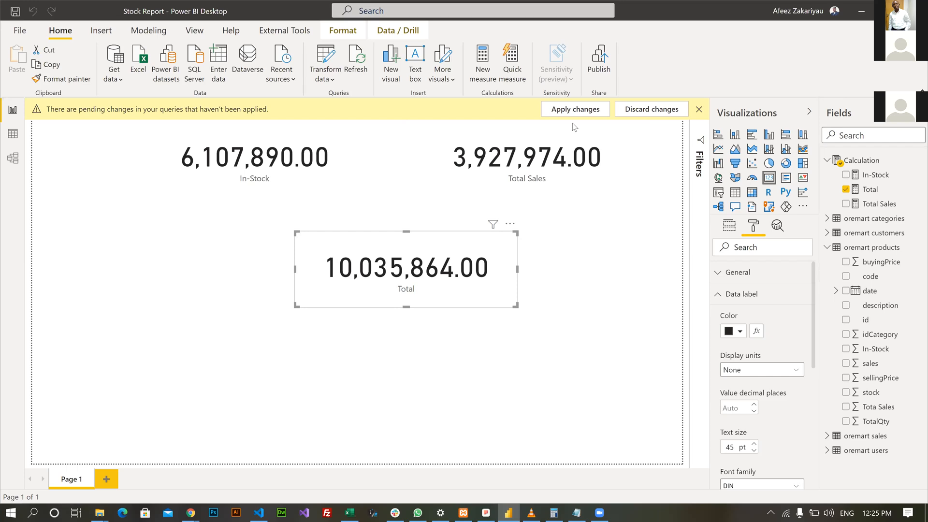
Discard the pending query changes in the stock report
{"action": "left_click", "coordinate": [241, 445]}
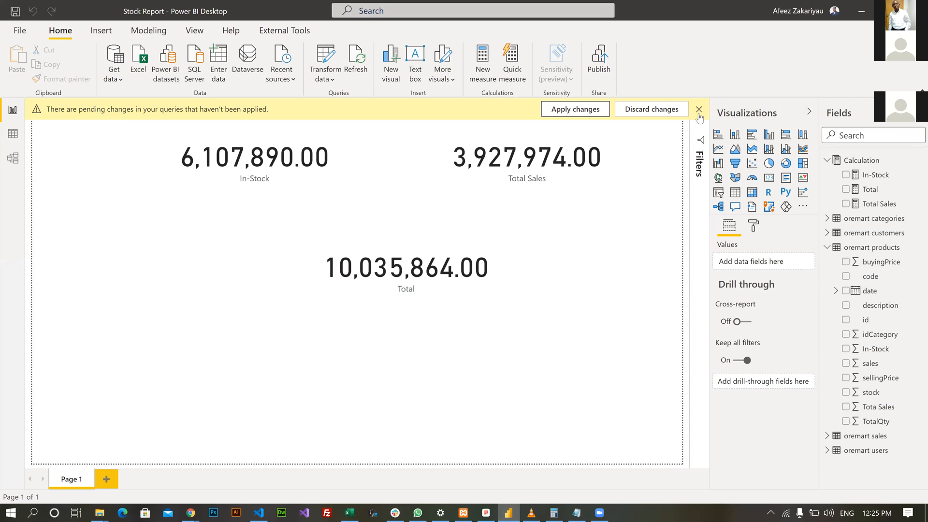
{"action": "left_click", "coordinate": [637, 112]}
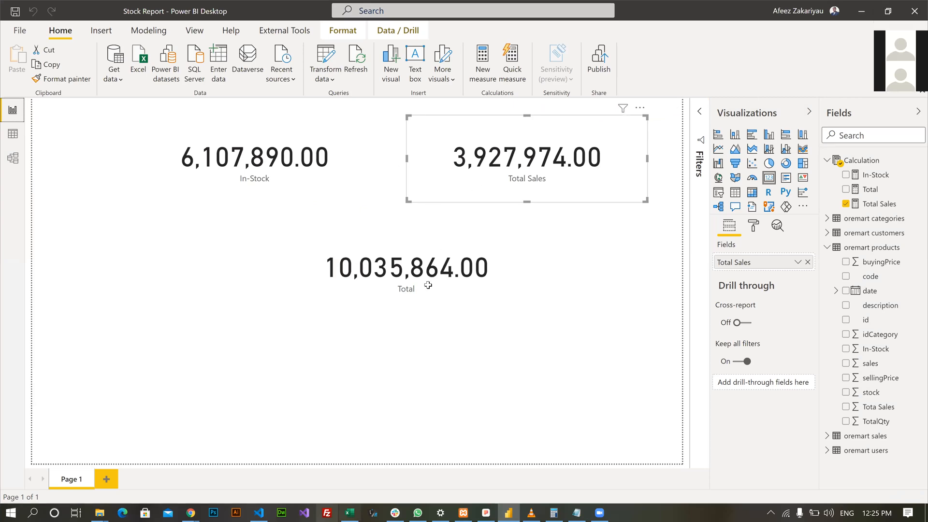
{"action": "key", "text": "alt+Tab"}
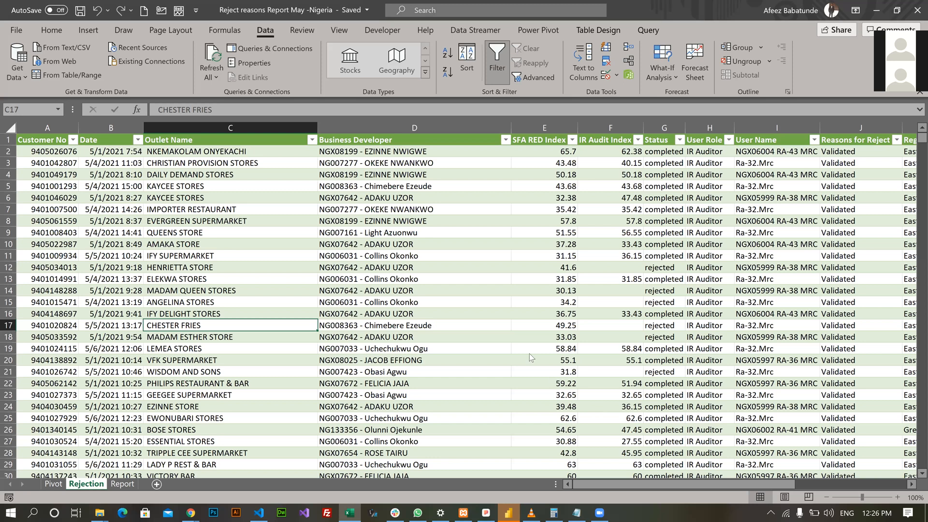
{"action": "left_click", "coordinate": [681, 363]}
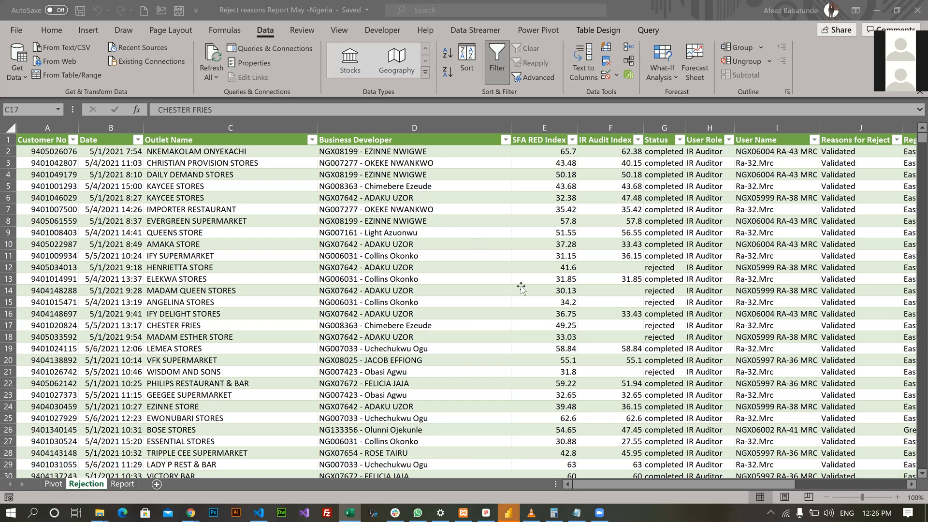
{"action": "left_click", "coordinate": [577, 291]}
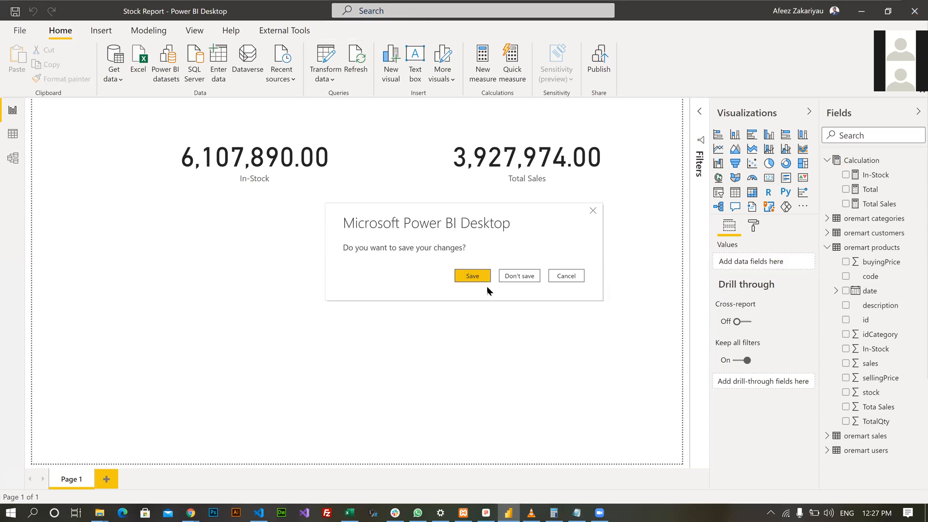
{"action": "left_click", "coordinate": [592, 210]}
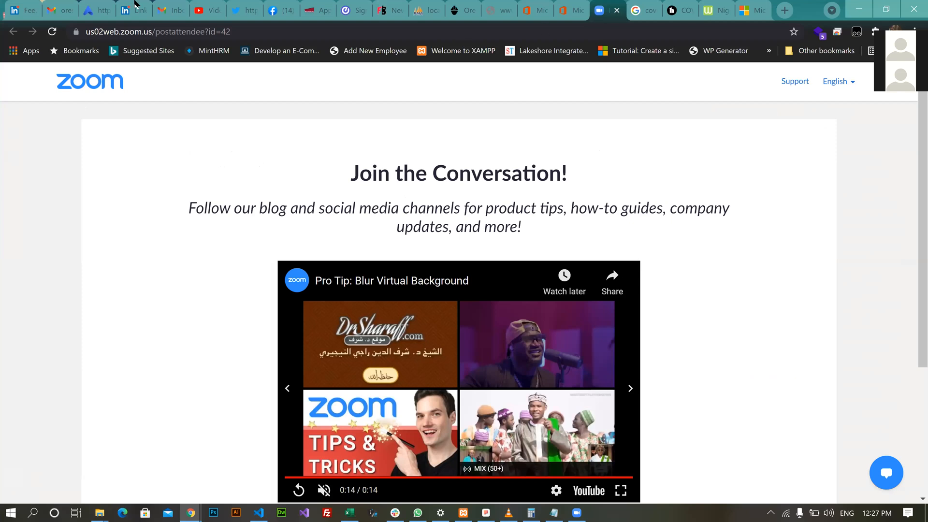
Close the Zoom, COVID search and Healthline browser tabs and show the desktop
{"action": "key", "text": "ctrl+w"}
{"action": "key", "text": "ctrl+w"}
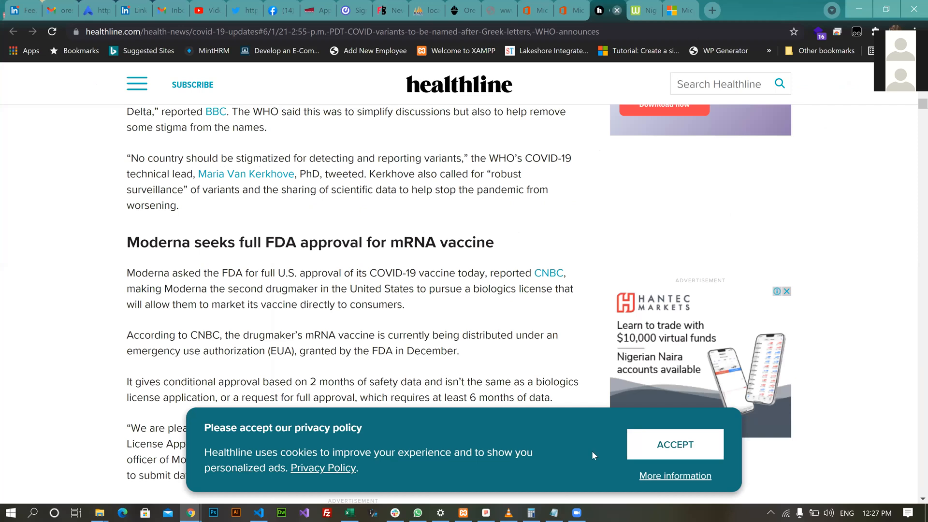
{"action": "key", "text": "ctrl+w"}
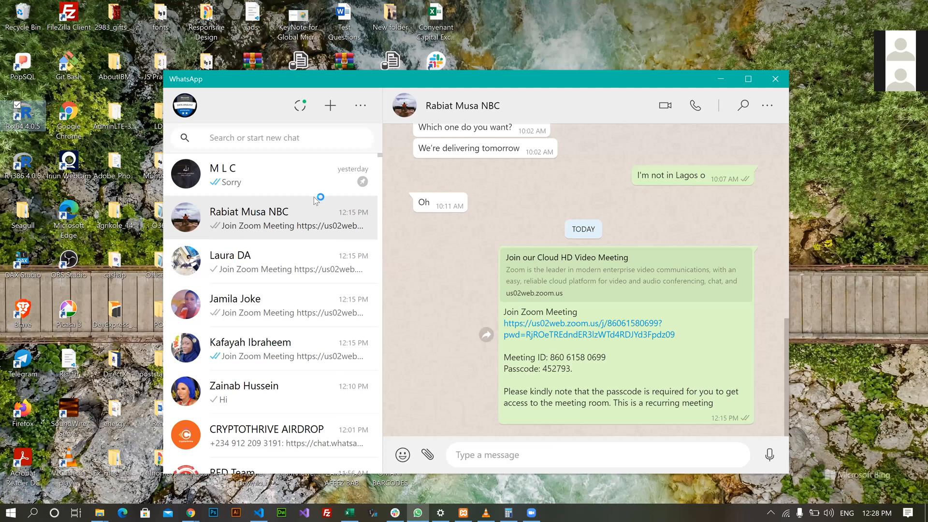
{"action": "key", "text": "super+d"}
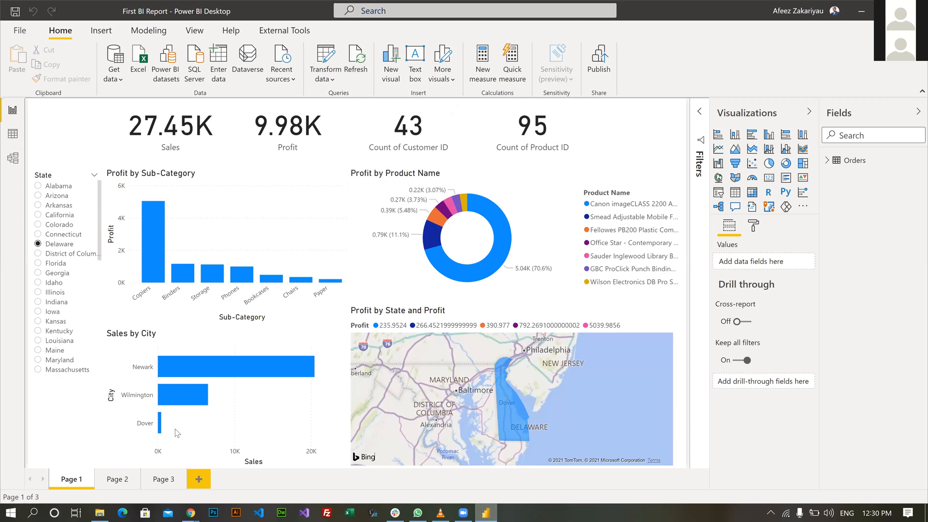
Switch to the First BI Report in Power BI Desktop and open the Stock Report file from the OKitchen folder
{"action": "left_click", "coordinate": [492, 508]}
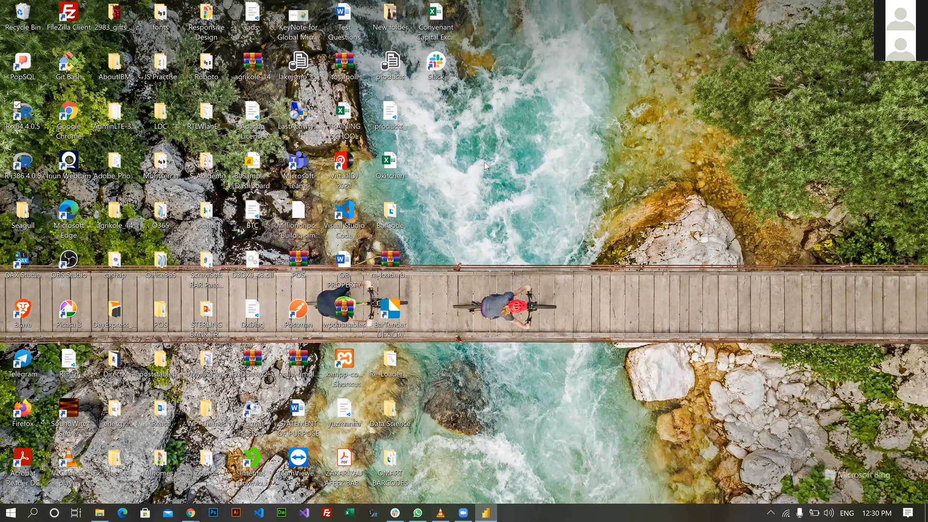
{"action": "left_click", "coordinate": [100, 513]}
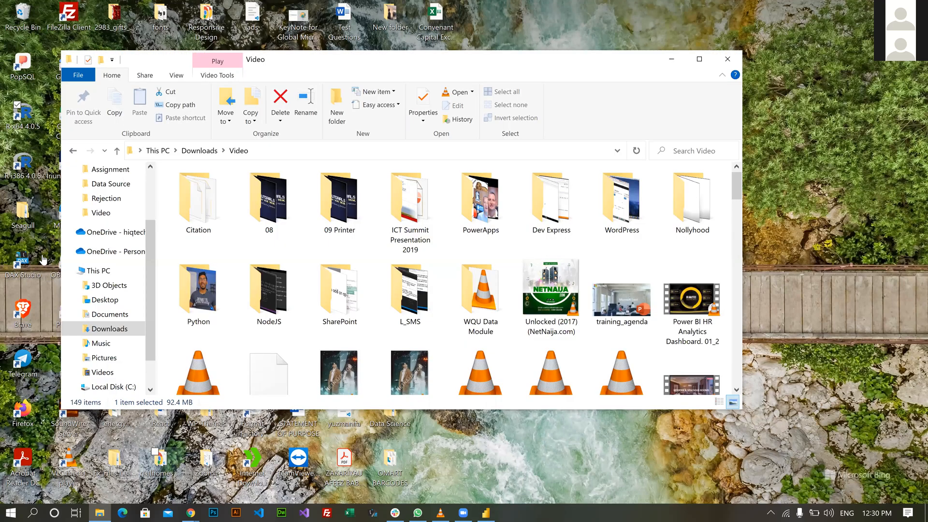
{"action": "key", "text": "alt+Tab"}
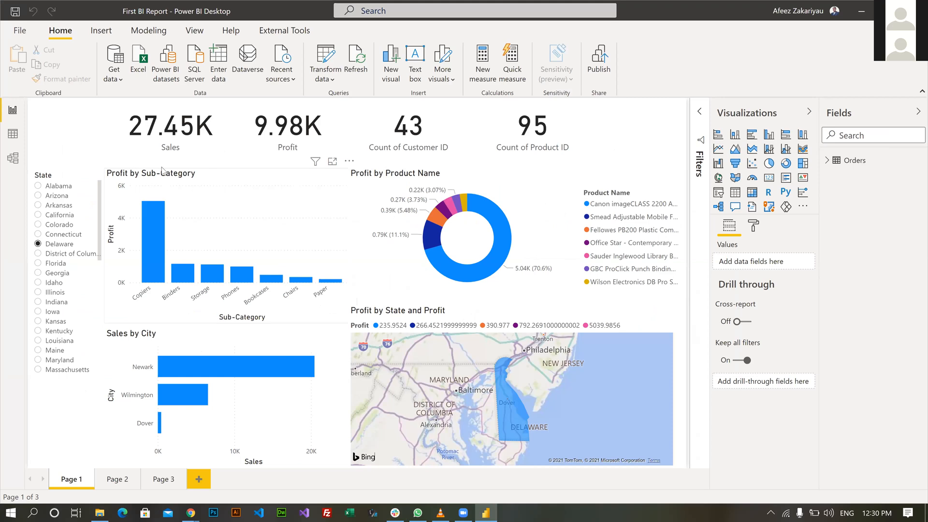
{"action": "key", "text": "ctrl+o"}
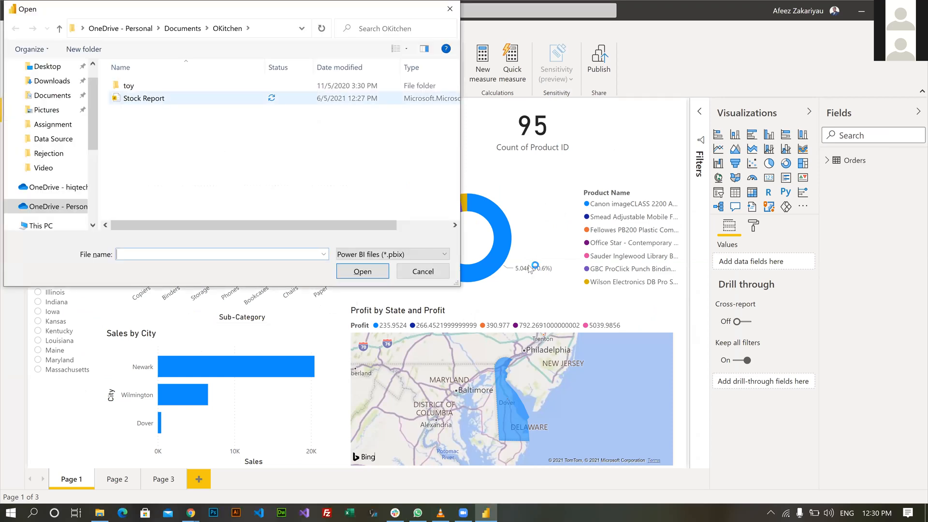
{"action": "key", "text": "Escape"}
{"action": "mouse_move", "coordinate": [530, 269]}
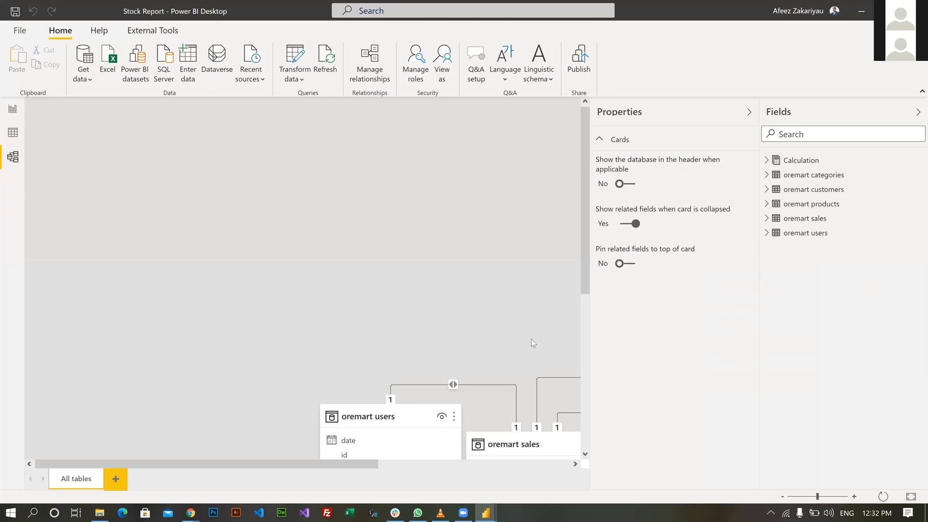
Widen the model diagram canvas and move the oremart customers table to the diagram's upper-left area
{"action": "left_click_drag", "start_coordinate": [589, 338], "coordinate": [650, 338]}
{"action": "left_click_drag", "start_coordinate": [520, 477], "coordinate": [595, 260]}
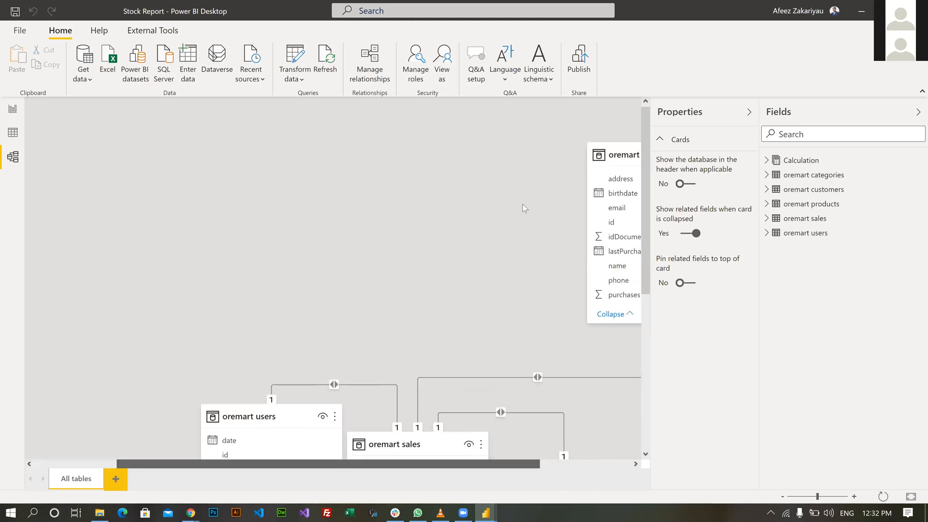
{"action": "left_click_drag", "start_coordinate": [523, 151], "coordinate": [92, 131]}
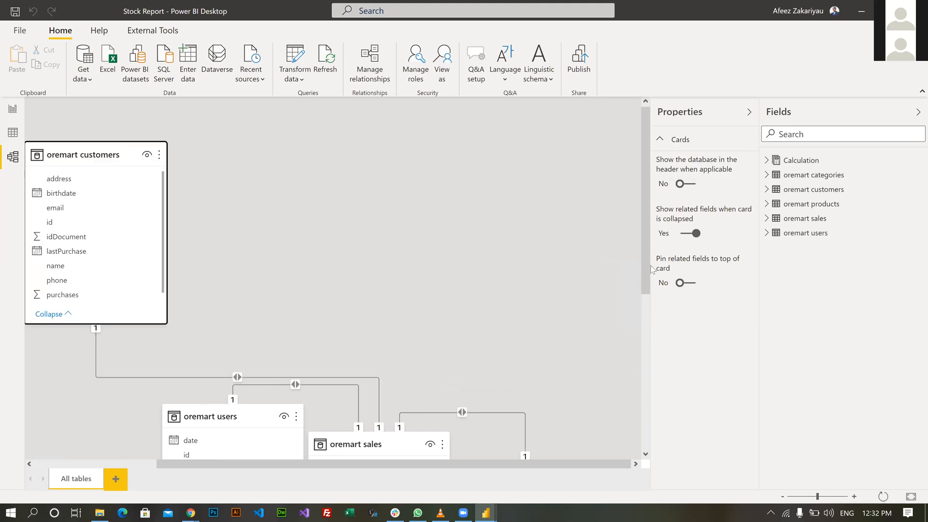
Place oremart products and oremart users on opposite sides of oremart sales, and shift oremart sales closer to oremart products
{"action": "left_click_drag", "start_coordinate": [650, 266], "coordinate": [648, 294]}
{"action": "mouse_move", "coordinate": [245, 197]}
{"action": "left_mouse_down"}
{"action": "mouse_move", "coordinate": [346, 156]}
{"action": "mouse_move", "coordinate": [254, 158]}
{"action": "mouse_move", "coordinate": [175, 212]}
{"action": "mouse_move", "coordinate": [245, 186]}
{"action": "left_mouse_up"}
{"action": "mouse_move", "coordinate": [600, 80]}
{"action": "left_mouse_down"}
{"action": "mouse_move", "coordinate": [618, 79]}
{"action": "mouse_move", "coordinate": [605, 91]}
{"action": "mouse_move", "coordinate": [619, 79]}
{"action": "mouse_move", "coordinate": [611, 92]}
{"action": "left_mouse_up"}
{"action": "left_click_drag", "start_coordinate": [257, 217], "coordinate": [4, 232]}
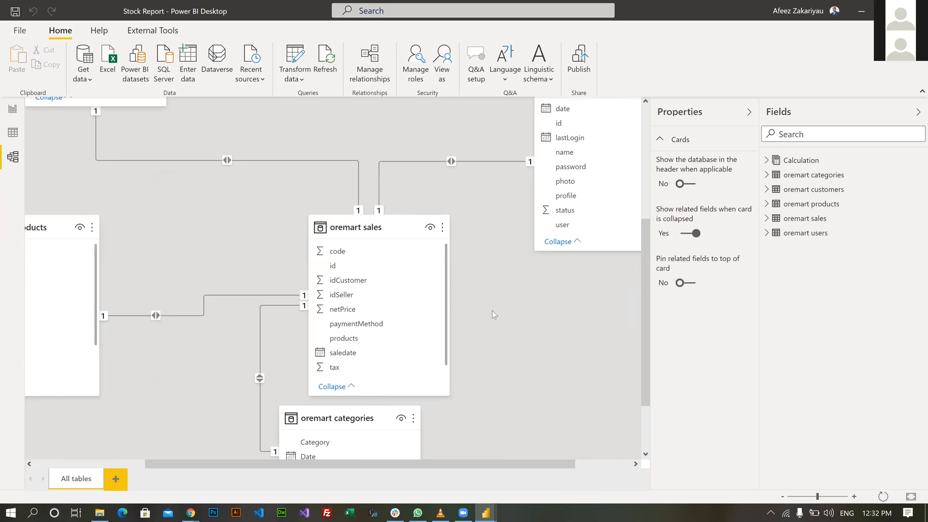
{"action": "left_click_drag", "start_coordinate": [358, 229], "coordinate": [245, 214]}
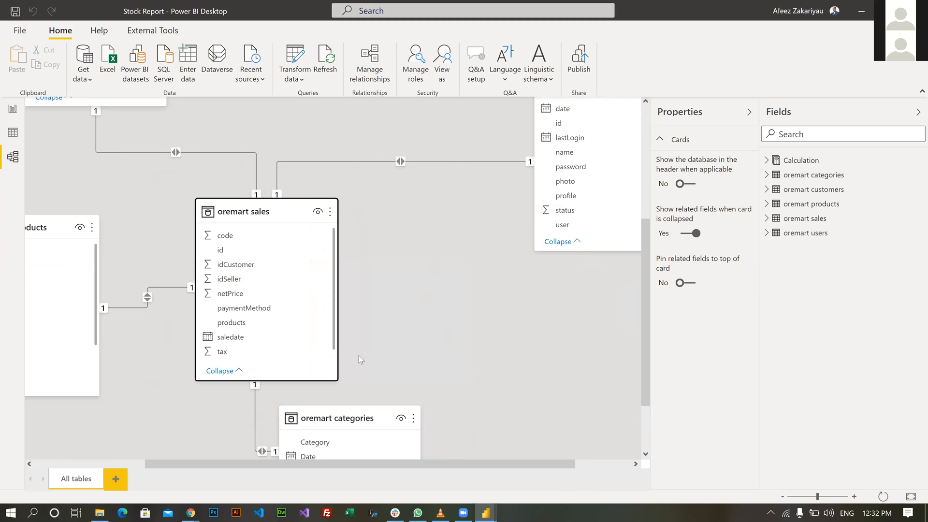
Move oremart categories further below oremart sales and raise oremart users level with oremart customers
{"action": "scroll", "coordinate": [319, 397], "scroll_direction": "down", "scroll_amount": 2}
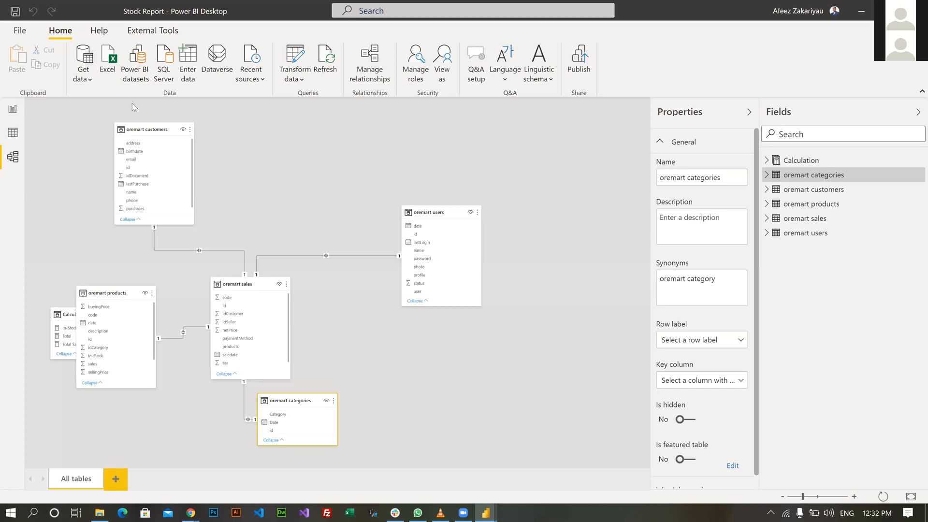
{"action": "left_click_drag", "start_coordinate": [305, 402], "coordinate": [306, 425]}
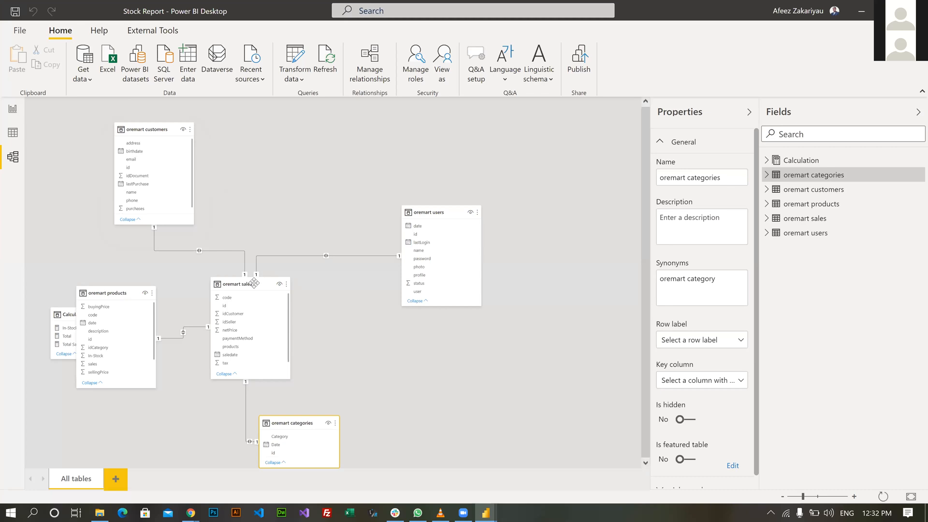
{"action": "left_click_drag", "start_coordinate": [418, 202], "coordinate": [419, 129]}
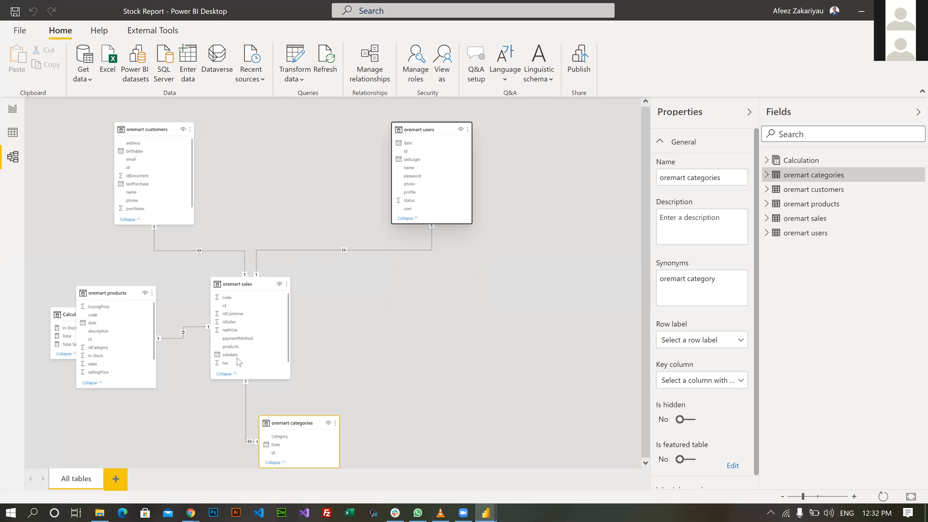
{"action": "scroll", "coordinate": [240, 316], "scroll_direction": "down", "scroll_amount": 1}
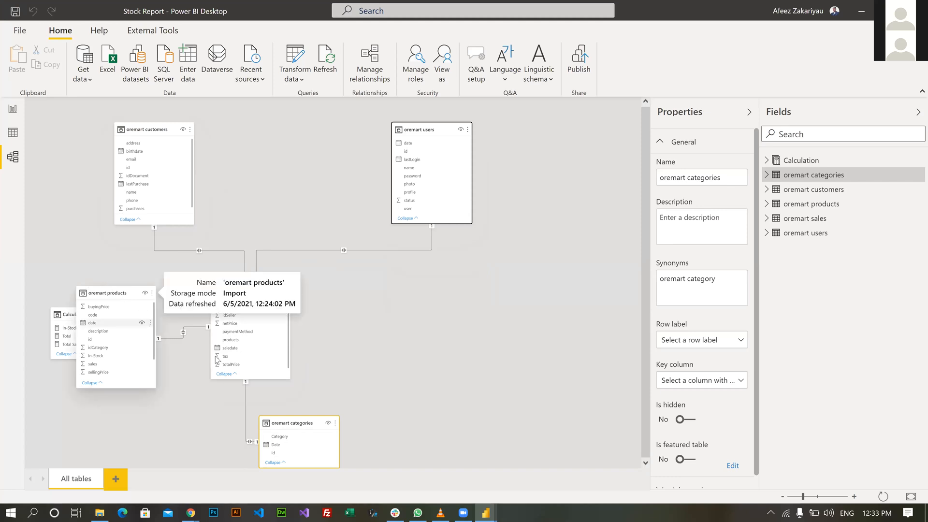
Separate the overlapping oremart products and Calculation tables, placing oremart products and Calculation on either side of oremart sales
{"action": "left_click_drag", "start_coordinate": [80, 293], "coordinate": [150, 285]}
{"action": "left_click_drag", "start_coordinate": [226, 286], "coordinate": [300, 289]}
{"action": "left_click_drag", "start_coordinate": [83, 312], "coordinate": [85, 376]}
{"action": "mouse_move", "coordinate": [453, 308]}
{"action": "left_mouse_down"}
{"action": "mouse_move", "coordinate": [432, 340]}
{"action": "mouse_move", "coordinate": [444, 311]}
{"action": "left_mouse_up"}
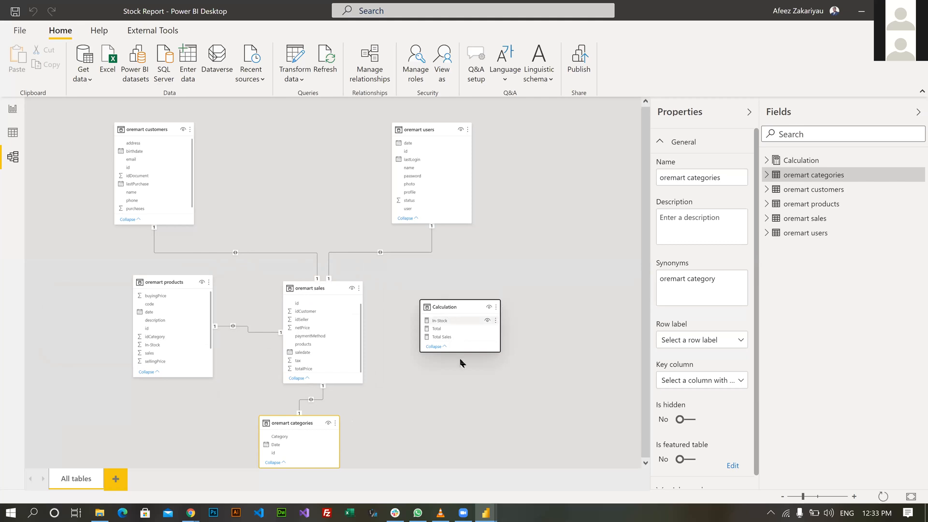
{"action": "left_click", "coordinate": [451, 333]}
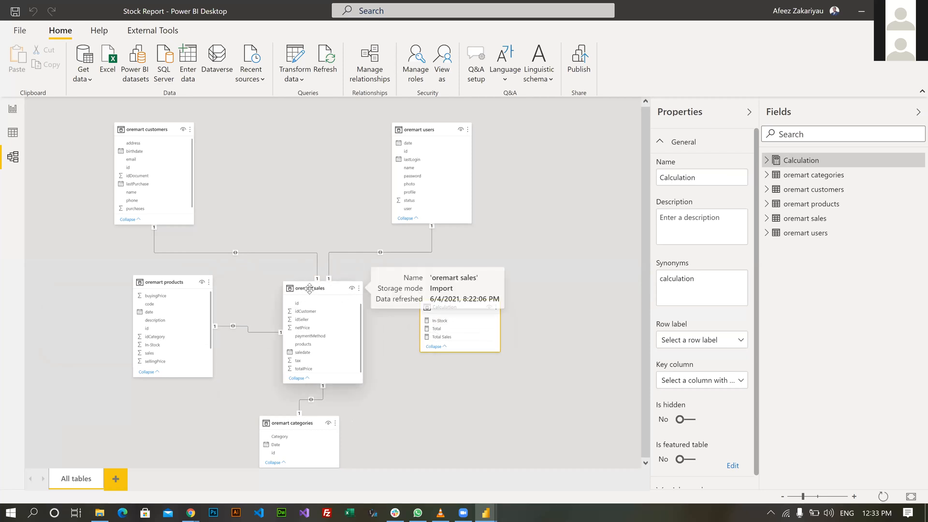
Center oremart sales among the surrounding tables, with oremart categories to its lower right and Calculation raised slightly beside it
{"action": "left_click_drag", "start_coordinate": [306, 288], "coordinate": [304, 269]}
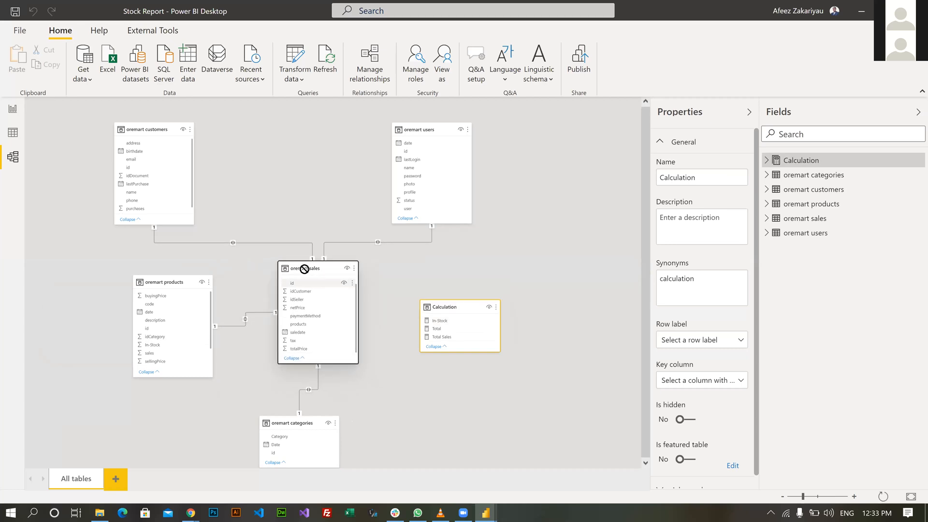
{"action": "left_click_drag", "start_coordinate": [299, 420], "coordinate": [385, 409]}
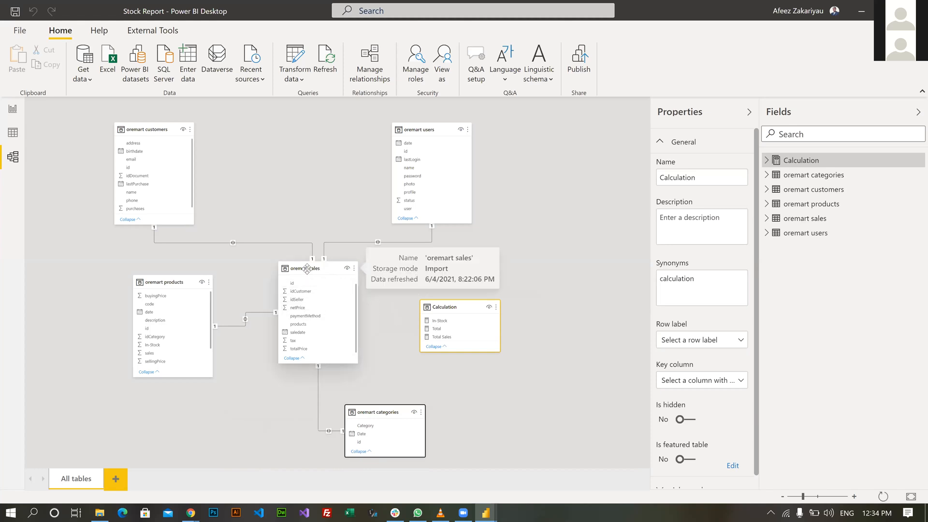
{"action": "left_click_drag", "start_coordinate": [306, 270], "coordinate": [302, 267]}
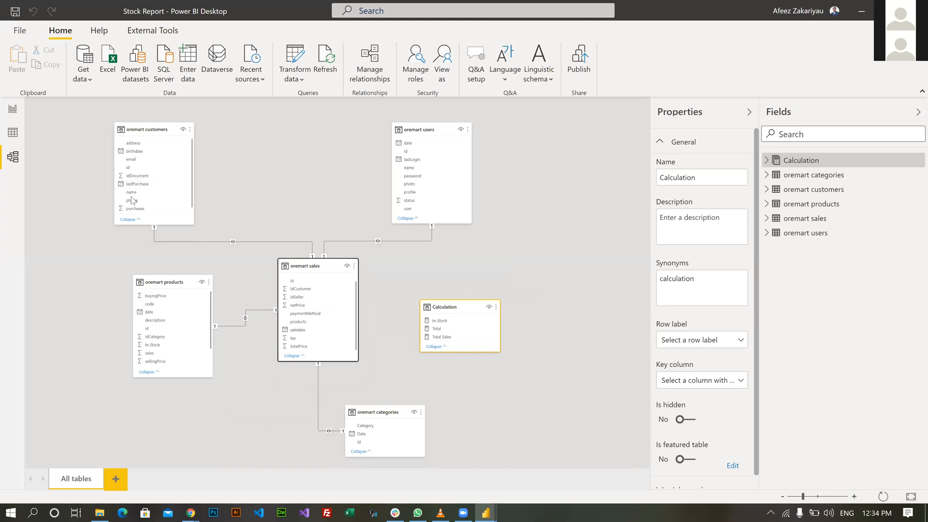
{"action": "left_click_drag", "start_coordinate": [309, 265], "coordinate": [304, 260]}
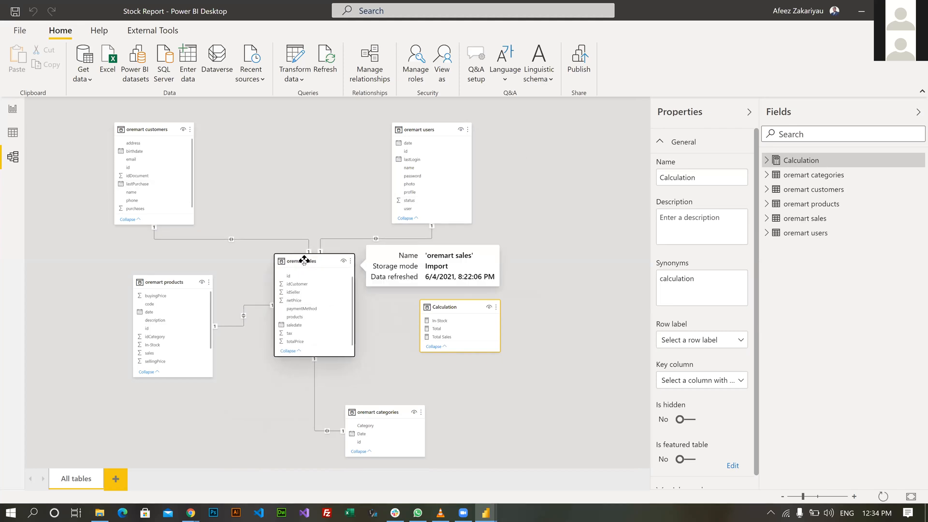
{"action": "left_click_drag", "start_coordinate": [453, 306], "coordinate": [447, 285]}
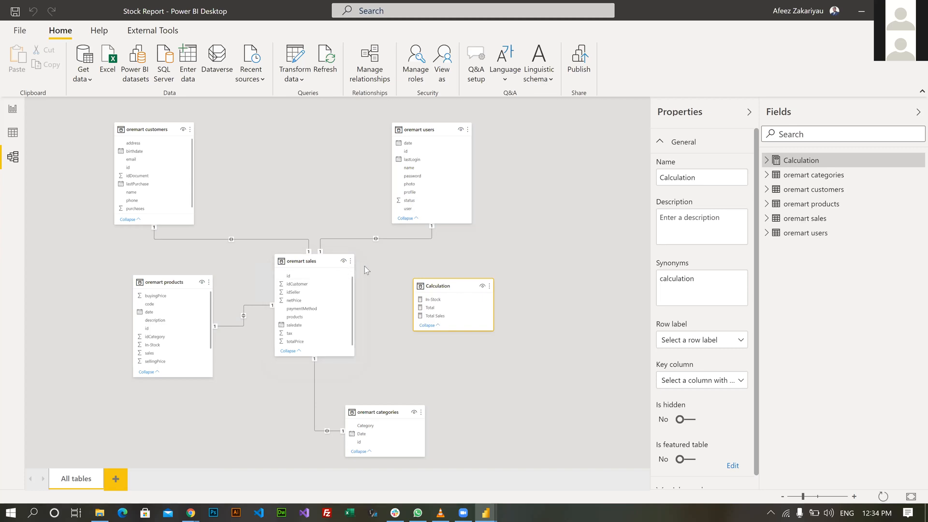
{"action": "left_click", "coordinate": [535, 254]}
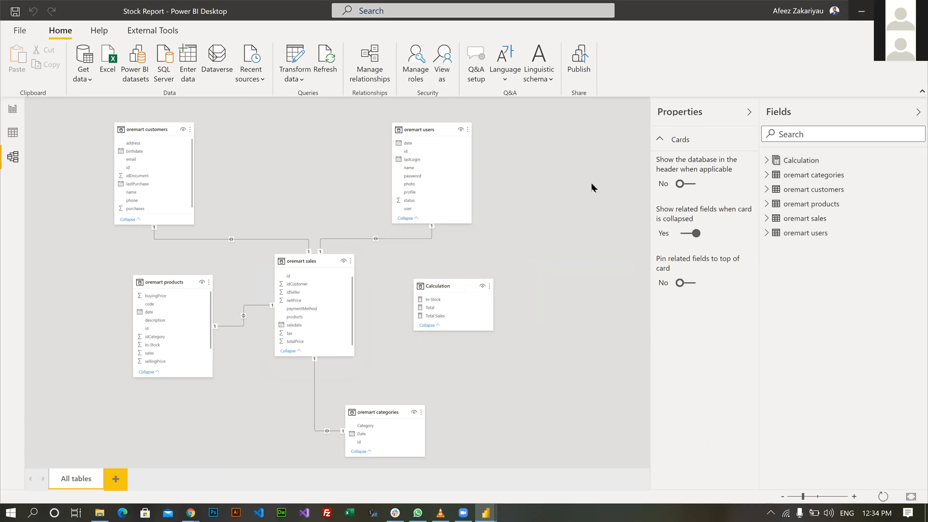
Switch to Chrome and open the Power BI service home page in a new tab
{"action": "key", "text": "alt+Tab"}
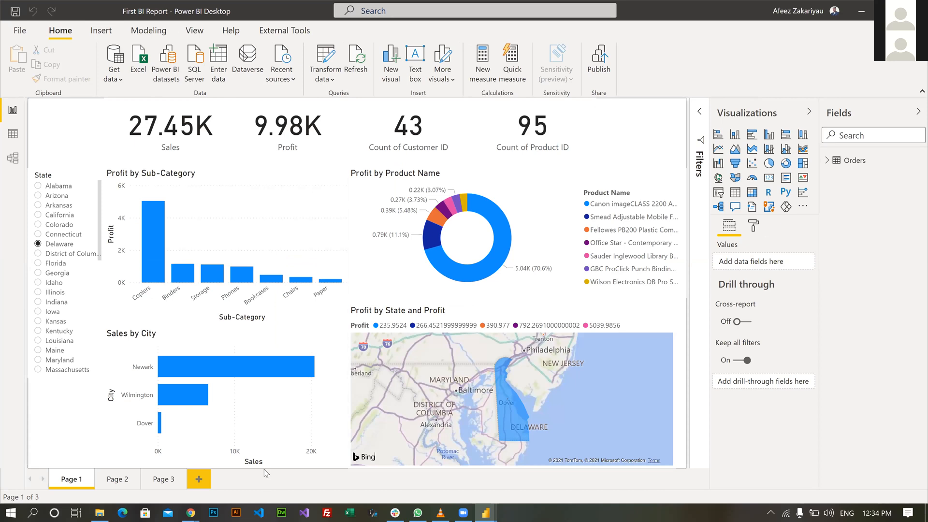
{"action": "left_click", "coordinate": [190, 513]}
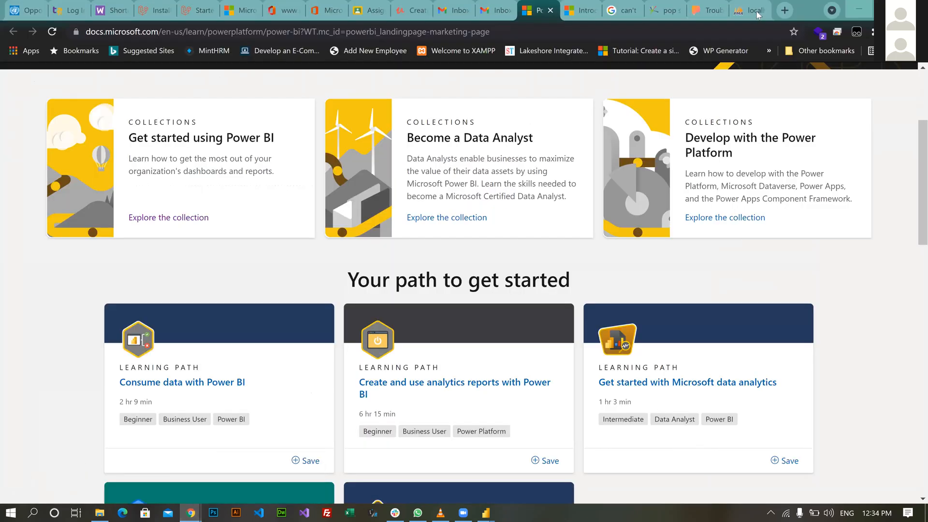
{"action": "left_click", "coordinate": [757, 13]}
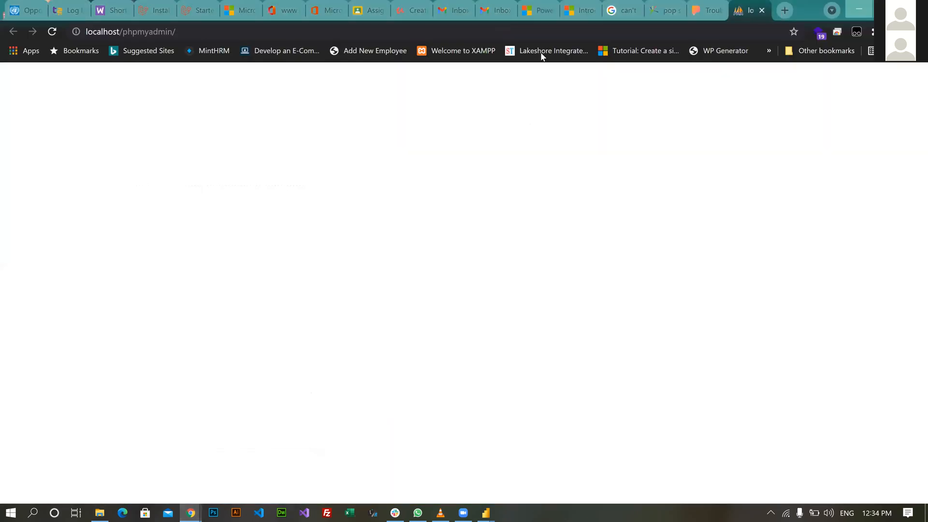
{"action": "key", "text": "ctrl+t"}
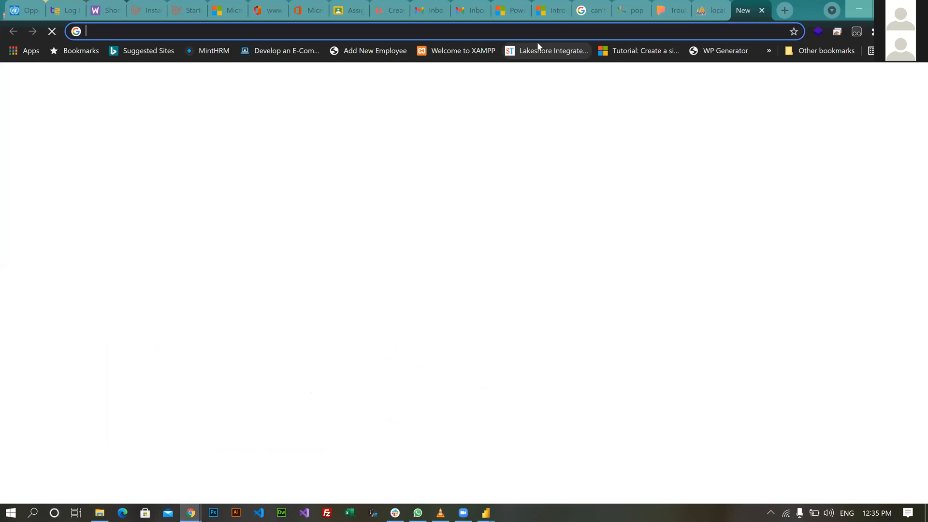
{"action": "type", "text": "p"}
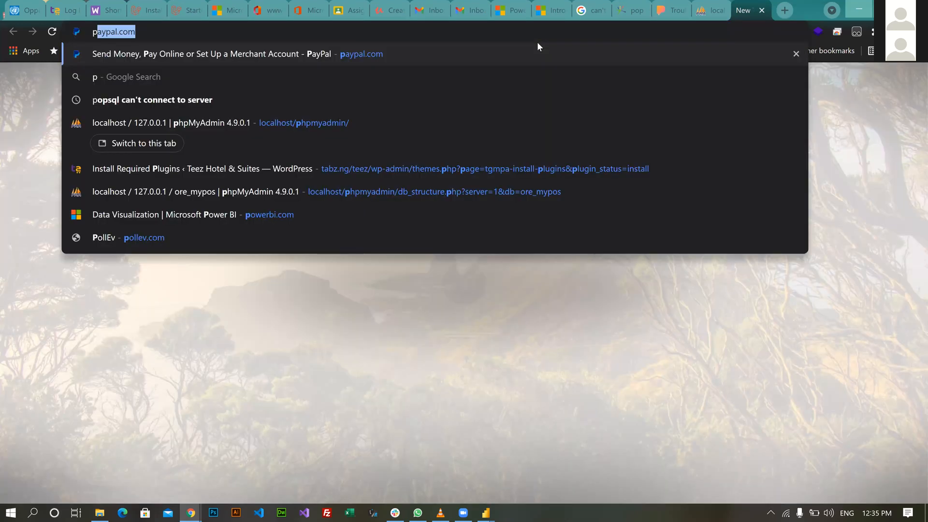
{"action": "type", "text": "ow"}
{"action": "key", "text": "Return"}
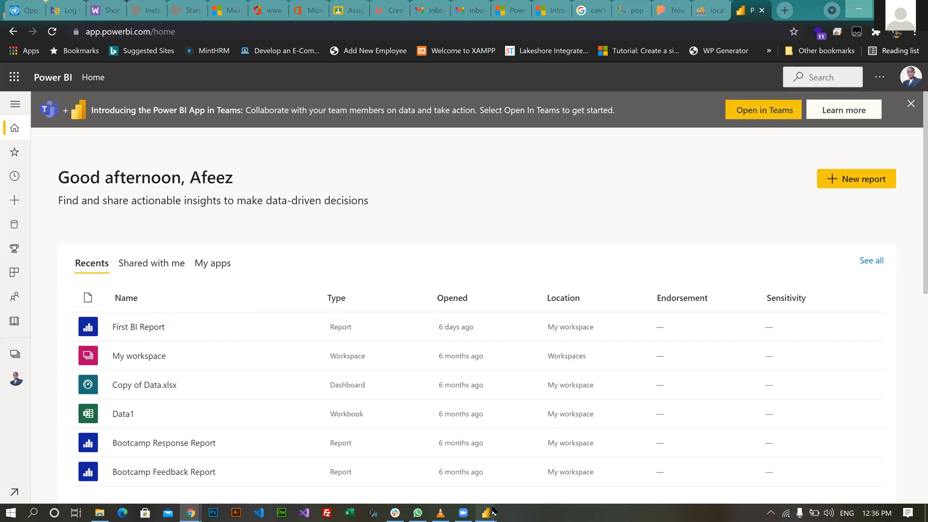
Check the publish destinations for First BI Report in Power BI Desktop without publishing, and open that report in the online service
{"action": "mouse_move", "coordinate": [493, 510]}
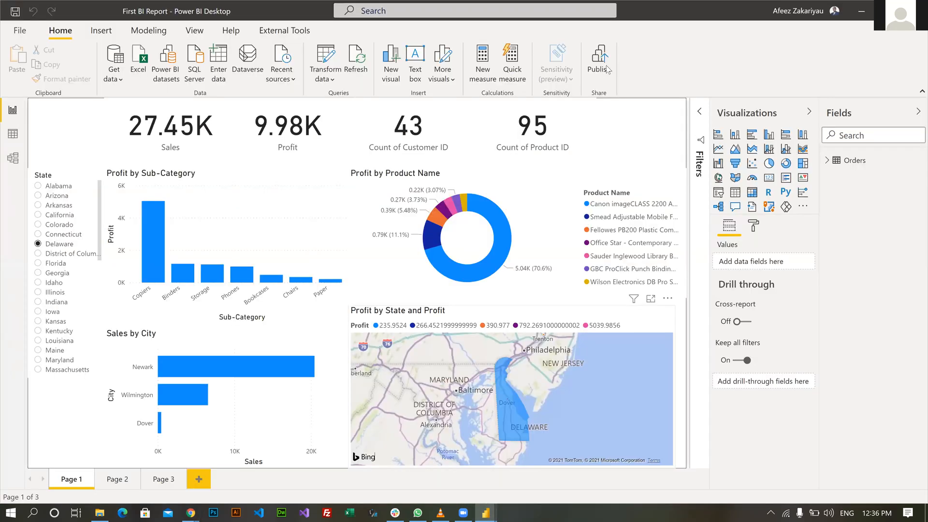
{"action": "left_click", "coordinate": [599, 63]}
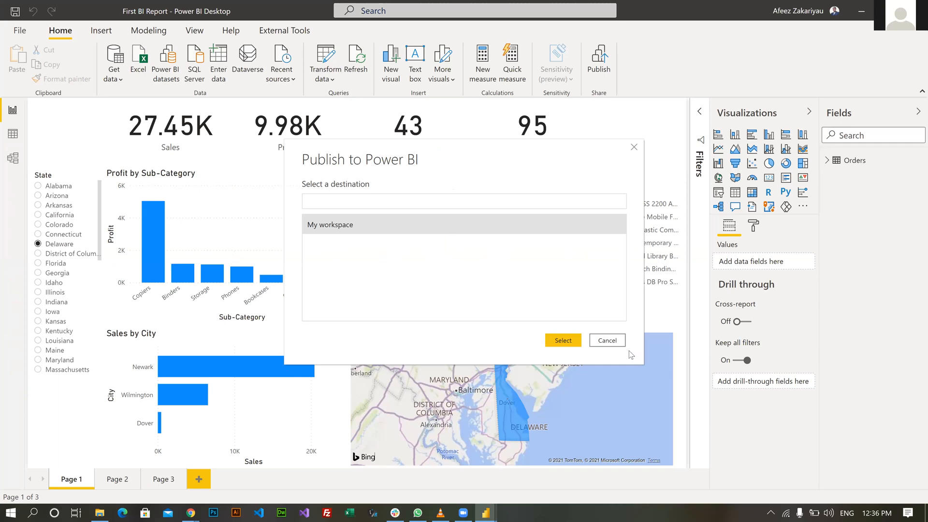
{"action": "left_click", "coordinate": [621, 340]}
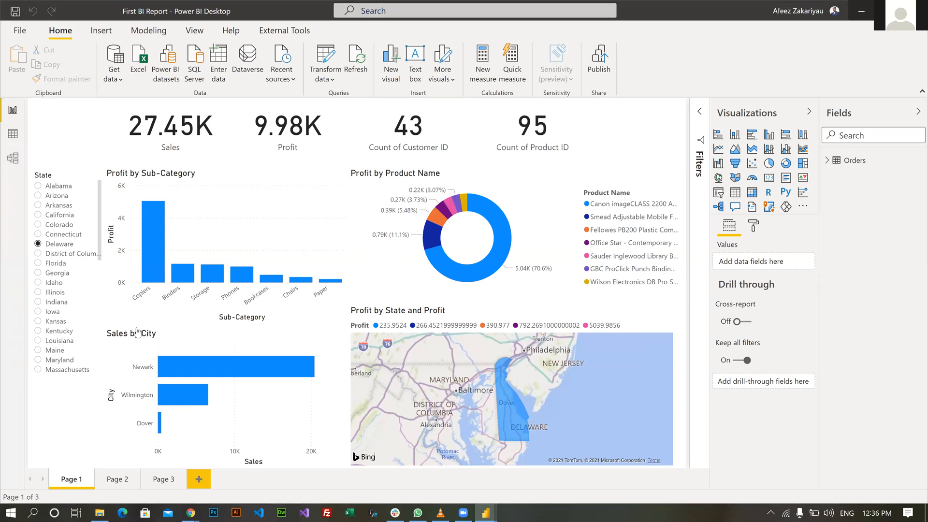
{"action": "key", "text": "alt+Tab"}
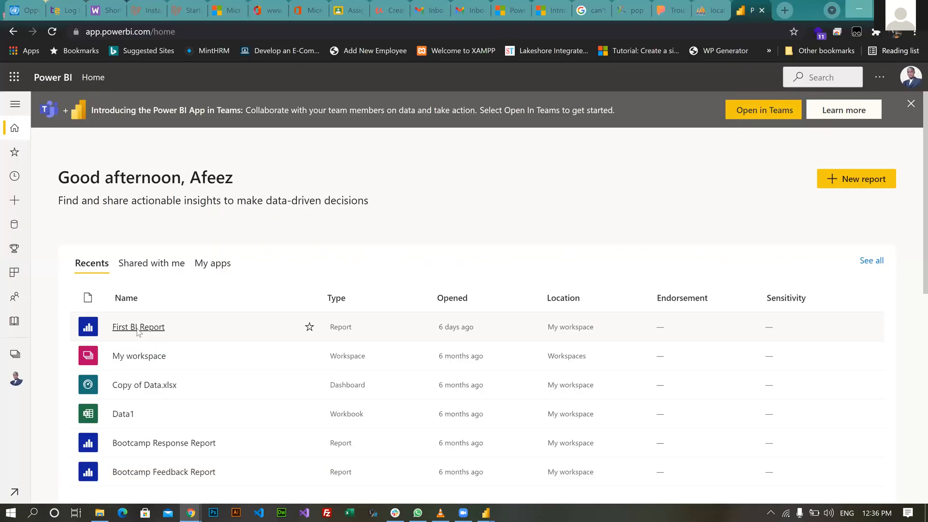
{"action": "left_click", "coordinate": [137, 329]}
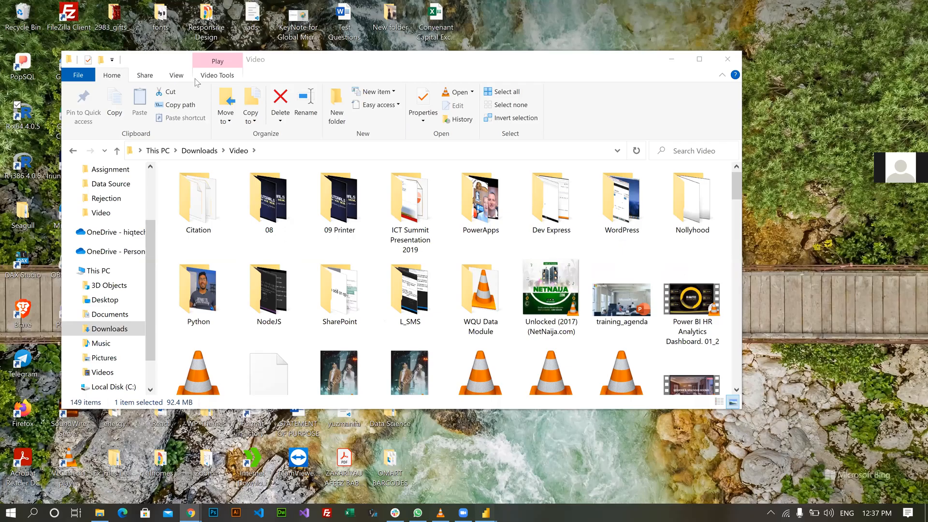
Return to Power BI Desktop and apply the dark purple built-in theme to First BI Report
{"action": "key", "text": "alt+Tab"}
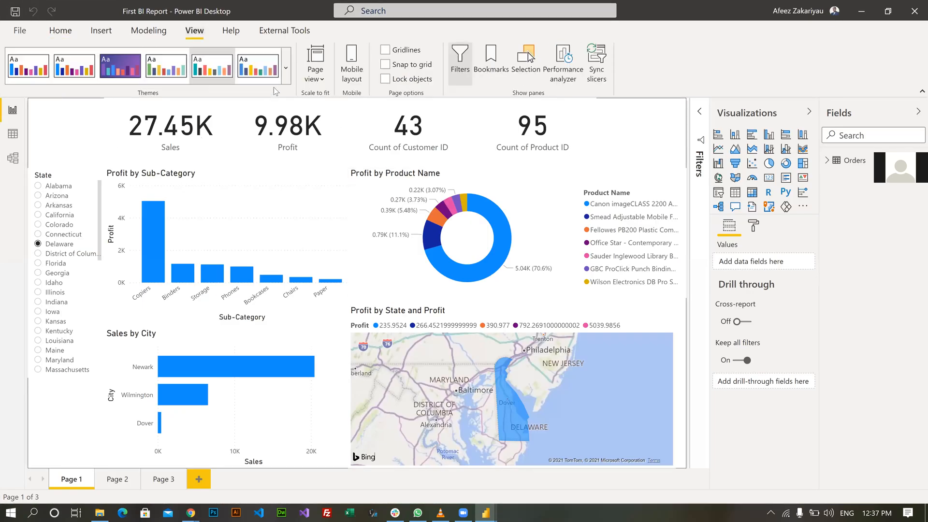
{"action": "left_click", "coordinate": [285, 80]}
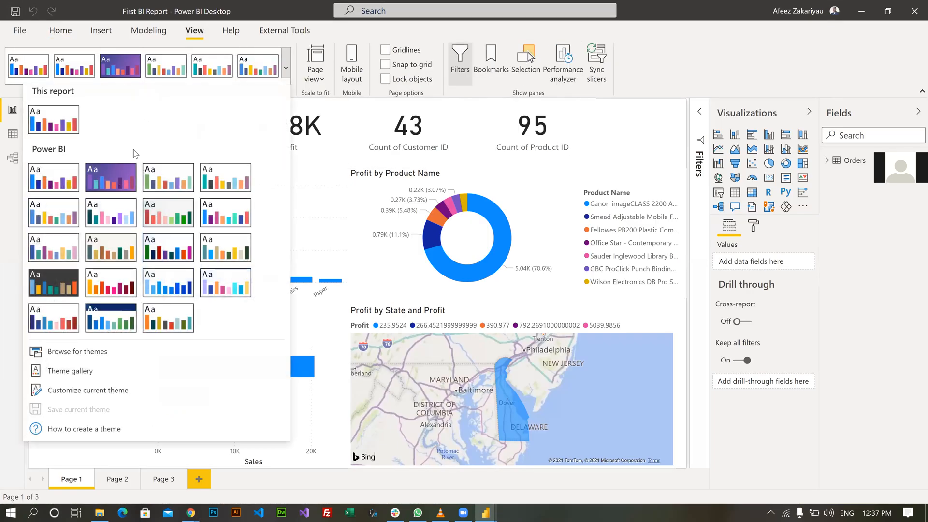
{"action": "left_click", "coordinate": [127, 190]}
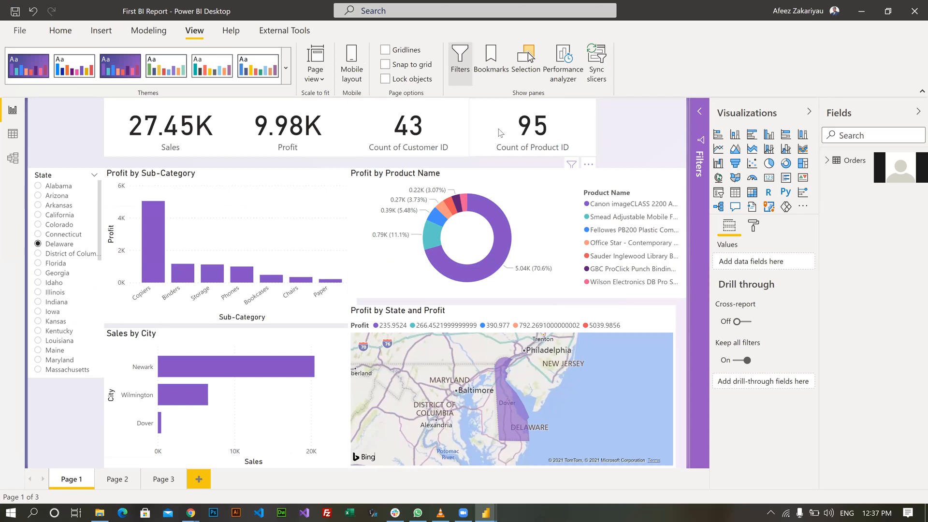
Spread the Sales, Profit, Count of Customer ID and Count of Product ID cards apart across the top of Page 1
{"action": "mouse_move", "coordinate": [521, 126]}
{"action": "left_mouse_down"}
{"action": "mouse_move", "coordinate": [556, 123]}
{"action": "mouse_move", "coordinate": [531, 121]}
{"action": "left_mouse_up"}
{"action": "left_click", "coordinate": [349, 129]}
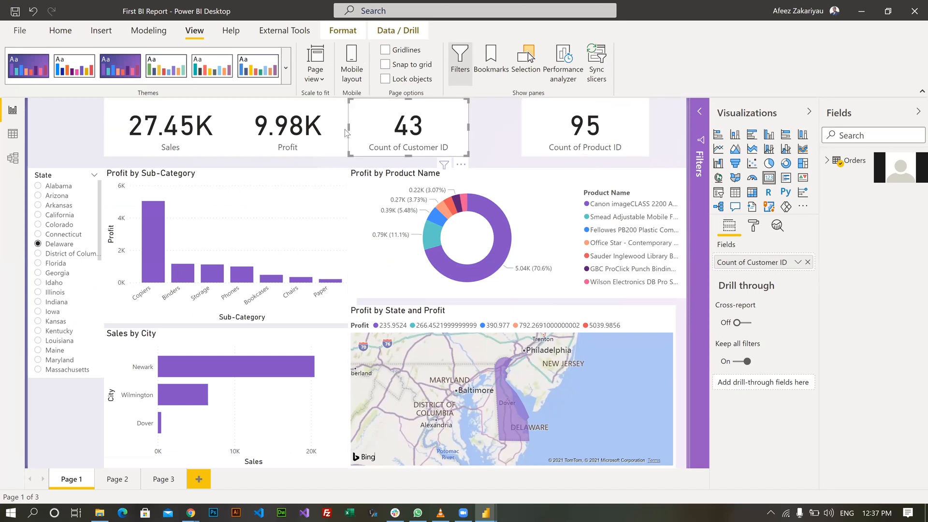
{"action": "left_click_drag", "start_coordinate": [350, 130], "coordinate": [390, 126]}
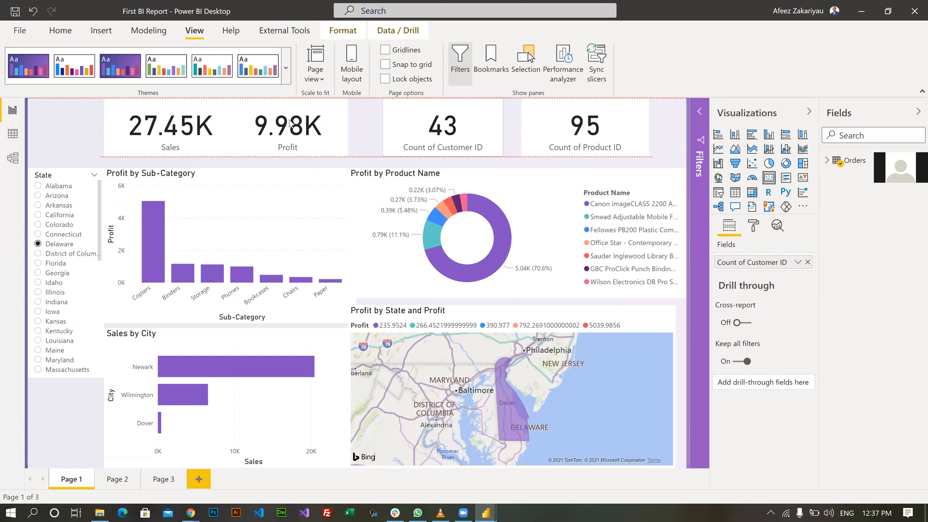
{"action": "left_click_drag", "start_coordinate": [245, 109], "coordinate": [287, 106]}
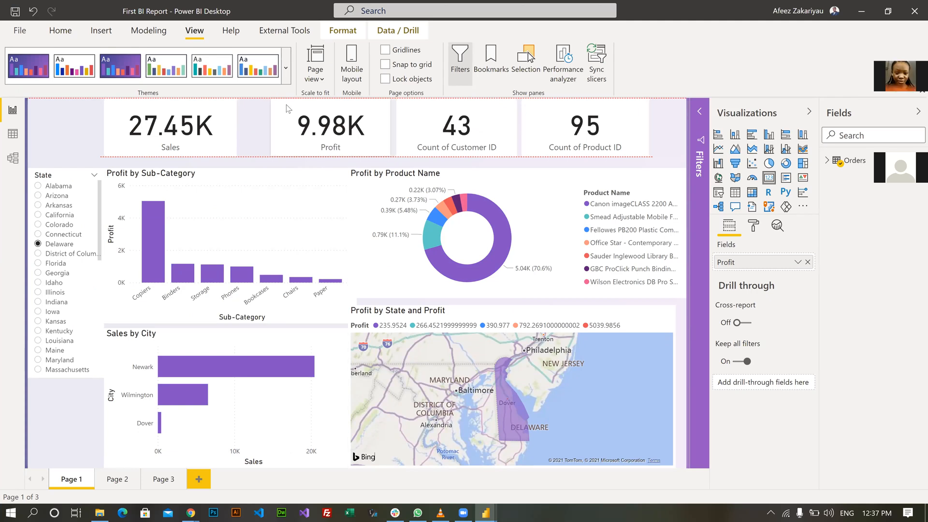
{"action": "left_click_drag", "start_coordinate": [180, 110], "coordinate": [186, 111]}
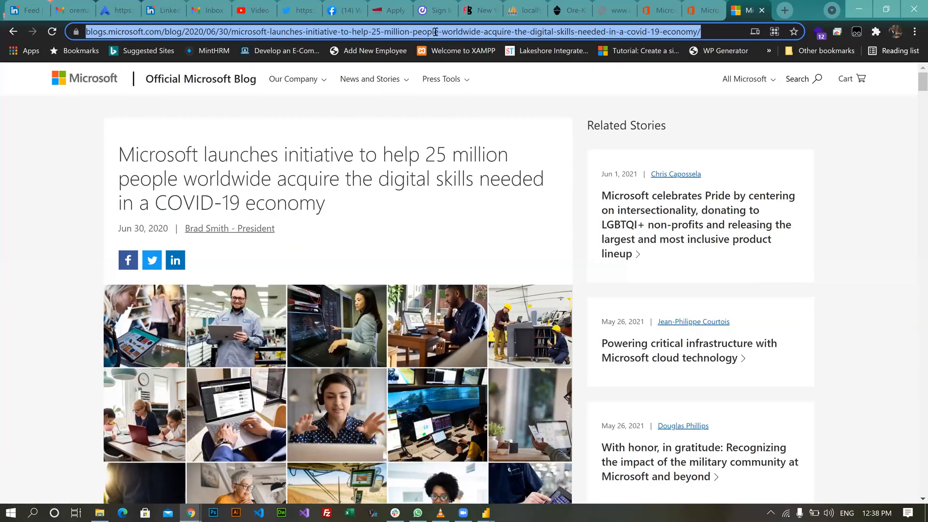
Switch to Chrome and search Google Images for "sales"
{"action": "type", "text": "sales"}
{"action": "key", "text": "Return"}
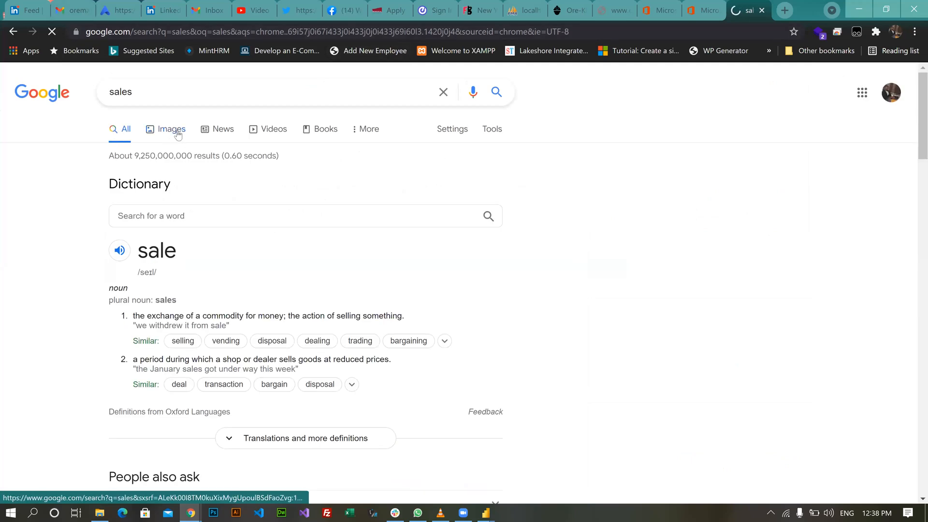
{"action": "left_click", "coordinate": [177, 133]}
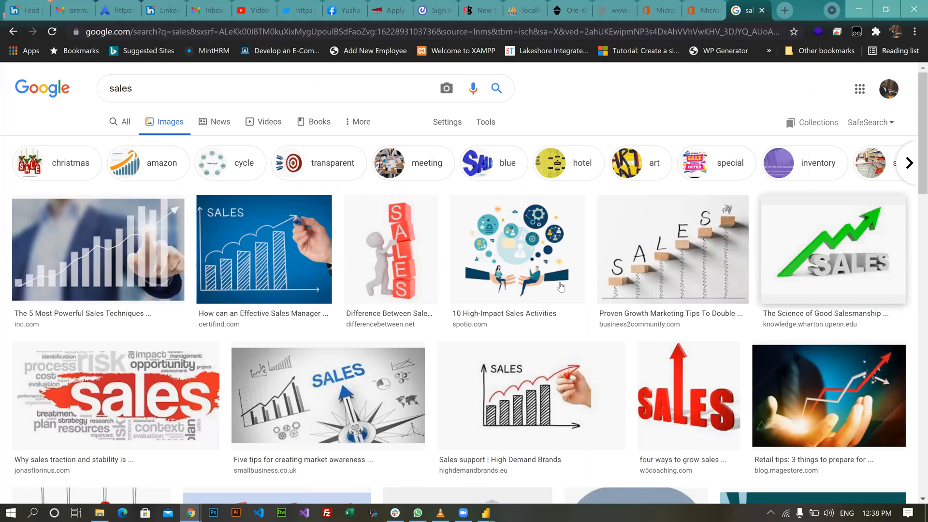
Browse the sales image results for a suitable report picture and narrow them to the supermarket category
{"action": "scroll", "coordinate": [529, 268], "scroll_direction": "down", "scroll_amount": 1}
{"action": "scroll", "coordinate": [290, 295], "scroll_direction": "down", "scroll_amount": 3}
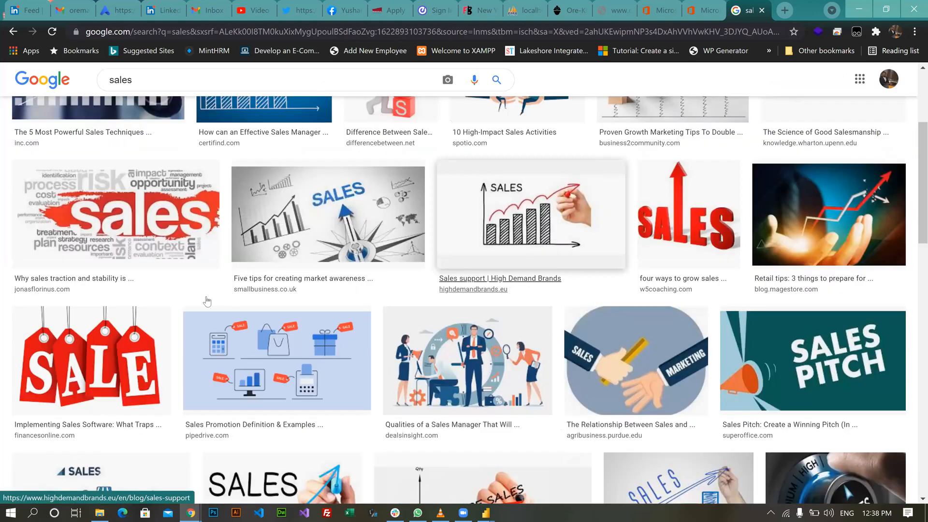
{"action": "scroll", "coordinate": [212, 298], "scroll_direction": "up", "scroll_amount": 1}
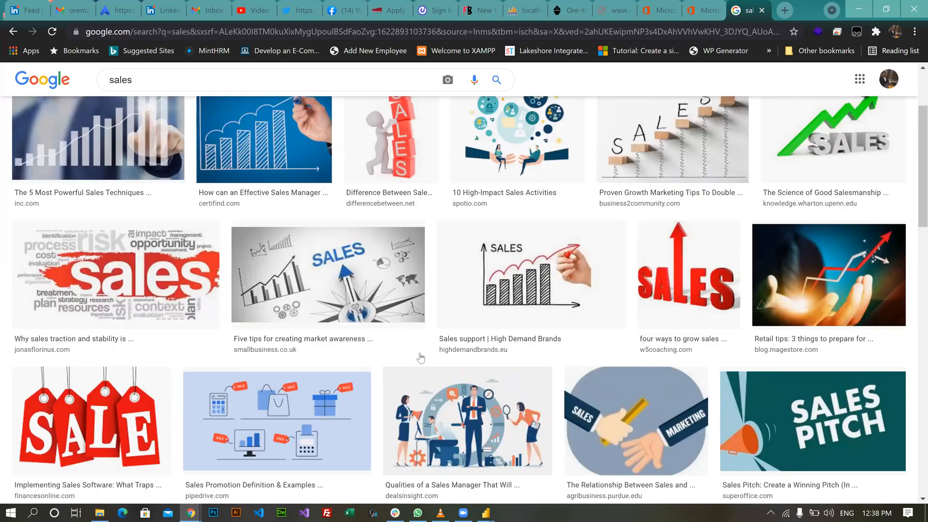
{"action": "scroll", "coordinate": [353, 390], "scroll_direction": "down", "scroll_amount": 2}
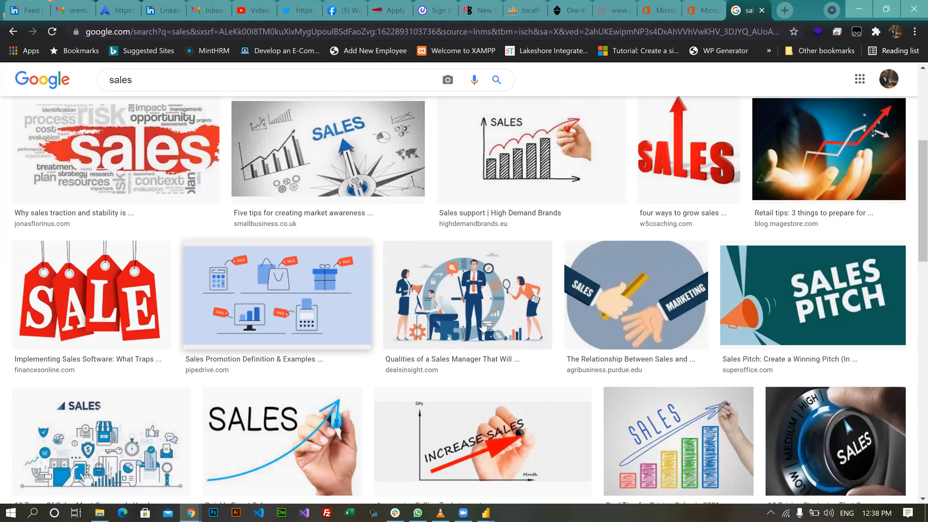
{"action": "scroll", "coordinate": [483, 321], "scroll_direction": "down", "scroll_amount": 1}
{"action": "scroll", "coordinate": [431, 208], "scroll_direction": "up", "scroll_amount": 5}
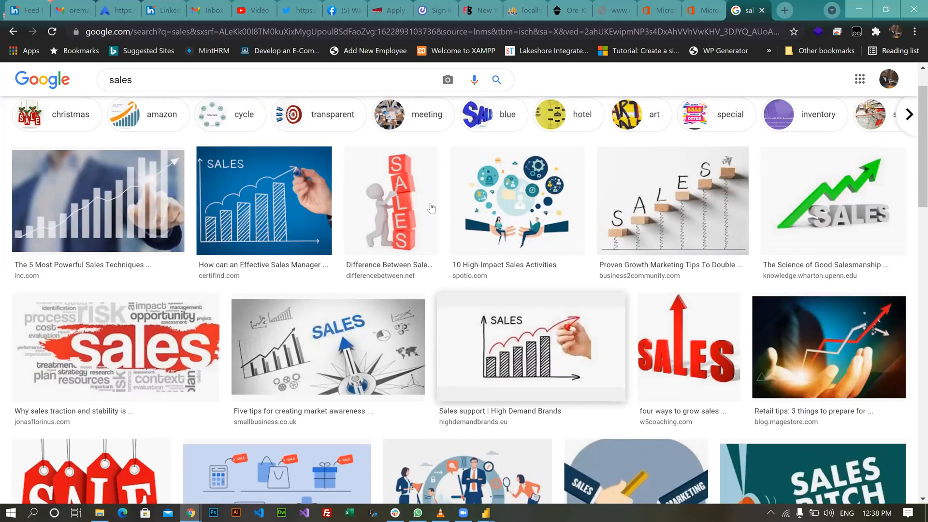
{"action": "scroll", "coordinate": [183, 172], "scroll_direction": "up", "scroll_amount": 1}
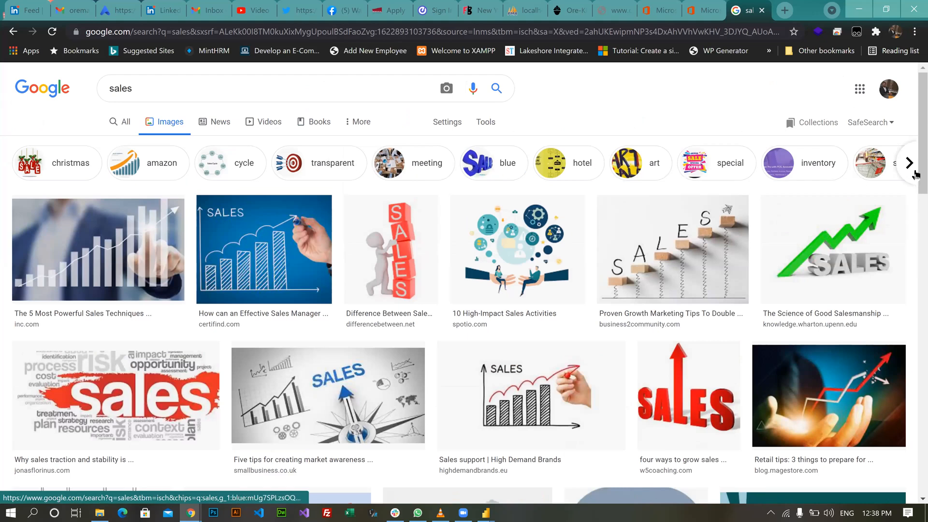
{"action": "left_click", "coordinate": [868, 163]}
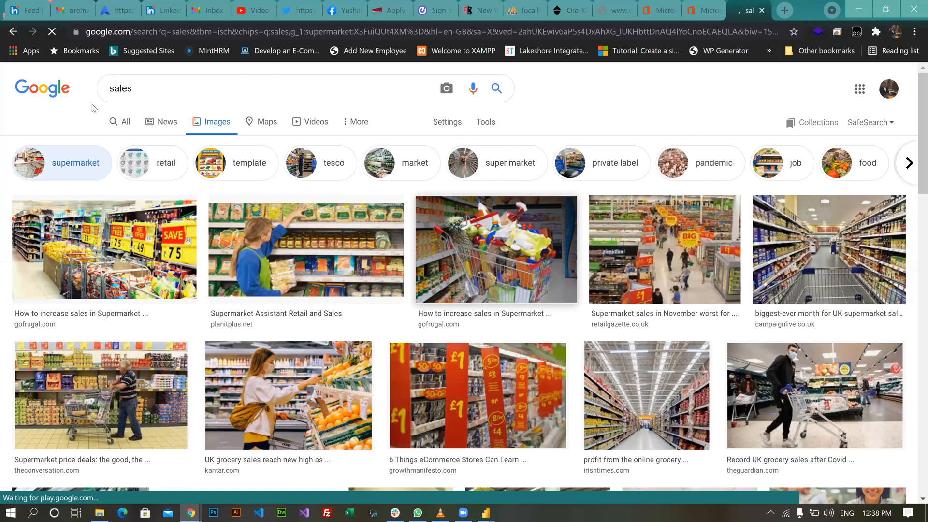
{"action": "scroll", "coordinate": [94, 109], "scroll_direction": "down", "scroll_amount": 4}
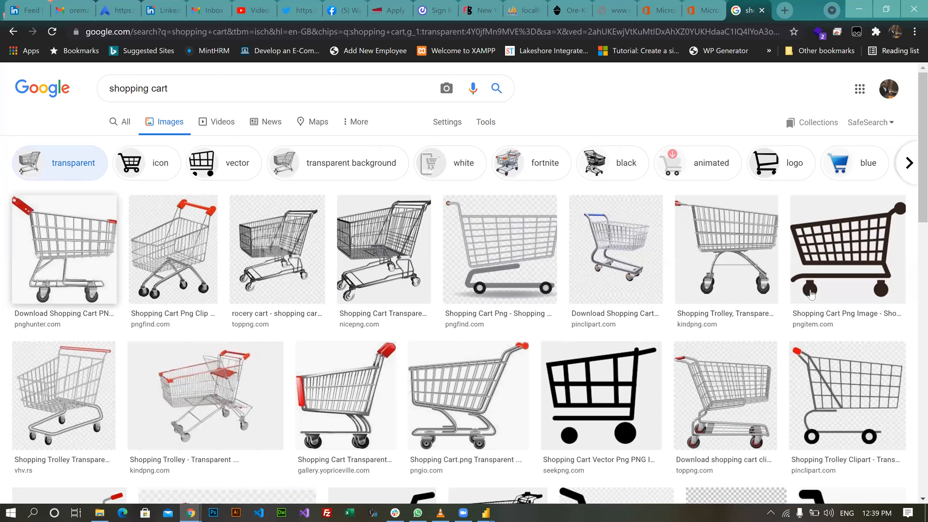
Preview the transparent shopping cart image with red handles from pngfind.com and start saving it
{"action": "key", "text": "Return"}
{"action": "key", "text": "Right"}
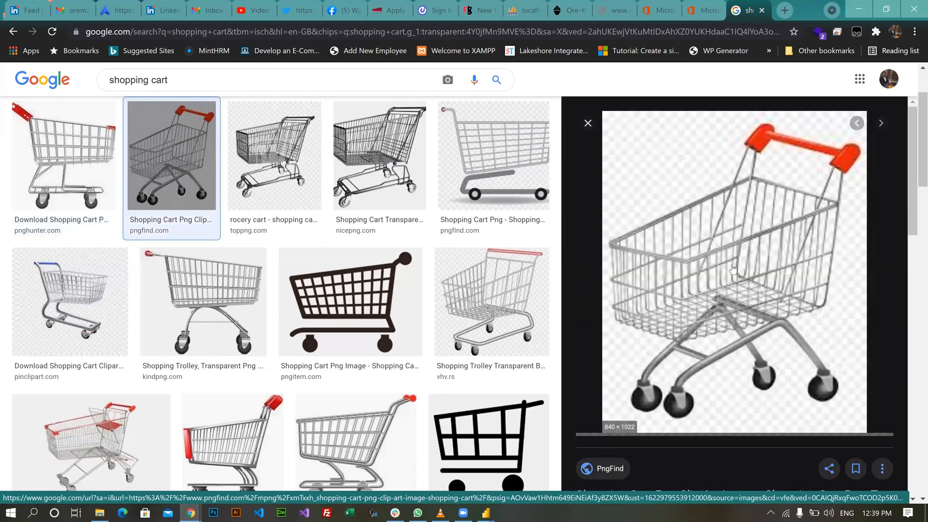
{"action": "right_click", "coordinate": [776, 410]}
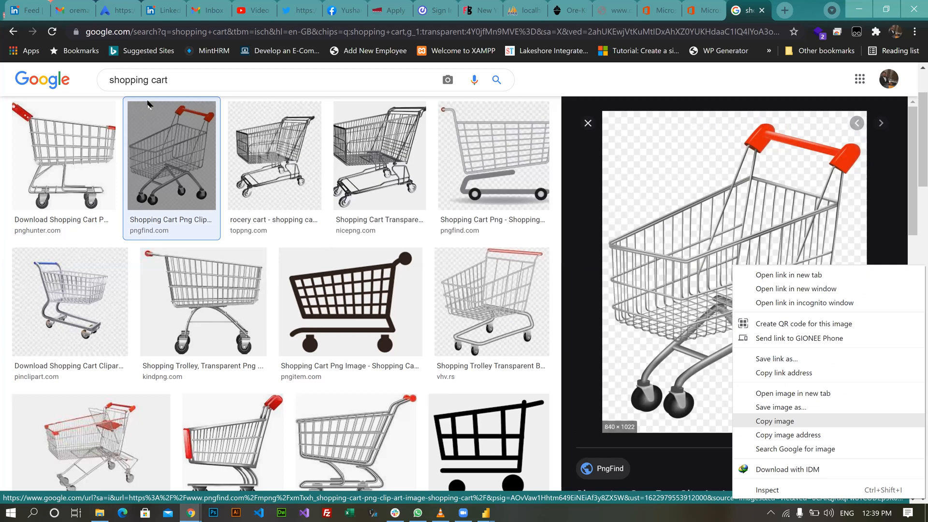
{"action": "left_click", "coordinate": [89, 199]}
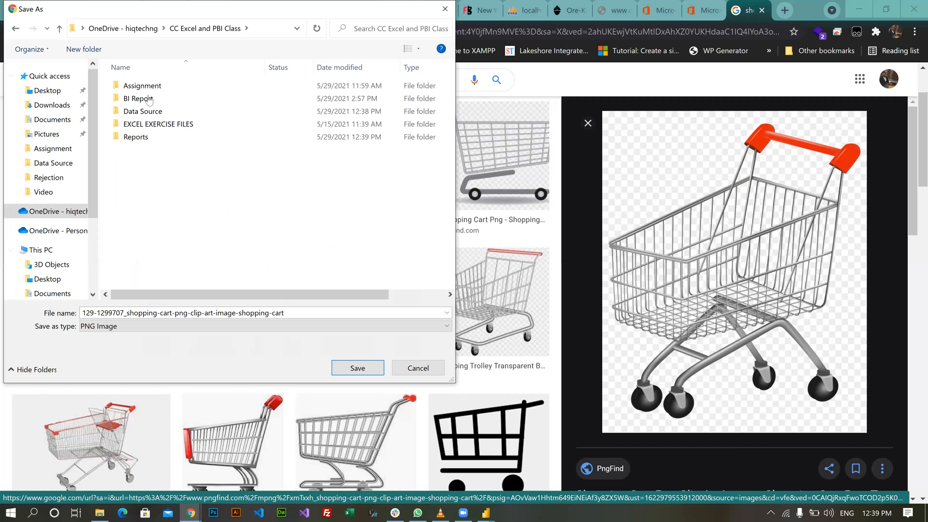
Create a folder named images inside the BI Report folder
{"action": "double_click", "coordinate": [149, 99]}
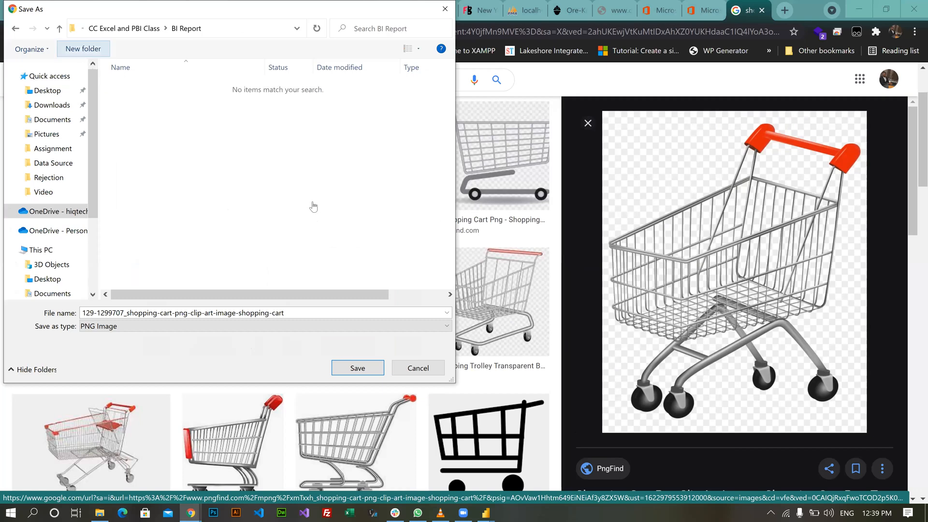
{"action": "key", "text": "ctrl+shift+n"}
{"action": "type", "text": "i"}
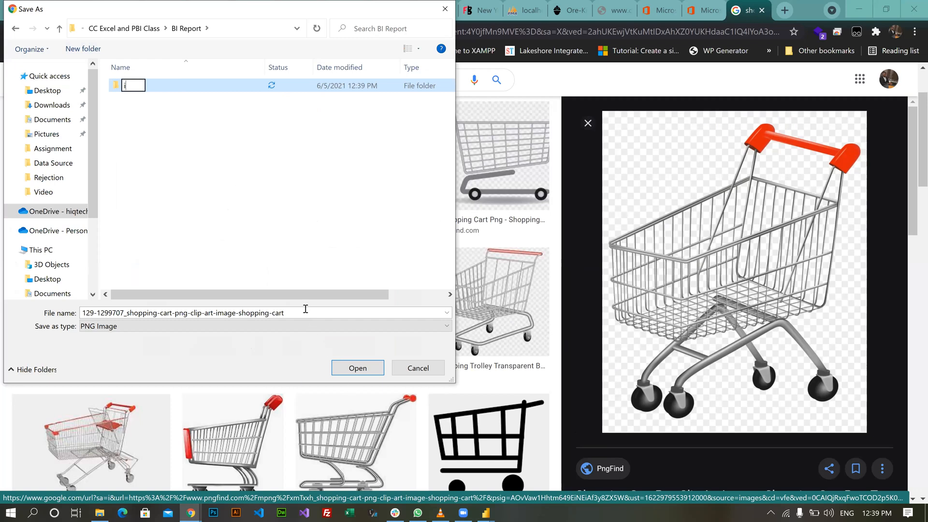
{"action": "type", "text": "mages"}
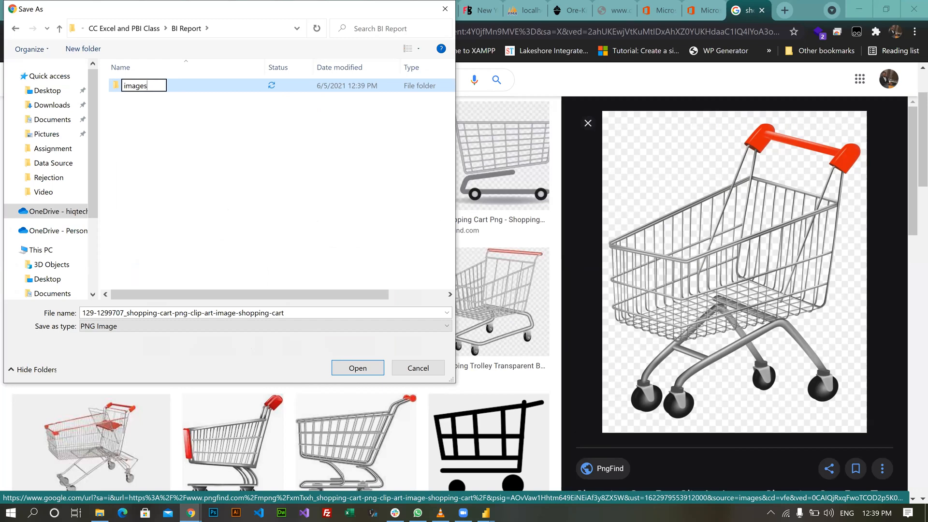
Save the shopping cart picture as a PNG image named sales in the BI Report folder
{"action": "left_click", "coordinate": [194, 313]}
{"action": "type", "text": "sales"}
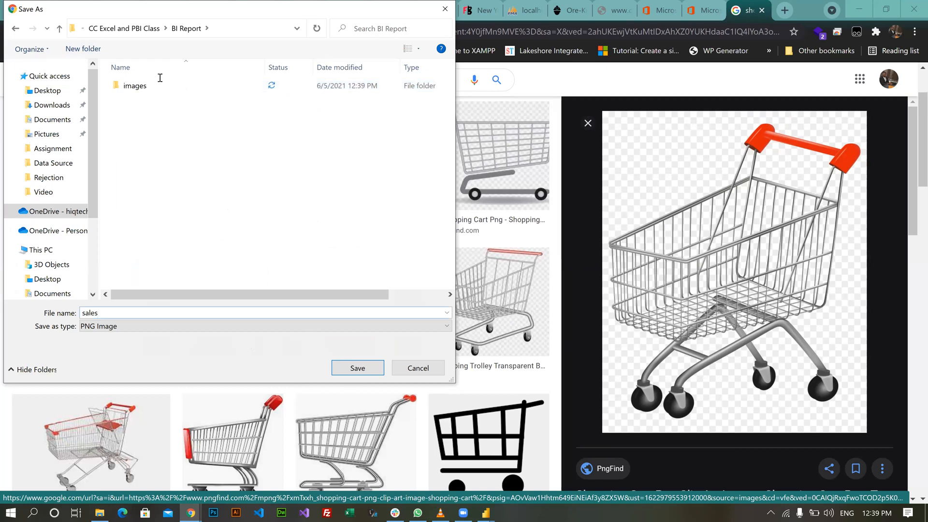
{"action": "key", "text": "Return"}
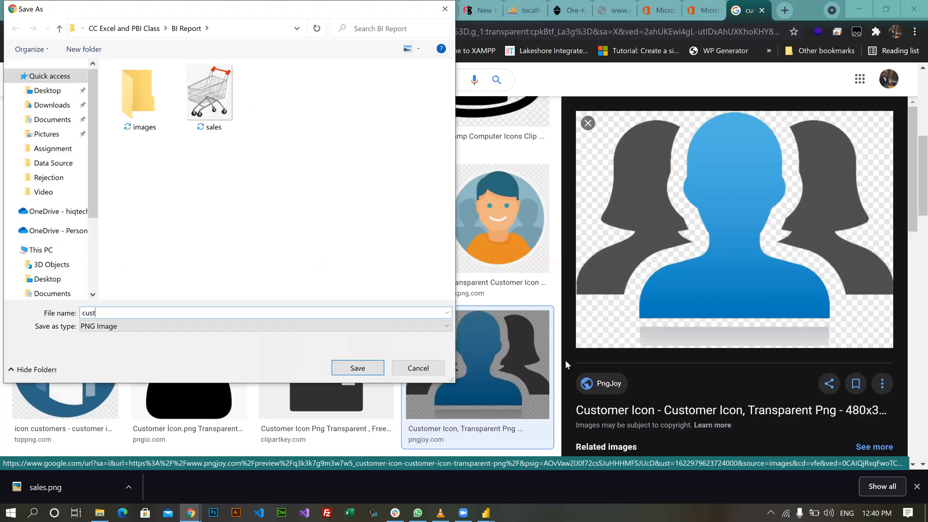
Save the blue customer icon as a PNG image named customer in the BI Report folder
{"action": "type", "text": "omer"}
{"action": "key", "text": "Return"}
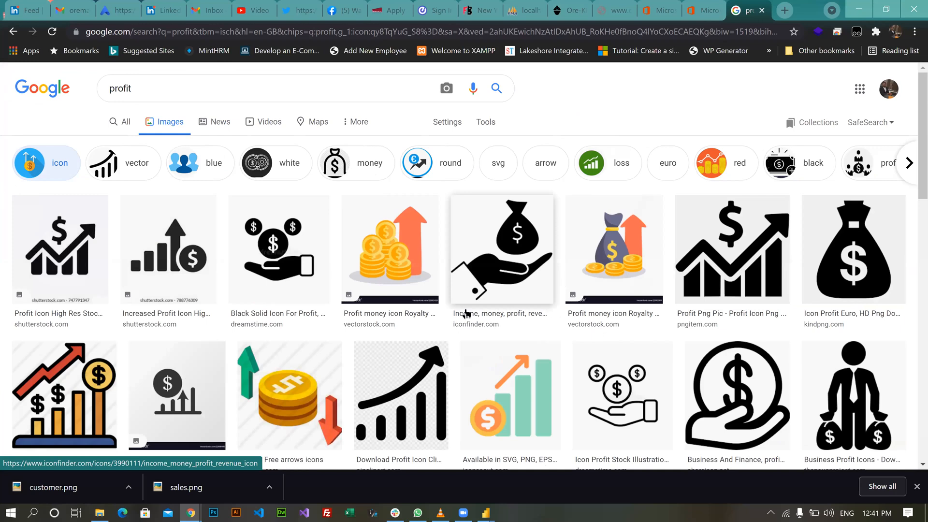
Find the rising bar chart icon from pinclipart.com among the profit images and save it as a PNG named profit
{"action": "scroll", "coordinate": [466, 314], "scroll_direction": "down", "scroll_amount": 2}
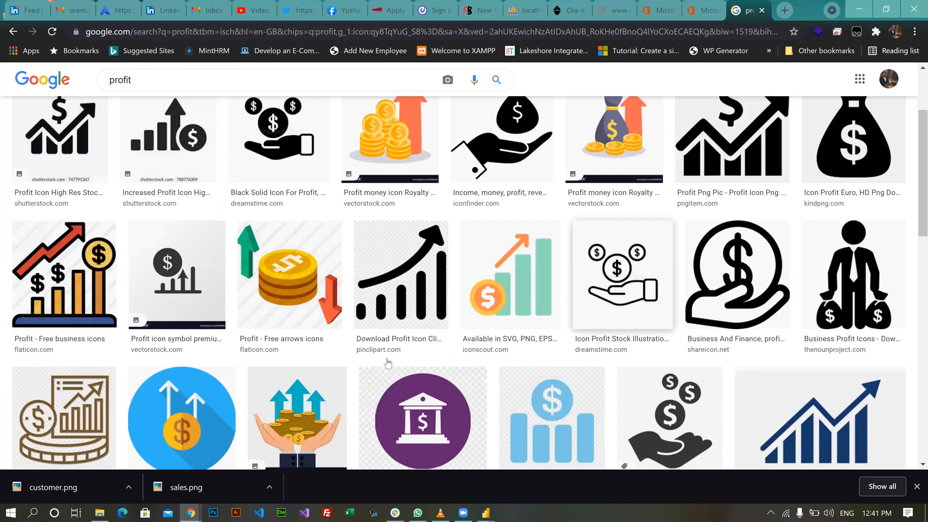
{"action": "scroll", "coordinate": [387, 363], "scroll_direction": "down", "scroll_amount": 2}
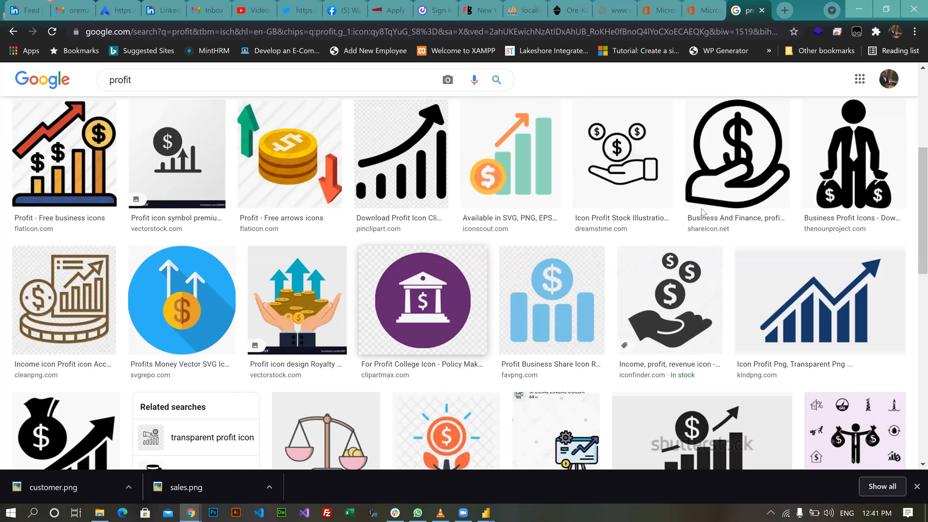
{"action": "scroll", "coordinate": [708, 225], "scroll_direction": "up", "scroll_amount": 5}
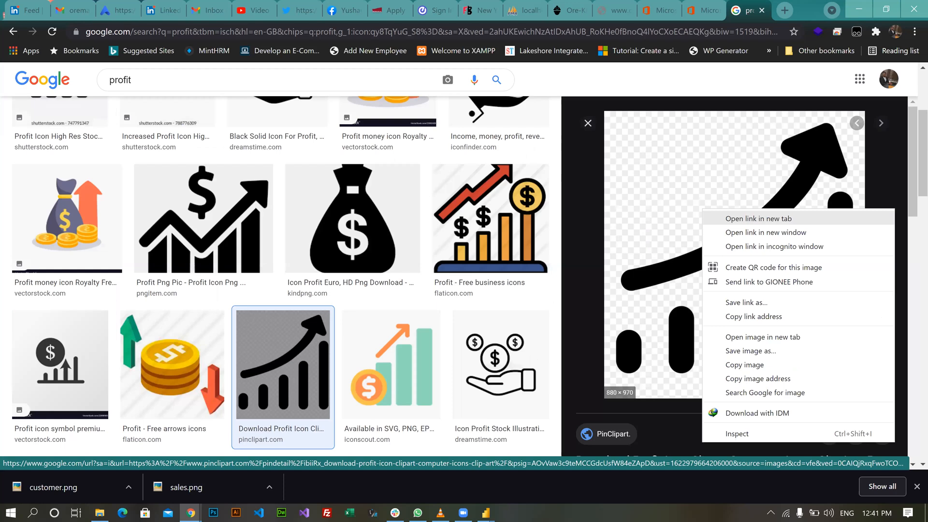
{"action": "key", "text": "v"}
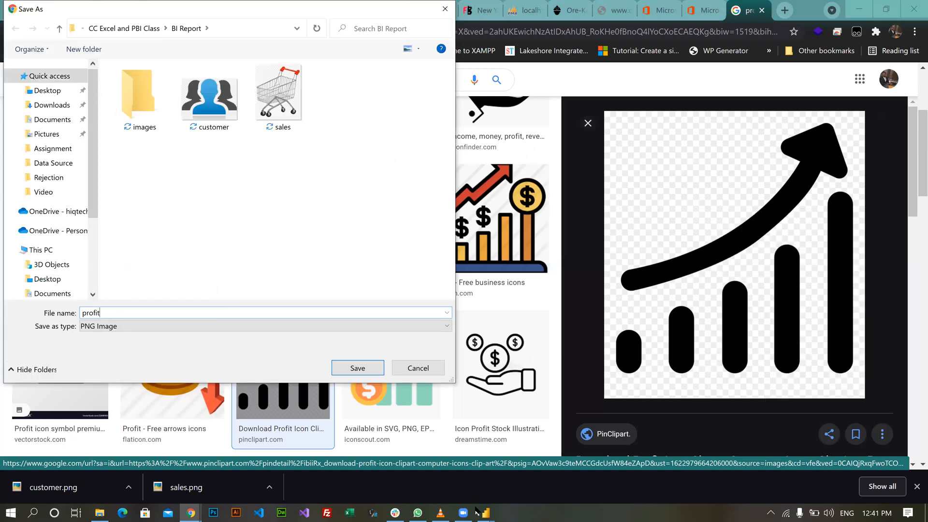
{"action": "key", "text": "Return"}
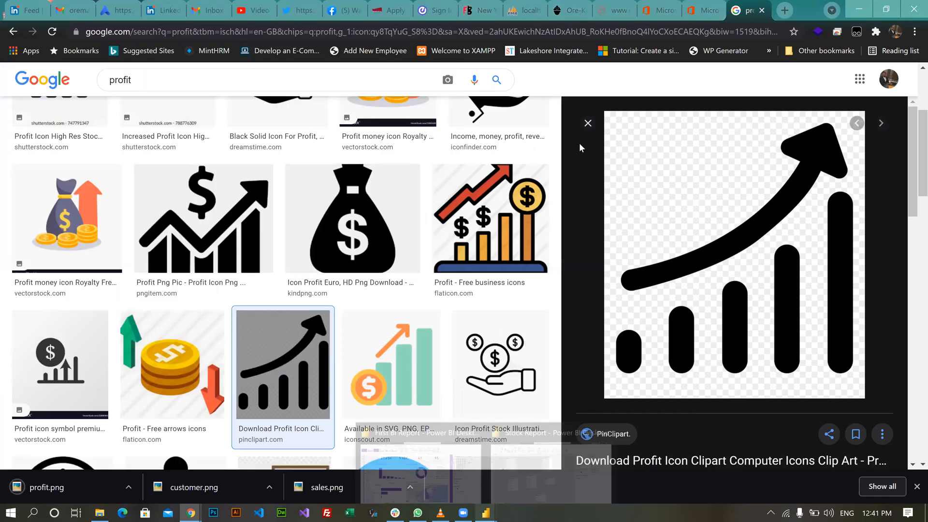
Check the report's cards and save the favpng.com box-and-hands icon as a JPEG image named product in the BI Report folder
{"action": "left_click", "coordinate": [857, 10]}
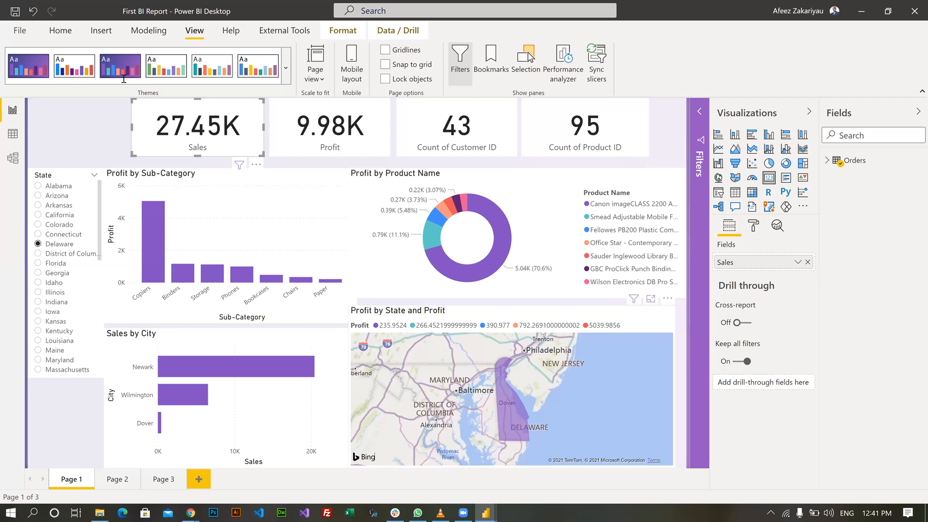
{"action": "key", "text": "alt+Tab"}
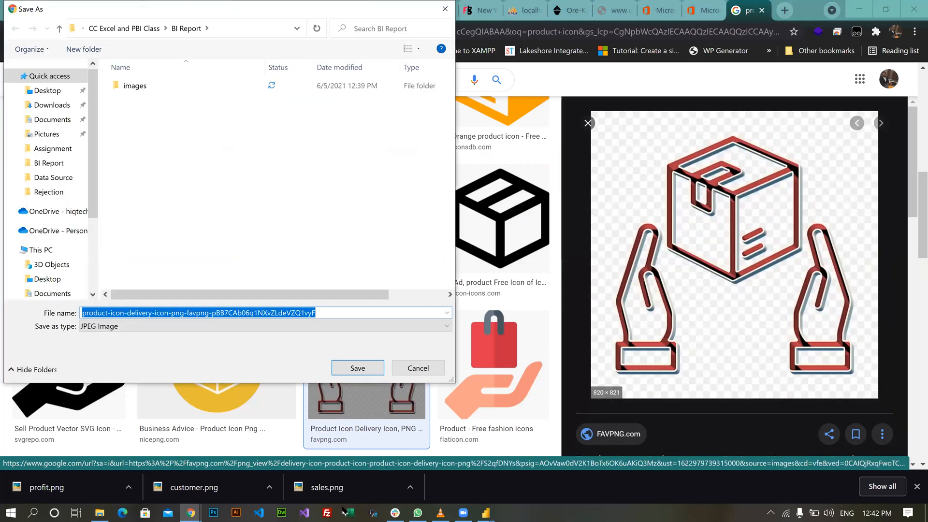
{"action": "type", "text": "product"}
{"action": "key", "text": "Return"}
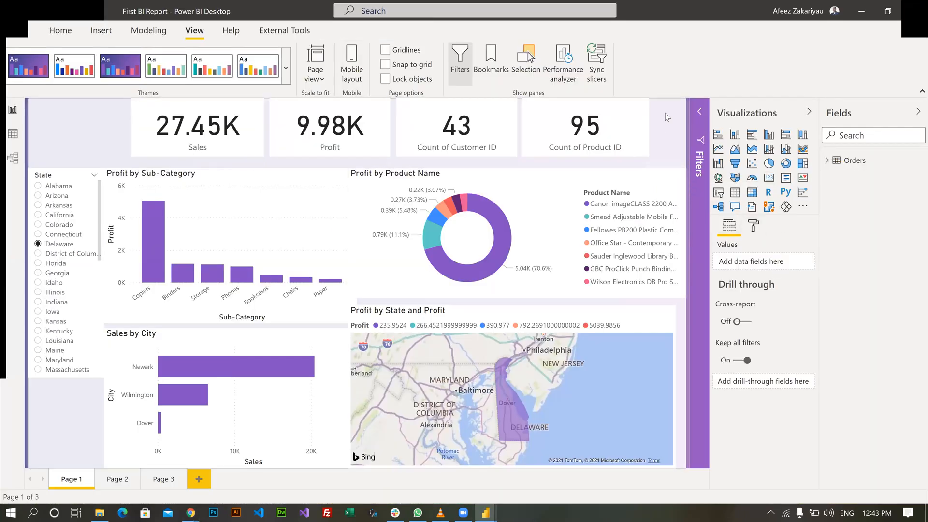
Open the page background formatting of Page 1 and review its colour, transparency and image options
{"action": "left_click", "coordinate": [755, 227]}
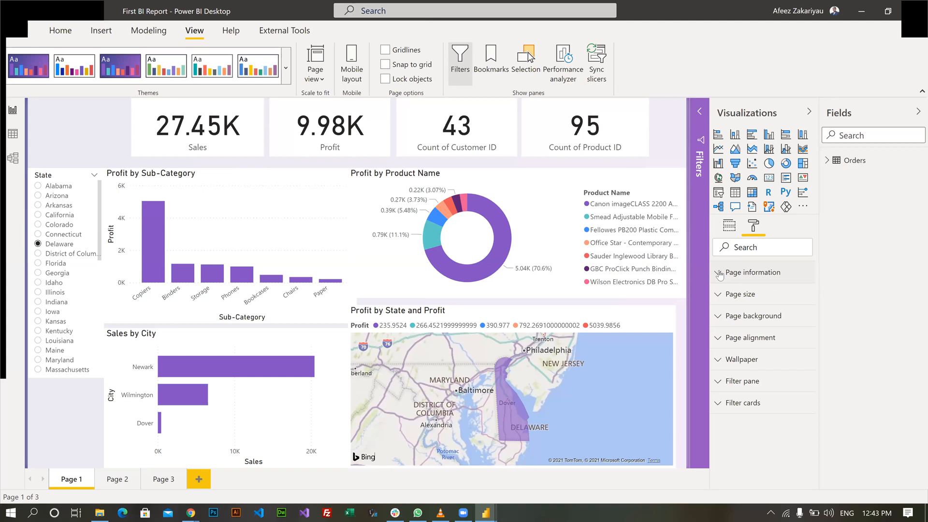
{"action": "left_click", "coordinate": [732, 317]}
{"action": "scroll", "coordinate": [761, 348], "scroll_direction": "down", "scroll_amount": 2}
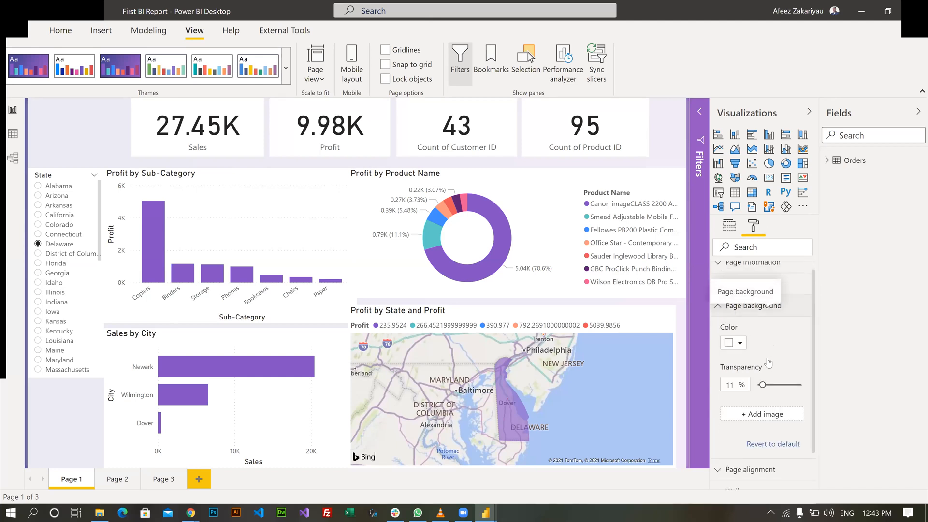
{"action": "scroll", "coordinate": [764, 354], "scroll_direction": "up", "scroll_amount": 2}
{"action": "scroll", "coordinate": [764, 353], "scroll_direction": "down", "scroll_amount": 2}
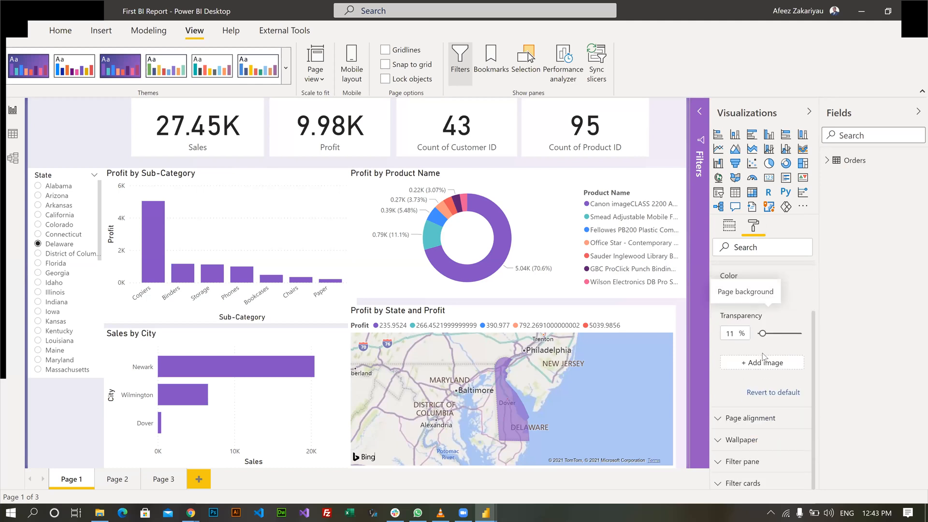
Turn off the background of the Count of Product ID card
{"action": "left_click", "coordinate": [543, 121]}
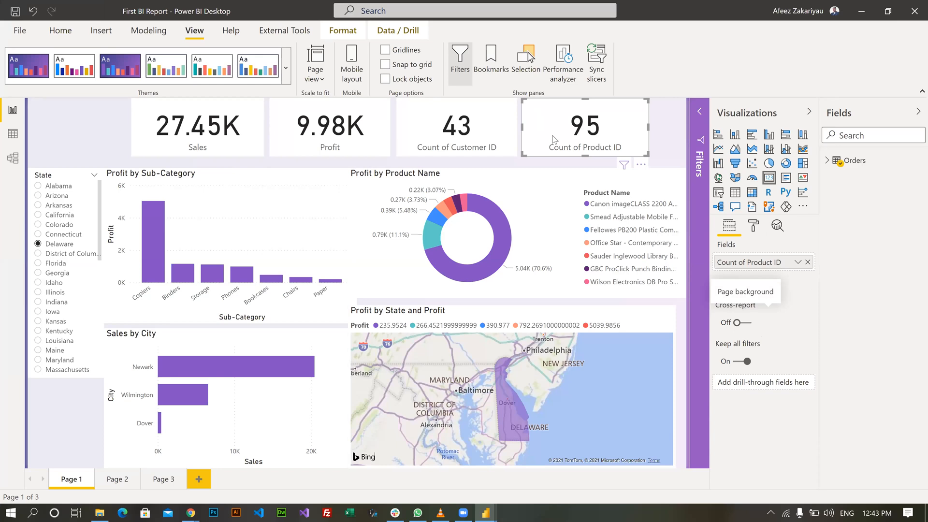
{"action": "left_click", "coordinate": [749, 231]}
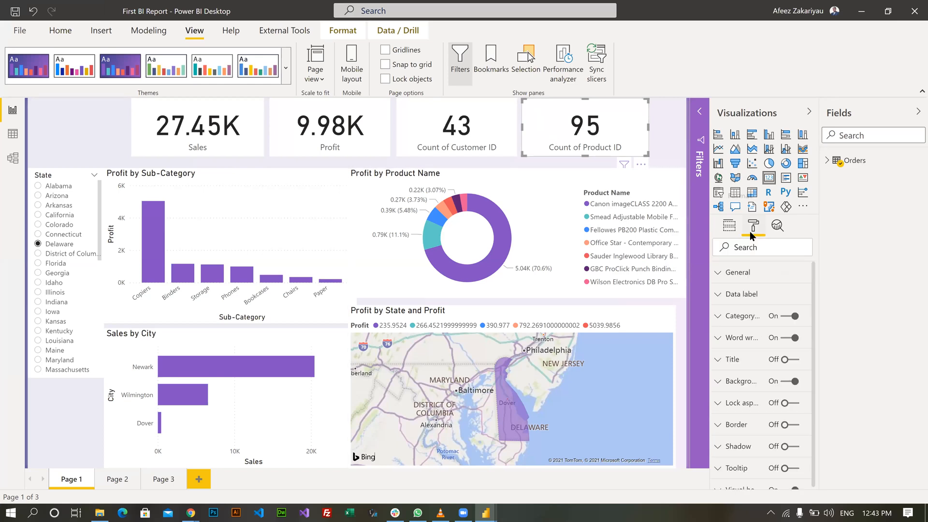
{"action": "scroll", "coordinate": [767, 302], "scroll_direction": "down", "scroll_amount": 1}
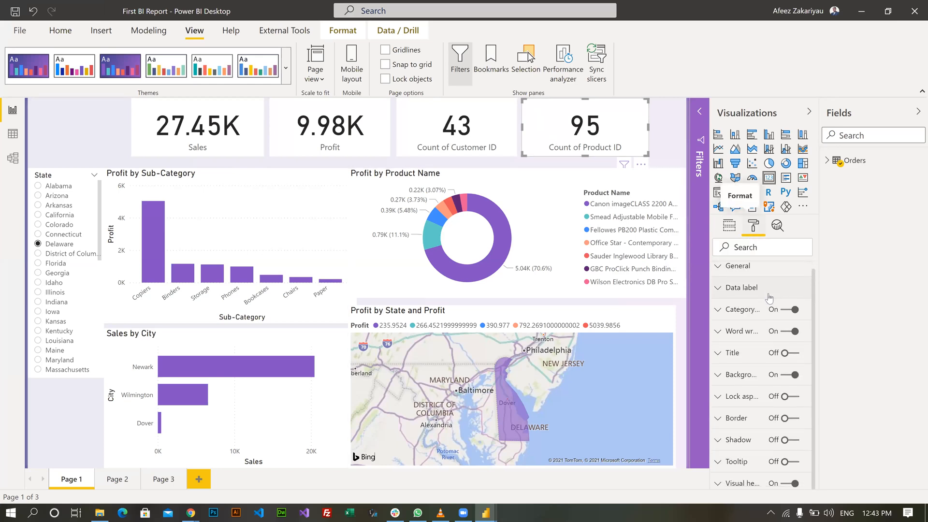
{"action": "left_click", "coordinate": [721, 380]}
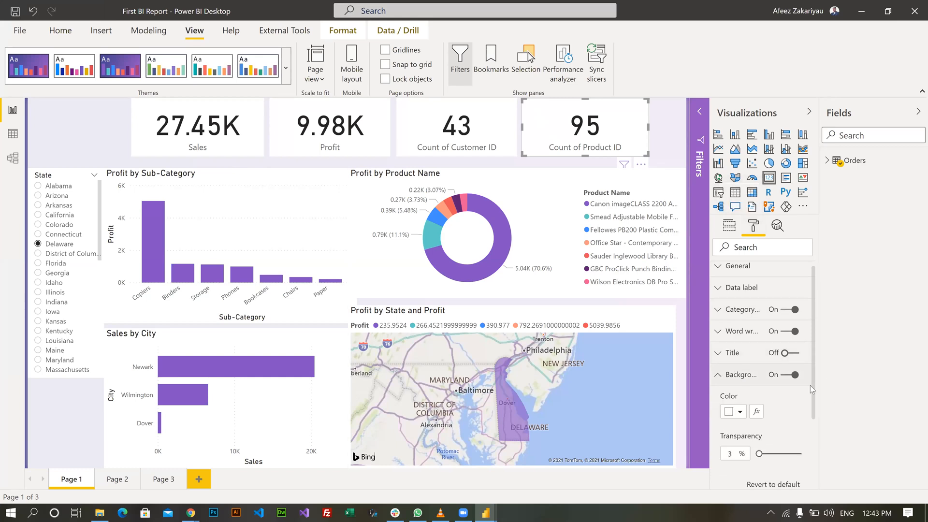
{"action": "left_click", "coordinate": [789, 375]}
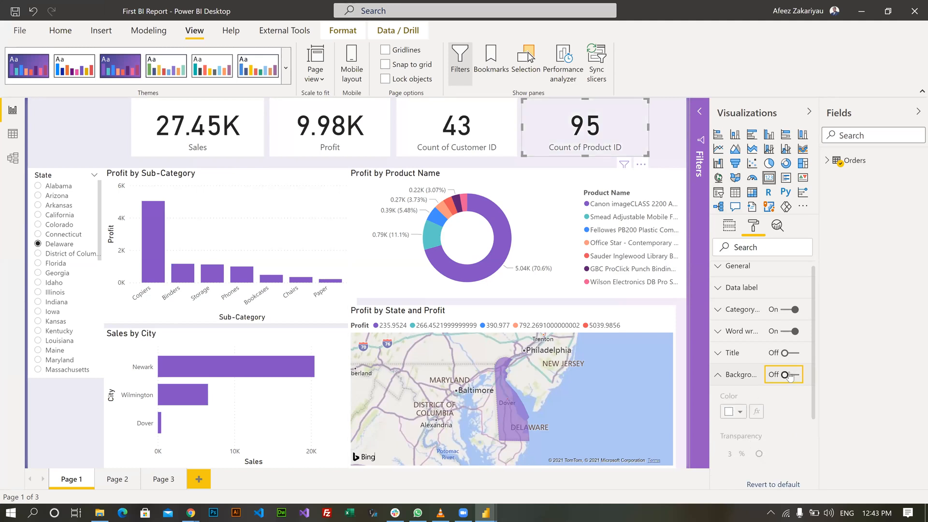
Turn on the title of the Count of Product ID card and set its text to Products
{"action": "left_click", "coordinate": [788, 355]}
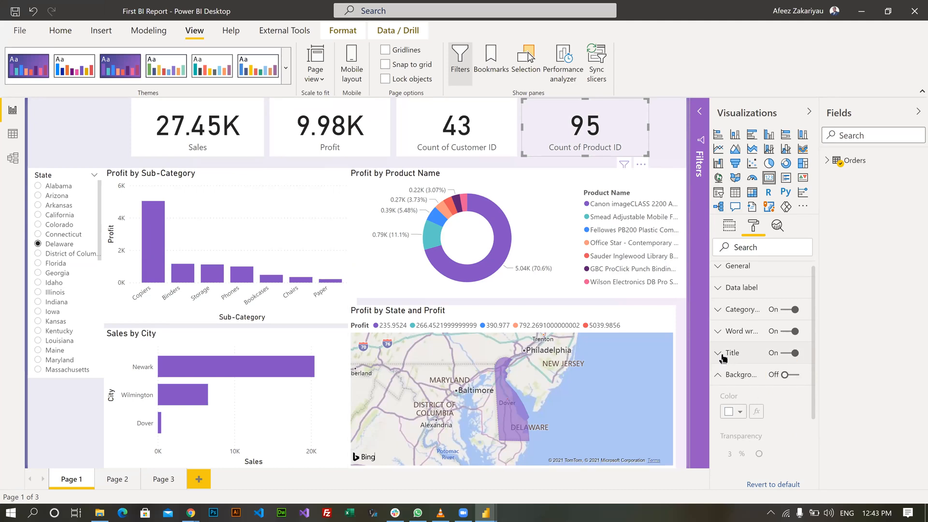
{"action": "left_click", "coordinate": [738, 388]}
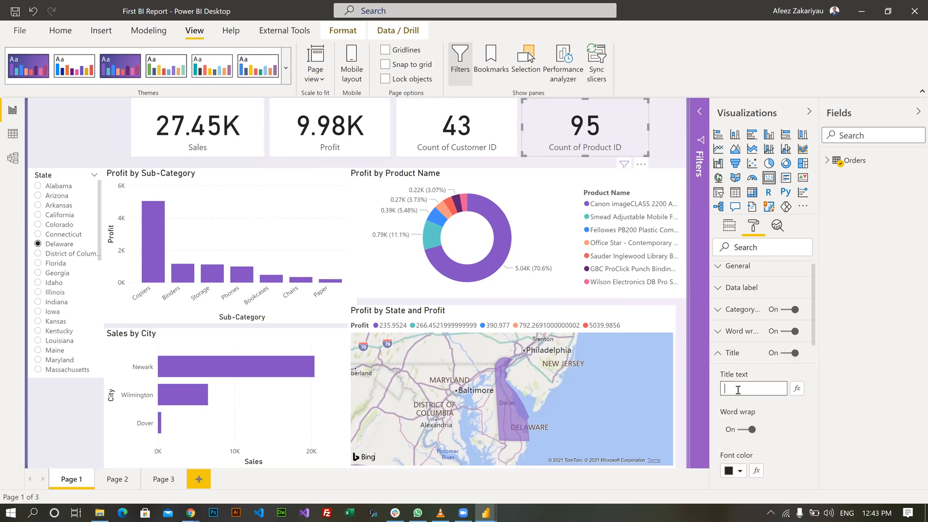
{"action": "type", "text": "Pr"}
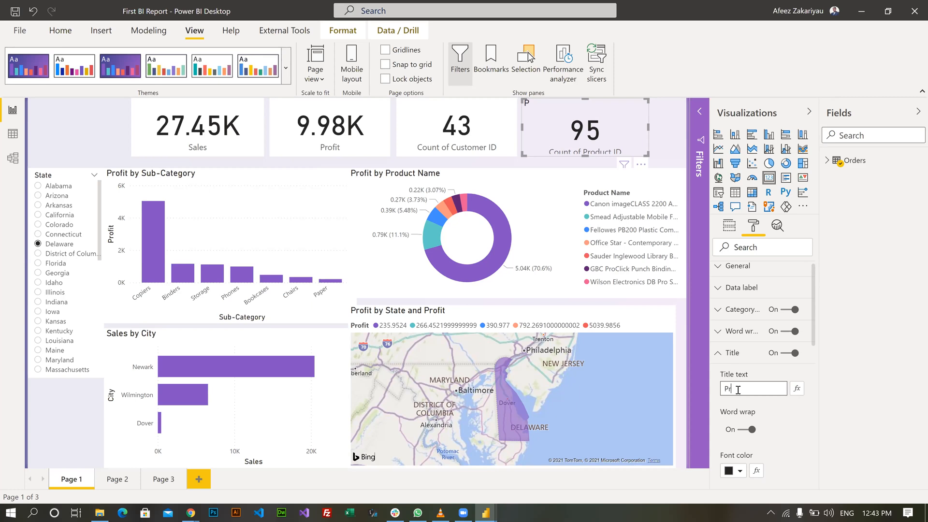
{"action": "type", "text": "oducts"}
Set the Products title's font colour to purple and its alignment to centre
{"action": "scroll", "coordinate": [766, 415], "scroll_direction": "down", "scroll_amount": 3}
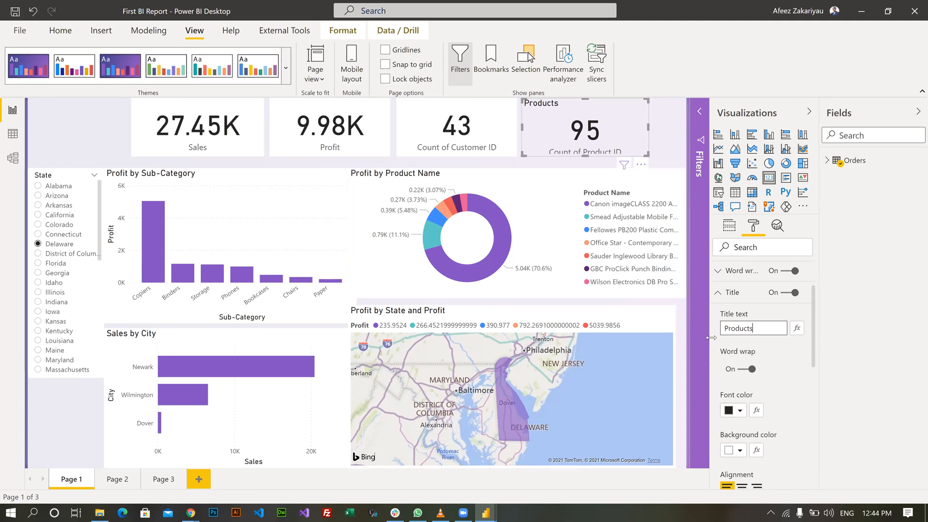
{"action": "left_click", "coordinate": [741, 411]}
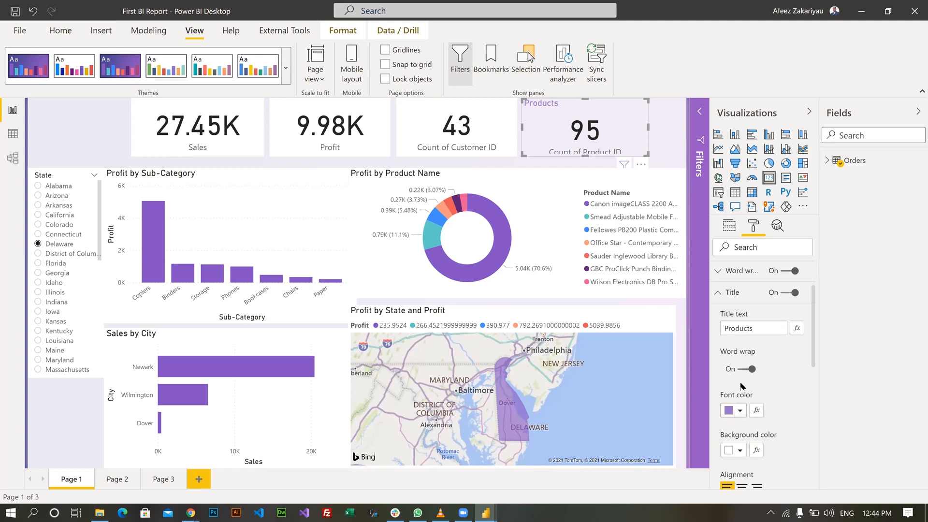
{"action": "scroll", "coordinate": [741, 389], "scroll_direction": "down", "scroll_amount": 1}
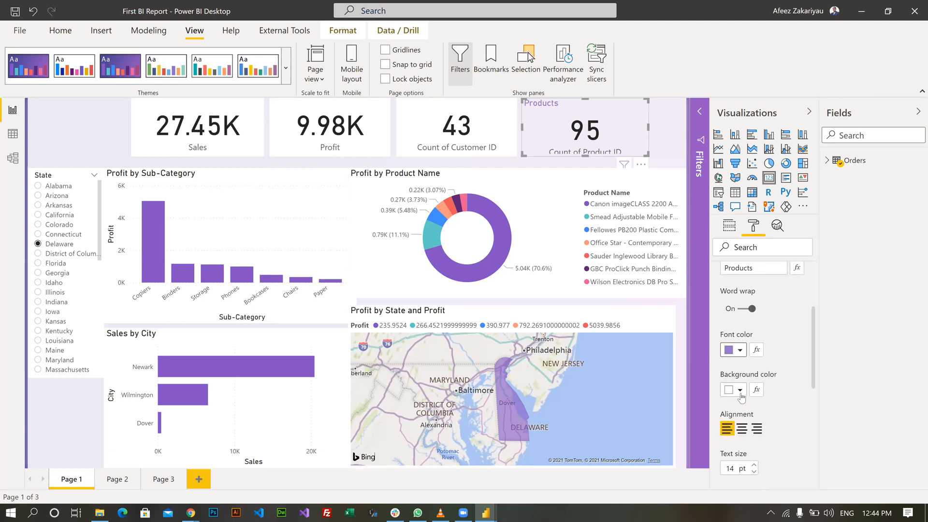
{"action": "left_click", "coordinate": [742, 428]}
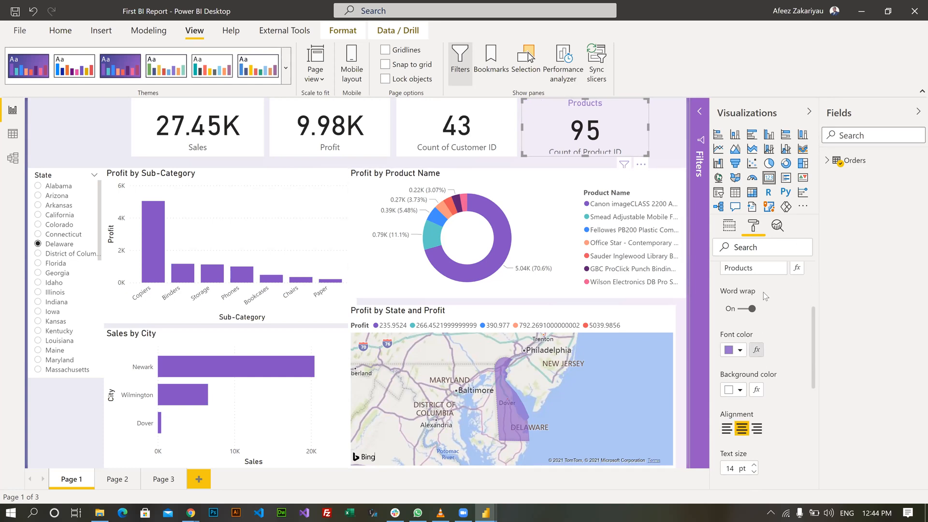
Examine the data label, title and general formatting options of the product count card
{"action": "scroll", "coordinate": [754, 285], "scroll_direction": "up", "scroll_amount": 3}
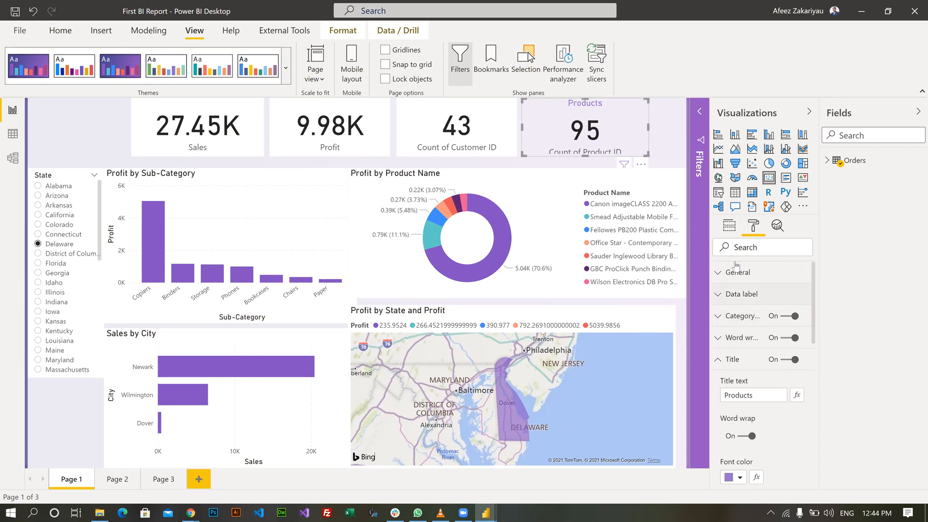
{"action": "left_click", "coordinate": [739, 295]}
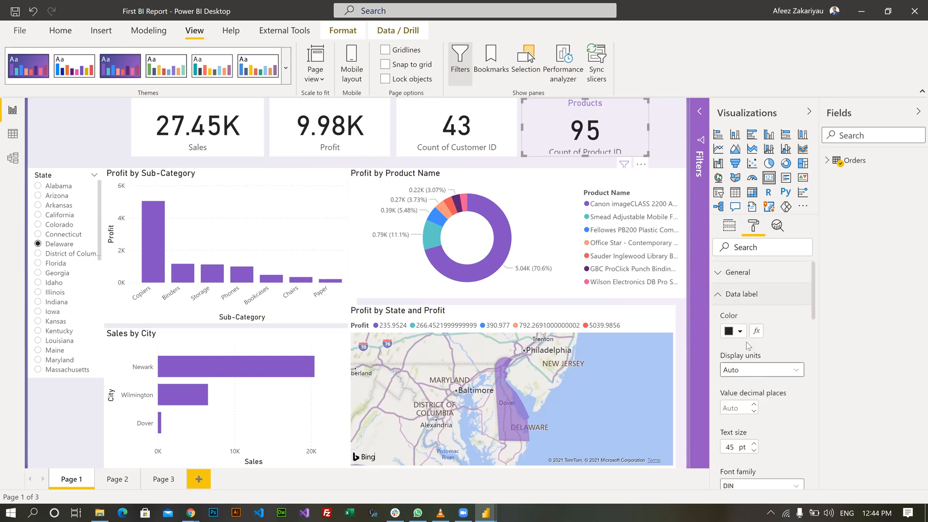
{"action": "scroll", "coordinate": [748, 358], "scroll_direction": "down", "scroll_amount": 5}
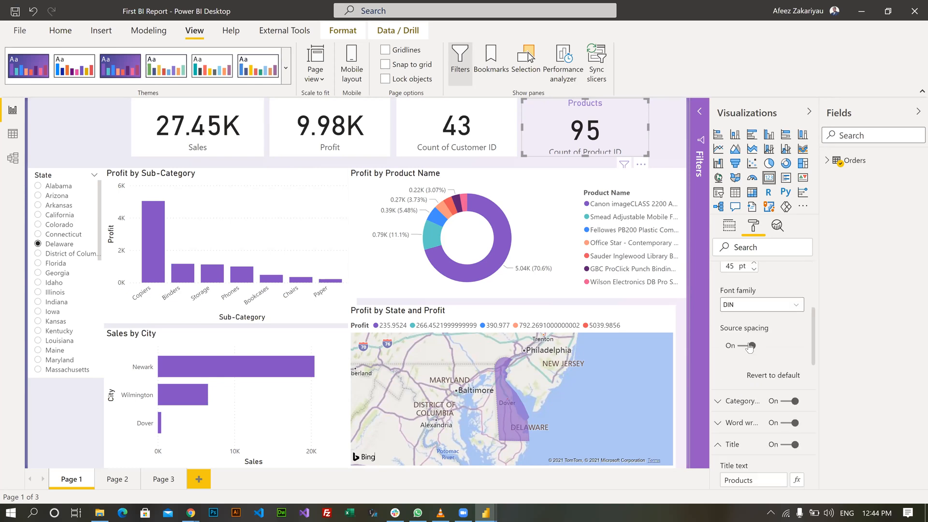
{"action": "scroll", "coordinate": [747, 347], "scroll_direction": "down", "scroll_amount": 3}
{"action": "scroll", "coordinate": [749, 345], "scroll_direction": "up", "scroll_amount": 1}
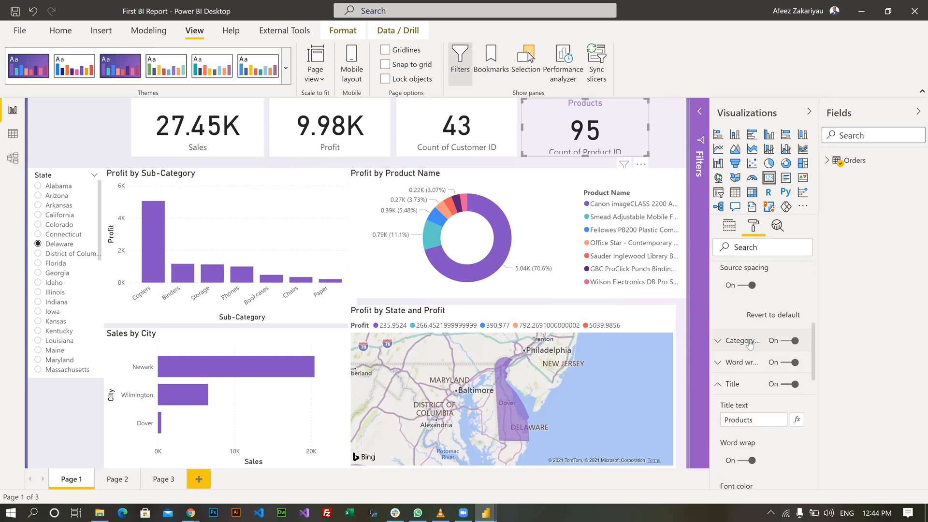
{"action": "scroll", "coordinate": [740, 309], "scroll_direction": "up", "scroll_amount": 3}
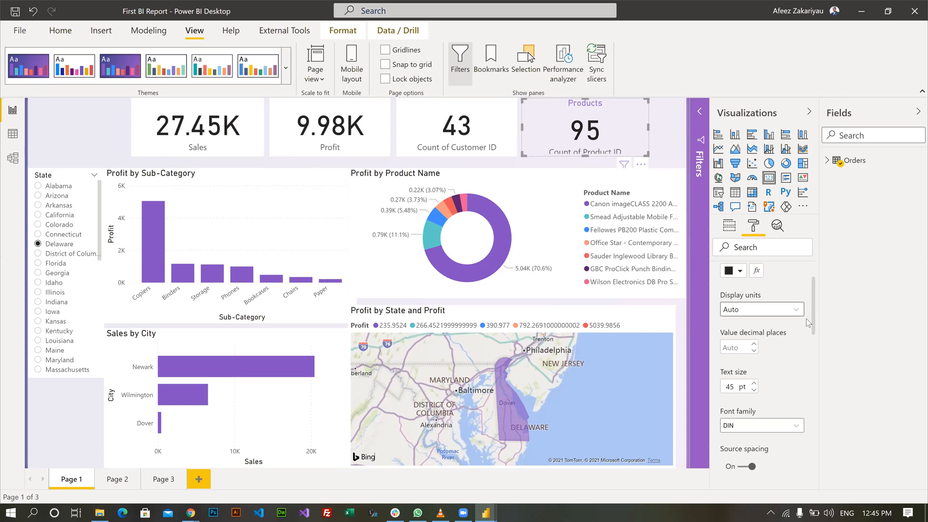
{"action": "scroll", "coordinate": [766, 319], "scroll_direction": "down", "scroll_amount": 4}
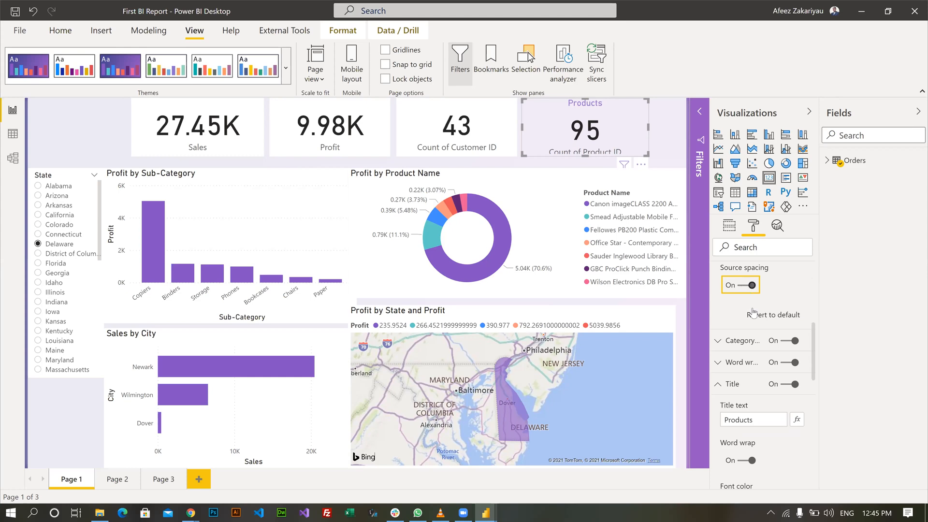
{"action": "scroll", "coordinate": [726, 314], "scroll_direction": "down", "scroll_amount": 1}
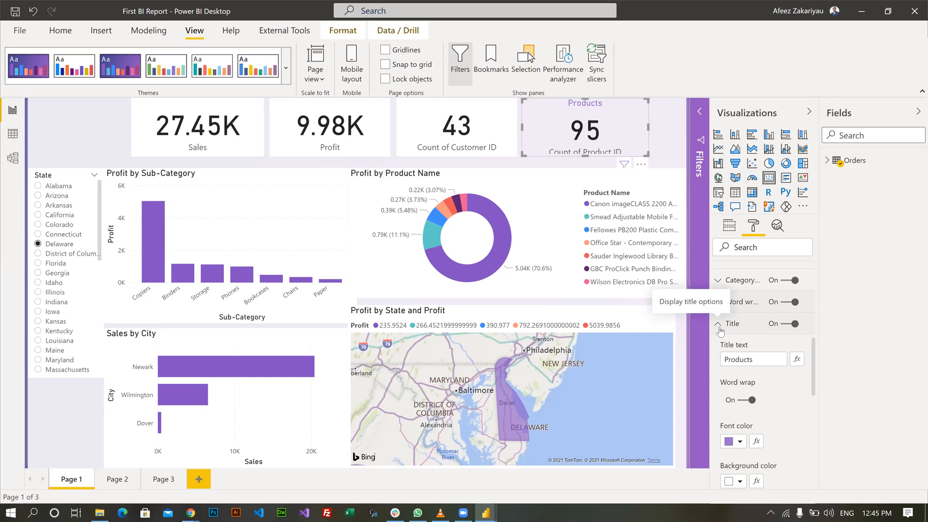
{"action": "scroll", "coordinate": [719, 329], "scroll_direction": "down", "scroll_amount": 1}
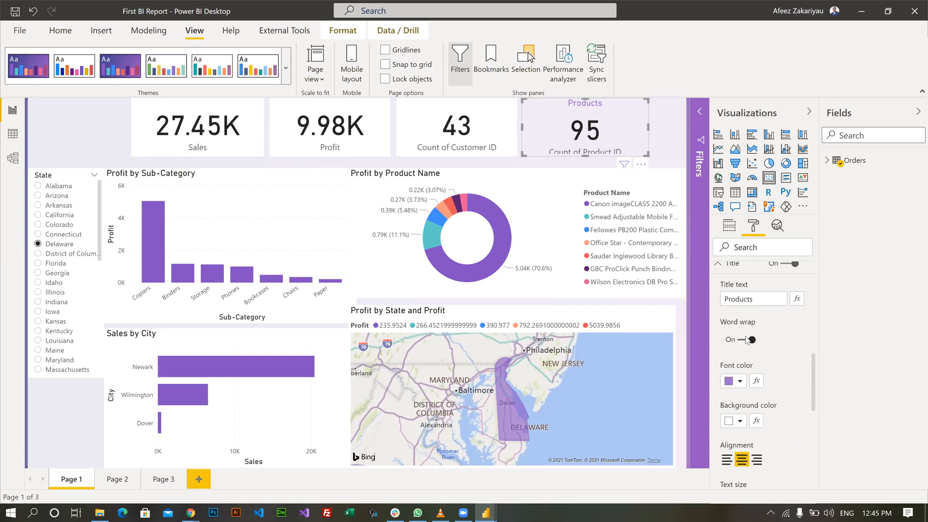
{"action": "scroll", "coordinate": [747, 334], "scroll_direction": "down", "scroll_amount": 5}
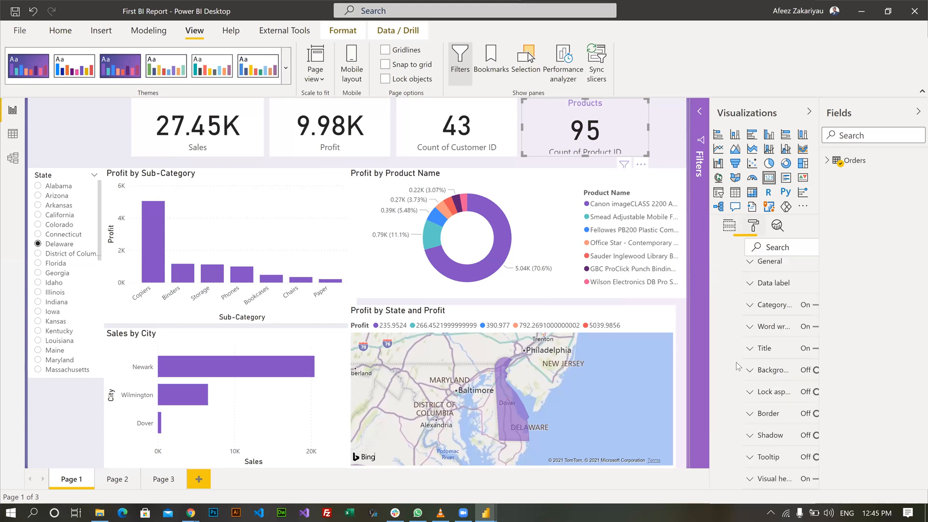
{"action": "scroll", "coordinate": [752, 344], "scroll_direction": "down", "scroll_amount": 3}
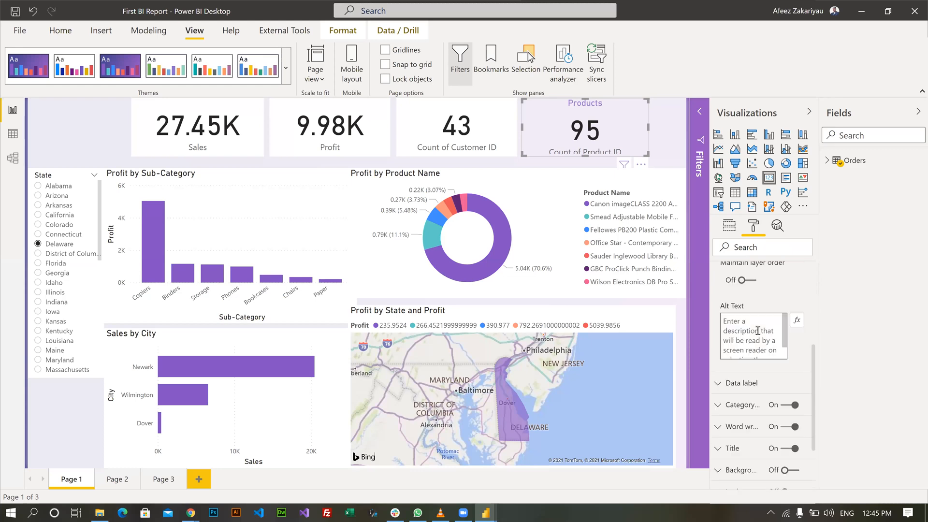
{"action": "scroll", "coordinate": [756, 331], "scroll_direction": "down", "scroll_amount": 4}
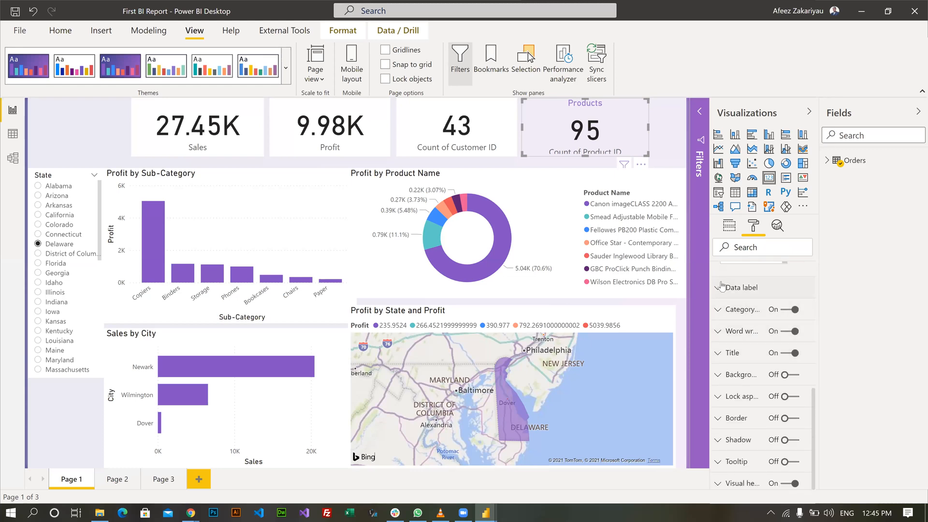
Turn off the category label of the product count card
{"action": "left_click", "coordinate": [721, 287]}
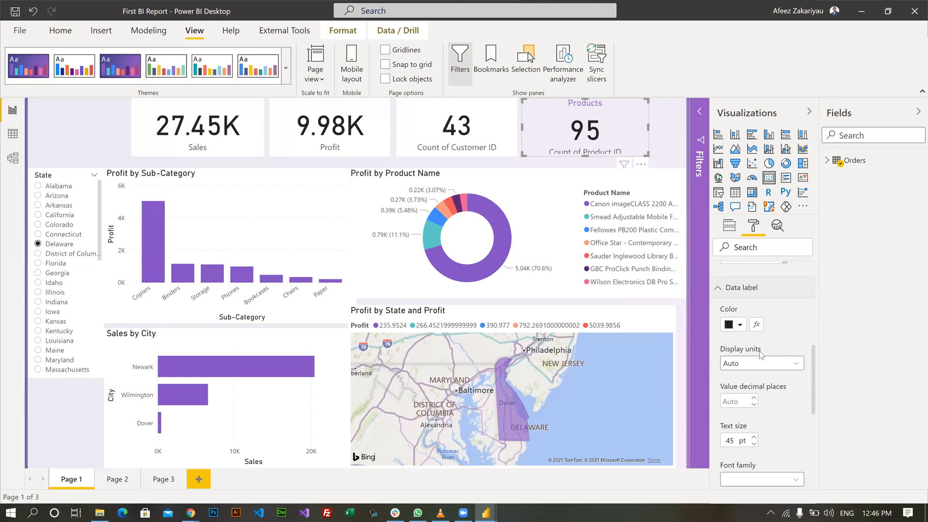
{"action": "scroll", "coordinate": [756, 338], "scroll_direction": "down", "scroll_amount": 5}
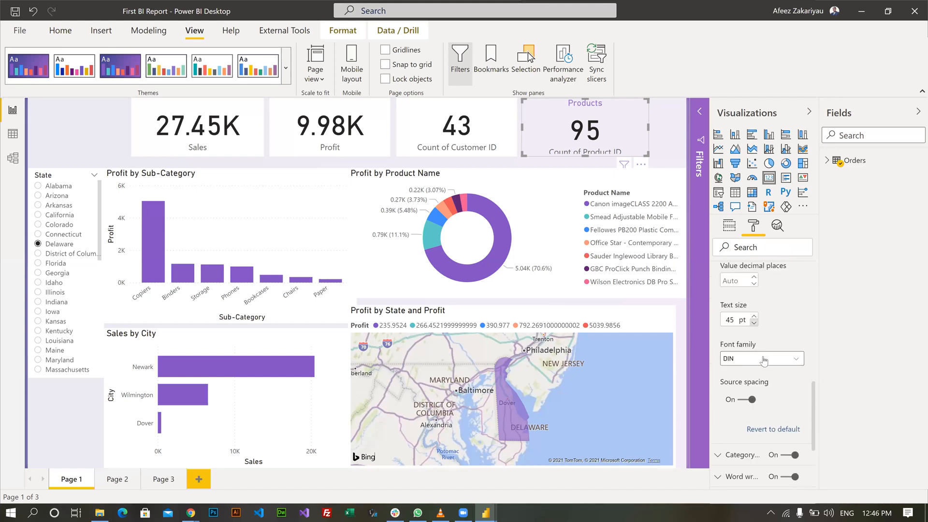
{"action": "scroll", "coordinate": [779, 369], "scroll_direction": "down", "scroll_amount": 2}
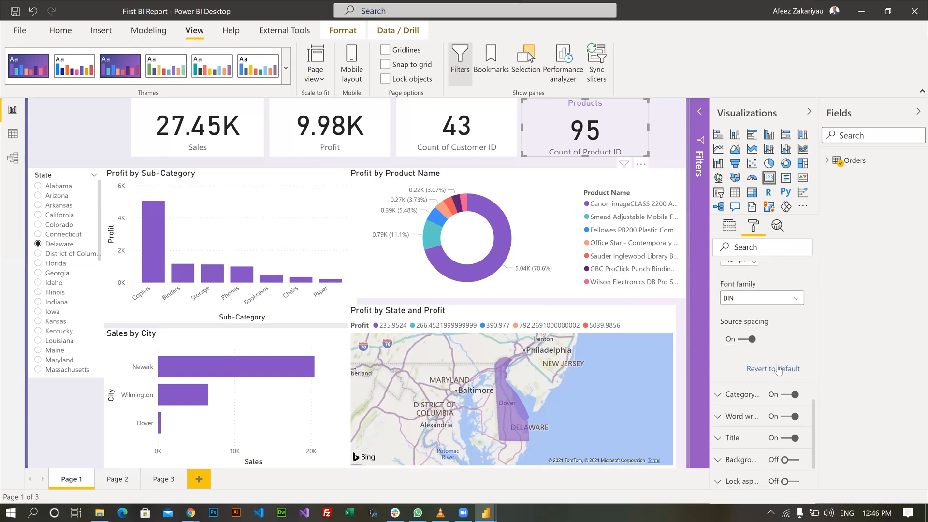
{"action": "scroll", "coordinate": [769, 370], "scroll_direction": "down", "scroll_amount": 2}
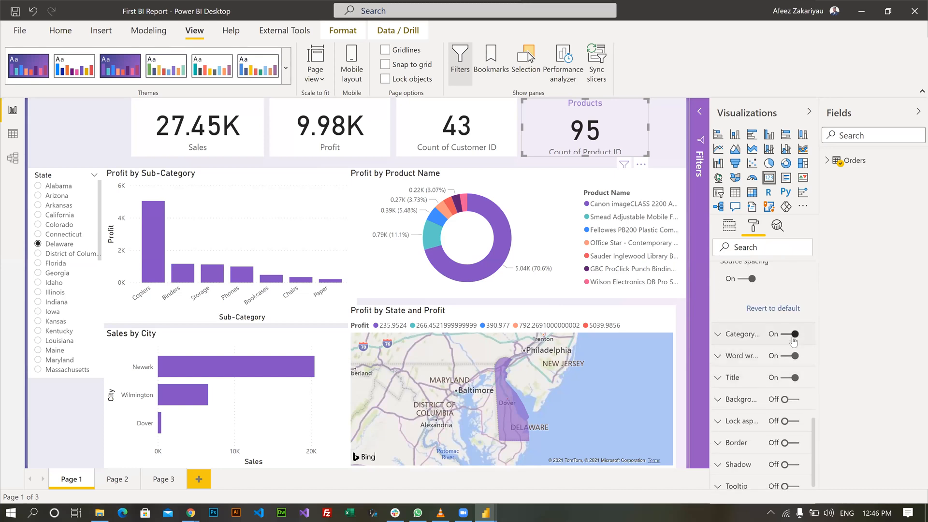
{"action": "left_click", "coordinate": [725, 338]}
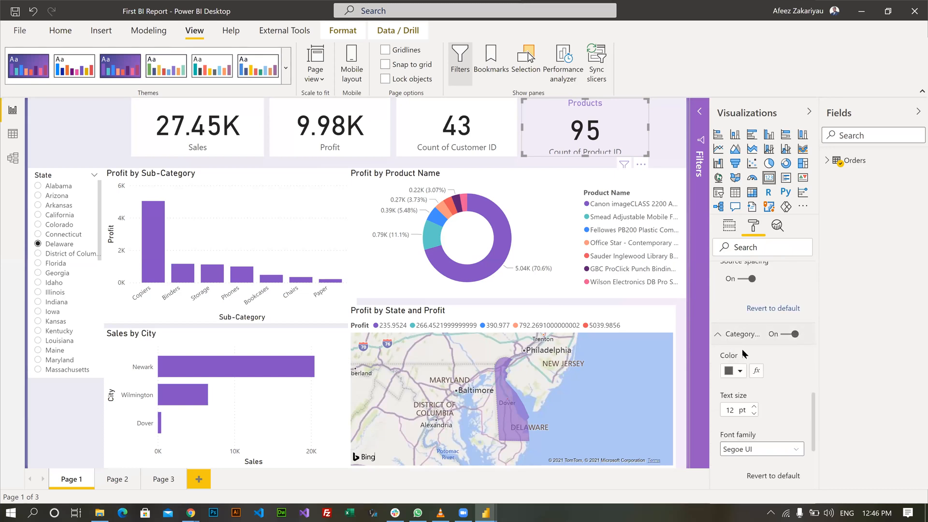
{"action": "scroll", "coordinate": [744, 346], "scroll_direction": "down", "scroll_amount": 4}
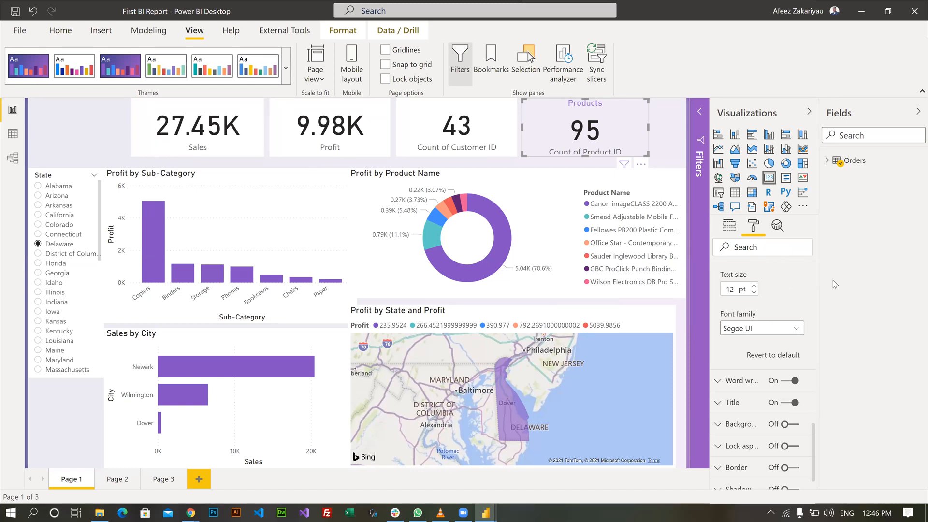
{"action": "scroll", "coordinate": [788, 285], "scroll_direction": "up", "scroll_amount": 2}
{"action": "left_click", "coordinate": [785, 273]}
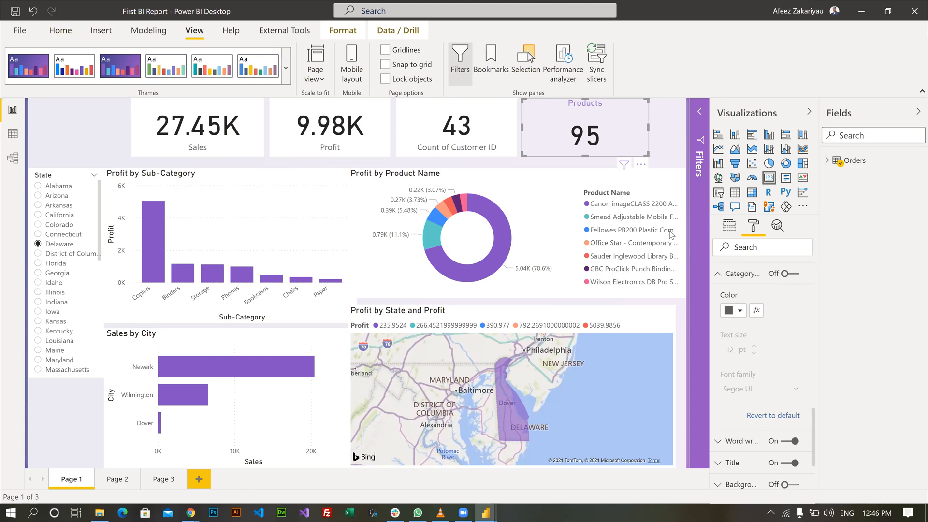
{"action": "left_click", "coordinate": [722, 278]}
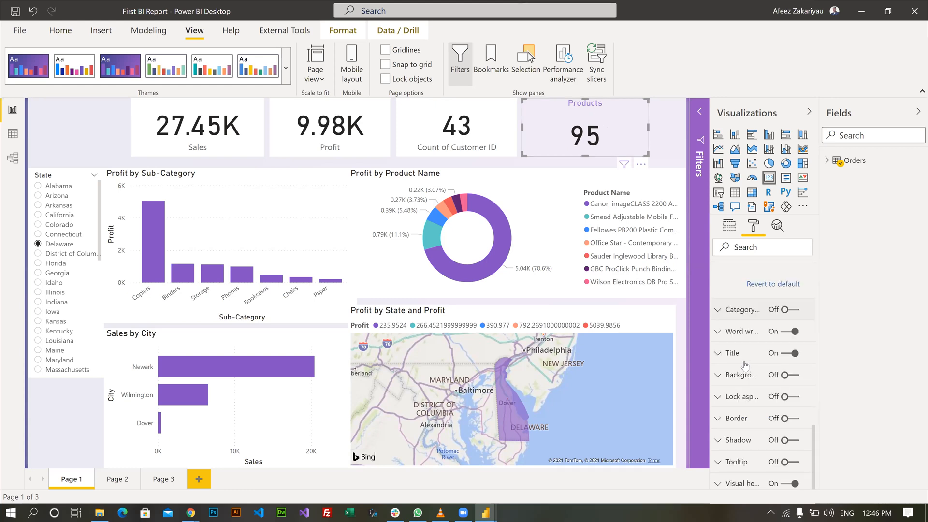
Set the Products title's text size to 18 pt
{"action": "left_click", "coordinate": [718, 356]}
{"action": "scroll", "coordinate": [748, 444], "scroll_direction": "down", "scroll_amount": 5}
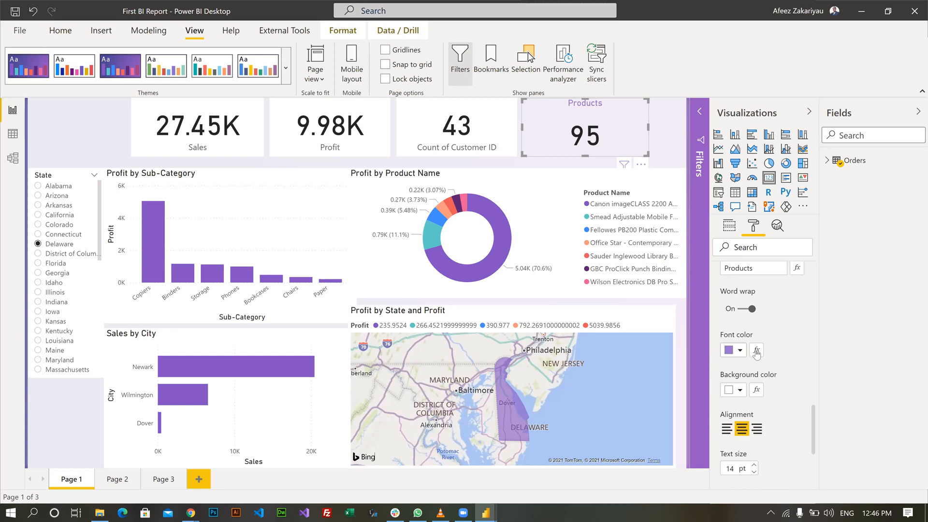
{"action": "scroll", "coordinate": [756, 353], "scroll_direction": "down", "scroll_amount": 3}
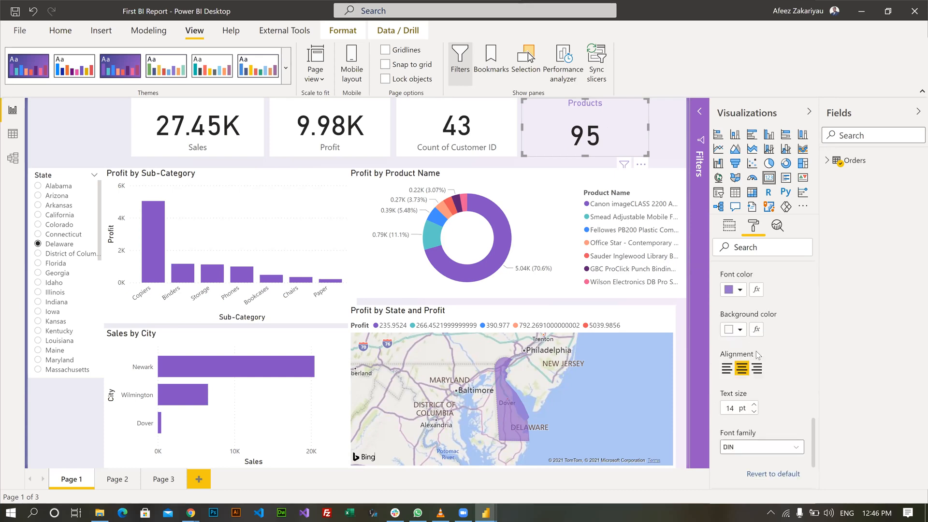
{"action": "left_click", "coordinate": [754, 405]}
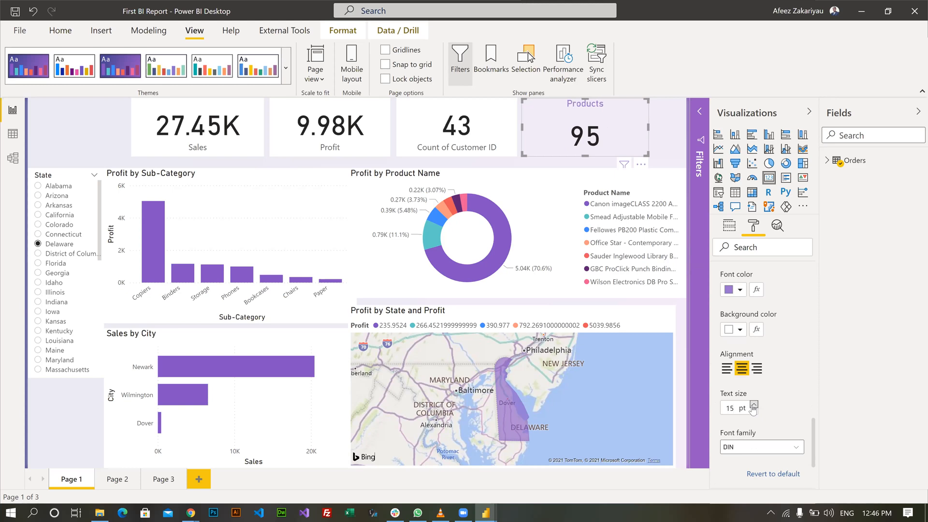
{"action": "left_click", "coordinate": [753, 405]}
{"action": "left_click", "coordinate": [754, 405]}
{"action": "left_click", "coordinate": [753, 405]}
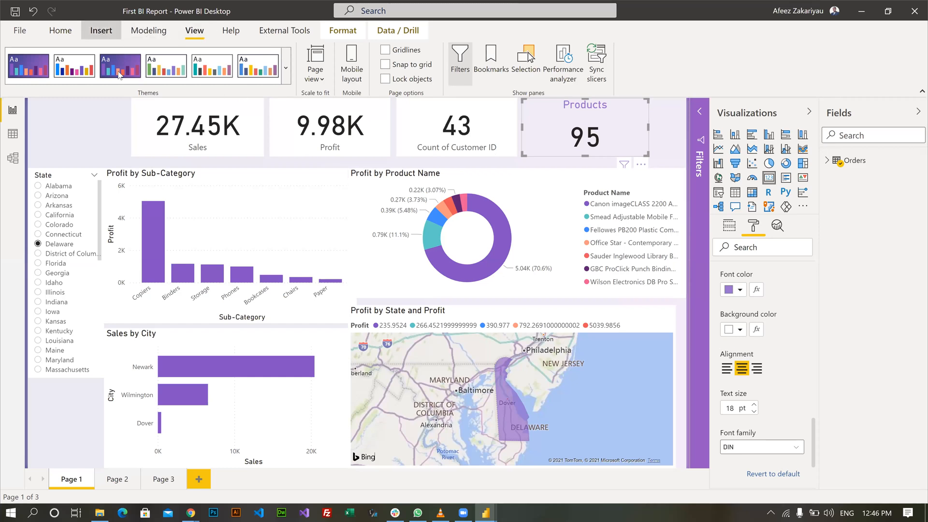
{"action": "left_click", "coordinate": [101, 31]}
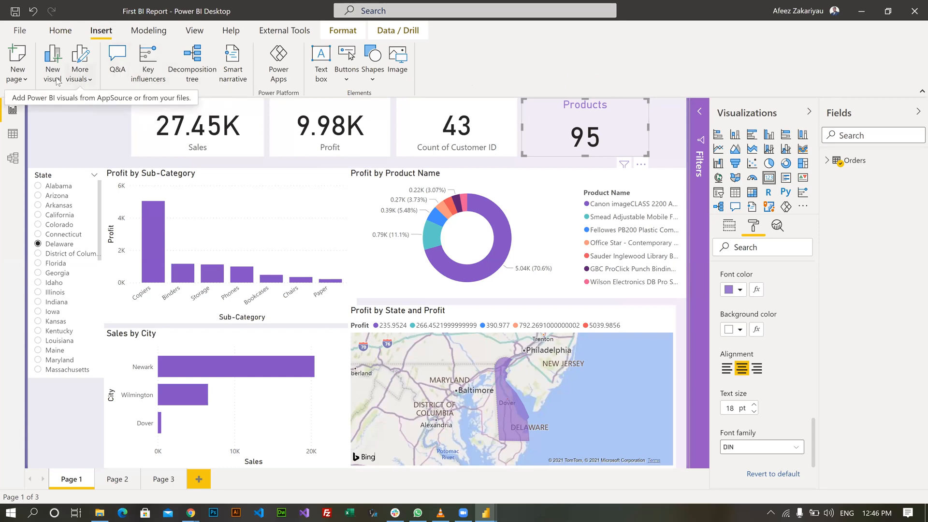
{"action": "left_click", "coordinate": [75, 62]}
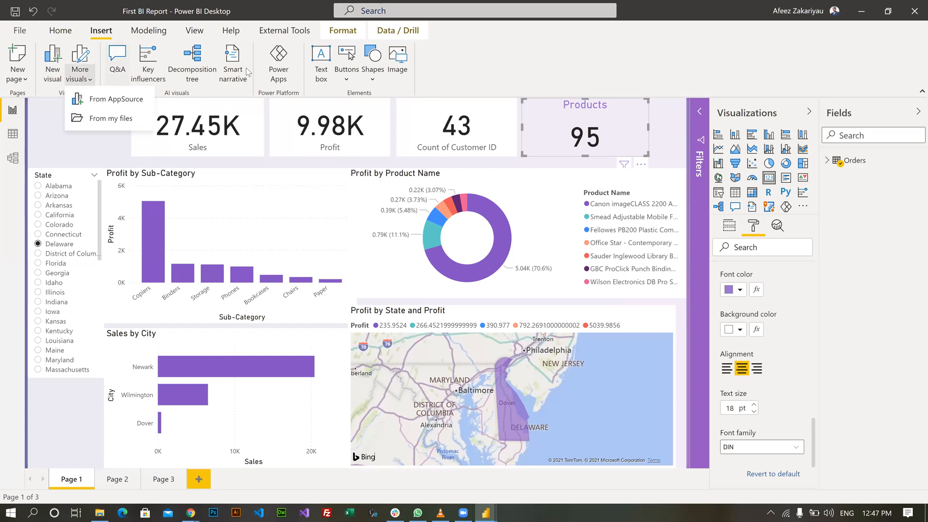
{"action": "left_click", "coordinate": [63, 31]}
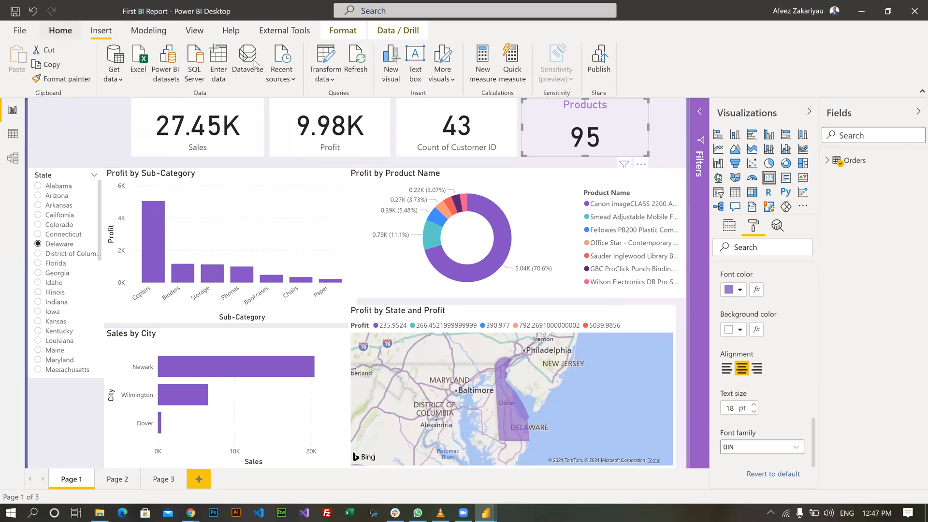
{"action": "left_click", "coordinate": [453, 80]}
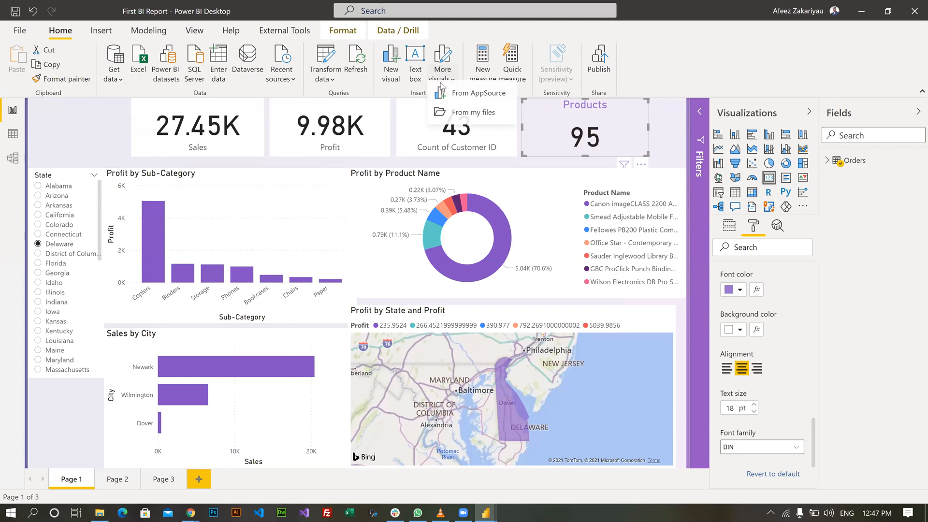
{"action": "left_click", "coordinate": [149, 37]}
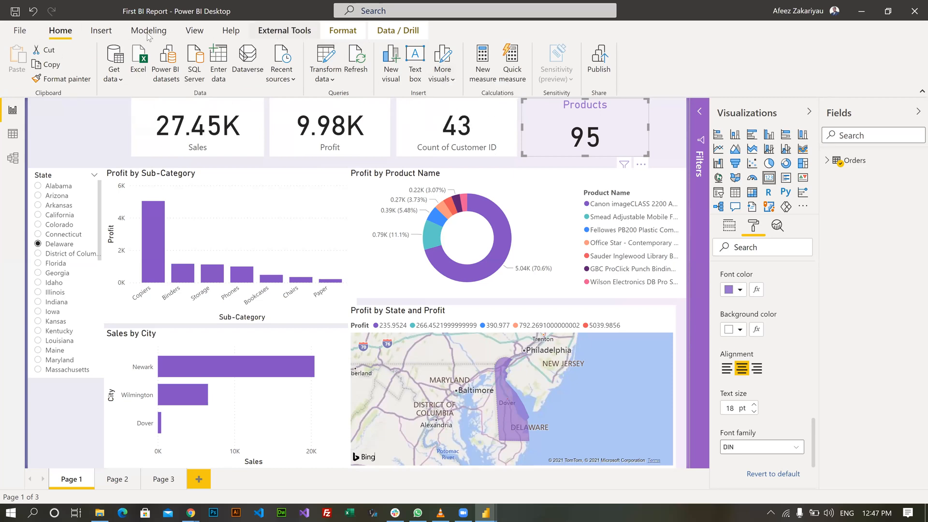
Start inserting an image and browse to the BI Report folder inside CC Excel and PBI Class on the hiqtechng OneDrive
{"action": "left_click", "coordinate": [100, 32]}
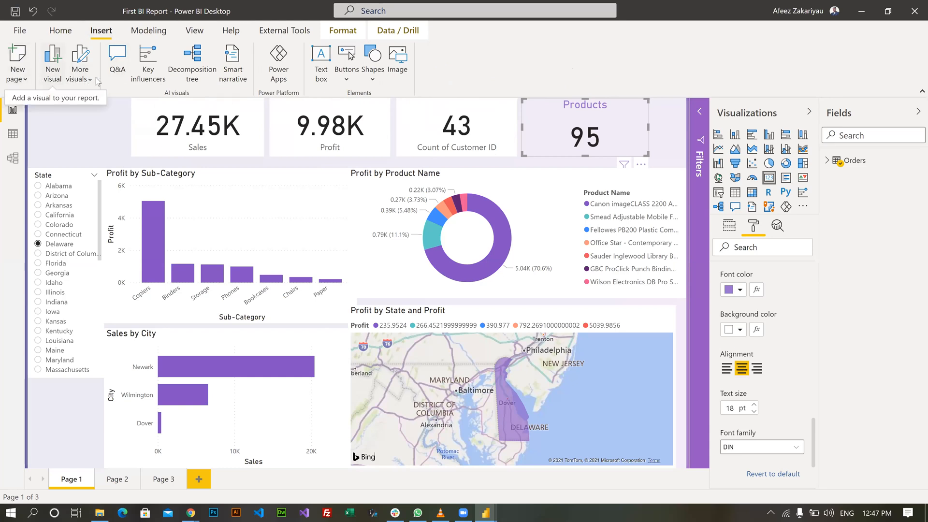
{"action": "left_click", "coordinate": [400, 60]}
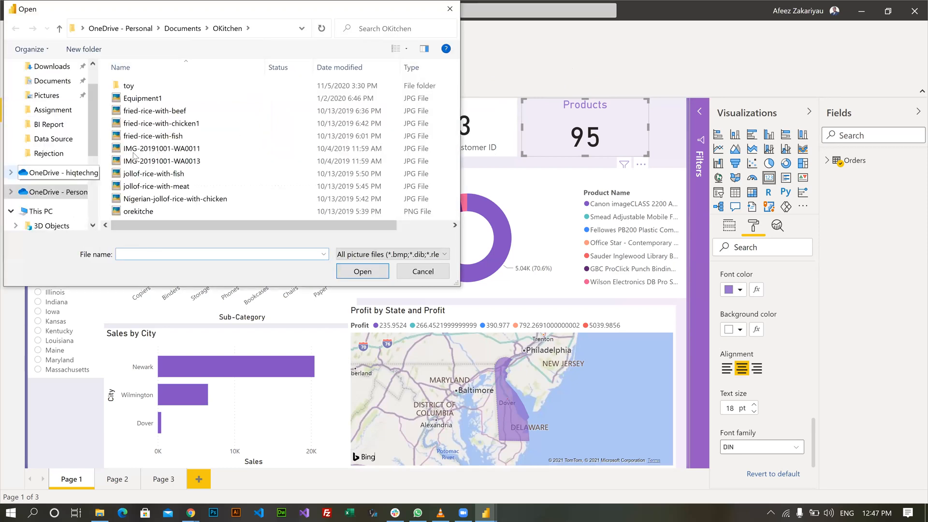
{"action": "left_click", "coordinate": [49, 173]}
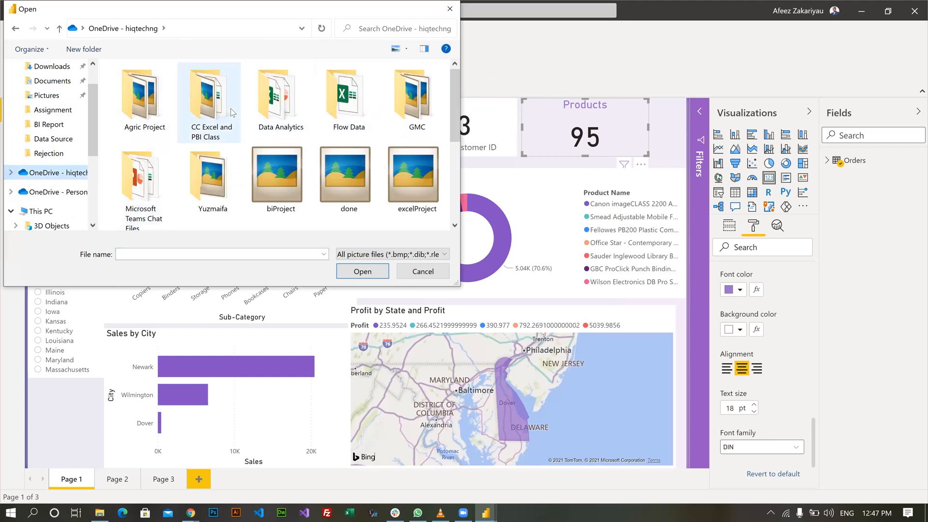
{"action": "double_click", "coordinate": [213, 104]}
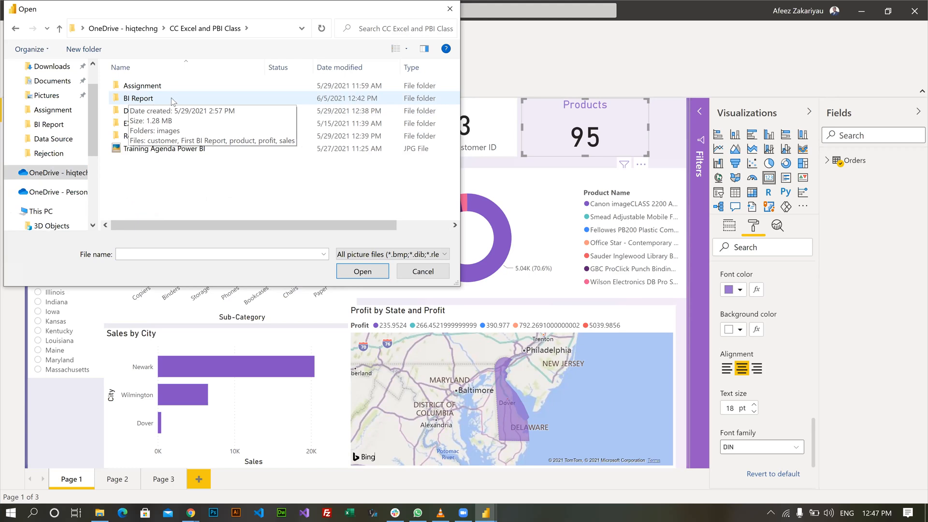
{"action": "double_click", "coordinate": [393, 99]}
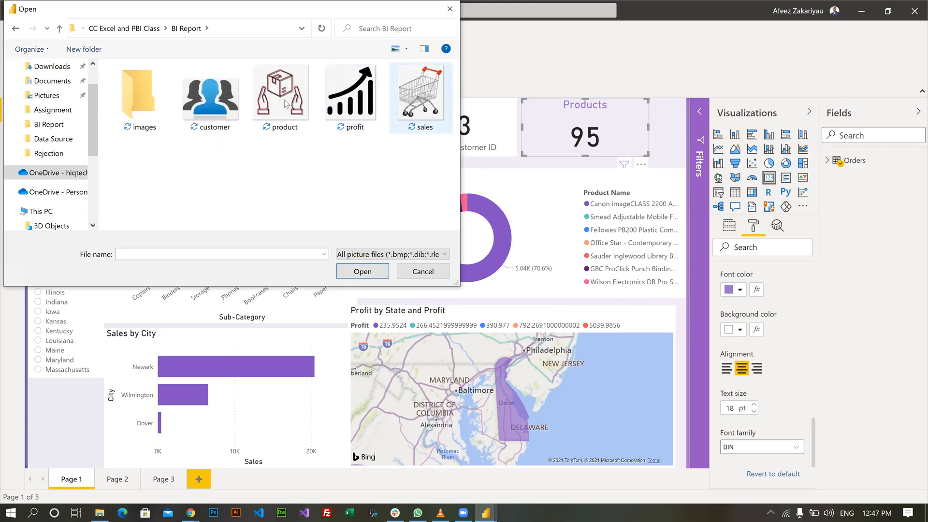
Move the customer, product, profit and sales pictures into the images folder
{"action": "left_click", "coordinate": [200, 94]}
{"action": "key", "text": "Right"}
{"action": "key", "text": "Right"}
{"action": "key", "text": "Right"}
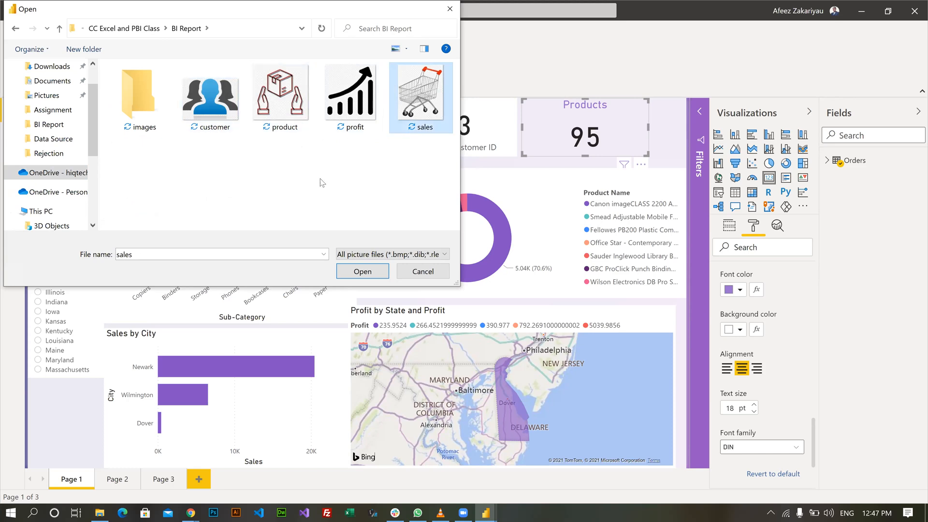
{"action": "left_click", "coordinate": [199, 103]}
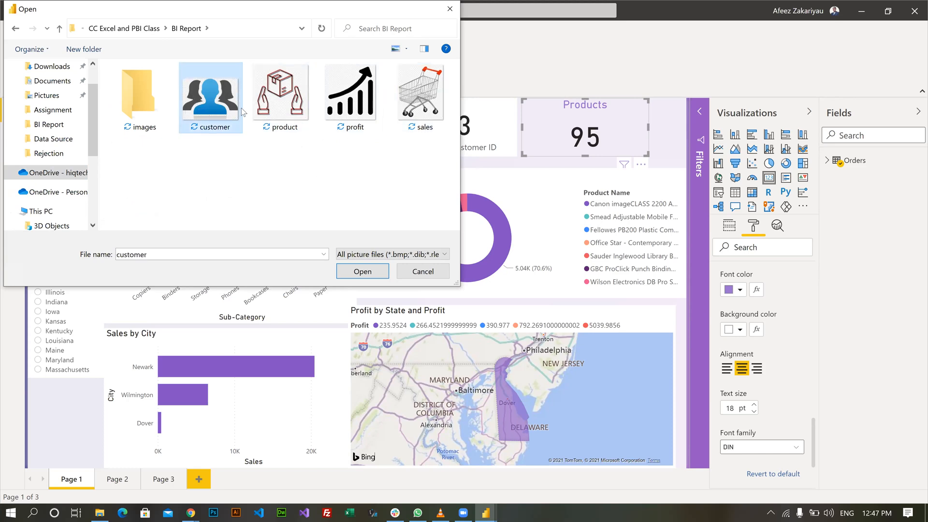
{"action": "left_click_drag", "start_coordinate": [223, 107], "coordinate": [157, 104]}
{"action": "left_click_drag", "start_coordinate": [218, 113], "coordinate": [156, 107]}
{"action": "left_click_drag", "start_coordinate": [225, 107], "coordinate": [128, 98]}
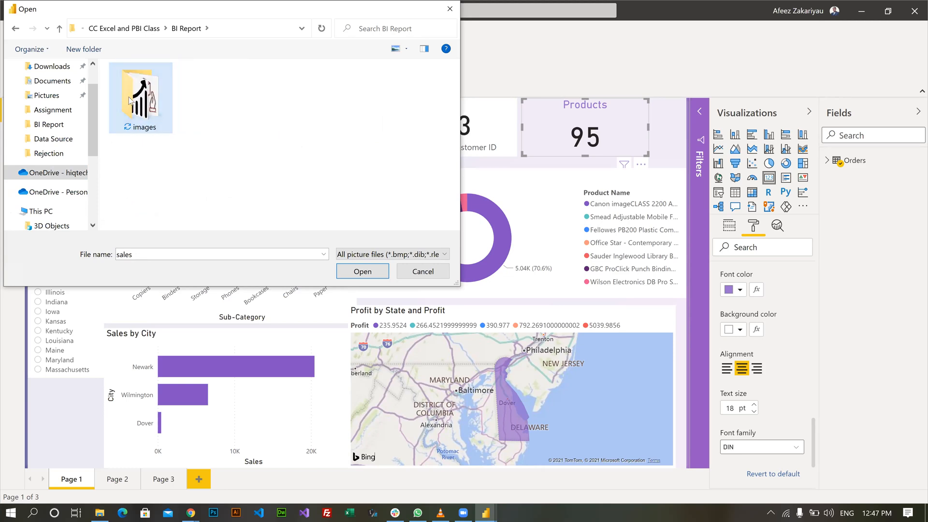
Insert the product picture from the images folder, shrink it to about 97 by 97 and place it beside the Products card's value
{"action": "double_click", "coordinate": [136, 103]}
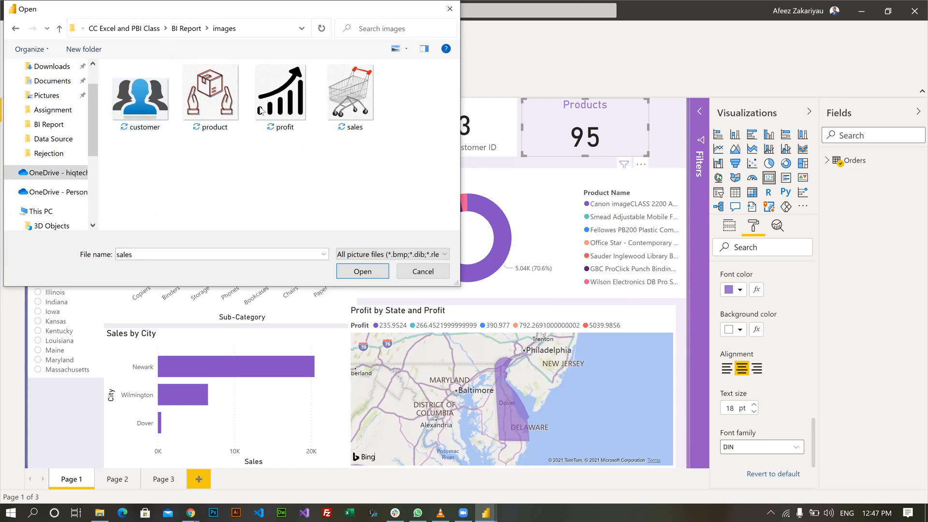
{"action": "double_click", "coordinate": [212, 95]}
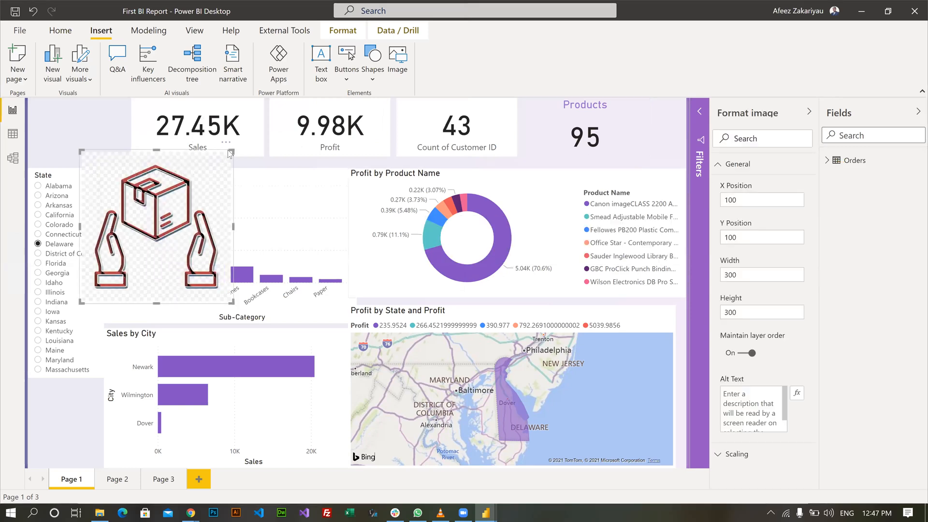
{"action": "left_click_drag", "start_coordinate": [230, 153], "coordinate": [156, 227]}
{"action": "left_click_drag", "start_coordinate": [436, 141], "coordinate": [524, 134]}
{"action": "left_click_drag", "start_coordinate": [583, 182], "coordinate": [556, 130]}
{"action": "left_click_drag", "start_coordinate": [552, 131], "coordinate": [554, 135]}
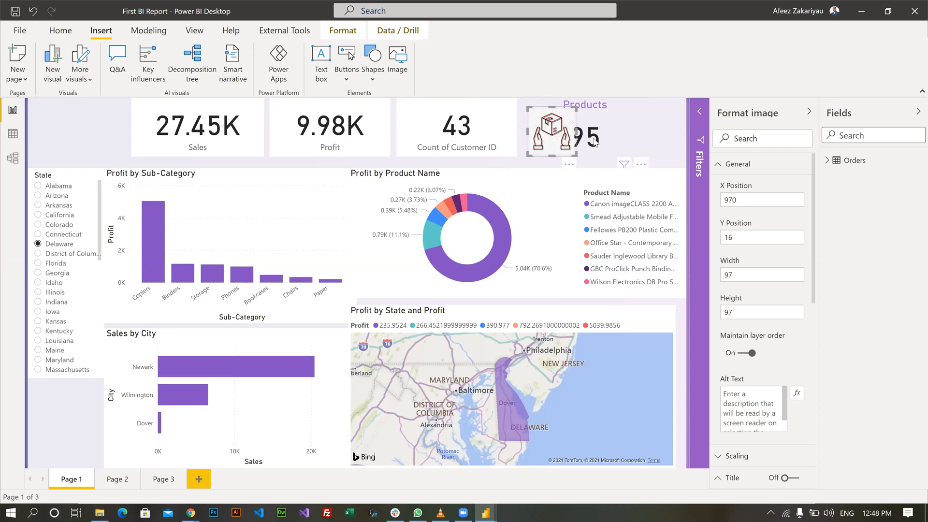
{"action": "left_click", "coordinate": [555, 137]}
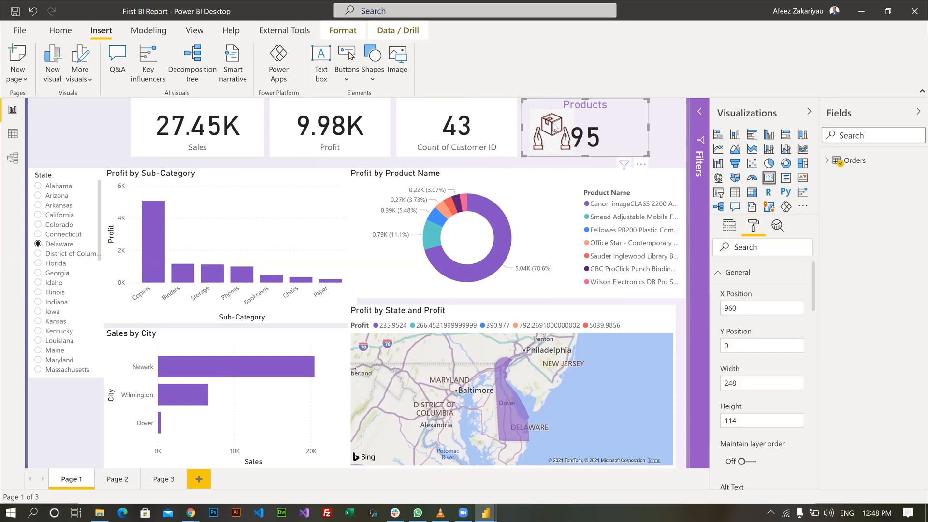
{"action": "left_click", "coordinate": [678, 135]}
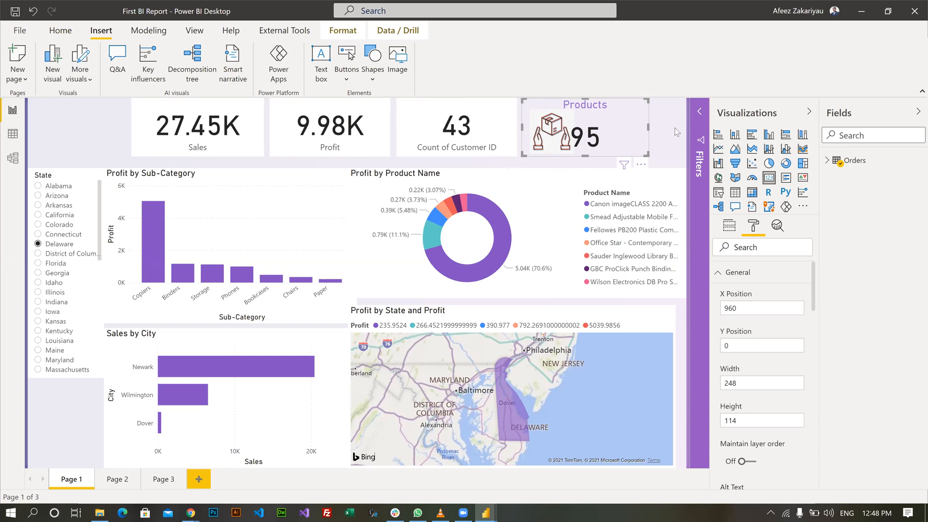
{"action": "left_click", "coordinate": [562, 141]}
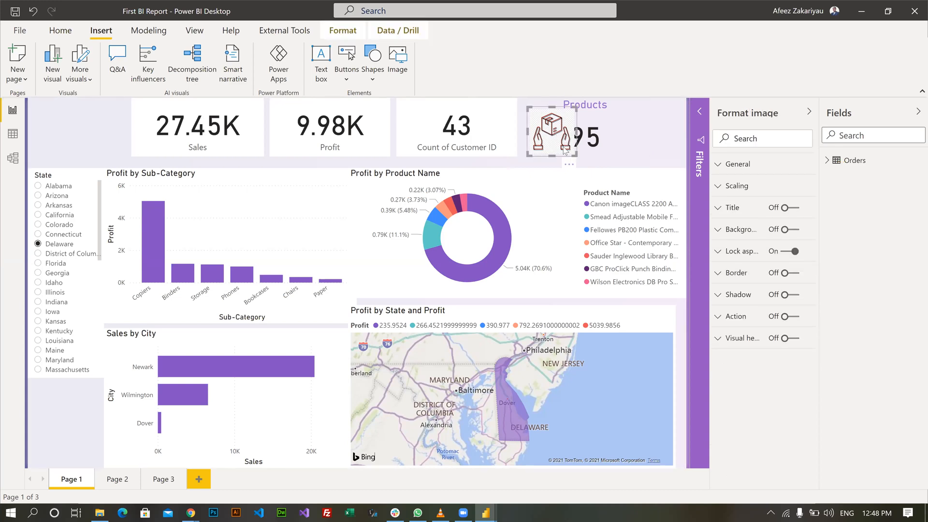
{"action": "left_click", "coordinate": [568, 165]}
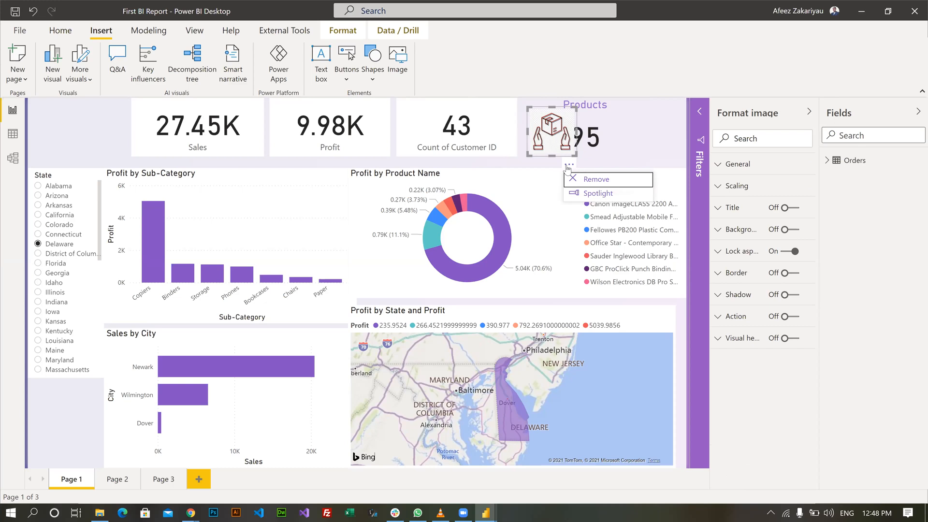
{"action": "left_click", "coordinate": [554, 128]}
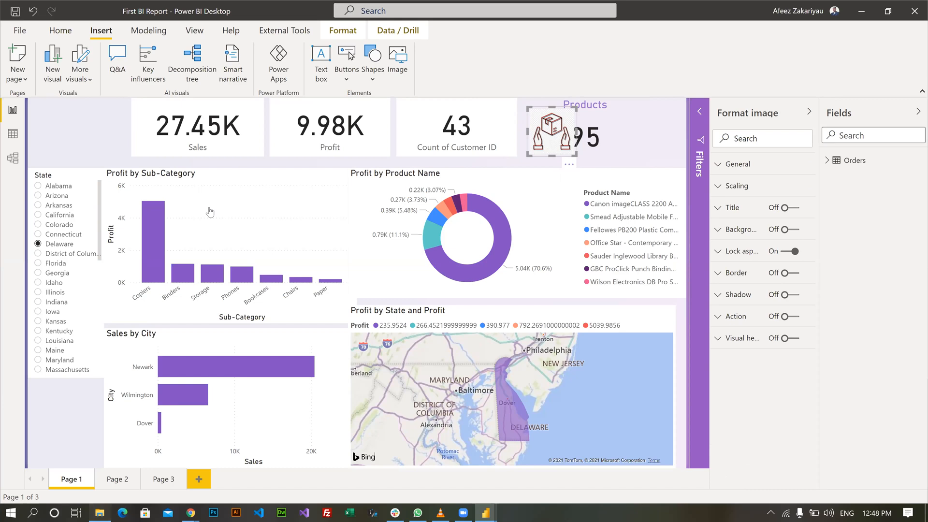
Switch to File Explorer and open the images folder under OneDrive - hiqtechng, CC Excel and PBI Class, BI Report
{"action": "key", "text": "alt+Tab"}
{"action": "left_click", "coordinate": [119, 232]}
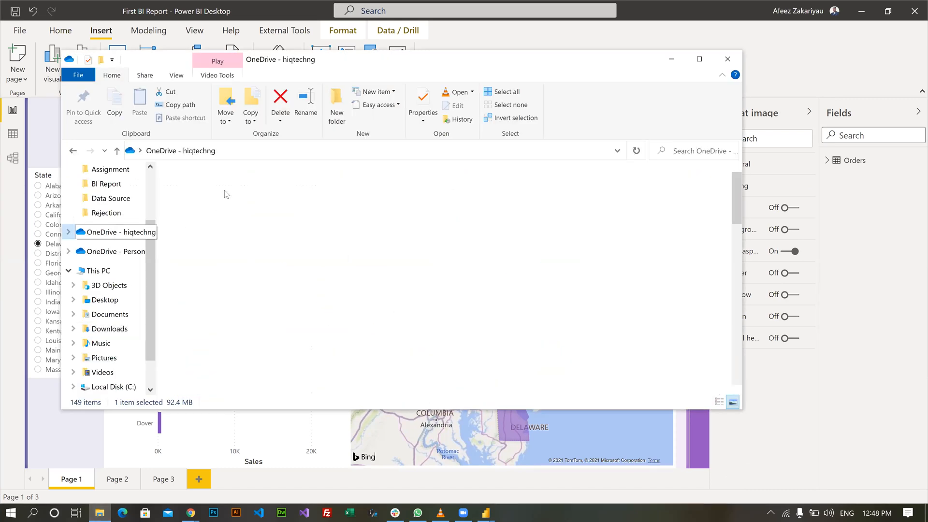
{"action": "double_click", "coordinate": [225, 195]}
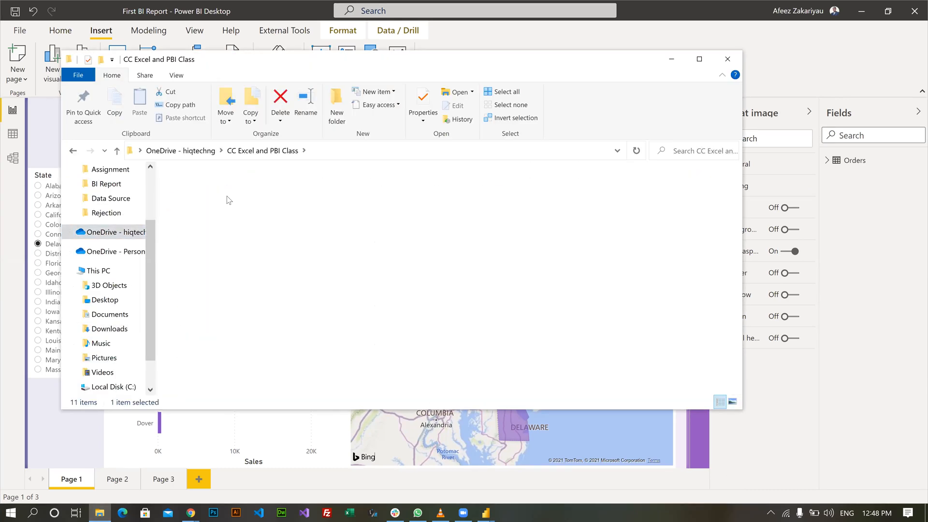
{"action": "double_click", "coordinate": [228, 199]}
{"action": "double_click", "coordinate": [235, 189]}
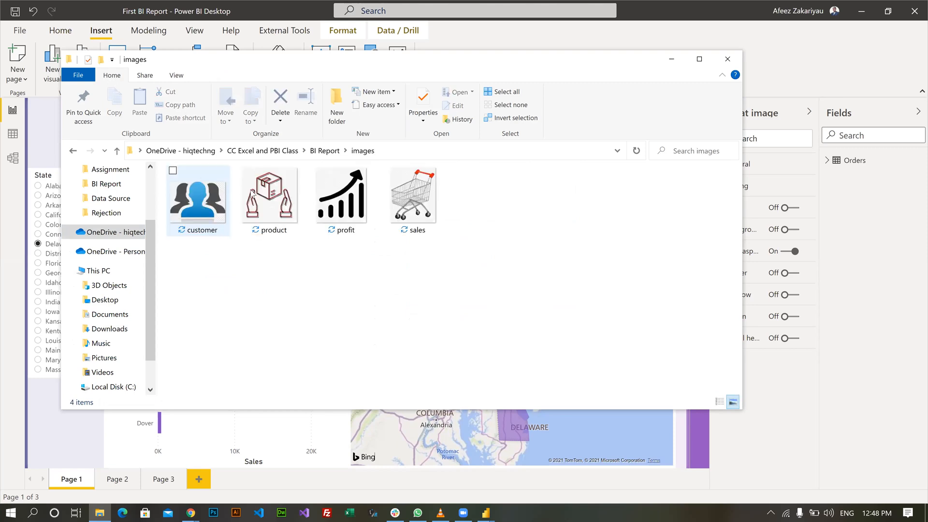
Try opening the product picture from the images folder in Paint 3D
{"action": "left_click", "coordinate": [226, 202]}
{"action": "left_click", "coordinate": [277, 204]}
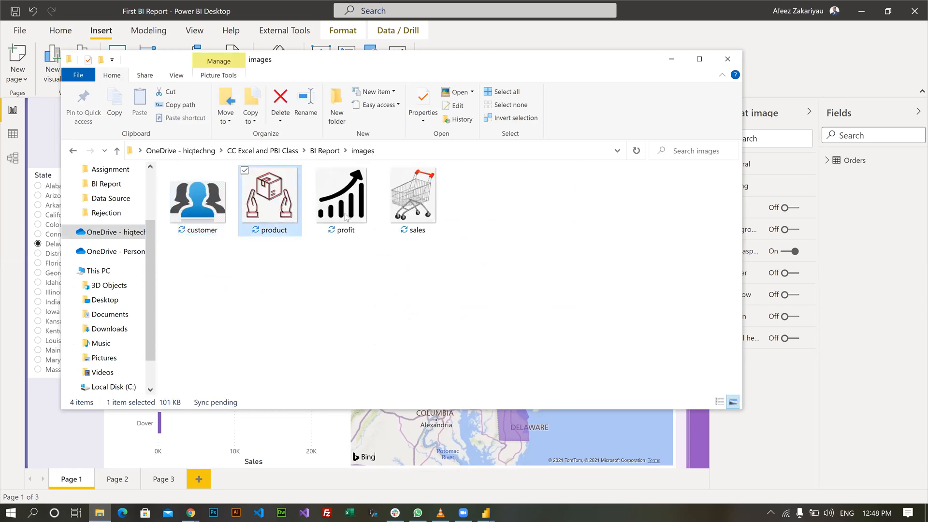
{"action": "right_click", "coordinate": [278, 203]}
{"action": "left_click", "coordinate": [260, 199]}
{"action": "right_click", "coordinate": [261, 199]}
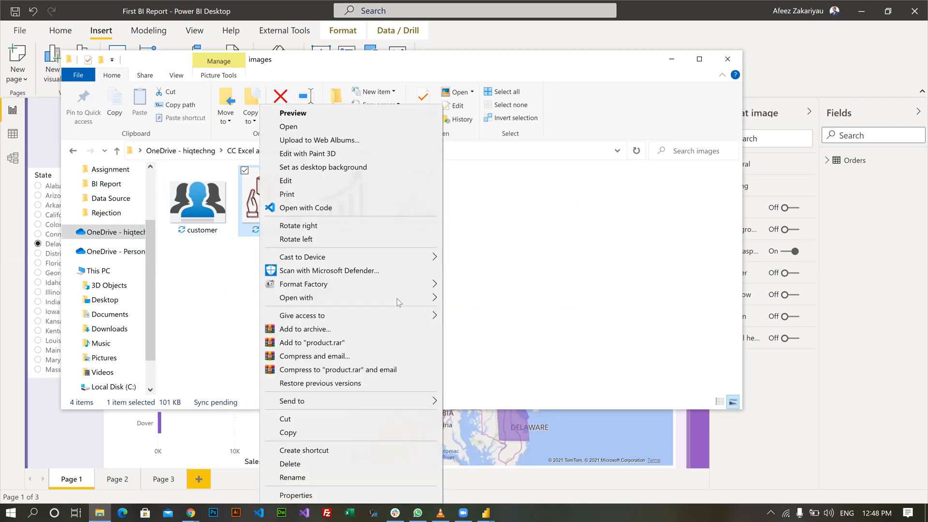
{"action": "mouse_move", "coordinate": [425, 298]}
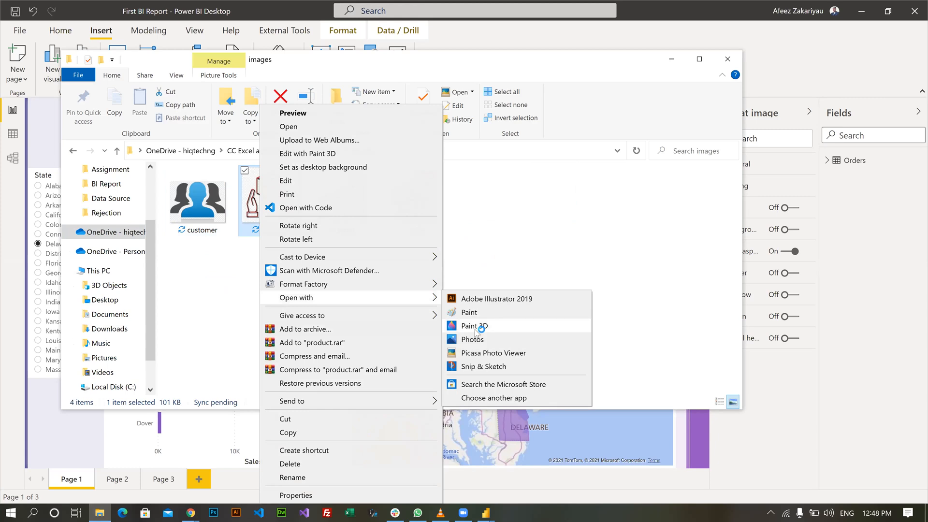
{"action": "left_click", "coordinate": [475, 326]}
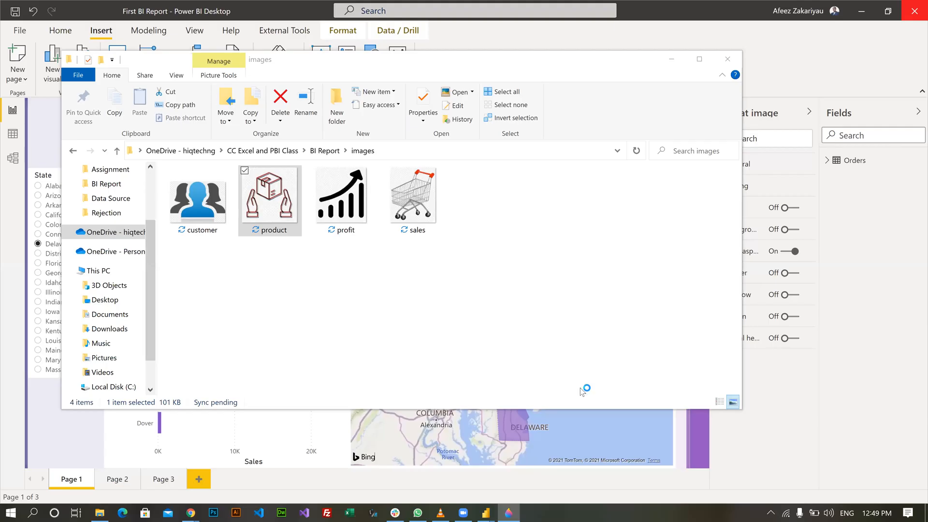
{"action": "key", "text": "super"}
{"action": "type", "text": "power"}
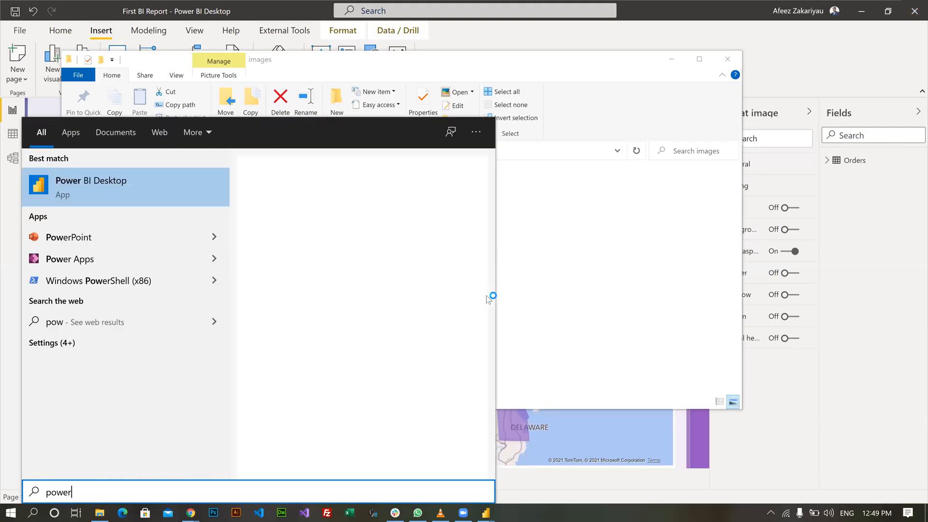
{"action": "key", "text": "Escape"}
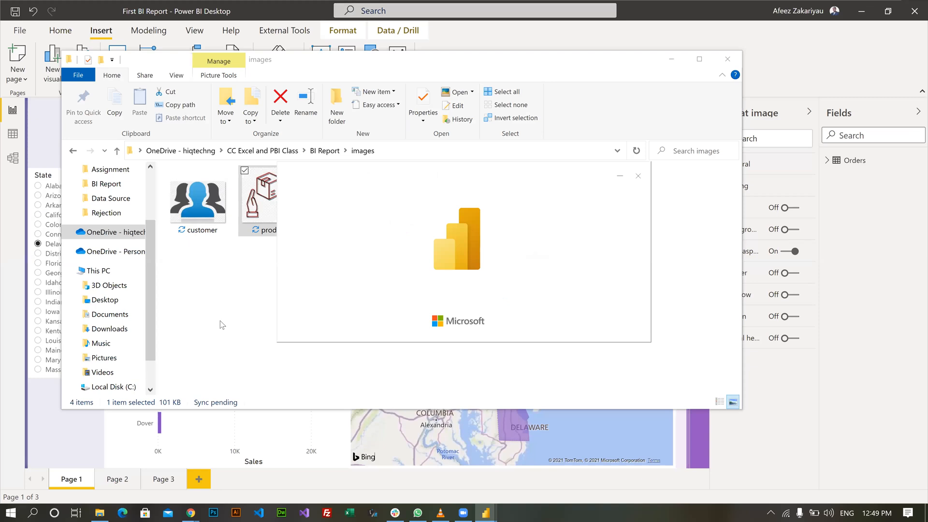
Find PowerPoint on the computer and launch it for editing the pictures
{"action": "key", "text": "super"}
{"action": "type", "text": "powerpo"}
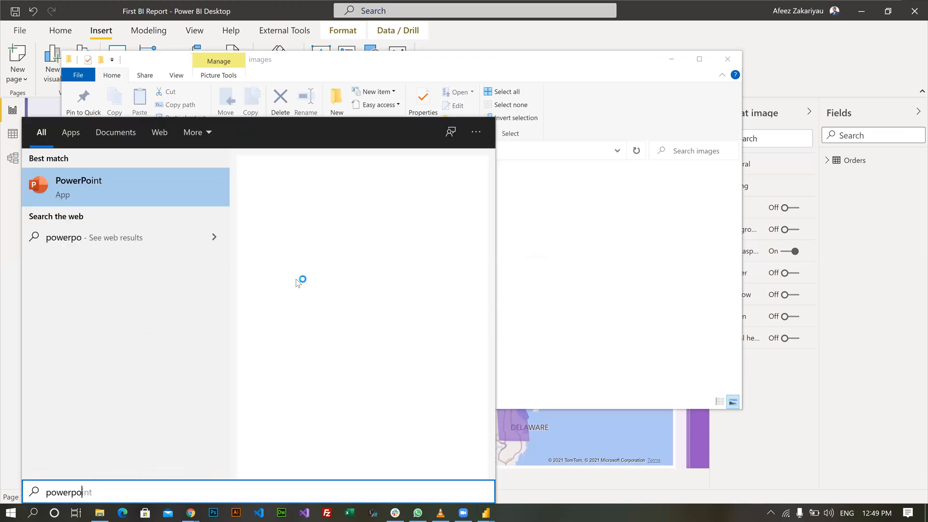
{"action": "key", "text": "Return"}
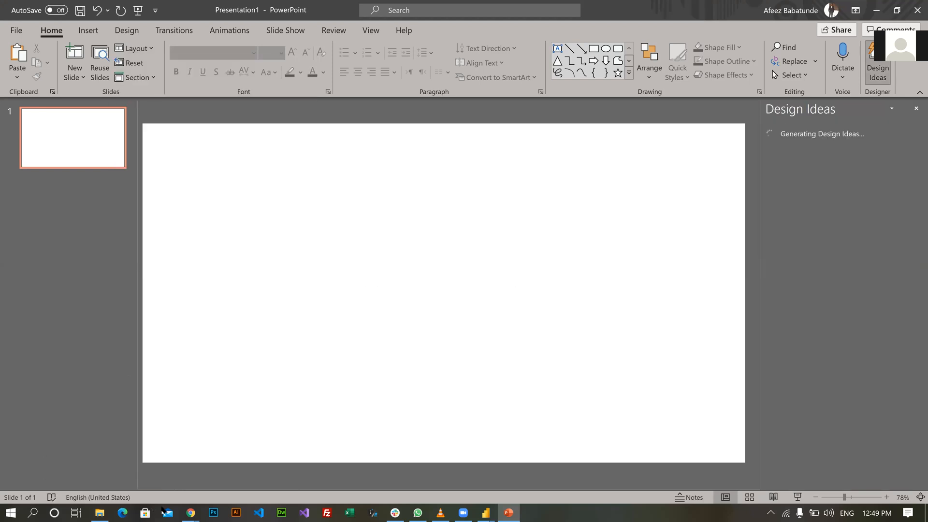
Insert the customer, product, profit and sales pictures from the images folder onto the blank PowerPoint slide
{"action": "left_click", "coordinate": [99, 512]}
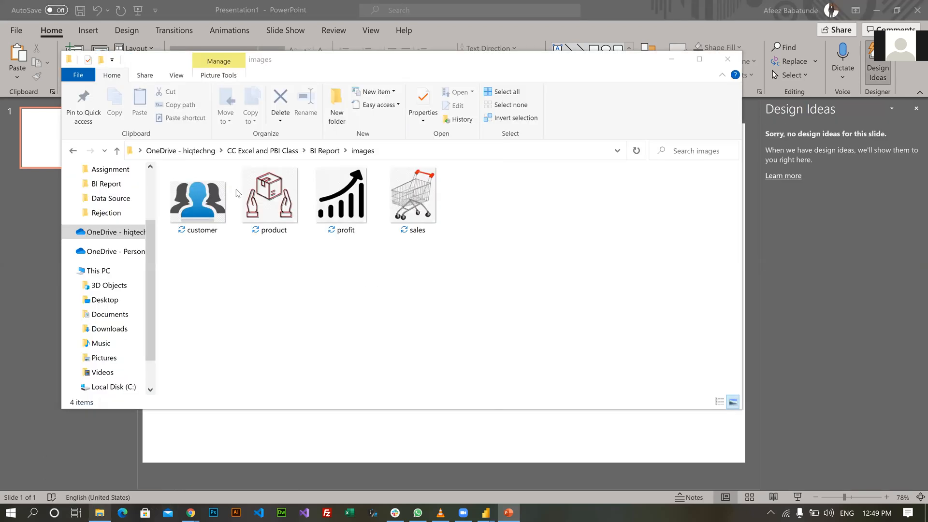
{"action": "left_click", "coordinate": [219, 195]}
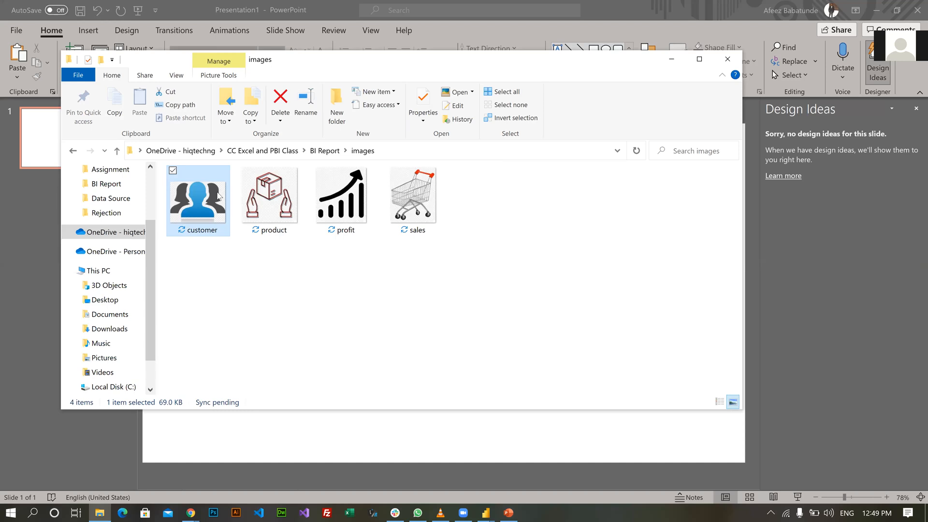
{"action": "key", "text": "ctrl+a"}
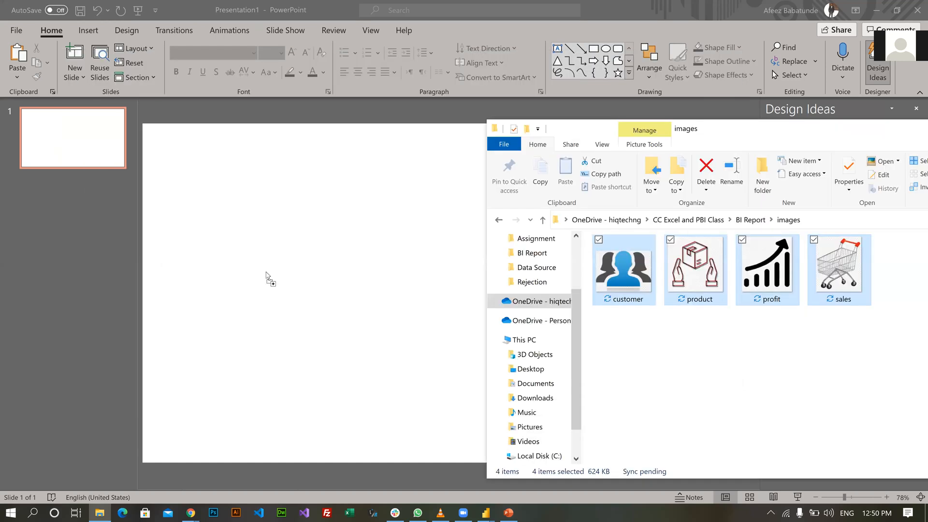
{"action": "left_click_drag", "start_coordinate": [266, 272], "coordinate": [219, 272]}
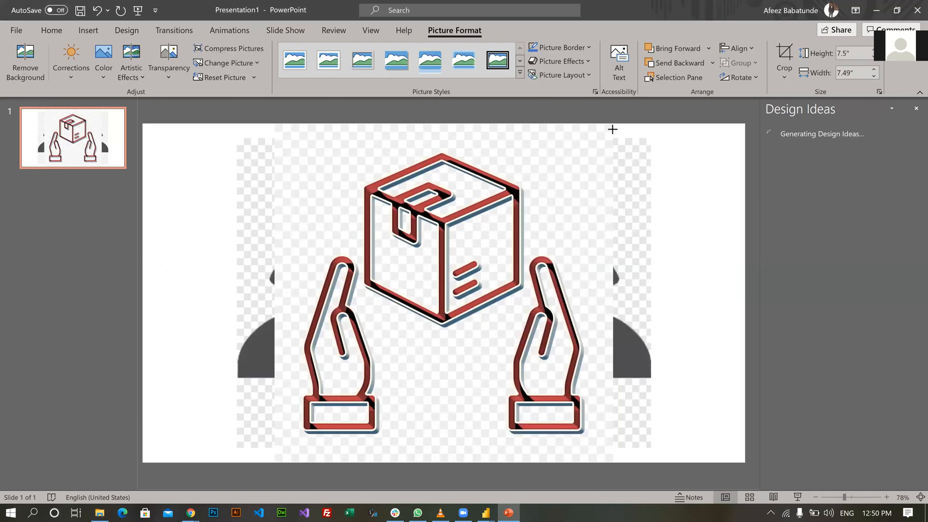
Shrink the product picture and the customer picture, the latter to about 3.95 by 5.28 inches, and move the customer picture off the product picture
{"action": "left_click_drag", "start_coordinate": [613, 126], "coordinate": [385, 326]}
{"action": "left_click", "coordinate": [607, 159]}
{"action": "left_click_drag", "start_coordinate": [653, 138], "coordinate": [422, 297]}
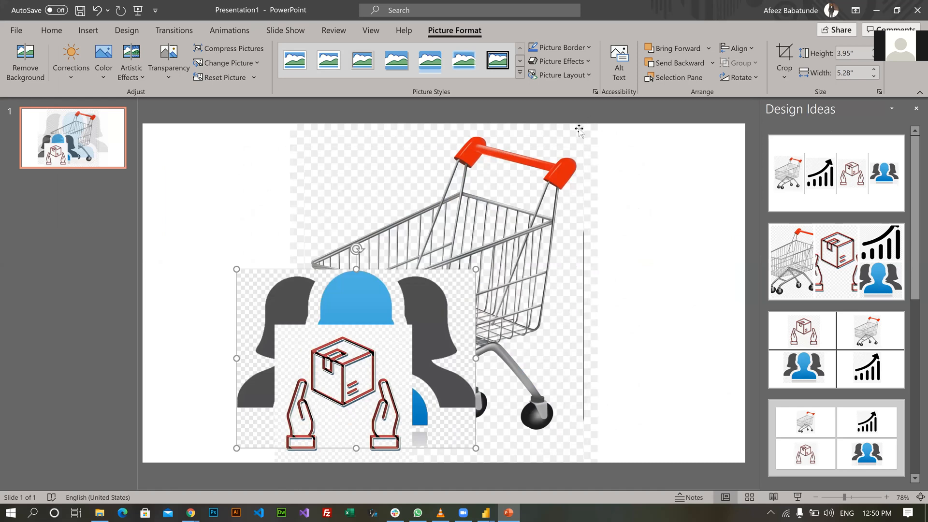
{"action": "left_click_drag", "start_coordinate": [386, 300], "coordinate": [630, 278]}
{"action": "left_click", "coordinate": [409, 268]}
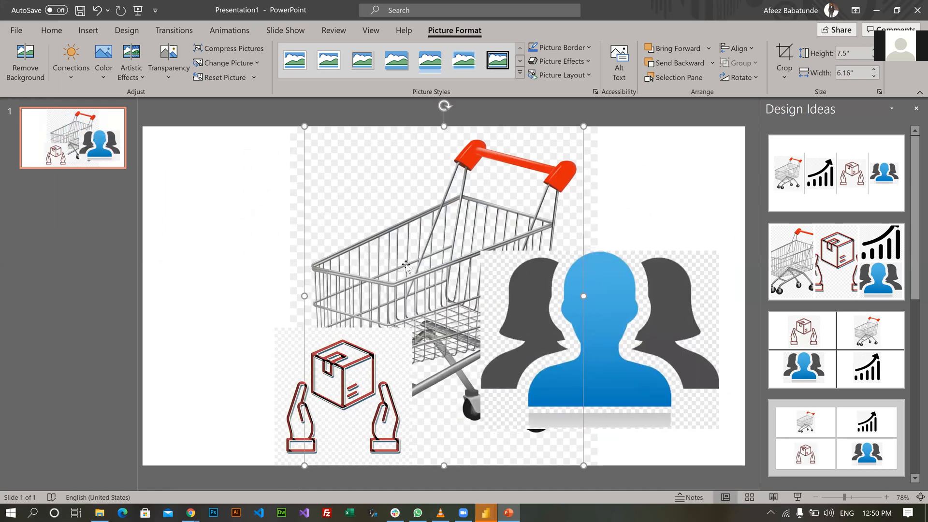
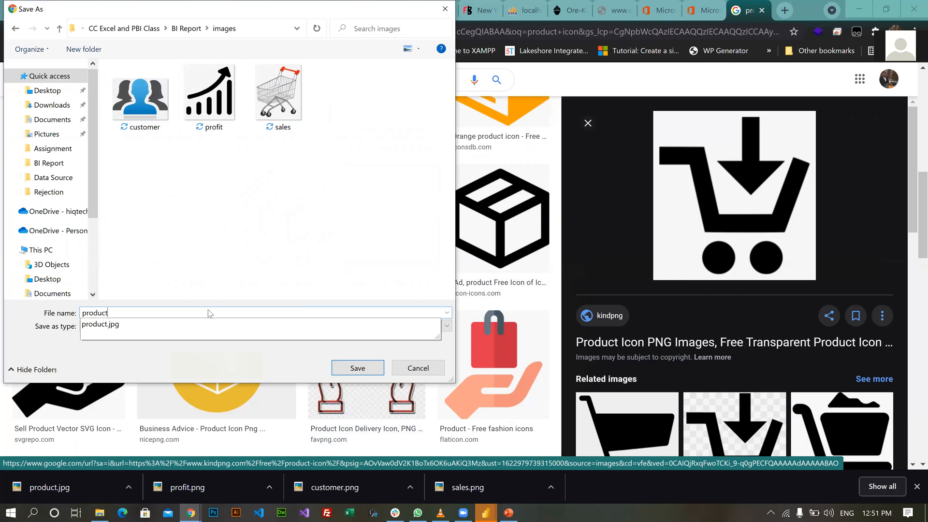
Save the shopping cart icon with the arrow as product in the images folder, and run a Google image search for customer
{"action": "key", "text": "Return"}
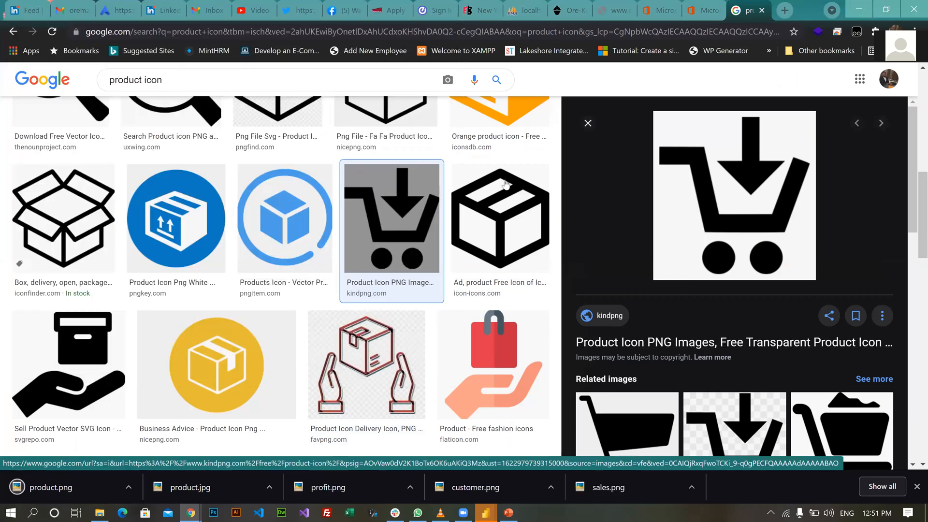
{"action": "scroll", "coordinate": [189, 246], "scroll_direction": "up", "scroll_amount": 2}
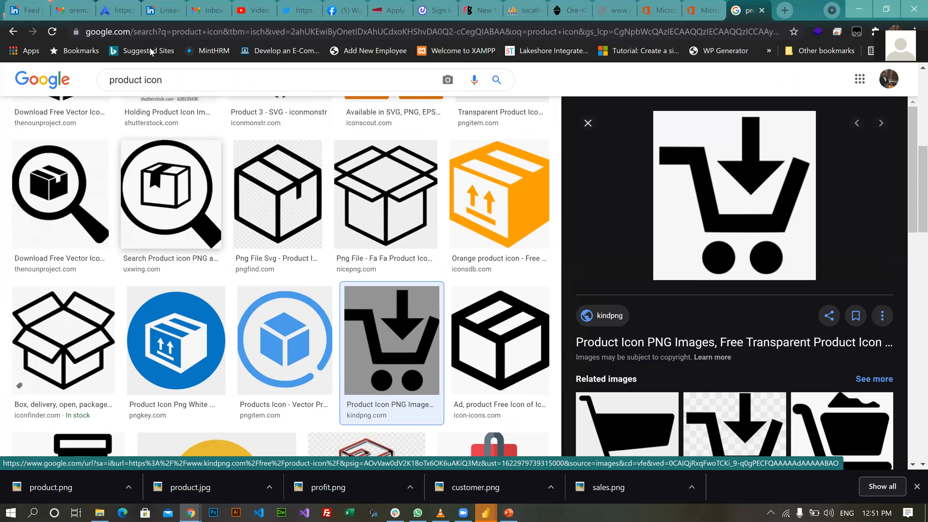
{"action": "scroll", "coordinate": [145, 78], "scroll_direction": "up", "scroll_amount": 2}
{"action": "scroll", "coordinate": [76, 112], "scroll_direction": "up", "scroll_amount": 3}
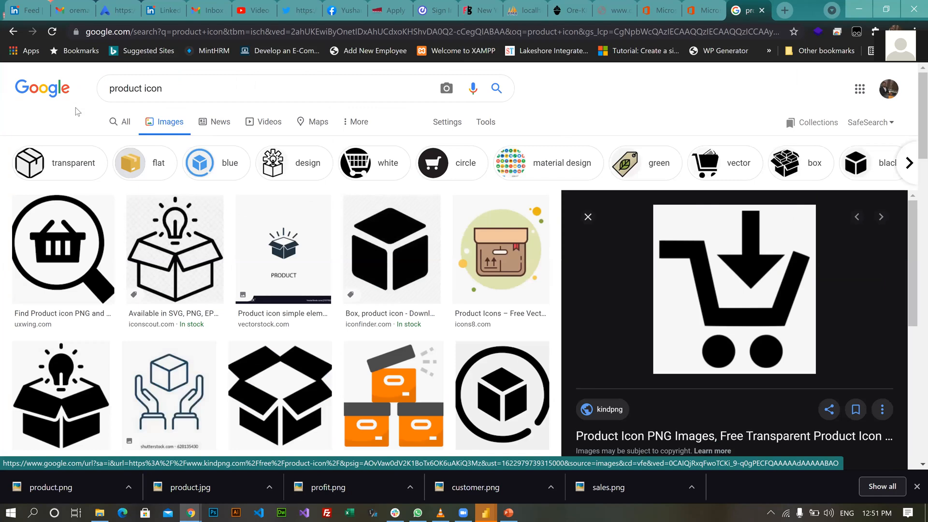
{"action": "key", "text": "slash"}
{"action": "type", "text": "customer"}
{"action": "key", "text": "Return"}
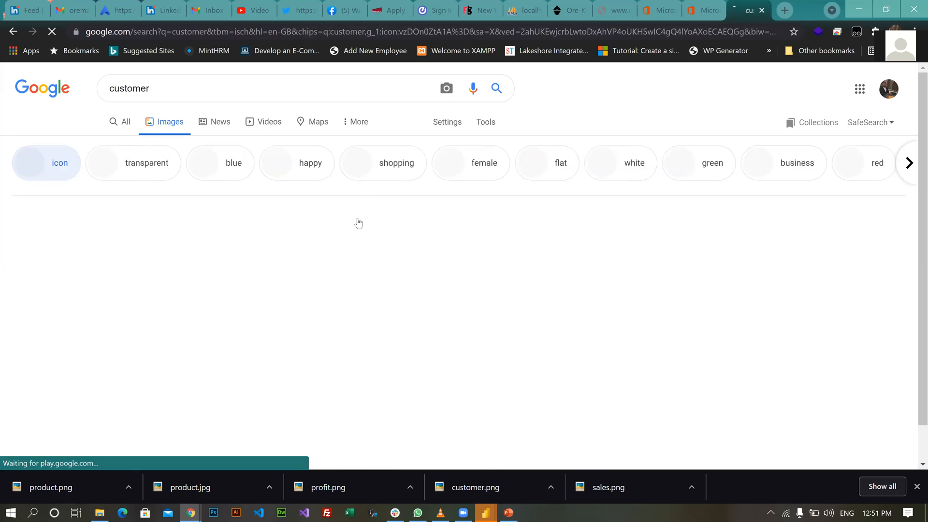
Save the icon of a person carrying two shopping bags as customer in the images folder
{"action": "left_click", "coordinate": [194, 247]}
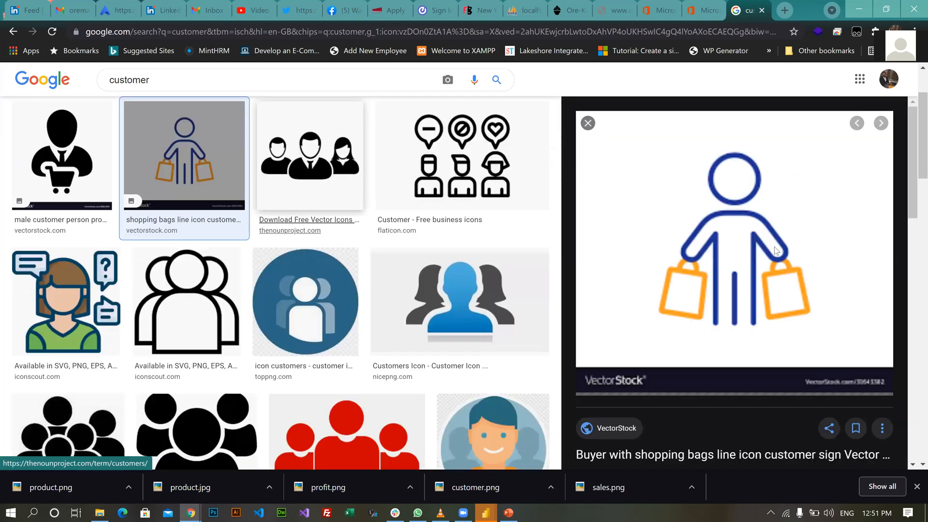
{"action": "right_click", "coordinate": [764, 215]}
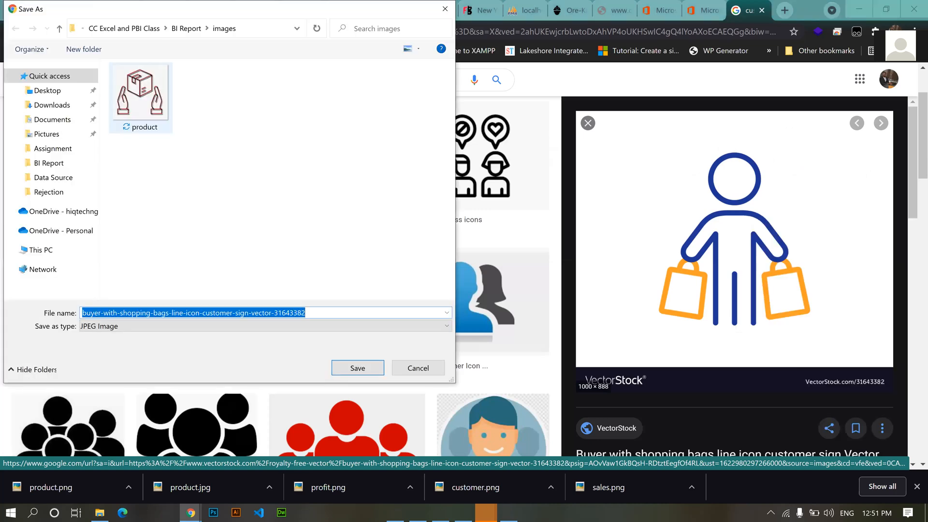
{"action": "type", "text": "customer"}
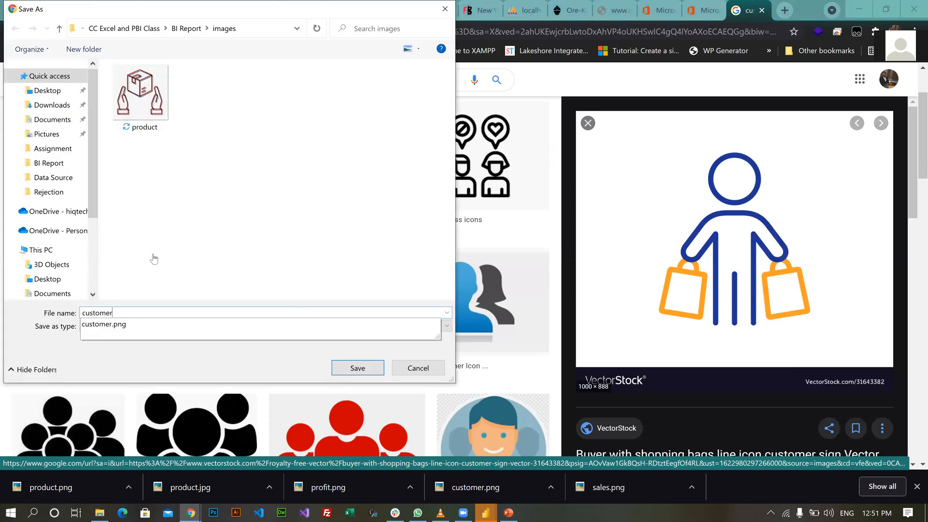
{"action": "key", "text": "Return"}
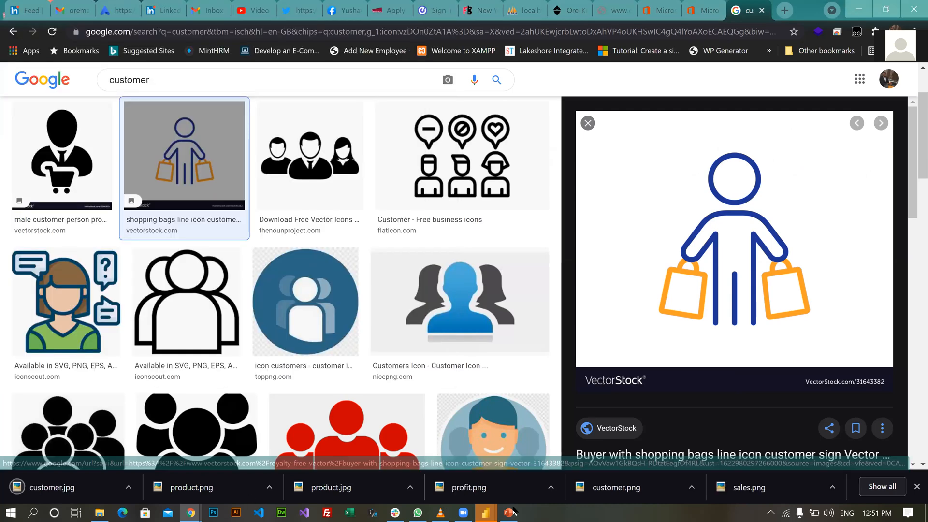
Return to the PowerPoint presentation and delete the sales, profit, product and customer pictures from the slide
{"action": "key", "text": "alt+Tab"}
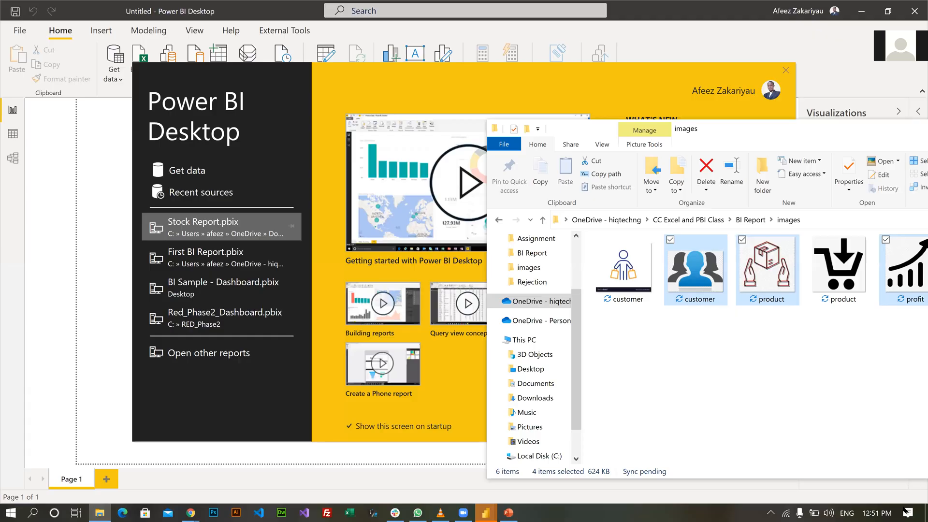
{"action": "key", "text": "alt+Tab"}
{"action": "left_click_drag", "start_coordinate": [243, 117], "coordinate": [904, 509]}
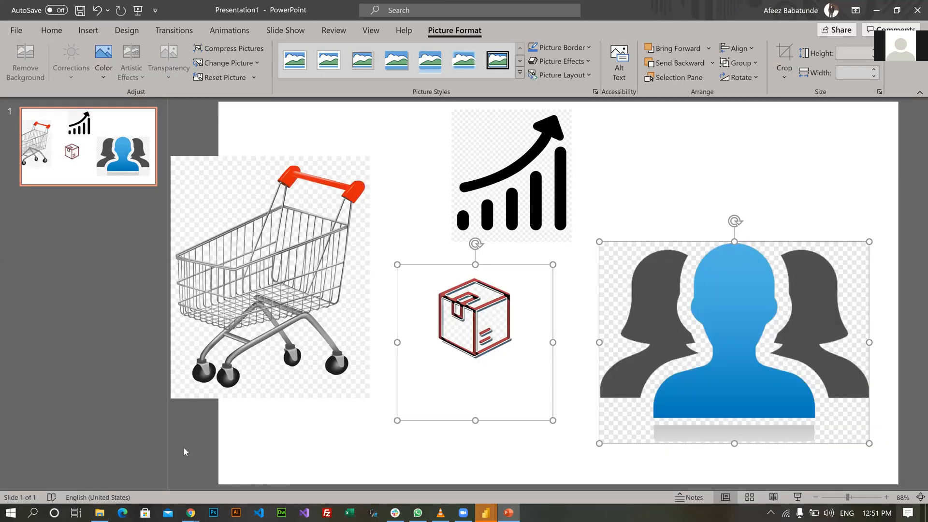
{"action": "key", "text": "Delete"}
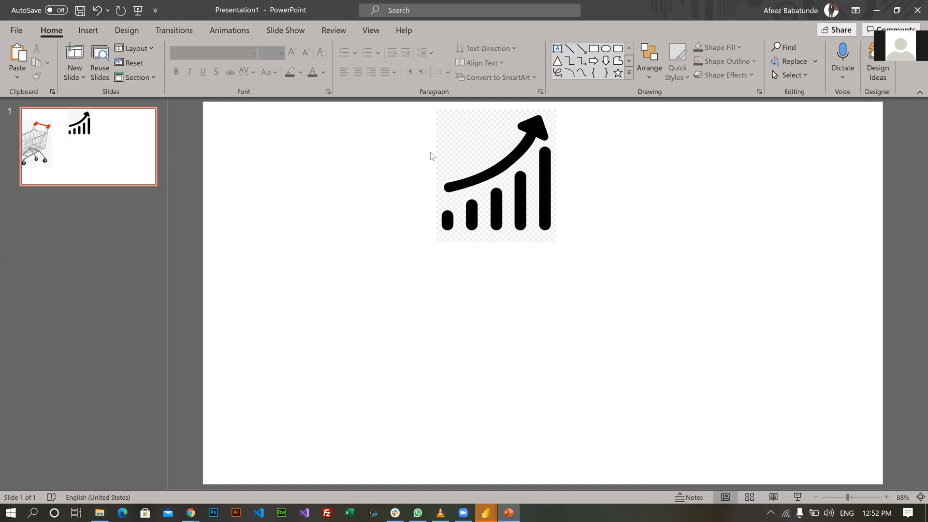
{"action": "left_click", "coordinate": [478, 145]}
{"action": "key", "text": "Delete"}
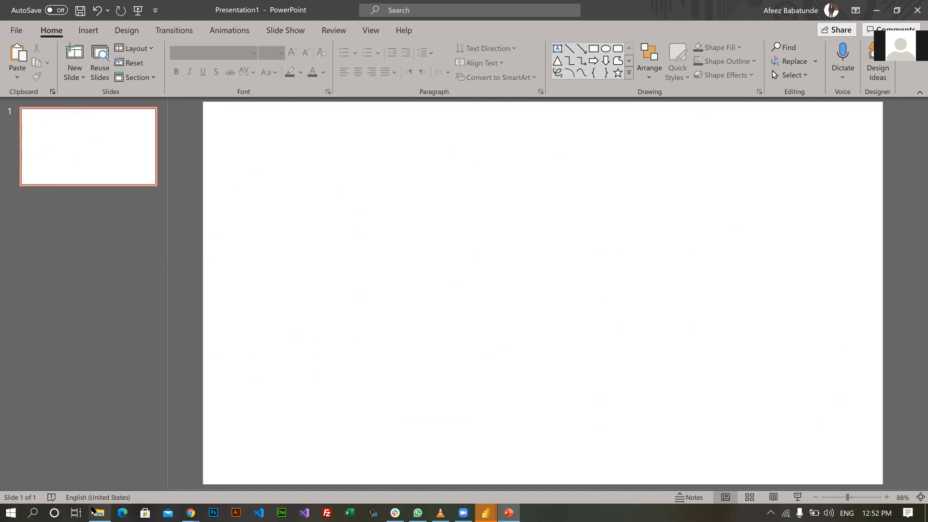
Insert the black cart product picture and the shopping-bags customer picture from the images folder onto the slide, and place them apart
{"action": "left_click", "coordinate": [100, 512]}
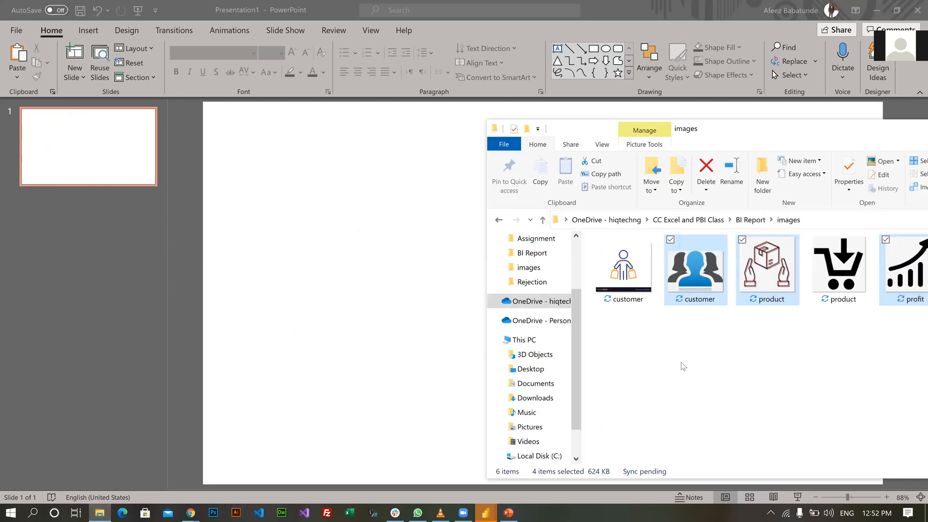
{"action": "left_click", "coordinate": [851, 287]}
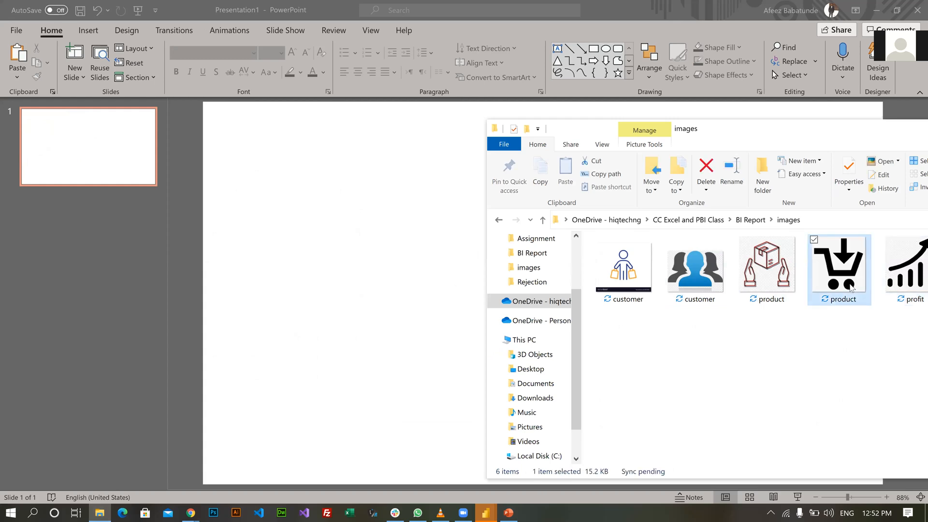
{"action": "left_click", "coordinate": [626, 271], "text": "ctrl"}
{"action": "left_click_drag", "start_coordinate": [625, 271], "coordinate": [382, 261]}
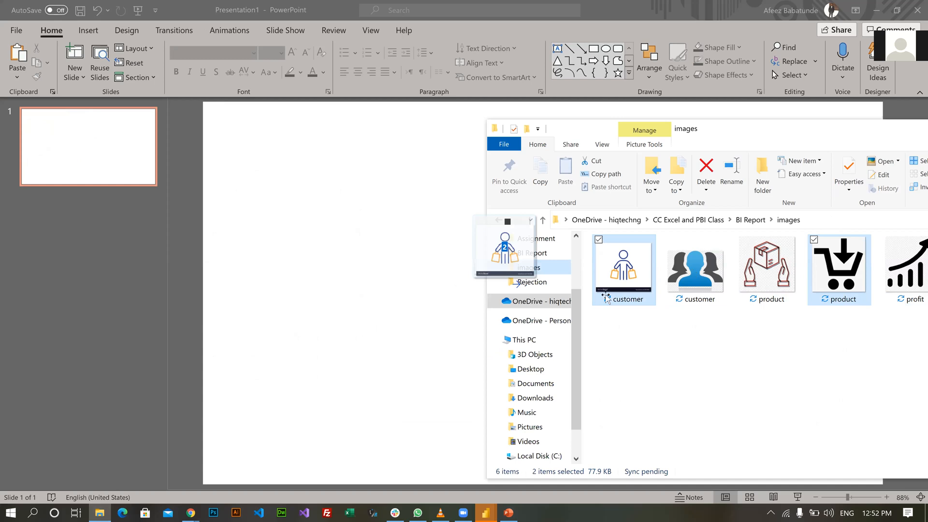
{"action": "left_click_drag", "start_coordinate": [547, 307], "coordinate": [324, 264]}
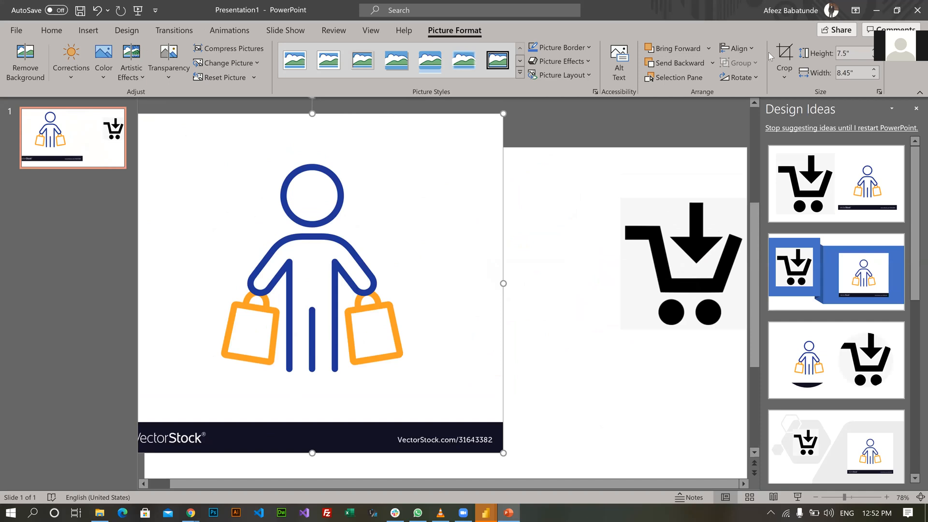
Crop the shopping-bags customer picture to about 5.57" high and 4.15" wide, cutting off the VectorStock banner and the empty margins
{"action": "left_click", "coordinate": [785, 52]}
{"action": "left_click", "coordinate": [785, 77]}
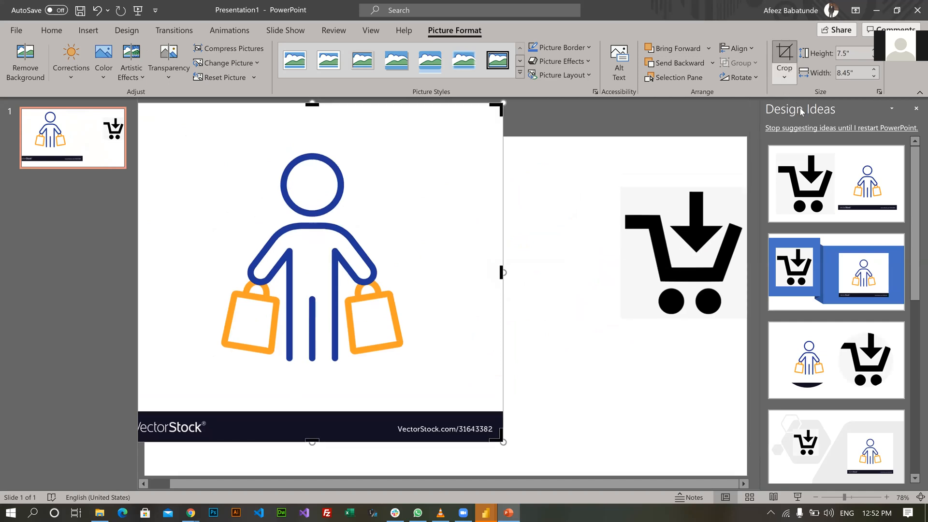
{"action": "left_click", "coordinate": [812, 96]}
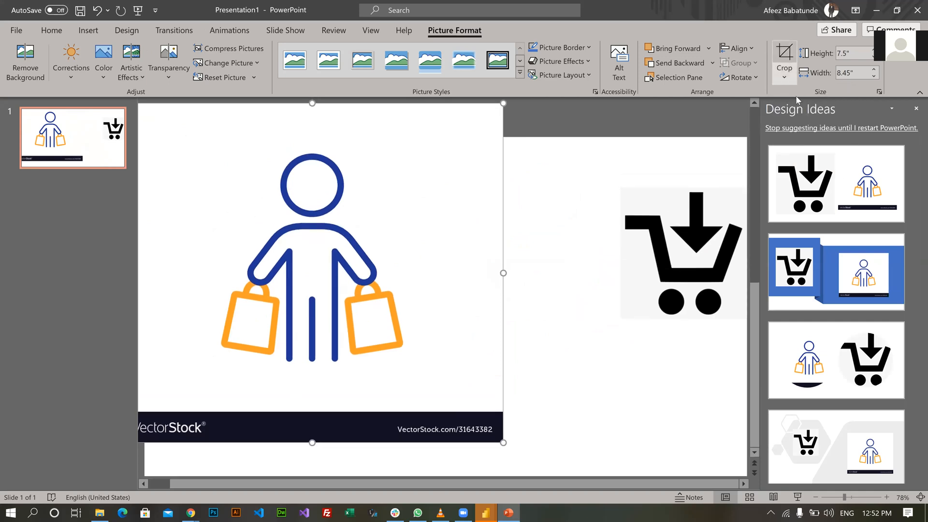
{"action": "left_click", "coordinate": [784, 72]}
{"action": "mouse_move", "coordinate": [822, 112]}
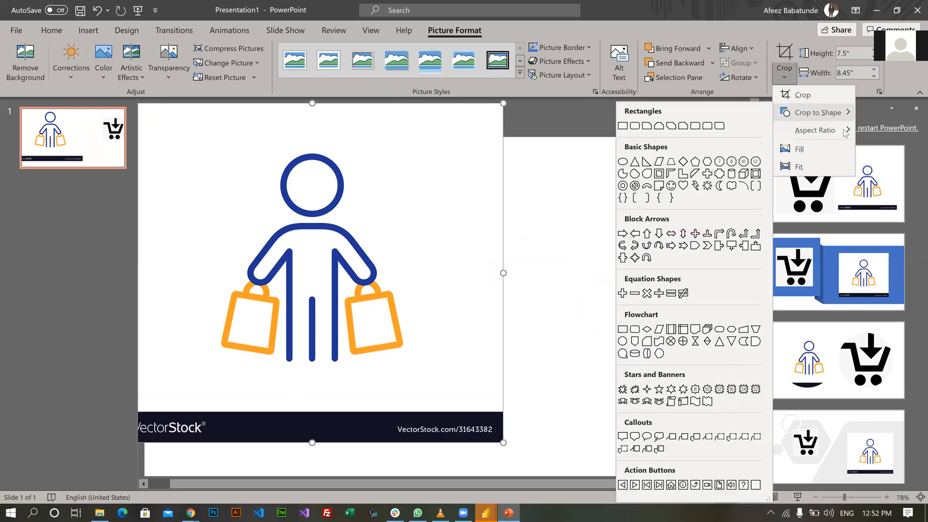
{"action": "left_click", "coordinate": [870, 133]}
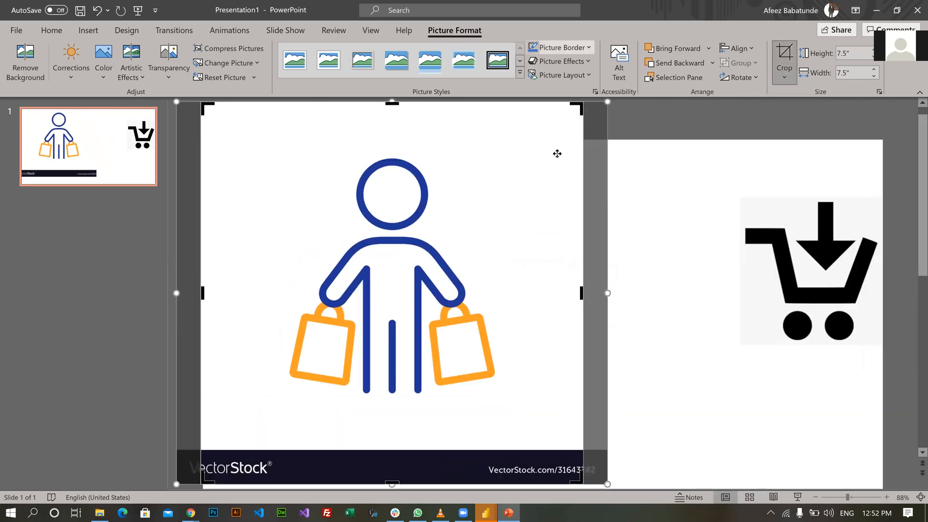
{"action": "left_click_drag", "start_coordinate": [391, 484], "coordinate": [402, 439]}
{"action": "left_click_drag", "start_coordinate": [390, 101], "coordinate": [403, 156]}
{"action": "left_click_drag", "start_coordinate": [578, 296], "coordinate": [491, 298]}
{"action": "left_click_drag", "start_coordinate": [202, 262], "coordinate": [288, 268]}
{"action": "left_click", "coordinate": [786, 54]}
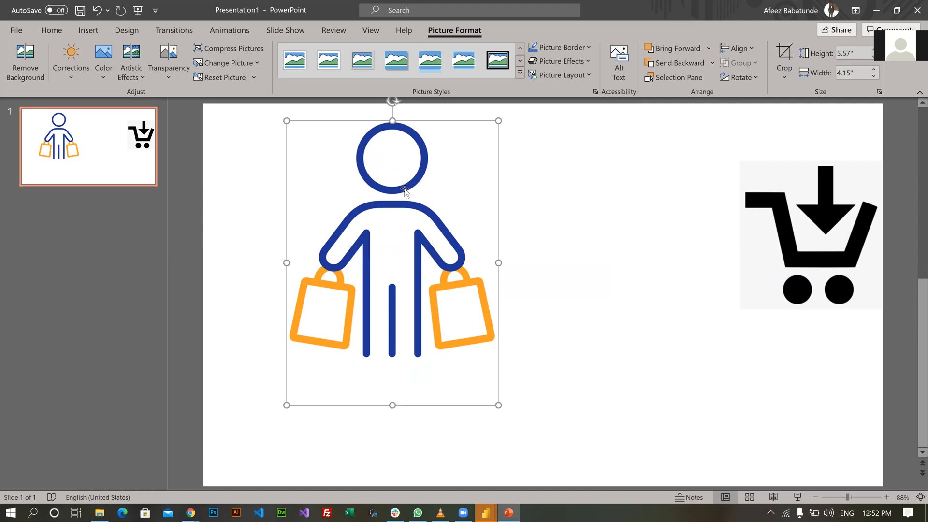
Remove the customer picture's background, marking the head outline to keep and the white areas inside the head to remove
{"action": "left_click", "coordinate": [26, 60]}
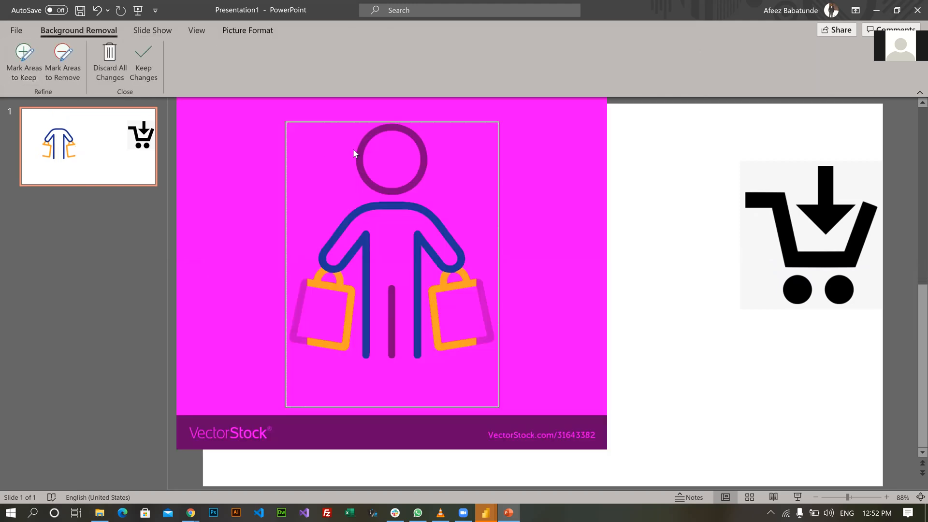
{"action": "left_click", "coordinate": [24, 54]}
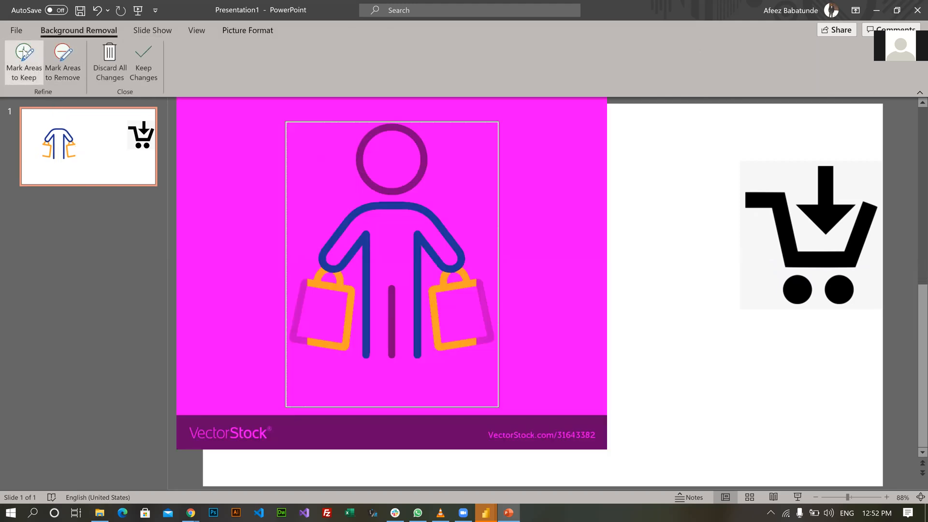
{"action": "mouse_move", "coordinate": [395, 142]}
{"action": "left_mouse_down"}
{"action": "mouse_move", "coordinate": [396, 161]}
{"action": "mouse_move", "coordinate": [373, 174]}
{"action": "mouse_move", "coordinate": [411, 184]}
{"action": "mouse_move", "coordinate": [421, 134]}
{"action": "mouse_move", "coordinate": [405, 121]}
{"action": "mouse_move", "coordinate": [375, 127]}
{"action": "left_mouse_up"}
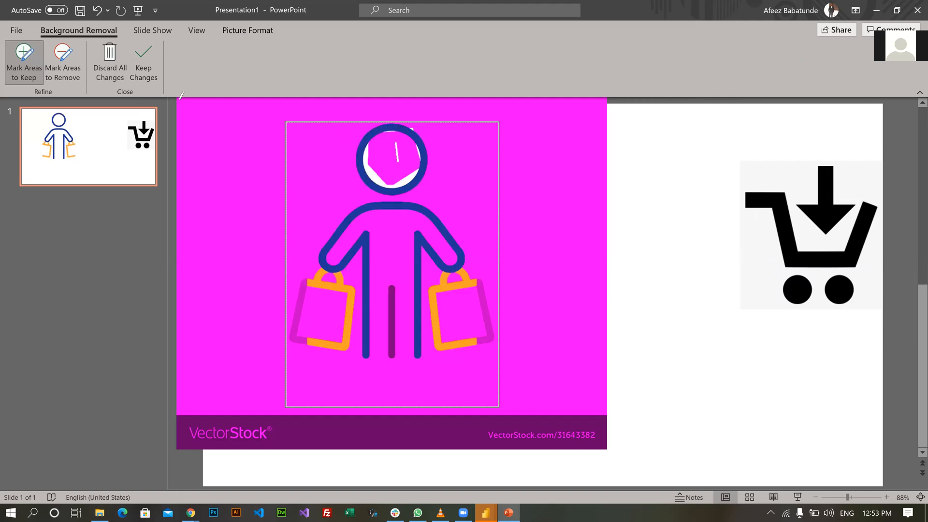
{"action": "left_click", "coordinate": [55, 71]}
{"action": "mouse_move", "coordinate": [374, 163]}
{"action": "left_mouse_down"}
{"action": "mouse_move", "coordinate": [399, 172]}
{"action": "mouse_move", "coordinate": [405, 160]}
{"action": "mouse_move", "coordinate": [373, 143]}
{"action": "left_mouse_up"}
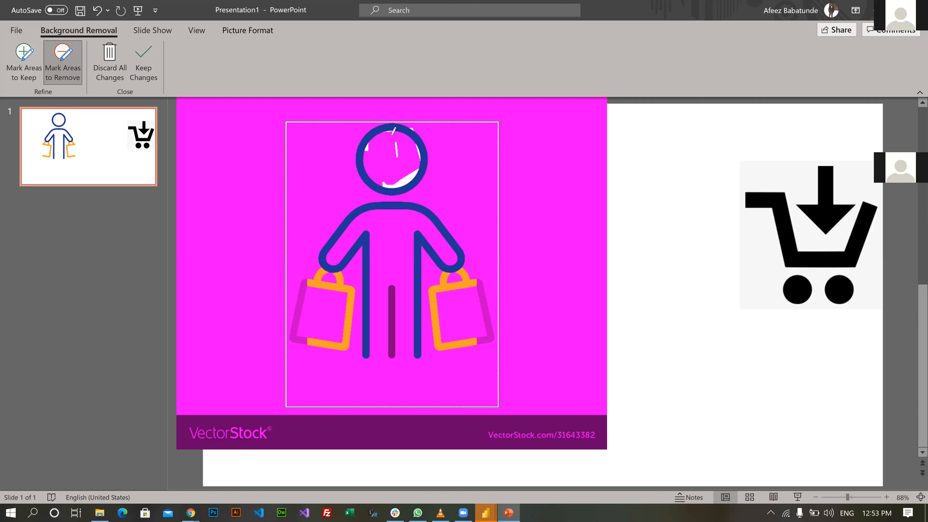
{"action": "left_click_drag", "start_coordinate": [411, 173], "coordinate": [392, 183]}
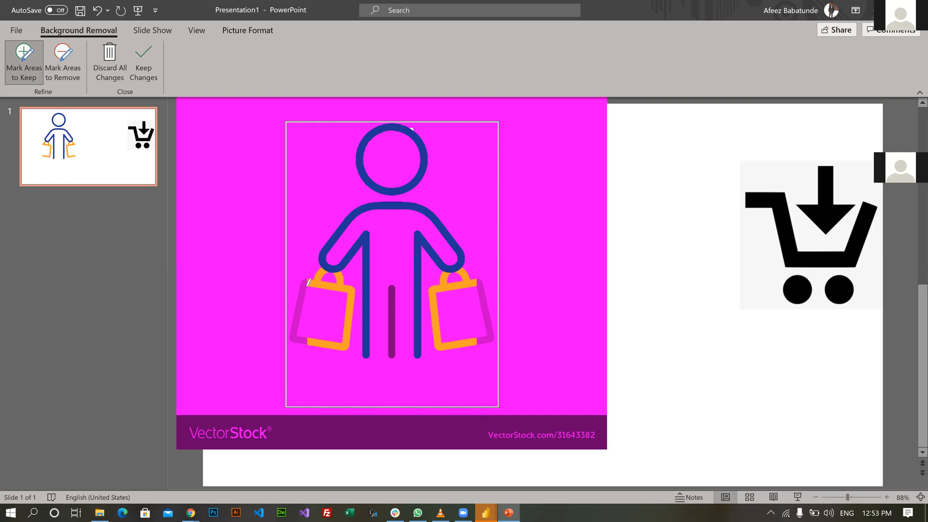
Mark the missing parts of both shopping bags and the middle leg line to keep, and apply the background removal
{"action": "mouse_move", "coordinate": [301, 286]}
{"action": "left_mouse_down"}
{"action": "mouse_move", "coordinate": [283, 319]}
{"action": "mouse_move", "coordinate": [306, 335]}
{"action": "left_mouse_up"}
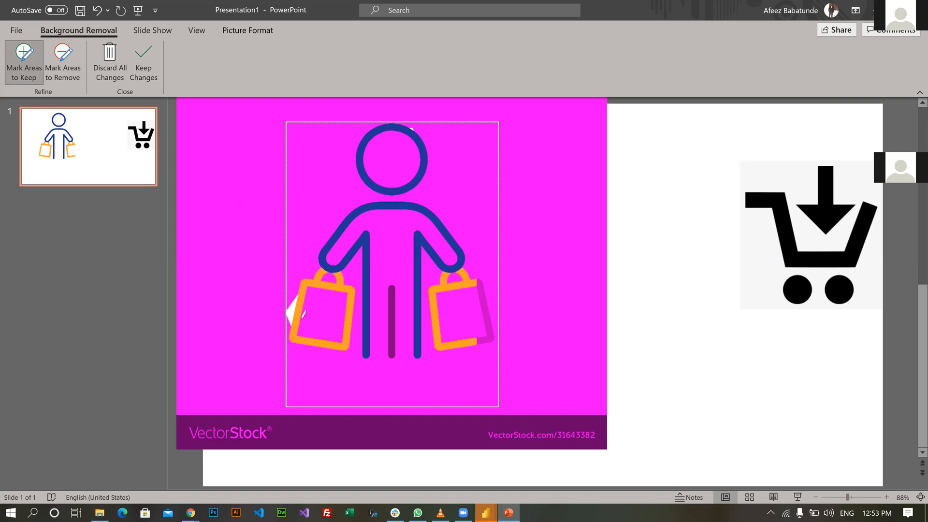
{"action": "key", "text": "ctrl+z"}
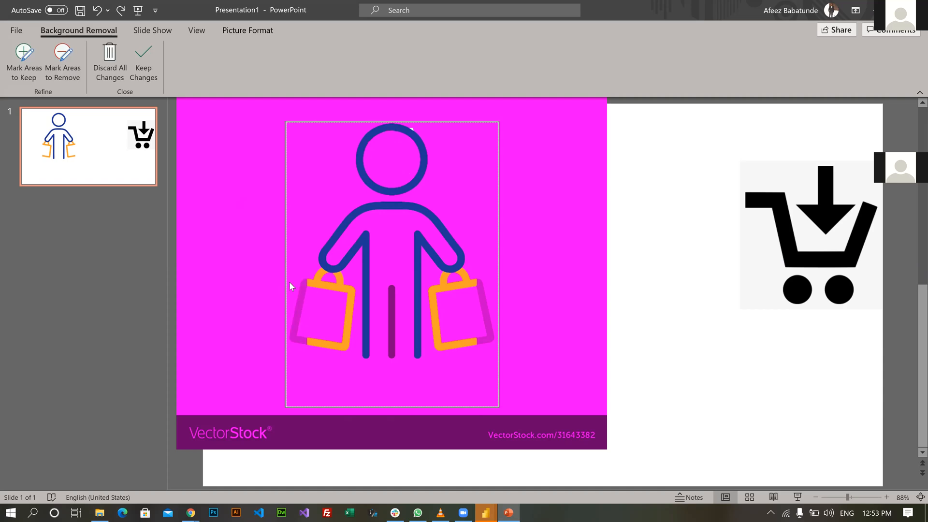
{"action": "left_click", "coordinate": [26, 61]}
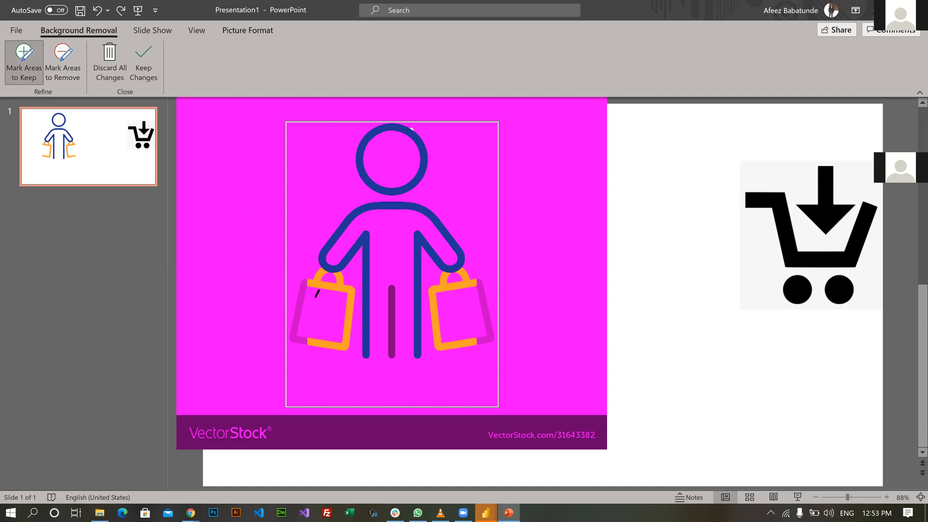
{"action": "left_click_drag", "start_coordinate": [301, 306], "coordinate": [307, 284]}
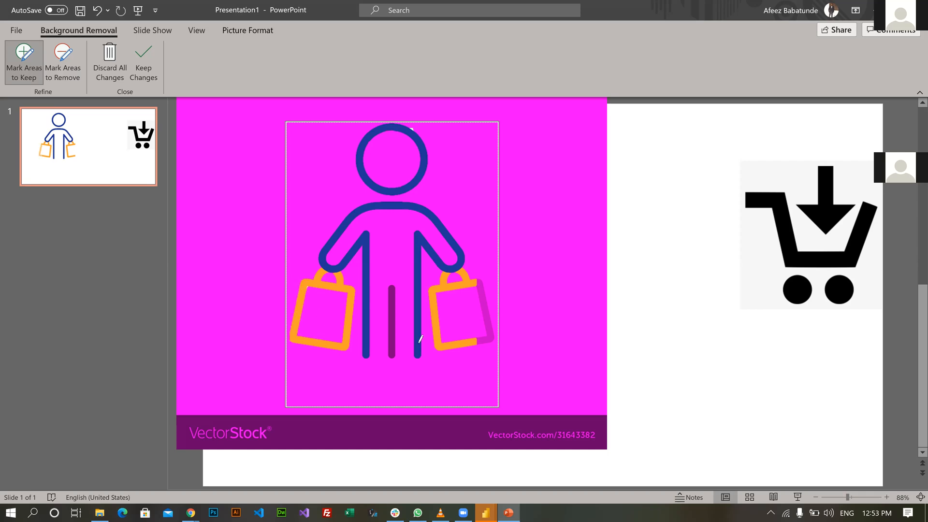
{"action": "left_click_drag", "start_coordinate": [487, 306], "coordinate": [485, 344]}
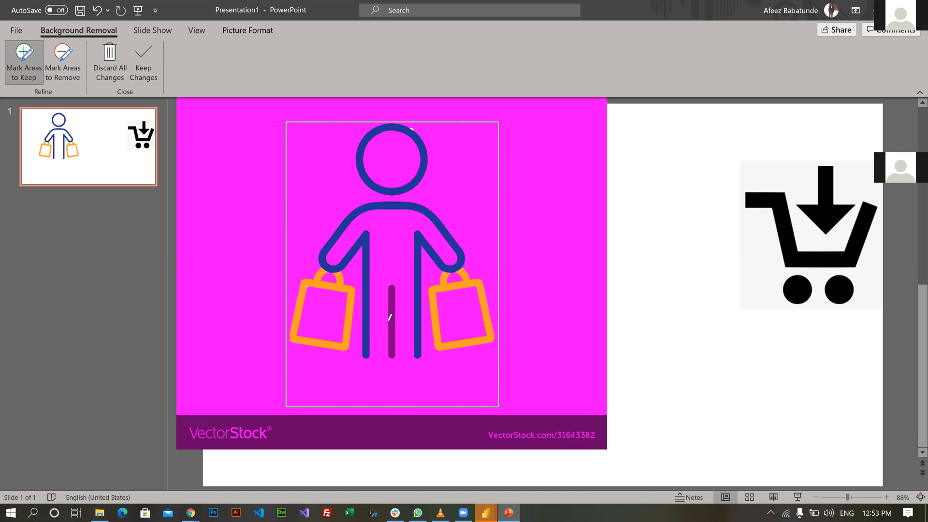
{"action": "left_click_drag", "start_coordinate": [393, 292], "coordinate": [395, 353]}
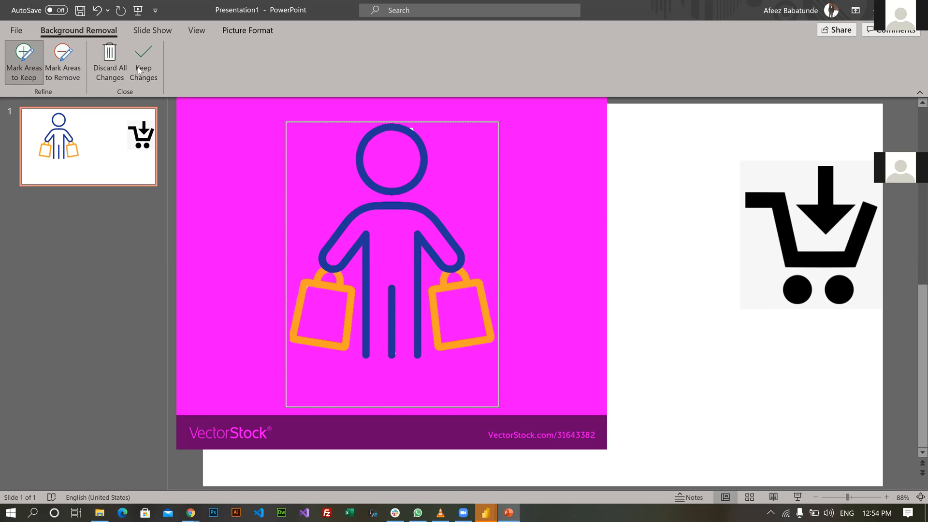
{"action": "left_click", "coordinate": [63, 61]}
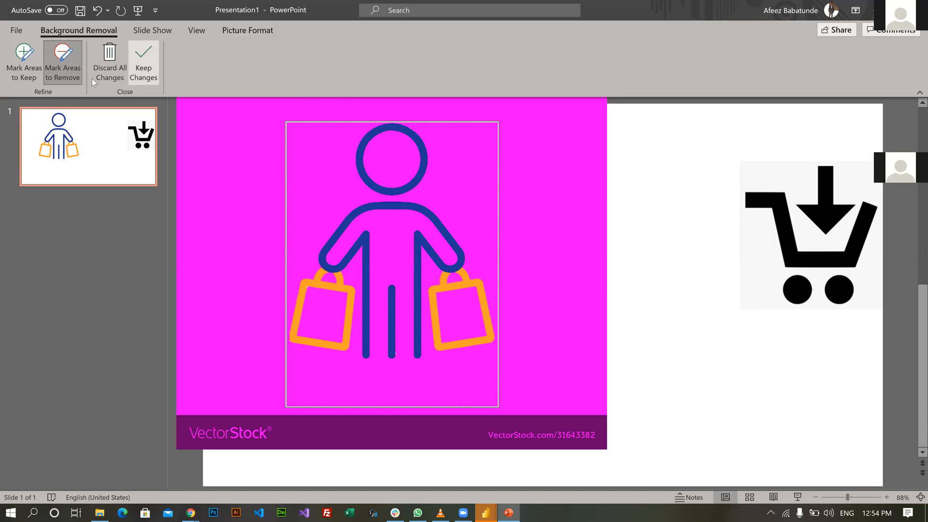
{"action": "left_click", "coordinate": [143, 60]}
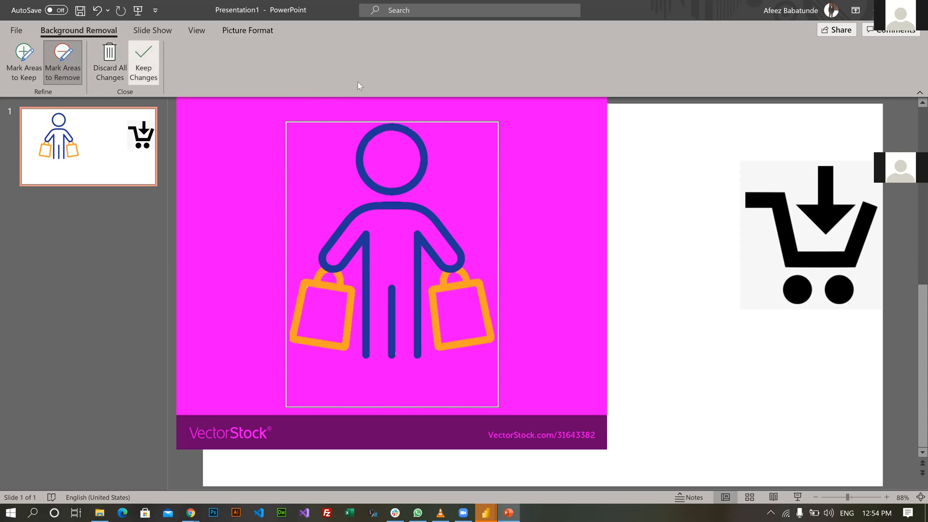
Shrink the customer picture to about 0.9" by 0.67" and save it as a PNG named cus in the BI Report images folder
{"action": "left_click_drag", "start_coordinate": [498, 121], "coordinate": [507, 200]}
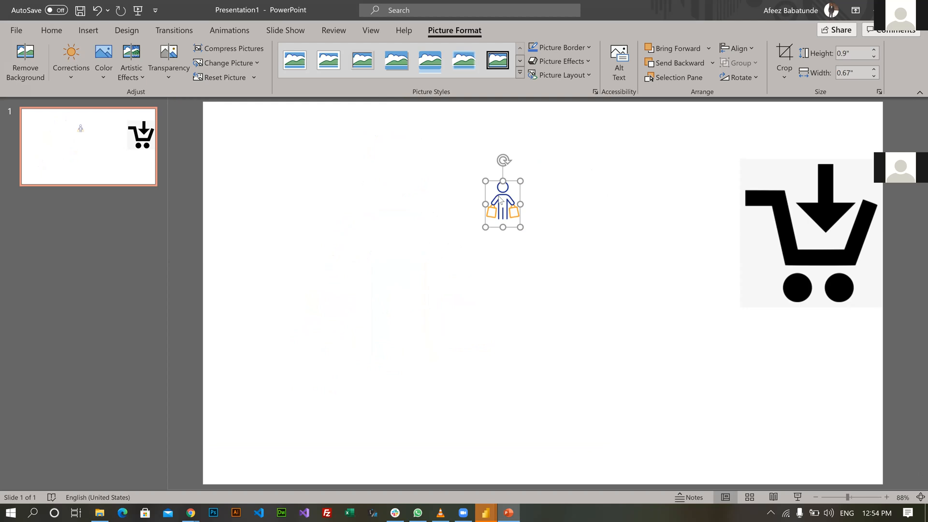
{"action": "right_click", "coordinate": [499, 198]}
{"action": "left_click", "coordinate": [571, 375]}
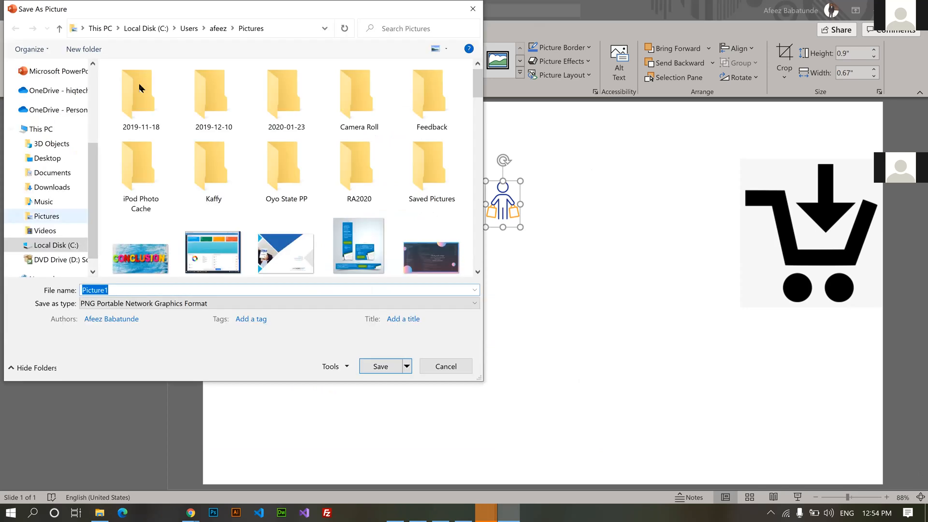
{"action": "left_click", "coordinate": [68, 90]}
{"action": "double_click", "coordinate": [129, 98]}
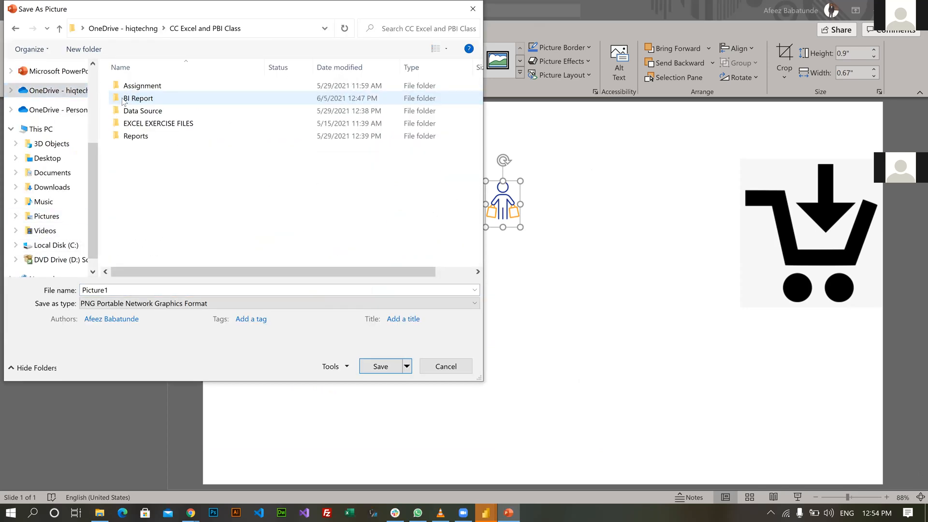
{"action": "double_click", "coordinate": [129, 99]}
{"action": "left_click", "coordinate": [140, 87]}
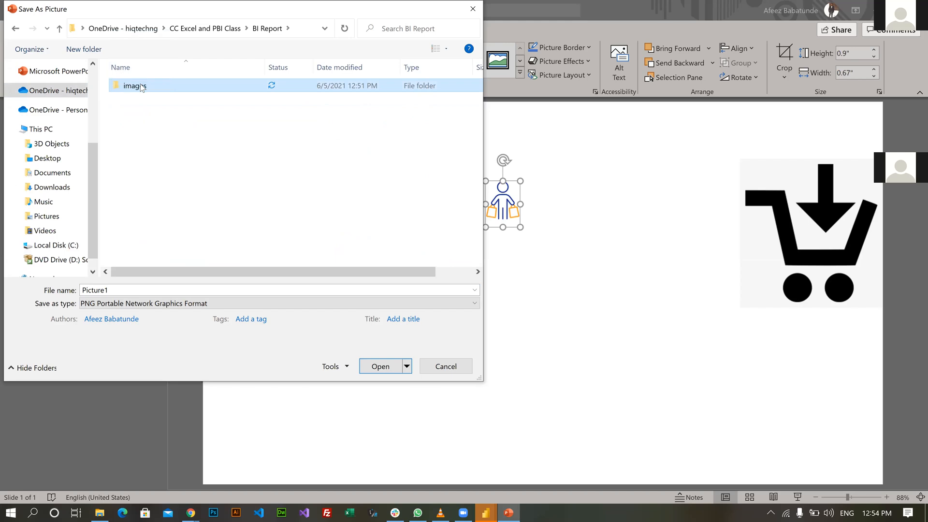
{"action": "double_click", "coordinate": [141, 87]}
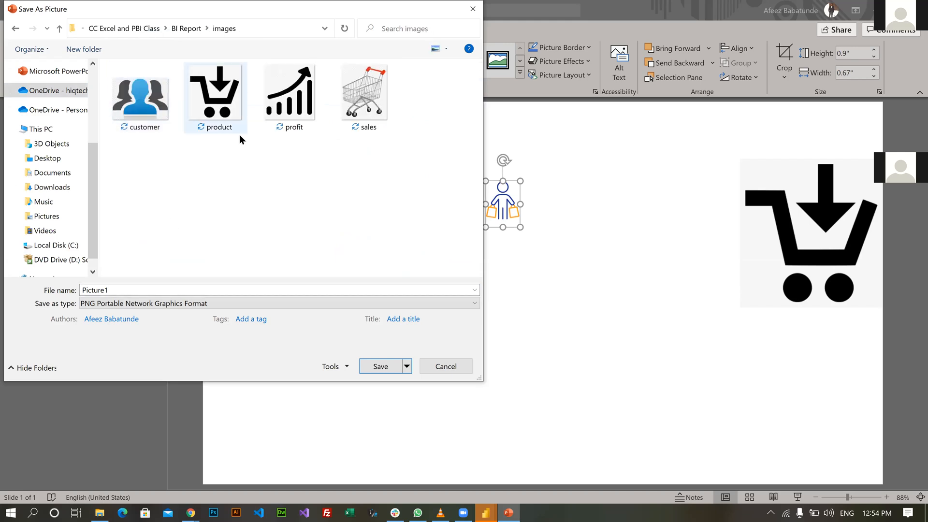
{"action": "left_click", "coordinate": [154, 291]}
{"action": "type", "text": "cus"}
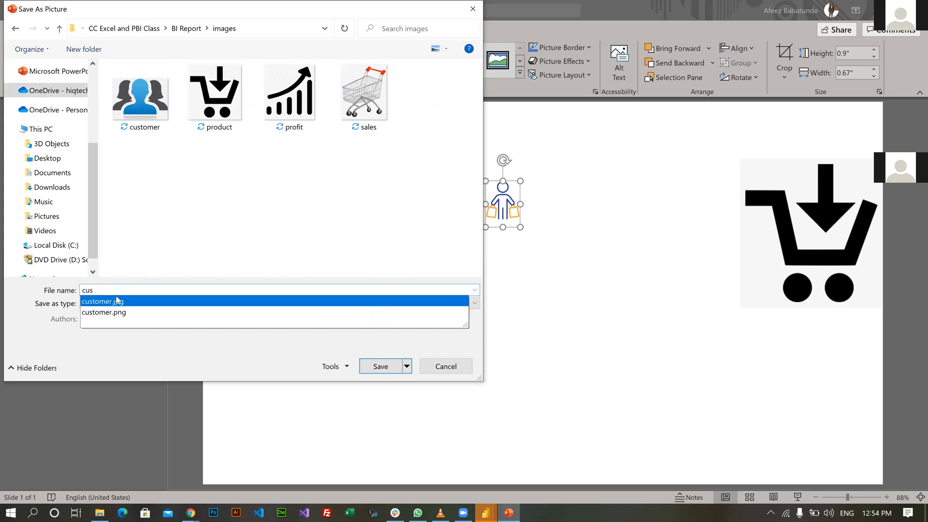
{"action": "left_click", "coordinate": [262, 231]}
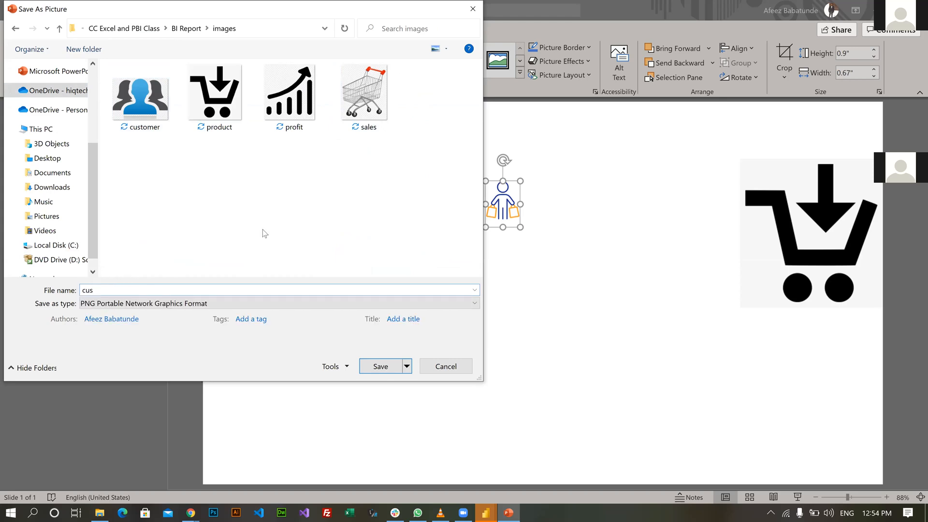
{"action": "left_click", "coordinate": [370, 368]}
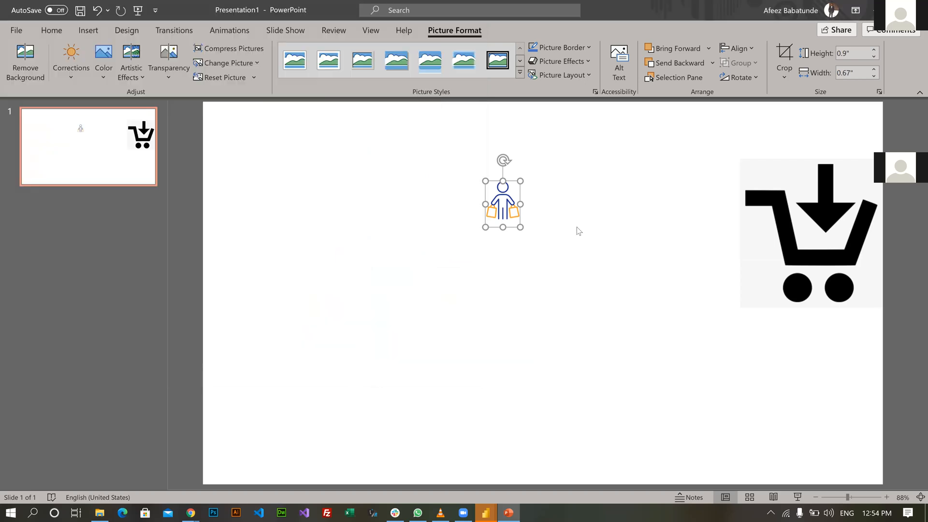
Move the cart picture below the customer icon and remove its background, marking the arrow, cart ends and wheels to keep
{"action": "left_click_drag", "start_coordinate": [779, 246], "coordinate": [468, 333]}
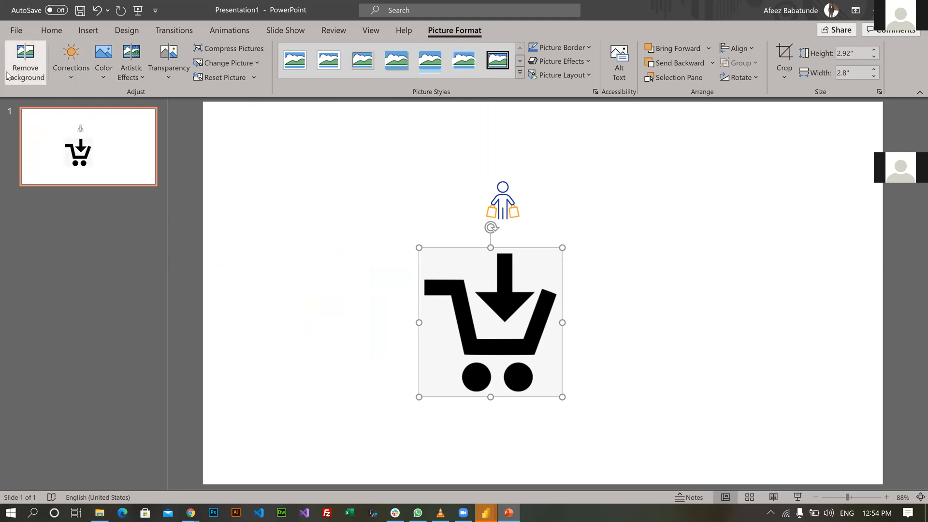
{"action": "left_click", "coordinate": [29, 58]}
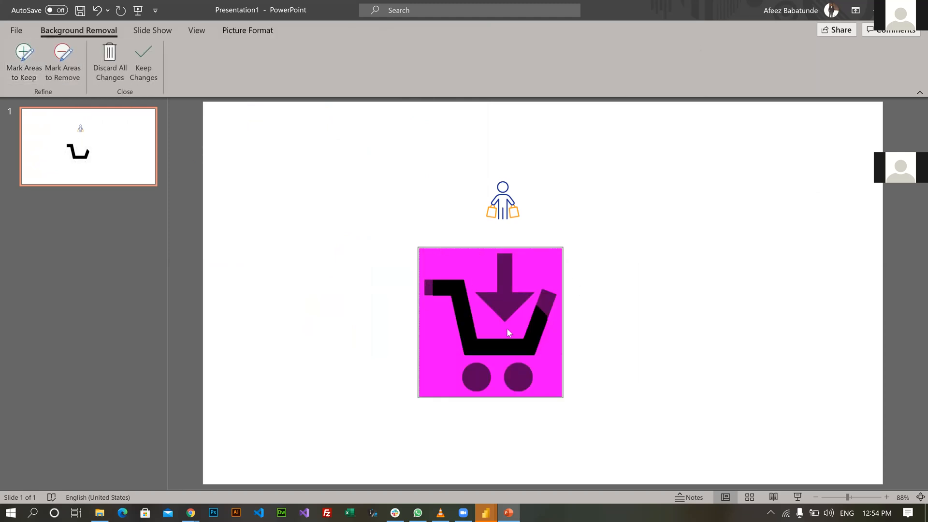
{"action": "left_click", "coordinate": [21, 57]}
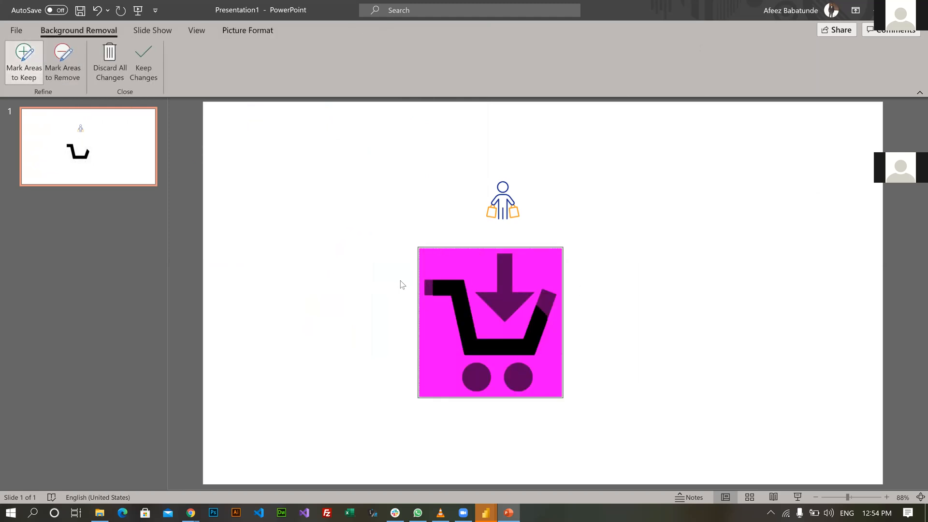
{"action": "left_click_drag", "start_coordinate": [506, 265], "coordinate": [507, 304]}
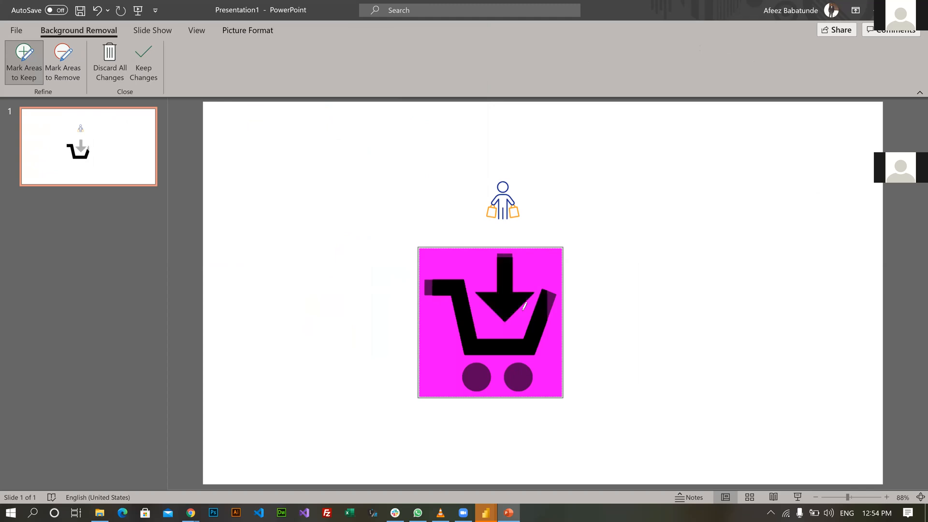
{"action": "left_click_drag", "start_coordinate": [550, 300], "coordinate": [556, 305]}
{"action": "left_click_drag", "start_coordinate": [479, 376], "coordinate": [479, 386]}
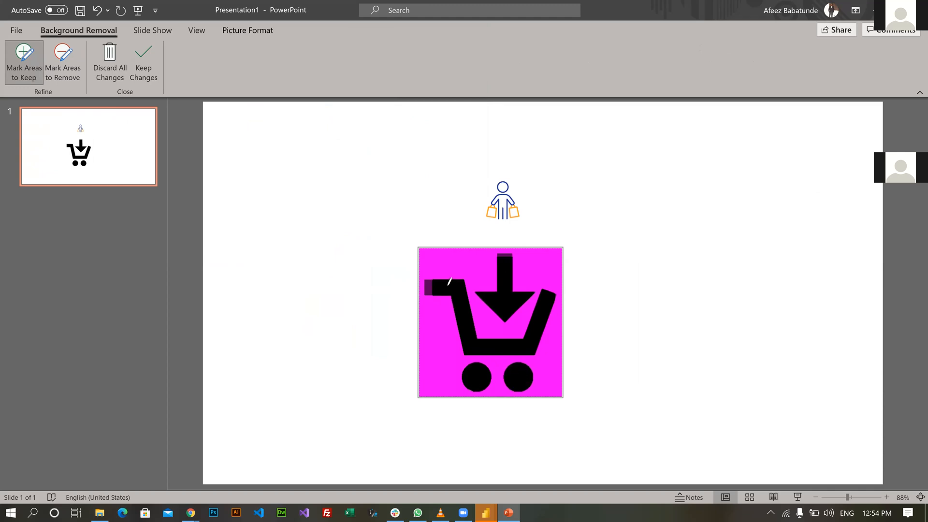
{"action": "left_click_drag", "start_coordinate": [428, 280], "coordinate": [430, 290]}
Save the cart picture as a PNG named product in the images folder, replacing the existing file
{"action": "right_click", "coordinate": [514, 302]}
{"action": "left_click", "coordinate": [557, 215]}
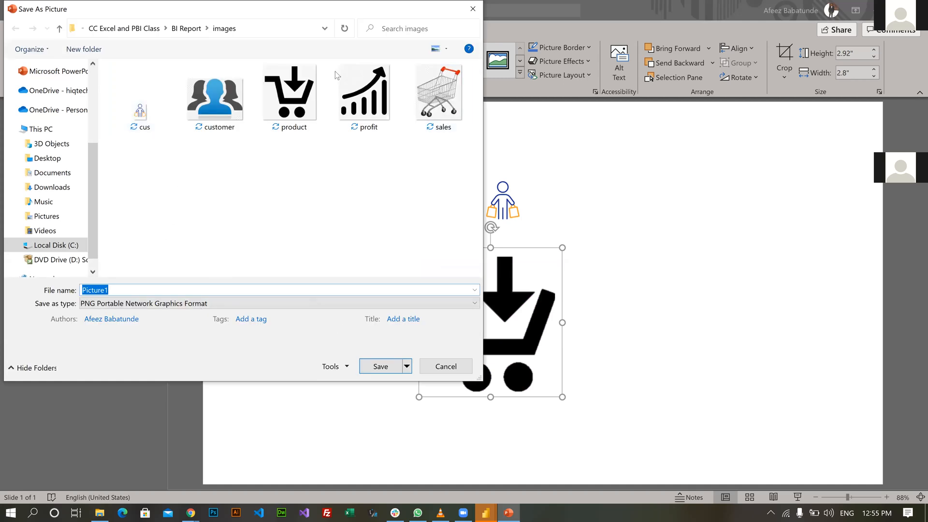
{"action": "left_click", "coordinate": [290, 126]}
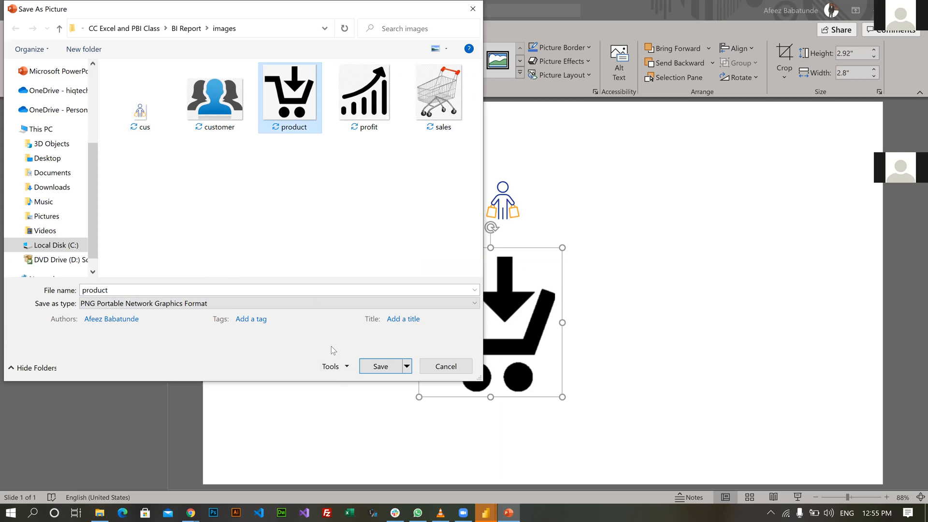
{"action": "left_click", "coordinate": [385, 368]}
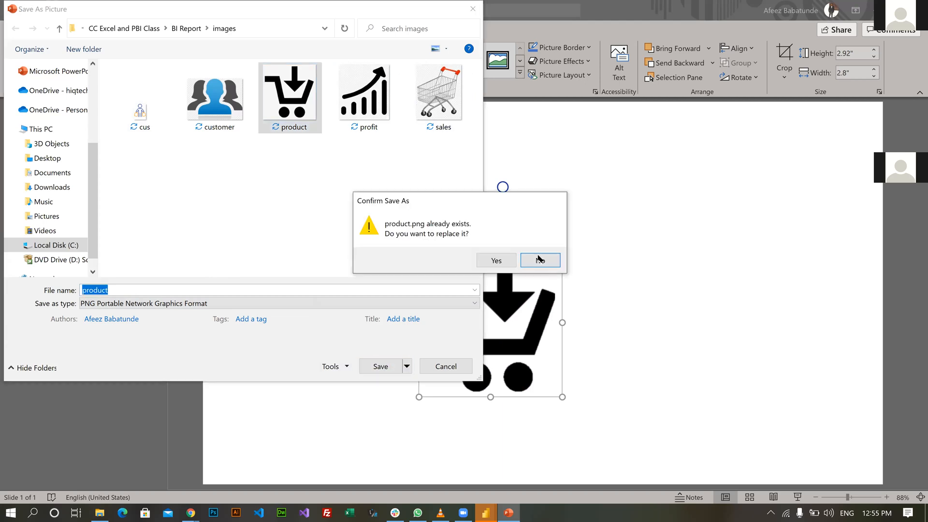
{"action": "left_click", "coordinate": [496, 260]}
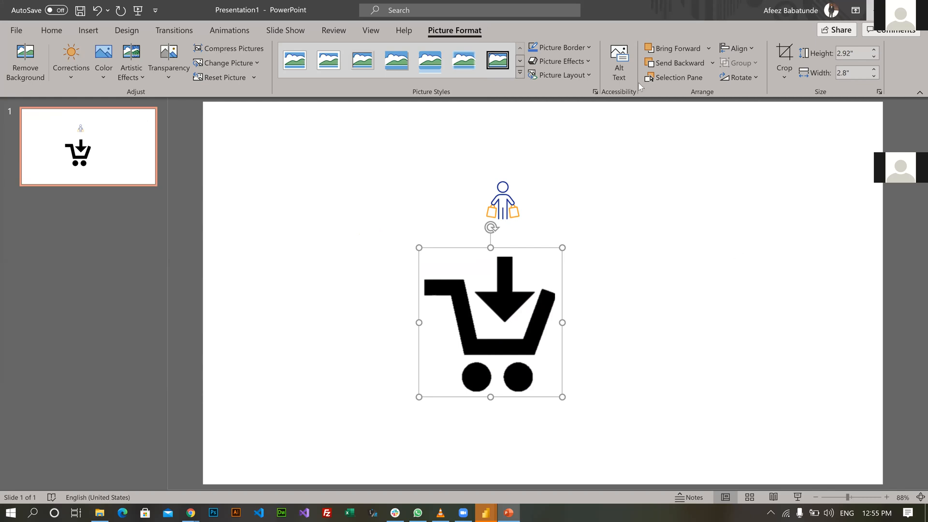
Switch to the First BI Report in Power BI, delete the old product icon from the Products card and select the customer count card
{"action": "left_click", "coordinate": [878, 10]}
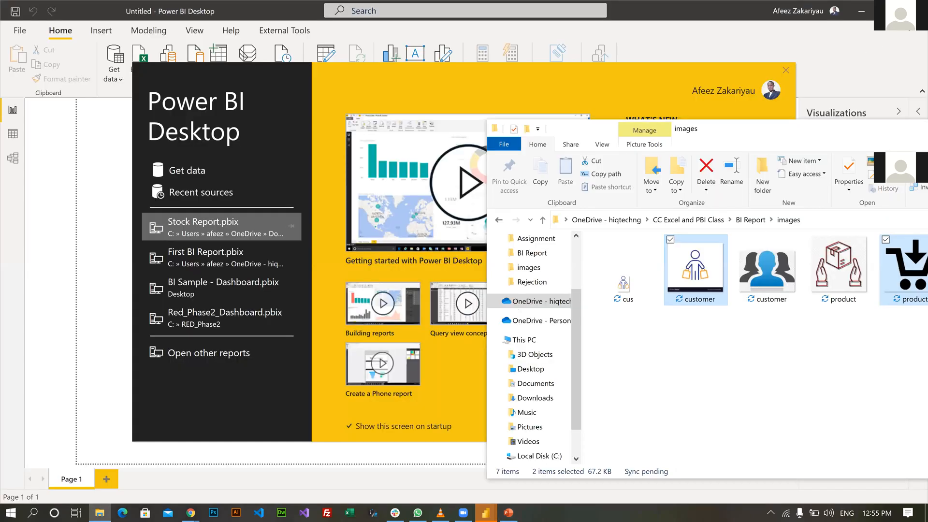
{"action": "left_click", "coordinate": [341, 398]}
{"action": "left_click", "coordinate": [786, 71]}
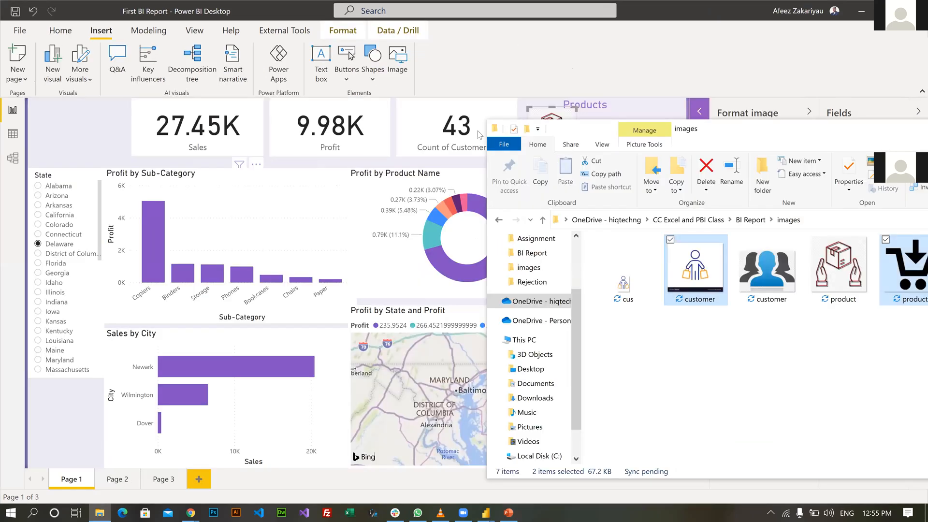
{"action": "left_click", "coordinate": [421, 138]}
{"action": "left_click", "coordinate": [420, 140]}
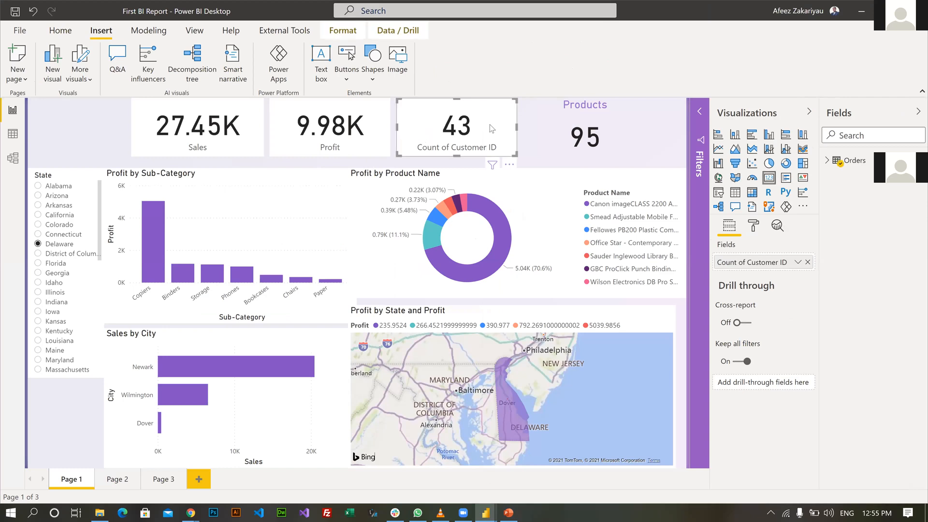
Copy the Products card's formatting onto the customer count, Profit and Sales cards with Format Painter
{"action": "left_click", "coordinate": [636, 125]}
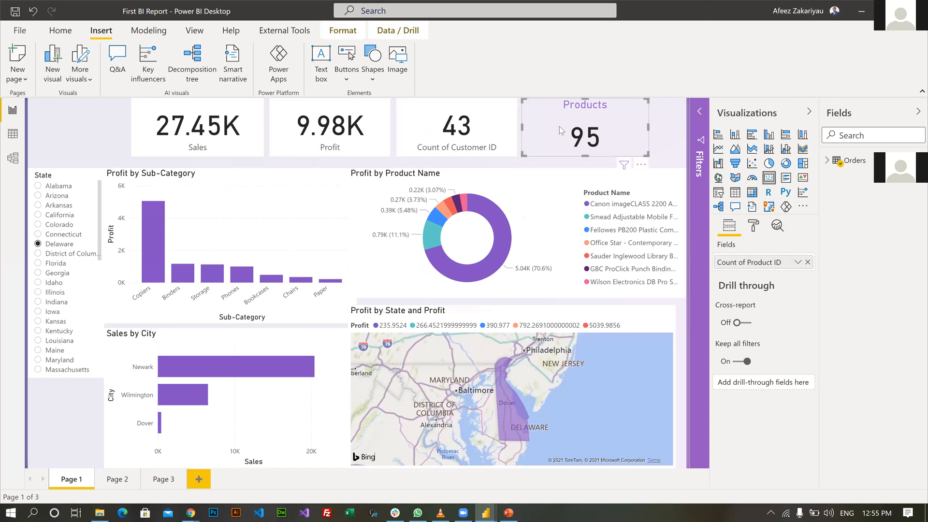
{"action": "left_click", "coordinate": [53, 31]}
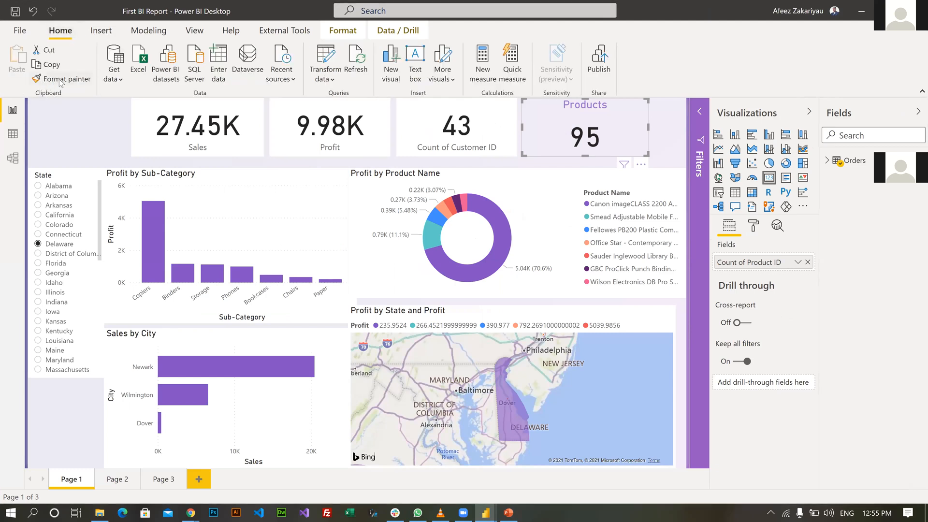
{"action": "left_click", "coordinate": [61, 79]}
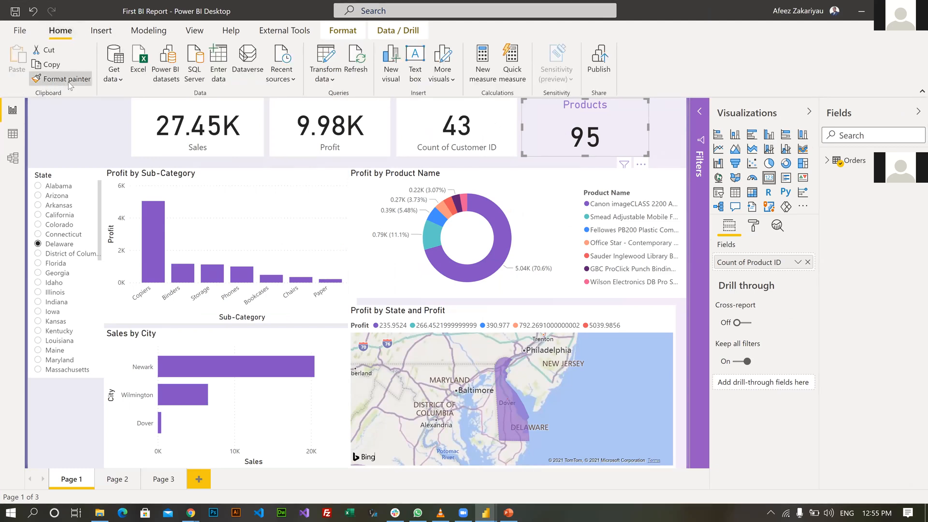
{"action": "left_click", "coordinate": [499, 114]}
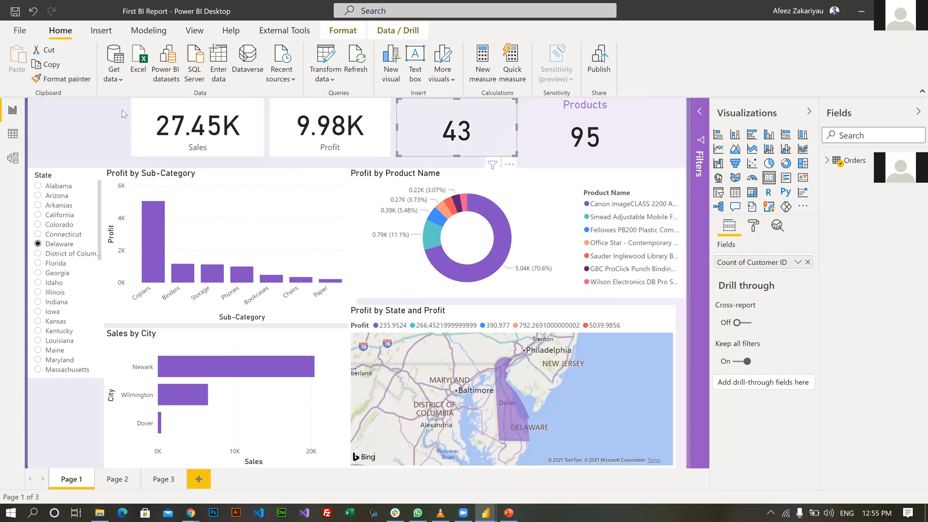
{"action": "left_click", "coordinate": [49, 78]}
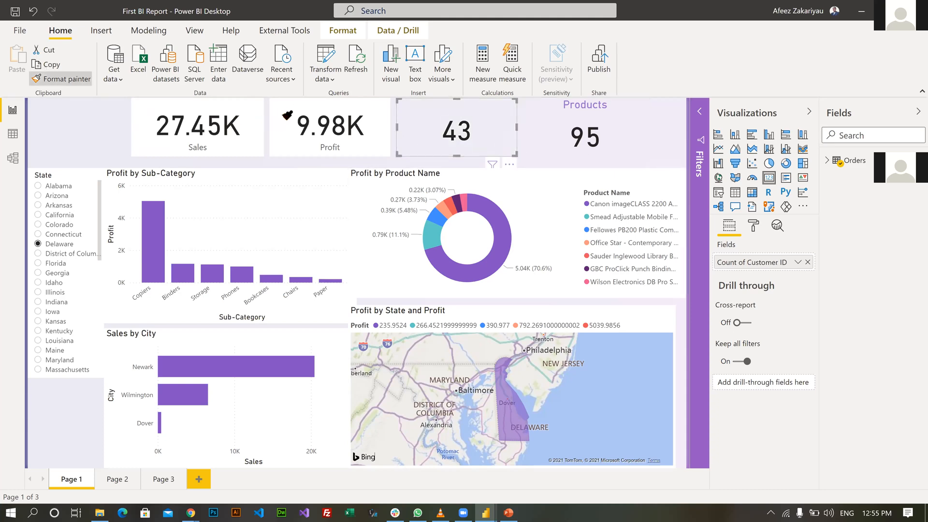
{"action": "left_click", "coordinate": [290, 114]}
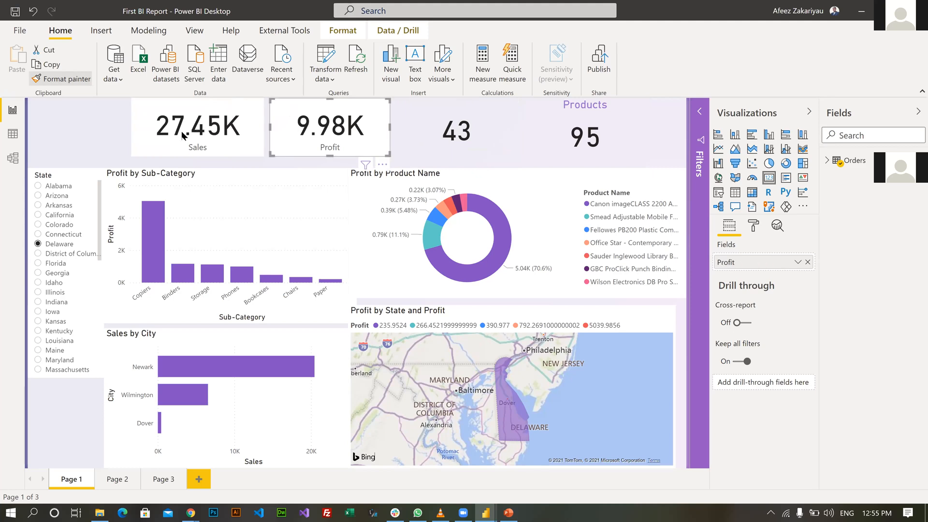
{"action": "left_click", "coordinate": [46, 78]}
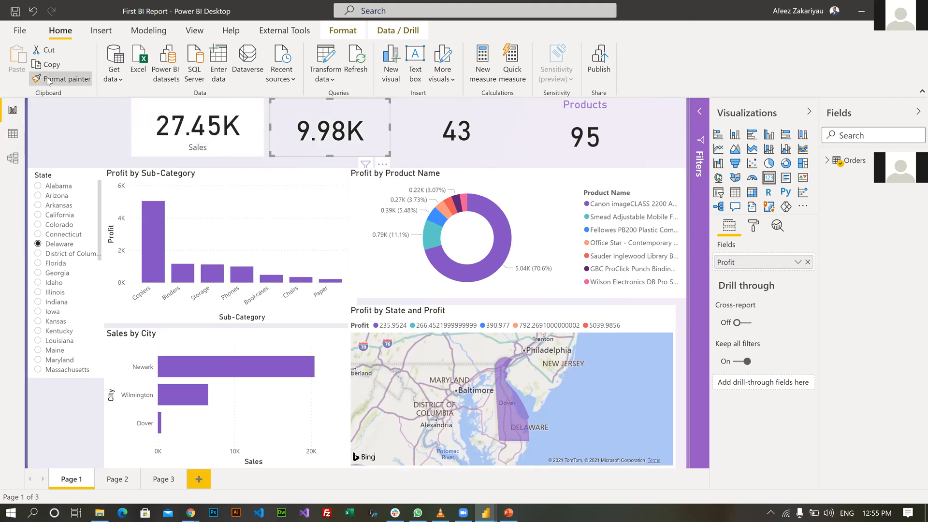
{"action": "left_click", "coordinate": [156, 107]}
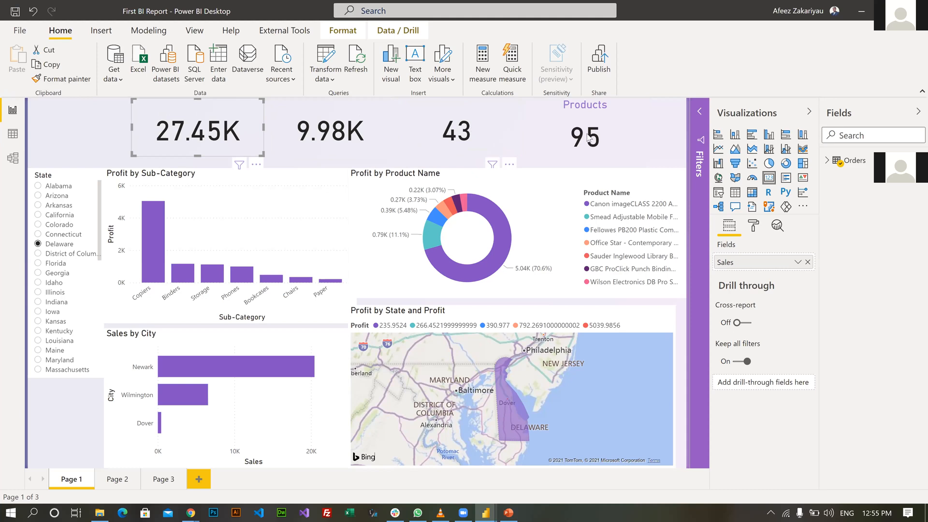
Set the title text of the customer count card to Customers and that of the profit card to Profit MTD
{"action": "left_click", "coordinate": [491, 134]}
{"action": "left_click", "coordinate": [753, 227]}
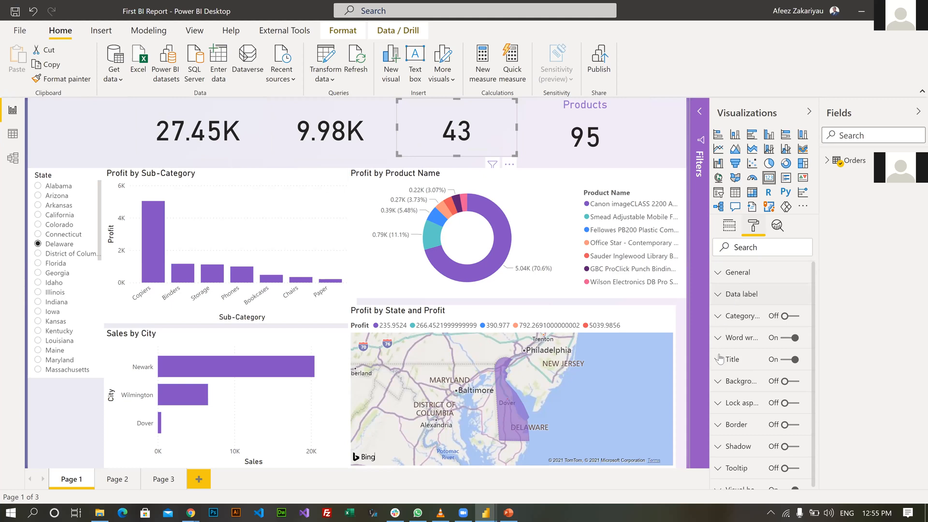
{"action": "left_click", "coordinate": [747, 399]}
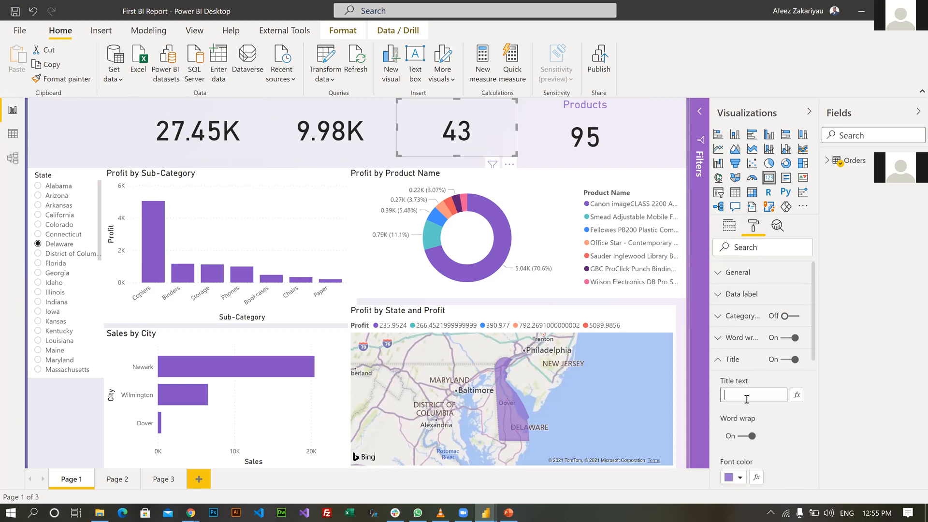
{"action": "type", "text": "Customers"}
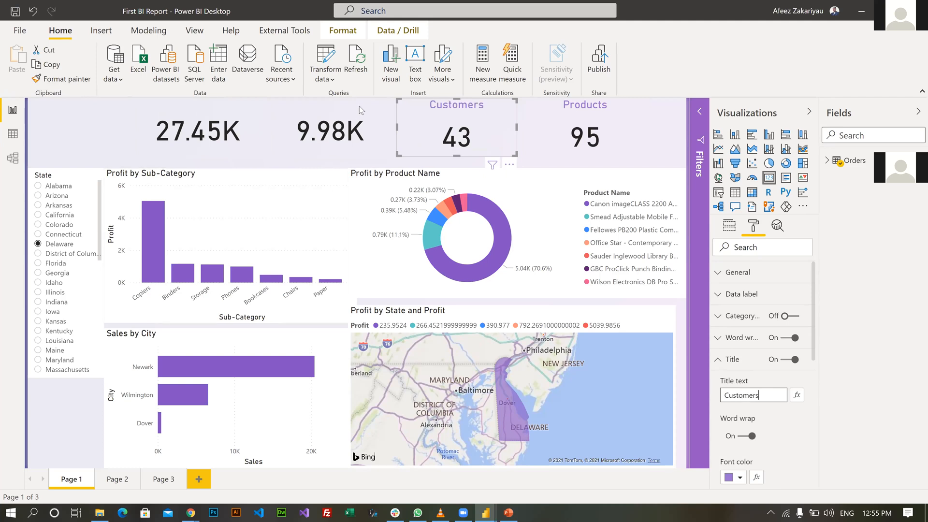
{"action": "left_click", "coordinate": [286, 102]}
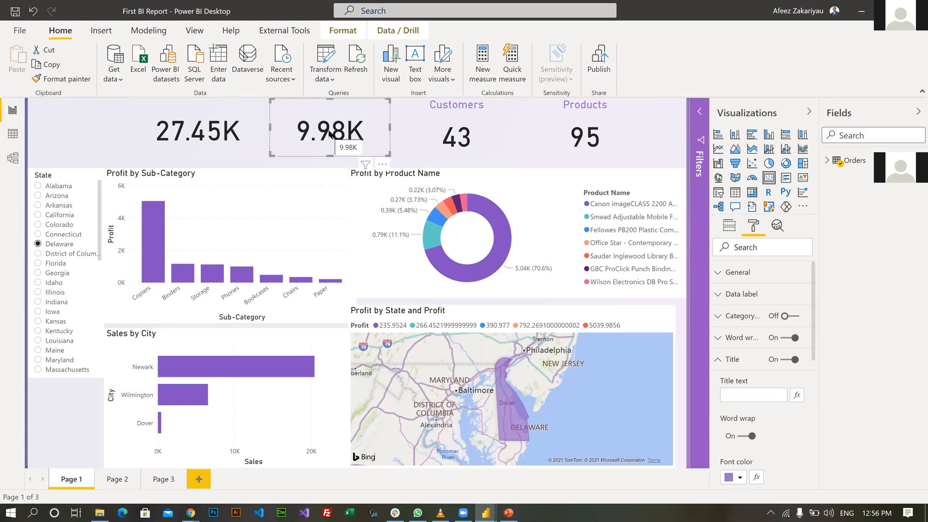
{"action": "left_click", "coordinate": [753, 398]}
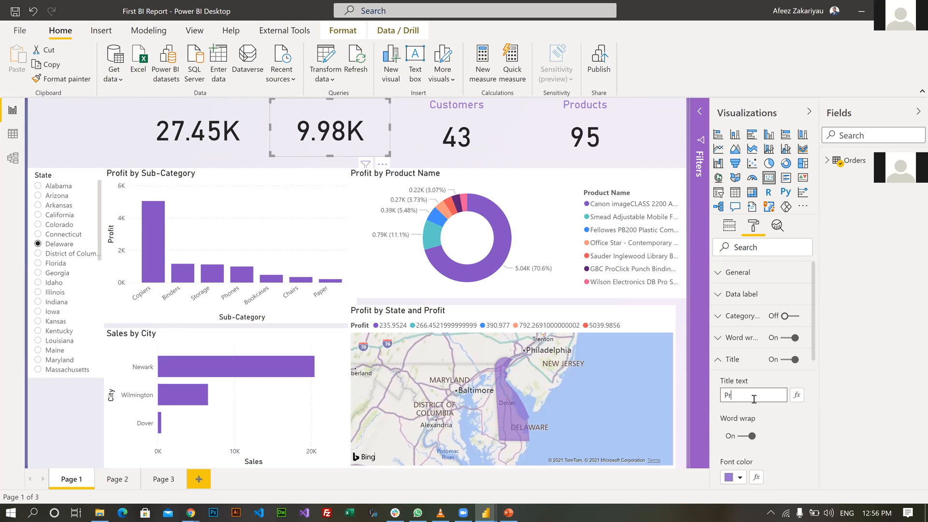
{"action": "type", "text": "Profit MTD"}
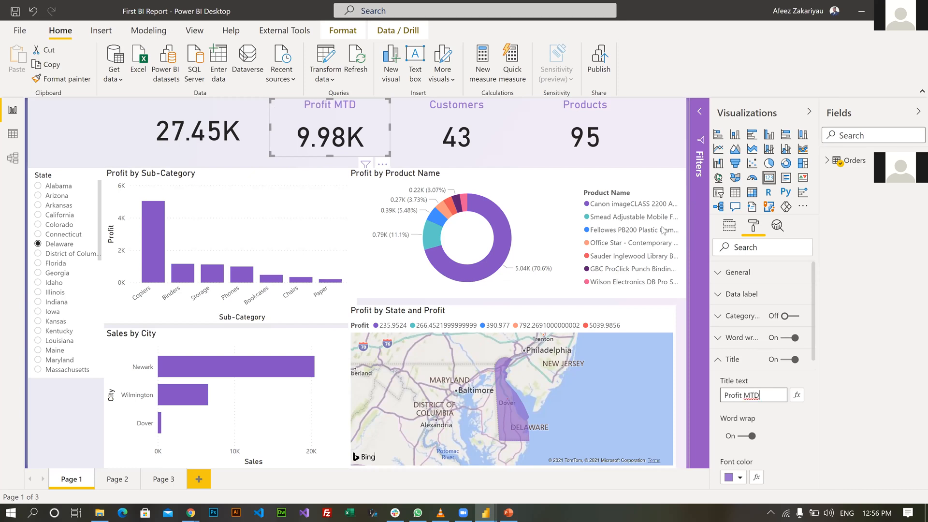
Set the title text of the sales card to Total Sales
{"action": "left_click", "coordinate": [233, 100]}
{"action": "left_click", "coordinate": [233, 100]}
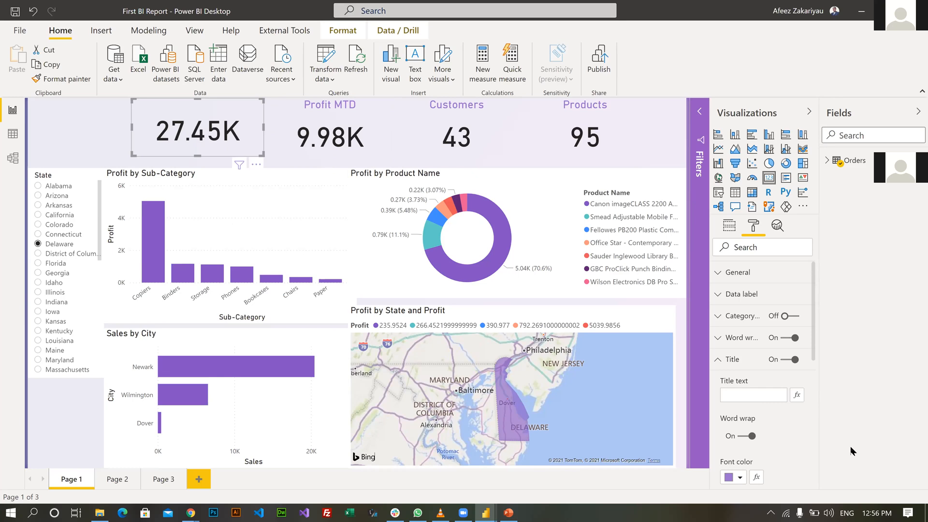
{"action": "left_click", "coordinate": [735, 401]}
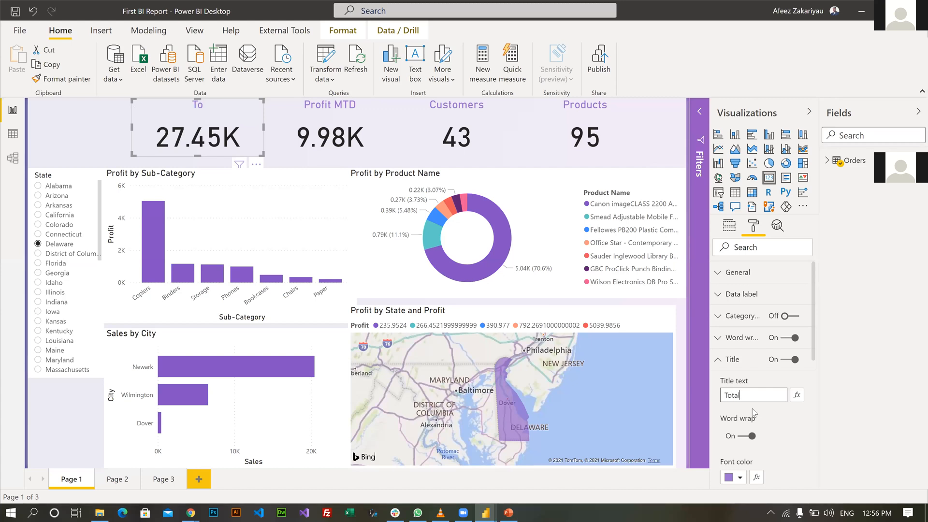
{"action": "type", "text": "Sales"}
Examine the Profit MTD card's format settings, from the general and data label options to the title's alignment, text size and font
{"action": "left_click", "coordinate": [294, 115]}
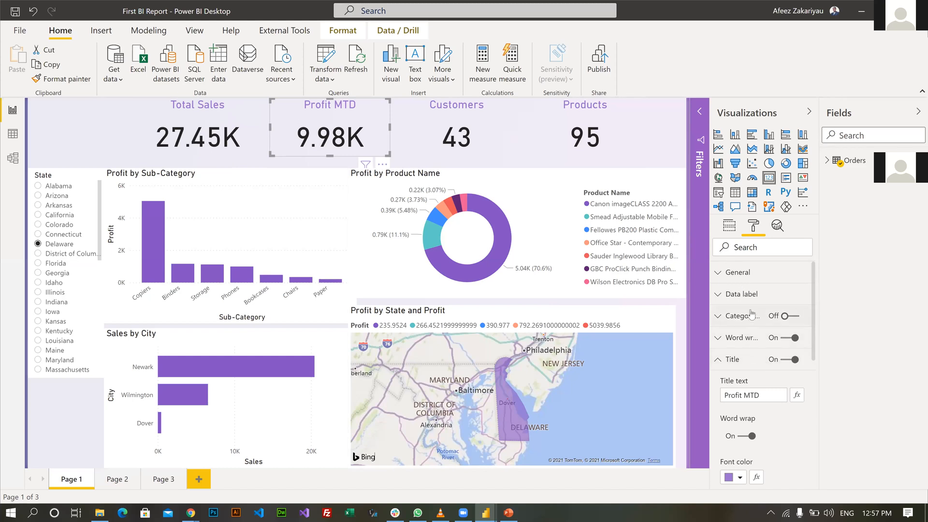
{"action": "left_click", "coordinate": [724, 305]}
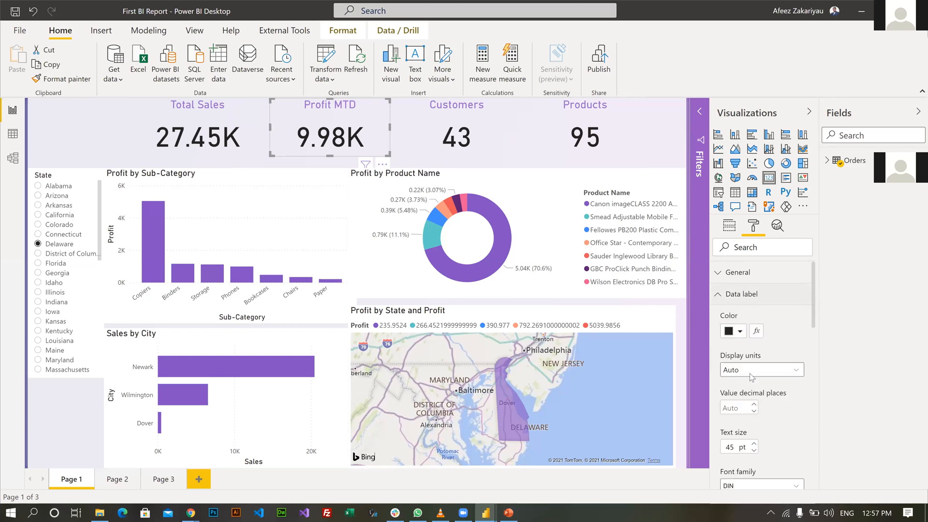
{"action": "scroll", "coordinate": [749, 338], "scroll_direction": "down", "scroll_amount": 3}
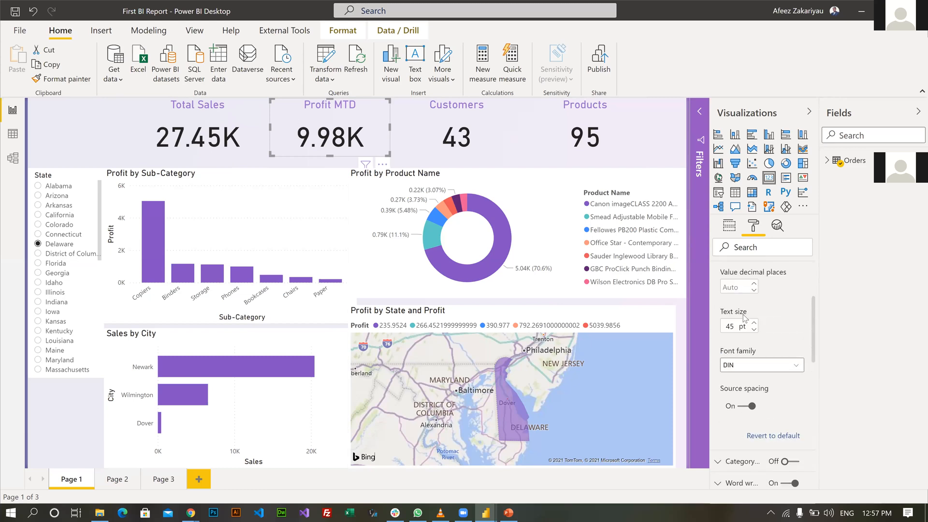
{"action": "scroll", "coordinate": [743, 318], "scroll_direction": "up", "scroll_amount": 2}
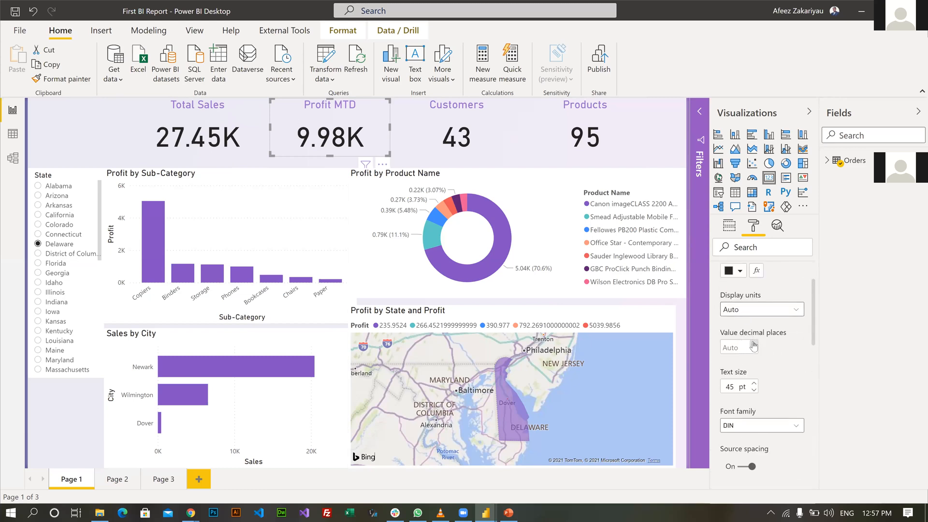
{"action": "scroll", "coordinate": [754, 347], "scroll_direction": "up", "scroll_amount": 2}
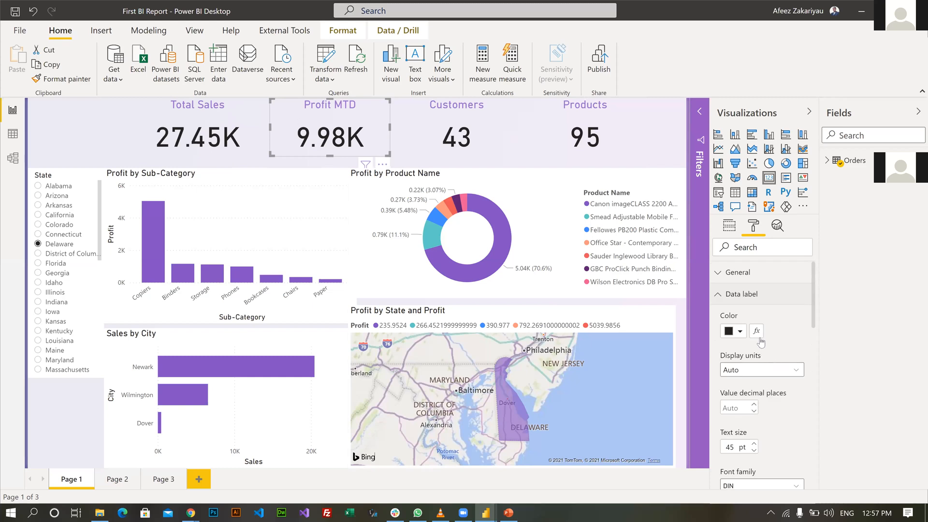
{"action": "left_click", "coordinate": [723, 273]}
{"action": "scroll", "coordinate": [750, 357], "scroll_direction": "down", "scroll_amount": 5}
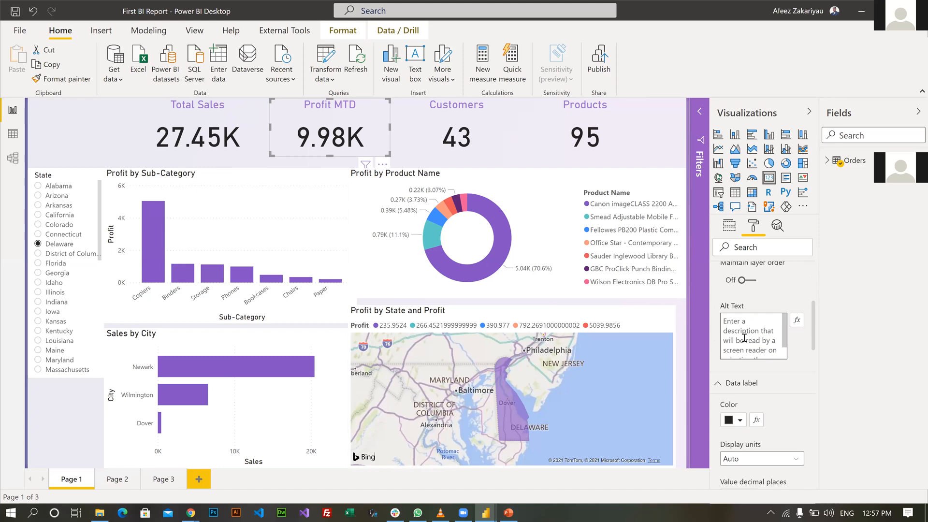
{"action": "scroll", "coordinate": [732, 353], "scroll_direction": "down", "scroll_amount": 5}
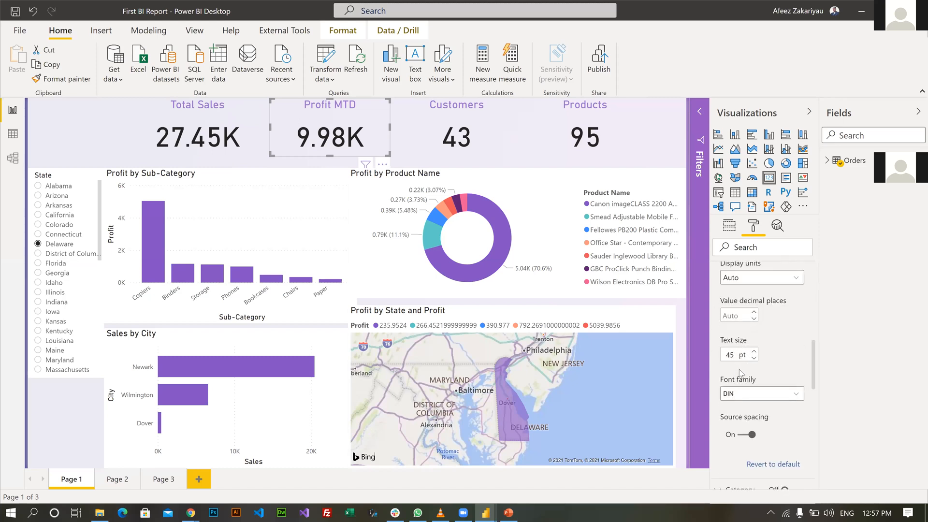
{"action": "scroll", "coordinate": [746, 357], "scroll_direction": "down", "scroll_amount": 2}
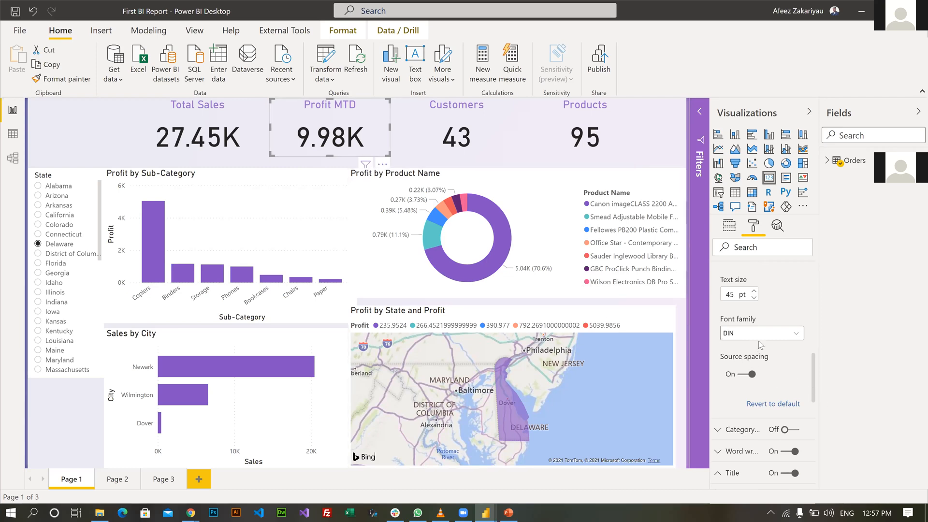
{"action": "scroll", "coordinate": [761, 334], "scroll_direction": "down", "scroll_amount": 2}
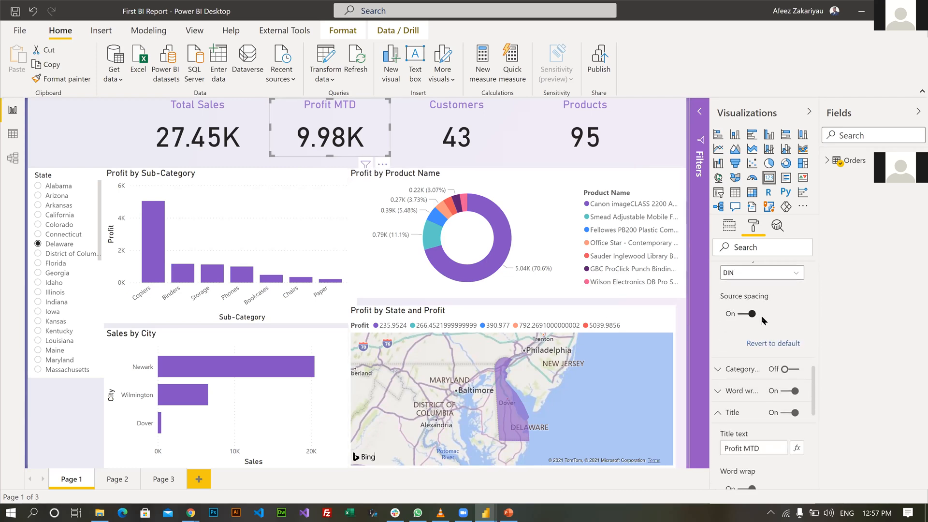
{"action": "scroll", "coordinate": [761, 339], "scroll_direction": "down", "scroll_amount": 6}
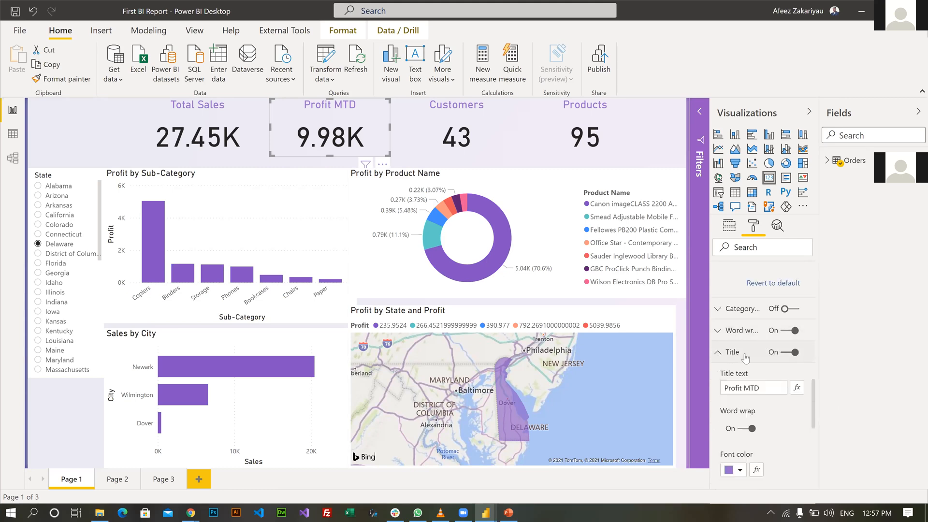
{"action": "scroll", "coordinate": [752, 356], "scroll_direction": "down", "scroll_amount": 4}
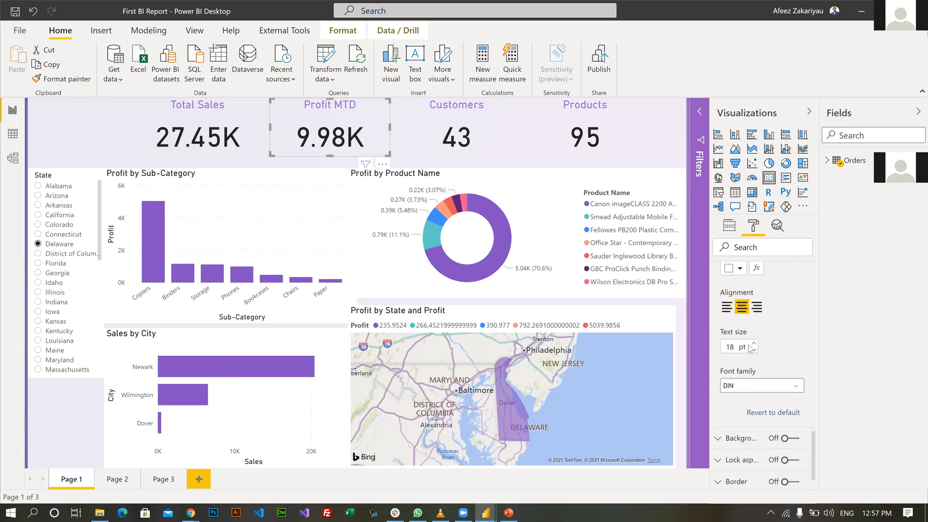
{"action": "scroll", "coordinate": [746, 362], "scroll_direction": "down", "scroll_amount": 2}
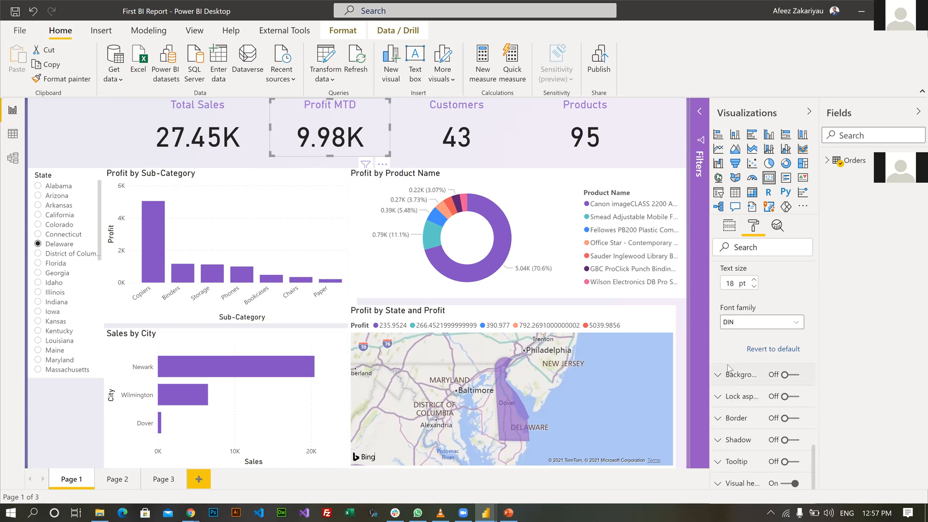
{"action": "scroll", "coordinate": [722, 362], "scroll_direction": "up", "scroll_amount": 6}
{"action": "scroll", "coordinate": [716, 356], "scroll_direction": "down", "scroll_amount": 5}
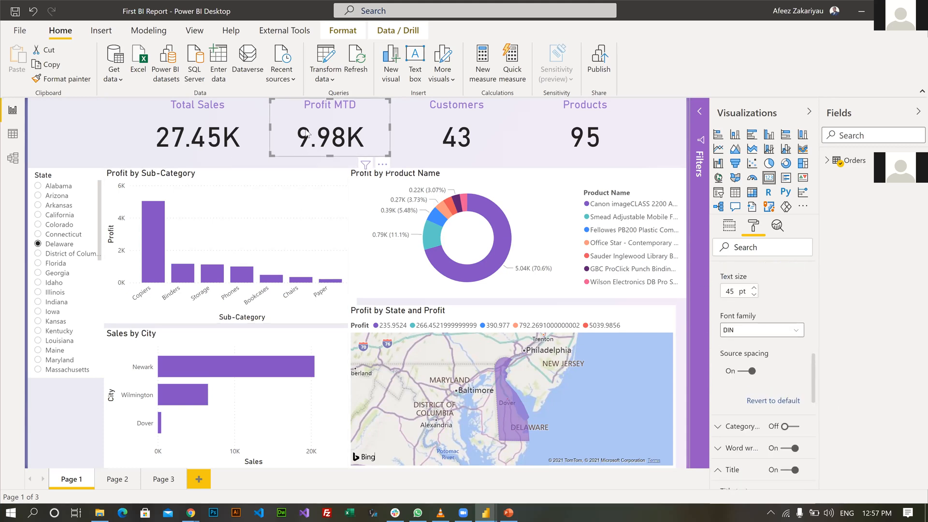
Narrow the Profit MTD card and shift it slightly right, and narrow the Customers card from its left edge
{"action": "left_click_drag", "start_coordinate": [390, 125], "coordinate": [353, 129]}
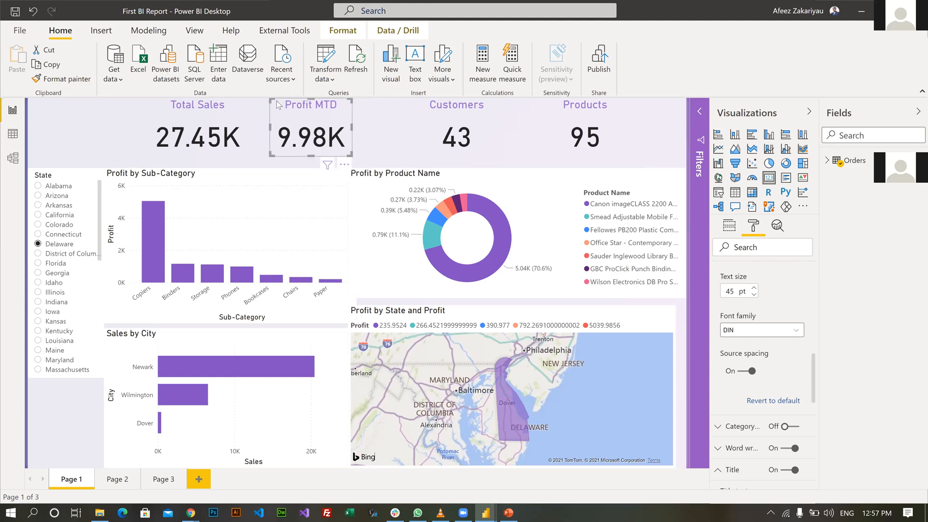
{"action": "left_click_drag", "start_coordinate": [276, 100], "coordinate": [293, 102]}
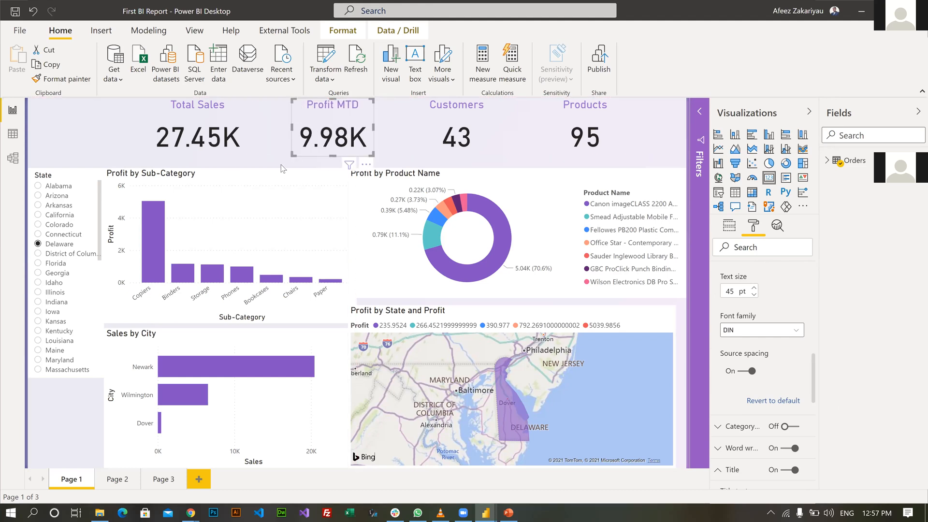
{"action": "left_click_drag", "start_coordinate": [433, 118], "coordinate": [454, 124]}
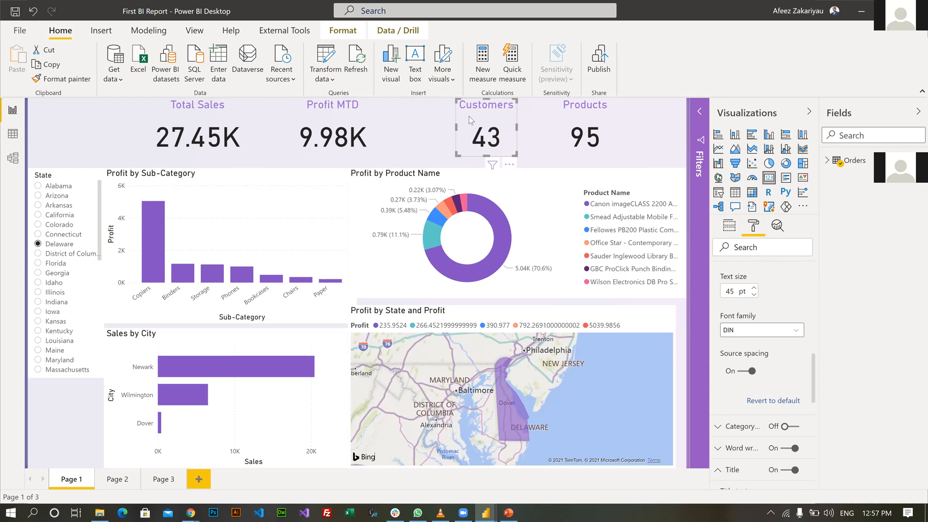
Narrow the Profit by State and Profit map from its left edge so it clears the column and bar charts
{"action": "left_click", "coordinate": [468, 118]}
{"action": "left_click", "coordinate": [467, 119]}
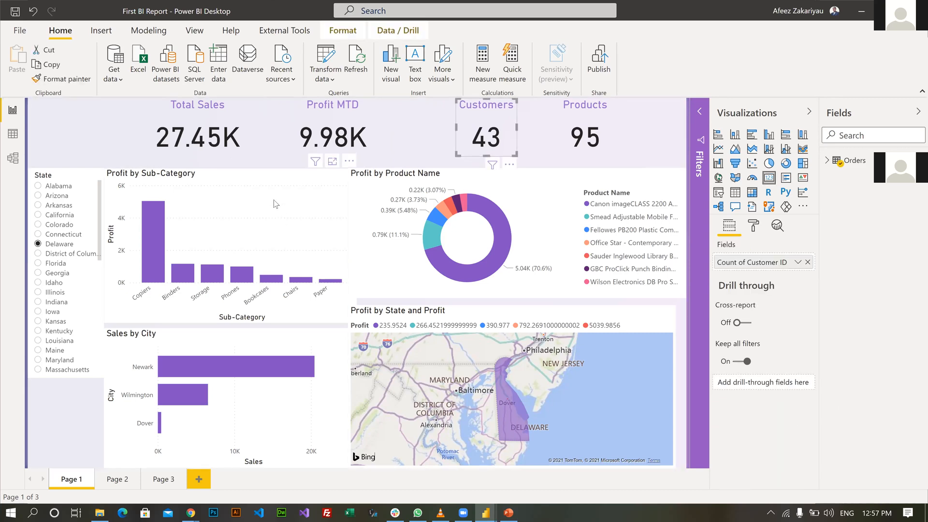
{"action": "left_click", "coordinate": [282, 178]}
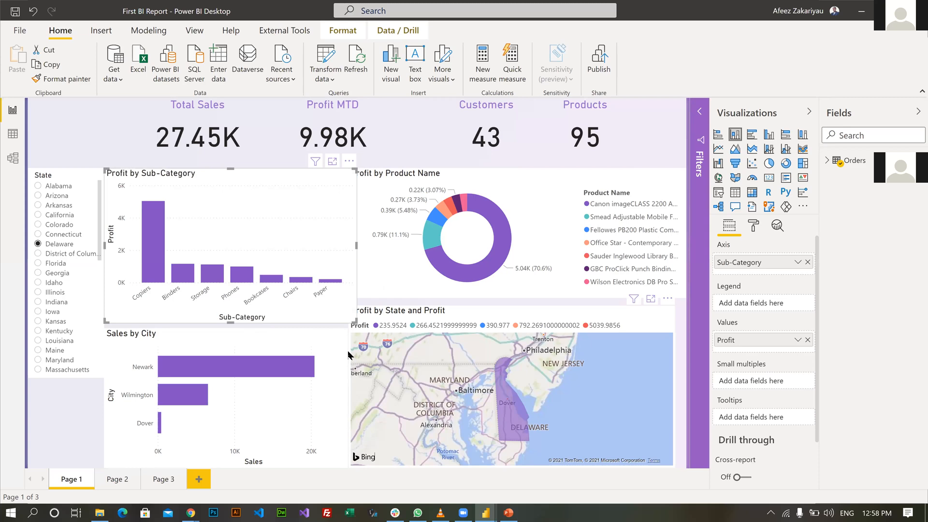
{"action": "left_click", "coordinate": [486, 397]}
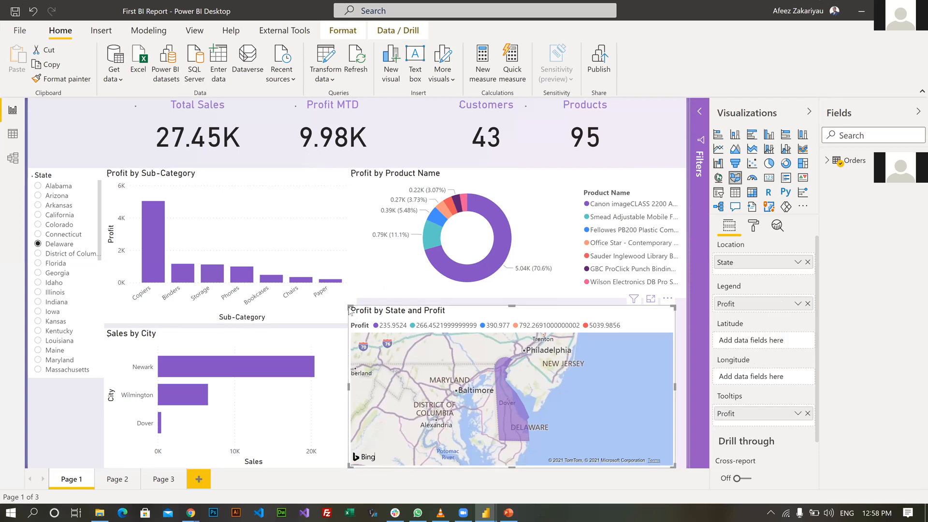
{"action": "left_click_drag", "start_coordinate": [350, 310], "coordinate": [366, 306]}
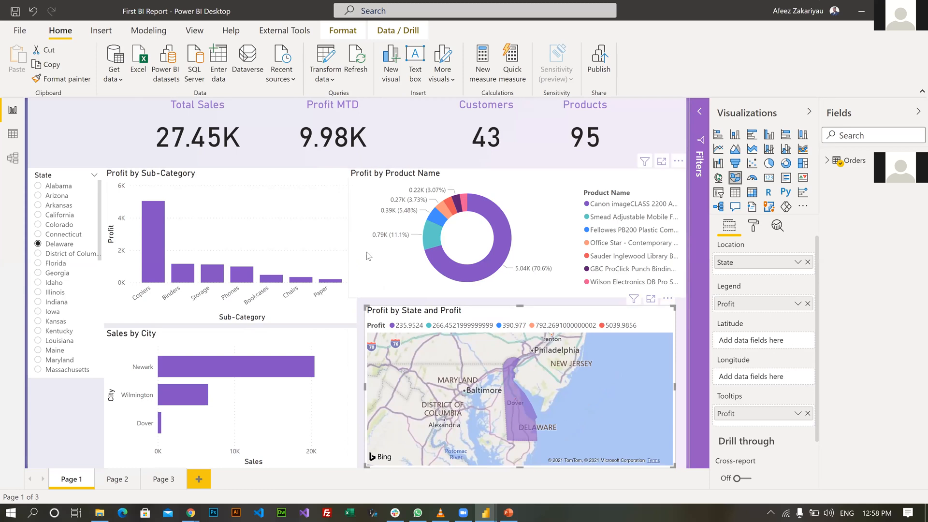
Narrow the Profit by Product Name donut chart from both sides to match the edges of the map below
{"action": "left_click", "coordinate": [353, 232]}
{"action": "mouse_move", "coordinate": [377, 239]}
{"action": "left_mouse_down"}
{"action": "mouse_move", "coordinate": [357, 241]}
{"action": "mouse_move", "coordinate": [365, 245]}
{"action": "left_mouse_up"}
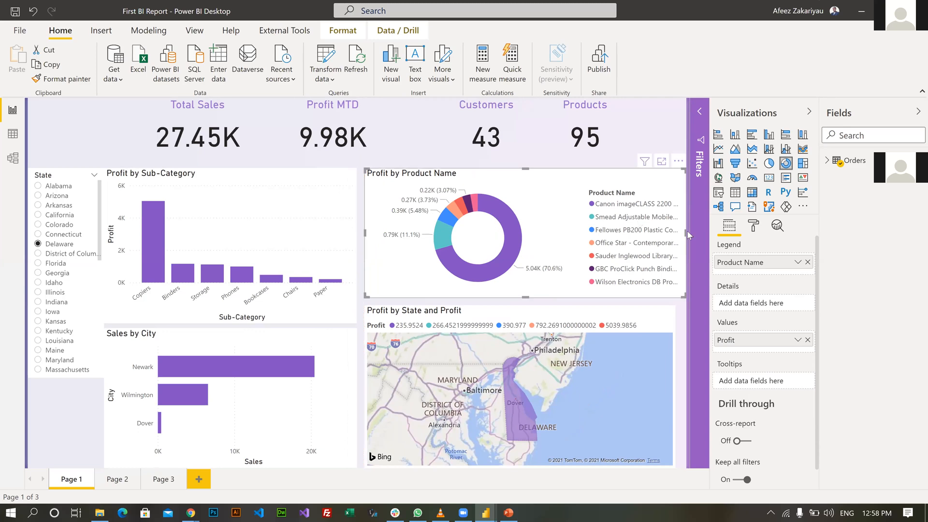
{"action": "left_click_drag", "start_coordinate": [686, 235], "coordinate": [675, 244]}
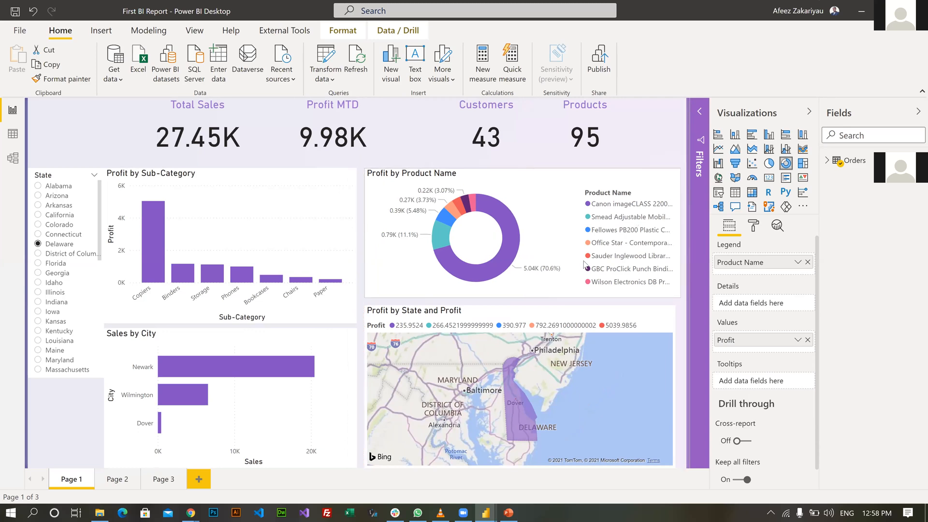
{"action": "left_click", "coordinate": [95, 147]}
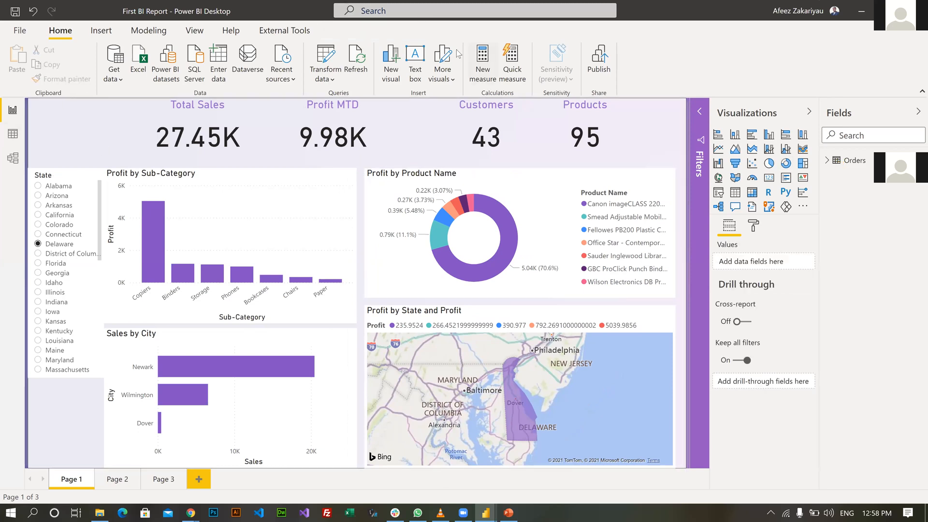
Insert a text box containing the report name Feyi Stores
{"action": "left_click", "coordinate": [101, 30]}
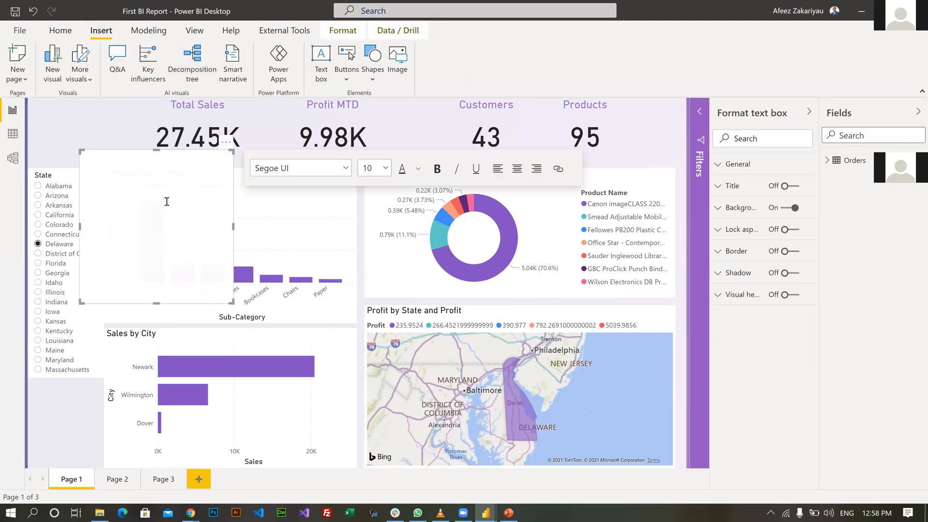
{"action": "left_click", "coordinate": [152, 197]}
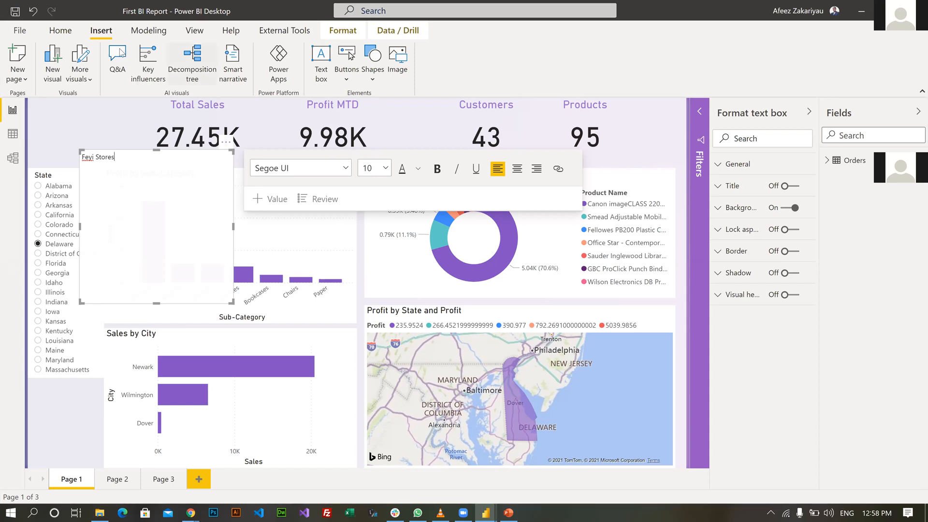
{"action": "left_click", "coordinate": [380, 169]}
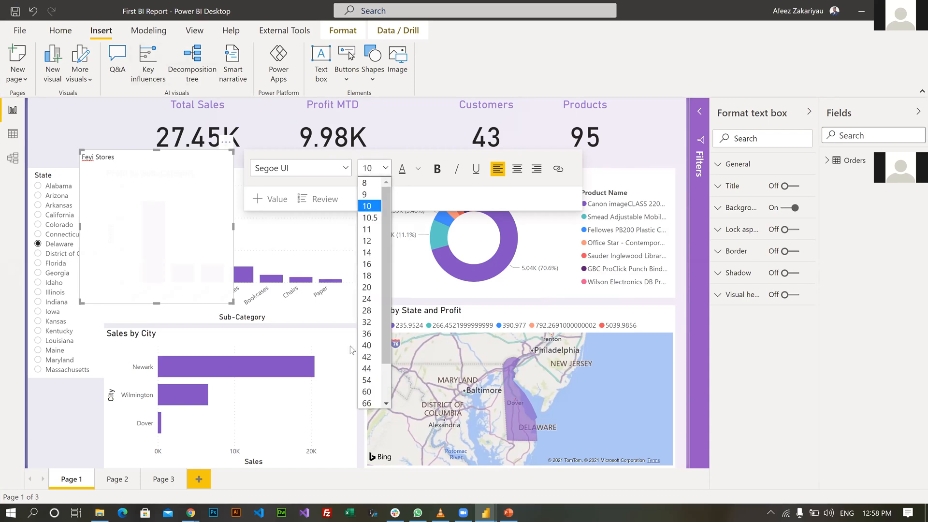
{"action": "left_click", "coordinate": [371, 345]}
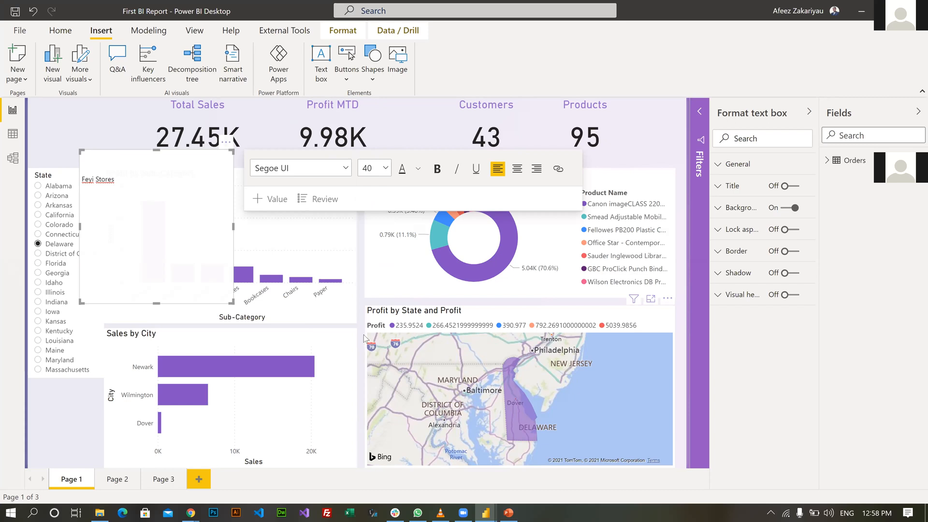
{"action": "left_click_drag", "start_coordinate": [92, 182], "coordinate": [65, 191]}
{"action": "left_click", "coordinate": [146, 172]}
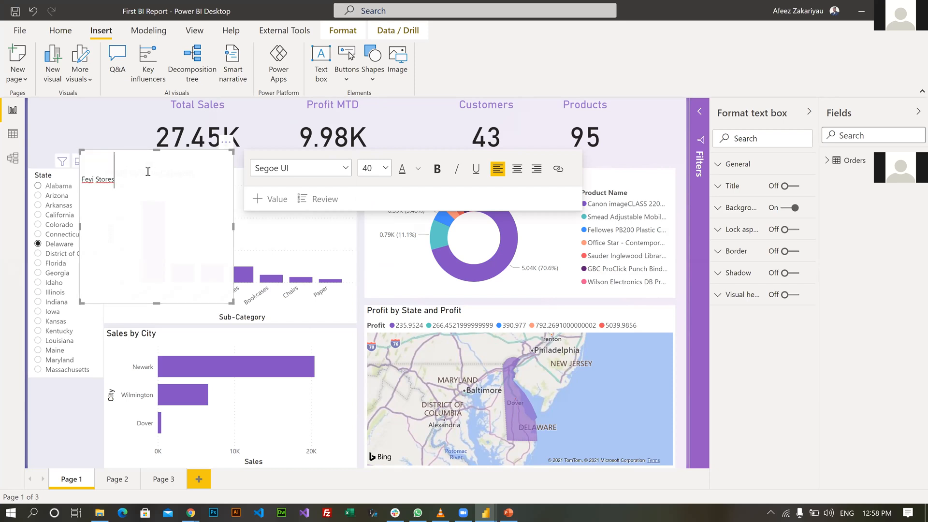
{"action": "left_click", "coordinate": [99, 177]}
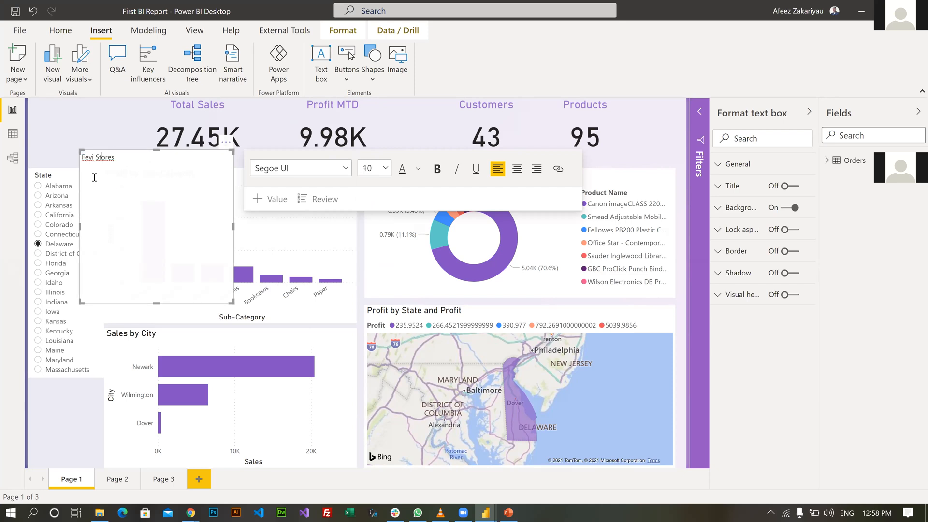
Set the size of the whole Feyi Stores text to 42
{"action": "triple_click", "coordinate": [109, 158]}
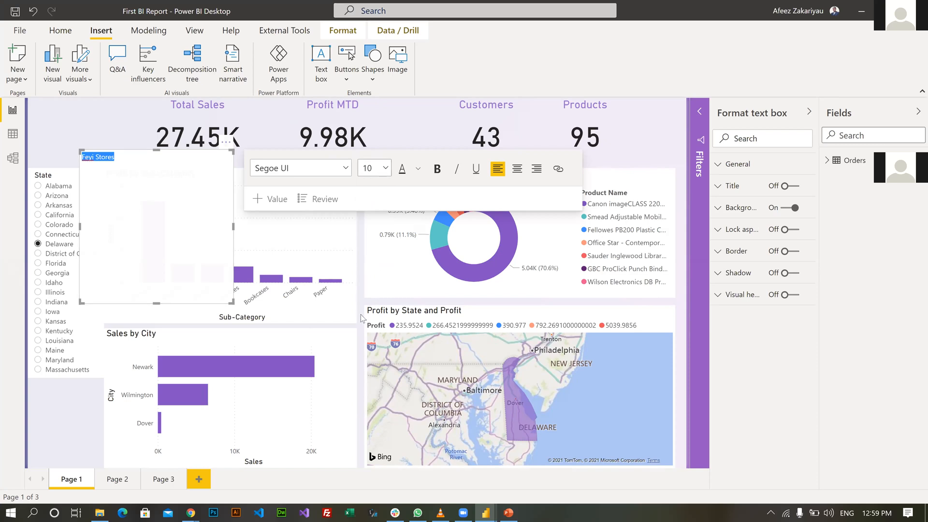
{"action": "left_click", "coordinate": [385, 168]}
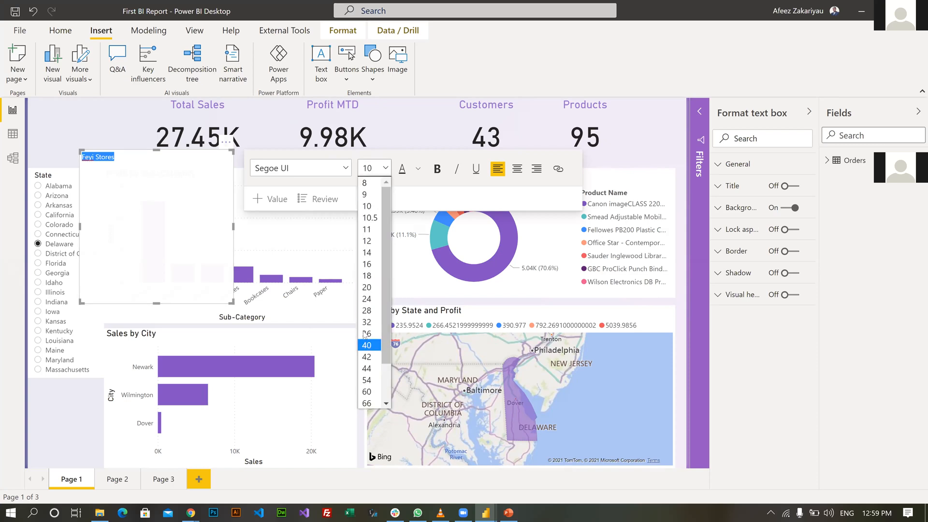
{"action": "left_click", "coordinate": [365, 358]}
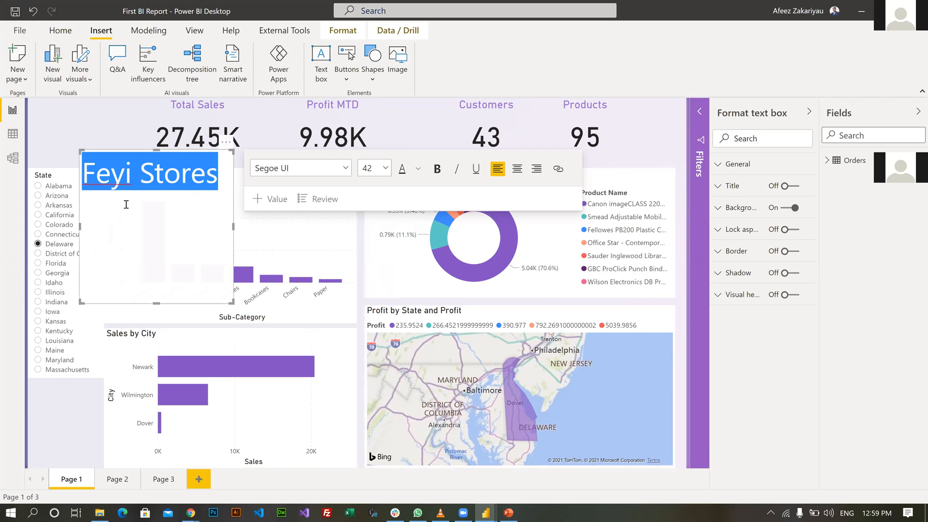
Format the Feyi Stores text as centred, bold Tahoma in dark purple
{"action": "left_click_drag", "start_coordinate": [164, 220], "coordinate": [91, 161]}
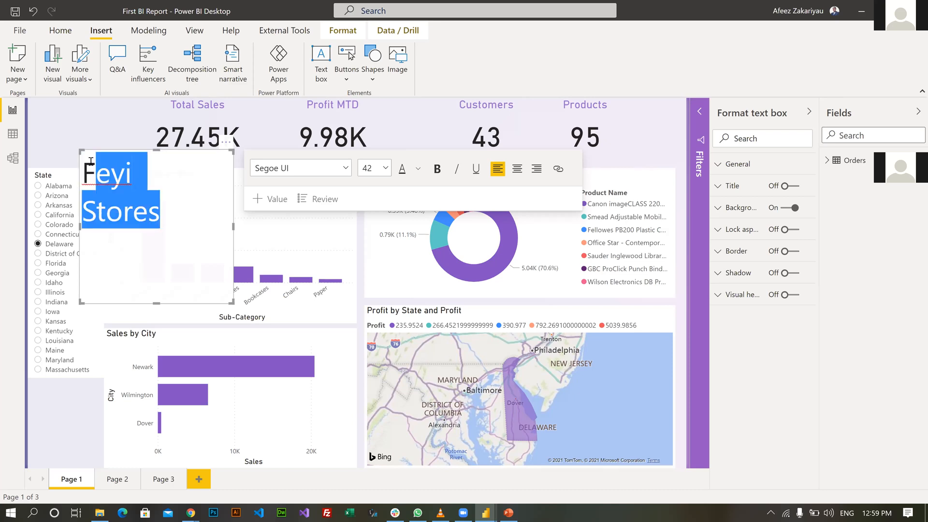
{"action": "left_click", "coordinate": [516, 169]}
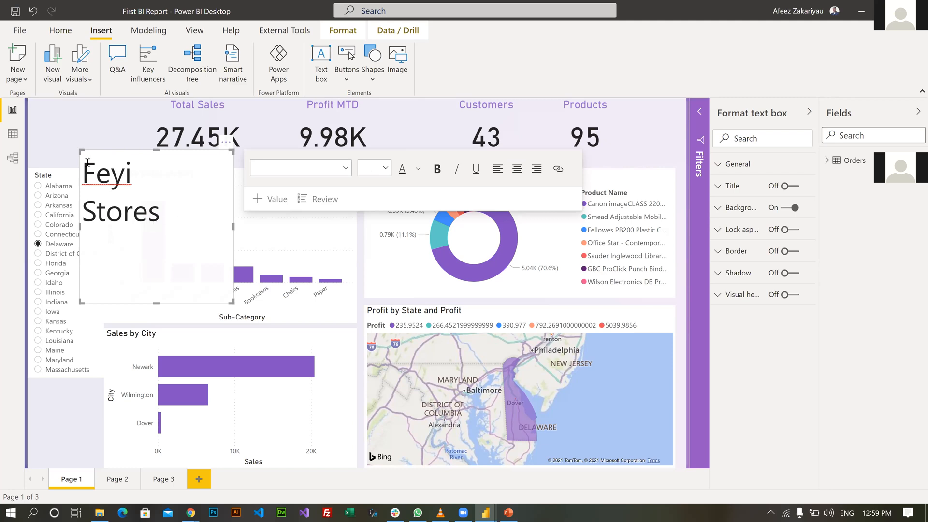
{"action": "left_click", "coordinate": [210, 168]}
{"action": "left_click", "coordinate": [518, 170]}
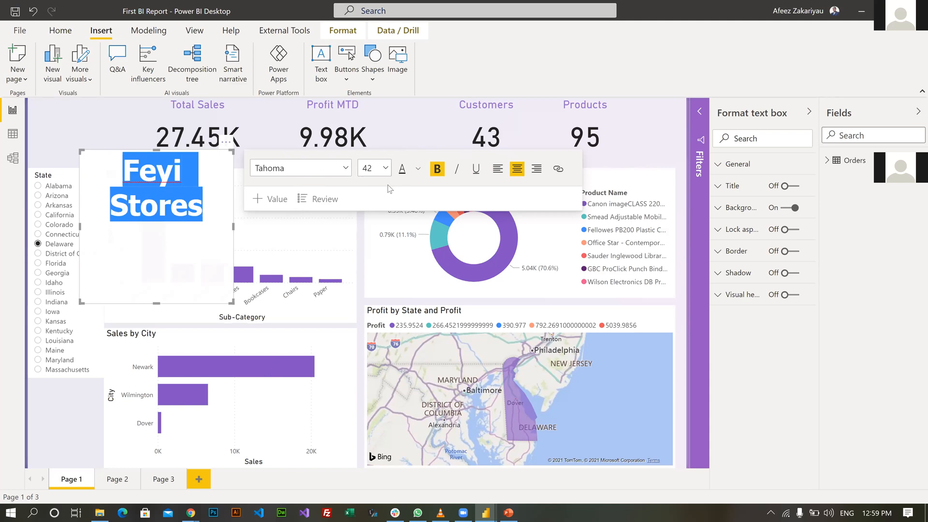
{"action": "left_click", "coordinate": [419, 170]}
Shrink the Feyi Stores text box around its two lines and place it beside the Total Sales card, above the State slicer
{"action": "left_click", "coordinate": [85, 128]}
{"action": "left_click", "coordinate": [179, 220]}
{"action": "left_click_drag", "start_coordinate": [183, 225], "coordinate": [186, 225]}
{"action": "left_click", "coordinate": [144, 155]}
{"action": "left_click_drag", "start_coordinate": [121, 149], "coordinate": [77, 95]}
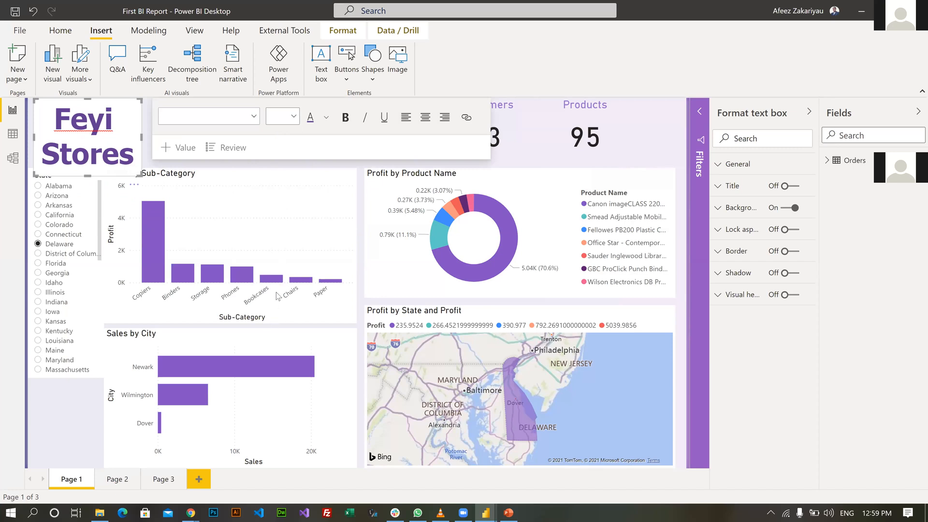
Reduce the whole Feyi Stores text to size 36
{"action": "left_click", "coordinate": [102, 154]}
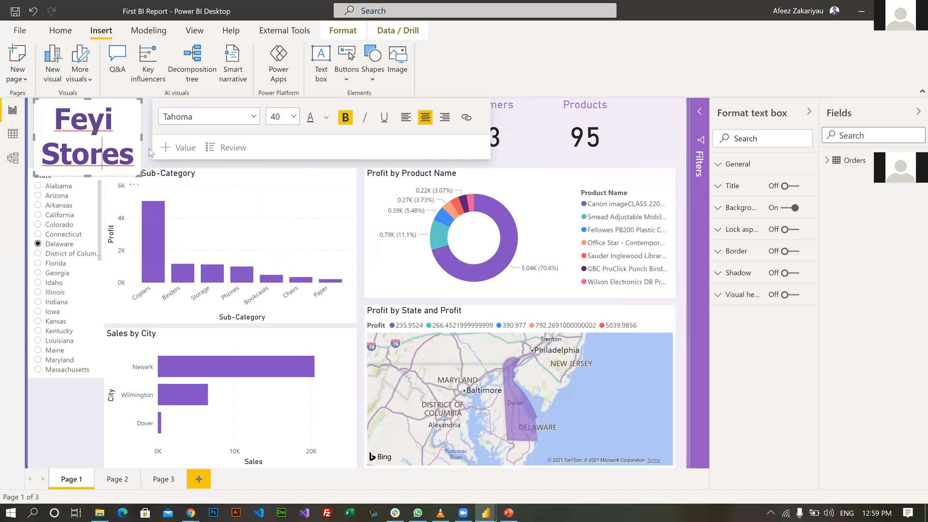
{"action": "left_click", "coordinate": [130, 121]}
{"action": "left_click", "coordinate": [135, 122]}
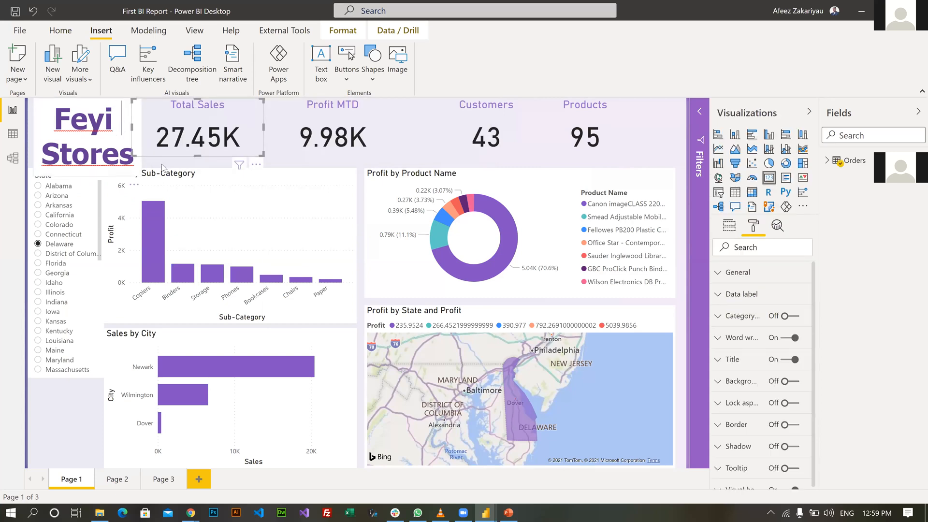
{"action": "key", "text": "ctrl+a"}
{"action": "left_click", "coordinate": [293, 118]}
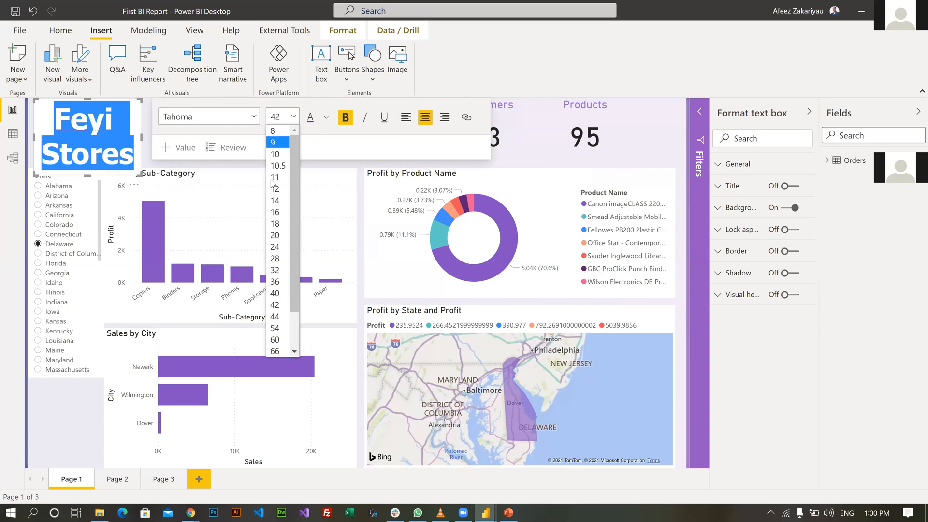
{"action": "left_click", "coordinate": [279, 280]}
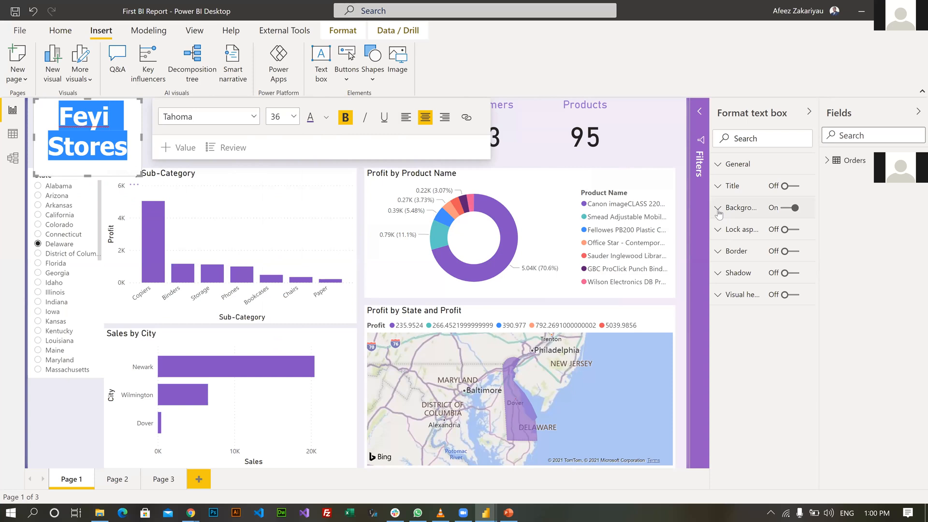
Turn off the background of the Feyi Stores text box
{"action": "left_click", "coordinate": [140, 127]}
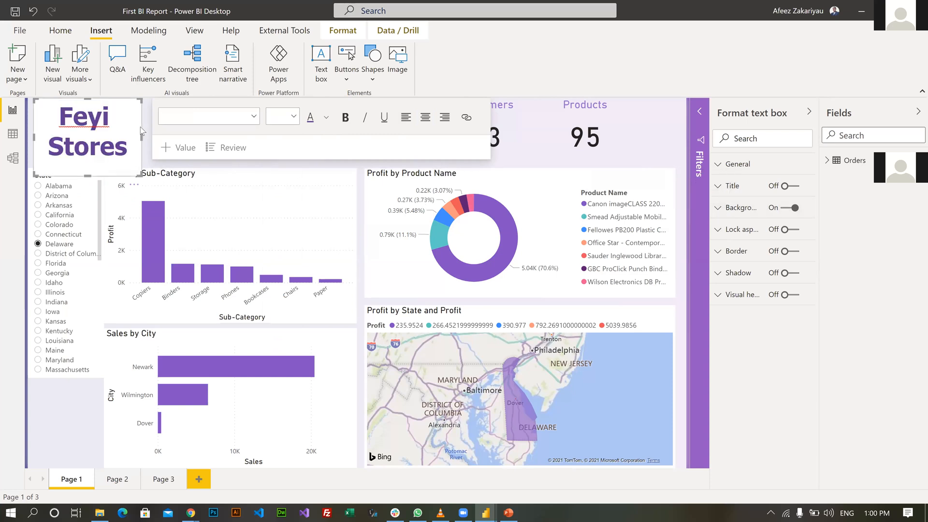
{"action": "left_click", "coordinate": [730, 208]}
{"action": "left_click", "coordinate": [787, 207]}
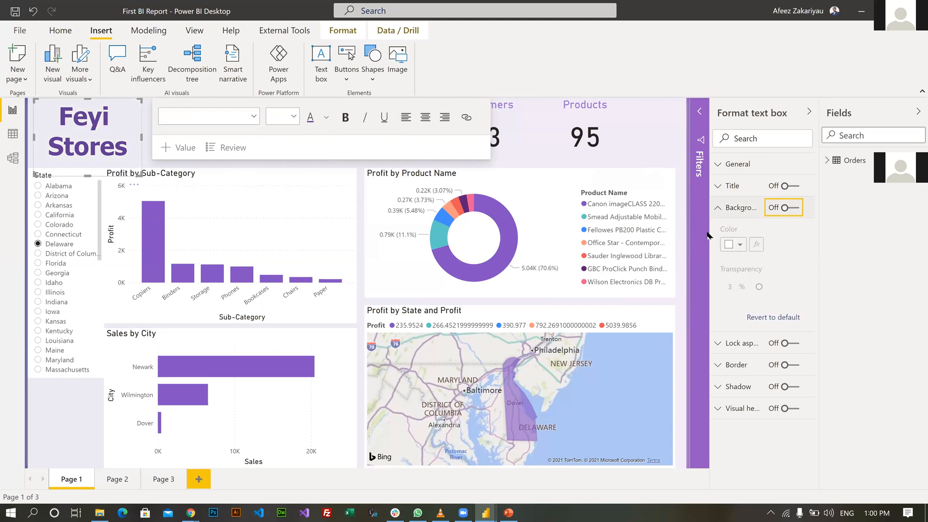
{"action": "left_click", "coordinate": [208, 130]}
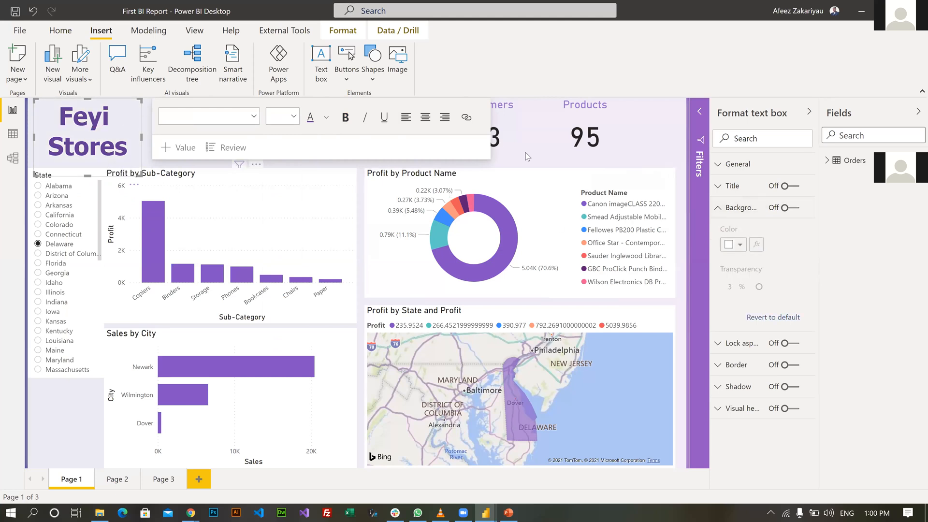
{"action": "left_click", "coordinate": [127, 108]}
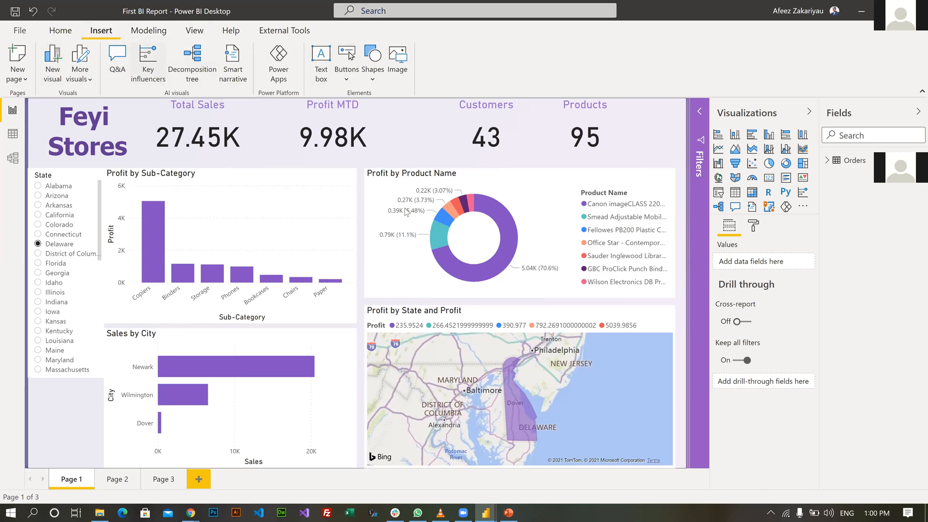
Insert a line shape, flatten its frame and stretch it below the cards from the Total Sales card to the page's right edge
{"action": "left_click", "coordinate": [373, 63]}
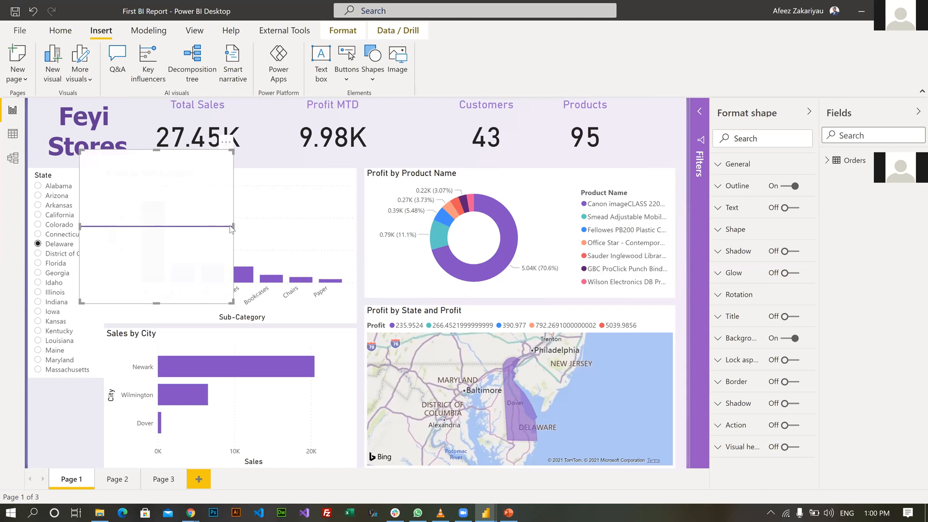
{"action": "left_click_drag", "start_coordinate": [168, 193], "coordinate": [235, 130]}
{"action": "left_click_drag", "start_coordinate": [232, 252], "coordinate": [220, 166]}
{"action": "left_click_drag", "start_coordinate": [284, 159], "coordinate": [682, 156]}
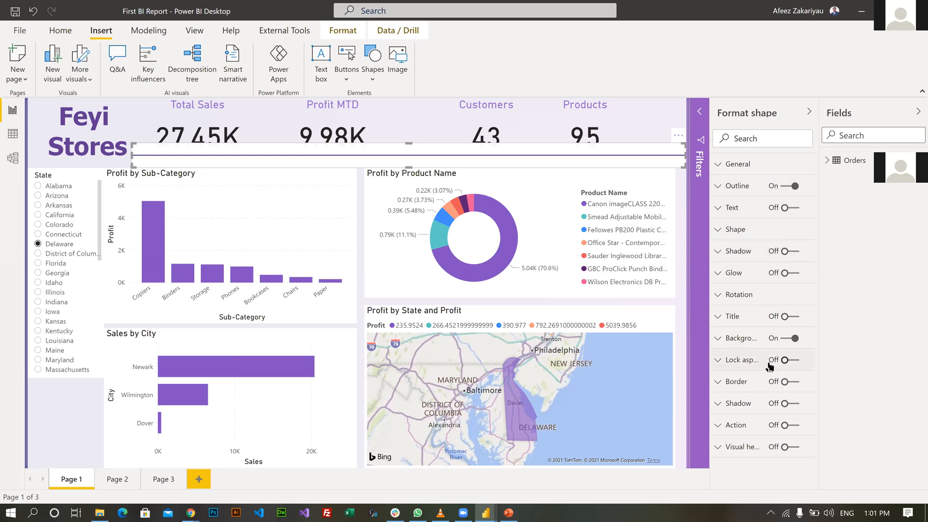
Turn off the line's background, lower it to just below the cards and extend it to the page's left edge
{"action": "left_click", "coordinate": [785, 339]}
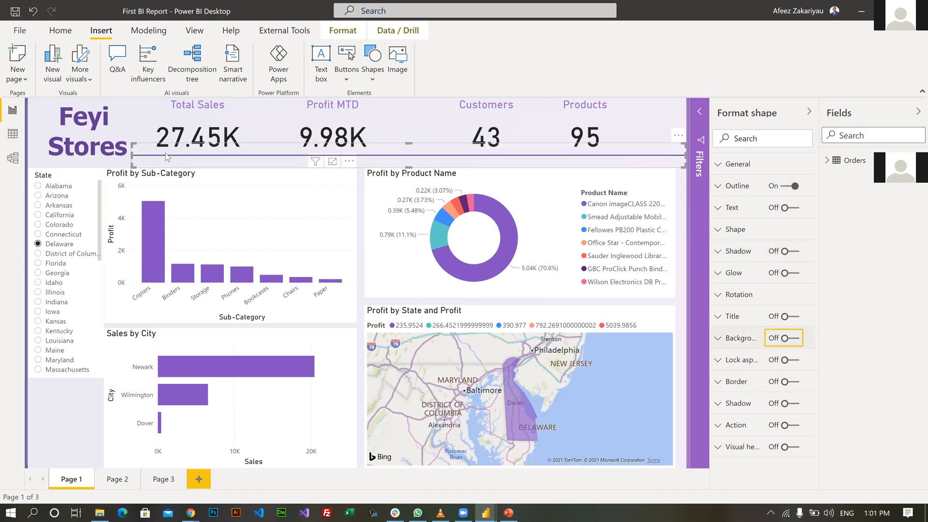
{"action": "left_click_drag", "start_coordinate": [408, 144], "coordinate": [406, 156]}
{"action": "left_click_drag", "start_coordinate": [132, 162], "coordinate": [28, 176]}
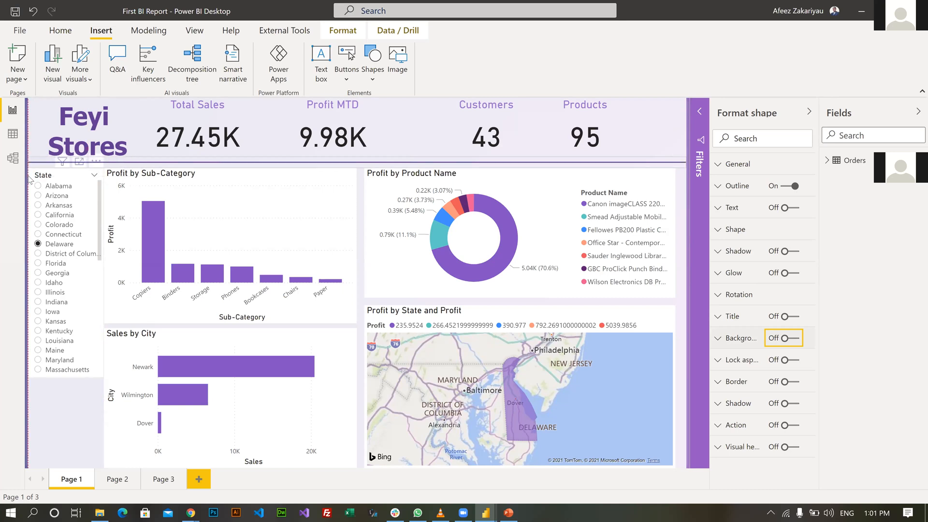
Insert the customer icon picture cus from the images folder into the report page
{"action": "left_click", "coordinate": [641, 125]}
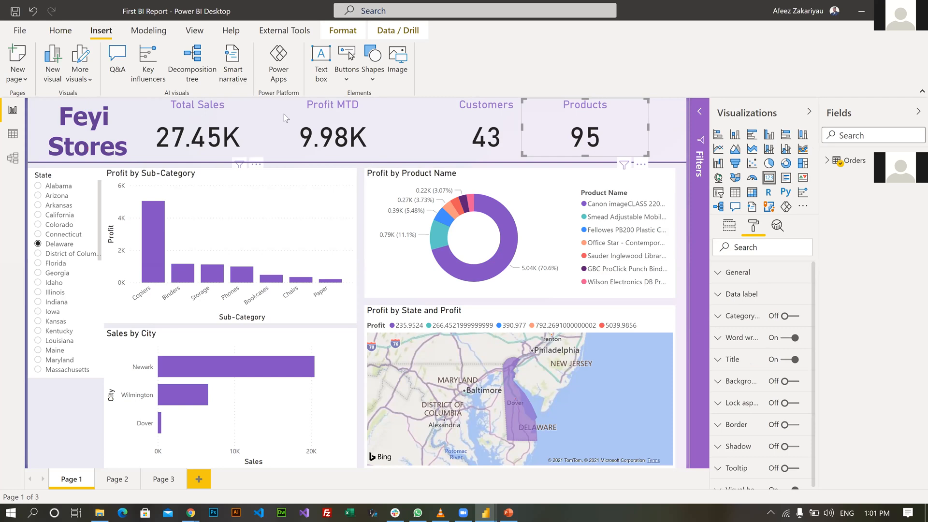
{"action": "left_click", "coordinate": [435, 108]}
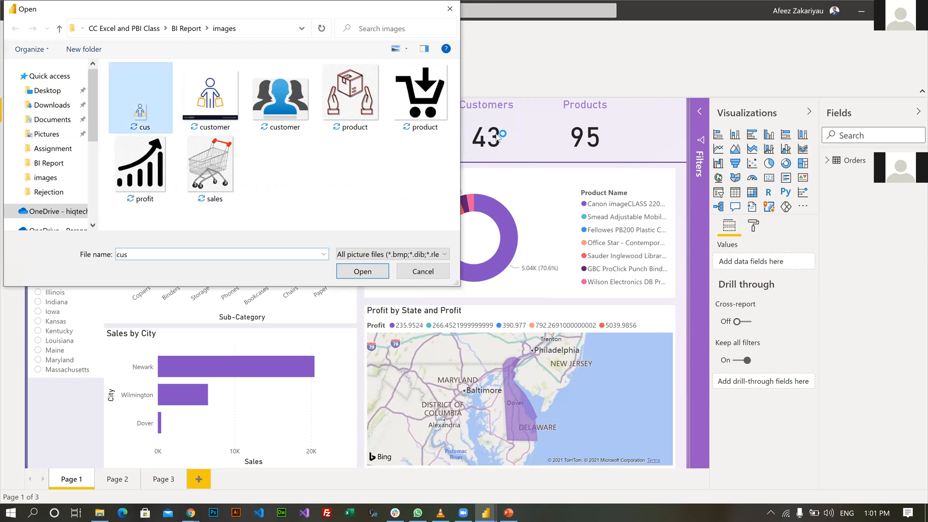
{"action": "left_click", "coordinate": [362, 271]}
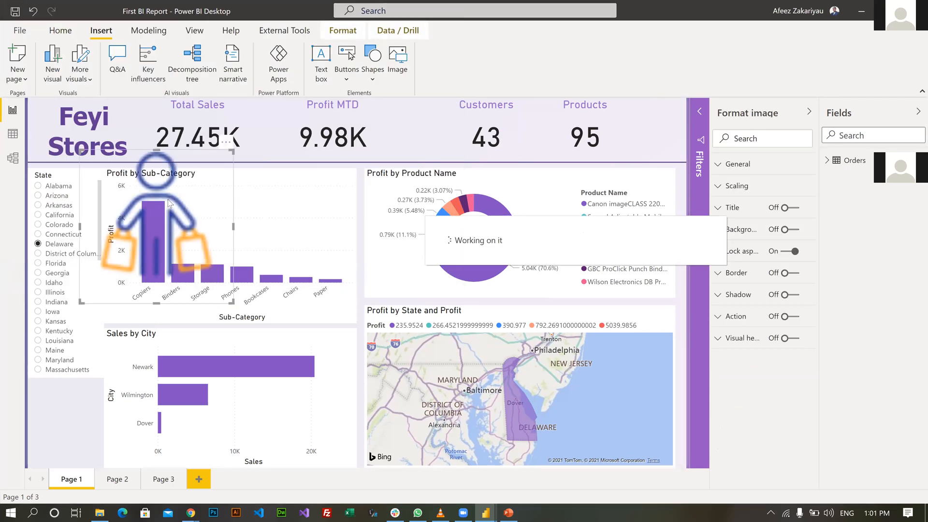
Shrink the customer icon and place it just beside the Customers card's value above the divider line
{"action": "left_click_drag", "start_coordinate": [169, 154], "coordinate": [440, 130]}
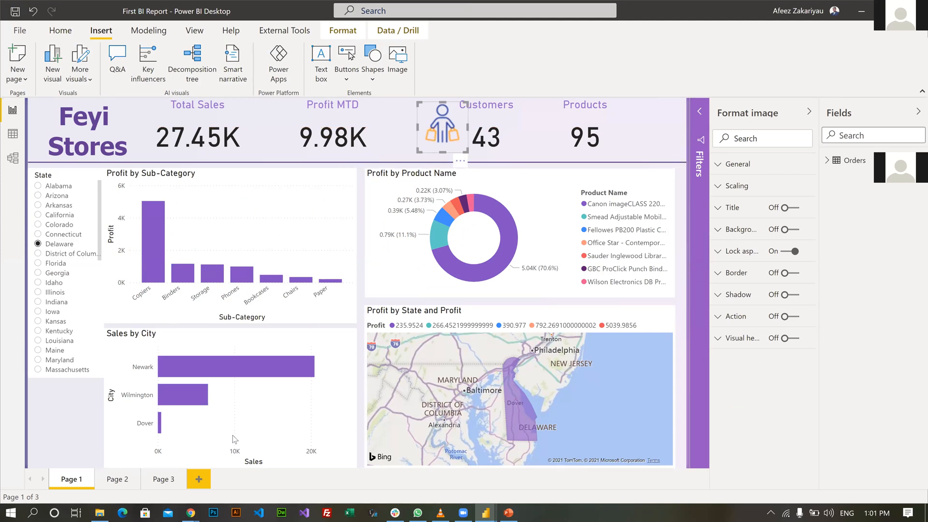
{"action": "left_click", "coordinate": [522, 144]}
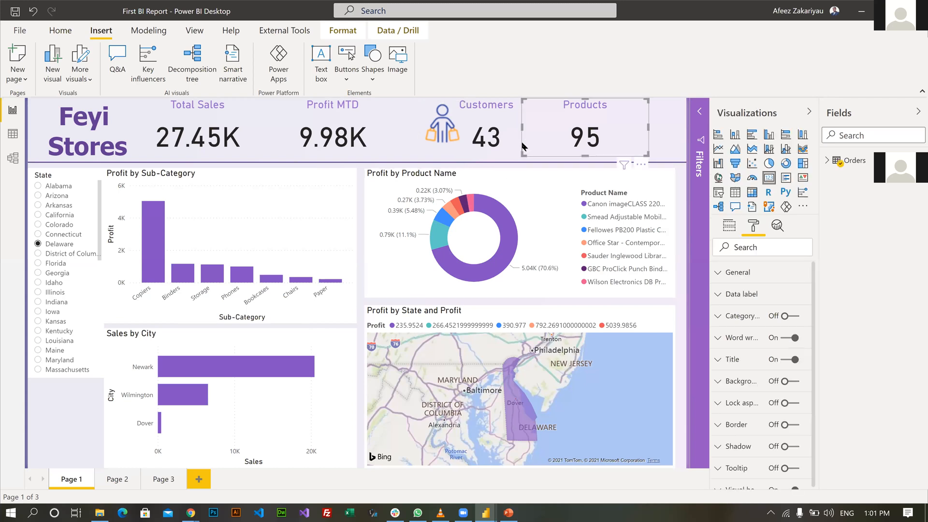
{"action": "left_click", "coordinate": [440, 137]}
{"action": "left_click_drag", "start_coordinate": [440, 138], "coordinate": [442, 141]}
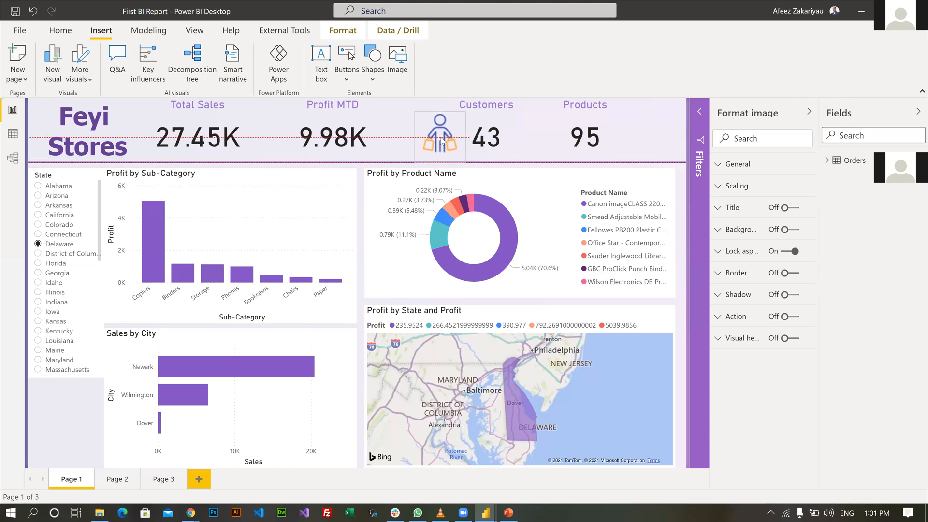
{"action": "left_click", "coordinate": [527, 137]}
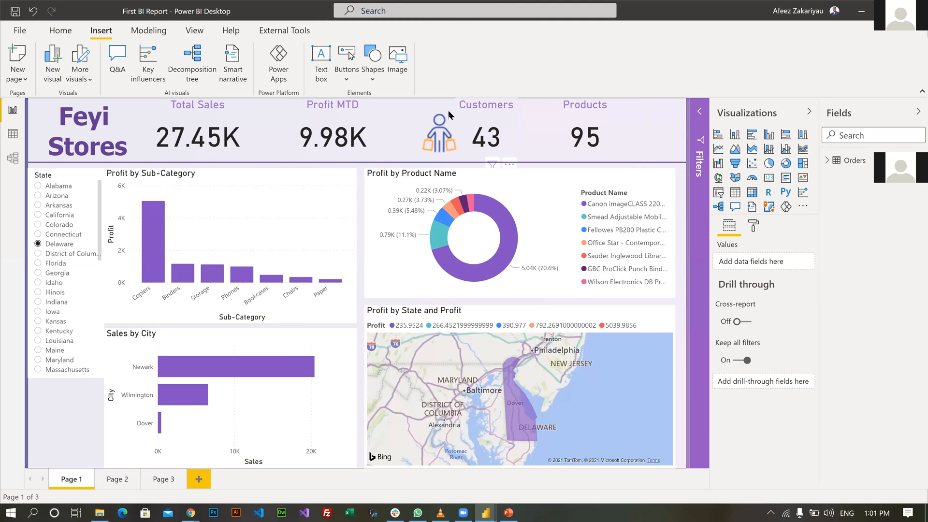
Widen the Customers card toward the Profit MTD card and reposition the customer icon beside the card's value
{"action": "left_click", "coordinate": [486, 118]}
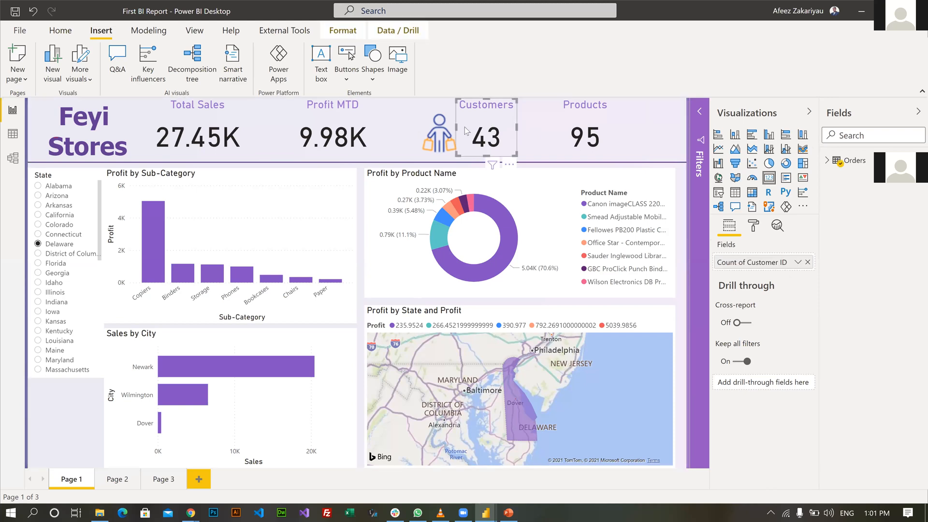
{"action": "left_click", "coordinate": [440, 126]}
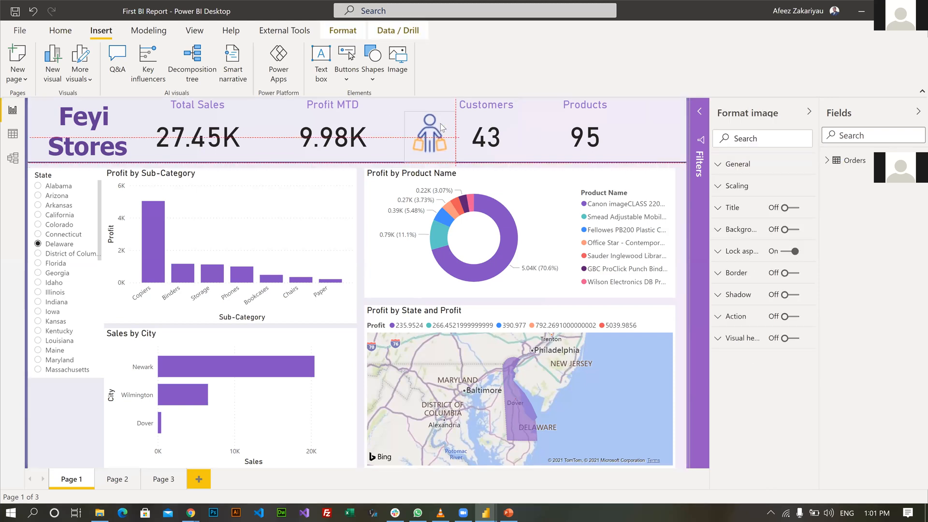
{"action": "left_click", "coordinate": [480, 132]}
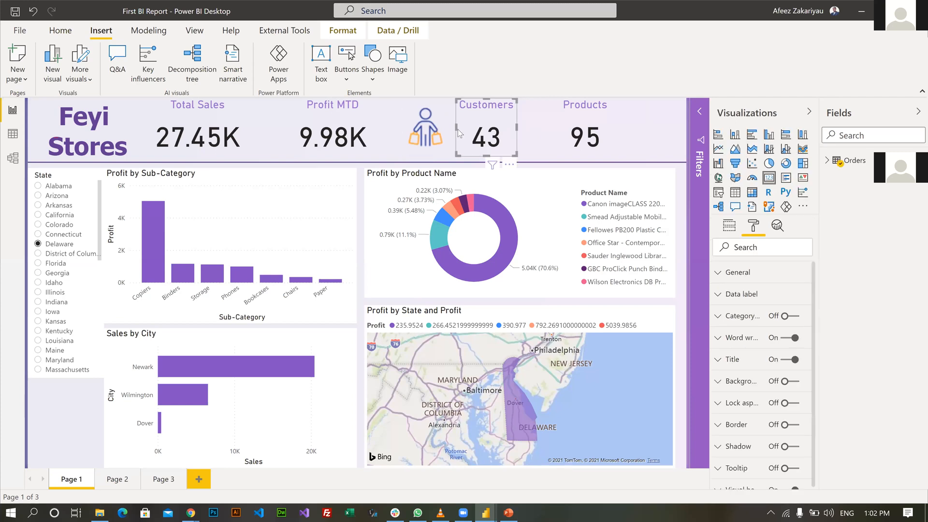
{"action": "left_click_drag", "start_coordinate": [456, 131], "coordinate": [417, 129]}
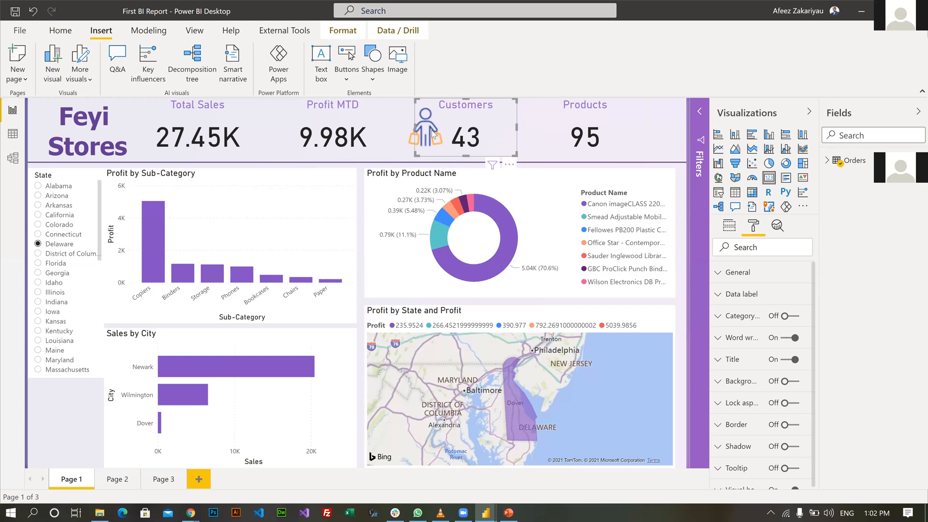
{"action": "left_click", "coordinate": [414, 138]}
{"action": "left_click_drag", "start_coordinate": [418, 139], "coordinate": [418, 141]}
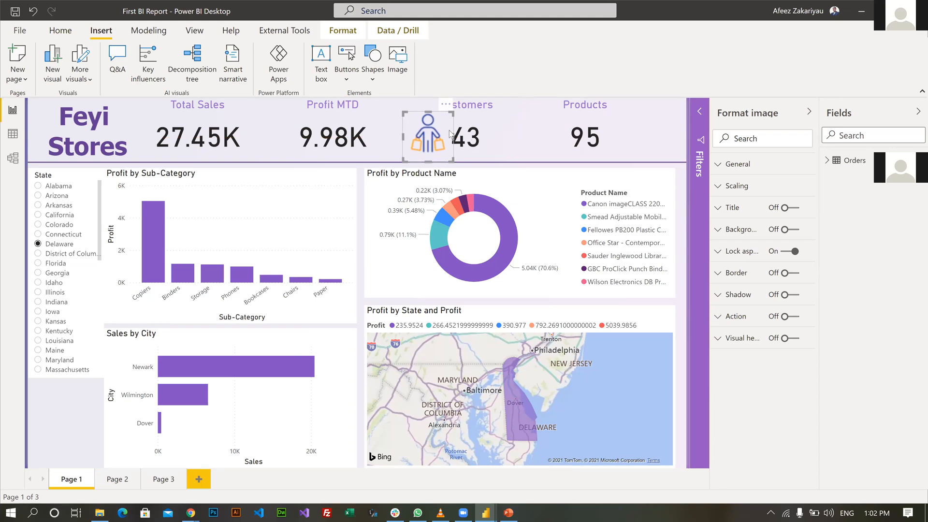
{"action": "left_click", "coordinate": [528, 138]}
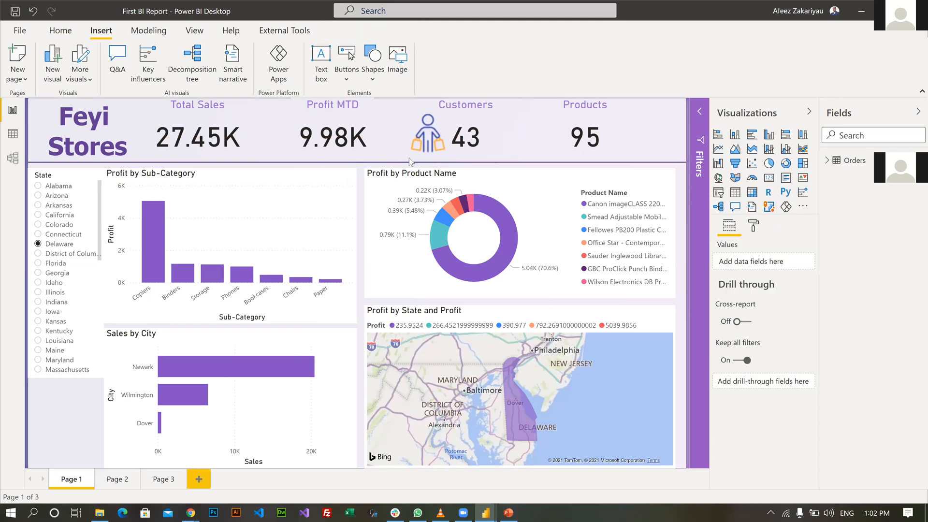
Insert the shopping cart product picture from the images folder, shrink it and place it beside the Products card's value
{"action": "left_click", "coordinate": [398, 63]}
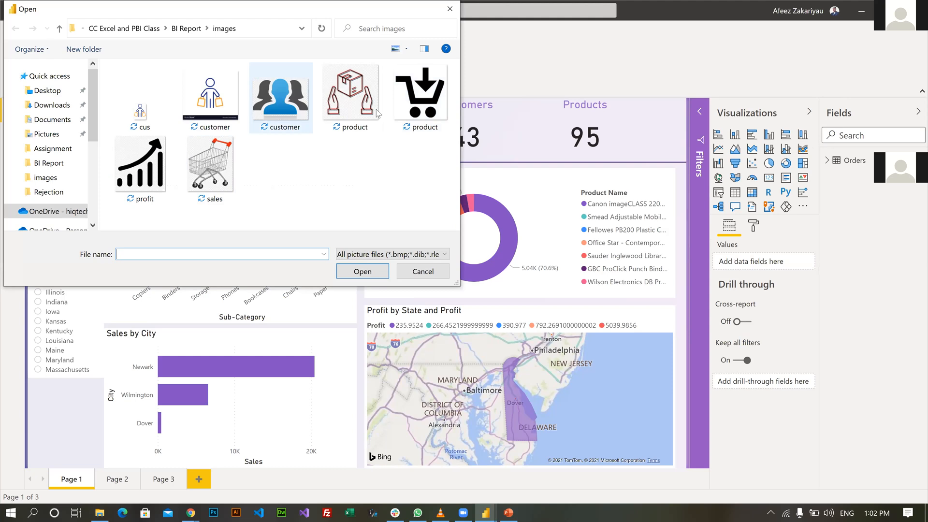
{"action": "double_click", "coordinate": [421, 97]}
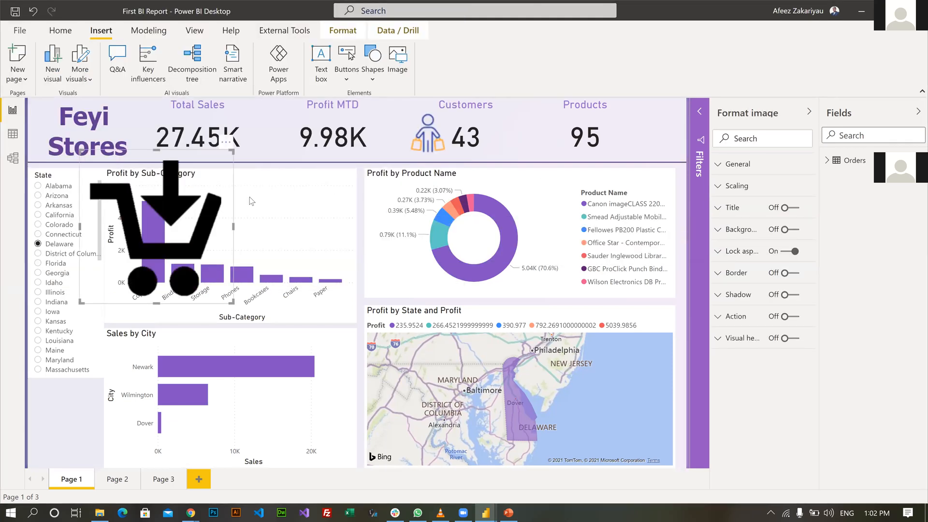
{"action": "left_click_drag", "start_coordinate": [182, 193], "coordinate": [553, 142]}
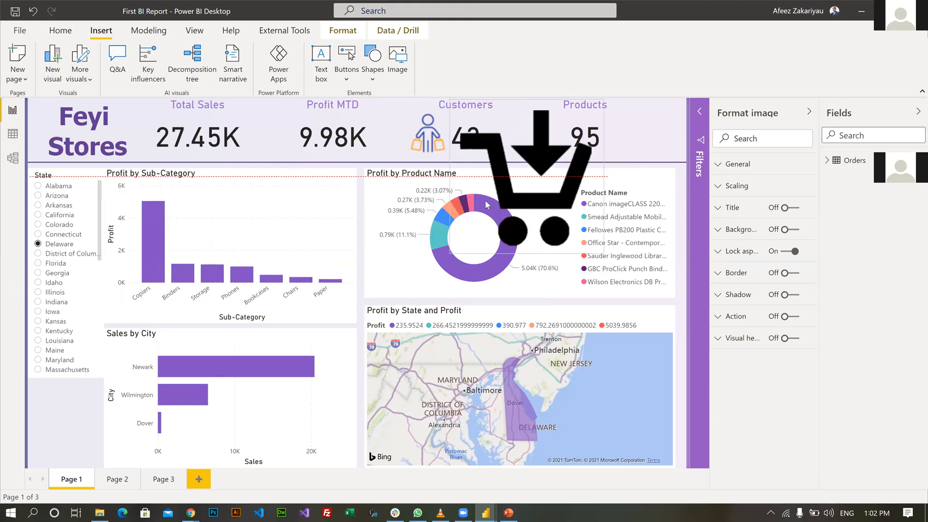
{"action": "left_click_drag", "start_coordinate": [602, 101], "coordinate": [542, 136]}
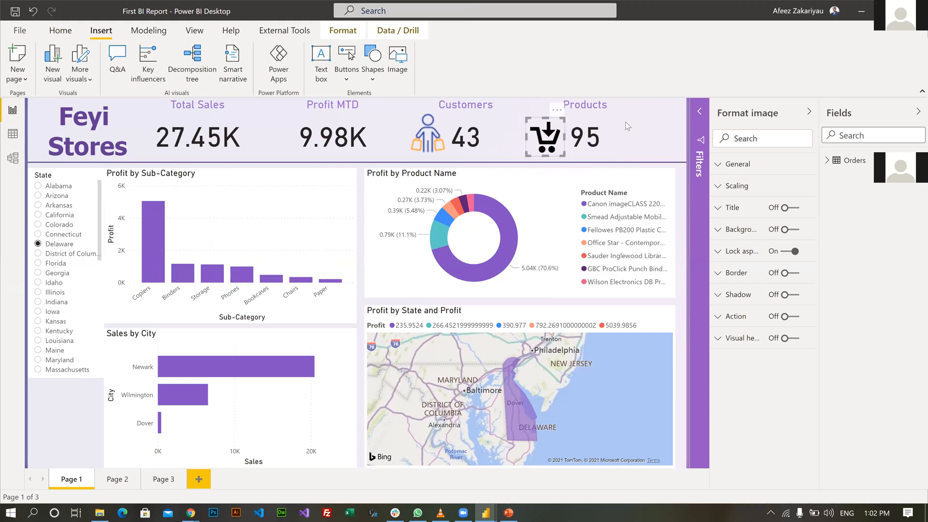
{"action": "left_click", "coordinate": [569, 106]}
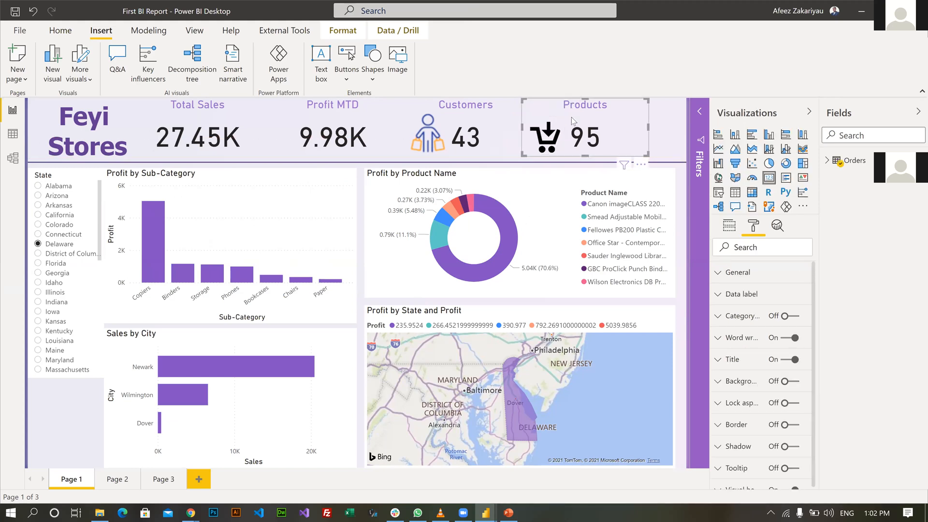
{"action": "left_click", "coordinate": [663, 126]}
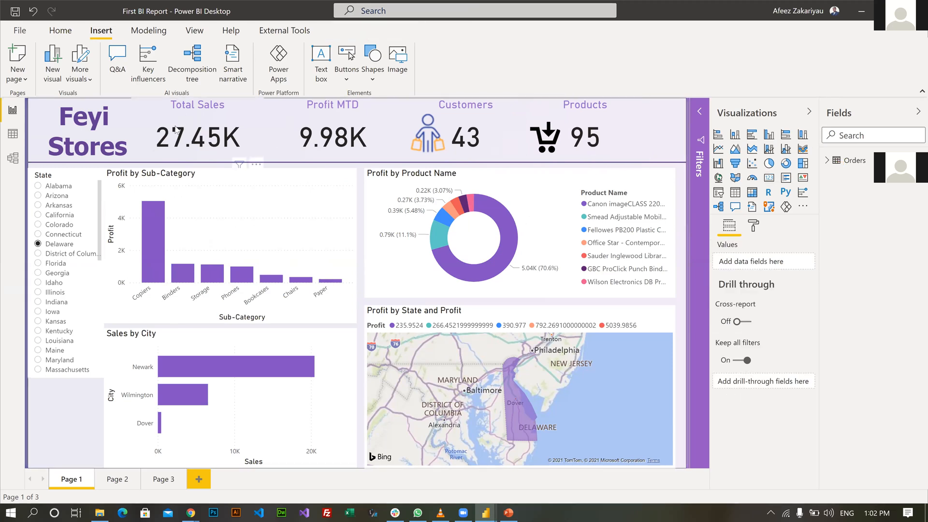
Narrow the Total Sales card from its left edge and extend the Profit MTD card's left edge toward it
{"action": "left_click", "coordinate": [140, 126]}
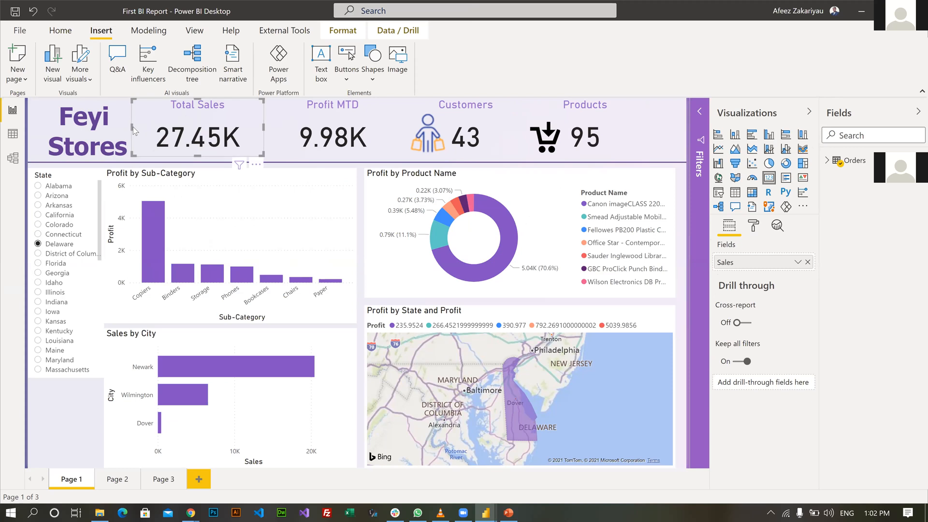
{"action": "left_click_drag", "start_coordinate": [138, 127], "coordinate": [168, 126]}
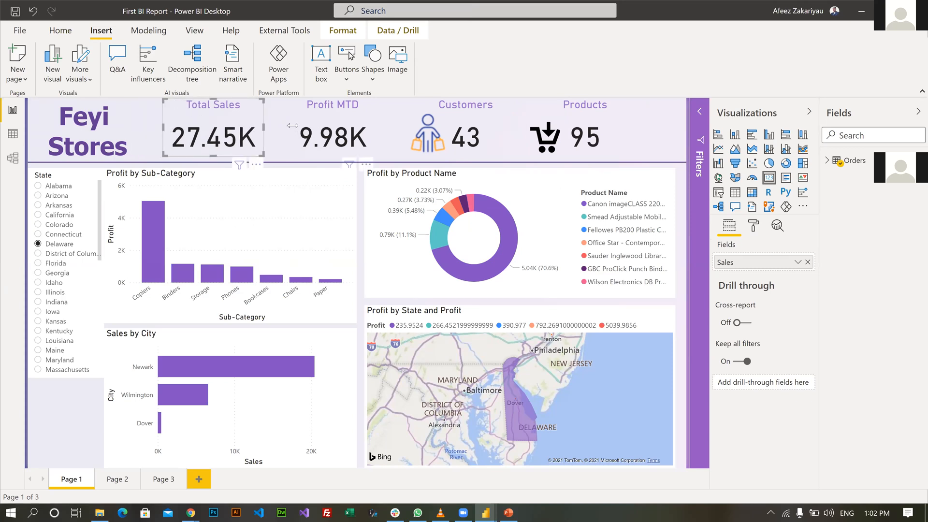
{"action": "left_click_drag", "start_coordinate": [283, 129], "coordinate": [277, 133]}
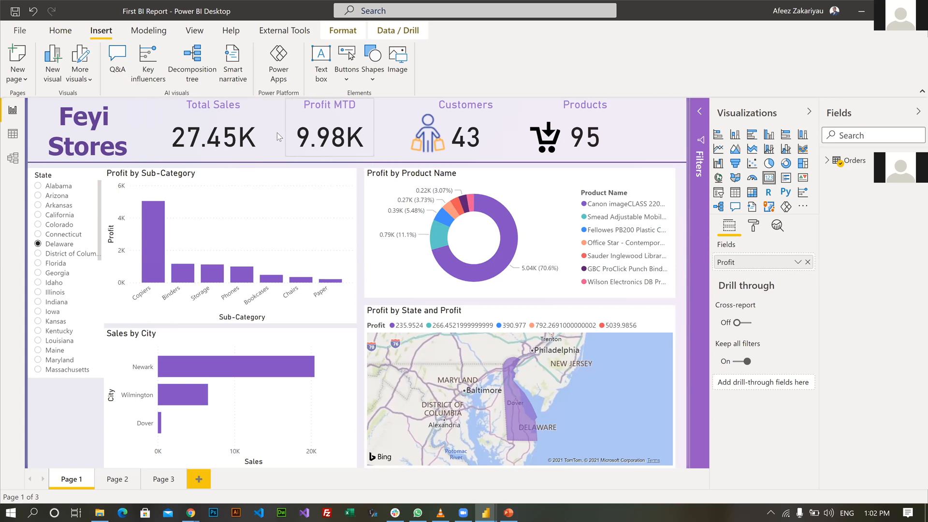
Turn on the Profit MTD card's border with a dark purple color and a 5 px radius
{"action": "left_click", "coordinate": [753, 225]}
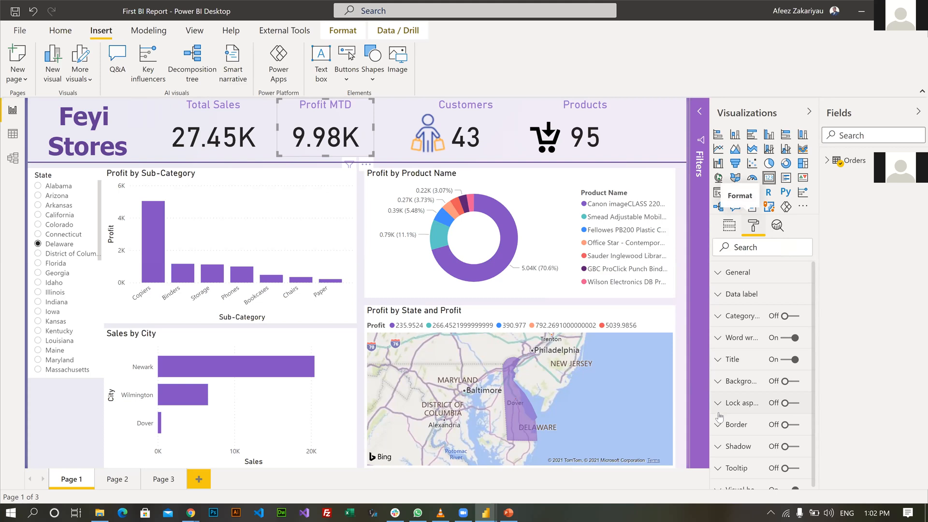
{"action": "left_click", "coordinate": [737, 425]}
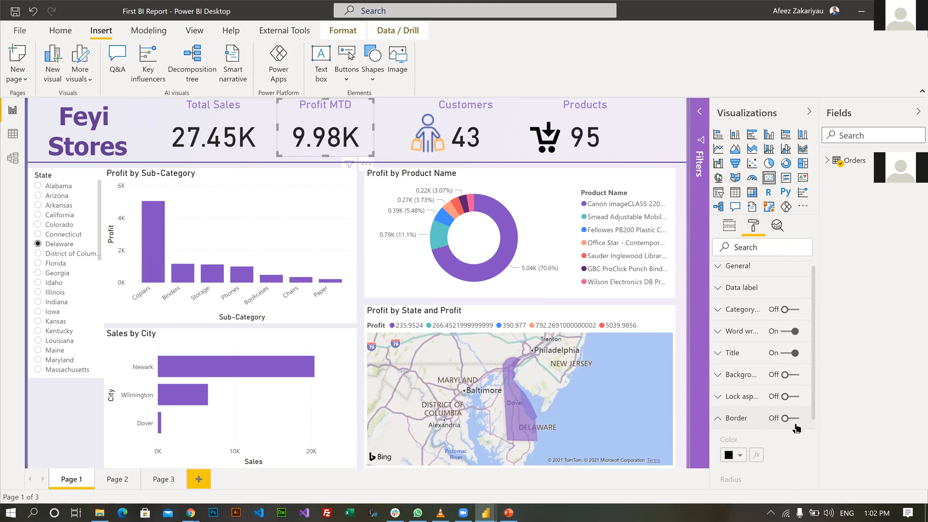
{"action": "left_click", "coordinate": [793, 418]}
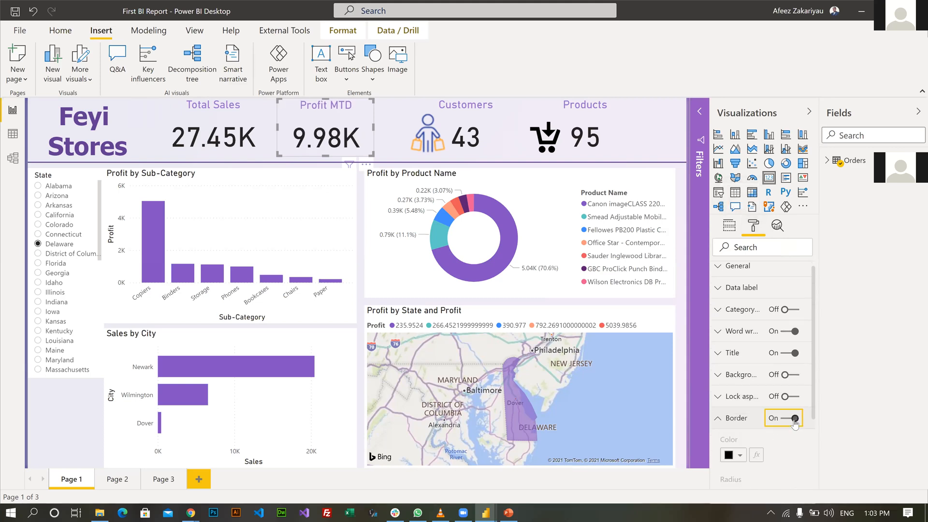
{"action": "scroll", "coordinate": [737, 454], "scroll_direction": "down", "scroll_amount": 3}
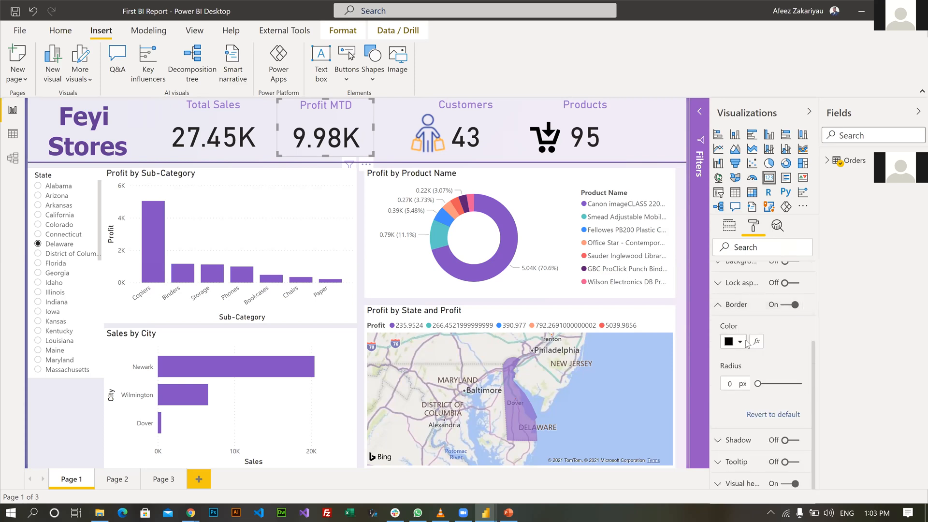
{"action": "left_click", "coordinate": [739, 341]}
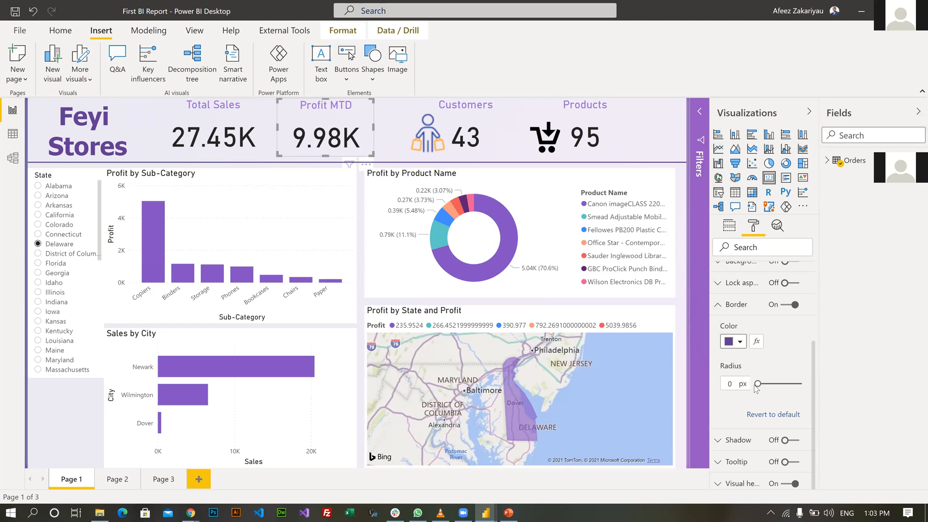
{"action": "left_click_drag", "start_coordinate": [757, 384], "coordinate": [765, 383]}
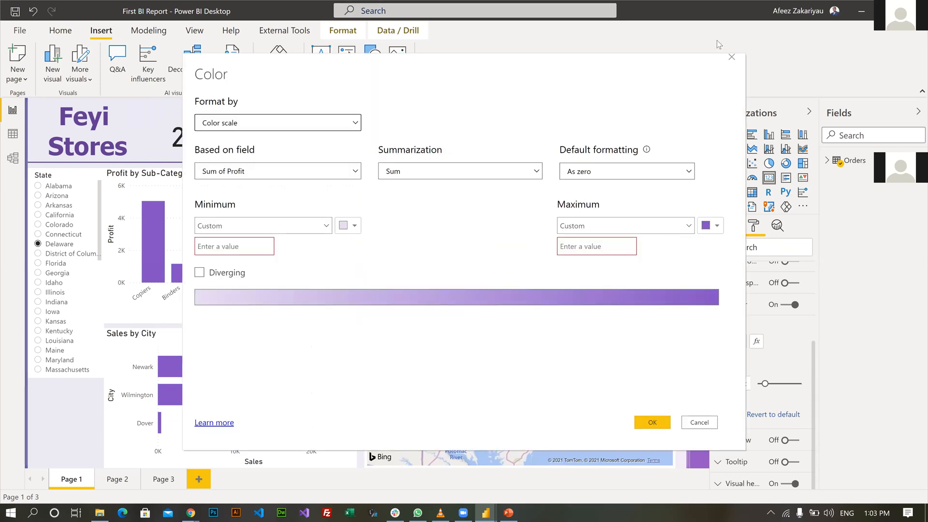
{"action": "left_click", "coordinate": [731, 57]}
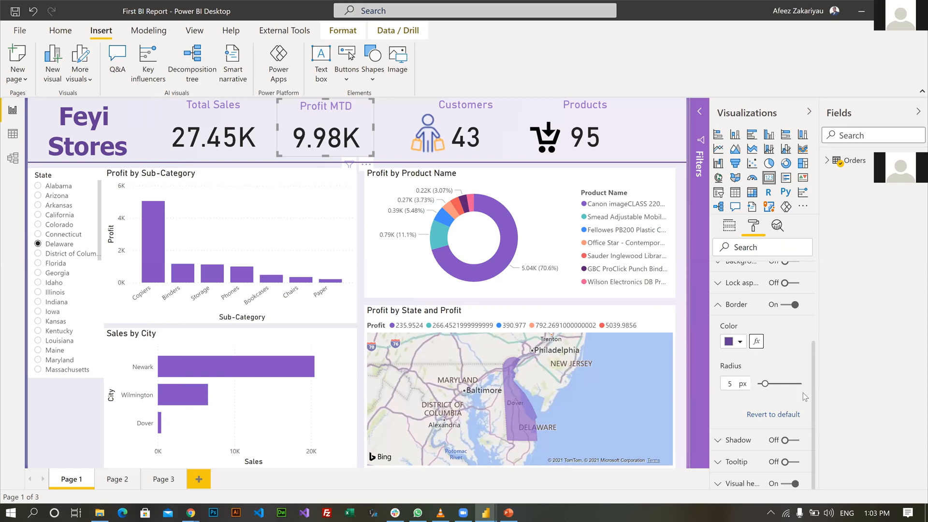
Turn on the shadow of the Profit MTD card
{"action": "left_click", "coordinate": [722, 449]}
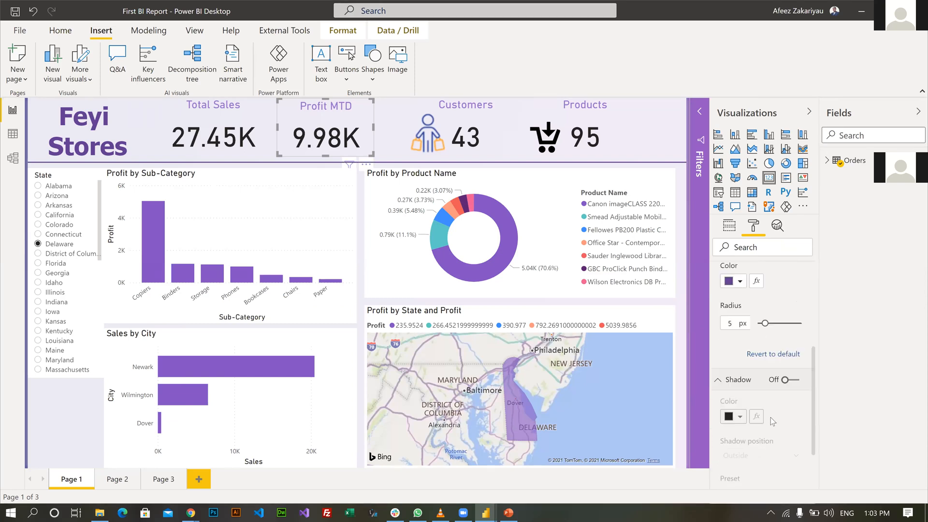
{"action": "left_click", "coordinate": [784, 381]}
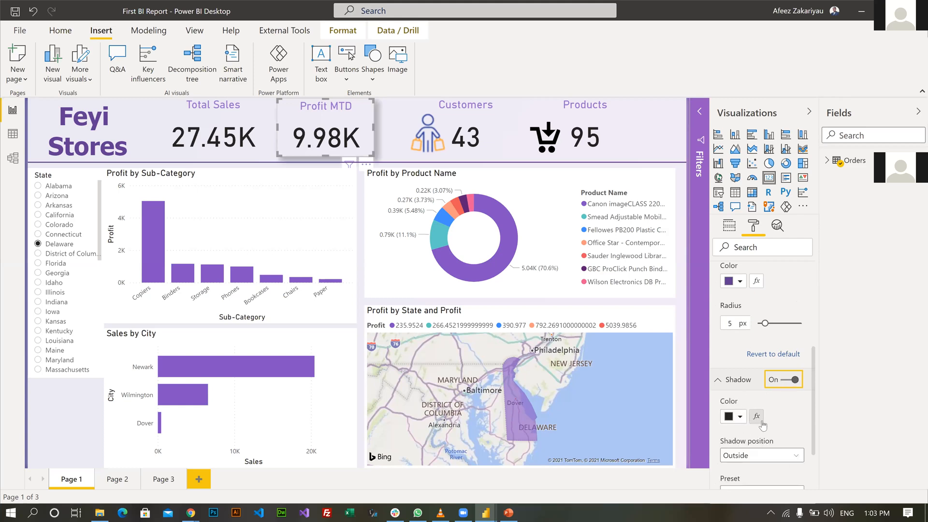
{"action": "scroll", "coordinate": [774, 433], "scroll_direction": "down", "scroll_amount": 3}
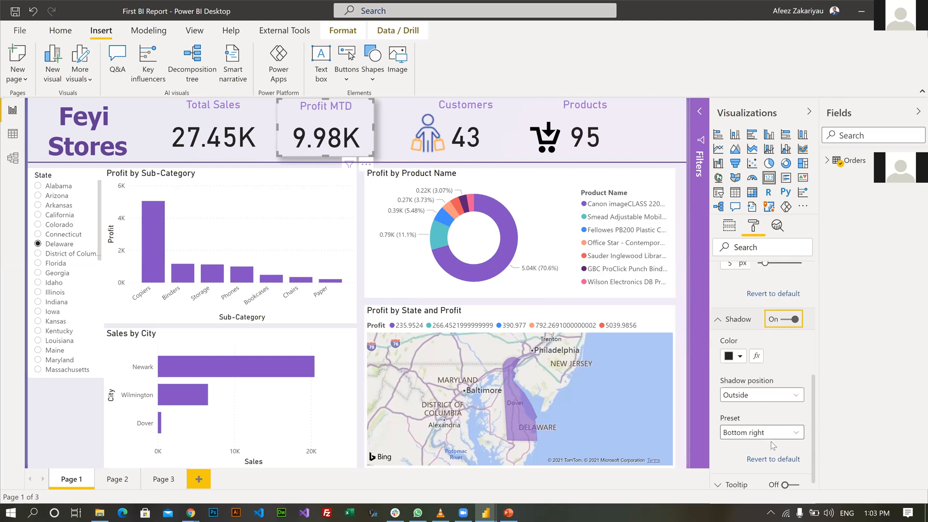
{"action": "scroll", "coordinate": [752, 371], "scroll_direction": "down", "scroll_amount": 1}
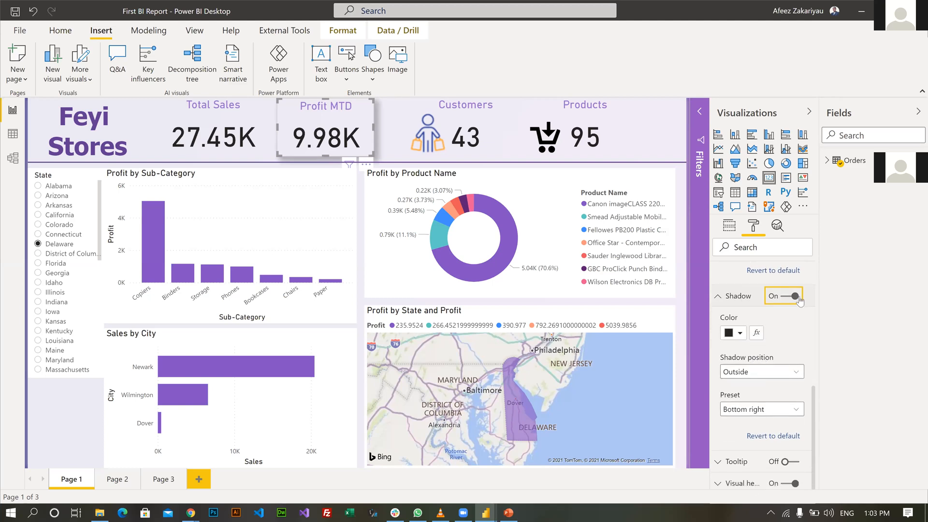
Try the Inside shadow position on the Profit MTD card, return it to Outside and view the shadow presets
{"action": "left_click", "coordinate": [769, 375]}
{"action": "left_click", "coordinate": [769, 377]}
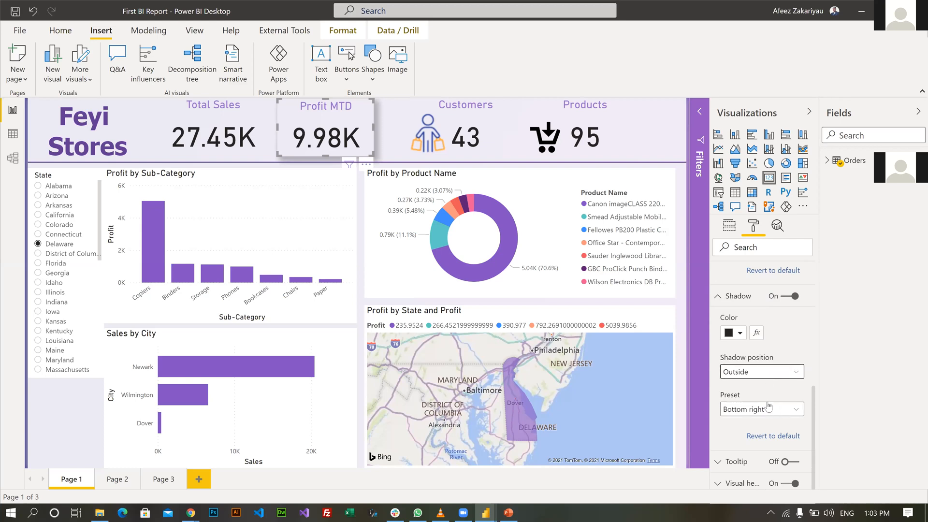
{"action": "left_click", "coordinate": [769, 376]}
{"action": "left_click", "coordinate": [768, 401]}
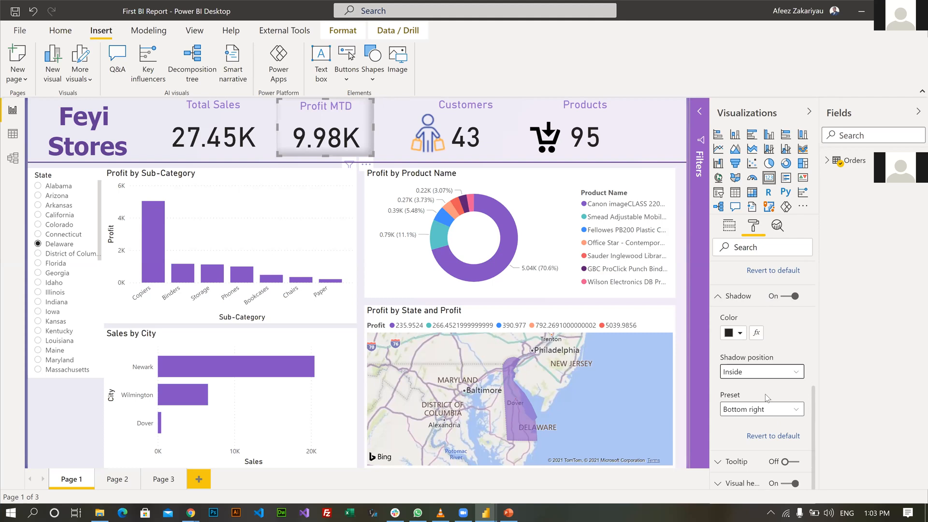
{"action": "left_click", "coordinate": [767, 375]}
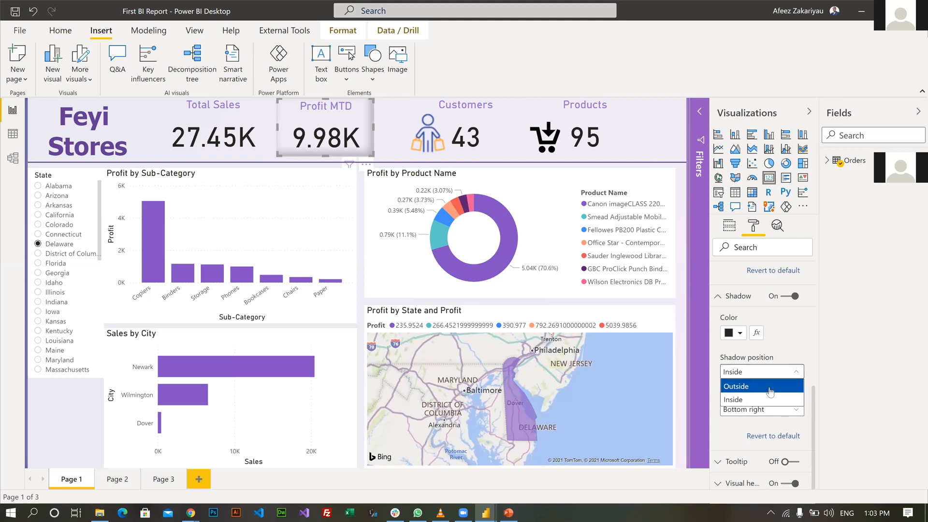
{"action": "left_click", "coordinate": [769, 386]}
{"action": "left_click", "coordinate": [765, 411]}
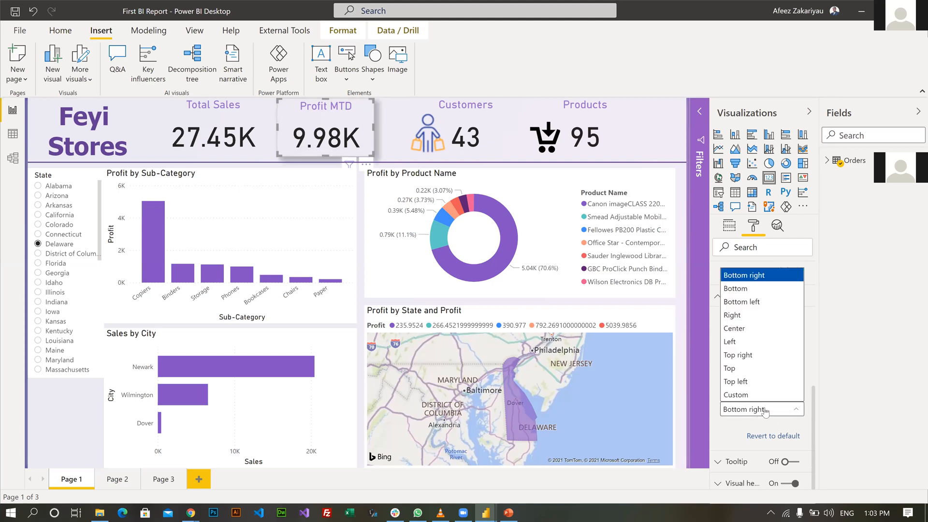
{"action": "left_click", "coordinate": [765, 411]}
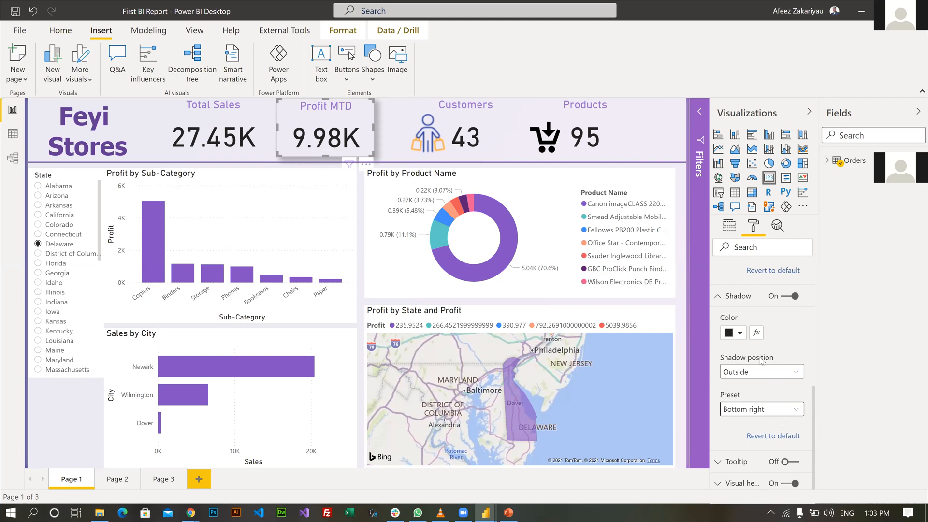
Lower the top edge of the Profit MTD card slightly so its border sits clear of the page's upper edge
{"action": "scroll", "coordinate": [759, 363], "scroll_direction": "up", "scroll_amount": 2}
{"action": "scroll", "coordinate": [758, 361], "scroll_direction": "down", "scroll_amount": 2}
{"action": "scroll", "coordinate": [771, 347], "scroll_direction": "up", "scroll_amount": 3}
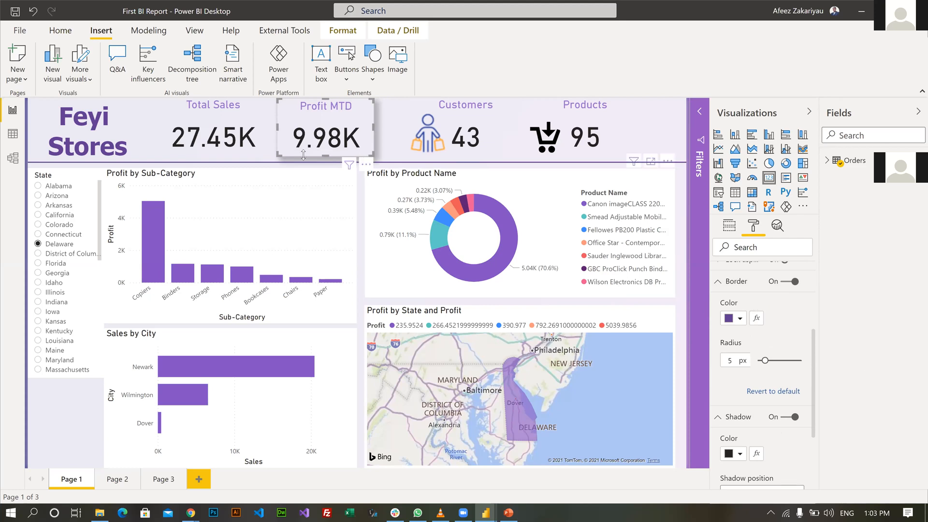
{"action": "left_click", "coordinate": [401, 124]}
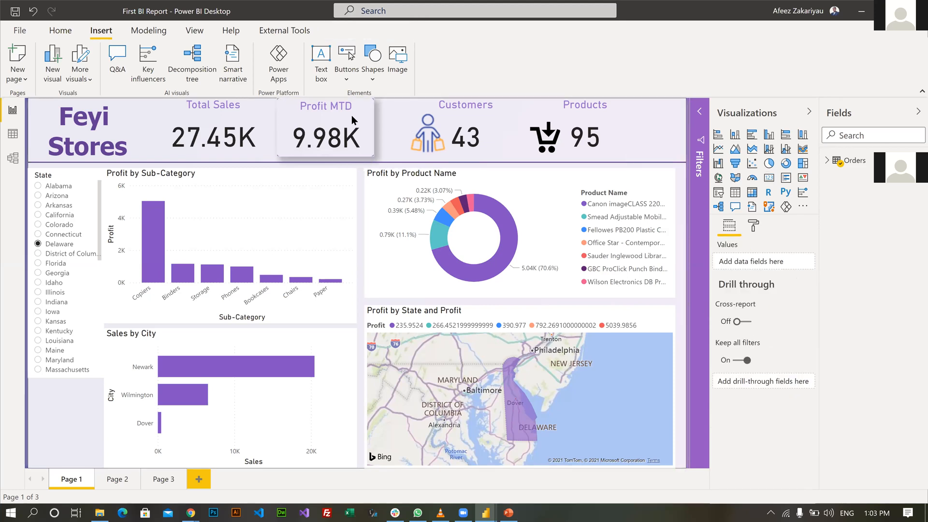
{"action": "left_click", "coordinate": [331, 102]}
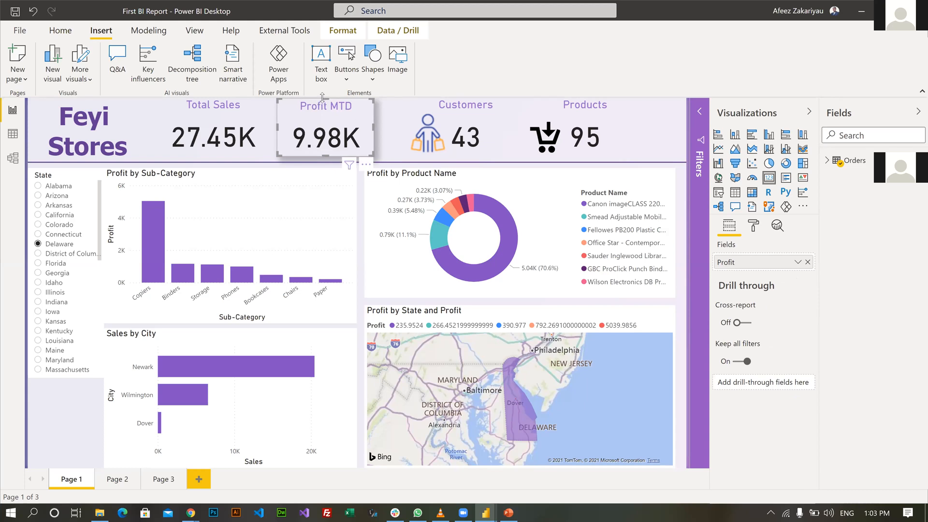
{"action": "left_click_drag", "start_coordinate": [325, 103], "coordinate": [335, 103]}
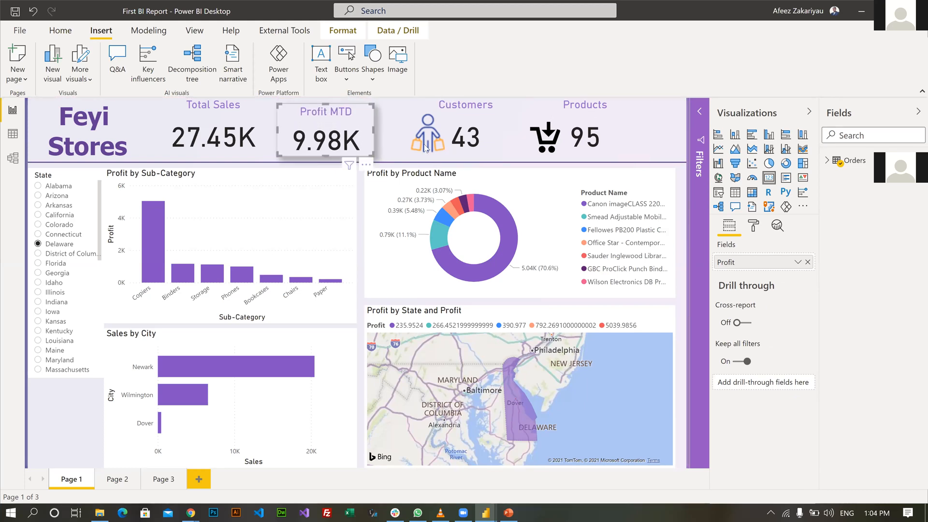
{"action": "left_click", "coordinate": [426, 149]}
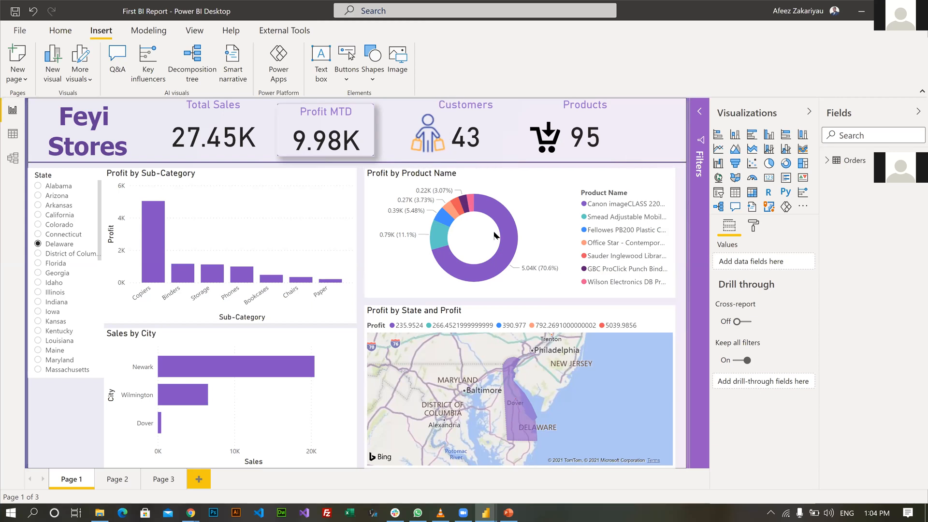
Lower the top edges of the Customers, Products and Total Sales cards to align with the Profit MTD card
{"action": "left_click", "coordinate": [494, 114]}
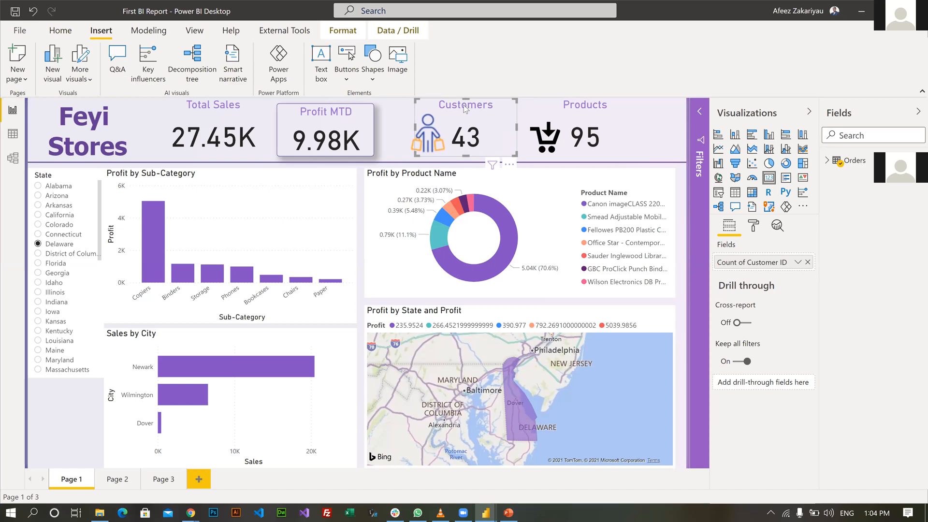
{"action": "left_click", "coordinate": [553, 106]}
{"action": "left_click_drag", "start_coordinate": [580, 102], "coordinate": [581, 111]}
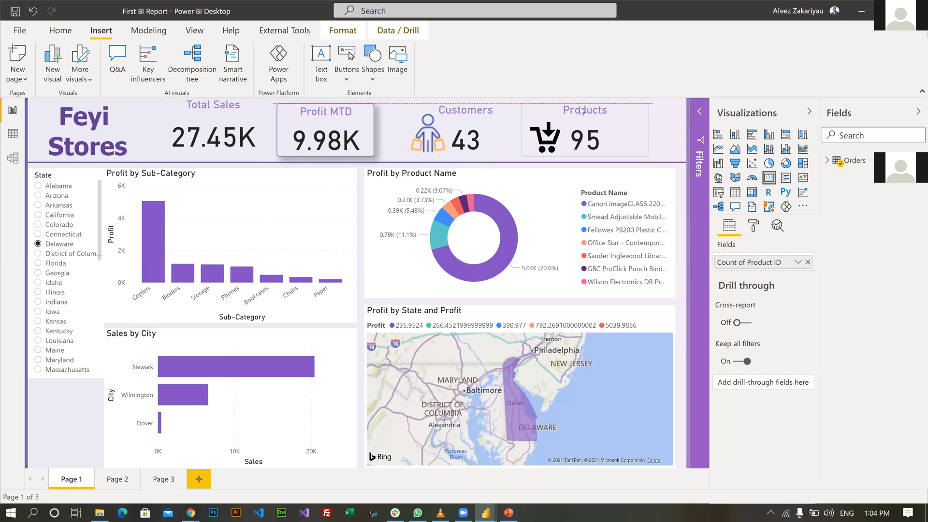
{"action": "left_click", "coordinate": [205, 114]}
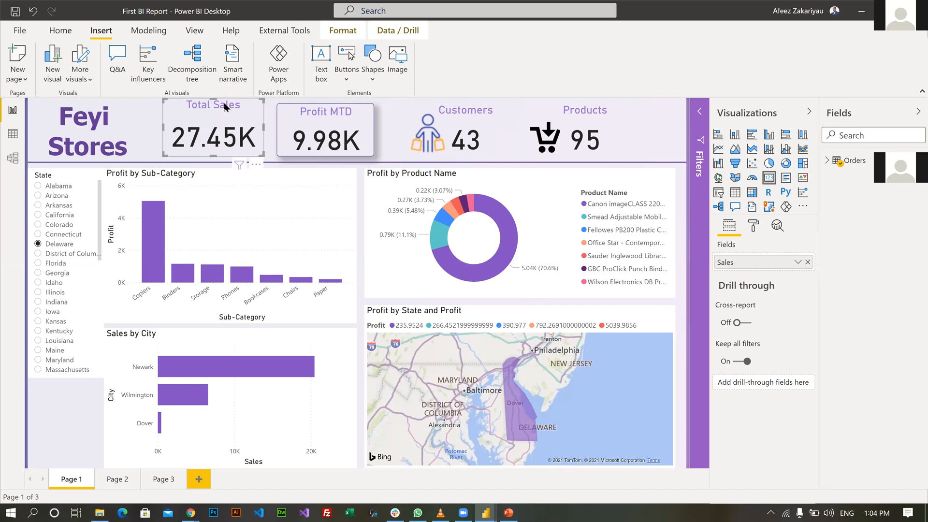
{"action": "left_click_drag", "start_coordinate": [214, 107], "coordinate": [214, 113]}
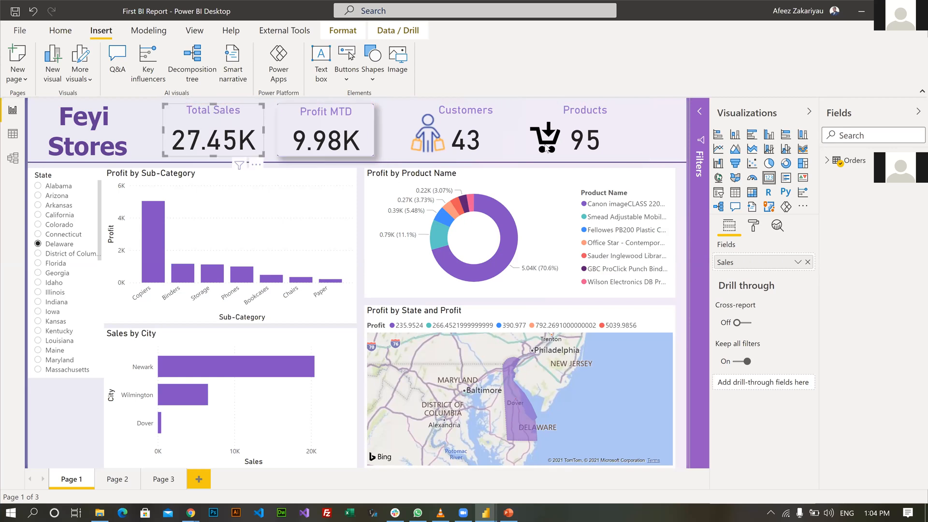
Narrow the Products card from its right edge and shift it slightly right, clear of its cart icon
{"action": "left_click", "coordinate": [614, 118]}
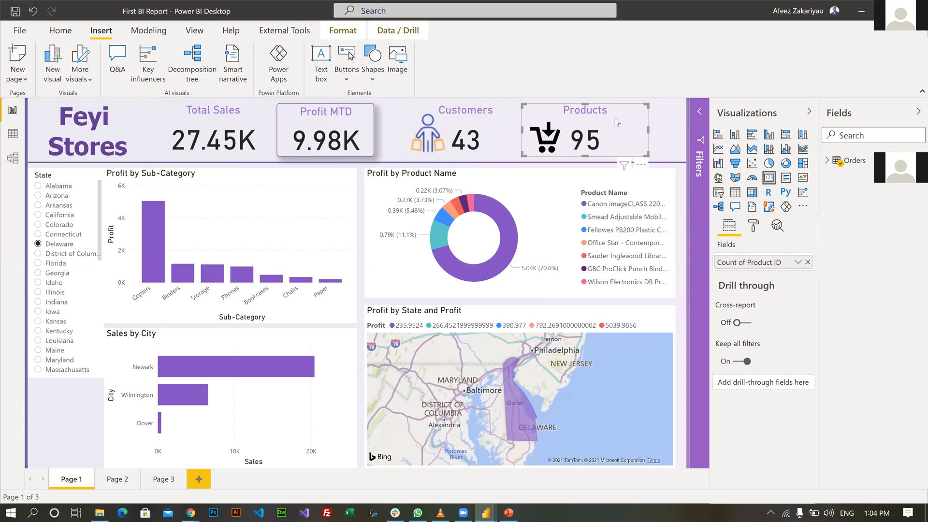
{"action": "left_click_drag", "start_coordinate": [647, 128], "coordinate": [625, 126]}
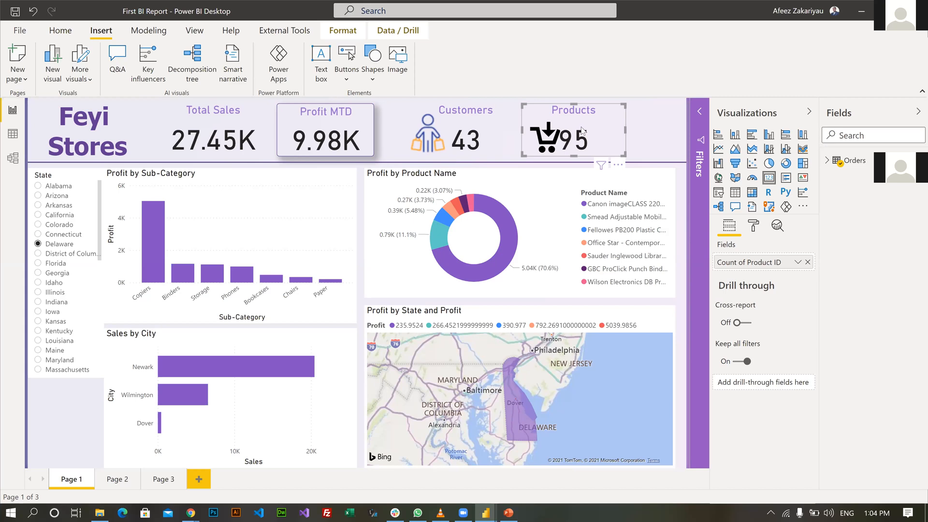
{"action": "left_click_drag", "start_coordinate": [581, 127], "coordinate": [590, 127]}
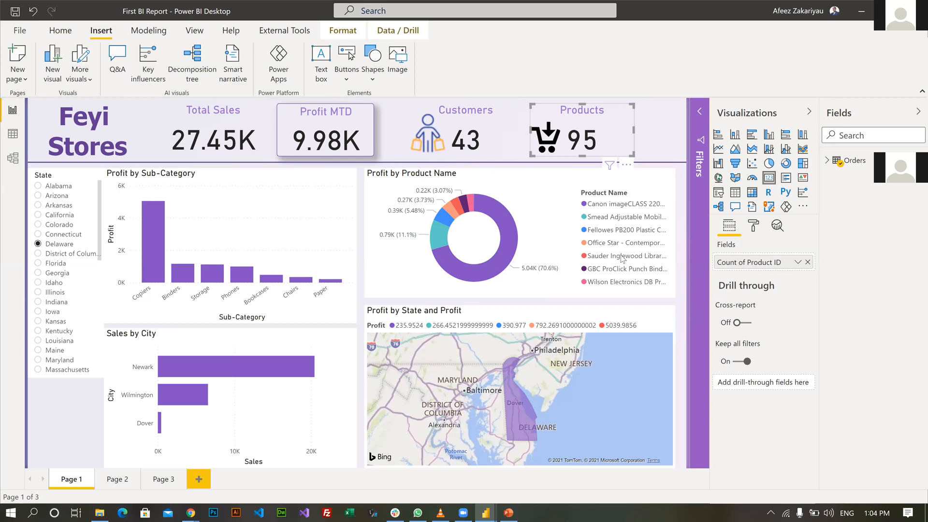
Copy the Profit MTD card's border and shadow formatting to the Total Sales card with Format Painter
{"action": "left_click", "coordinate": [285, 115]}
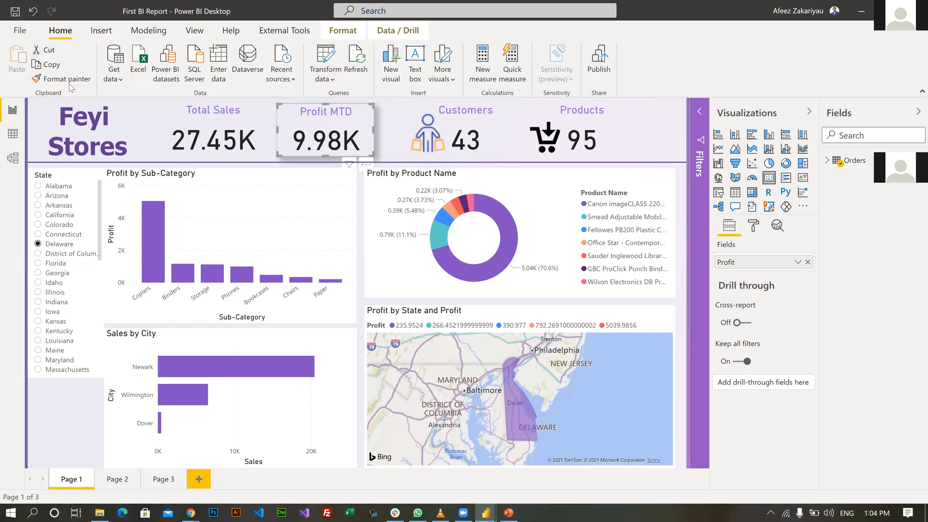
{"action": "left_click", "coordinate": [69, 84]}
{"action": "left_click", "coordinate": [259, 117]}
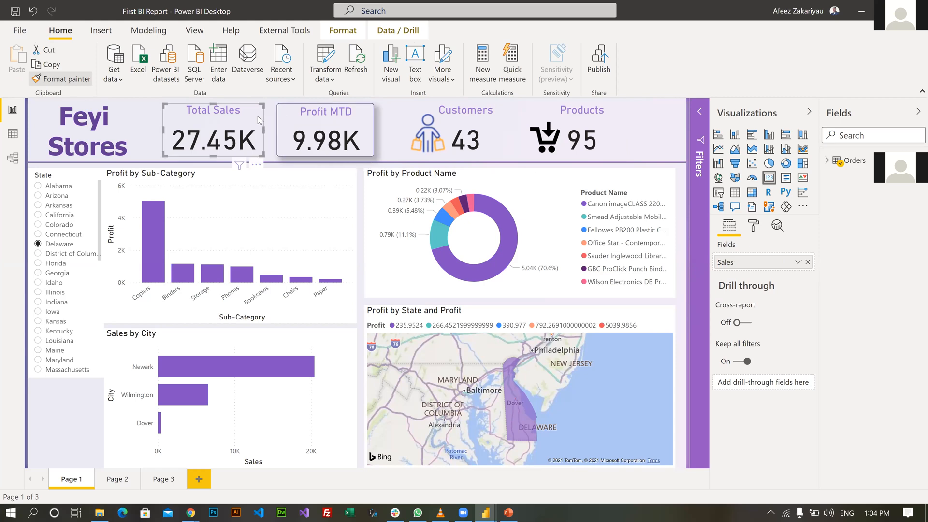
{"action": "left_click", "coordinate": [246, 121]}
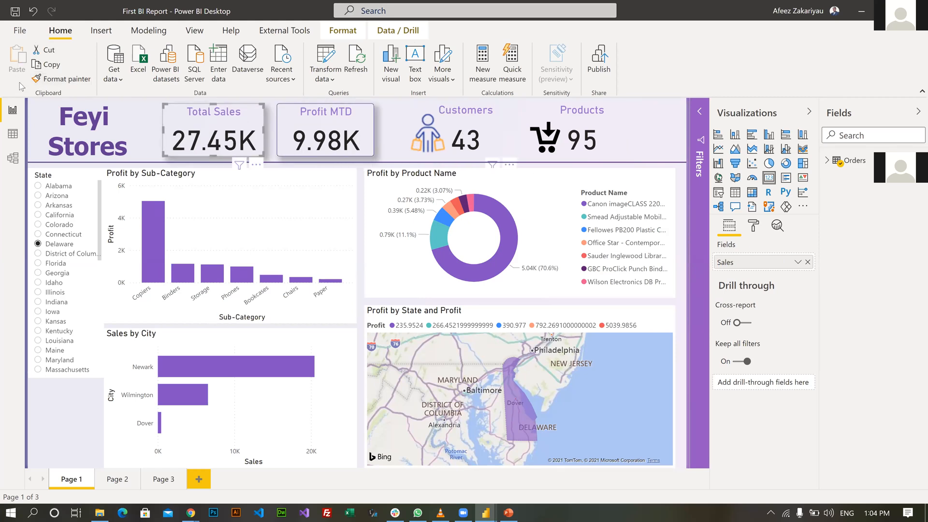
Apply the same card formatting to the Customers and Products cards with Format Painter
{"action": "left_click", "coordinate": [48, 79]}
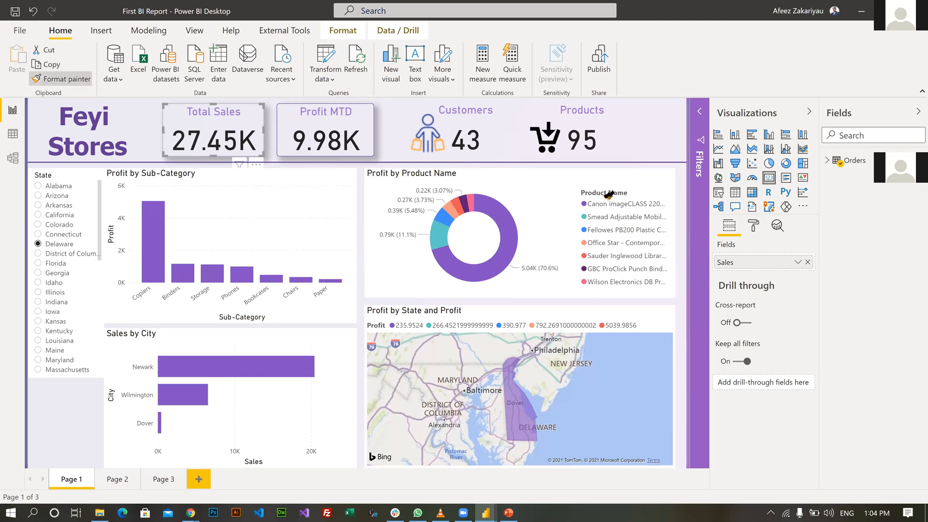
{"action": "left_click", "coordinate": [497, 147]}
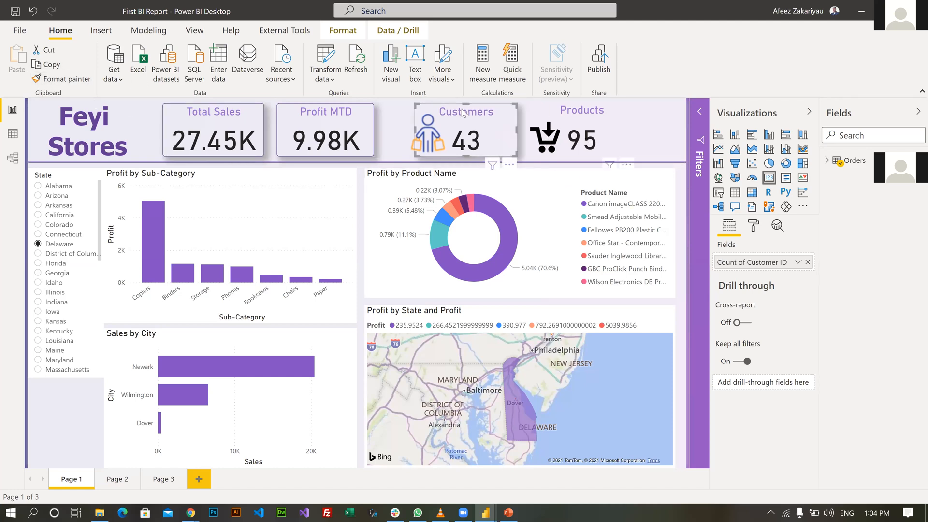
{"action": "left_click", "coordinate": [70, 81]}
{"action": "left_click", "coordinate": [607, 116]}
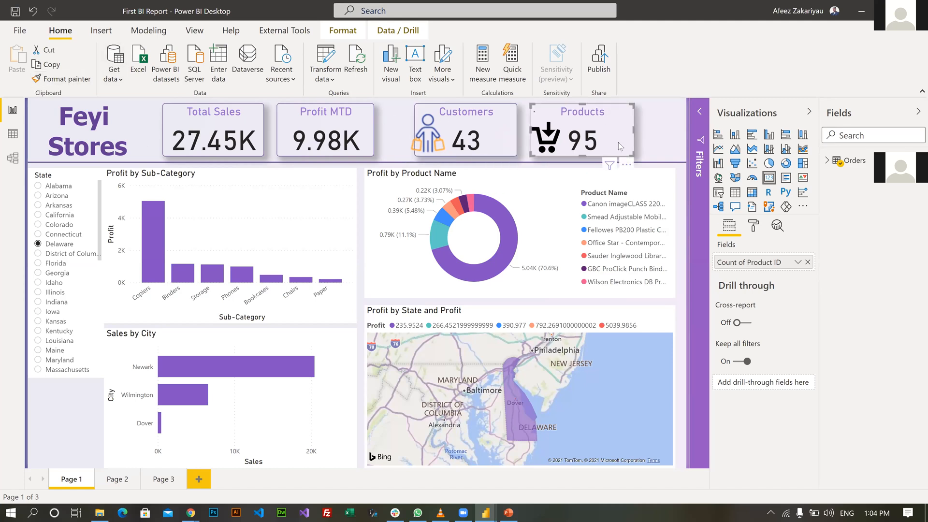
{"action": "left_click", "coordinate": [386, 154]}
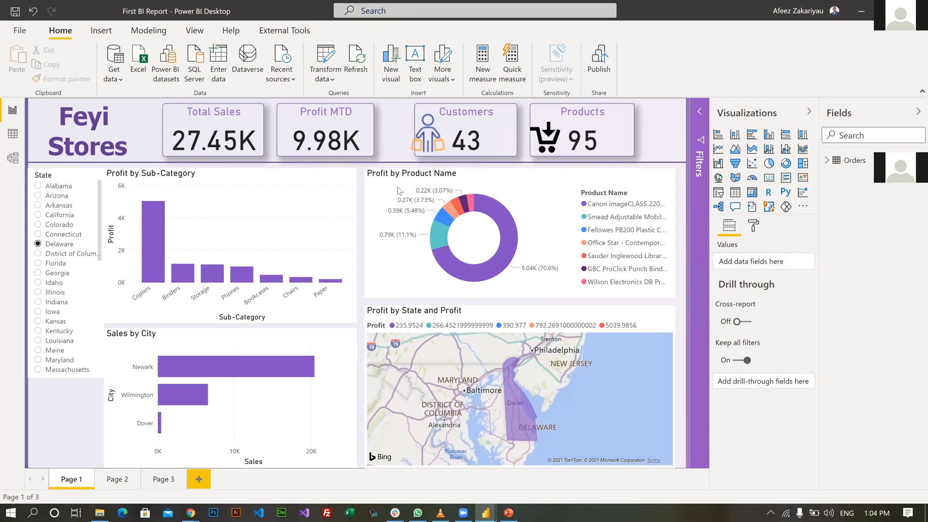
Nudge the shopper icon right so it sits inside the Customers card's border
{"action": "left_click", "coordinate": [418, 153]}
{"action": "key", "text": "Right"}
{"action": "key", "text": "Right"}
{"action": "key", "text": "Right"}
{"action": "key", "text": "Right"}
{"action": "key", "text": "Right"}
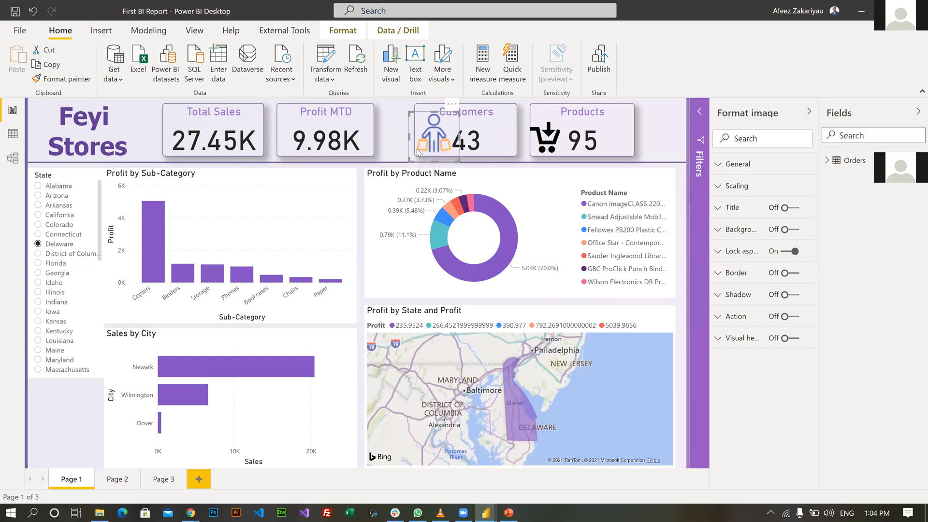
Nudge the cart icon right so it sits inside the Products card's border
{"action": "left_click", "coordinate": [565, 151]}
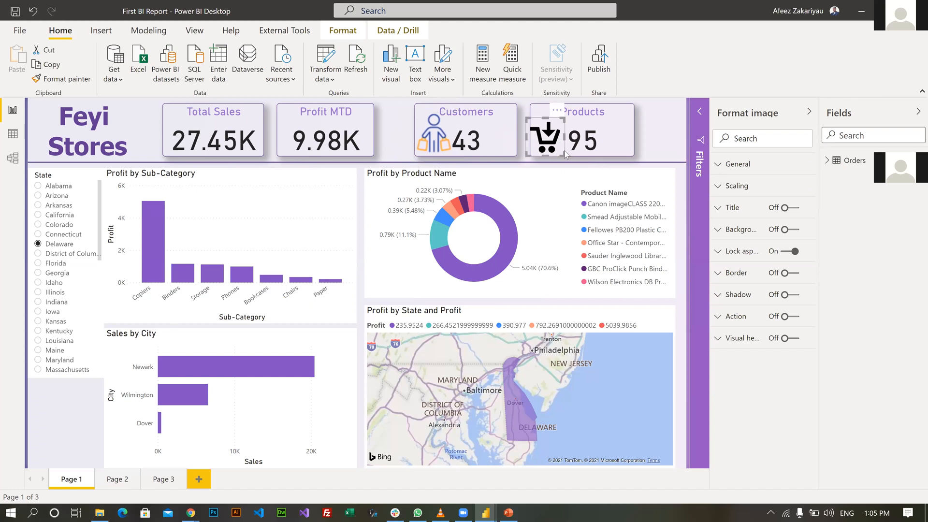
{"action": "key", "text": "Right"}
{"action": "key", "text": "Right"}
{"action": "key", "text": "Right"}
{"action": "key", "text": "Right"}
{"action": "left_click", "coordinate": [643, 112]}
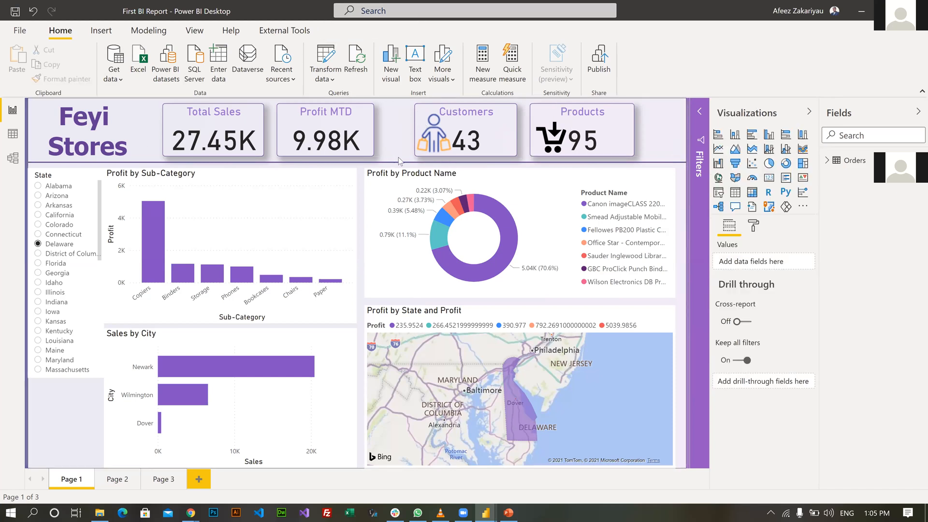
Move the shopper icon and Customers card together toward the Profit MTD card, and realign the card with the row
{"action": "left_click", "coordinate": [438, 143]}
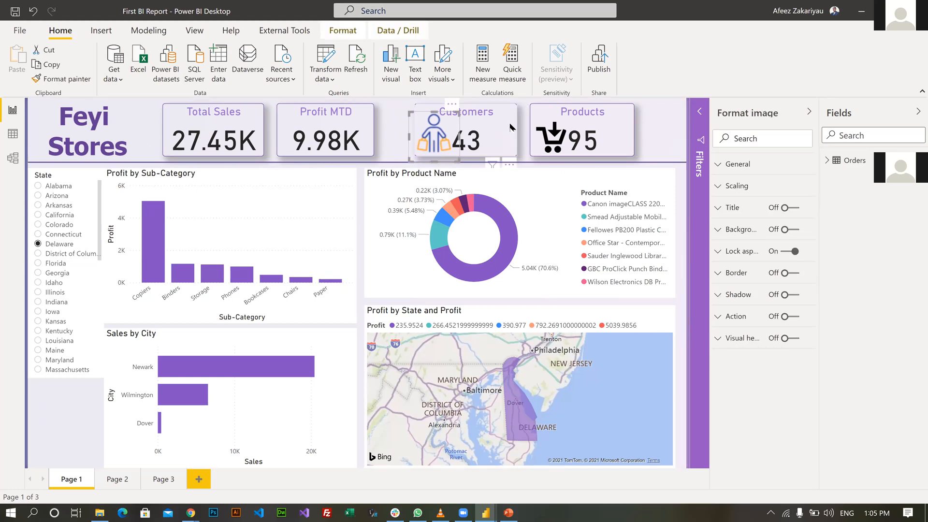
{"action": "left_click", "coordinate": [510, 126]}
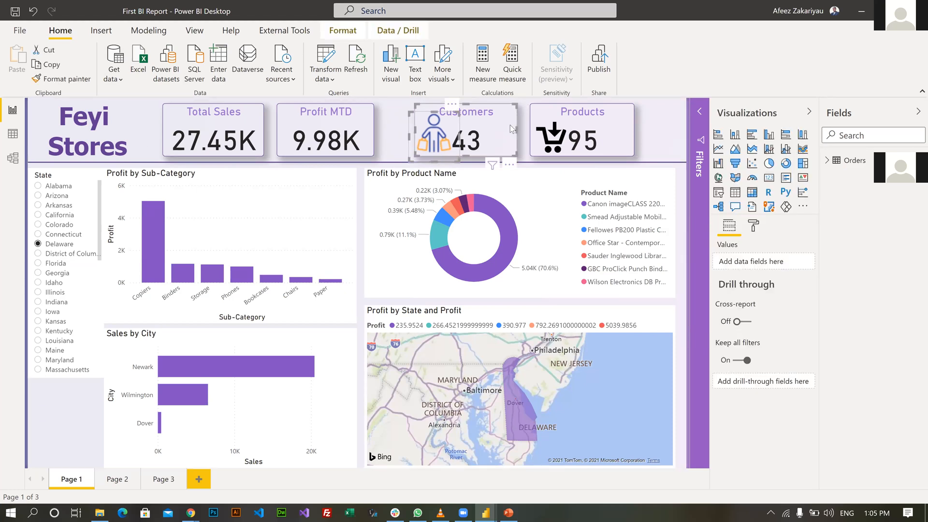
{"action": "key", "text": "Left"}
{"action": "key", "text": "Left"}
{"action": "key", "text": "Left"}
{"action": "key", "text": "Left"}
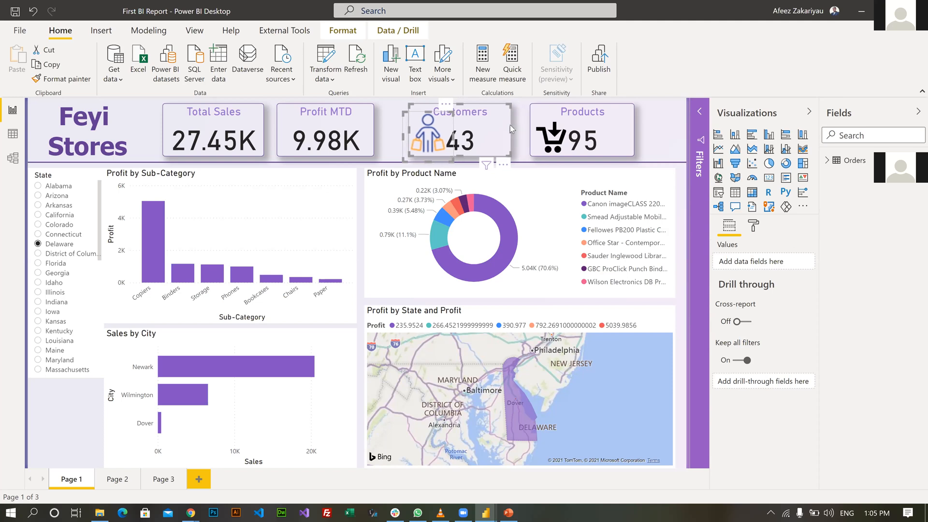
{"action": "key", "text": "Left"}
{"action": "key", "text": "Left"}
{"action": "key", "text": "Left"}
{"action": "key", "text": "Left"}
{"action": "key", "text": "Left"}
{"action": "key", "text": "Left"}
{"action": "key", "text": "Left"}
{"action": "key", "text": "Left"}
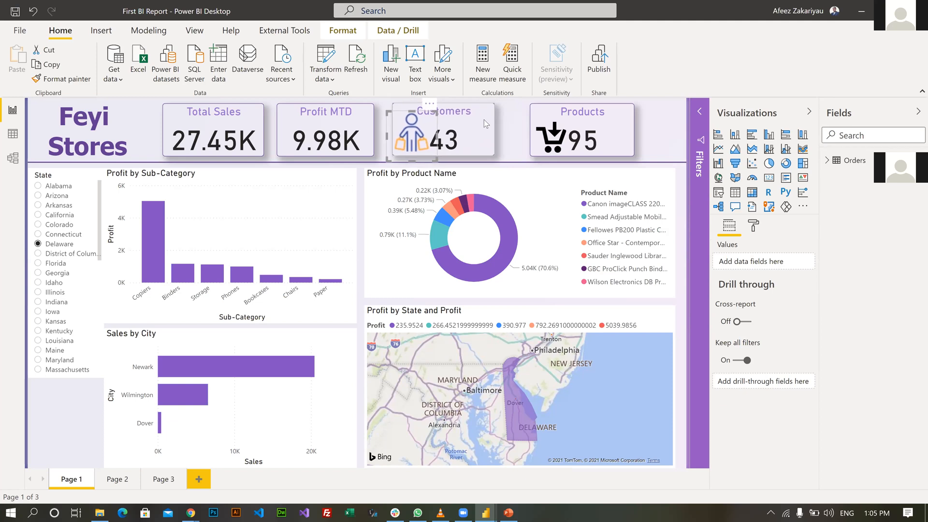
{"action": "key", "text": "Left"}
{"action": "key", "text": "Left"}
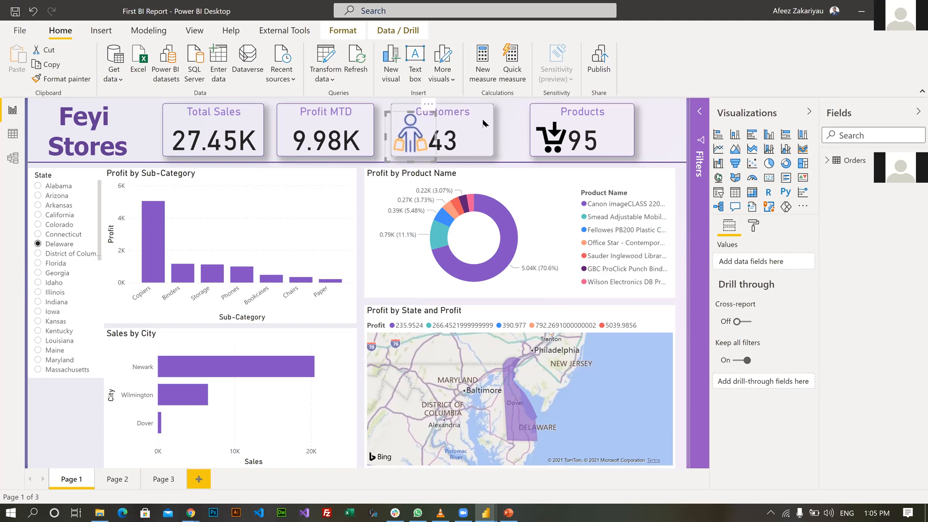
{"action": "key", "text": "Left"}
{"action": "key", "text": "Left"}
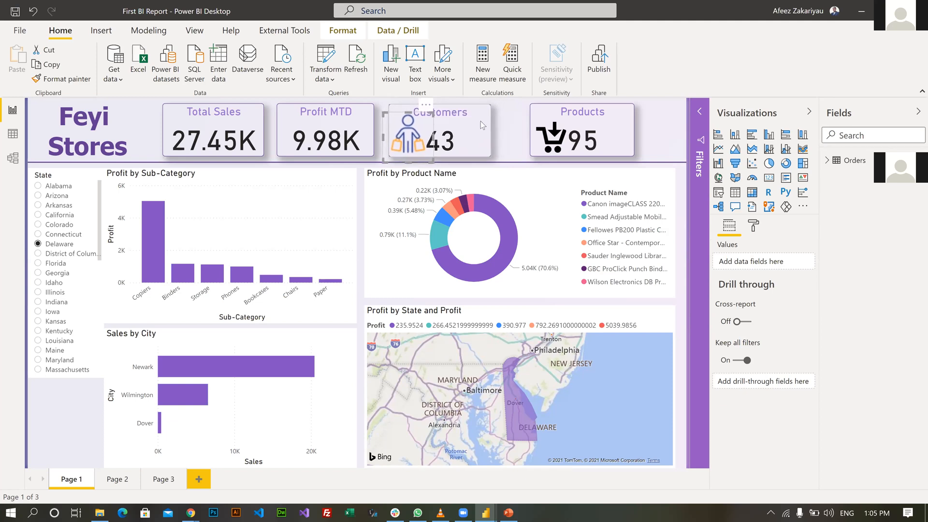
{"action": "left_click", "coordinate": [480, 118]}
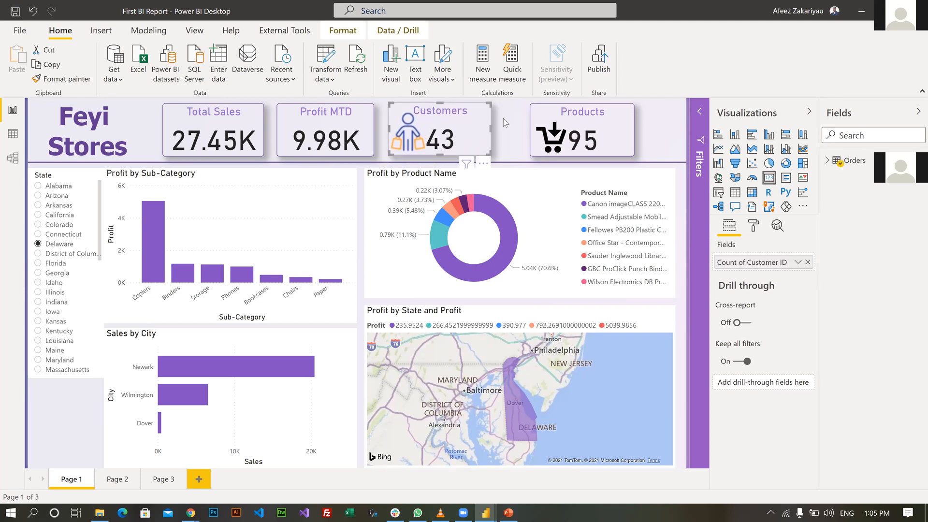
{"action": "left_click_drag", "start_coordinate": [479, 135], "coordinate": [483, 128]}
Move the Products card left toward the Customers card, keeping it level with the other cards
{"action": "left_click", "coordinate": [551, 120]}
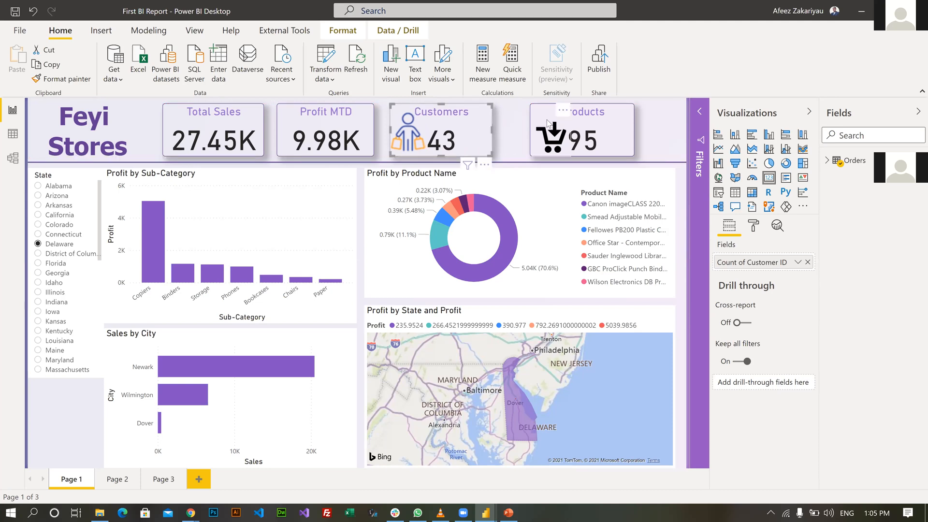
{"action": "left_click", "coordinate": [601, 123]}
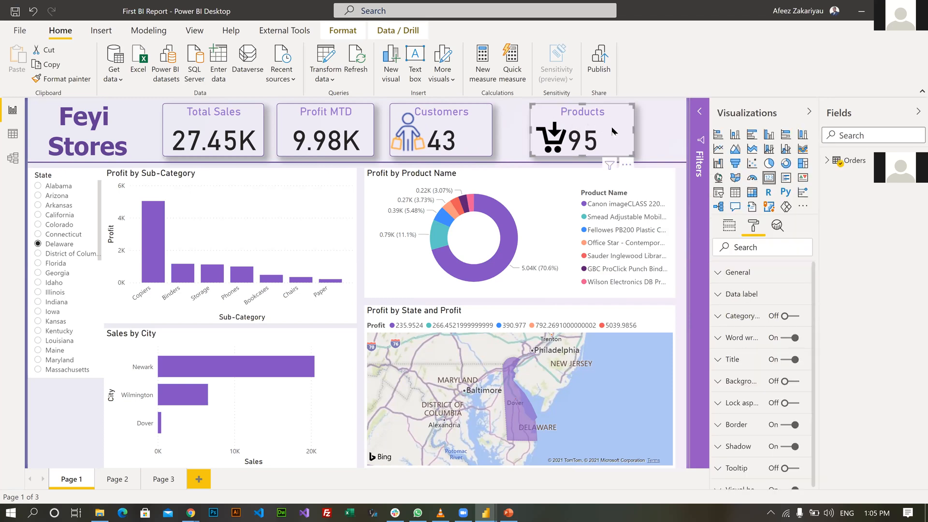
{"action": "left_click_drag", "start_coordinate": [605, 126], "coordinate": [590, 125]}
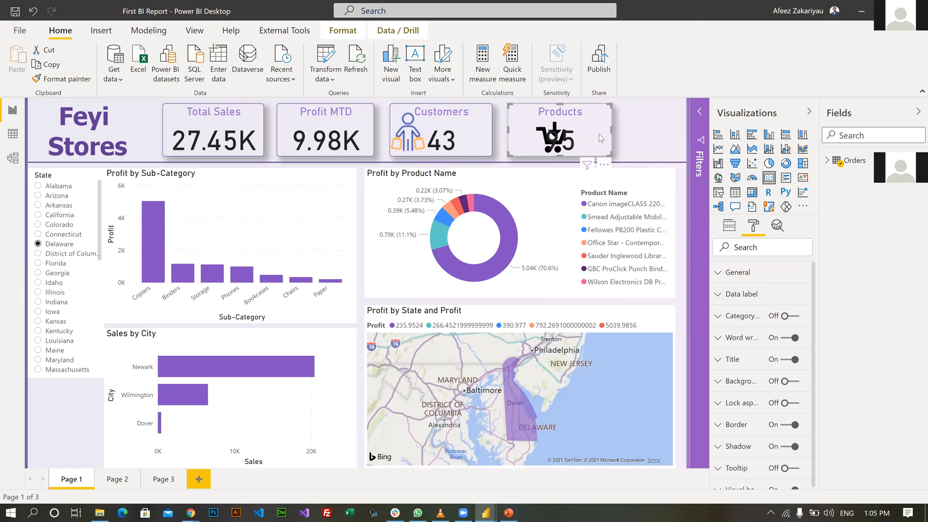
Move the cart icon left to stand beside the number in the repositioned Products card
{"action": "left_click", "coordinate": [566, 139]}
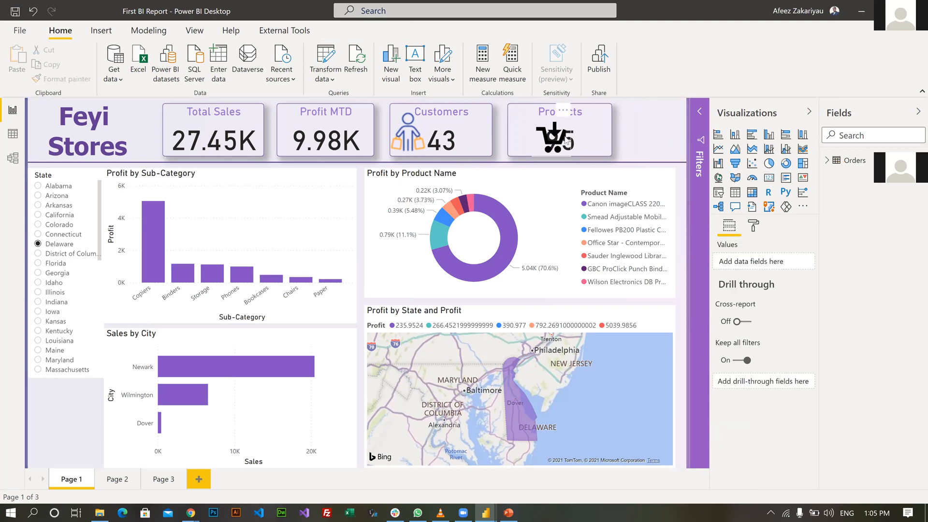
{"action": "left_click_drag", "start_coordinate": [567, 141], "coordinate": [567, 140]}
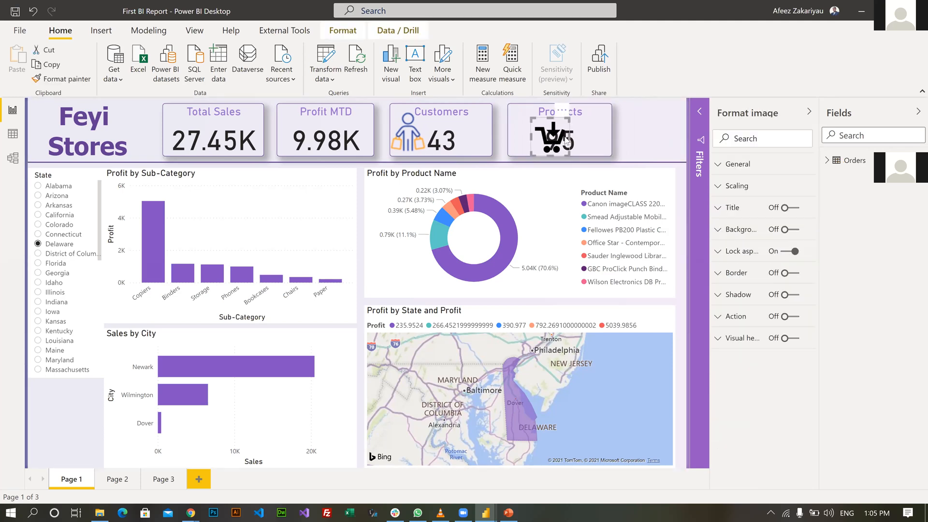
{"action": "key", "text": "Left"}
{"action": "key", "text": "Left"}
{"action": "key", "text": "Left"}
{"action": "key", "text": "Left"}
{"action": "key", "text": "Left"}
{"action": "key", "text": "Left"}
{"action": "key", "text": "Left"}
{"action": "key", "text": "Left"}
{"action": "key", "text": "Left"}
{"action": "key", "text": "Left"}
{"action": "key", "text": "Left"}
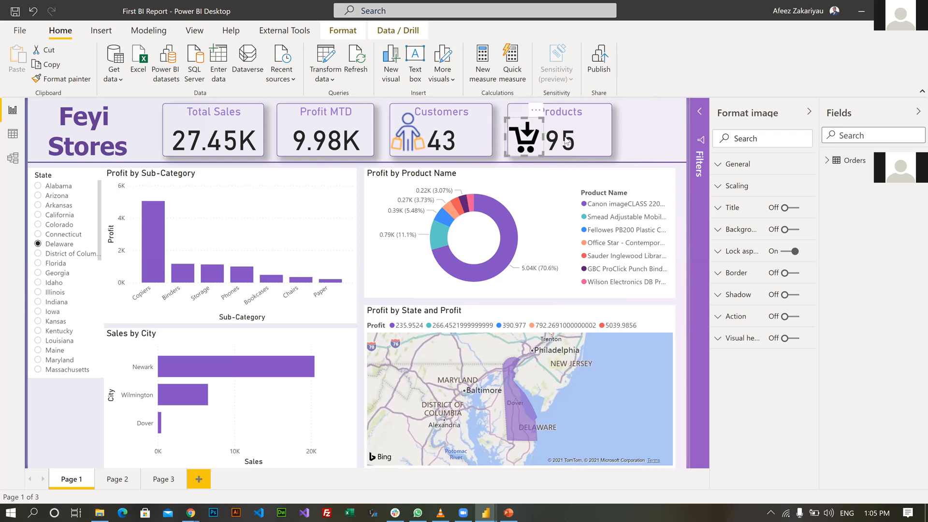
Change the report heading text to "Feyi's Stores"
{"action": "left_click", "coordinate": [625, 128]}
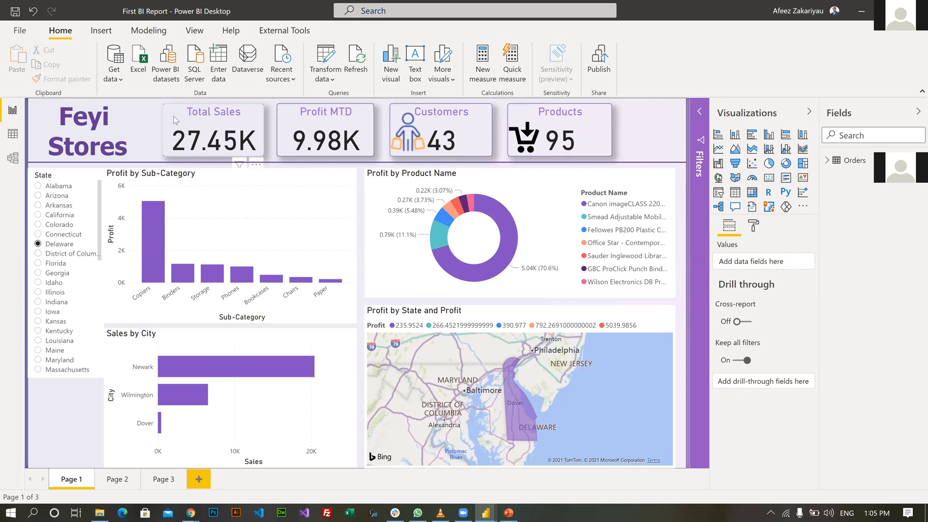
{"action": "left_click", "coordinate": [111, 122]}
{"action": "type", "text": "'s"}
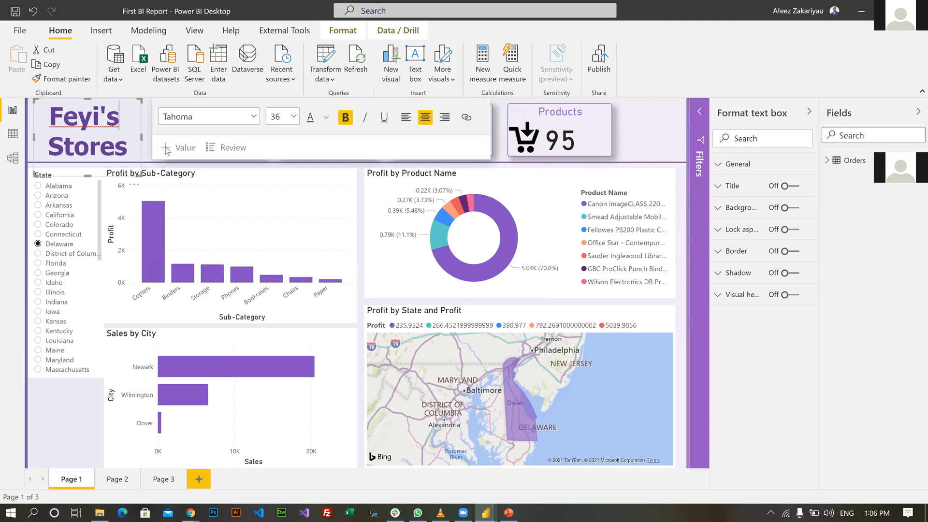
{"action": "key", "text": "Escape"}
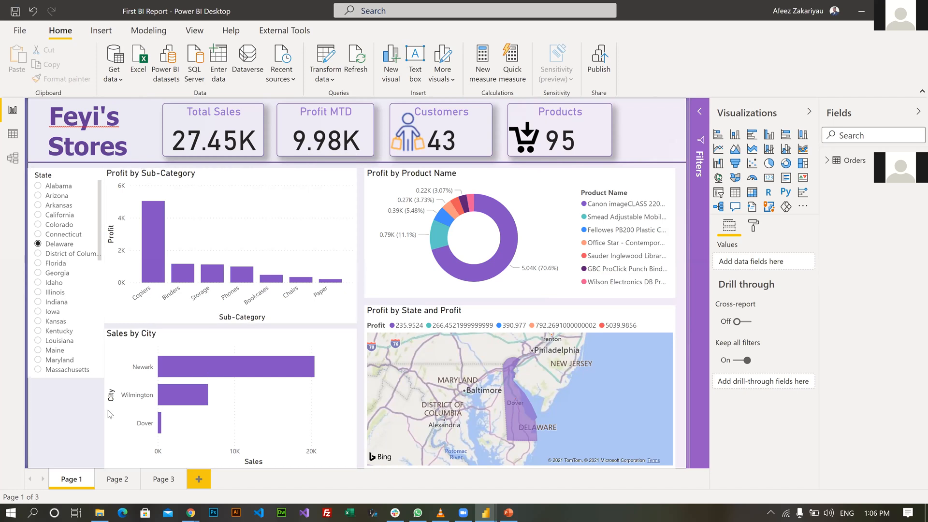
Narrow the State slicer slightly and shift it right, away from the page edge, keeping it level with the charts
{"action": "left_click", "coordinate": [67, 173]}
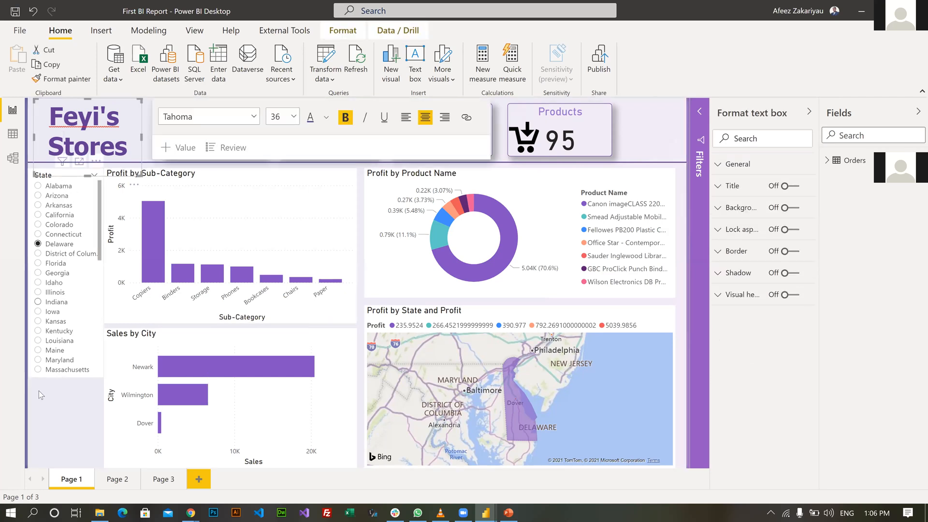
{"action": "left_click", "coordinate": [30, 376]}
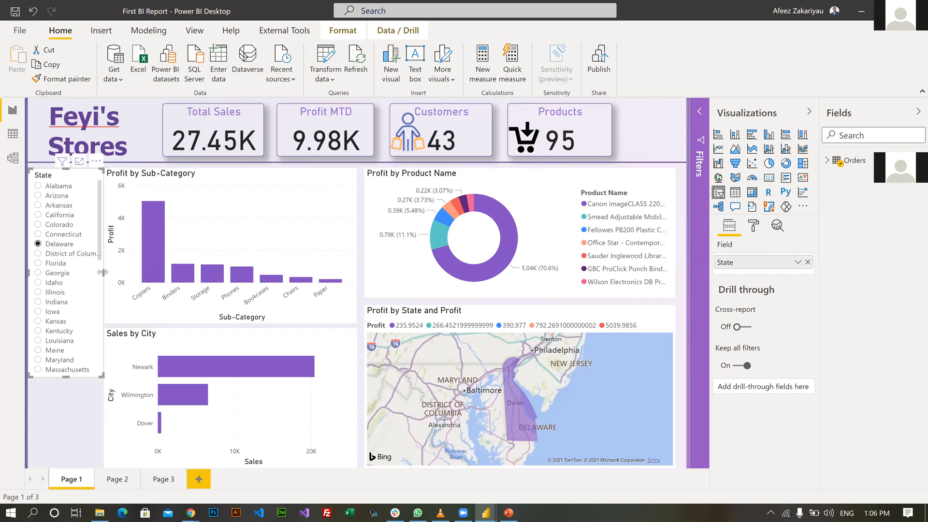
{"action": "left_click_drag", "start_coordinate": [98, 275], "coordinate": [97, 276]}
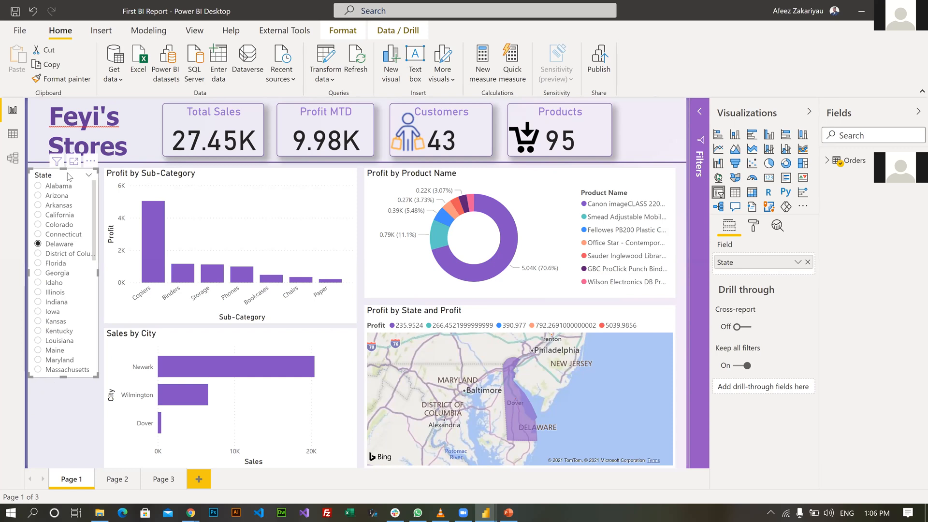
{"action": "left_click_drag", "start_coordinate": [72, 176], "coordinate": [77, 171]}
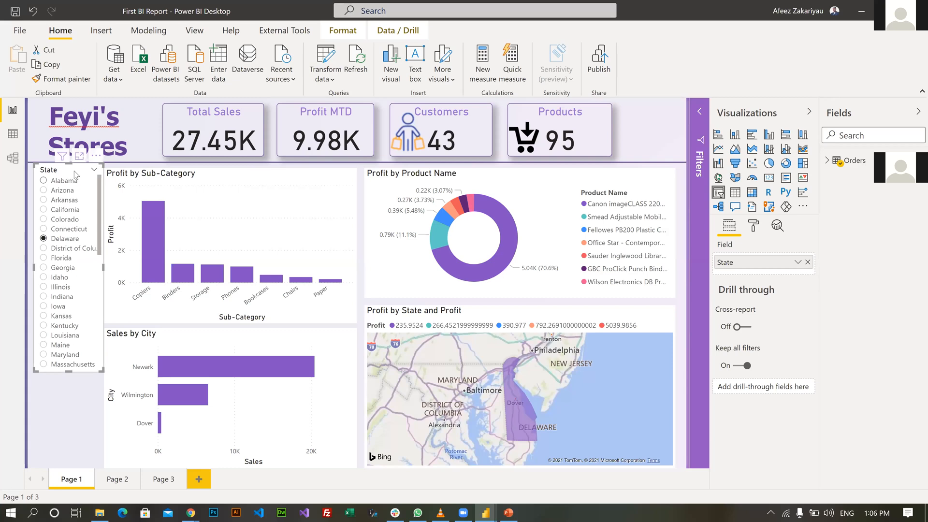
{"action": "left_click_drag", "start_coordinate": [76, 173], "coordinate": [76, 176]}
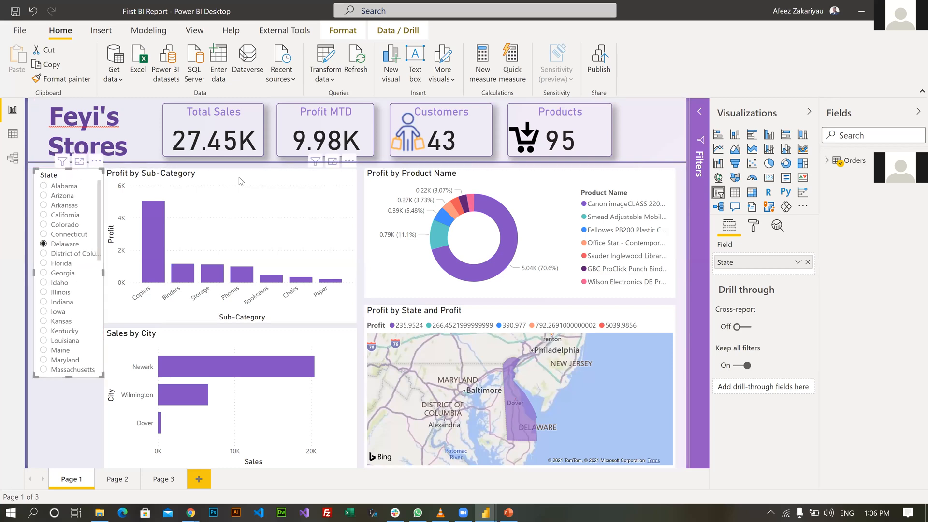
Shift the Profit by Sub-Category and Sales by City charts right to leave a gap beside the State slicer
{"action": "left_click", "coordinate": [248, 263]}
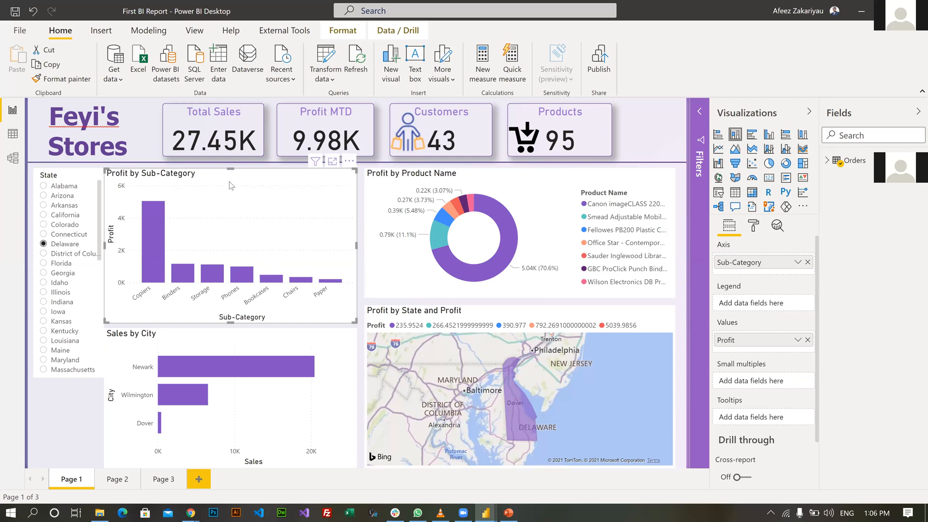
{"action": "left_click_drag", "start_coordinate": [235, 182], "coordinate": [242, 182]}
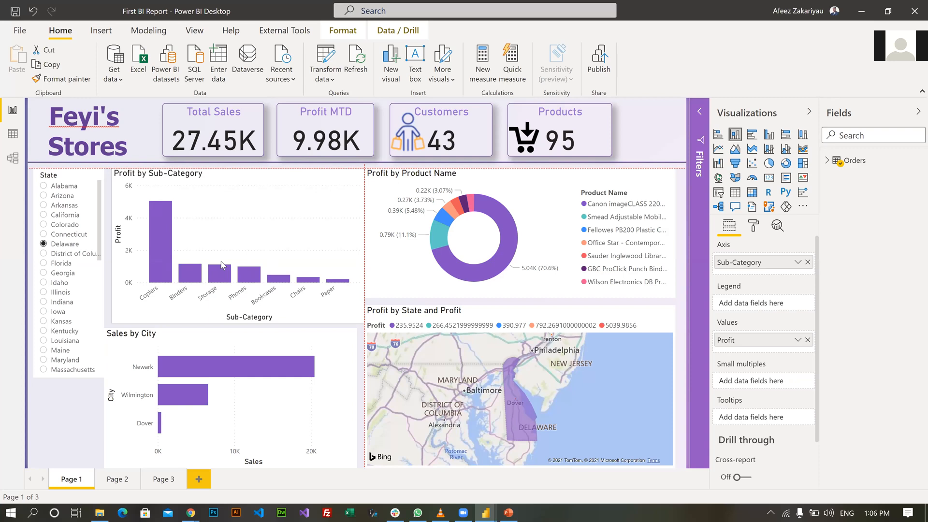
{"action": "left_click_drag", "start_coordinate": [222, 265], "coordinate": [223, 266]}
{"action": "left_click", "coordinate": [182, 333]}
{"action": "left_click_drag", "start_coordinate": [181, 333], "coordinate": [189, 339]}
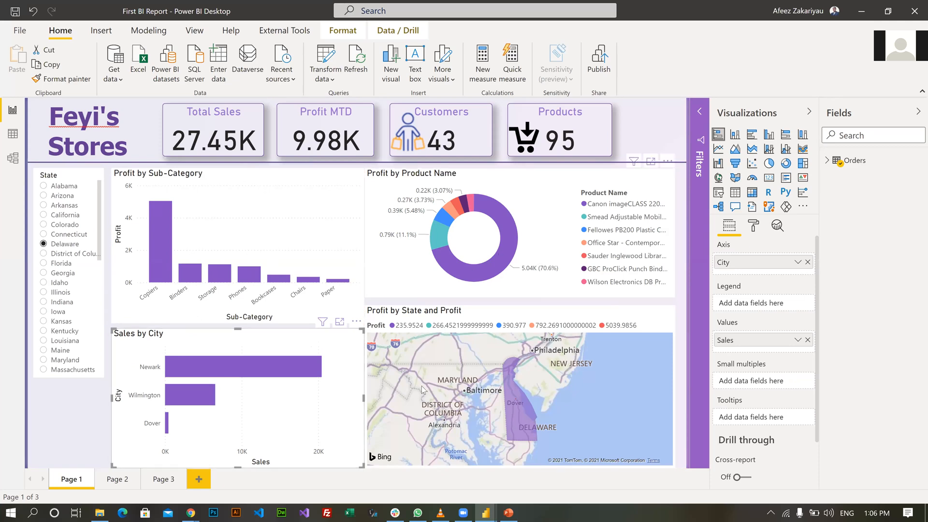
Narrow the Profit by State and Profit map and the Profit by Product Name chart from their left edges to leave a gap beside the bar charts
{"action": "left_click", "coordinate": [389, 328]}
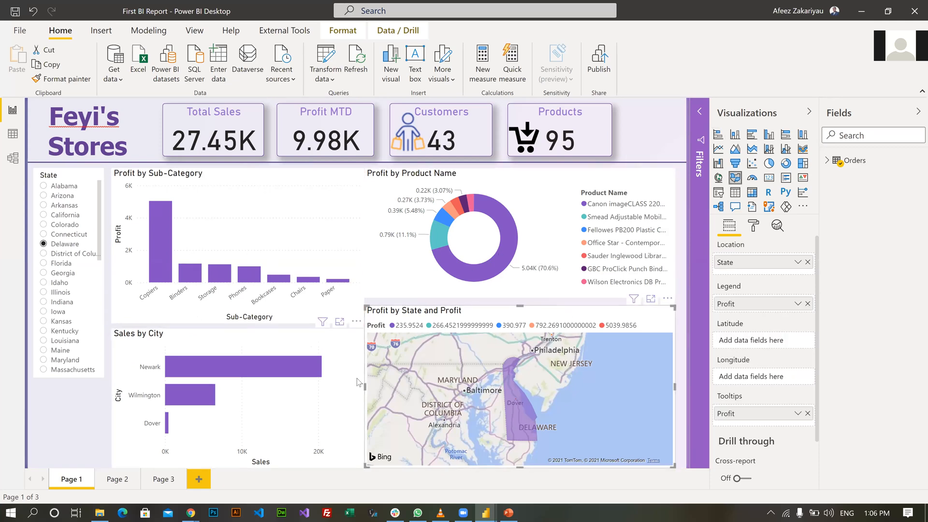
{"action": "mouse_move", "coordinate": [366, 387]}
{"action": "left_mouse_down"}
{"action": "mouse_move", "coordinate": [375, 388]}
{"action": "mouse_move", "coordinate": [370, 393]}
{"action": "left_mouse_up"}
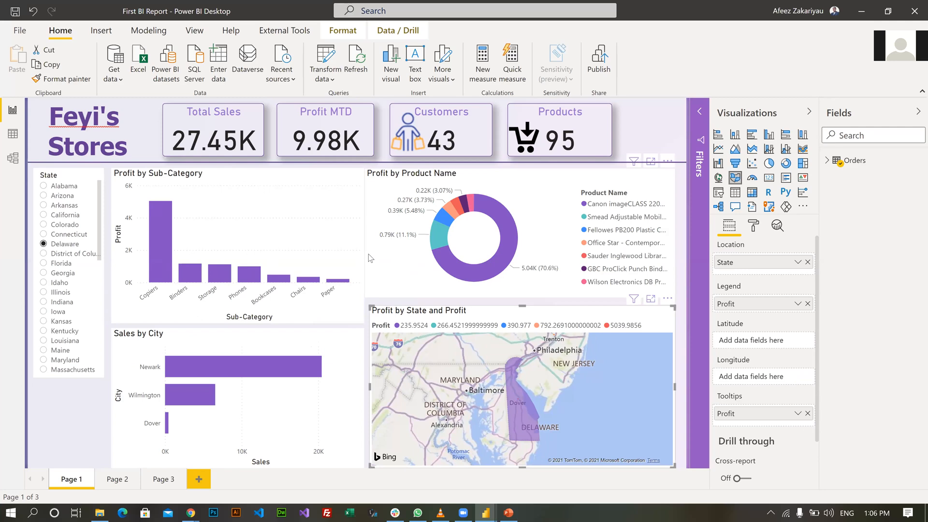
{"action": "left_click", "coordinate": [366, 236]}
{"action": "left_click_drag", "start_coordinate": [365, 236], "coordinate": [371, 241]}
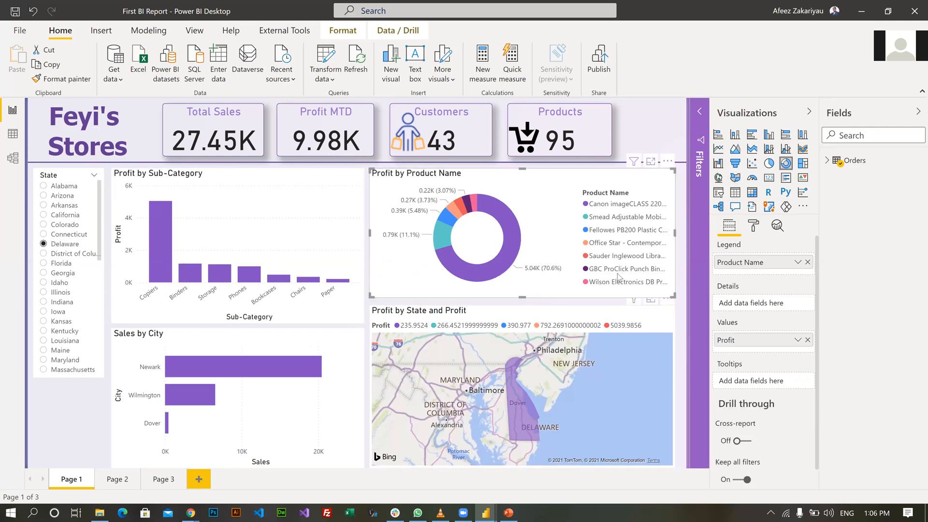
{"action": "left_click", "coordinate": [683, 234]}
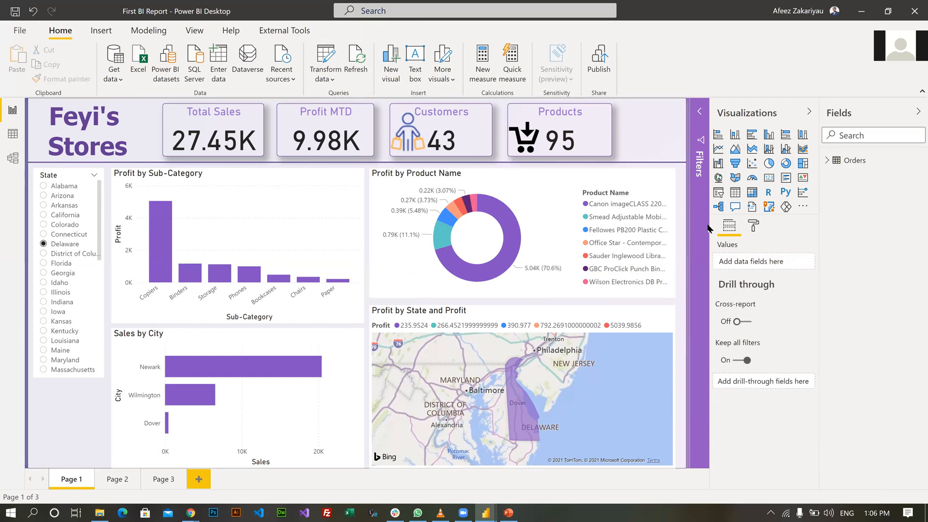
Center the title of the Profit by Product Name donut chart
{"action": "left_click", "coordinate": [591, 181]}
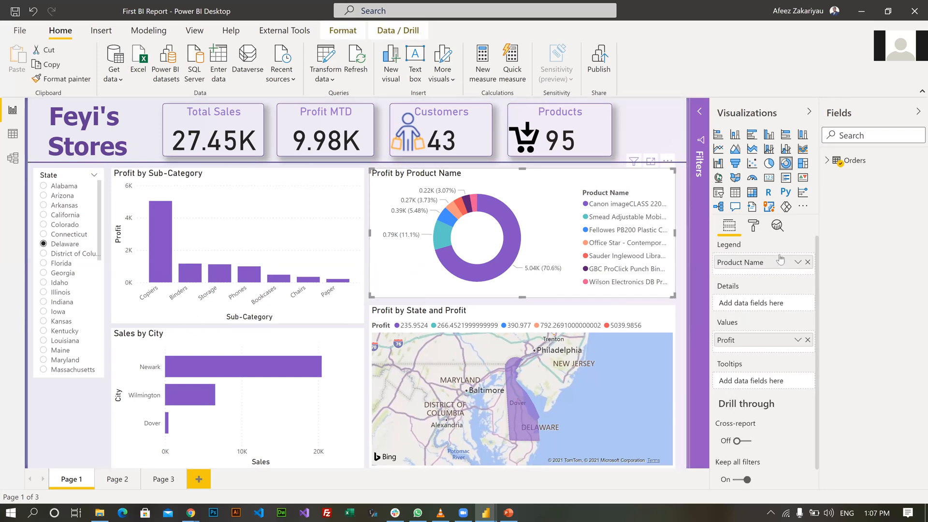
{"action": "left_click", "coordinate": [753, 226]}
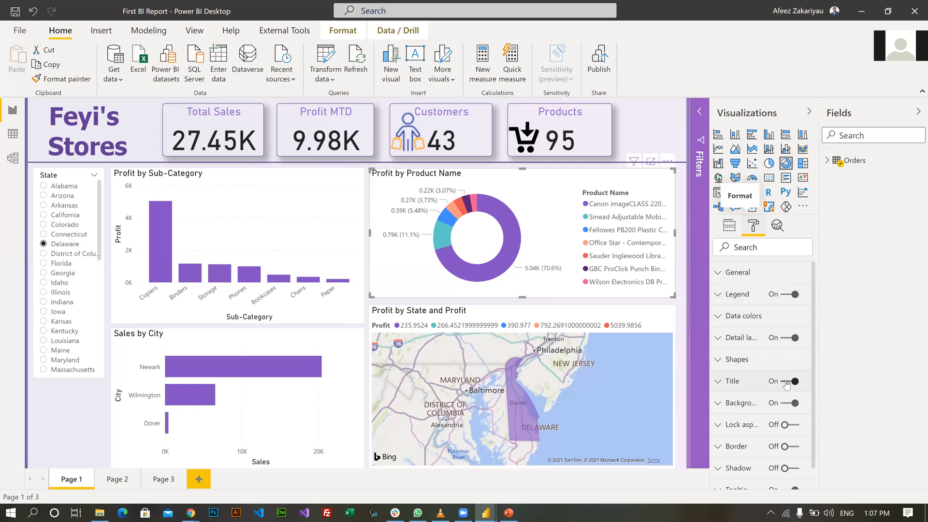
{"action": "left_click", "coordinate": [726, 382]}
{"action": "scroll", "coordinate": [744, 435], "scroll_direction": "down", "scroll_amount": 3}
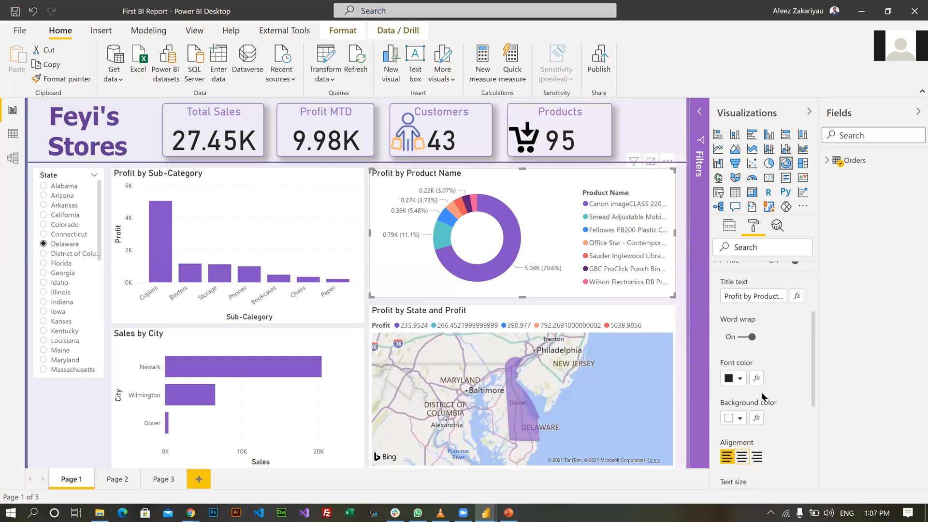
{"action": "left_click", "coordinate": [742, 455]}
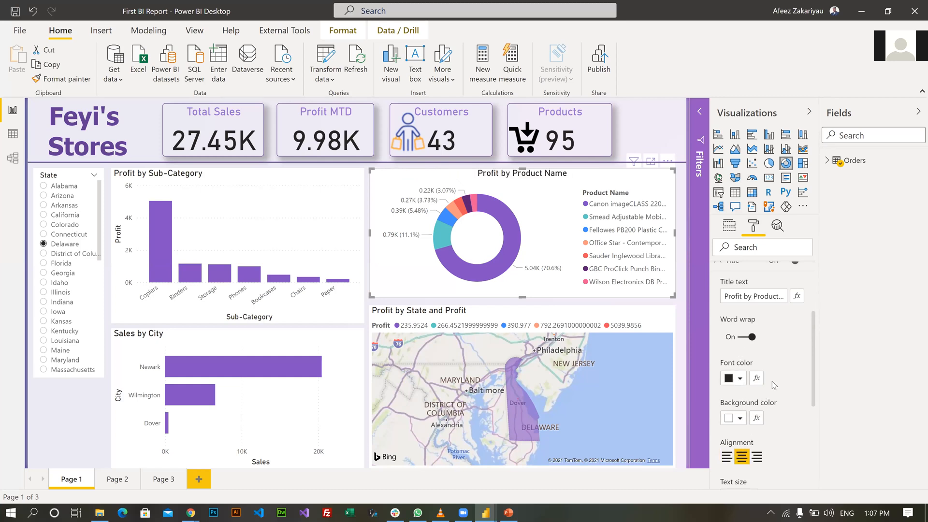
{"action": "scroll", "coordinate": [754, 418], "scroll_direction": "down", "scroll_amount": 2}
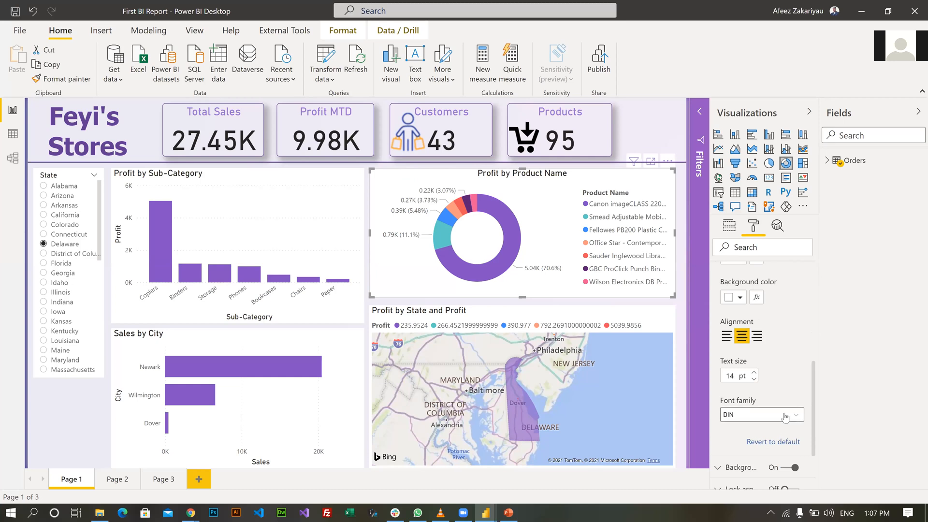
Try a dark purple background behind the Profit by Product Name title and reset it to No Fill
{"action": "left_click", "coordinate": [785, 417]}
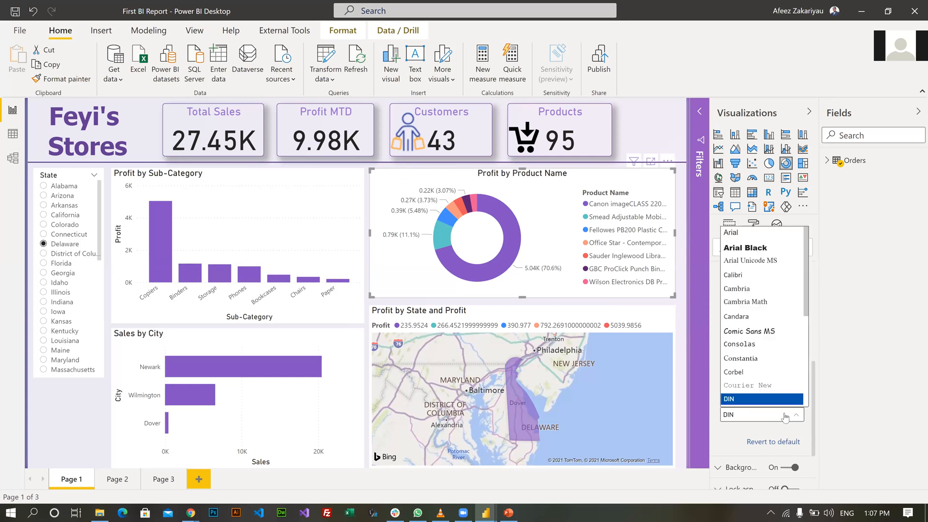
{"action": "left_click", "coordinate": [785, 418]}
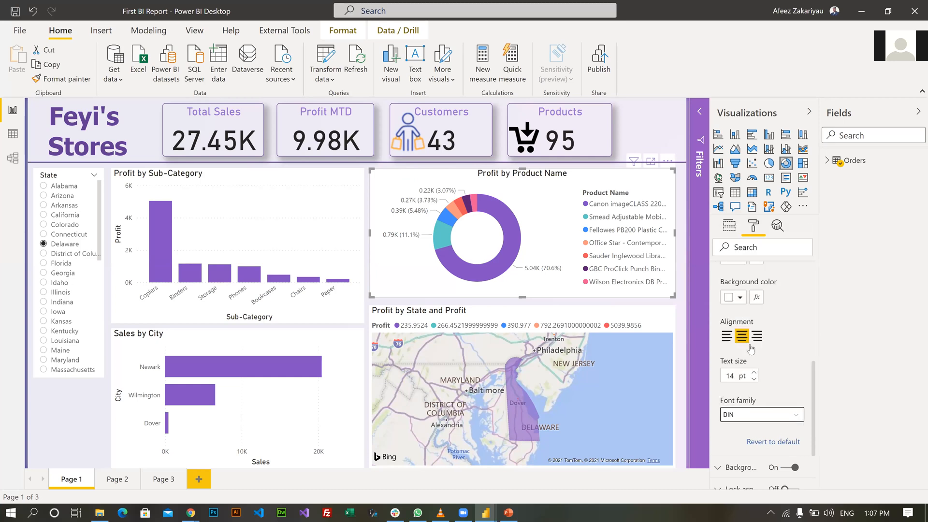
{"action": "left_click", "coordinate": [740, 298]}
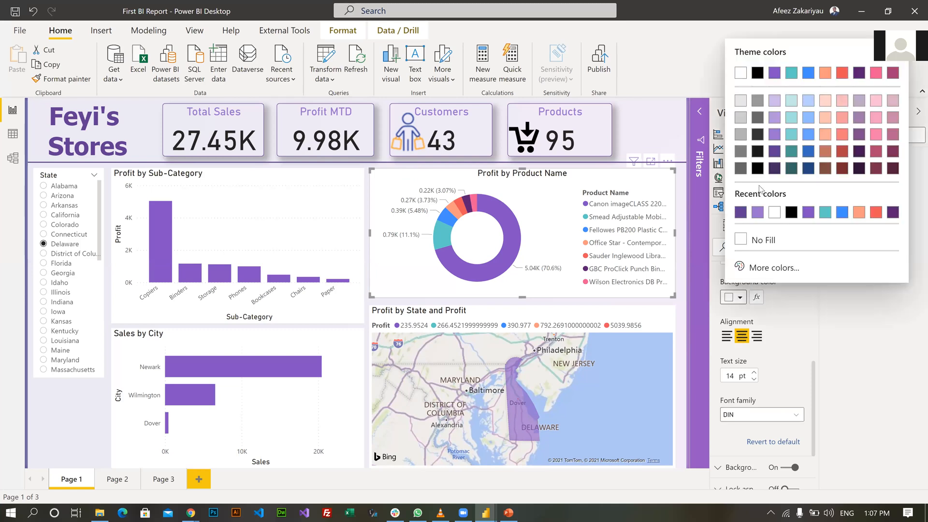
{"action": "left_click", "coordinate": [775, 152]}
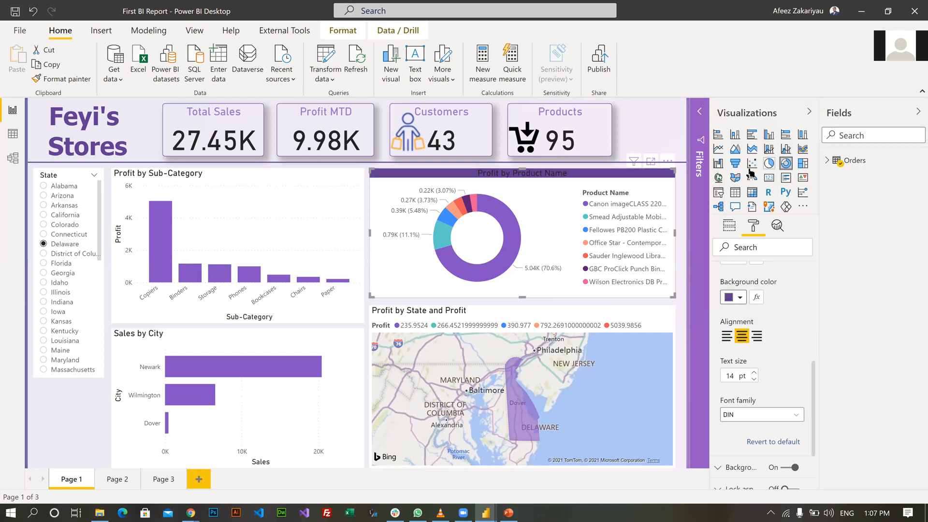
{"action": "left_click", "coordinate": [740, 298]}
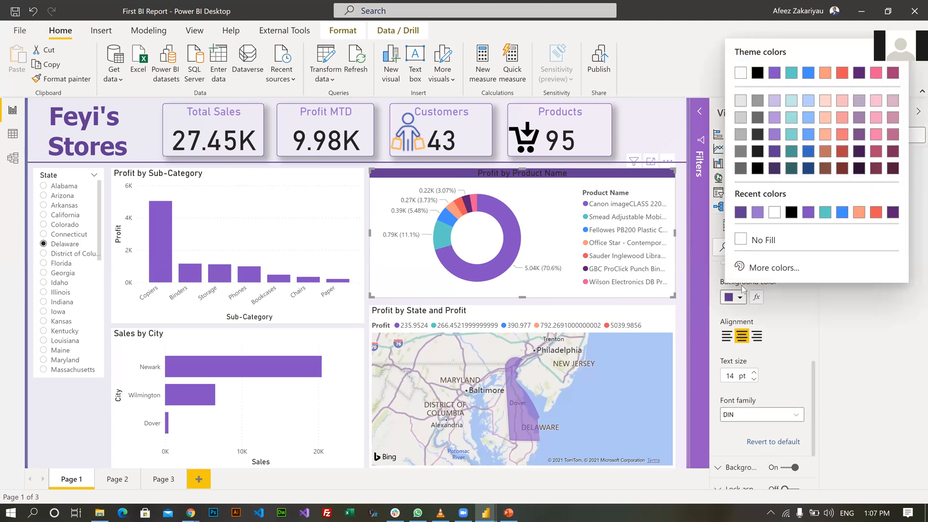
{"action": "left_click", "coordinate": [750, 242]}
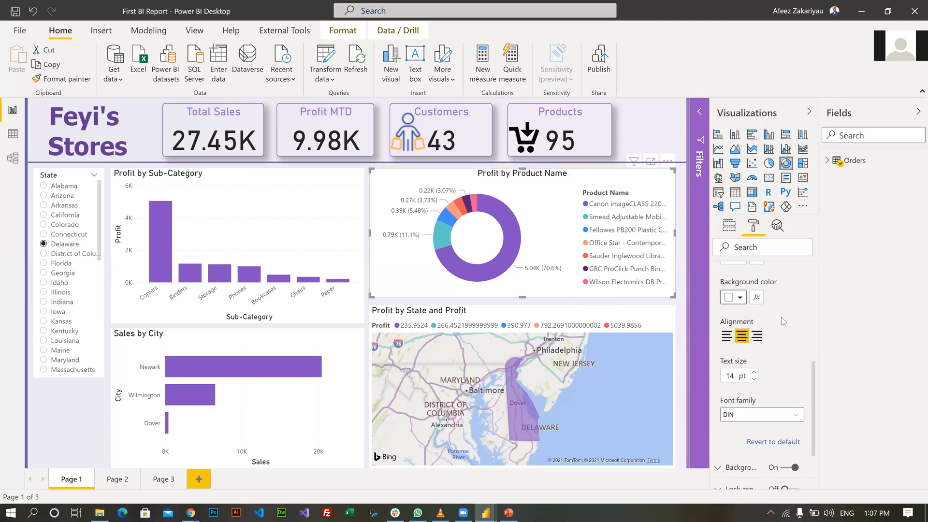
Set the font color of the Profit by Product Name title to the theme's darkest purple shade
{"action": "scroll", "coordinate": [781, 317], "scroll_direction": "up", "scroll_amount": 3}
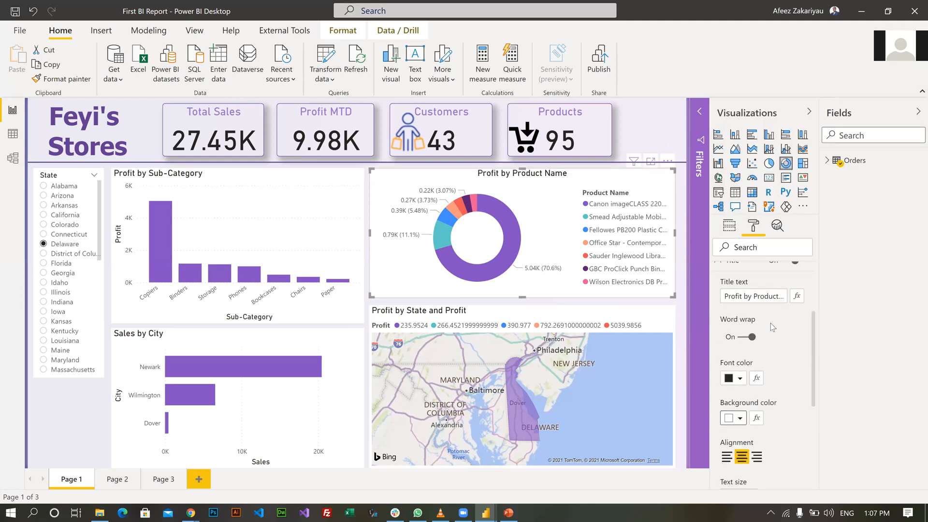
{"action": "left_click", "coordinate": [737, 380]}
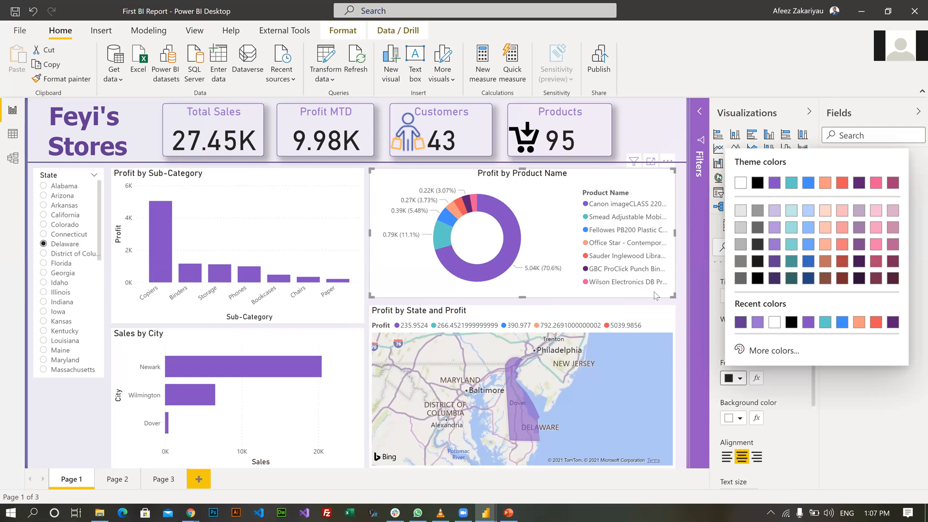
{"action": "left_click", "coordinate": [774, 278]}
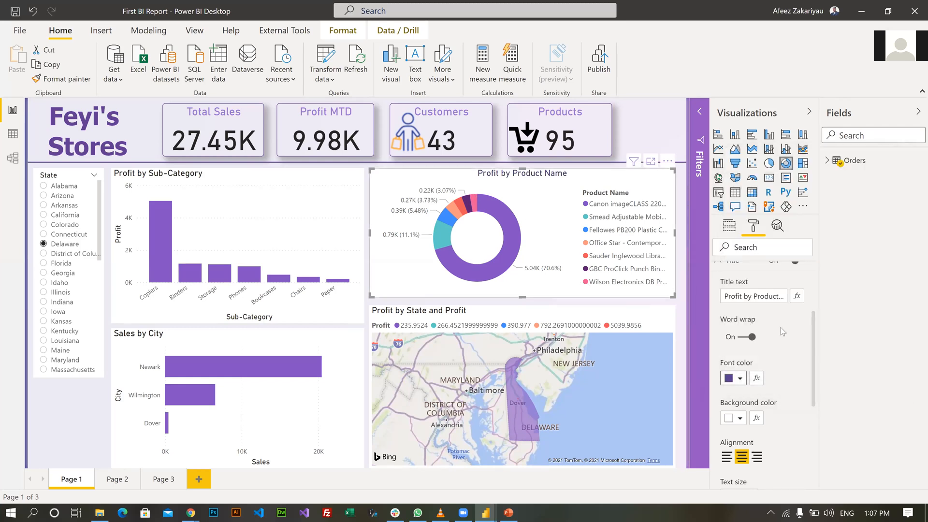
Look through the donut chart's General and Title formatting options and open its Background settings
{"action": "scroll", "coordinate": [774, 333], "scroll_direction": "up", "scroll_amount": 3}
{"action": "left_click", "coordinate": [717, 272]}
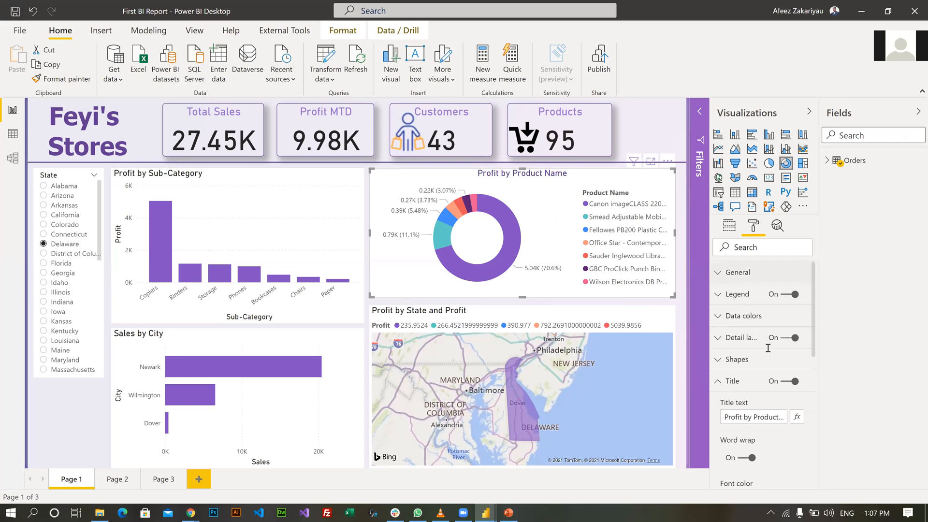
{"action": "scroll", "coordinate": [768, 347], "scroll_direction": "down", "scroll_amount": 2}
{"action": "scroll", "coordinate": [751, 388], "scroll_direction": "down", "scroll_amount": 1}
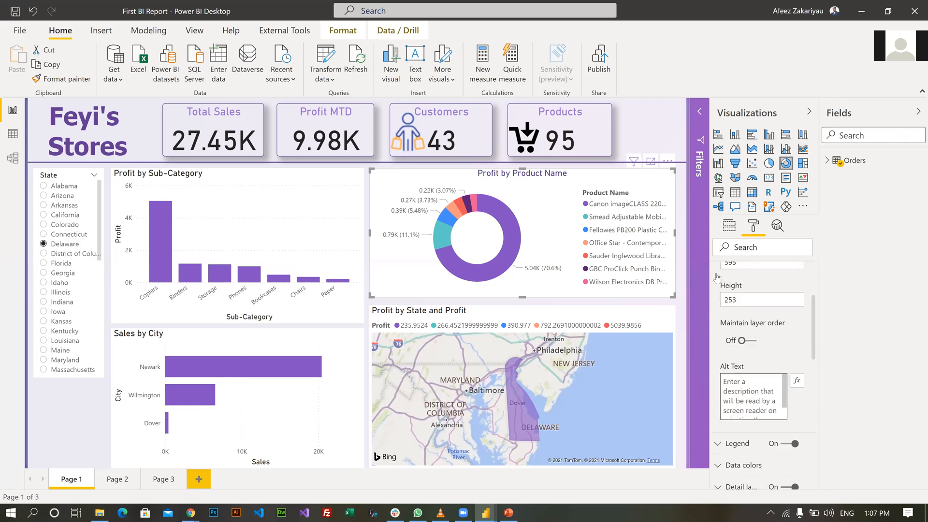
{"action": "left_click", "coordinate": [718, 368]}
{"action": "scroll", "coordinate": [735, 387], "scroll_direction": "down", "scroll_amount": 2}
{"action": "scroll", "coordinate": [736, 398], "scroll_direction": "down", "scroll_amount": 5}
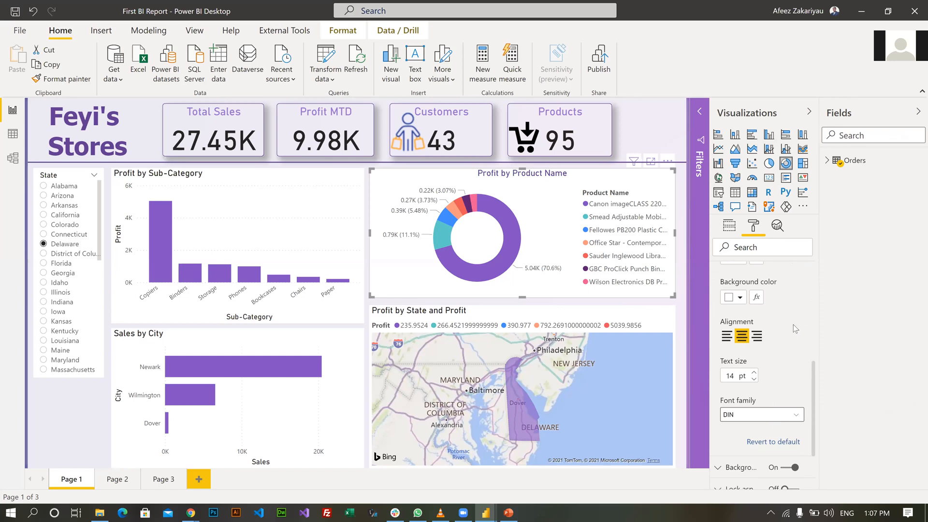
{"action": "scroll", "coordinate": [722, 431], "scroll_direction": "down", "scroll_amount": 4}
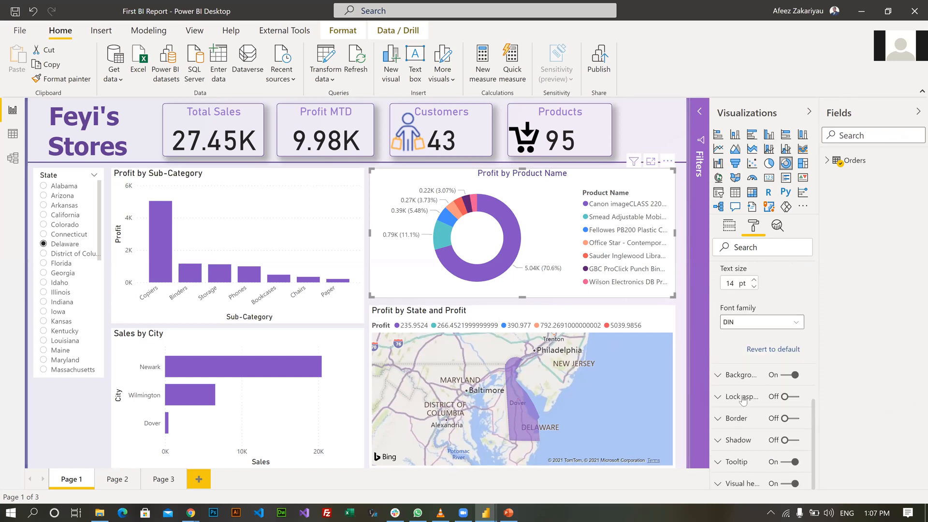
{"action": "left_click", "coordinate": [720, 377]}
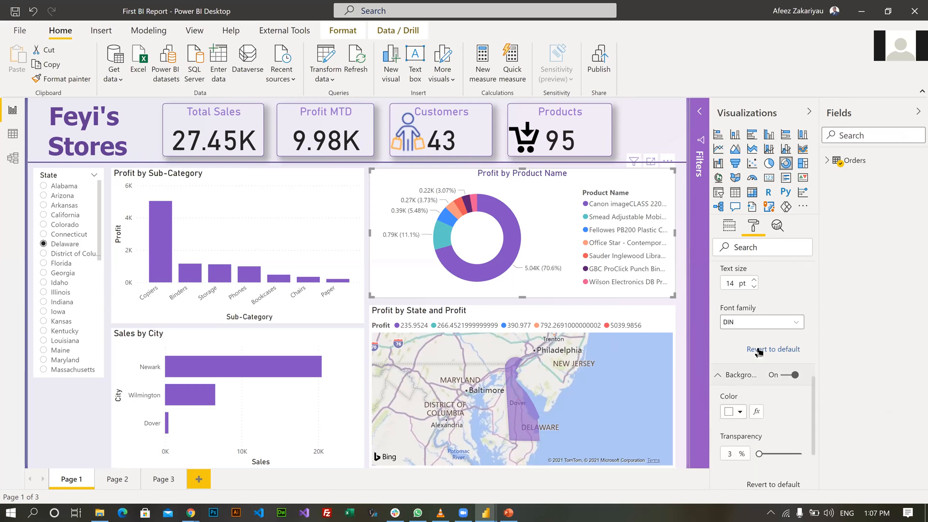
Turn off the background of the Profit by Product Name donut chart
{"action": "scroll", "coordinate": [749, 360], "scroll_direction": "down", "scroll_amount": 1}
{"action": "left_click", "coordinate": [739, 356]}
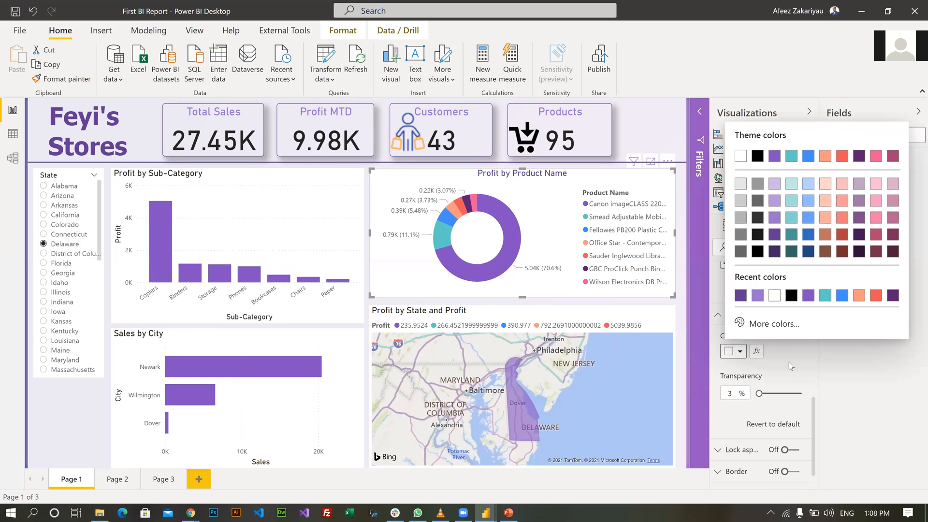
{"action": "left_click", "coordinate": [772, 361]}
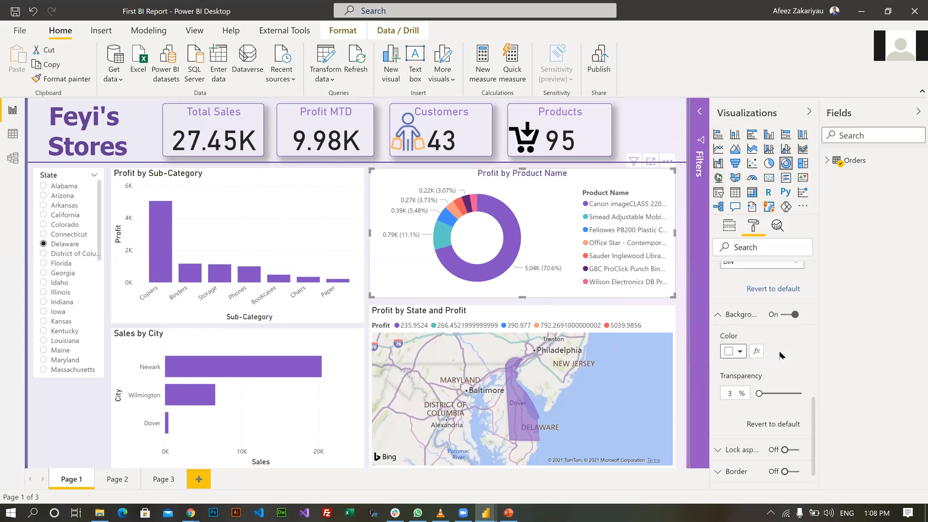
{"action": "left_click", "coordinate": [789, 314]}
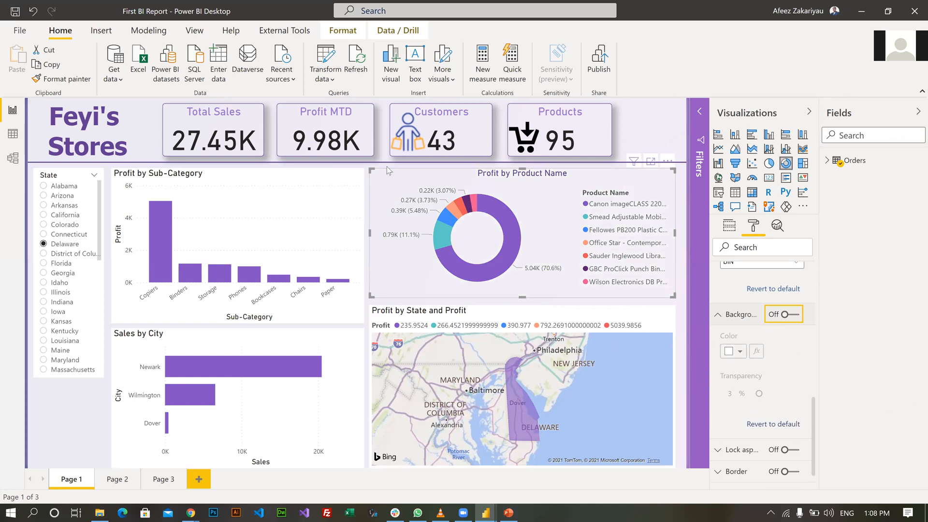
{"action": "left_click", "coordinate": [352, 180]}
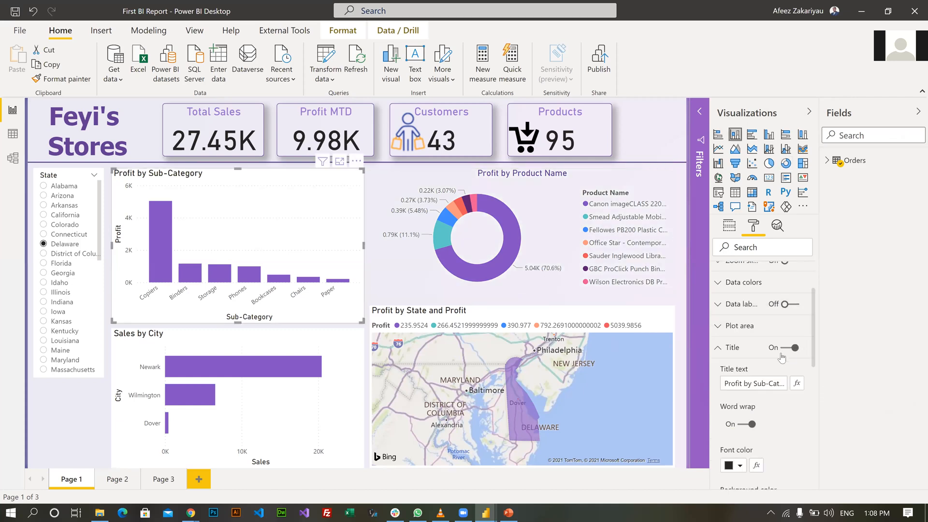
{"action": "scroll", "coordinate": [768, 355], "scroll_direction": "down", "scroll_amount": 4}
{"action": "scroll", "coordinate": [758, 379], "scroll_direction": "up", "scroll_amount": 5}
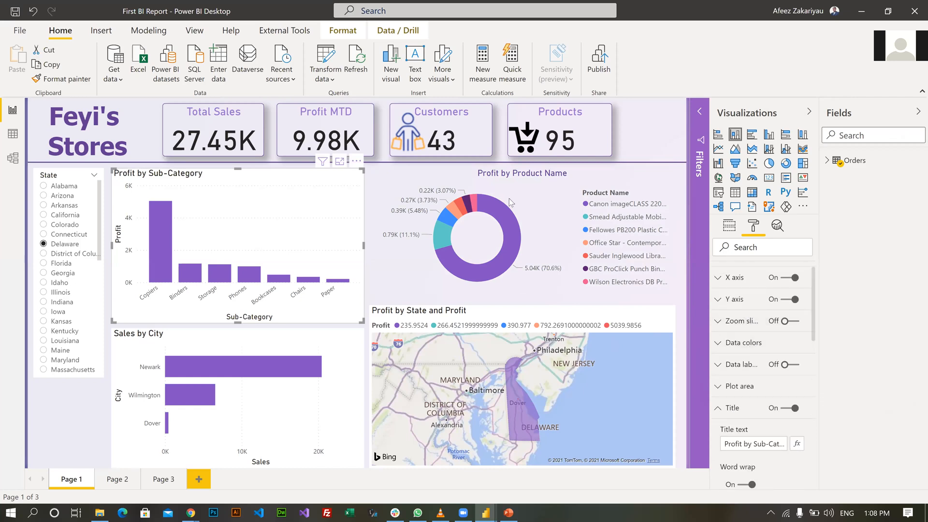
Select the Profit by Product Name donut chart and collapse its expanded title and background formatting settings
{"action": "left_click", "coordinate": [445, 179]}
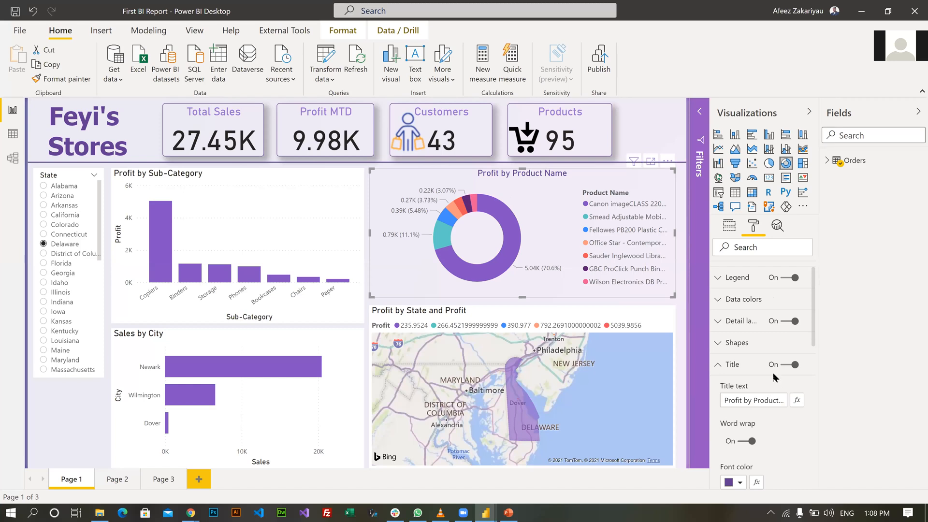
{"action": "scroll", "coordinate": [742, 393], "scroll_direction": "down", "scroll_amount": 3}
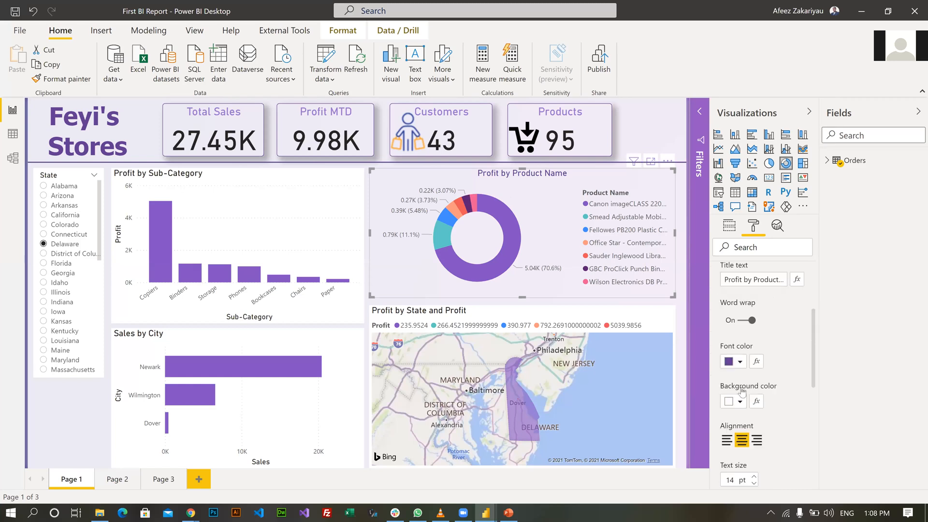
{"action": "scroll", "coordinate": [742, 391], "scroll_direction": "up", "scroll_amount": 2}
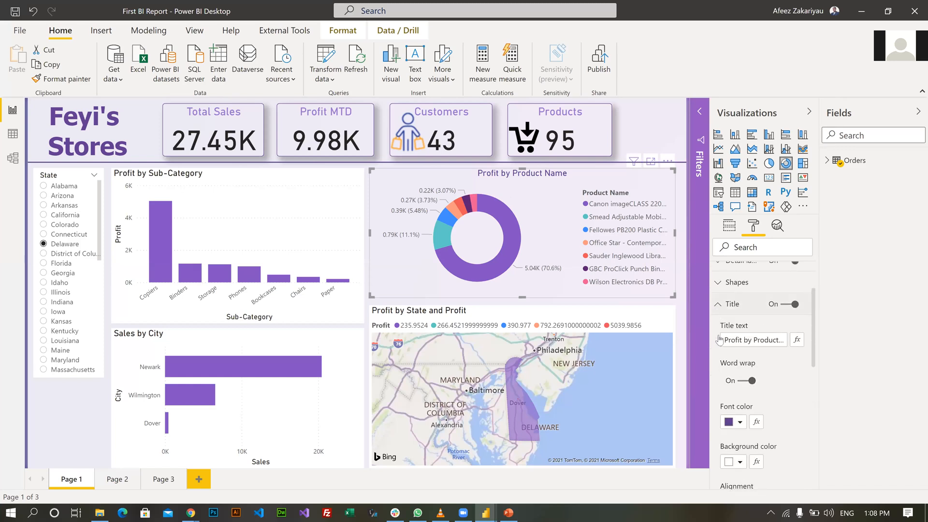
{"action": "left_click", "coordinate": [717, 304]}
{"action": "left_click", "coordinate": [718, 334]}
{"action": "left_click", "coordinate": [719, 330]}
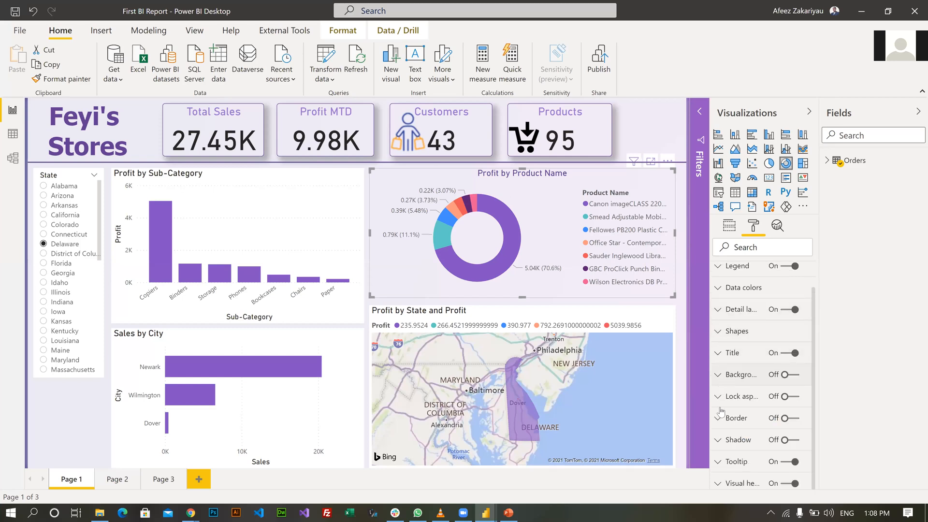
Give the Profit by Product Name donut chart a dark purple border with a 5 px radius
{"action": "left_click", "coordinate": [795, 418]}
{"action": "left_click", "coordinate": [738, 414]}
{"action": "scroll", "coordinate": [738, 413], "scroll_direction": "down", "scroll_amount": 1}
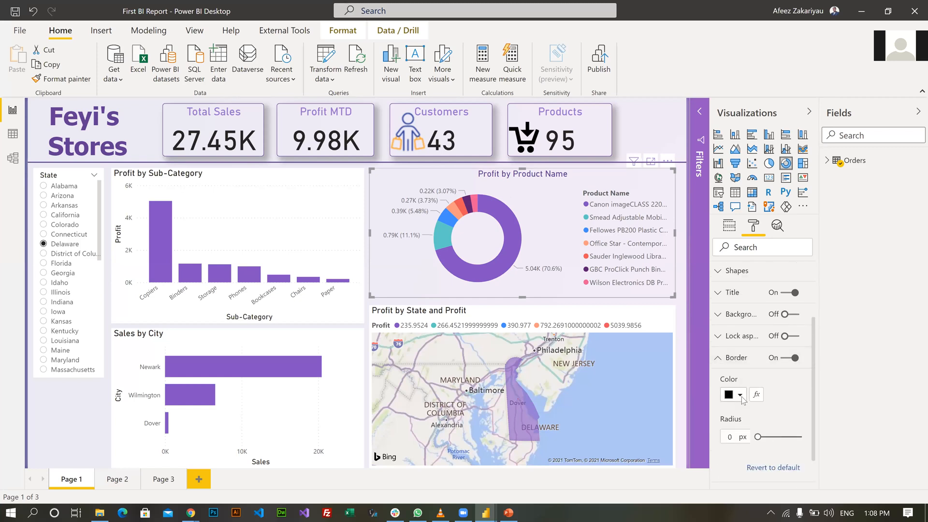
{"action": "left_click", "coordinate": [740, 396]}
{"action": "scroll", "coordinate": [768, 424], "scroll_direction": "down", "scroll_amount": 1}
{"action": "scroll", "coordinate": [733, 385], "scroll_direction": "down", "scroll_amount": 2}
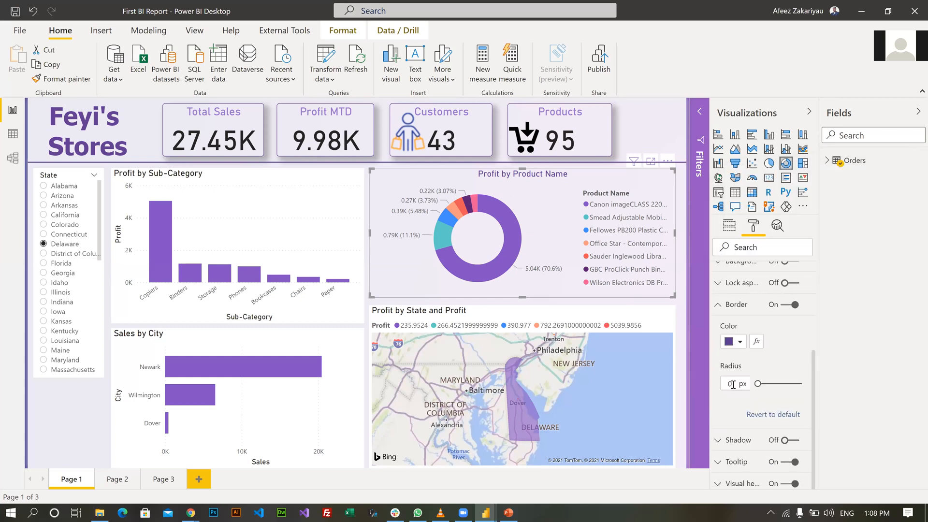
{"action": "type", "text": "05"}
{"action": "left_click", "coordinate": [741, 396]}
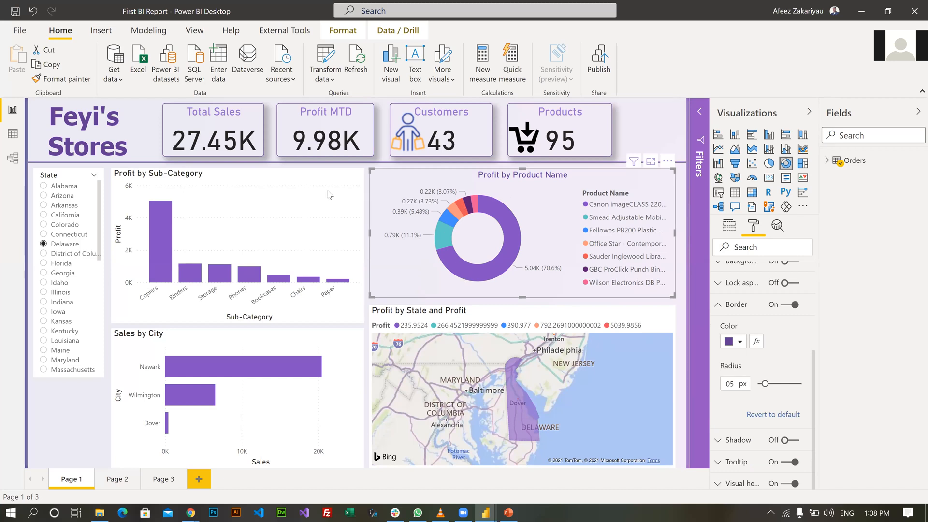
Copy the donut chart's formatting onto the Profit by Sub-Category column chart with the format painter
{"action": "left_click", "coordinate": [70, 80]}
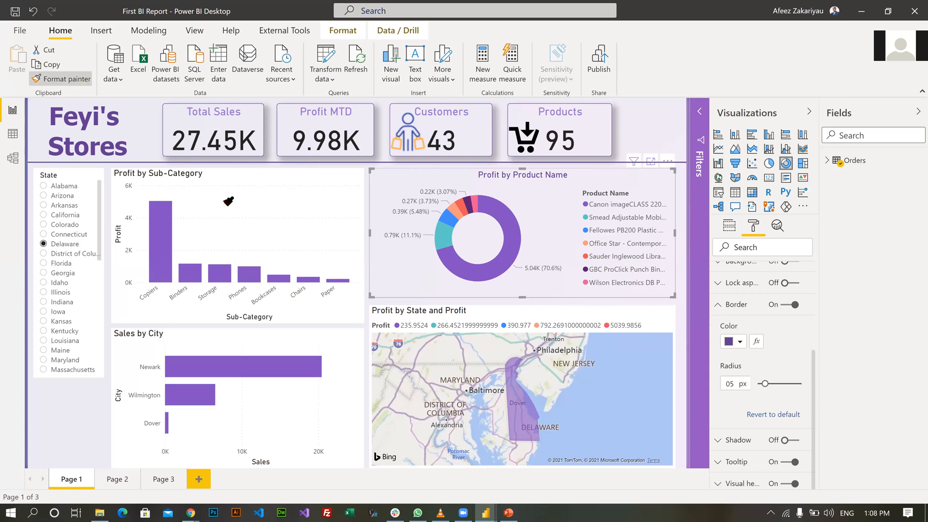
{"action": "left_click", "coordinate": [296, 181]}
{"action": "left_click", "coordinate": [296, 181]}
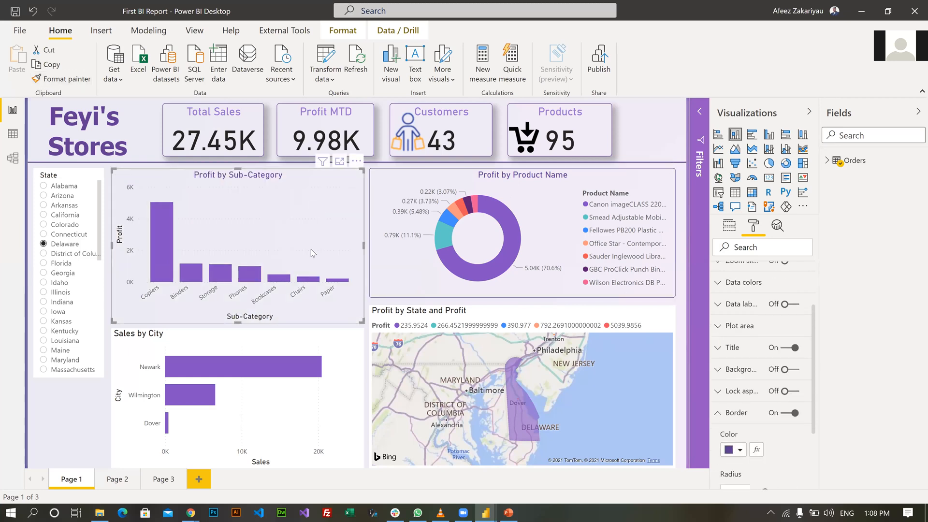
Copy the Profit by Sub-Category chart's formatting onto the Sales by City bar chart with the format painter
{"action": "left_click", "coordinate": [70, 83]}
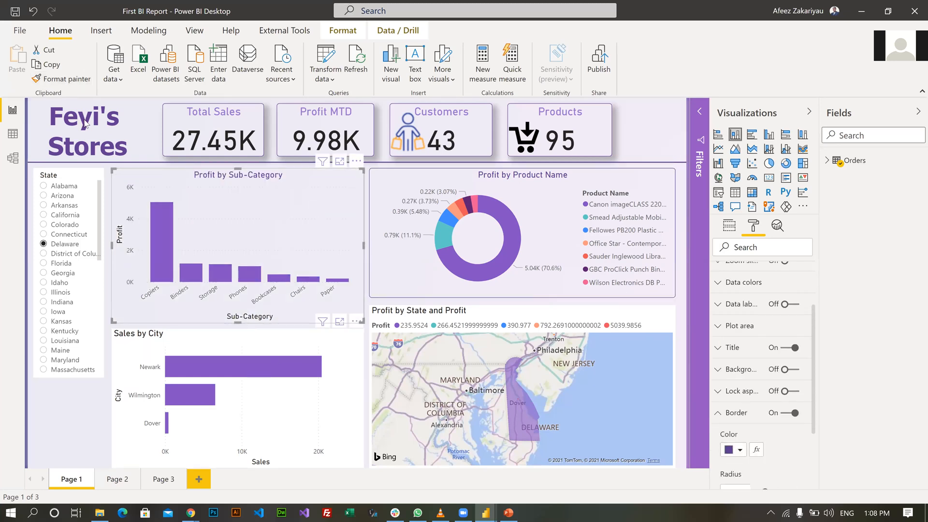
{"action": "left_click", "coordinate": [313, 329]}
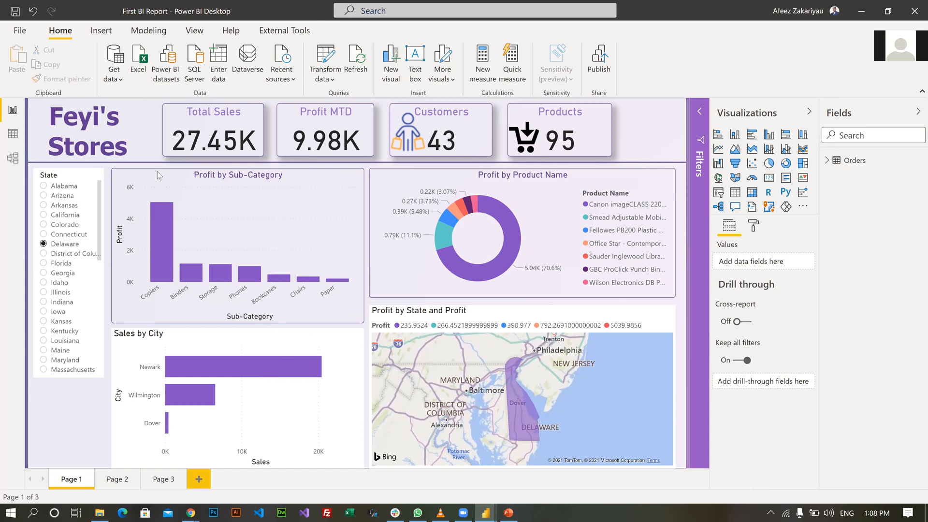
{"action": "left_click", "coordinate": [158, 176]}
{"action": "left_click", "coordinate": [63, 79]}
{"action": "left_click", "coordinate": [310, 348]}
{"action": "left_click", "coordinate": [339, 335]}
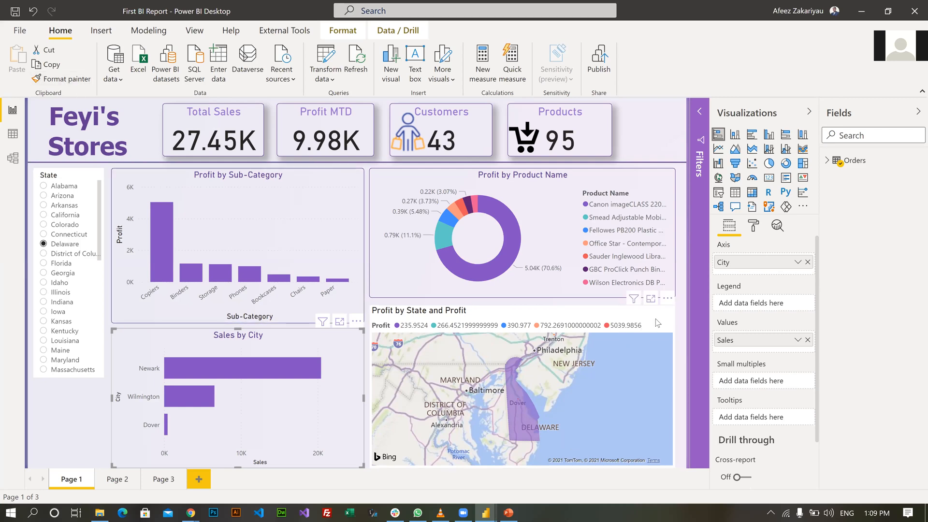
Copy the Sales by City chart's formatting onto the Profit by State and Profit map, then deselect the map
{"action": "left_click", "coordinate": [67, 79]}
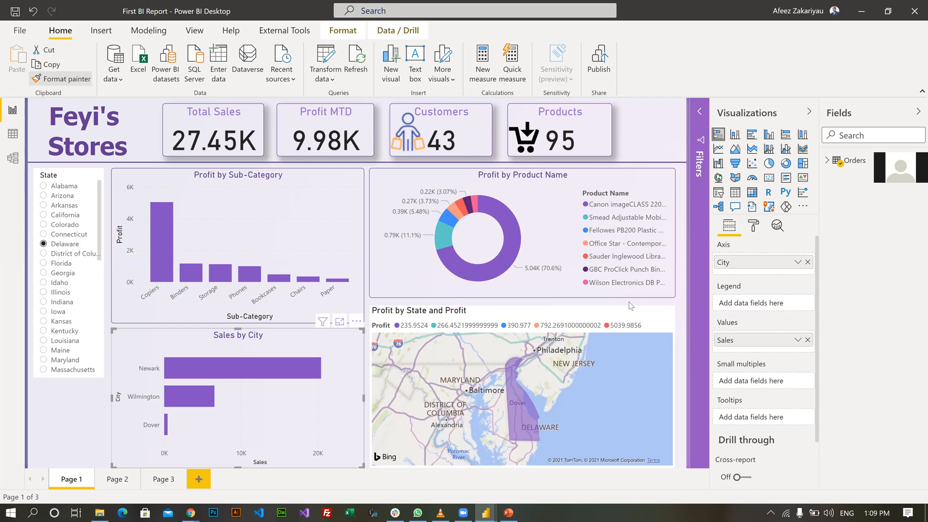
{"action": "left_click", "coordinate": [226, 245]}
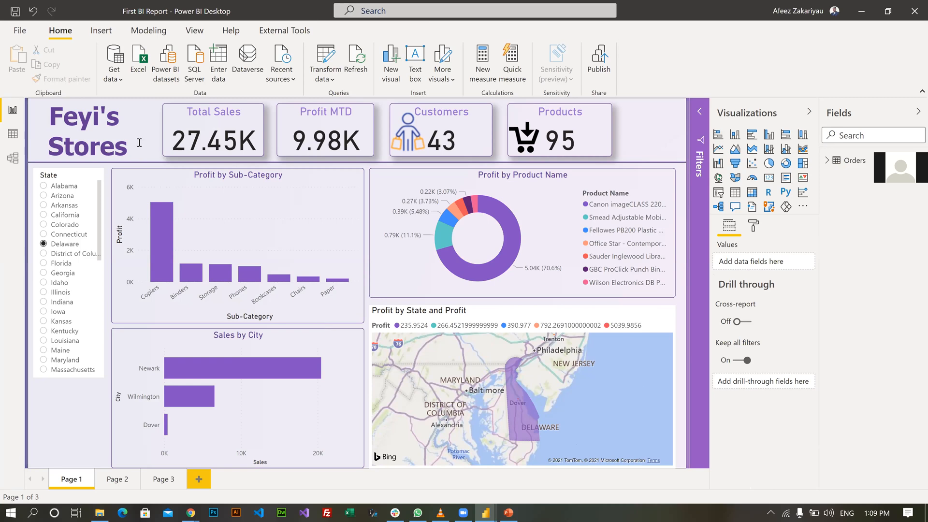
{"action": "left_click", "coordinate": [320, 333]}
{"action": "left_click", "coordinate": [72, 80]}
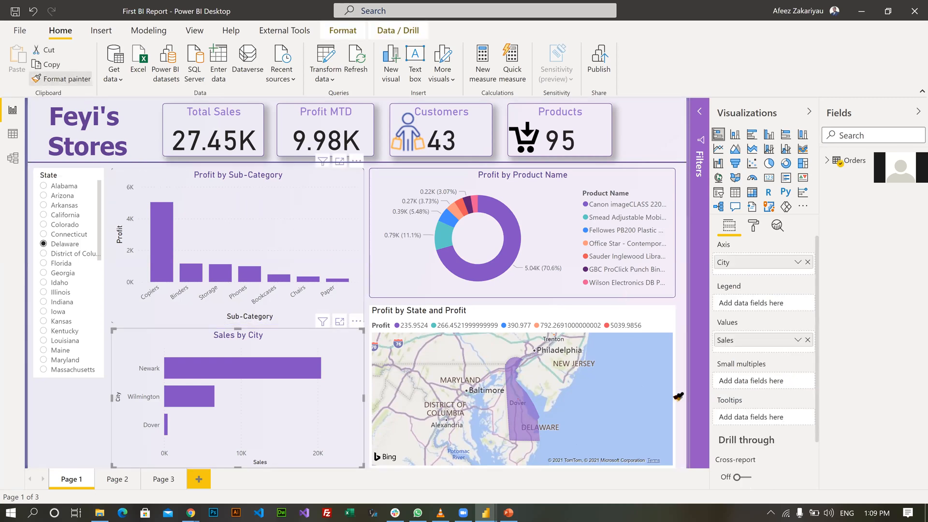
{"action": "left_click", "coordinate": [665, 315]}
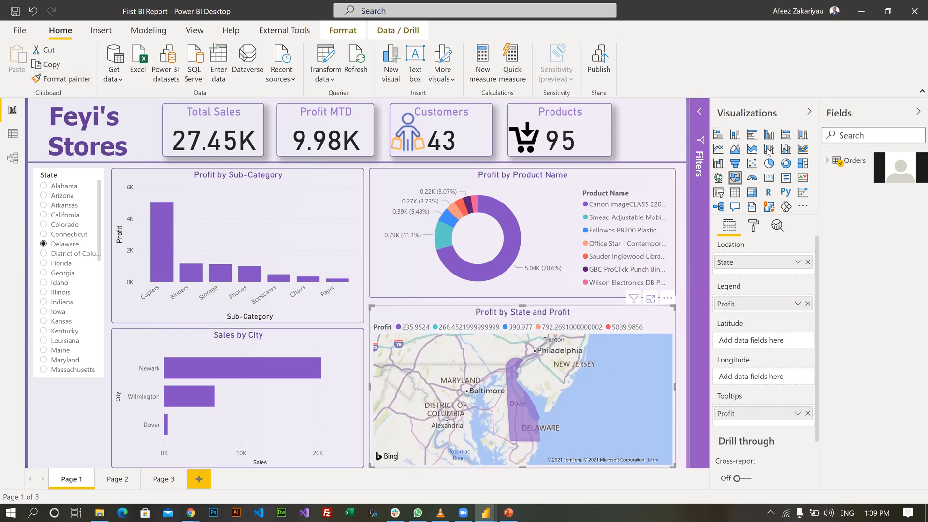
{"action": "left_click", "coordinate": [663, 120]}
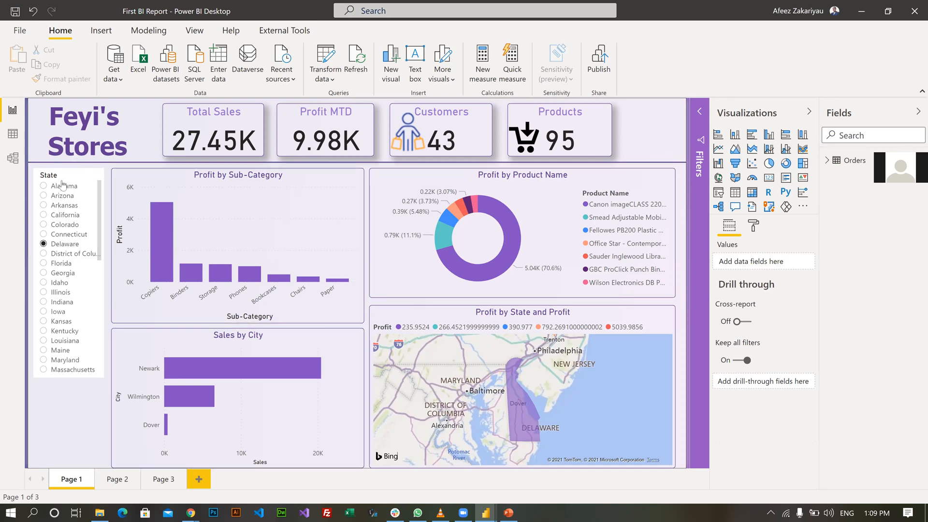
Turn off the background of the State slicer
{"action": "left_click", "coordinate": [35, 196]}
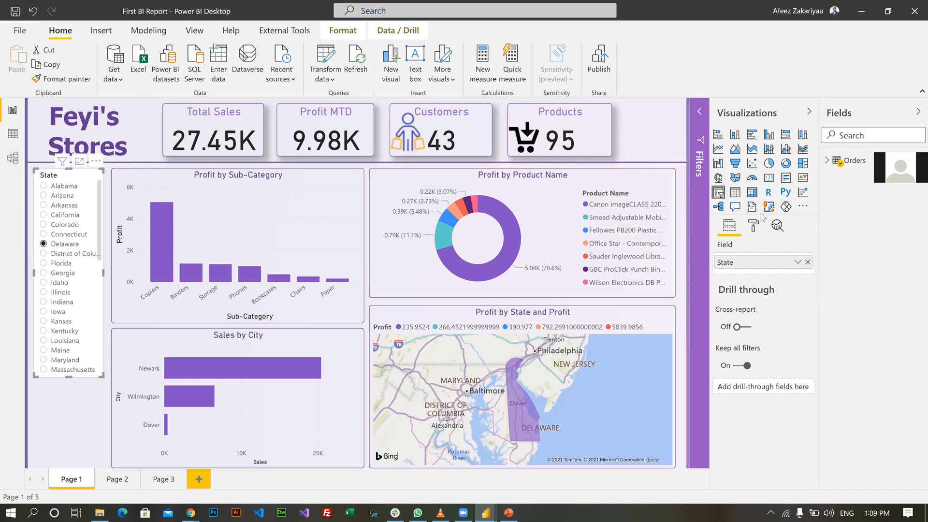
{"action": "left_click", "coordinate": [752, 228]}
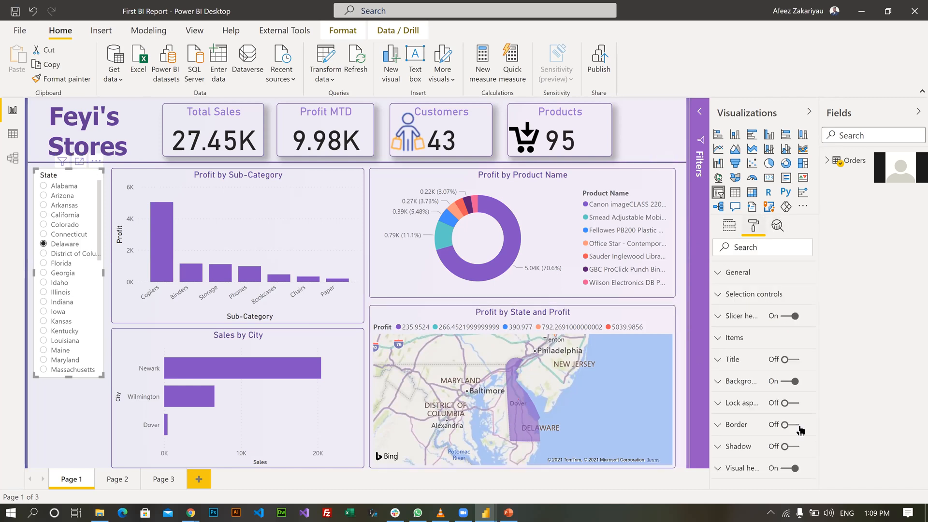
{"action": "left_click", "coordinate": [791, 381]}
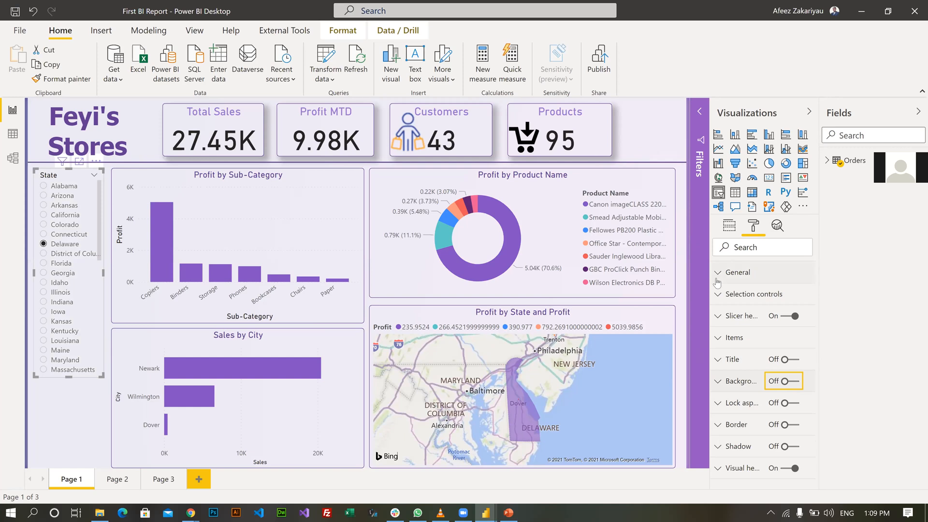
Turn on a dark purple border for the State slicer and deselect it
{"action": "left_click", "coordinate": [719, 337]}
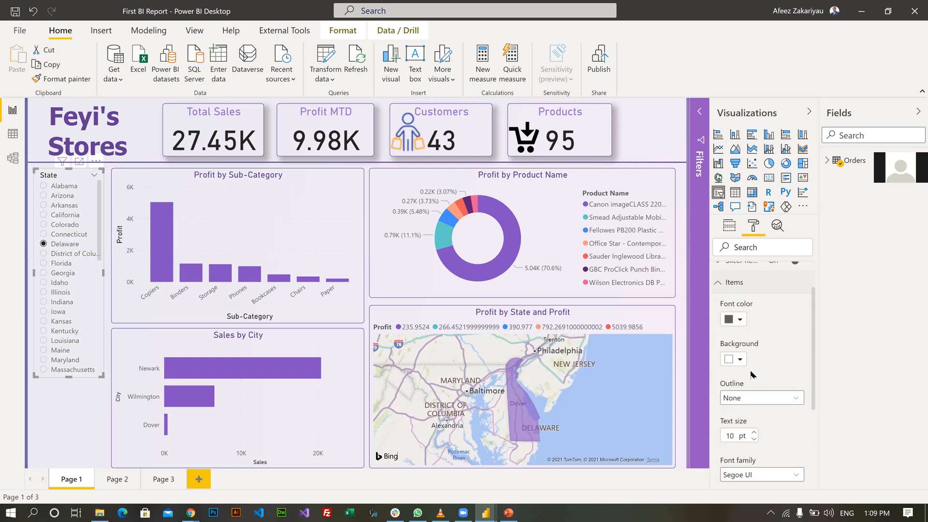
{"action": "scroll", "coordinate": [749, 363], "scroll_direction": "down", "scroll_amount": 3}
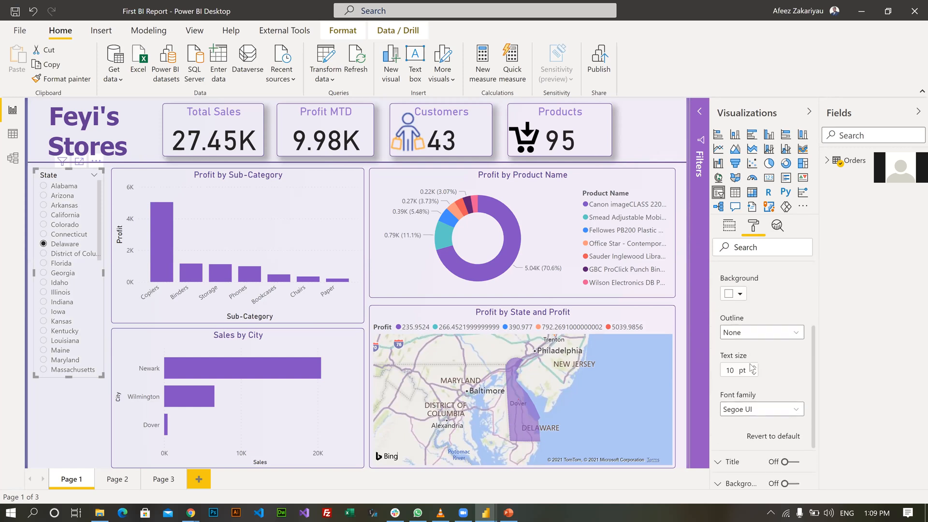
{"action": "scroll", "coordinate": [764, 370], "scroll_direction": "down", "scroll_amount": 4}
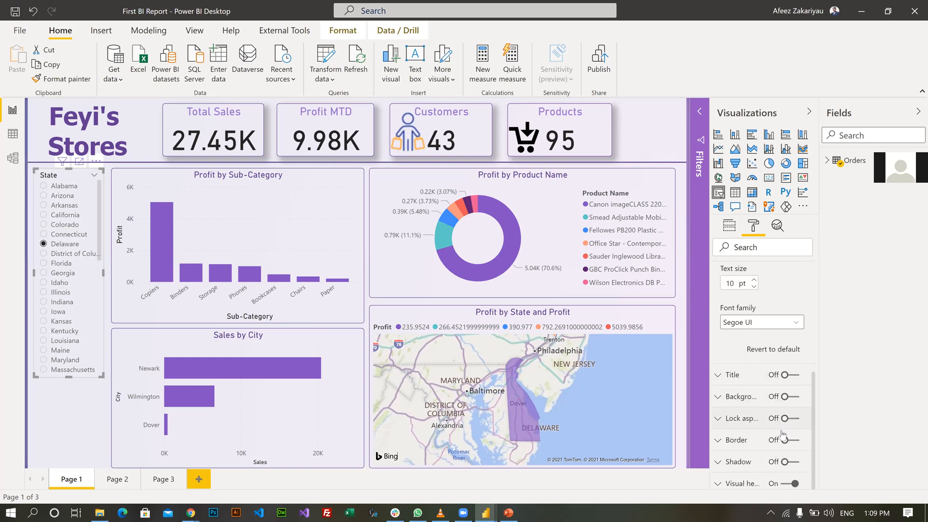
{"action": "left_click", "coordinate": [790, 444]}
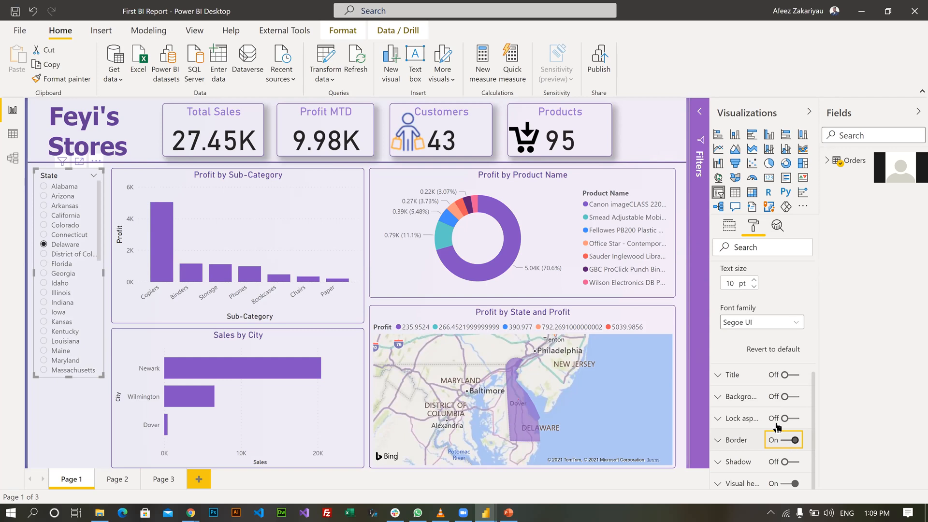
{"action": "left_click", "coordinate": [718, 440]}
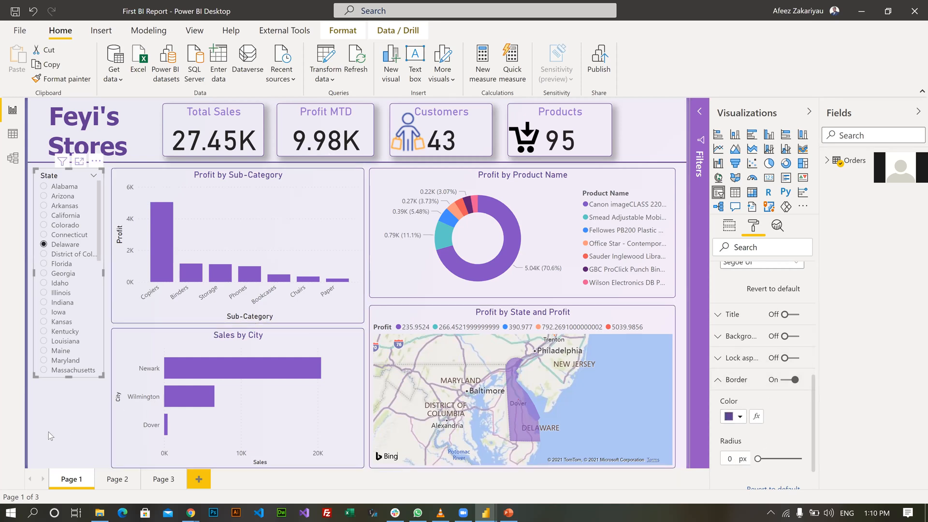
{"action": "left_click", "coordinate": [366, 310]}
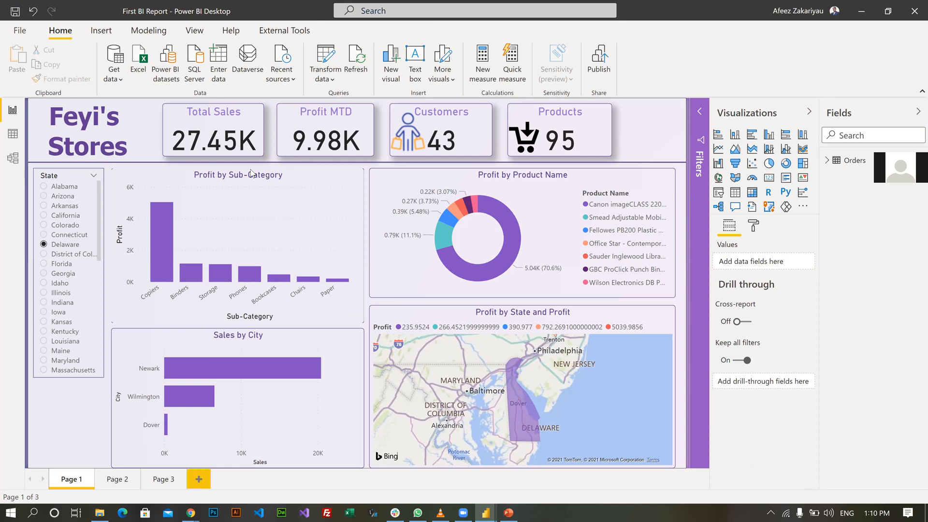
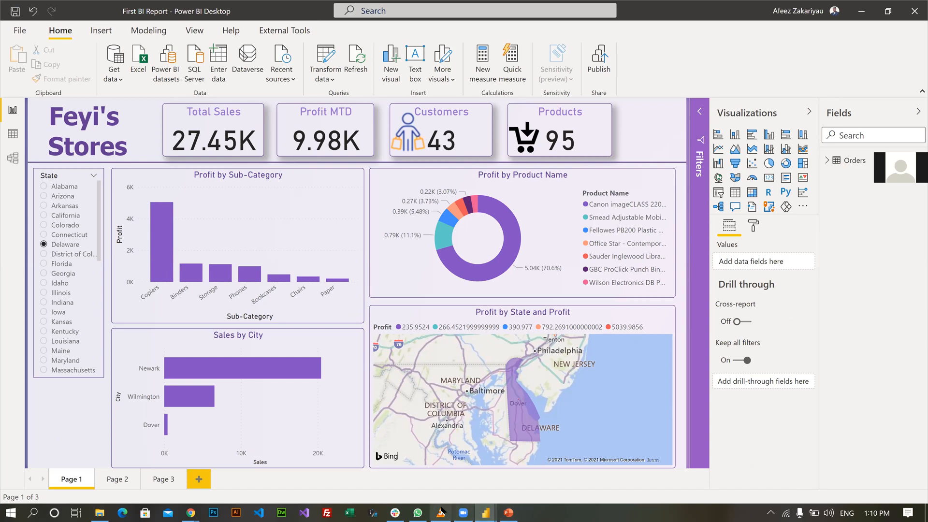
{"action": "mouse_move", "coordinate": [419, 511]}
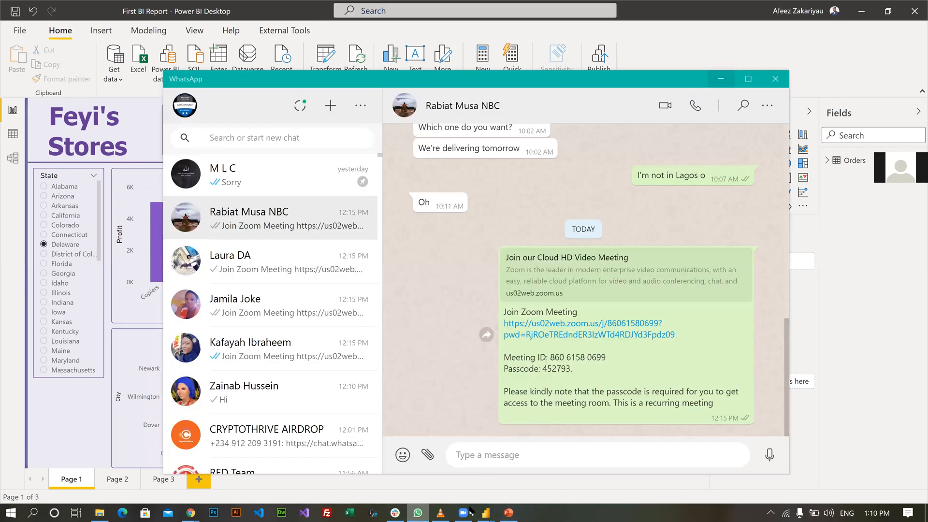
{"action": "left_click", "coordinate": [750, 7]}
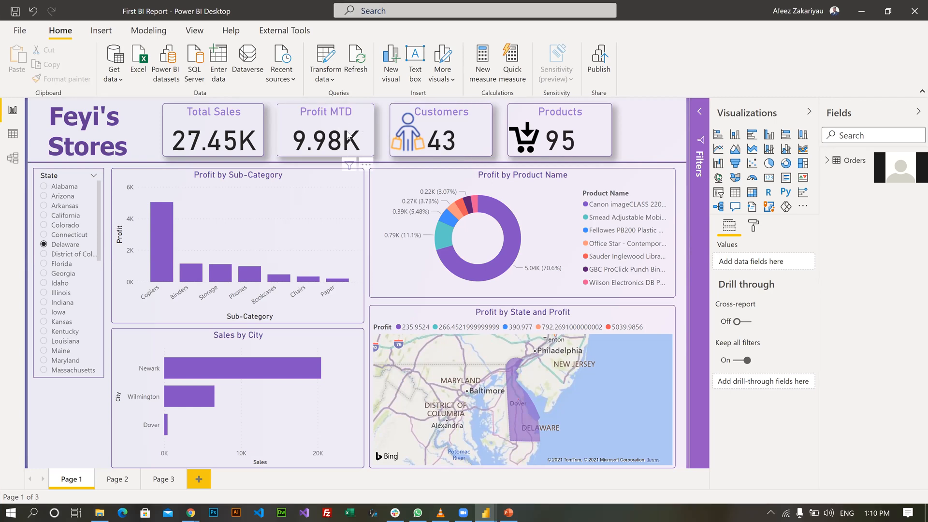
Examine the Profit MTD card's data label options and the available commands for a way to format its number
{"action": "left_click", "coordinate": [298, 124]}
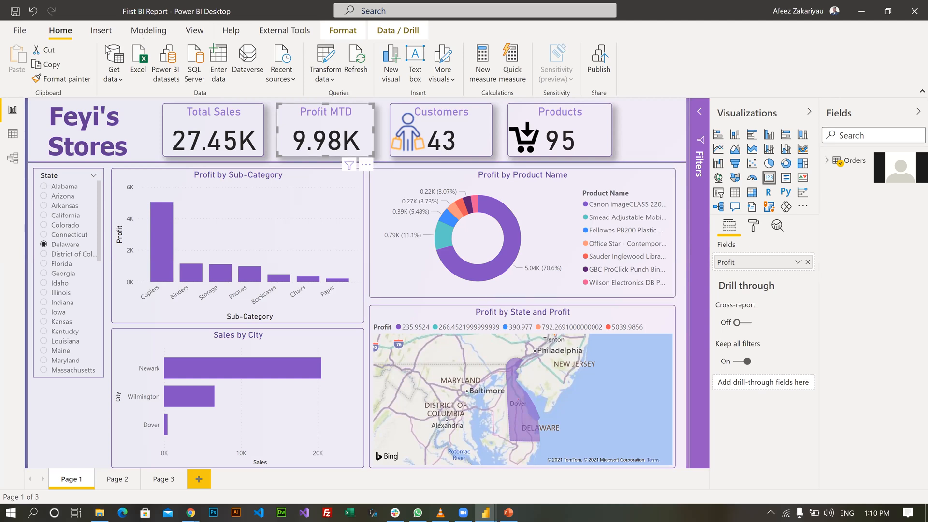
{"action": "left_click", "coordinate": [140, 31]}
{"action": "left_click", "coordinate": [89, 31]}
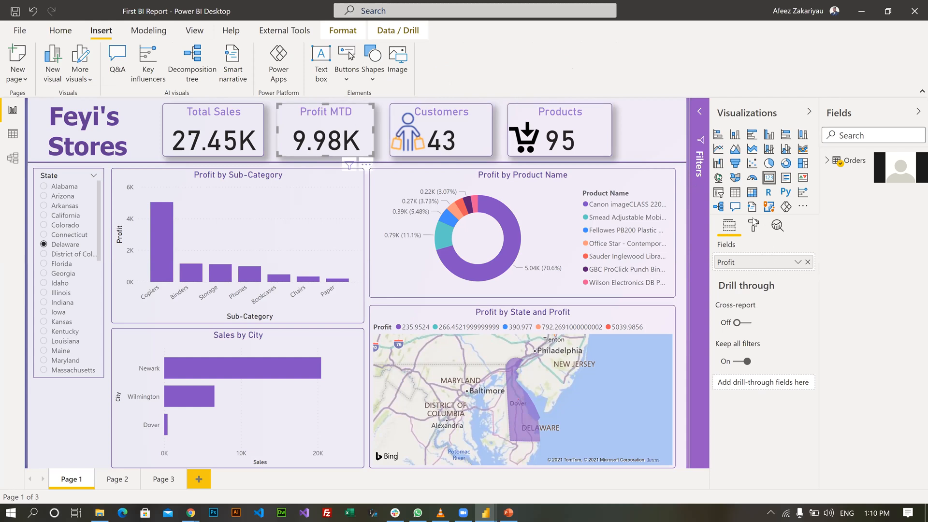
{"action": "left_click", "coordinate": [753, 225]}
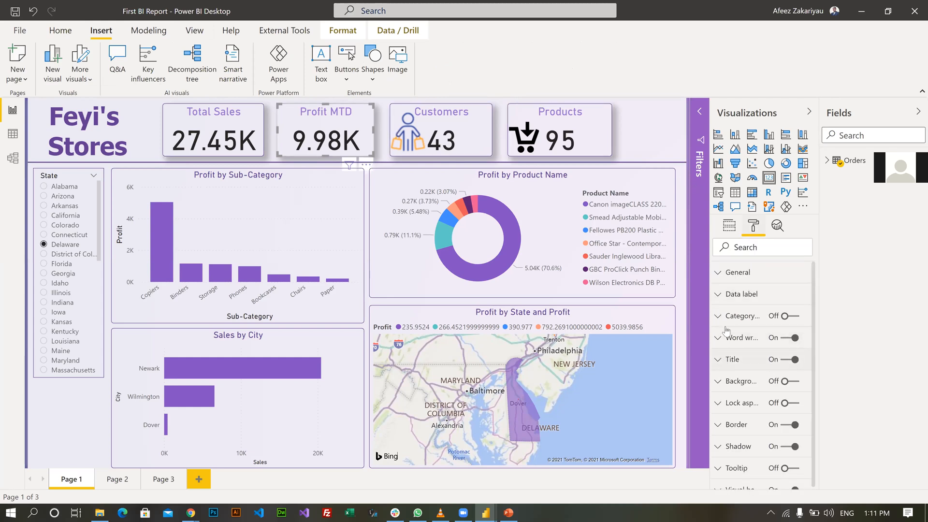
{"action": "left_click", "coordinate": [724, 303]}
{"action": "scroll", "coordinate": [764, 338], "scroll_direction": "down", "scroll_amount": 2}
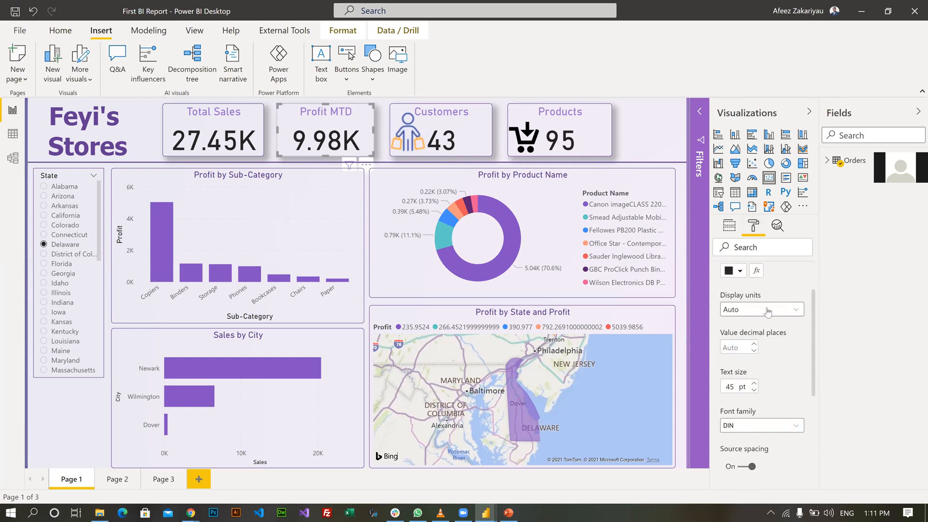
{"action": "scroll", "coordinate": [761, 314], "scroll_direction": "down", "scroll_amount": 1}
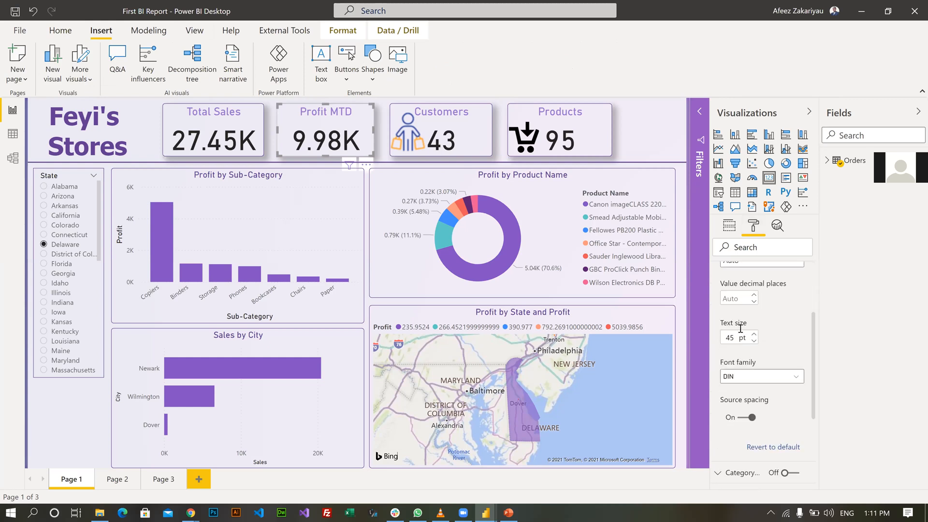
{"action": "scroll", "coordinate": [753, 293], "scroll_direction": "down", "scroll_amount": 1}
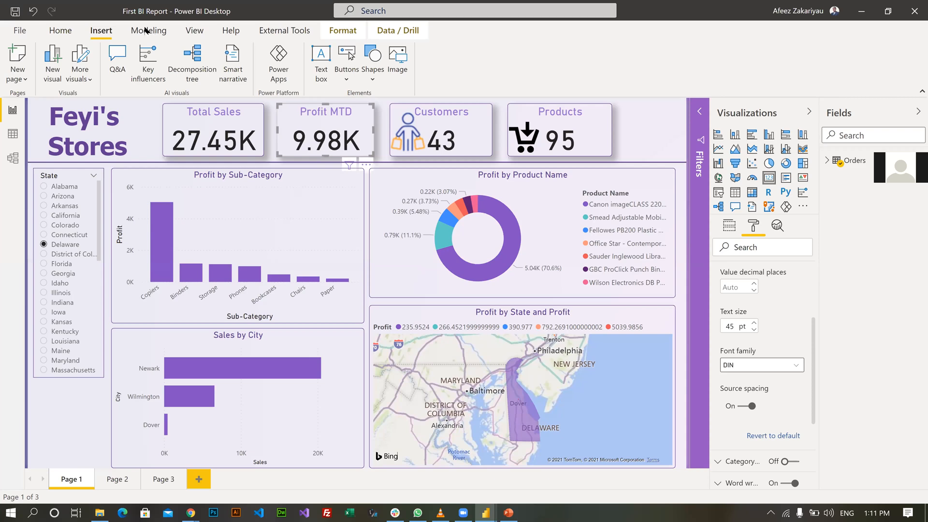
{"action": "scroll", "coordinate": [100, 32], "scroll_direction": "down", "scroll_amount": 1}
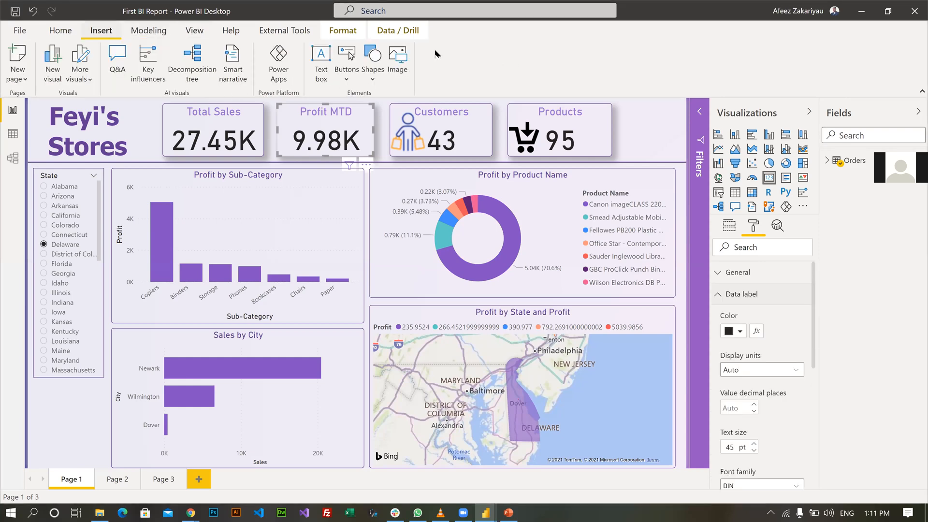
{"action": "left_click", "coordinate": [60, 30]}
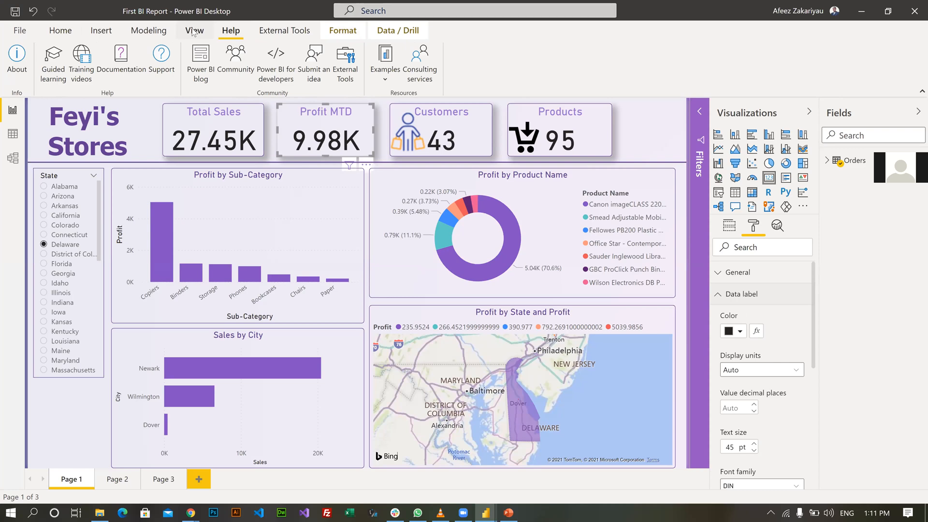
{"action": "left_click", "coordinate": [158, 31]}
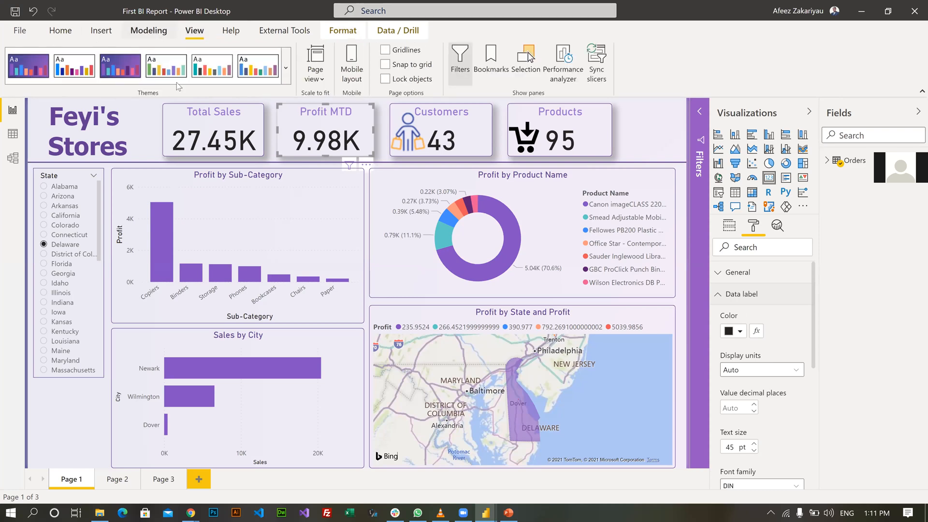
Format the Sales column from the Orders table, used in the Total Sales card, as Currency
{"action": "left_click", "coordinate": [204, 139]}
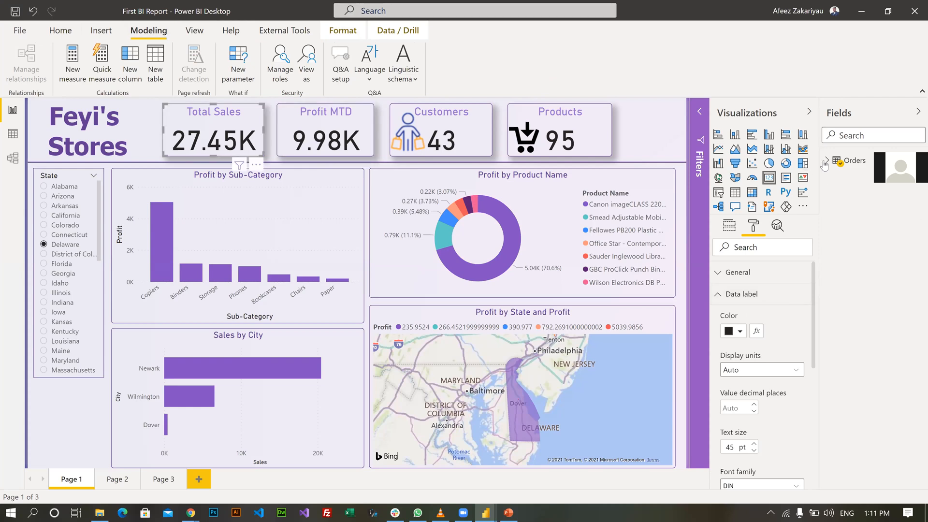
{"action": "left_click", "coordinate": [853, 160]}
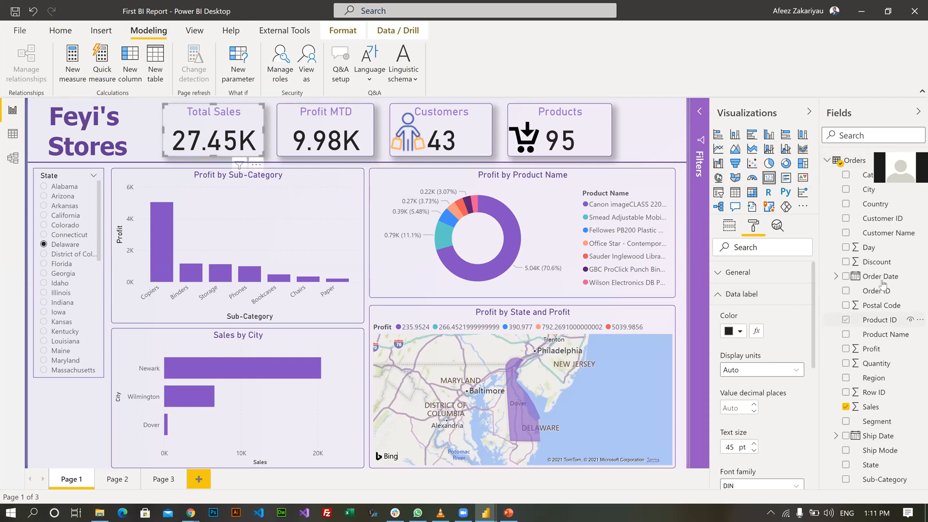
{"action": "left_click", "coordinate": [873, 407]}
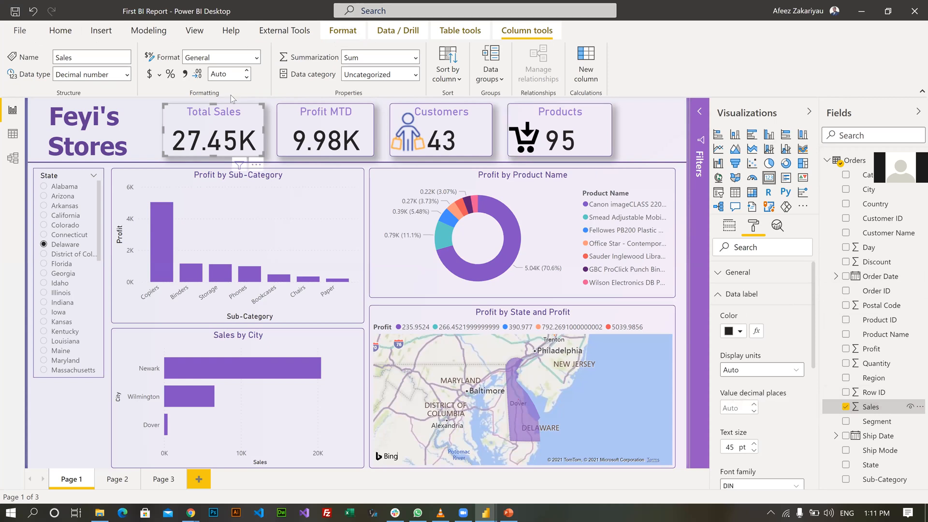
{"action": "left_click", "coordinate": [257, 57]}
{"action": "left_click", "coordinate": [216, 92]}
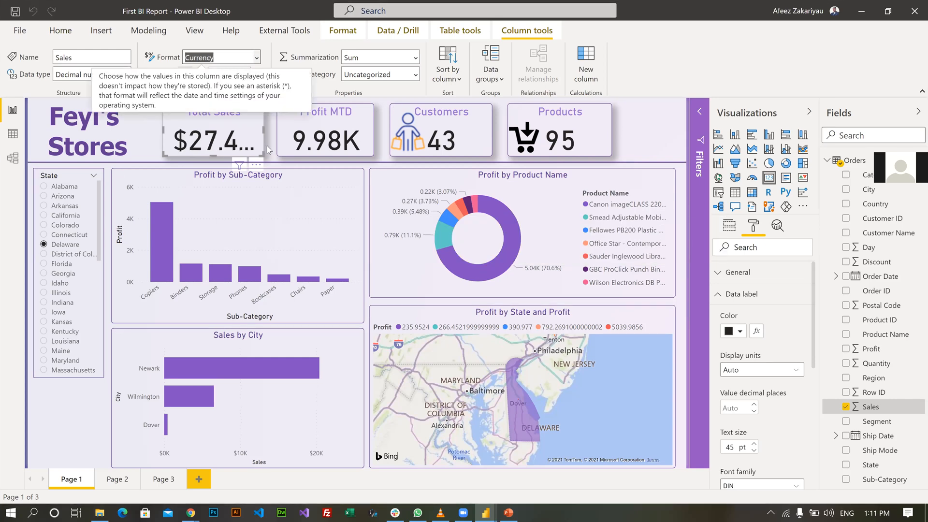
Format the Profit column used in the Profit MTD card as Currency and deselect the card
{"action": "left_click", "coordinate": [300, 123]}
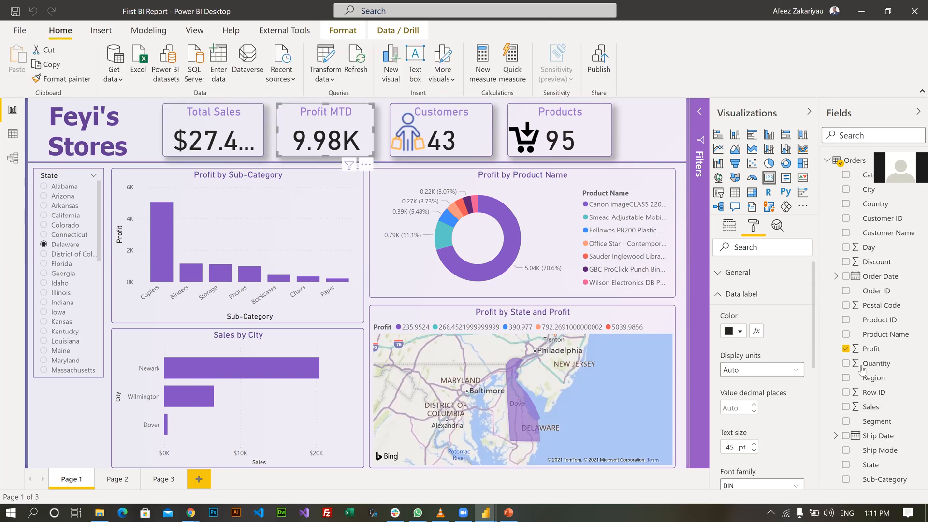
{"action": "left_click", "coordinate": [870, 349]}
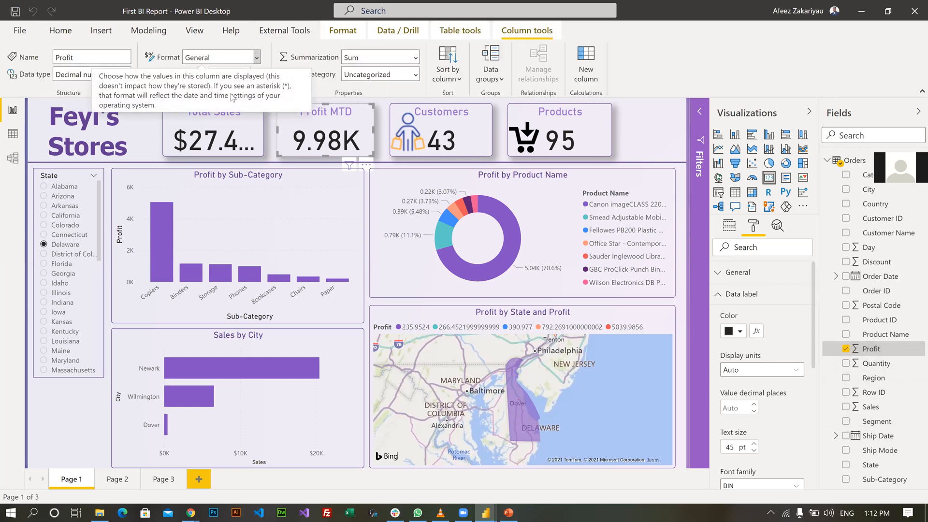
{"action": "left_click", "coordinate": [257, 58]}
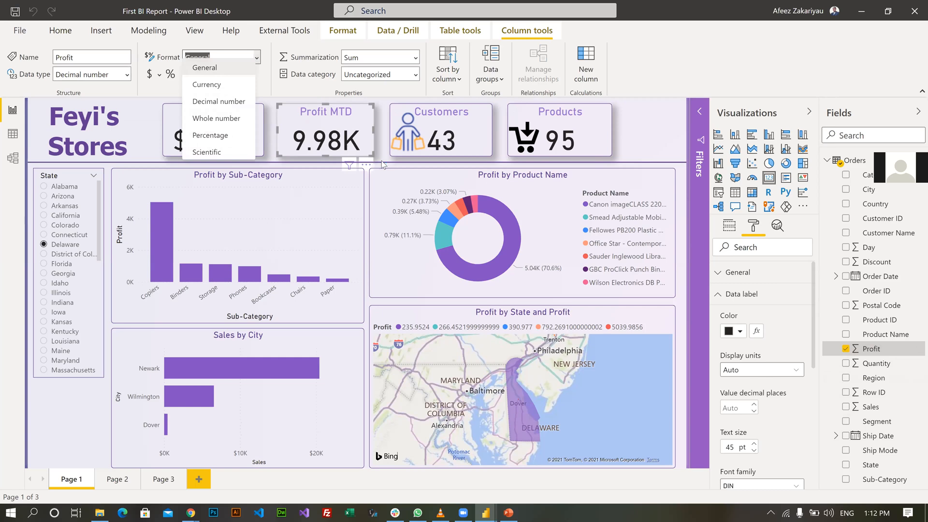
{"action": "left_click", "coordinate": [207, 85]}
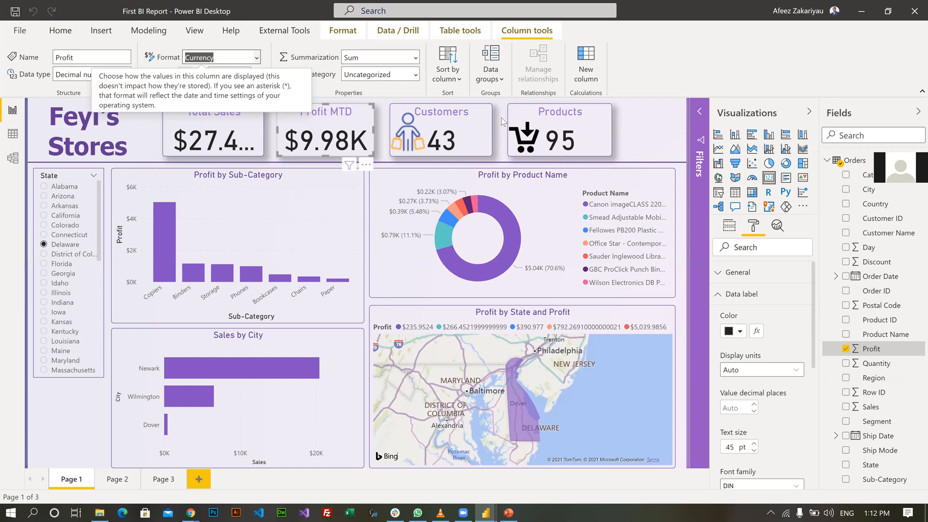
{"action": "left_click", "coordinate": [502, 120]}
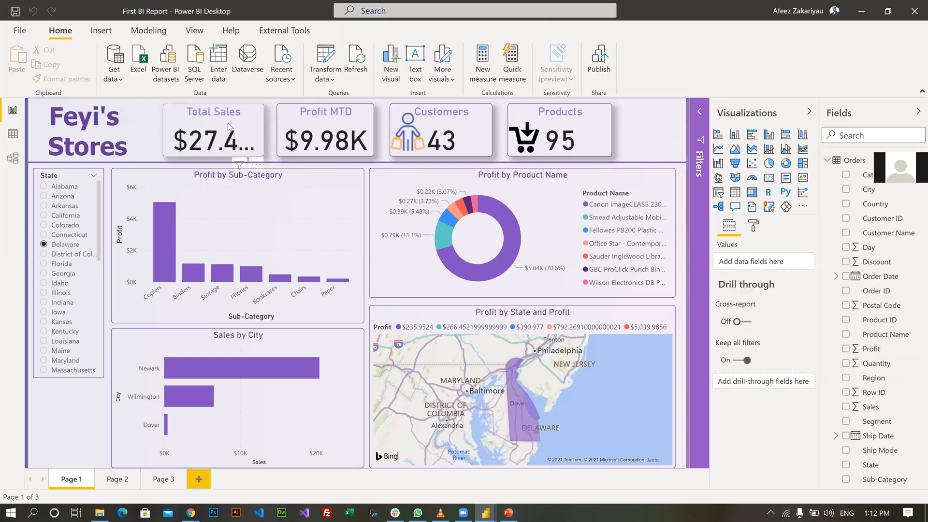
Widen the Total Sales card slightly on its left side so its full value fits, then deselect it
{"action": "left_click", "coordinate": [260, 130]}
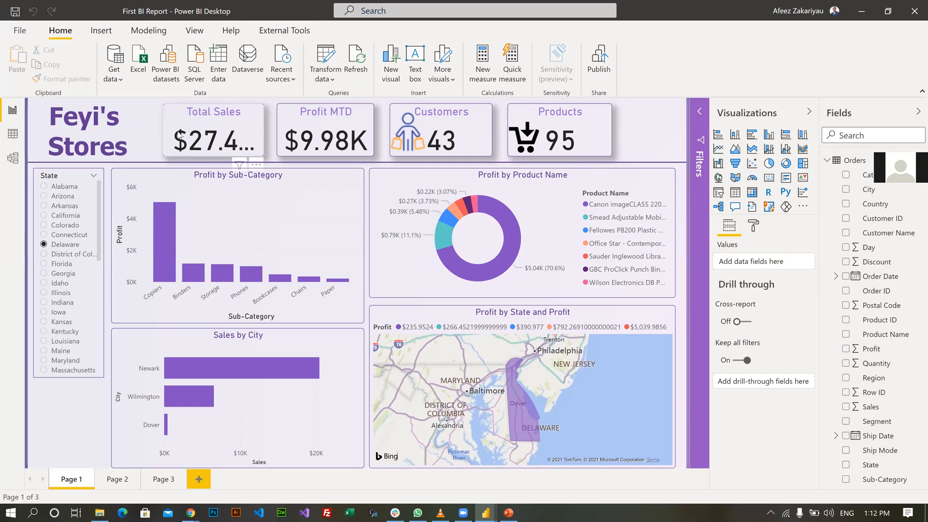
{"action": "left_click_drag", "start_coordinate": [159, 132], "coordinate": [151, 131]}
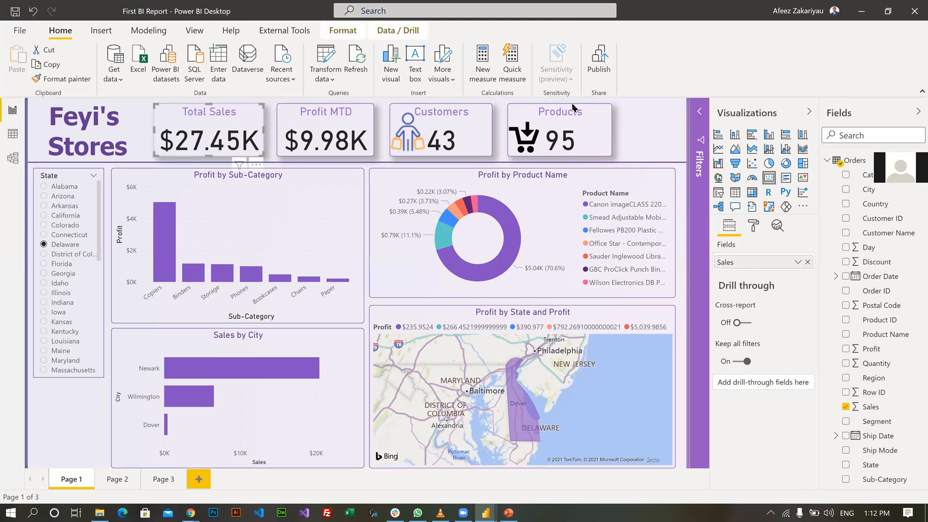
{"action": "left_click", "coordinate": [124, 104]}
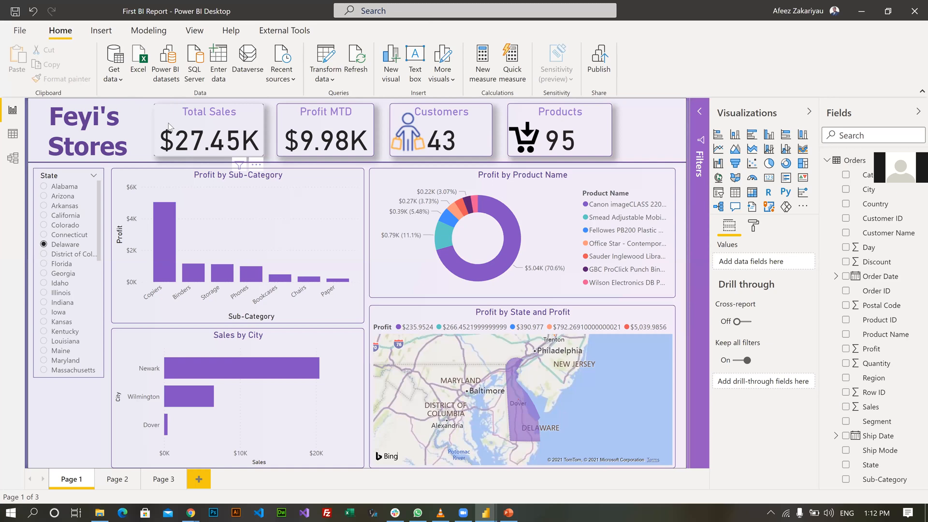
Move all four KPI cards together with the customer and cart icons rightward, close to the header's right end, then deselect them
{"action": "left_click", "coordinate": [187, 127]}
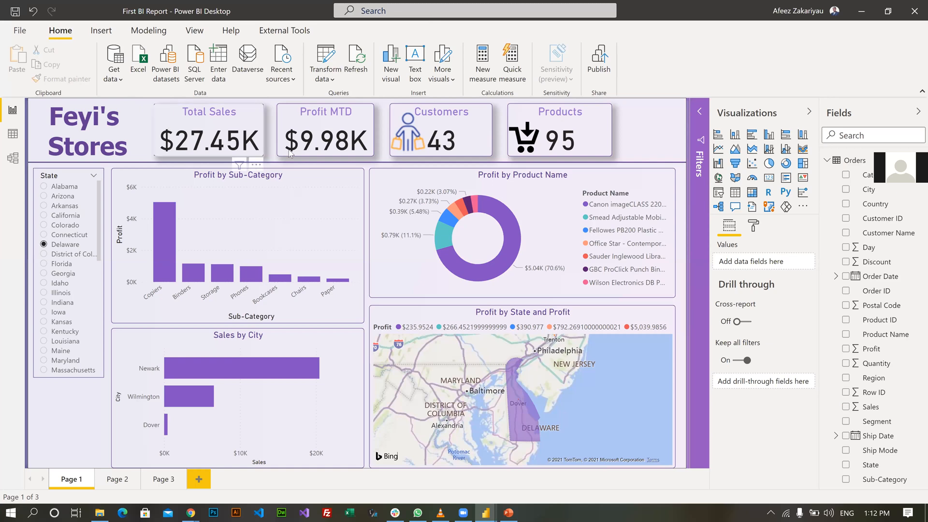
{"action": "left_click", "coordinate": [286, 117], "text": "ctrl"}
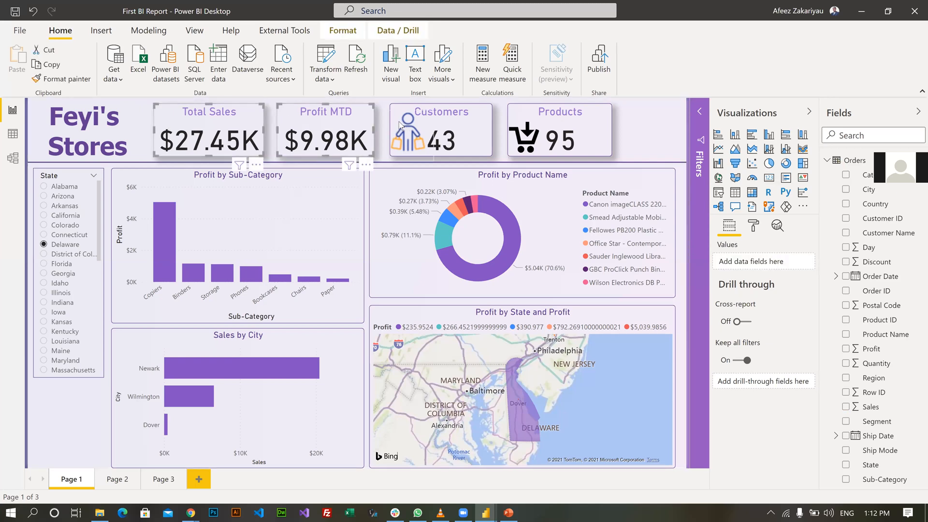
{"action": "left_click", "coordinate": [425, 119], "text": "ctrl"}
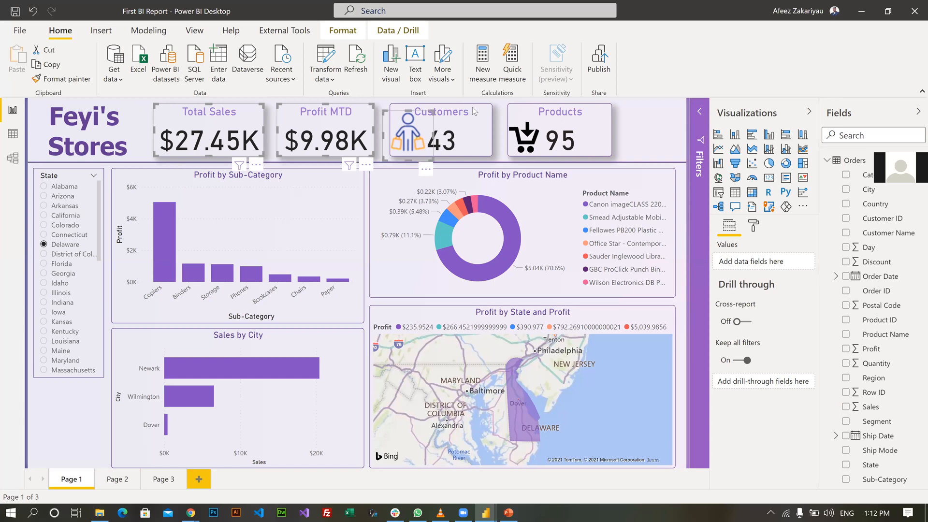
{"action": "left_click", "coordinate": [530, 130], "text": "ctrl"}
{"action": "left_click", "coordinate": [607, 115], "text": "ctrl"}
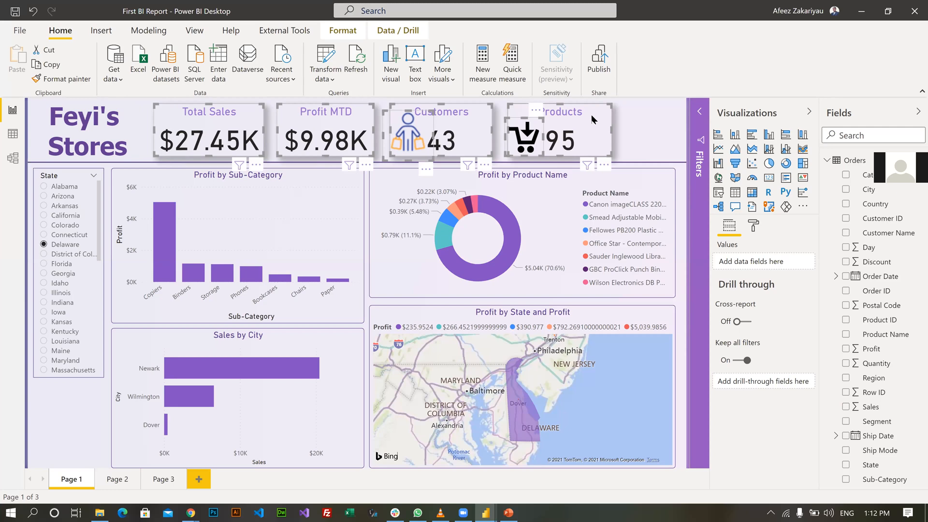
{"action": "key", "text": "Right"}
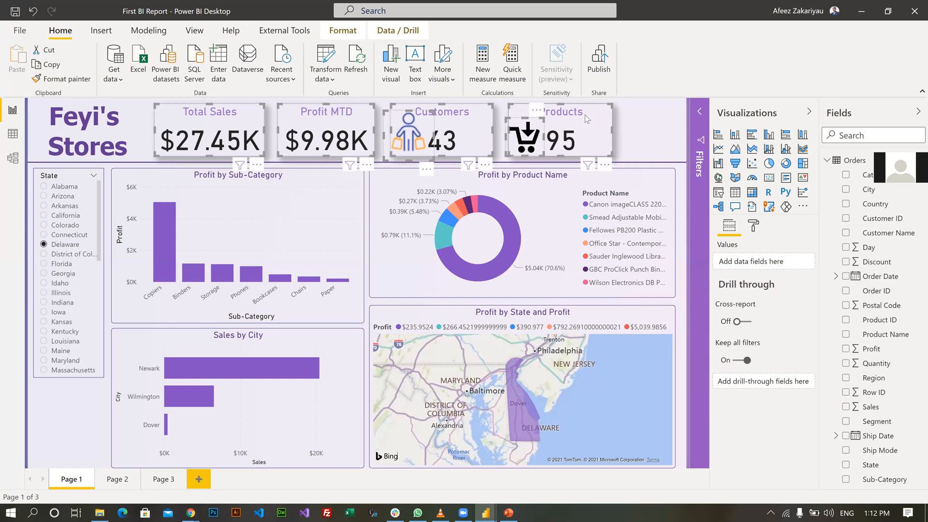
{"action": "key", "text": "Right"}
{"action": "key", "text": "Right"}
{"action": "key", "text": "Right"}
{"action": "key", "text": "Right"}
{"action": "key", "text": "Right"}
{"action": "key", "text": "Right"}
{"action": "key", "text": "Right"}
{"action": "key", "text": "Right"}
{"action": "key", "text": "Right"}
{"action": "key", "text": "Right"}
{"action": "key", "text": "Right"}
{"action": "key", "text": "Right"}
{"action": "key", "text": "Right"}
{"action": "key", "text": "Right"}
{"action": "key", "text": "Right"}
{"action": "key", "text": "Right"}
{"action": "key", "text": "Right"}
{"action": "key", "text": "Right"}
{"action": "key", "text": "Right"}
{"action": "key", "text": "Right"}
{"action": "key", "text": "Right"}
{"action": "key", "text": "Right"}
{"action": "key", "text": "Right"}
{"action": "key", "text": "Right"}
{"action": "key", "text": "Right"}
{"action": "key", "text": "Right"}
{"action": "key", "text": "Right"}
{"action": "key", "text": "Right"}
{"action": "key", "text": "Right"}
{"action": "key", "text": "Right"}
{"action": "key", "text": "Right"}
{"action": "key", "text": "Right"}
{"action": "key", "text": "Right"}
{"action": "key", "text": "Right"}
{"action": "key", "text": "Right"}
{"action": "key", "text": "Right"}
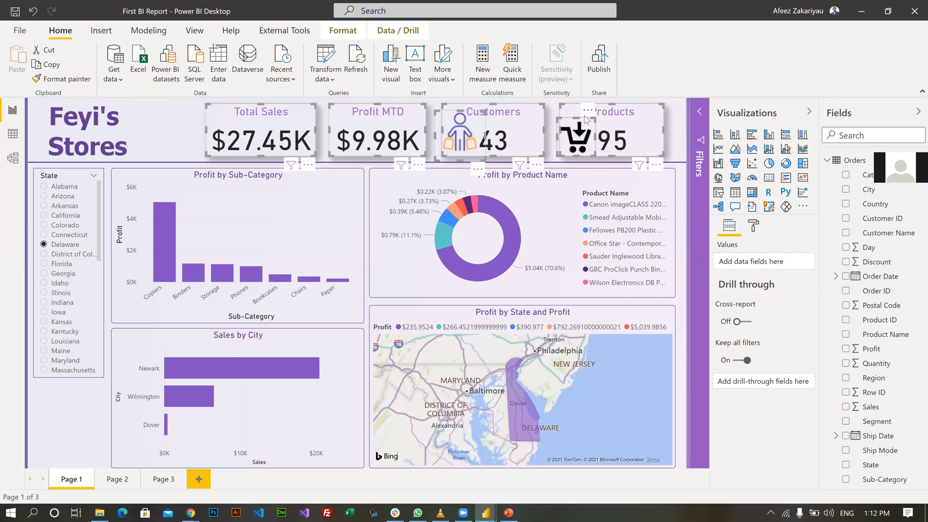
{"action": "key", "text": "Right"}
{"action": "key", "text": "Right"}
{"action": "key", "text": "Right"}
{"action": "key", "text": "Right"}
{"action": "key", "text": "Right"}
{"action": "key", "text": "Right"}
{"action": "key", "text": "Right"}
{"action": "key", "text": "Right"}
{"action": "key", "text": "Right"}
{"action": "key", "text": "Right"}
{"action": "key", "text": "Right"}
{"action": "key", "text": "Right"}
{"action": "key", "text": "Right"}
{"action": "key", "text": "Right"}
{"action": "key", "text": "Right"}
{"action": "key", "text": "Right"}
{"action": "key", "text": "Right"}
{"action": "key", "text": "Right"}
{"action": "key", "text": "Right"}
{"action": "key", "text": "Right"}
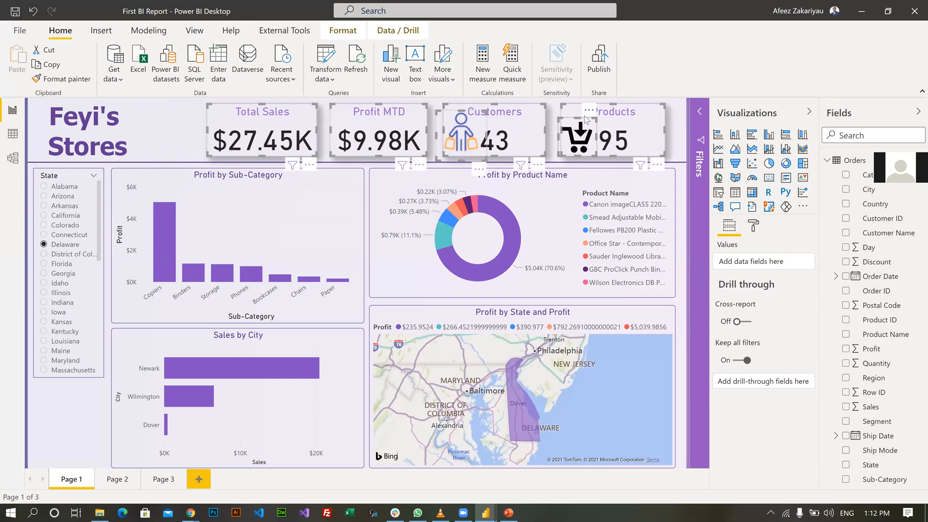
{"action": "left_click", "coordinate": [193, 123]}
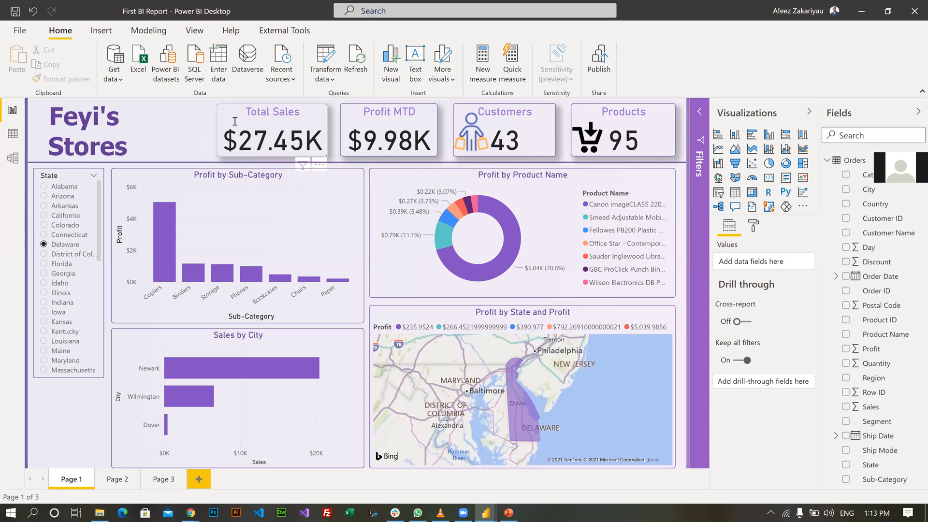
Nudge the Total Sales card slightly left to open a gap before the Profit MTD card
{"action": "left_click", "coordinate": [235, 121]}
{"action": "key", "text": "Left"}
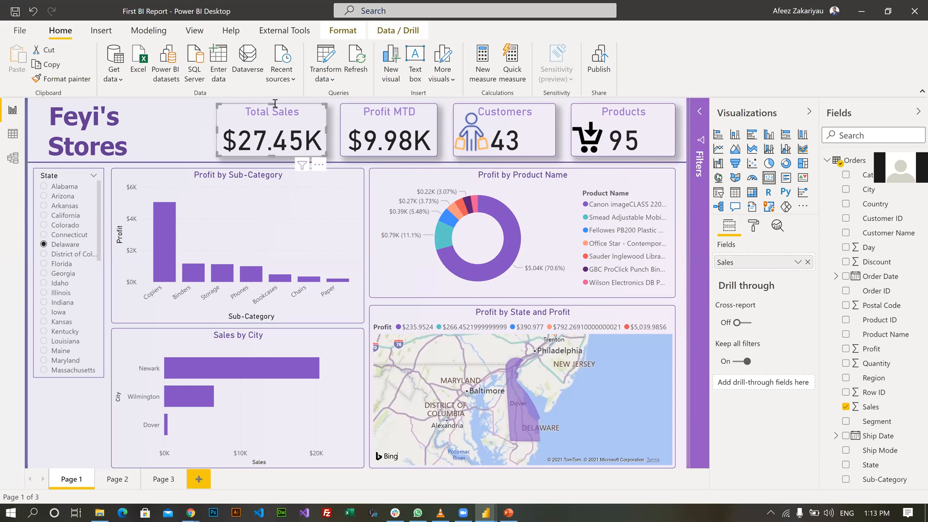
{"action": "key", "text": "Left"}
{"action": "key", "text": "Left"}
{"action": "key", "text": "Left"}
{"action": "key", "text": "Left"}
{"action": "key", "text": "Left"}
{"action": "key", "text": "Left"}
{"action": "key", "text": "Left"}
{"action": "key", "text": "Left"}
{"action": "key", "text": "Left"}
{"action": "key", "text": "Left"}
Widen the Profit MTD card leftward to fill the gap beside the Total Sales card
{"action": "left_click", "coordinate": [342, 128]}
{"action": "left_click_drag", "start_coordinate": [343, 128], "coordinate": [329, 131]}
{"action": "left_click", "coordinate": [221, 114]}
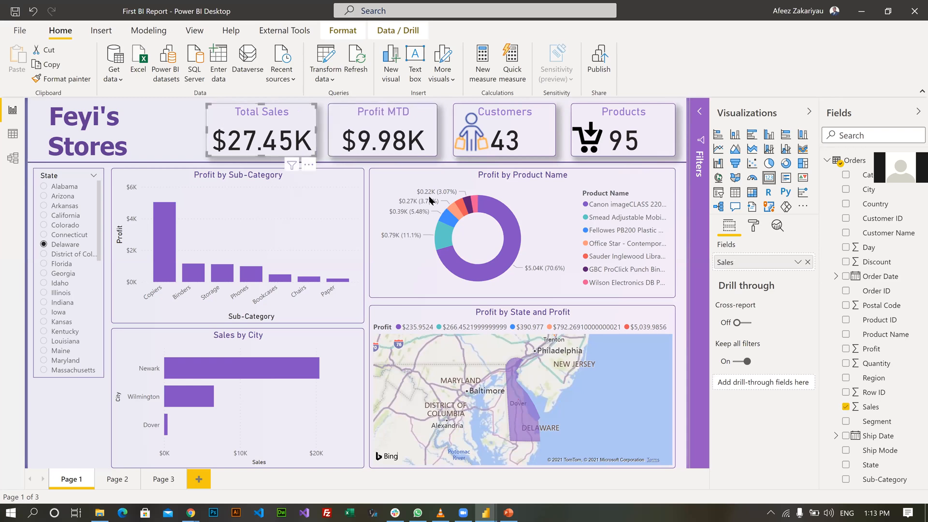
Set the Feyi's Stores title text to font size 32 and deselect the text box
{"action": "left_click", "coordinate": [106, 137]}
{"action": "left_click_drag", "start_coordinate": [129, 145], "coordinate": [43, 113]}
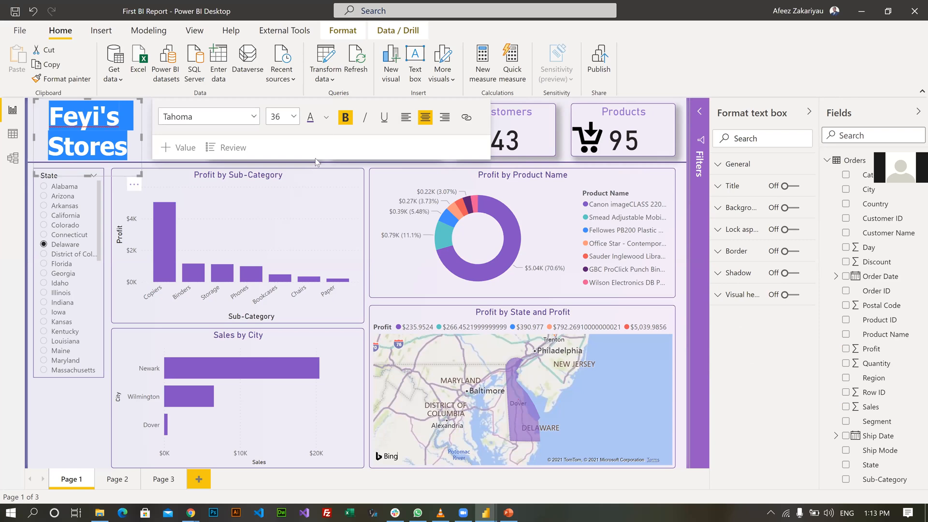
{"action": "left_click", "coordinate": [293, 117]}
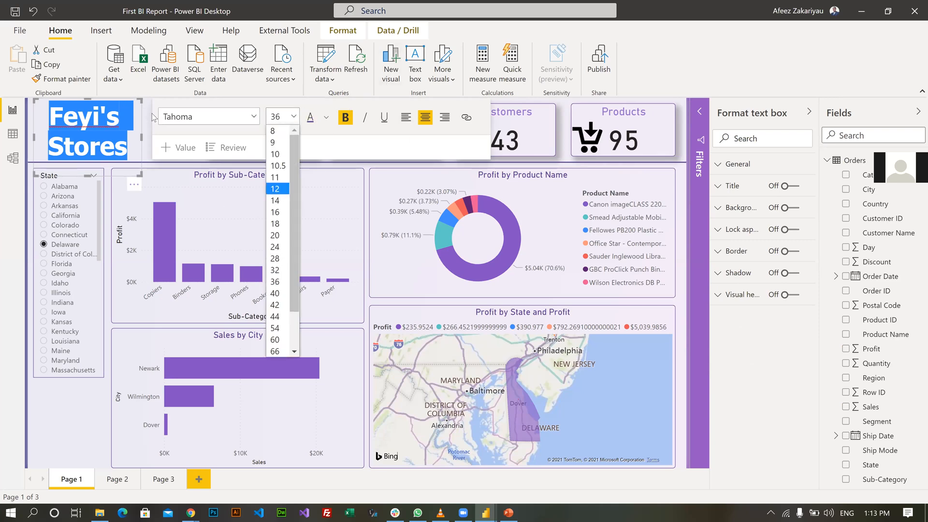
{"action": "left_click", "coordinate": [274, 269]}
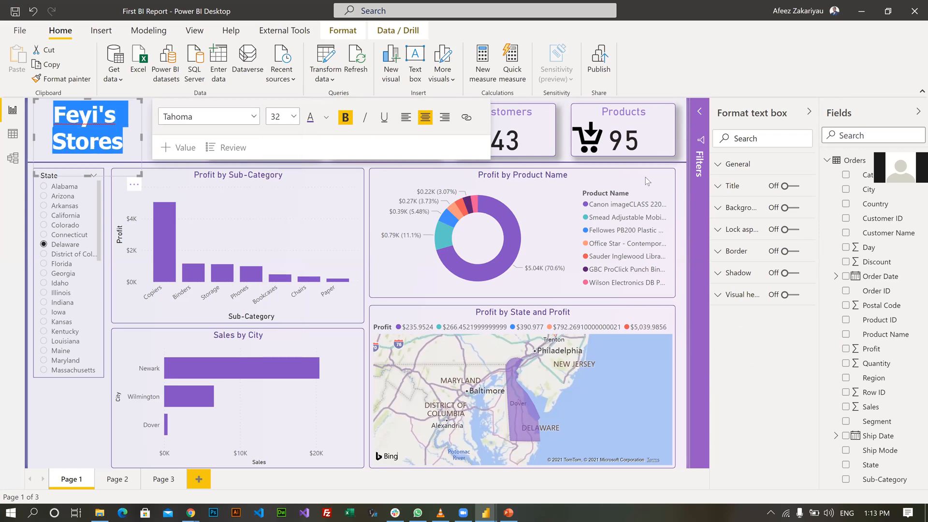
{"action": "left_click", "coordinate": [561, 126]}
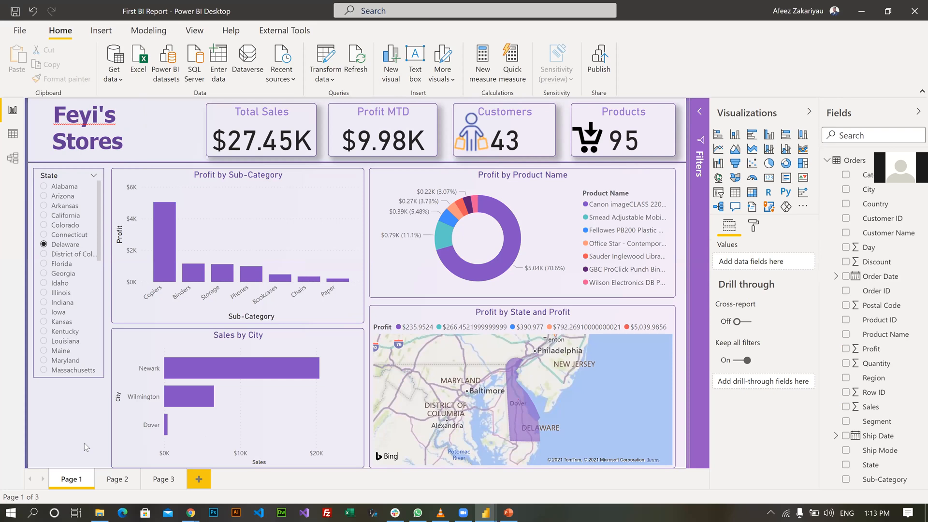
Delete the empty report pages Page 2 and Page 3, keeping only Page 1
{"action": "left_click", "coordinate": [139, 480]}
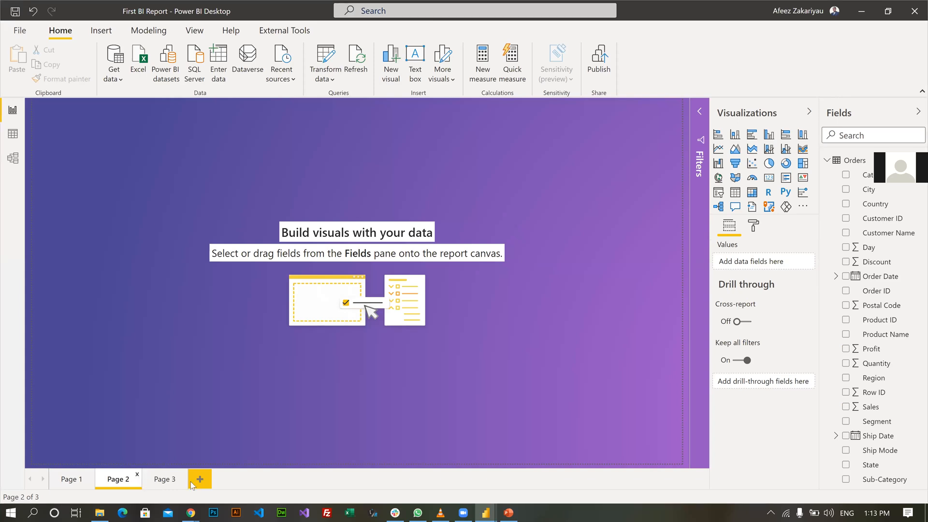
{"action": "key", "text": "Delete"}
{"action": "left_click", "coordinate": [530, 287]}
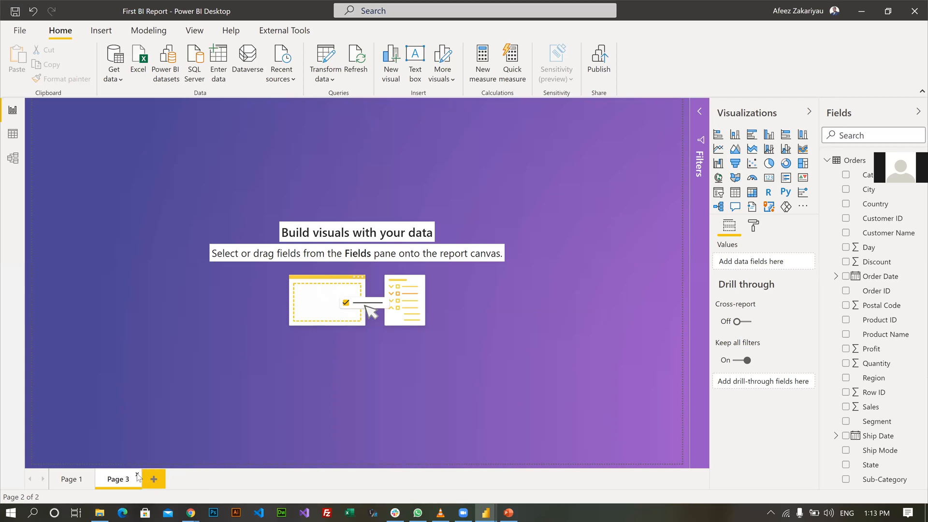
{"action": "key", "text": "Delete"}
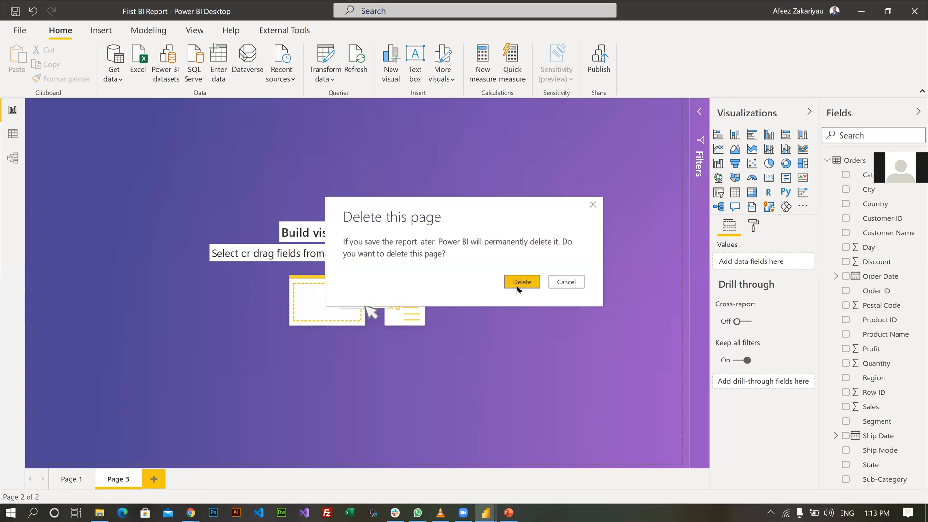
{"action": "key", "text": "Escape"}
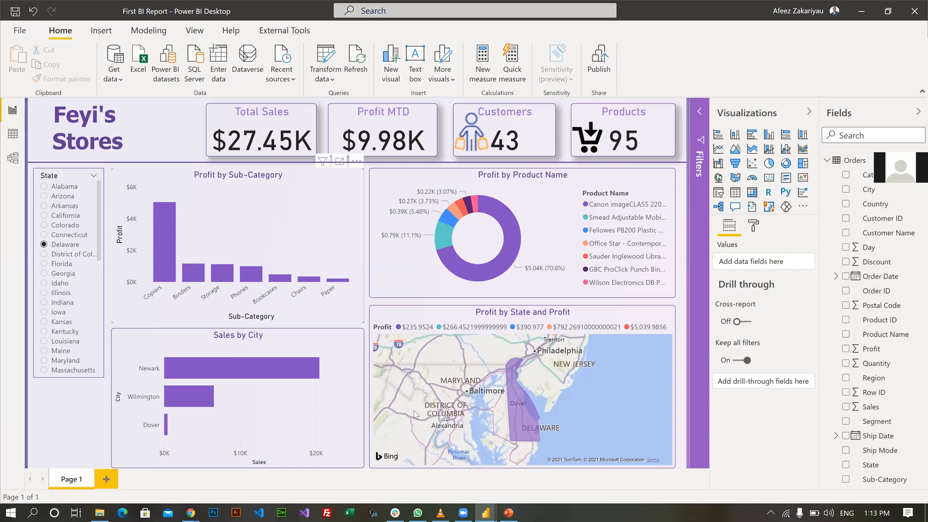
Check the previously published version of First BI Report in the browser, and return to the report in Power BI Desktop
{"action": "key", "text": "alt+Tab"}
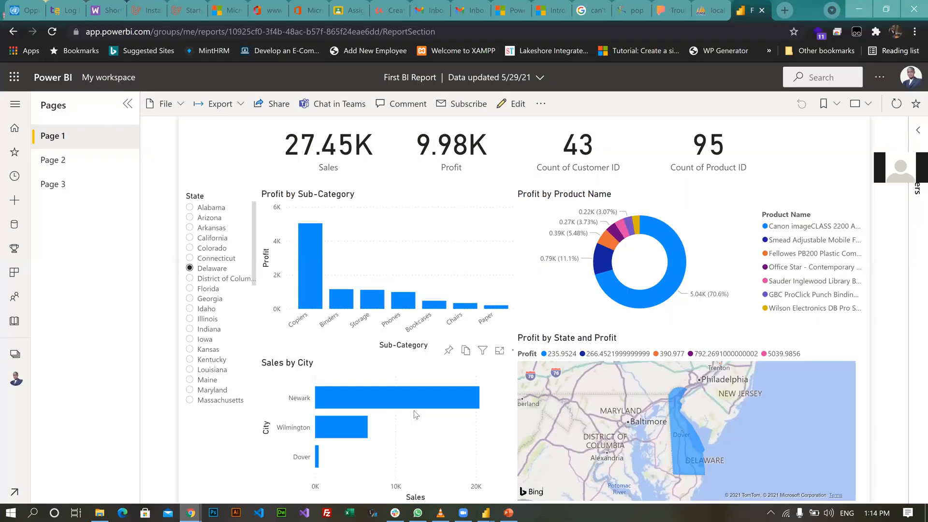
{"action": "mouse_move", "coordinate": [458, 497]}
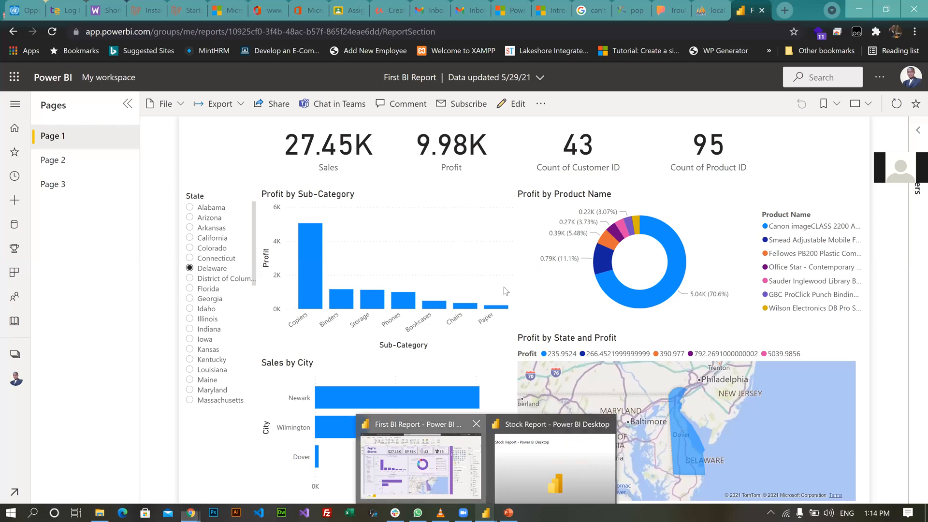
{"action": "key", "text": "alt+Tab"}
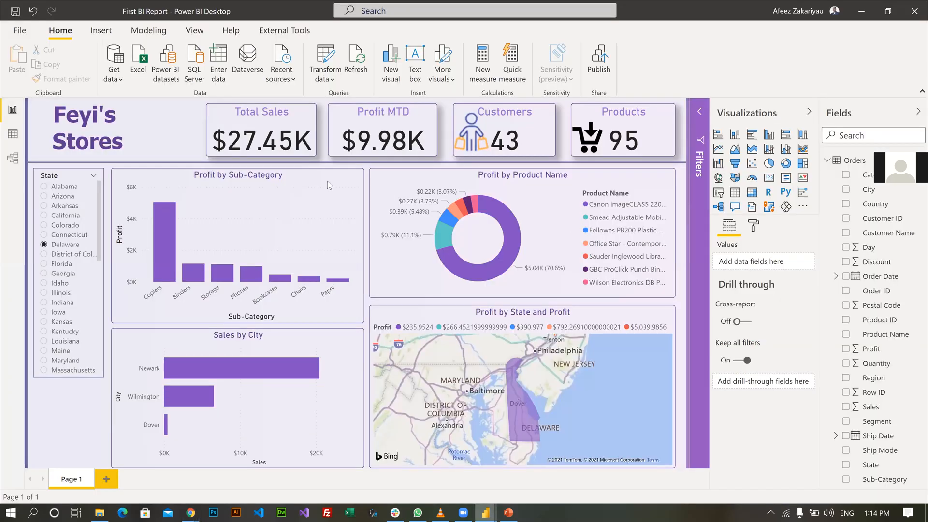
Widen the Feyi's Stores text box so the title fits on one line, and reduce its height to end above the divider
{"action": "left_click", "coordinate": [126, 120]}
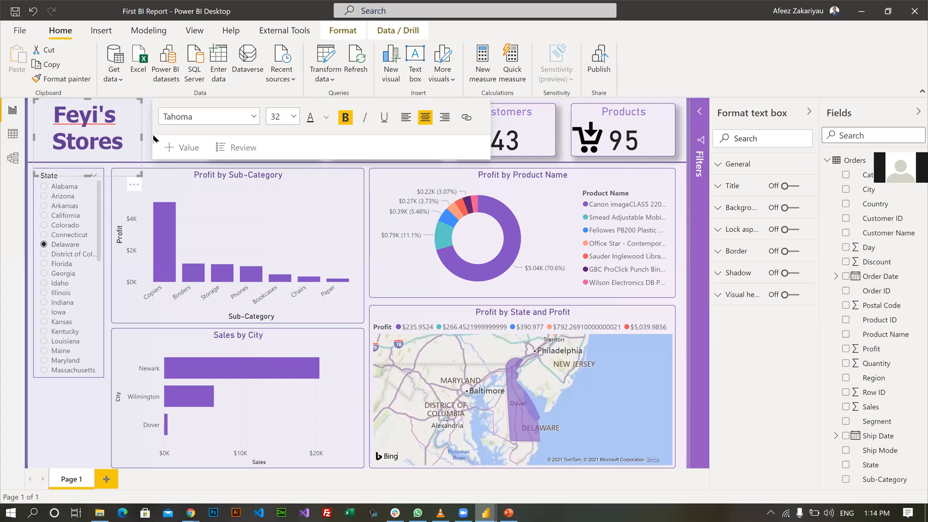
{"action": "left_click", "coordinate": [154, 116]}
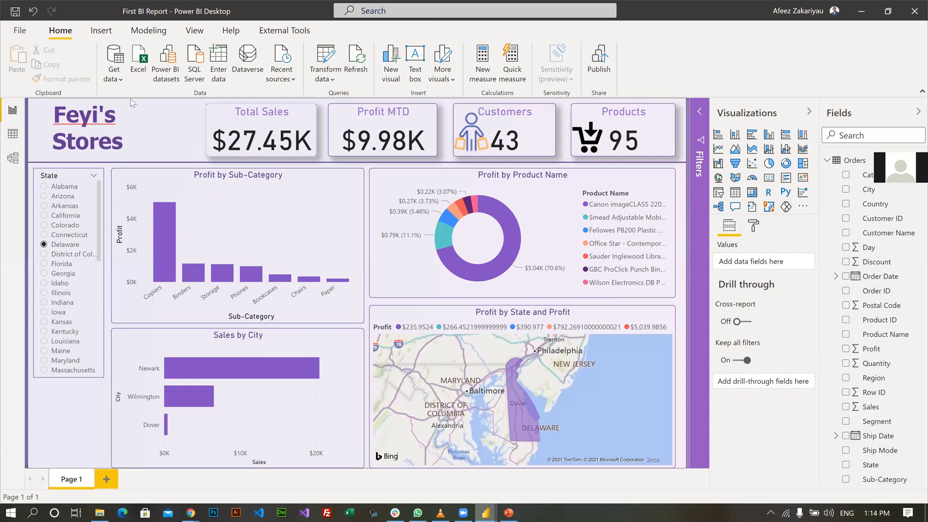
{"action": "left_click_drag", "start_coordinate": [158, 138], "coordinate": [196, 138]}
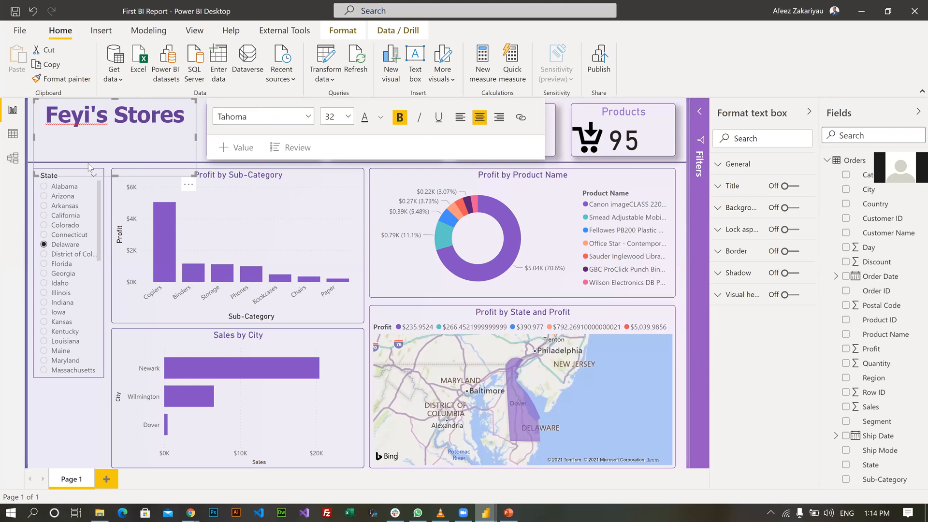
{"action": "left_click", "coordinate": [115, 175]}
{"action": "left_click_drag", "start_coordinate": [115, 174], "coordinate": [118, 137]}
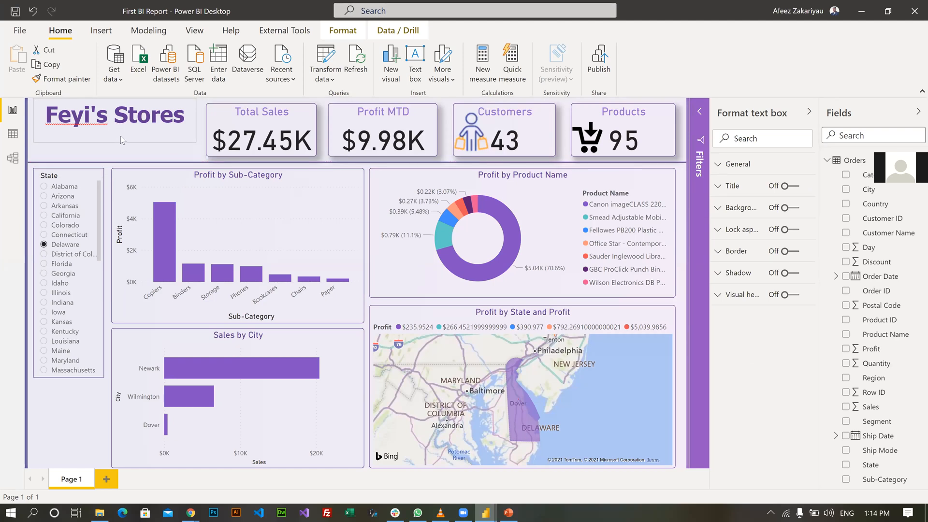
Move the title text box slightly down to centre it vertically in the header, nudge it a little left, and deselect it
{"action": "left_click", "coordinate": [126, 136]}
{"action": "left_click_drag", "start_coordinate": [126, 135], "coordinate": [126, 146]}
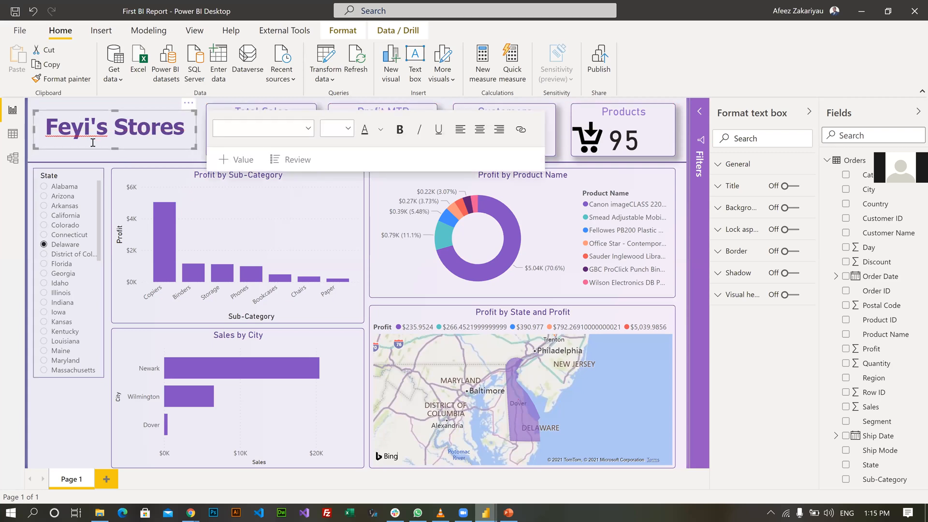
{"action": "key", "text": "Left"}
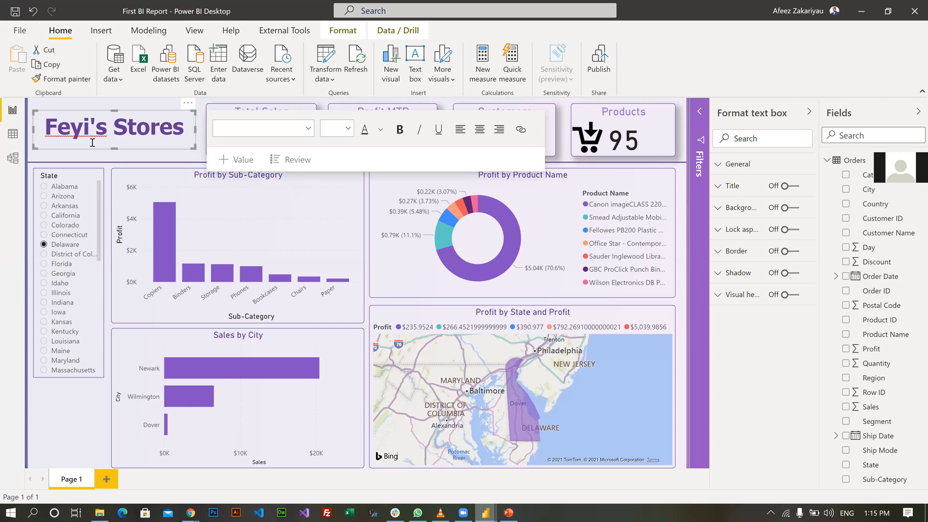
{"action": "key", "text": "Left"}
{"action": "key", "text": "Left"}
{"action": "key", "text": "Left"}
{"action": "key", "text": "Left"}
{"action": "key", "text": "Left"}
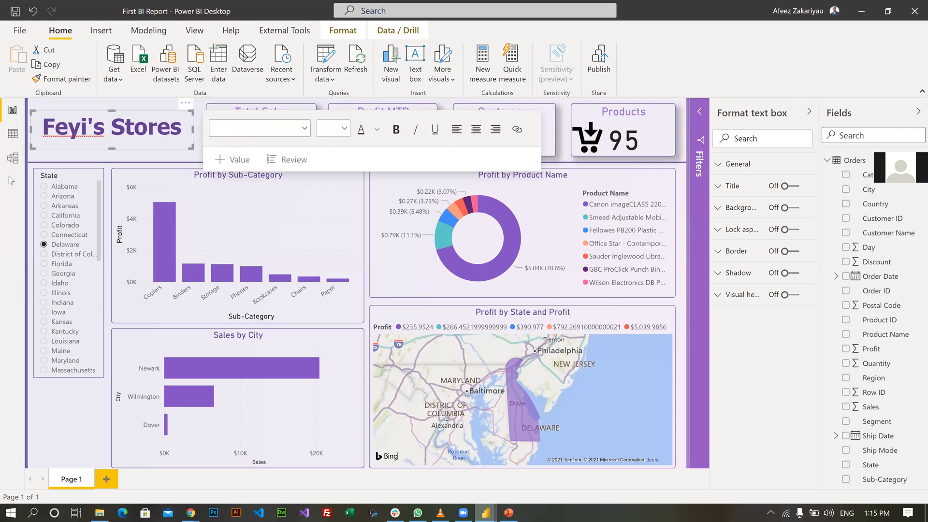
{"action": "left_click", "coordinate": [201, 164]}
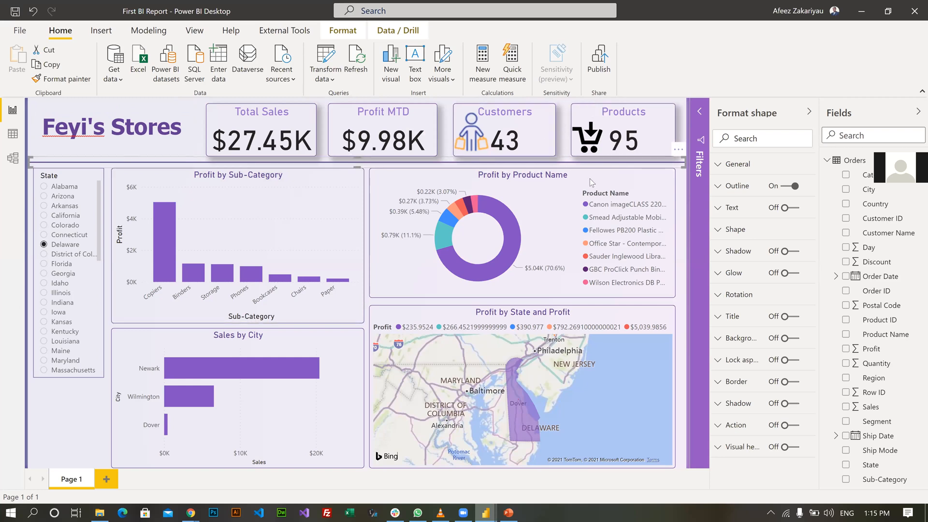
{"action": "key", "text": "Escape"}
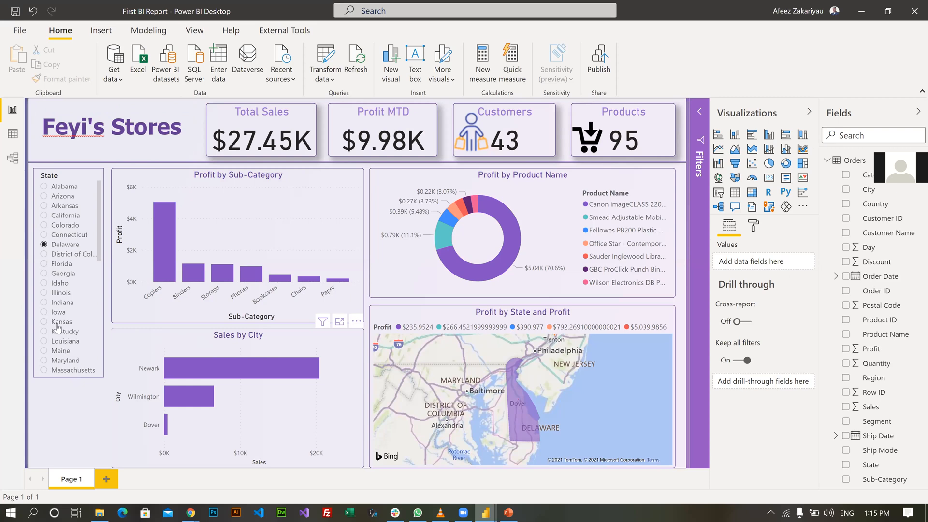
Save the report and publish it to My workspace, replacing the existing First BI Report dataset
{"action": "key", "text": "ctrl+s"}
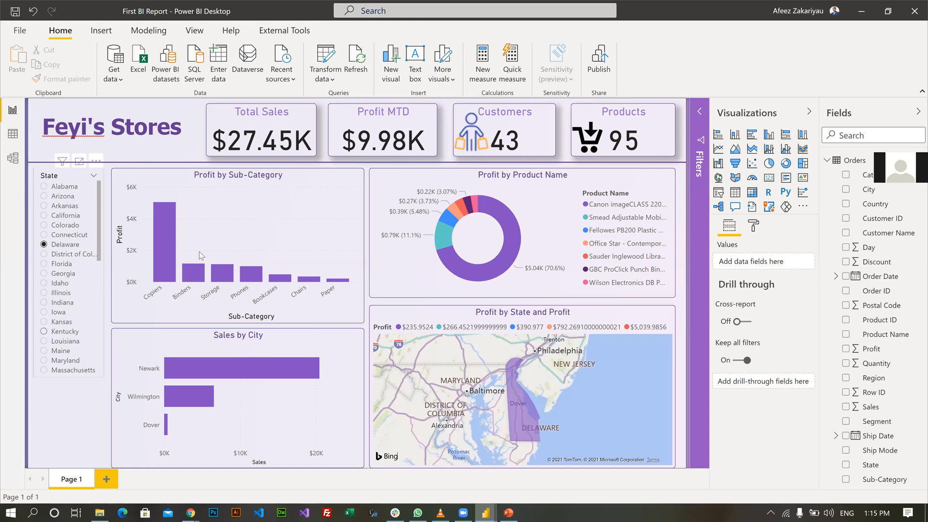
{"action": "left_click", "coordinate": [599, 64]}
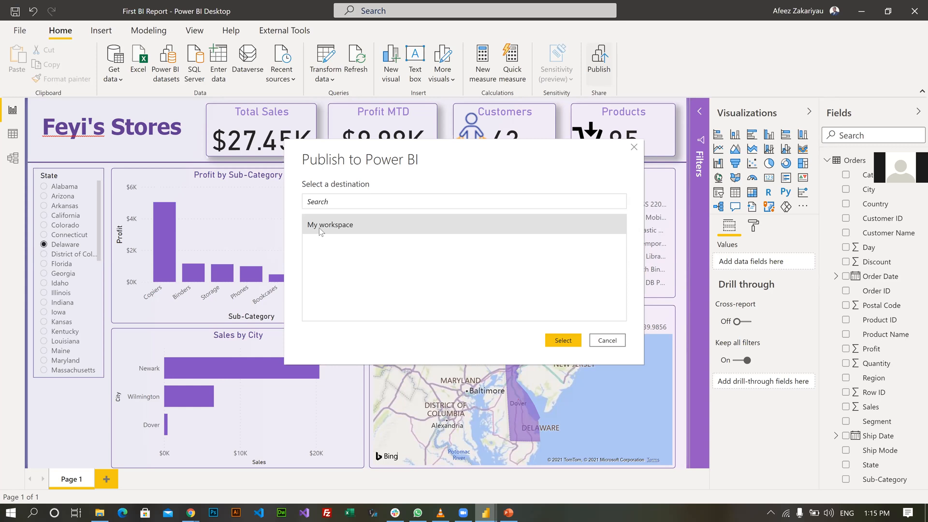
{"action": "left_click", "coordinate": [562, 340]}
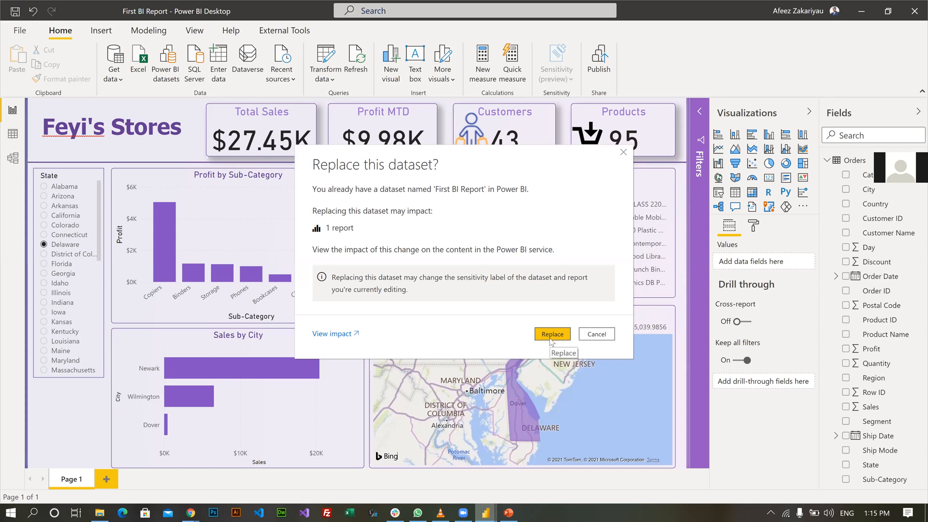
{"action": "left_click", "coordinate": [550, 338]}
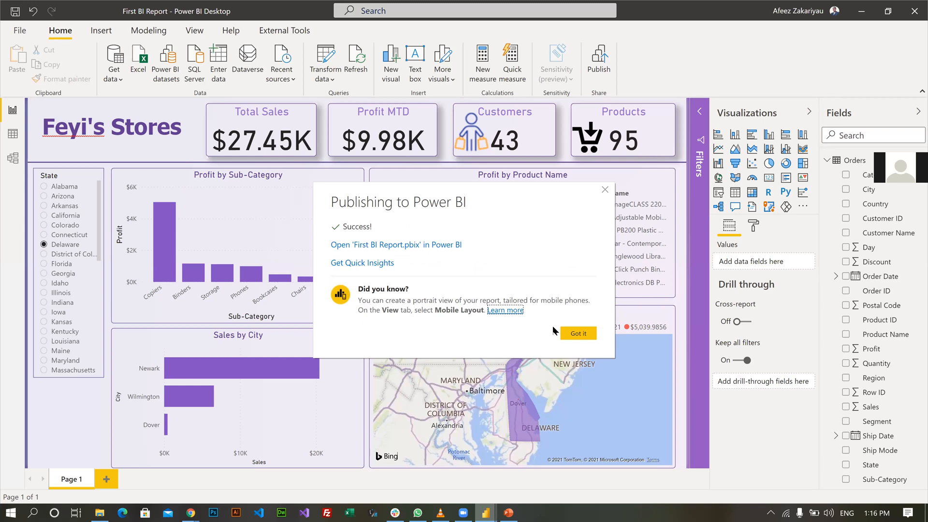
{"action": "left_click", "coordinate": [577, 337]}
Reload the published report in Chrome and filter it by state, trying Colorado, Arkansas and finally Arizona
{"action": "mouse_move", "coordinate": [192, 511]}
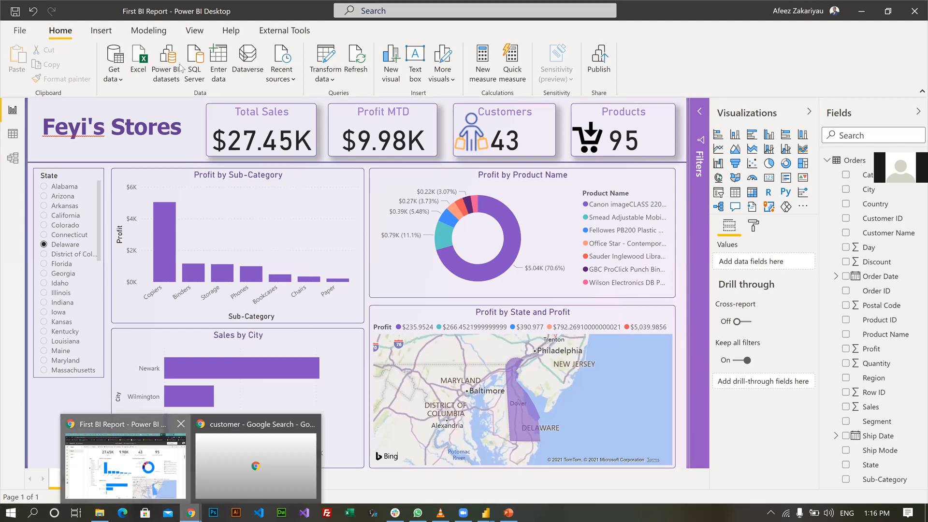
{"action": "left_click", "coordinate": [55, 33]}
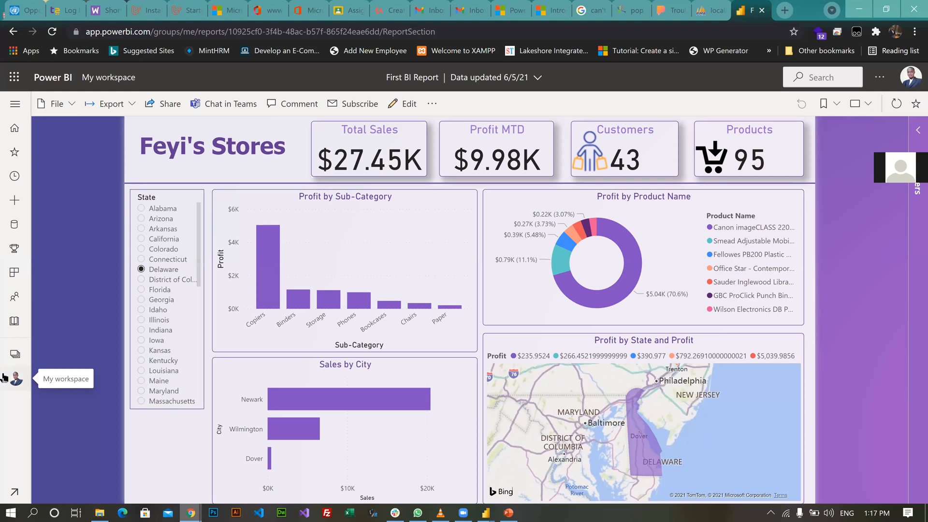
{"action": "left_click", "coordinate": [141, 249]}
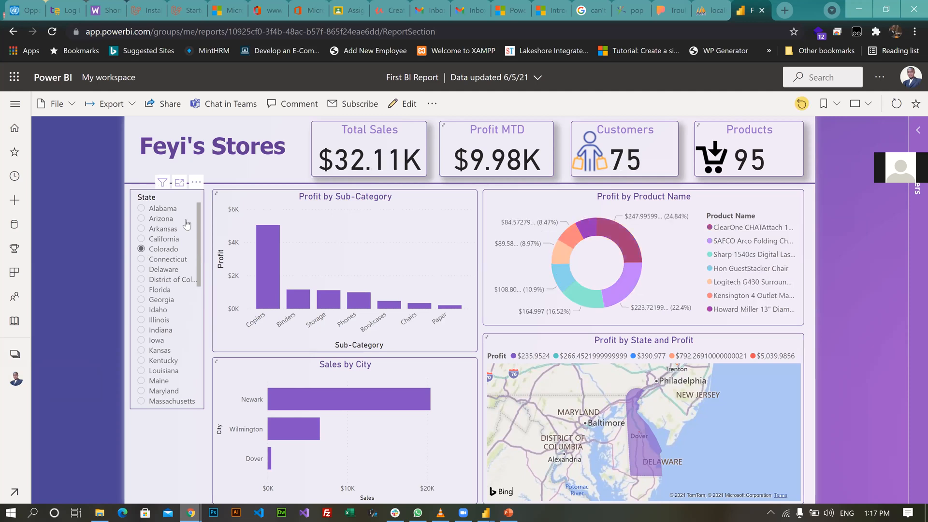
{"action": "left_click", "coordinate": [142, 229]}
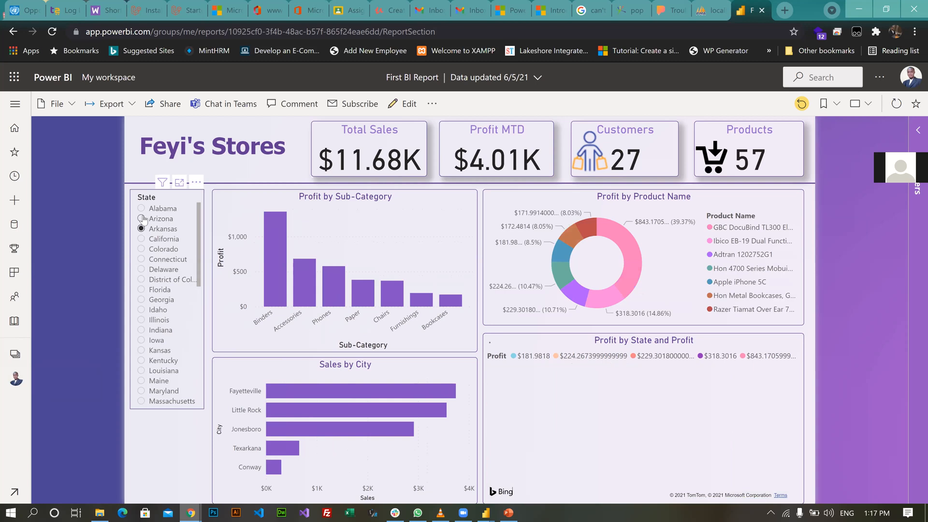
{"action": "left_click", "coordinate": [141, 219]}
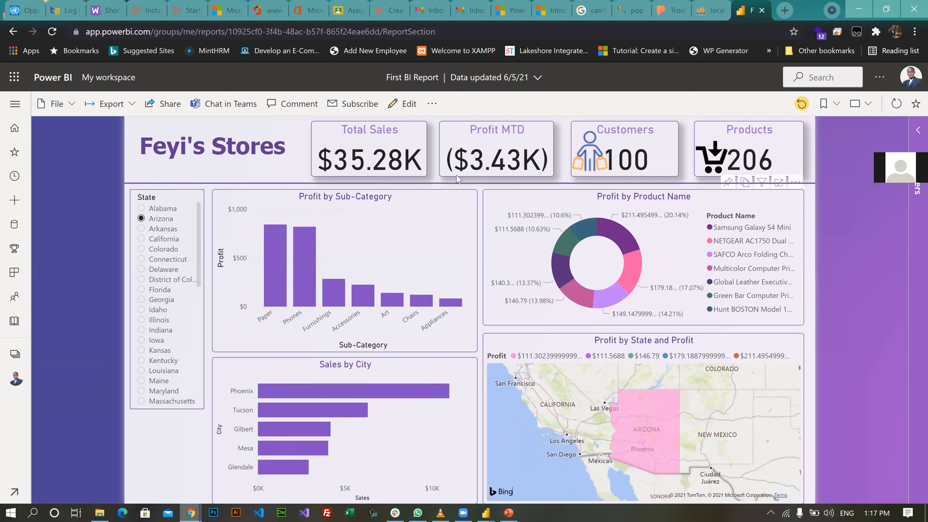
Open the published report for editing and save it
{"action": "left_click", "coordinate": [406, 107]}
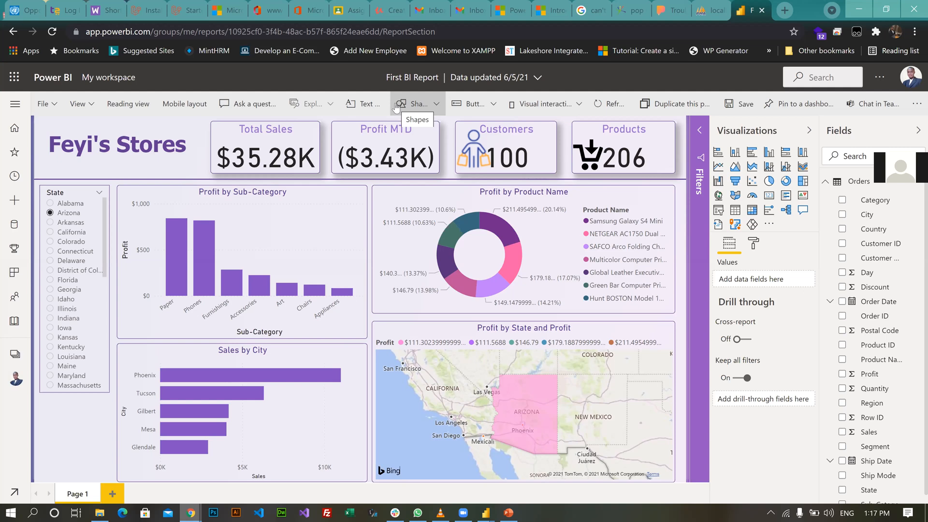
{"action": "left_click", "coordinate": [739, 104]}
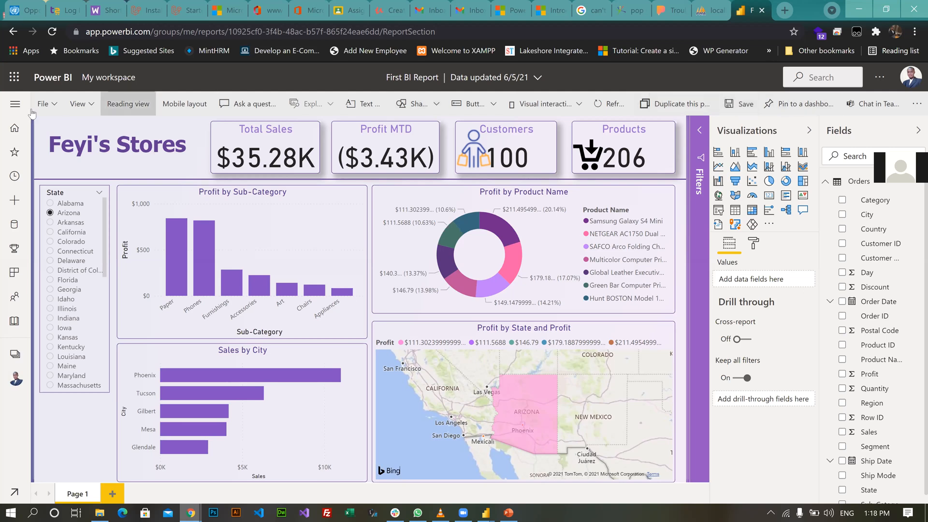
Try to publish the online report to the web for public access
{"action": "left_click", "coordinate": [87, 106]}
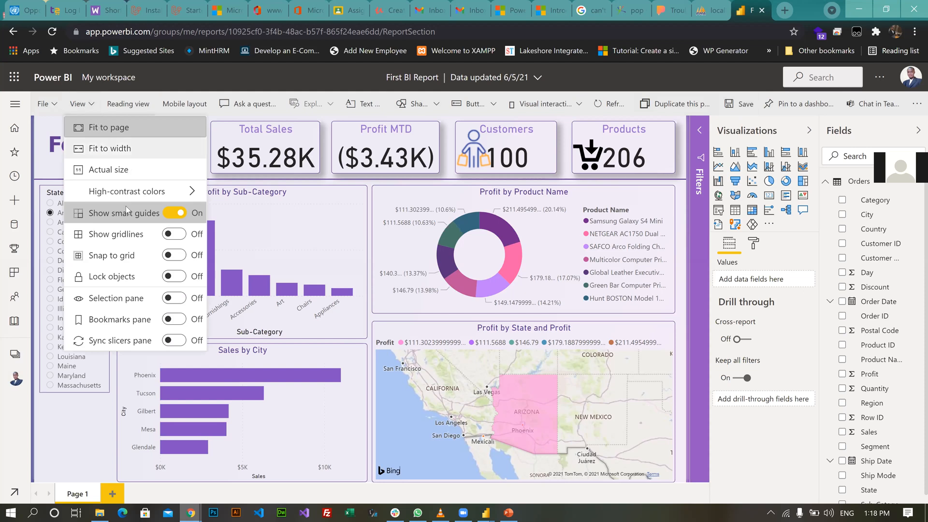
{"action": "left_click", "coordinate": [51, 130]}
{"action": "left_click", "coordinate": [48, 107]}
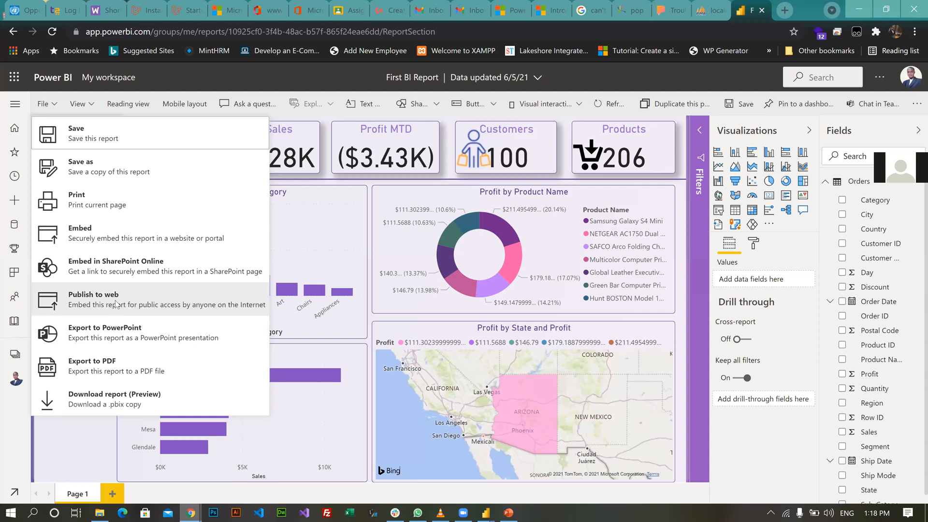
{"action": "key", "text": "Escape"}
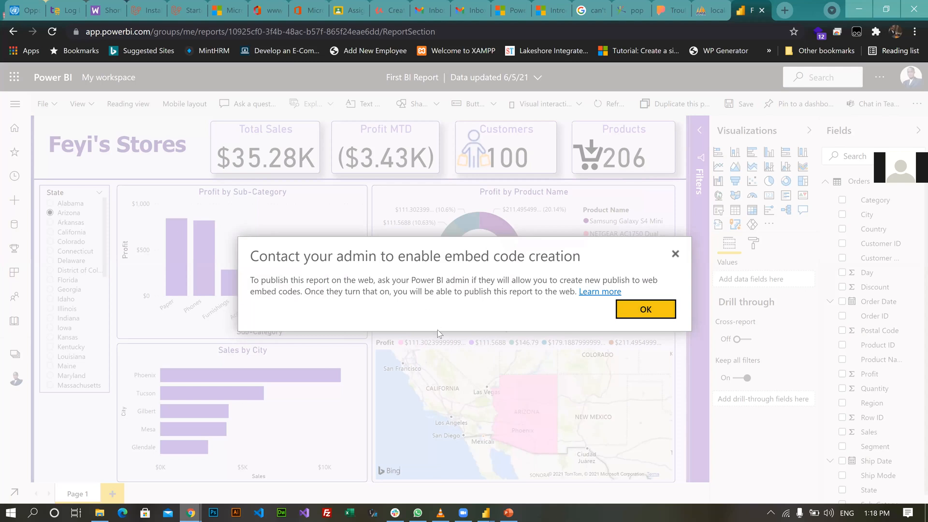
Open the linked documentation on publishing to the web and read the steps for creating embed codes
{"action": "left_click", "coordinate": [621, 308]}
{"action": "left_click", "coordinate": [599, 291]}
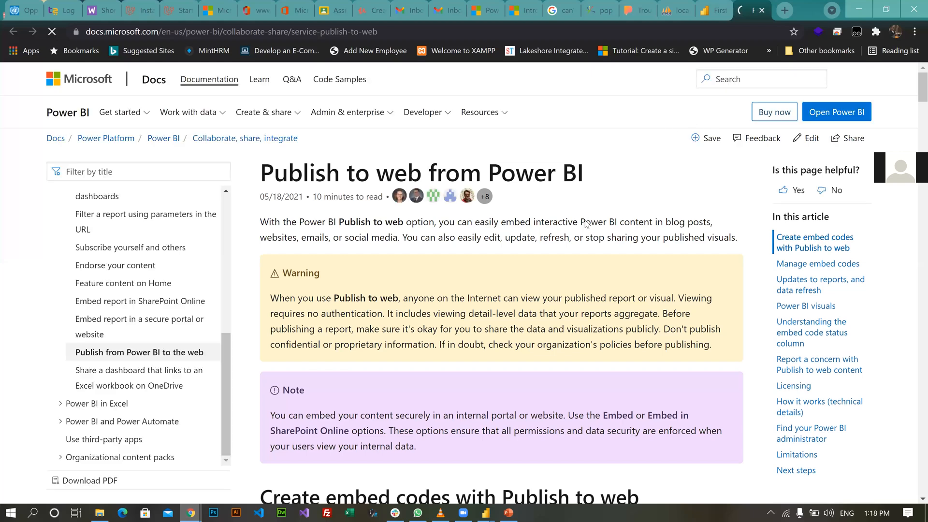
{"action": "scroll", "coordinate": [490, 269], "scroll_direction": "down", "scroll_amount": 8}
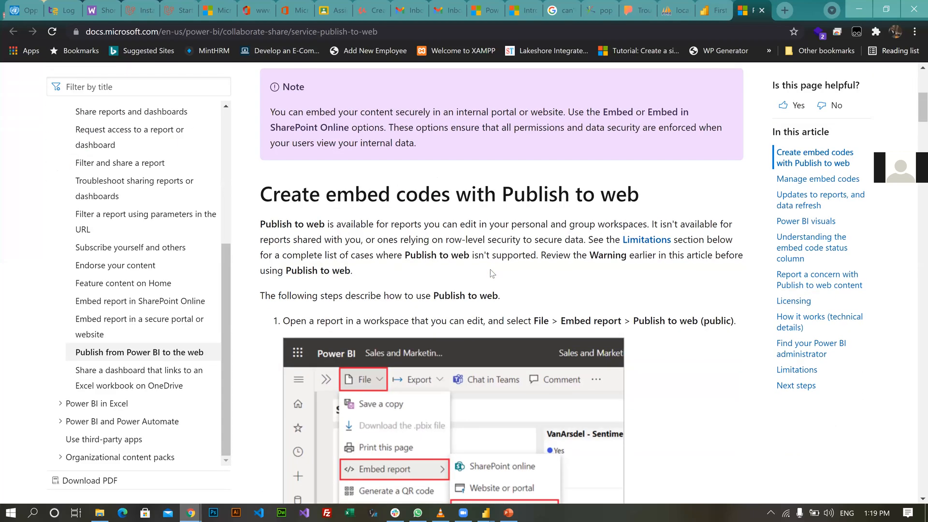
{"action": "scroll", "coordinate": [401, 271], "scroll_direction": "down", "scroll_amount": 3}
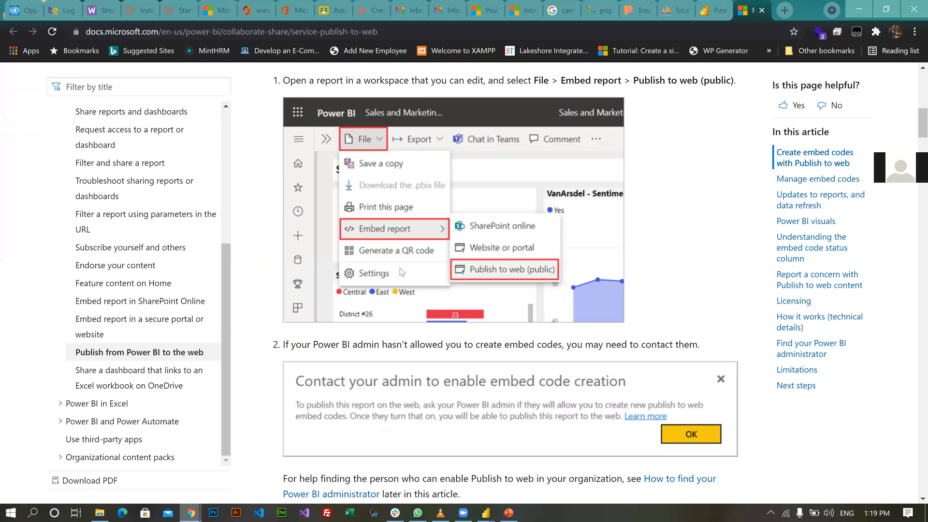
{"action": "scroll", "coordinate": [443, 254], "scroll_direction": "down", "scroll_amount": 7}
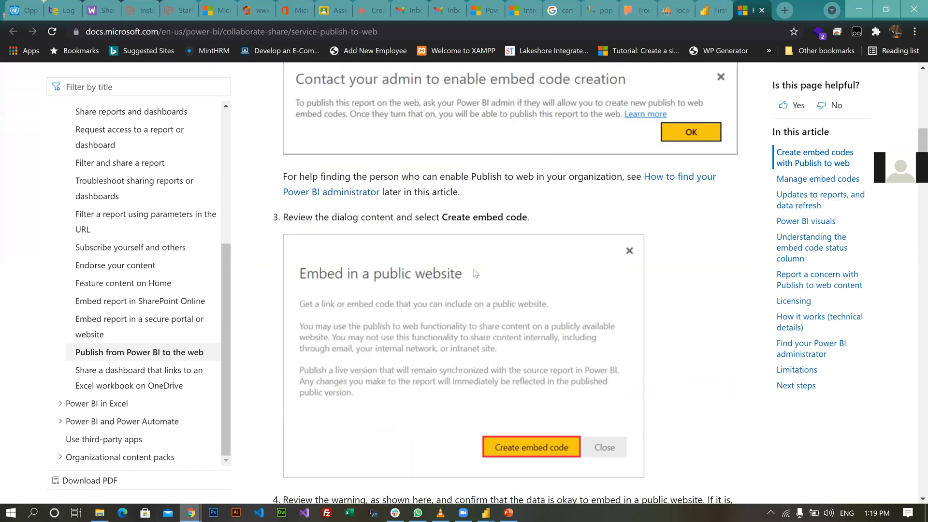
{"action": "scroll", "coordinate": [455, 234], "scroll_direction": "down", "scroll_amount": 1}
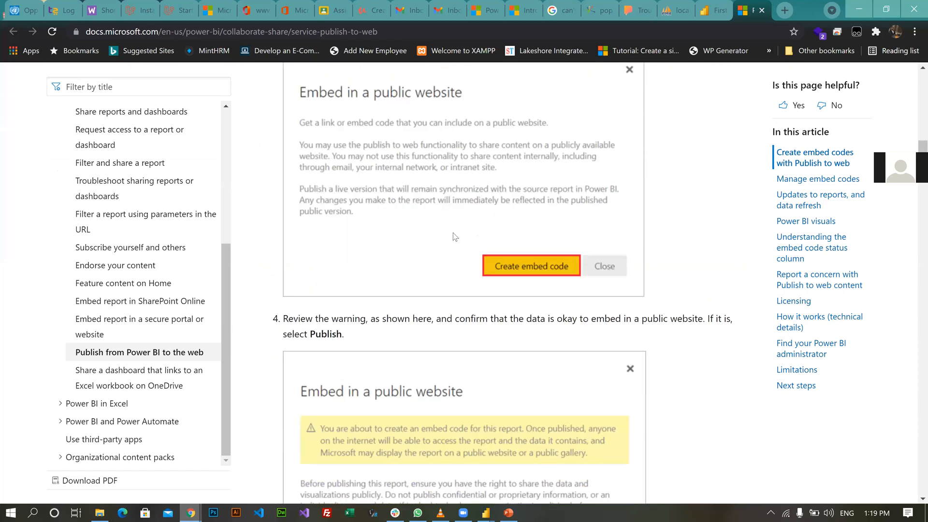
Read the documentation on the embed code dialogs, the view modes and how to manage embed codes
{"action": "scroll", "coordinate": [454, 237], "scroll_direction": "up", "scroll_amount": 1}
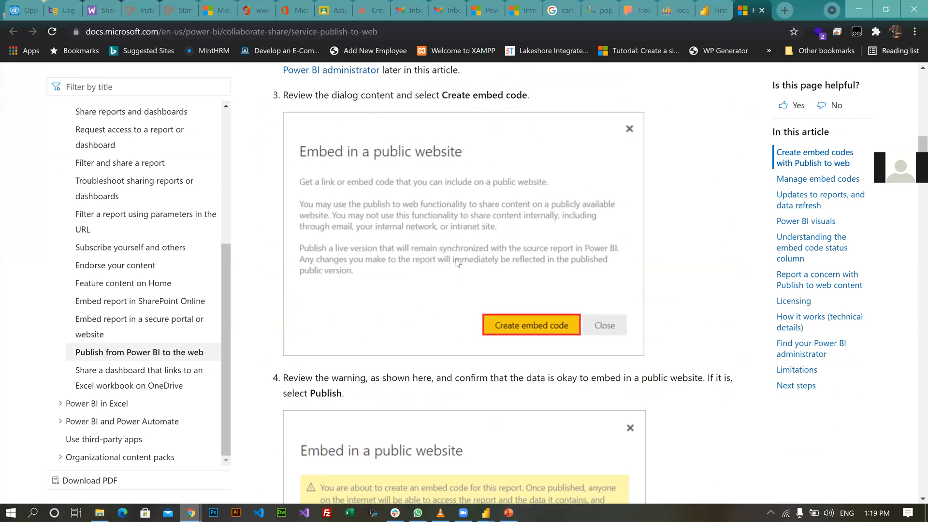
{"action": "scroll", "coordinate": [455, 261], "scroll_direction": "down", "scroll_amount": 16}
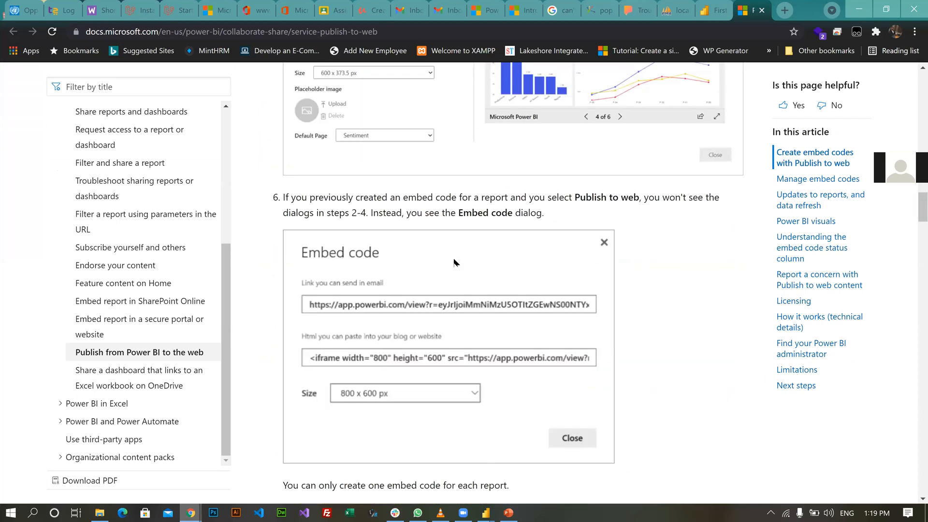
{"action": "scroll", "coordinate": [454, 263], "scroll_direction": "down", "scroll_amount": 2}
{"action": "scroll", "coordinate": [467, 270], "scroll_direction": "down", "scroll_amount": 5}
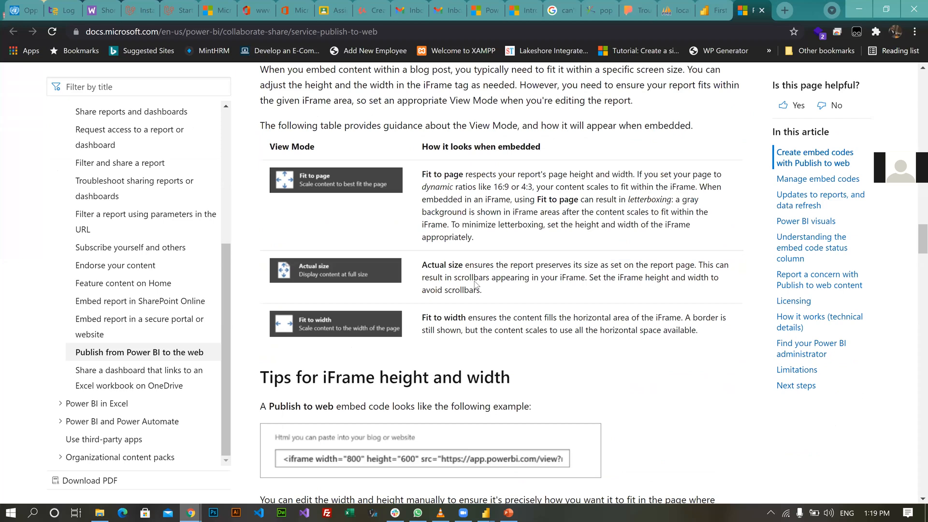
{"action": "scroll", "coordinate": [474, 282], "scroll_direction": "down", "scroll_amount": 15}
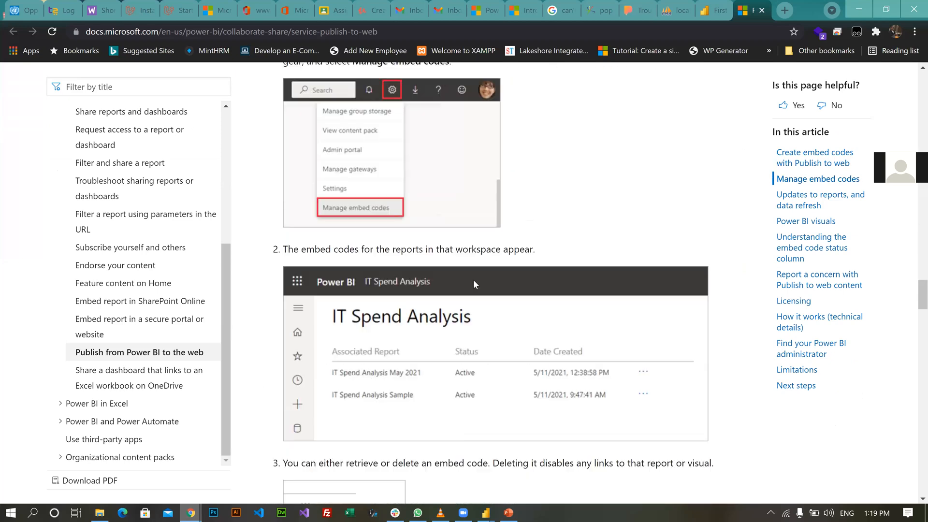
{"action": "scroll", "coordinate": [474, 280], "scroll_direction": "up", "scroll_amount": 1}
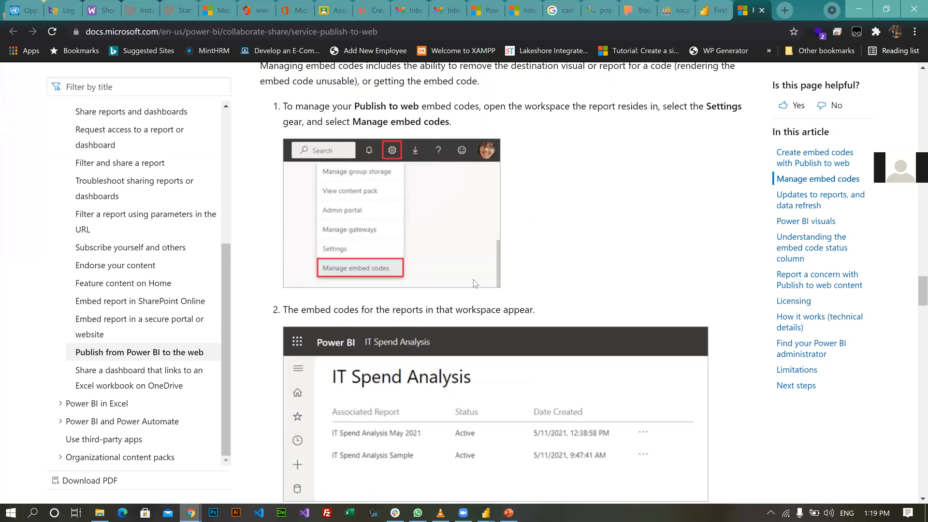
{"action": "scroll", "coordinate": [474, 279], "scroll_direction": "up", "scroll_amount": 2}
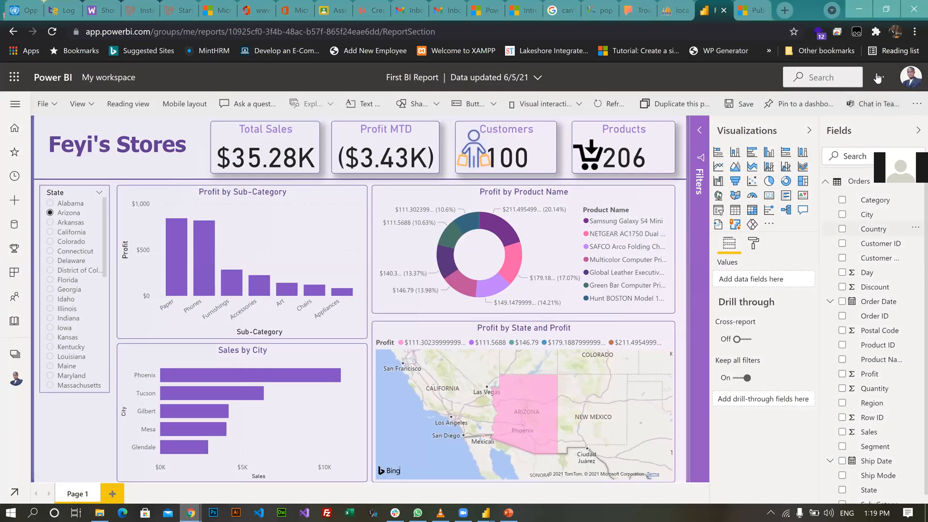
Return to the report in Power BI and open the management of embed codes
{"action": "left_click", "coordinate": [879, 78]}
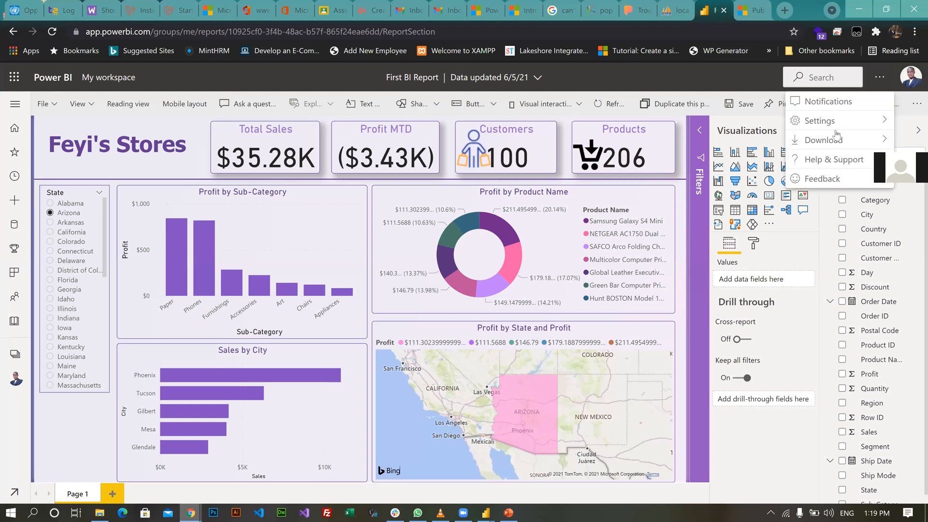
{"action": "mouse_move", "coordinate": [832, 122]}
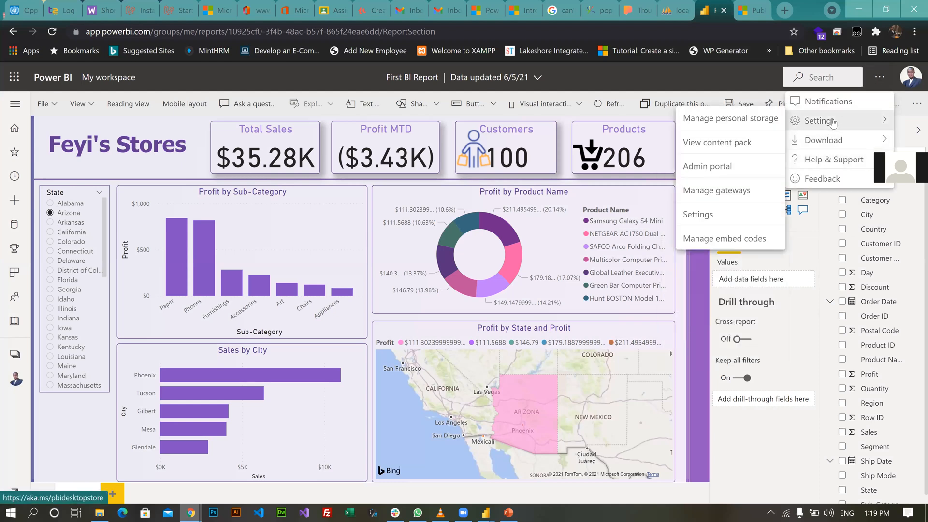
{"action": "left_click", "coordinate": [723, 239]}
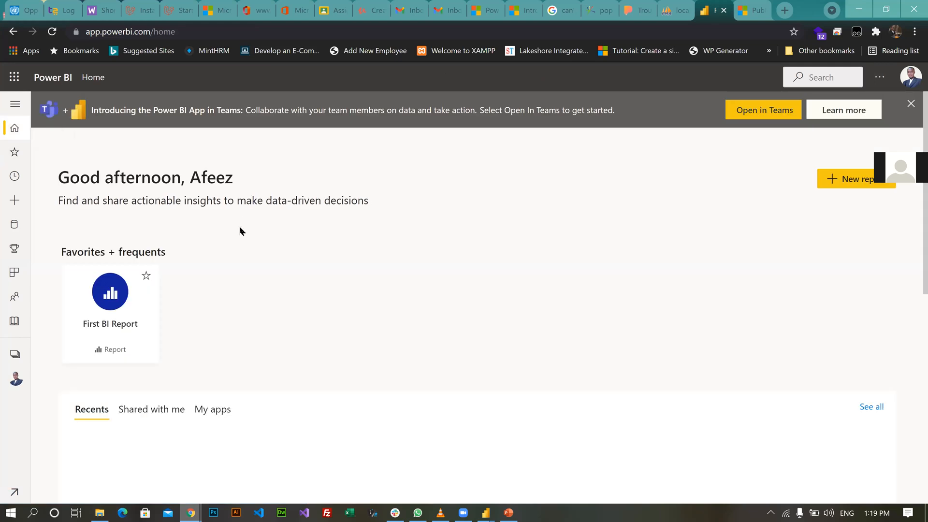
Reopen First BI Report from the favorites and frequents on the Power BI home page
{"action": "scroll", "coordinate": [290, 319], "scroll_direction": "down", "scroll_amount": 3}
{"action": "scroll", "coordinate": [193, 280], "scroll_direction": "up", "scroll_amount": 1}
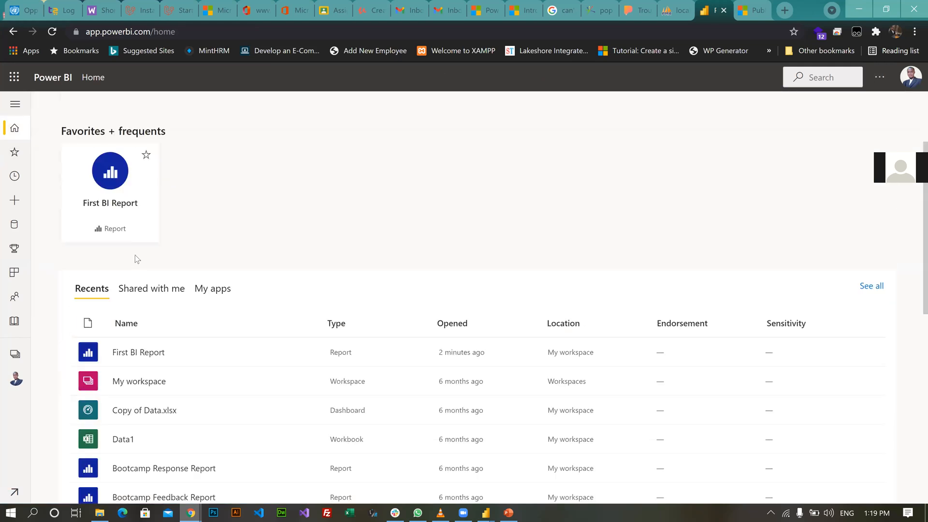
{"action": "left_click", "coordinate": [108, 181]}
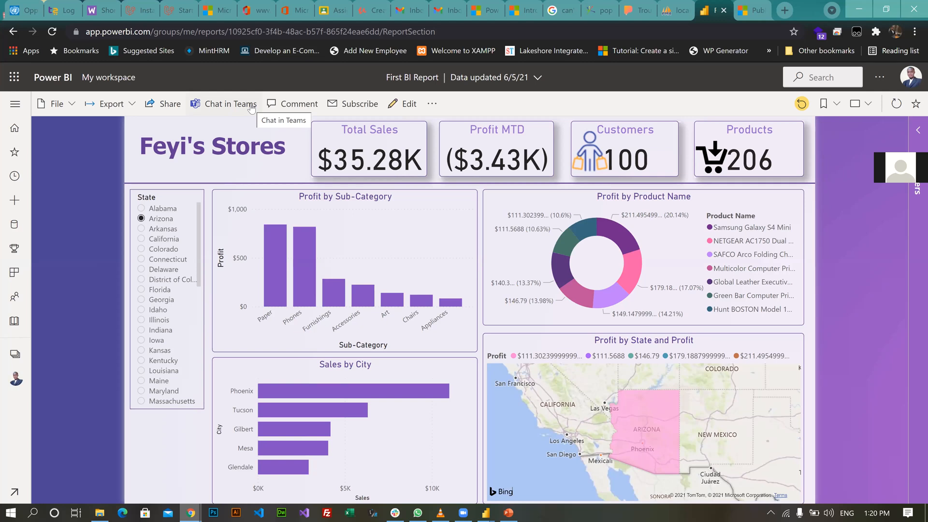
Go back to the home page and look through its recent items, recommended apps and getting-started content
{"action": "left_click", "coordinate": [15, 128]}
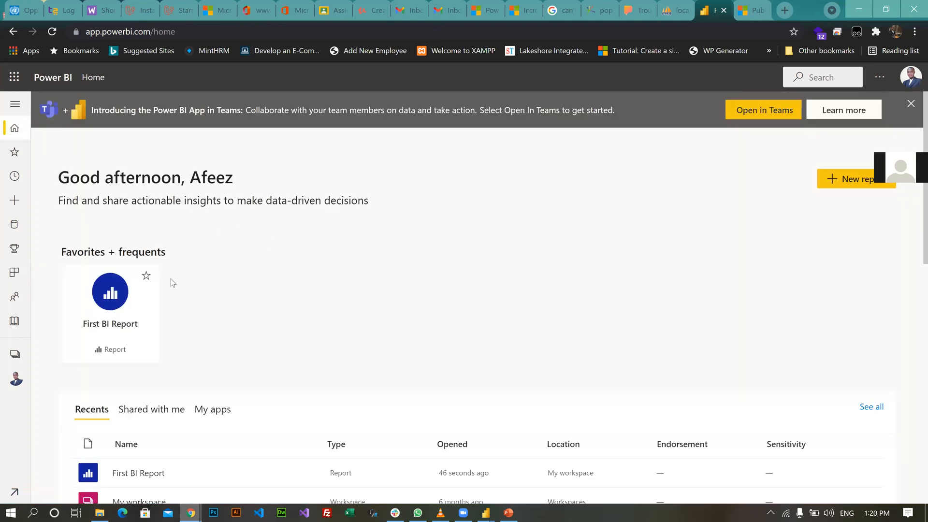
{"action": "scroll", "coordinate": [224, 325], "scroll_direction": "down", "scroll_amount": 5}
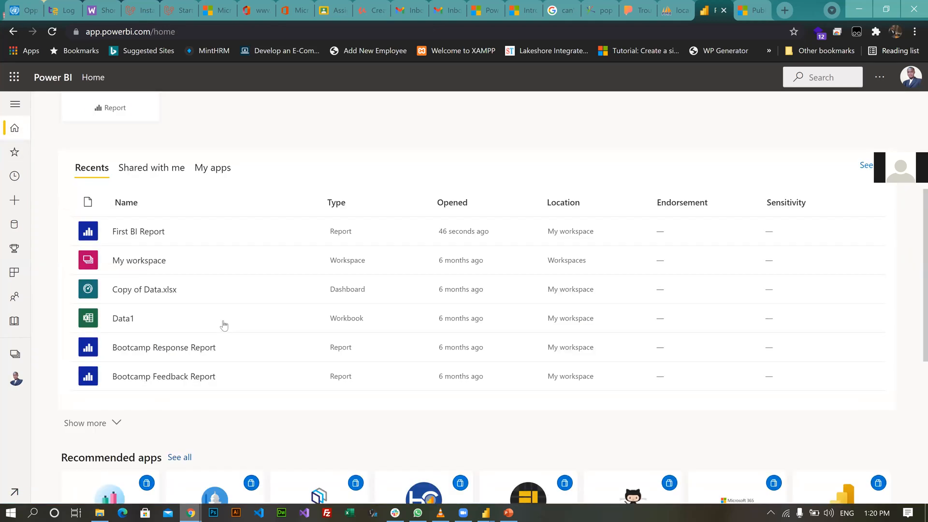
{"action": "scroll", "coordinate": [224, 326], "scroll_direction": "down", "scroll_amount": 7}
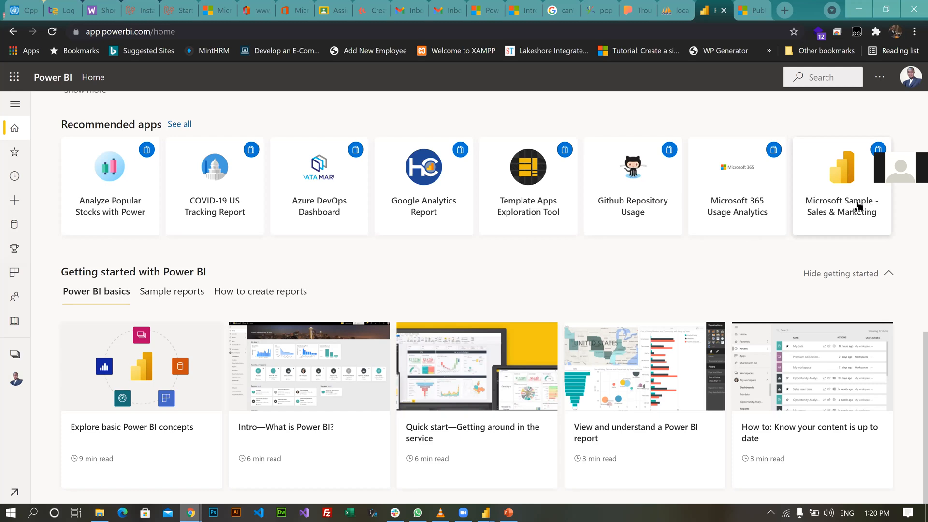
{"action": "scroll", "coordinate": [483, 241], "scroll_direction": "up", "scroll_amount": 3}
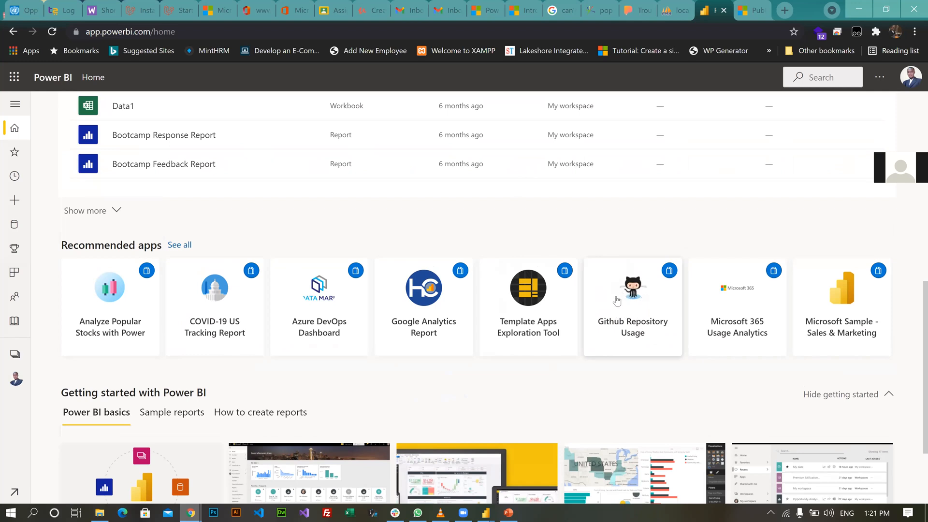
{"action": "scroll", "coordinate": [637, 338], "scroll_direction": "down", "scroll_amount": 1}
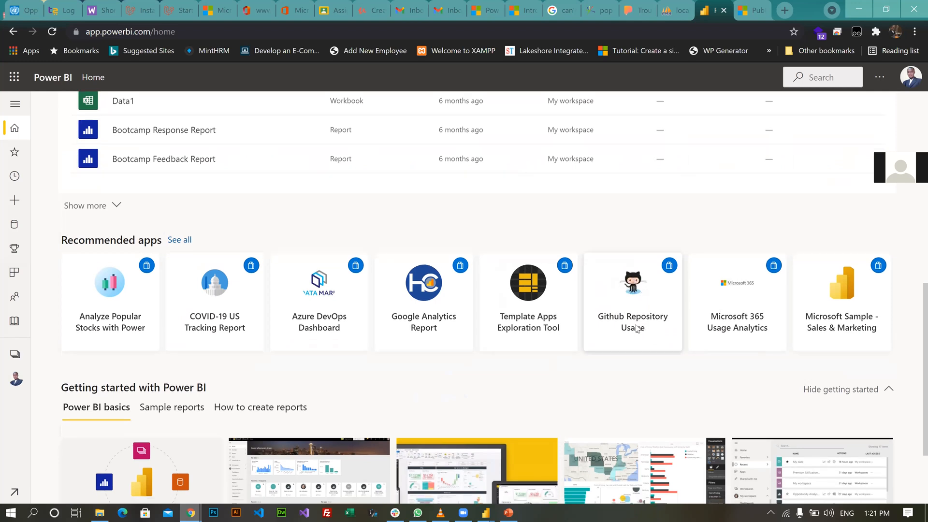
{"action": "scroll", "coordinate": [452, 349], "scroll_direction": "down", "scroll_amount": 1}
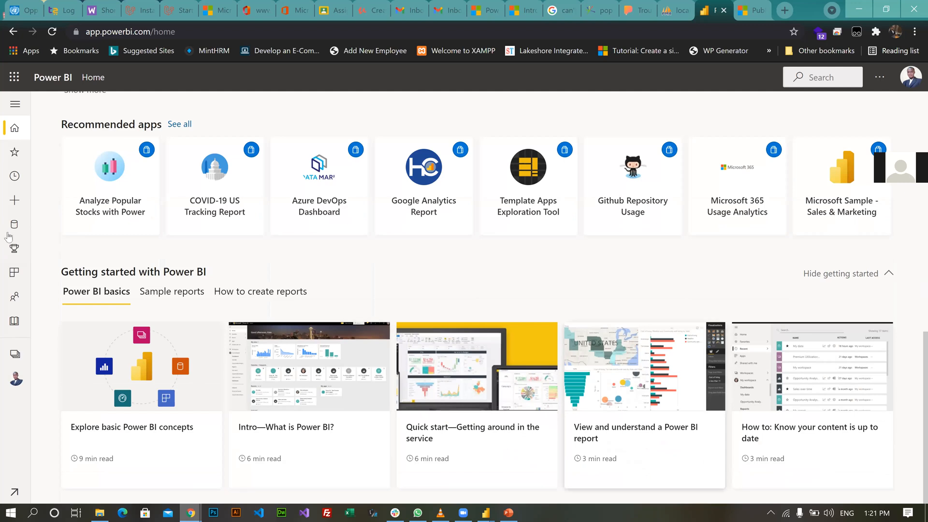
{"action": "scroll", "coordinate": [269, 248], "scroll_direction": "up", "scroll_amount": 1}
{"action": "scroll", "coordinate": [79, 263], "scroll_direction": "up", "scroll_amount": 8}
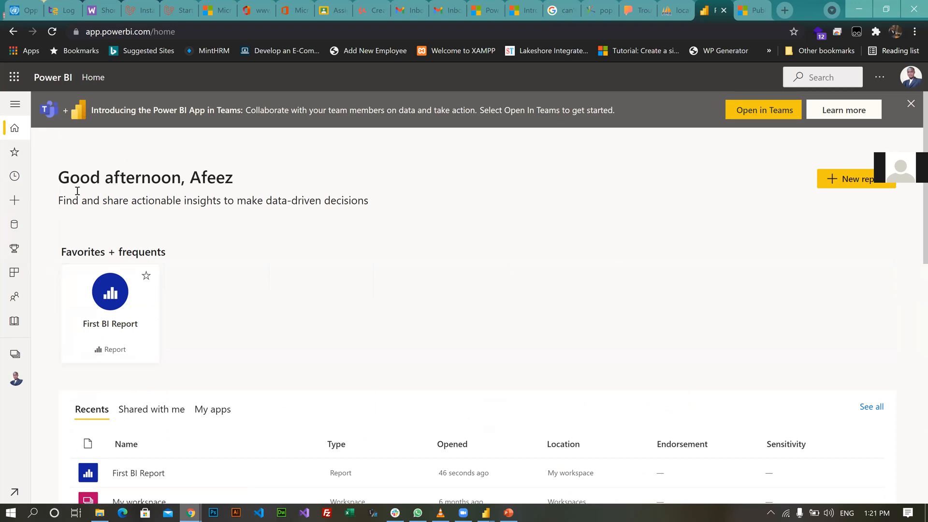
View the Favorites and Recent lists and the page for adding data to a new report
{"action": "left_click", "coordinate": [15, 153]}
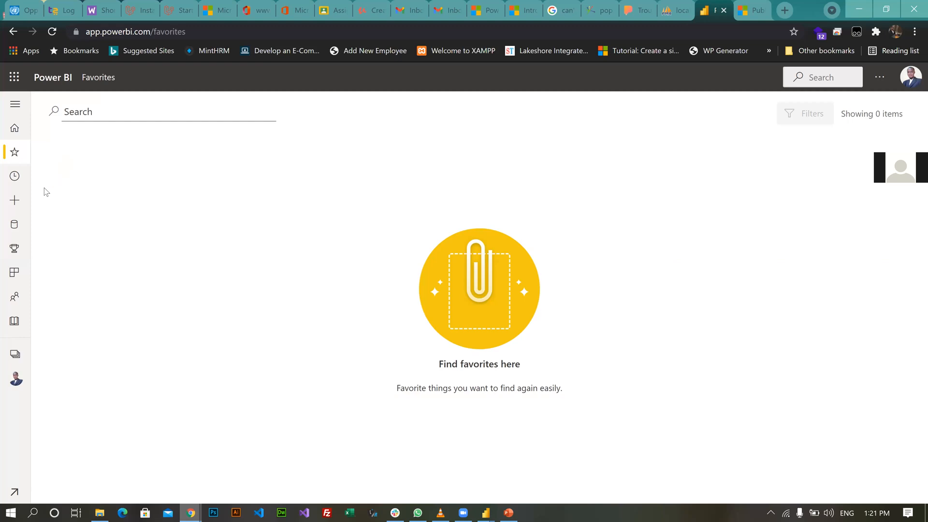
{"action": "left_click", "coordinate": [7, 177]}
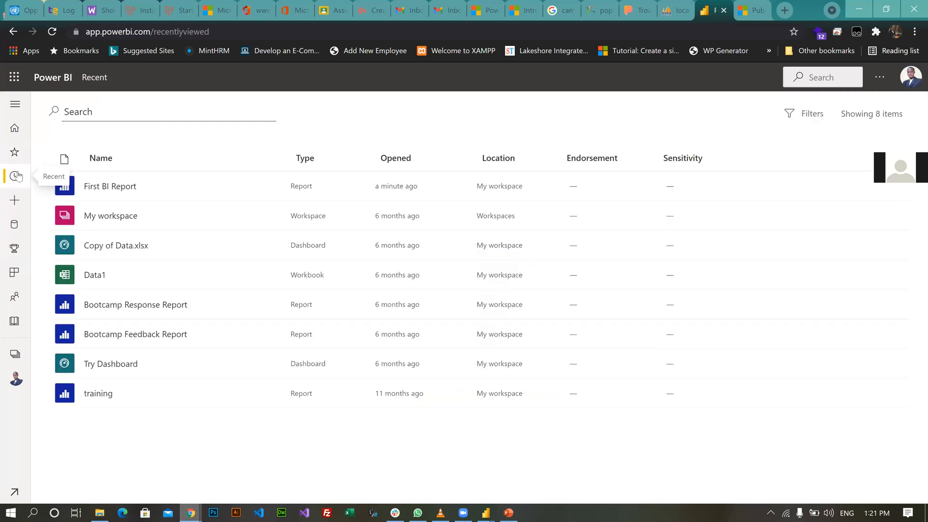
{"action": "left_click", "coordinate": [14, 204]}
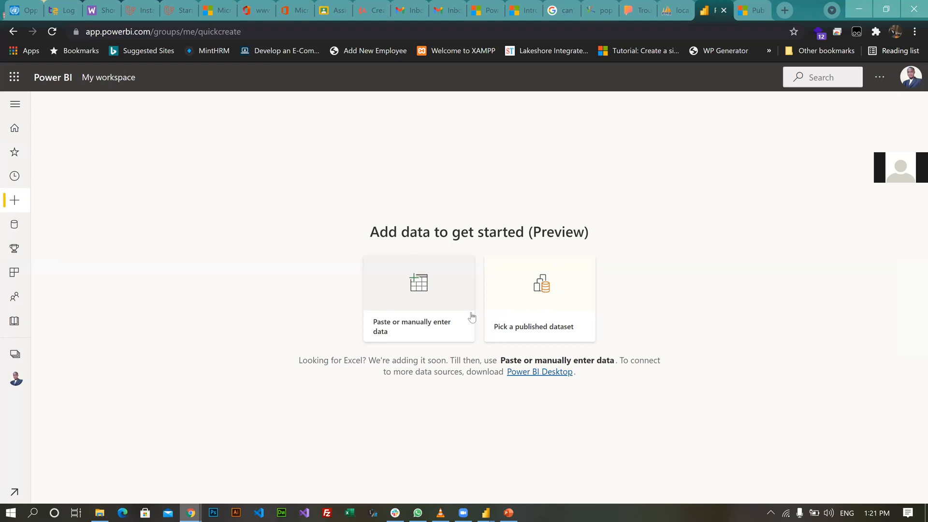
Open the datasets hub and view the available actions for the First BI Report dataset
{"action": "left_click", "coordinate": [21, 229]}
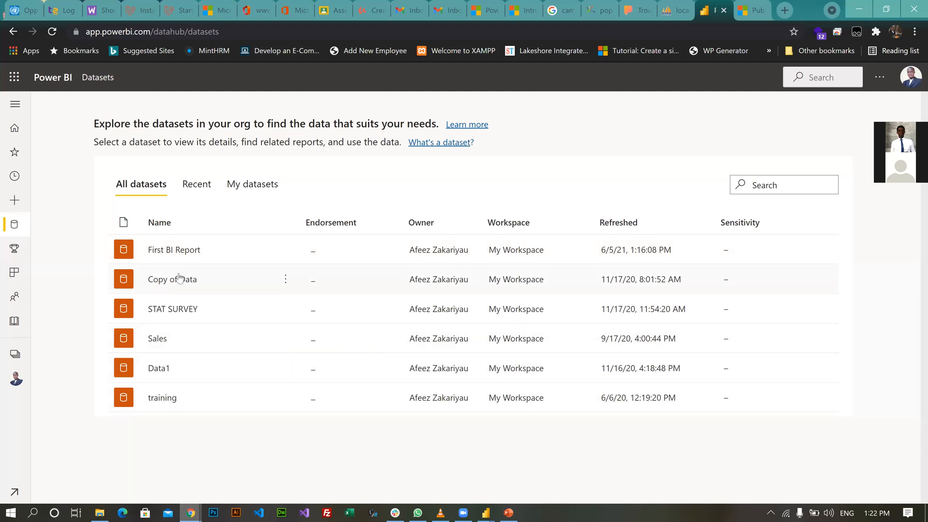
{"action": "left_click", "coordinate": [292, 250]}
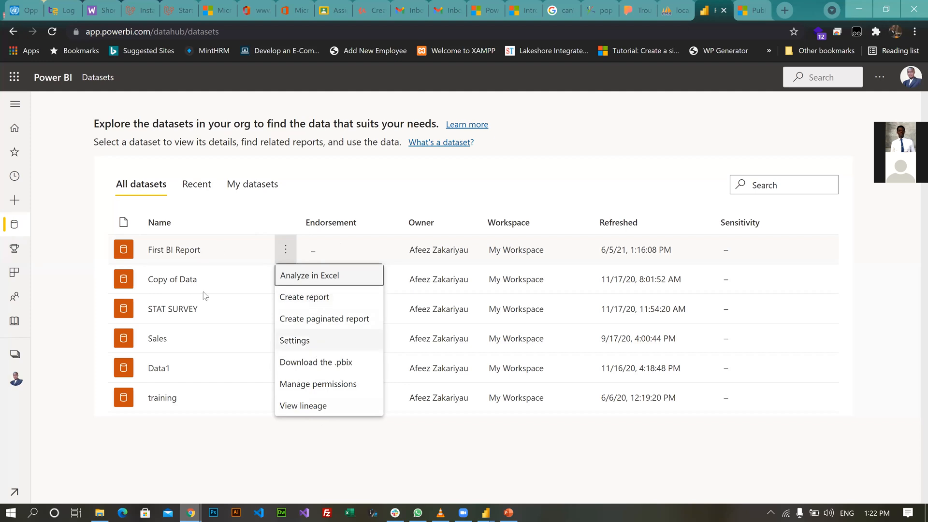
{"action": "left_click", "coordinate": [16, 246]}
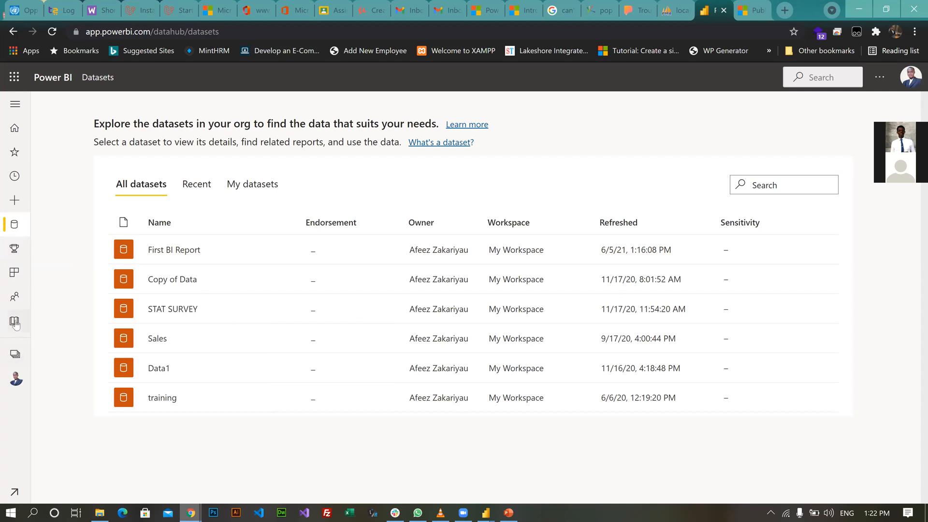
Check the list of workspaces, open My workspace and dismiss the data lineage tip
{"action": "left_click", "coordinate": [14, 353]}
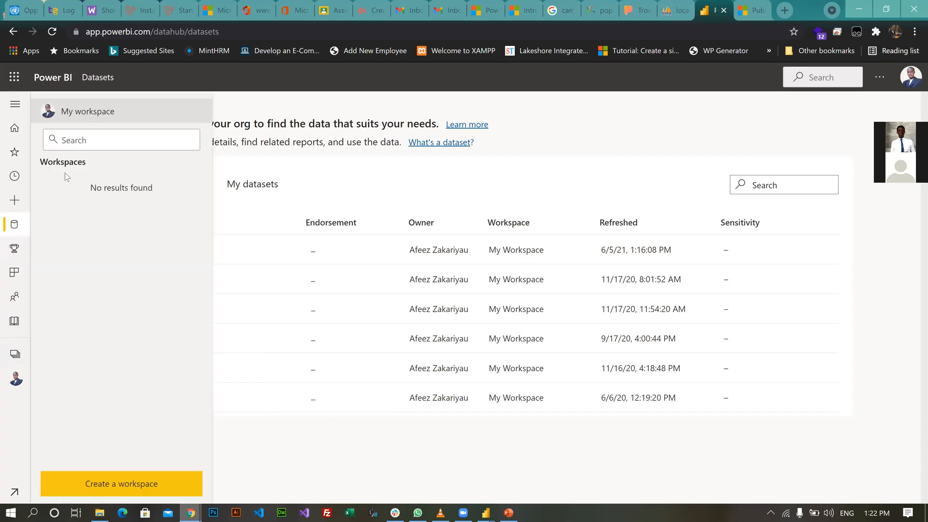
{"action": "left_click", "coordinate": [16, 353]}
{"action": "left_click", "coordinate": [18, 354]}
{"action": "left_click", "coordinate": [19, 385]}
{"action": "left_click", "coordinate": [19, 379]}
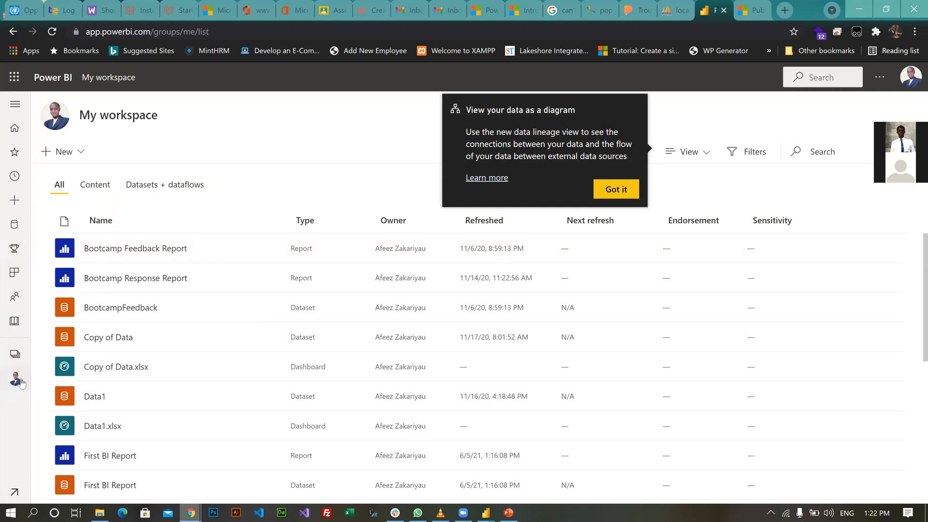
{"action": "left_click", "coordinate": [627, 186]}
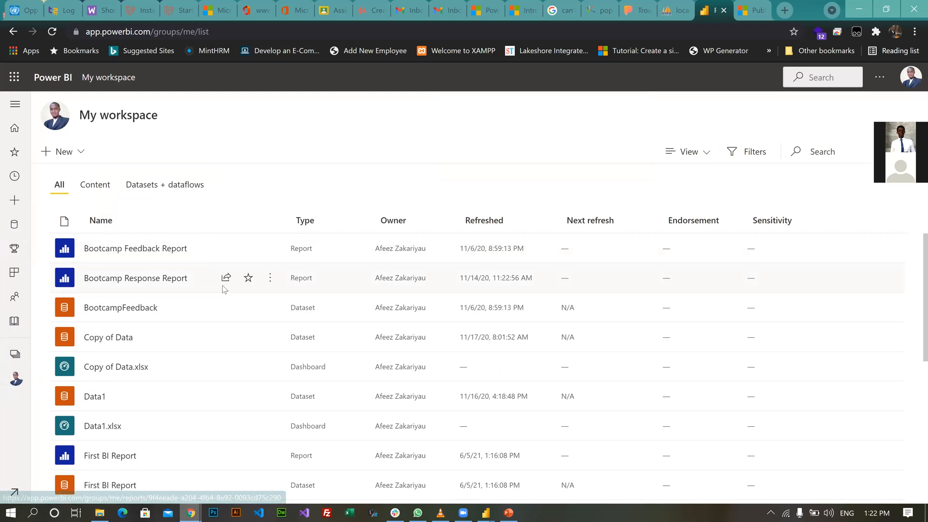
Find the First BI Report dataset in My workspace and generate quick insights for it
{"action": "scroll", "coordinate": [224, 288], "scroll_direction": "down", "scroll_amount": 5}
{"action": "scroll", "coordinate": [255, 336], "scroll_direction": "down", "scroll_amount": 1}
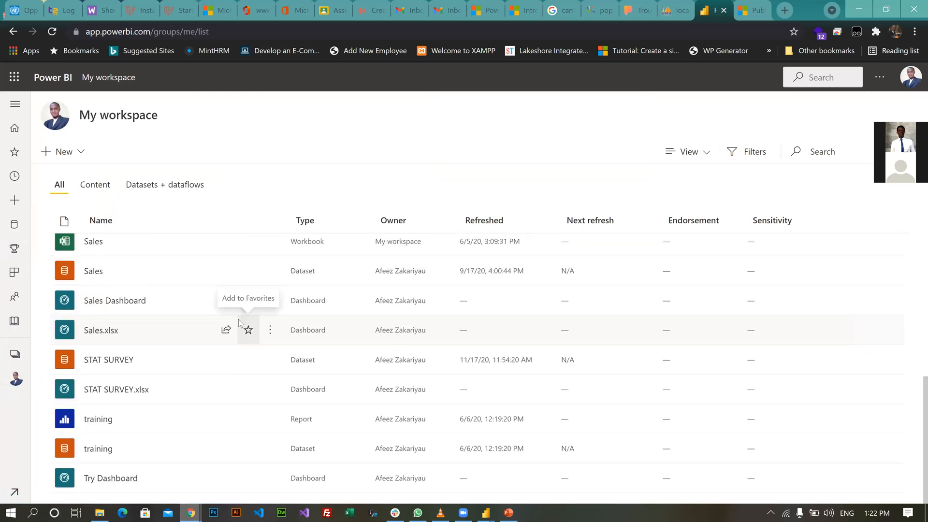
{"action": "scroll", "coordinate": [145, 338], "scroll_direction": "up", "scroll_amount": 2}
{"action": "scroll", "coordinate": [214, 373], "scroll_direction": "down", "scroll_amount": 2}
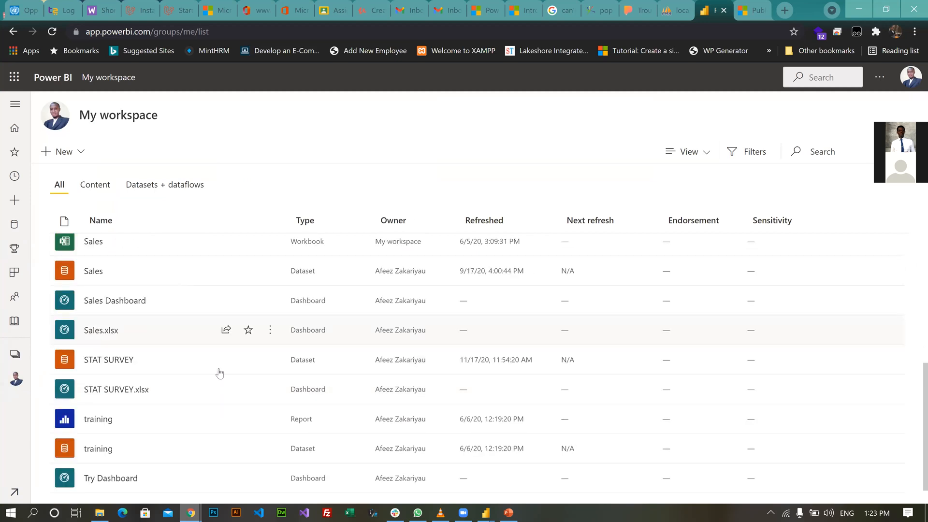
{"action": "scroll", "coordinate": [224, 363], "scroll_direction": "up", "scroll_amount": 3}
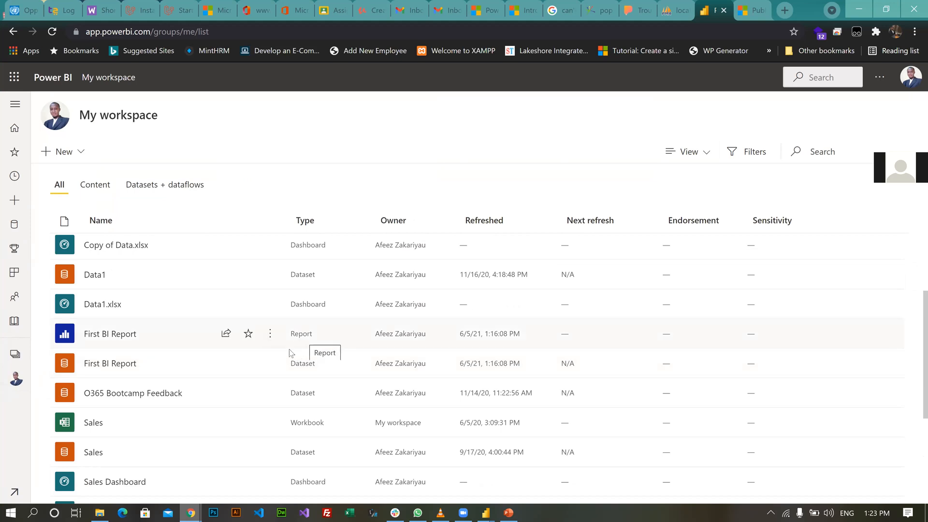
{"action": "left_click", "coordinate": [270, 364]}
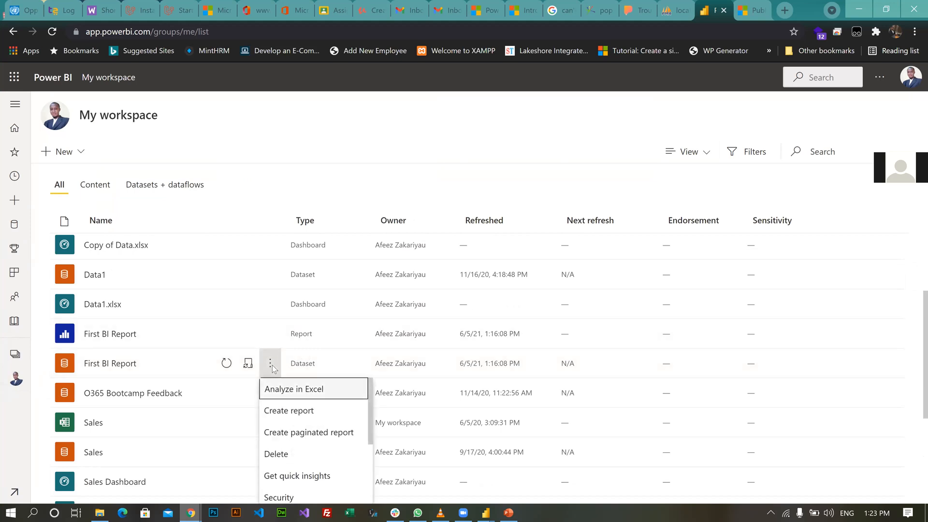
{"action": "left_click", "coordinate": [309, 480]}
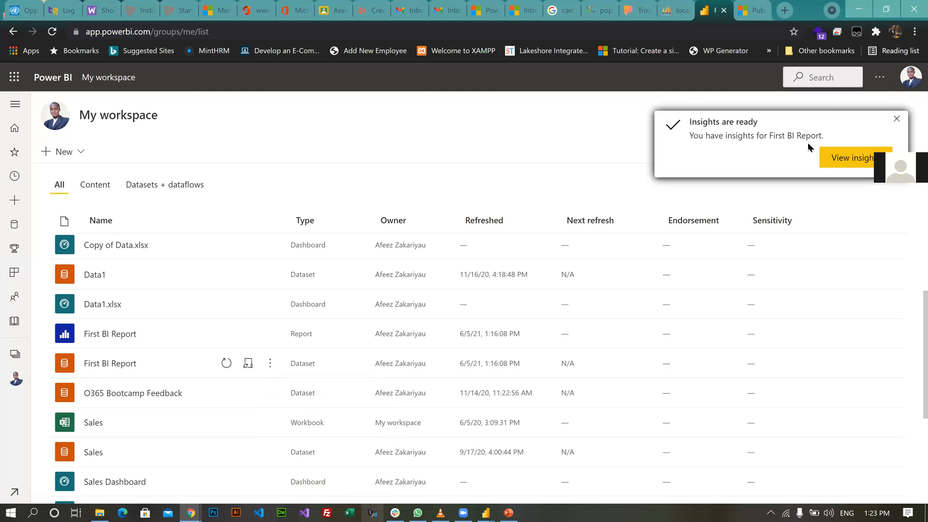
Open the generated insights for First BI Report and look through the charts
{"action": "left_click", "coordinate": [848, 166]}
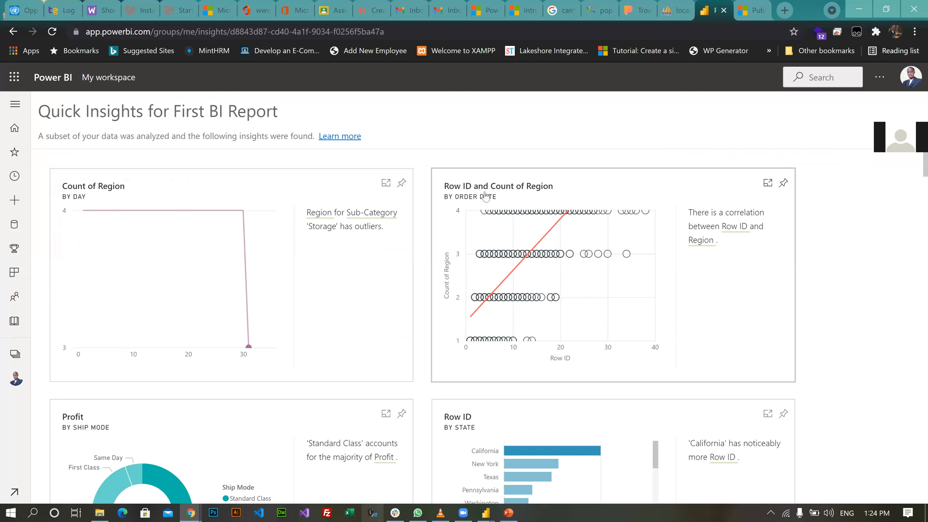
{"action": "scroll", "coordinate": [527, 235], "scroll_direction": "down", "scroll_amount": 1}
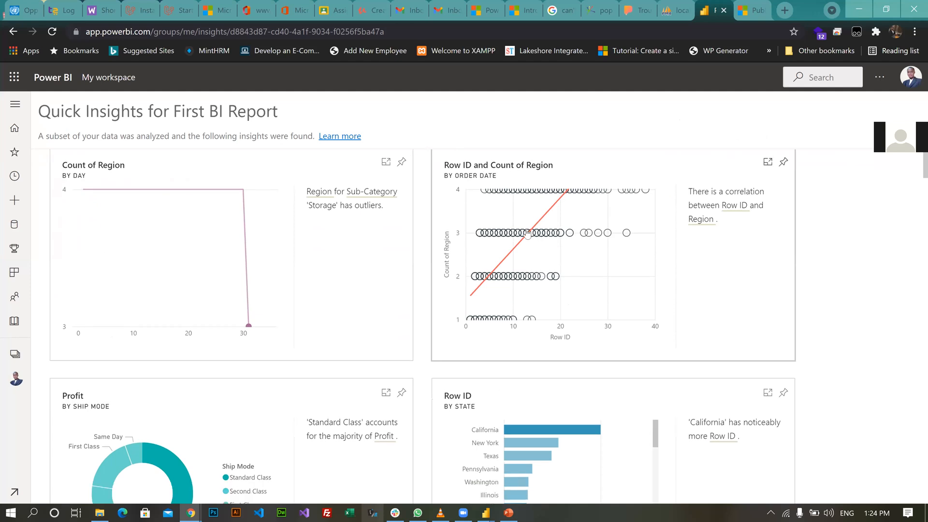
{"action": "scroll", "coordinate": [527, 235], "scroll_direction": "down", "scroll_amount": 3}
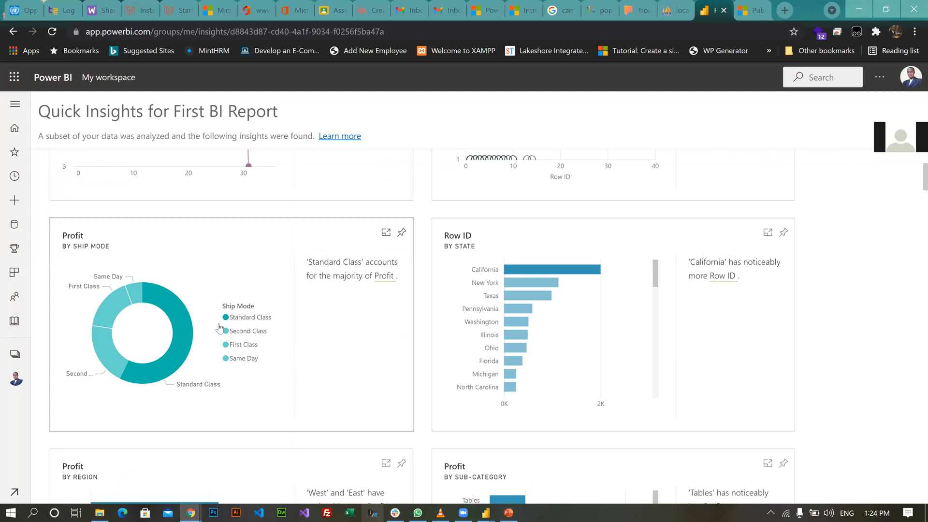
Examine more quick insights for First BI Report, including profit by region, sub-category, city, state, product name and product ID
{"action": "scroll", "coordinate": [218, 328], "scroll_direction": "down", "scroll_amount": 3}
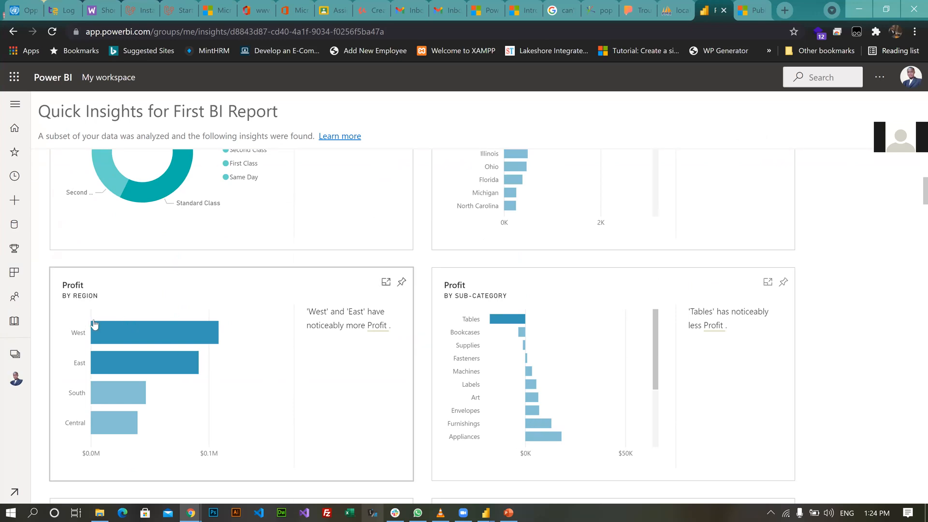
{"action": "scroll", "coordinate": [290, 367], "scroll_direction": "down", "scroll_amount": 3}
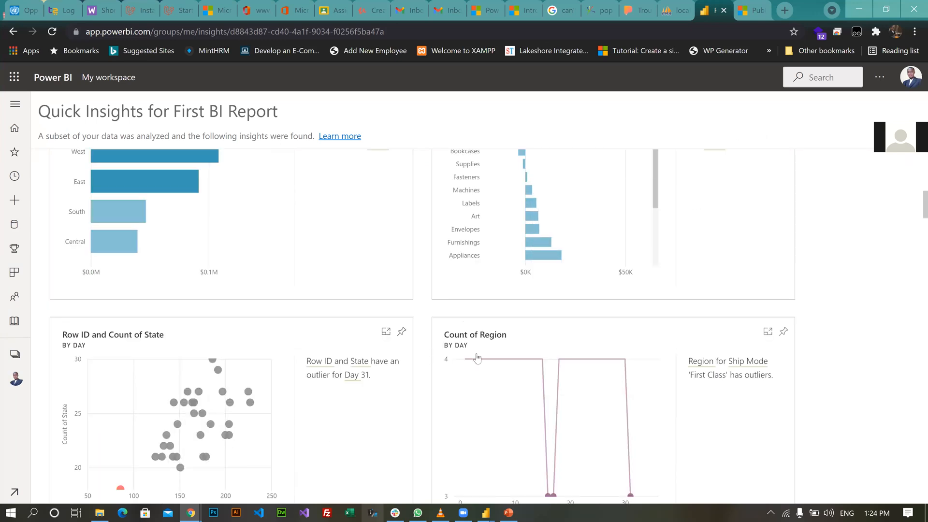
{"action": "scroll", "coordinate": [477, 358], "scroll_direction": "down", "scroll_amount": 5}
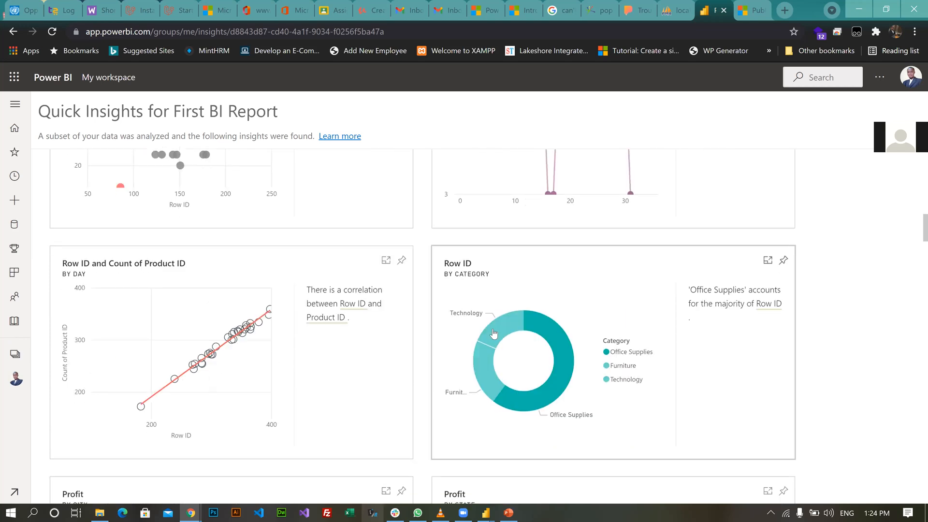
{"action": "scroll", "coordinate": [494, 334], "scroll_direction": "down", "scroll_amount": 1}
{"action": "scroll", "coordinate": [492, 330], "scroll_direction": "down", "scroll_amount": 4}
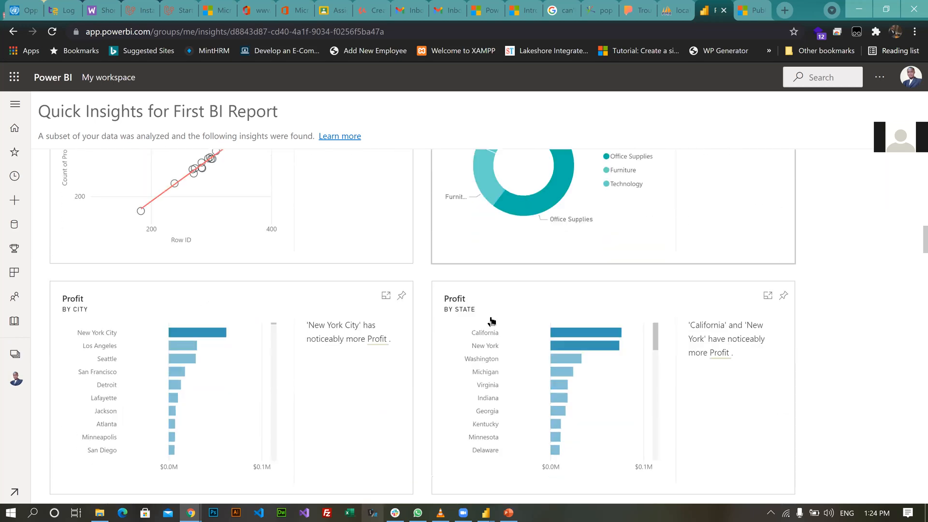
{"action": "scroll", "coordinate": [550, 276], "scroll_direction": "down", "scroll_amount": 4}
{"action": "scroll", "coordinate": [554, 274], "scroll_direction": "up", "scroll_amount": 4}
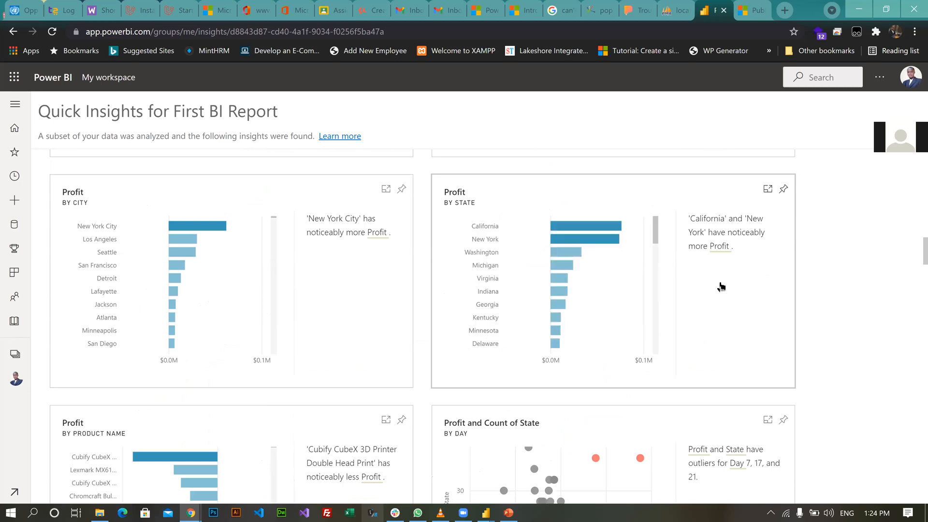
{"action": "scroll", "coordinate": [735, 289], "scroll_direction": "down", "scroll_amount": 1}
{"action": "scroll", "coordinate": [735, 290], "scroll_direction": "down", "scroll_amount": 3}
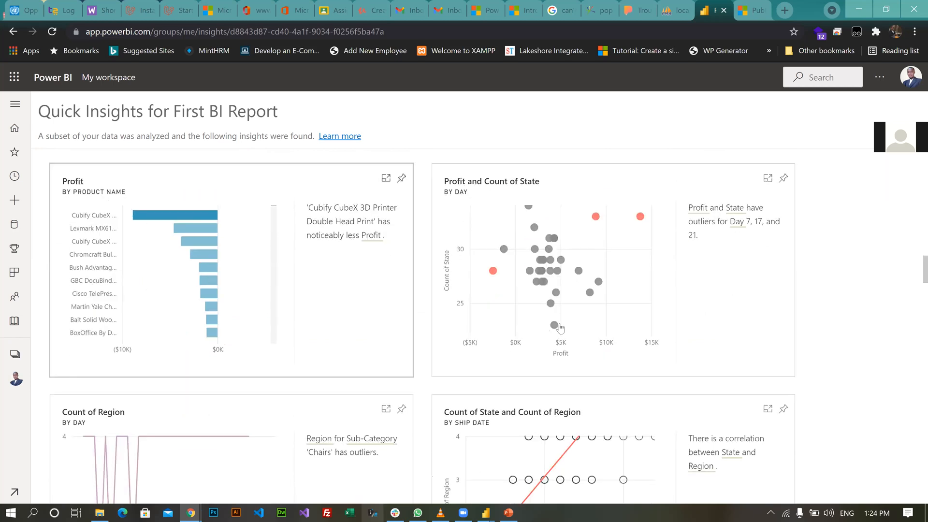
{"action": "scroll", "coordinate": [577, 344], "scroll_direction": "down", "scroll_amount": 2}
{"action": "scroll", "coordinate": [311, 319], "scroll_direction": "down", "scroll_amount": 3}
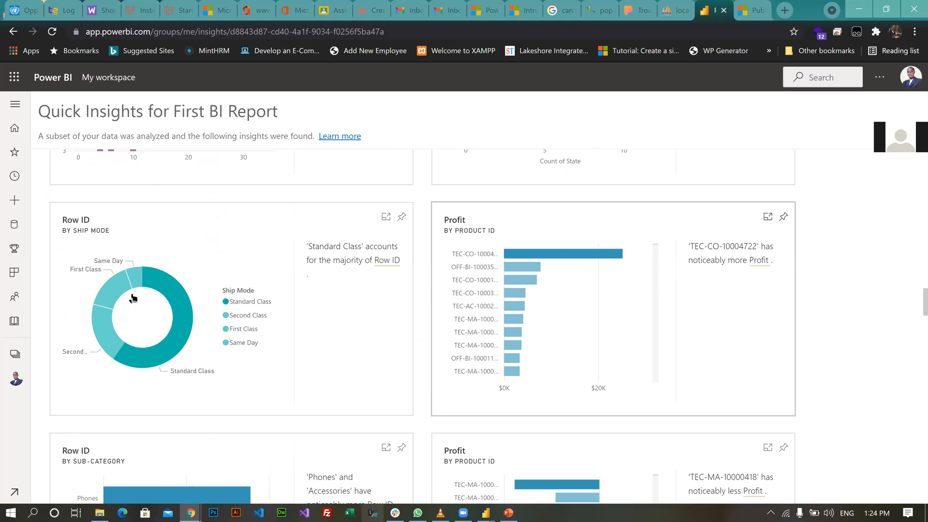
{"action": "scroll", "coordinate": [383, 301], "scroll_direction": "down", "scroll_amount": 15}
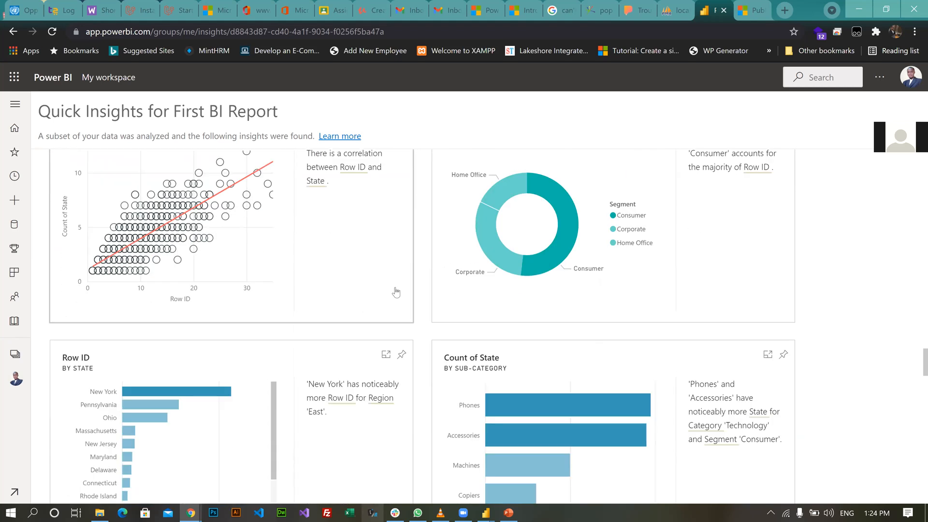
{"action": "scroll", "coordinate": [396, 293], "scroll_direction": "down", "scroll_amount": 4}
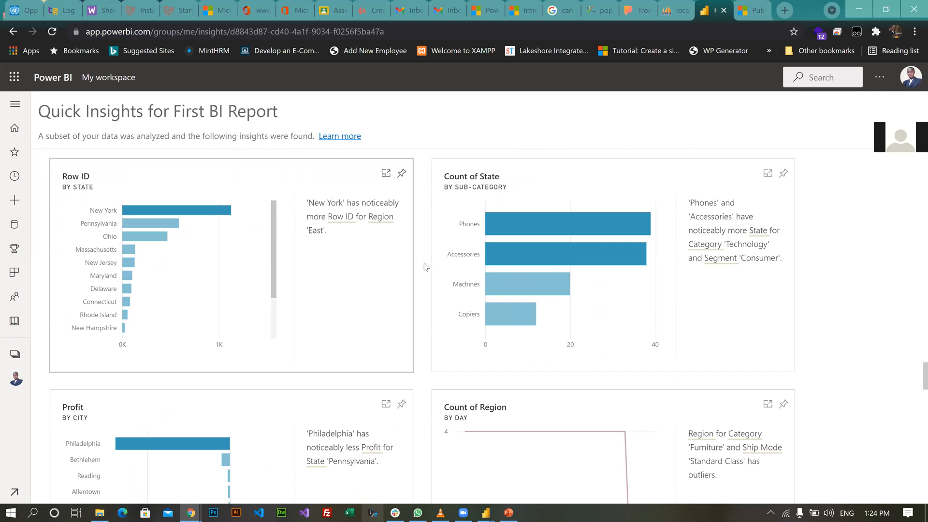
{"action": "scroll", "coordinate": [424, 266], "scroll_direction": "up", "scroll_amount": 10}
{"action": "scroll", "coordinate": [410, 277], "scroll_direction": "up", "scroll_amount": 4}
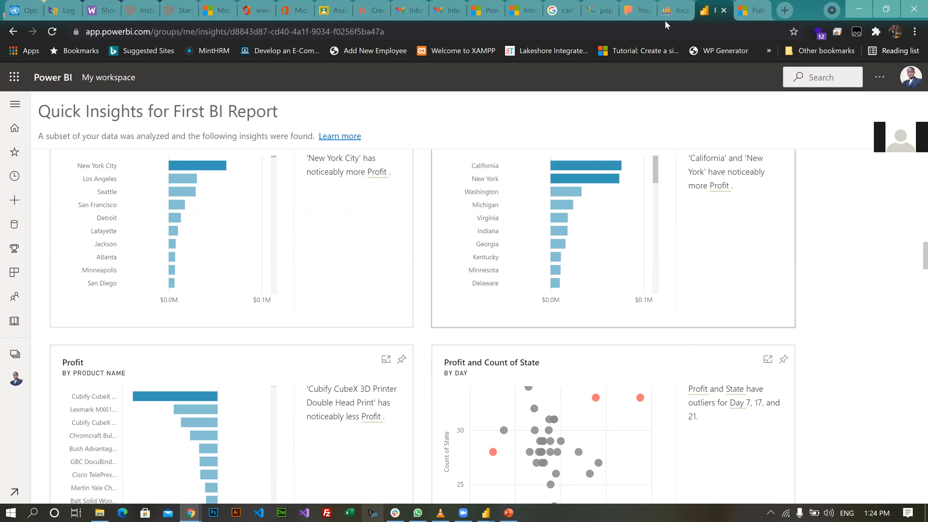
Return to First BI Report and check the data-point actions for the Profit by Sub-Category and Sales by City charts
{"action": "left_click", "coordinate": [13, 128]}
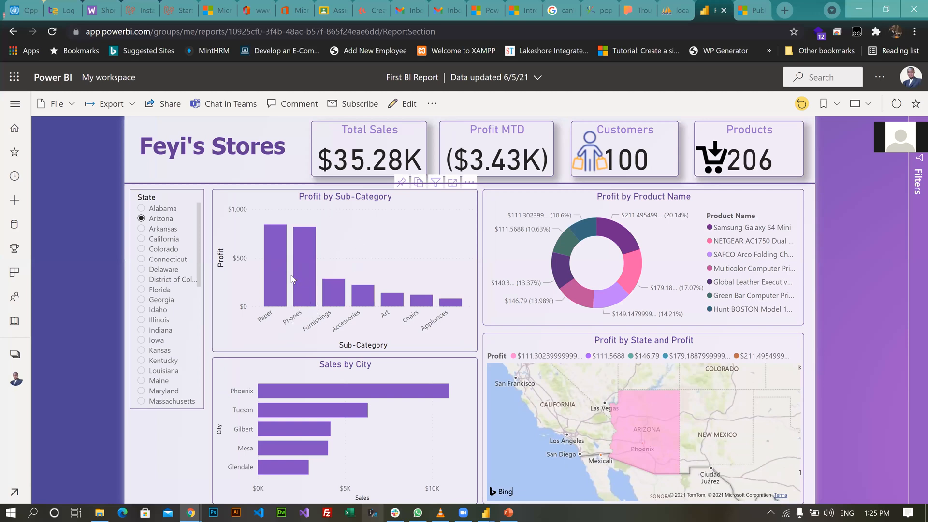
{"action": "mouse_move", "coordinate": [307, 290]}
{"action": "mouse_move", "coordinate": [362, 297]}
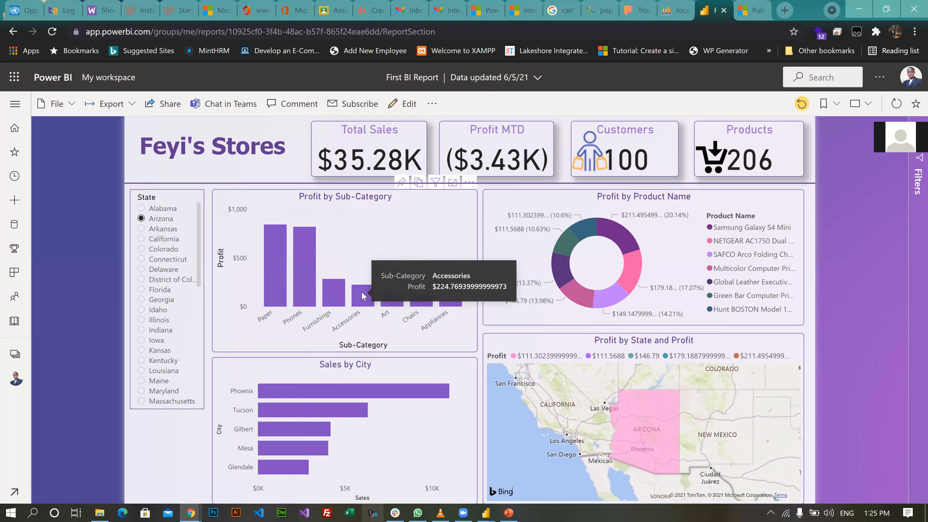
{"action": "right_click", "coordinate": [363, 295]}
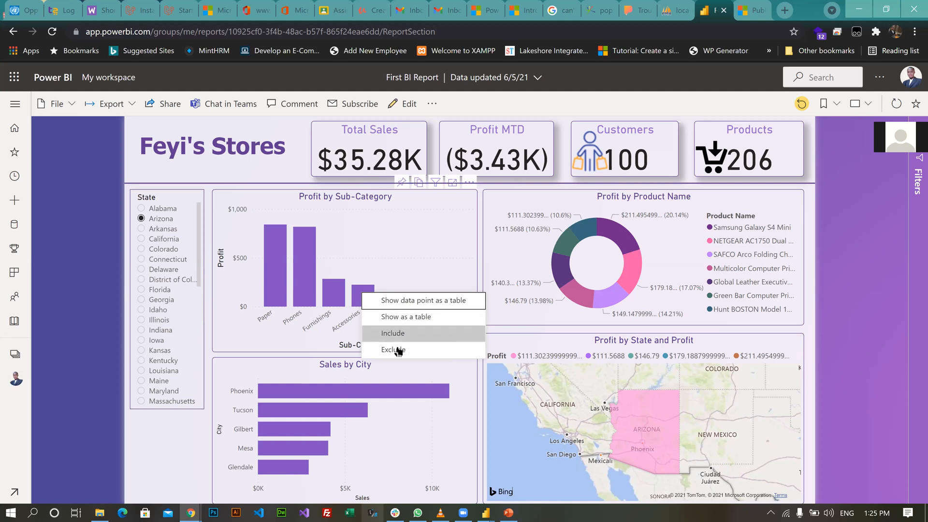
{"action": "left_click", "coordinate": [419, 239]}
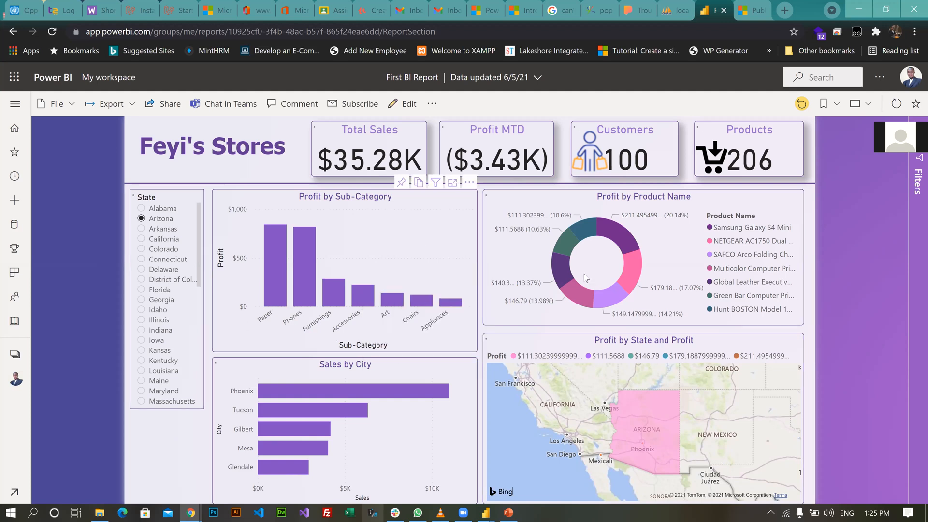
{"action": "right_click", "coordinate": [358, 394]}
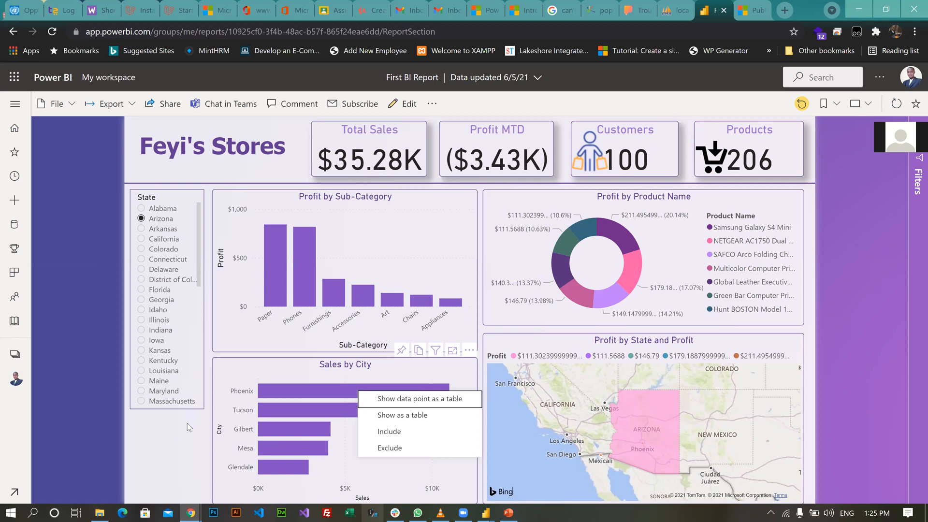
{"action": "left_click", "coordinate": [255, 395]}
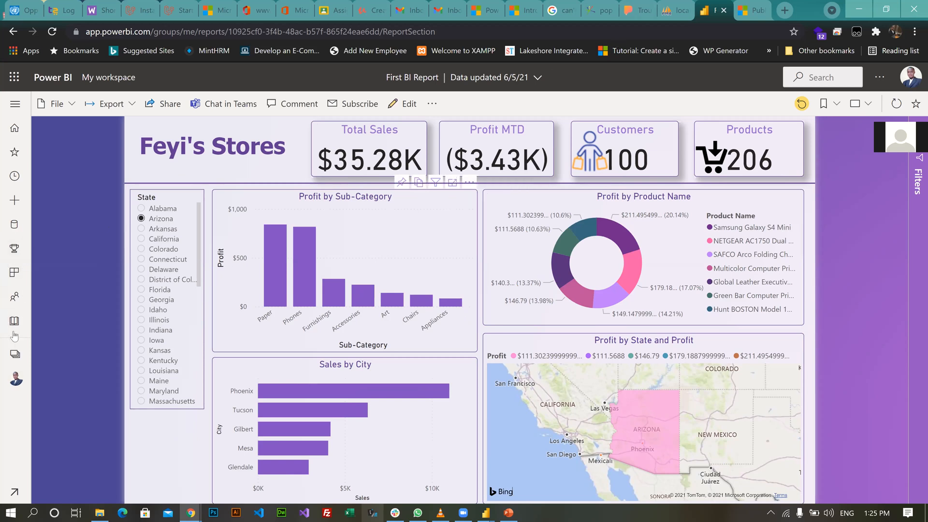
Go back to My workspace and reopen the insights for the First BI Report dataset
{"action": "left_click", "coordinate": [16, 379]}
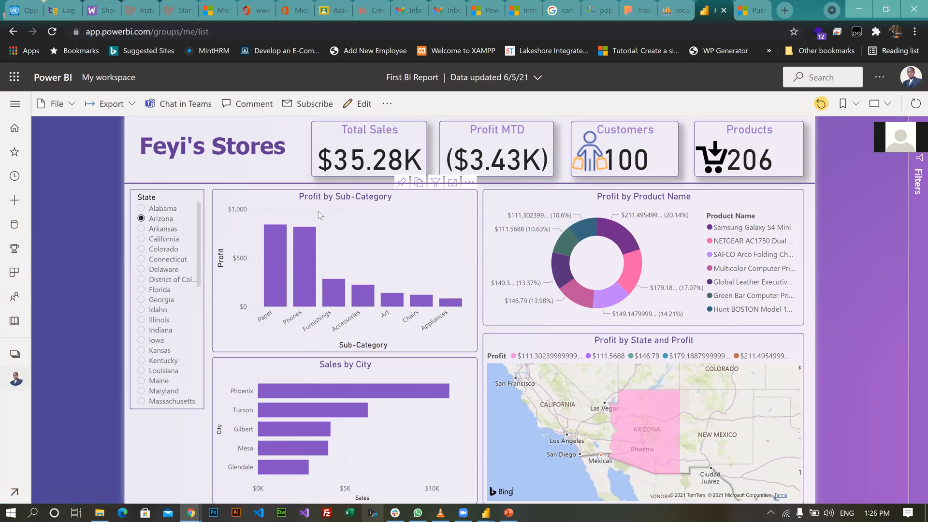
{"action": "scroll", "coordinate": [208, 289], "scroll_direction": "down", "scroll_amount": 4}
{"action": "scroll", "coordinate": [209, 289], "scroll_direction": "up", "scroll_amount": 2}
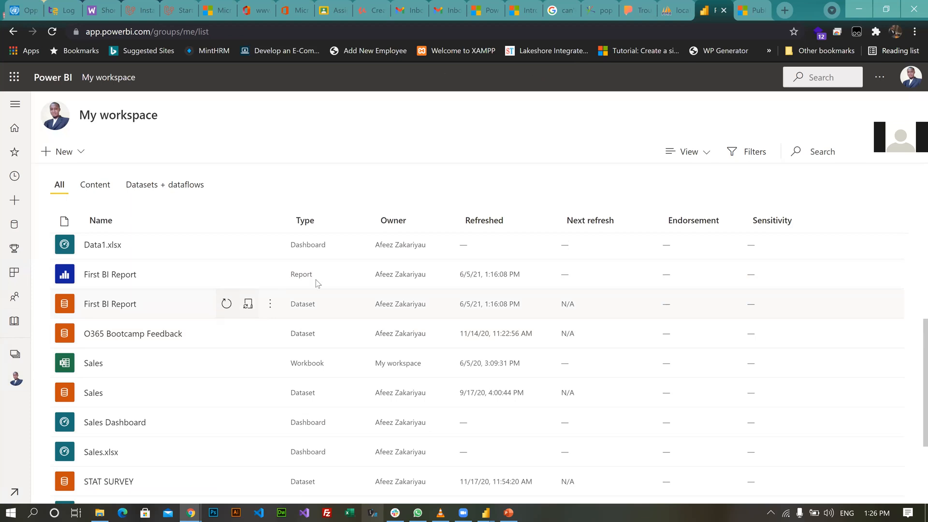
{"action": "left_click", "coordinate": [270, 303]}
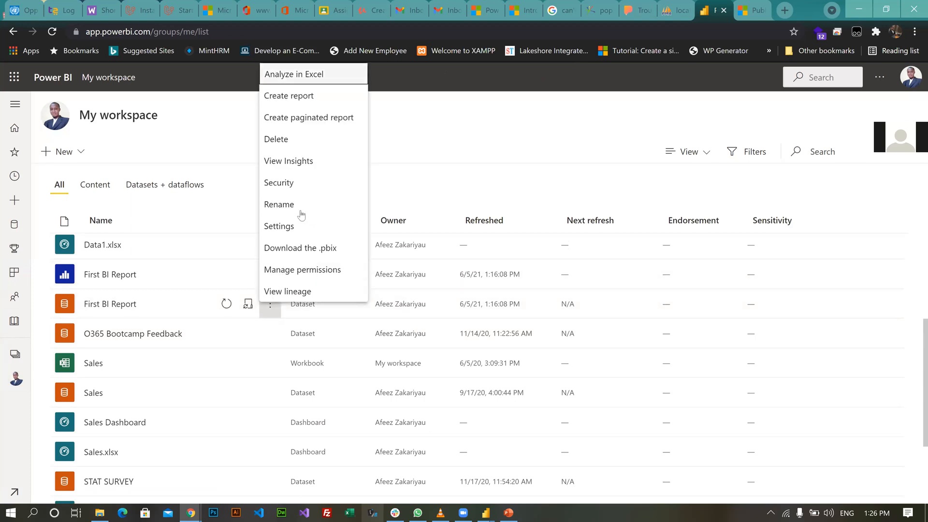
{"action": "left_click", "coordinate": [294, 161]}
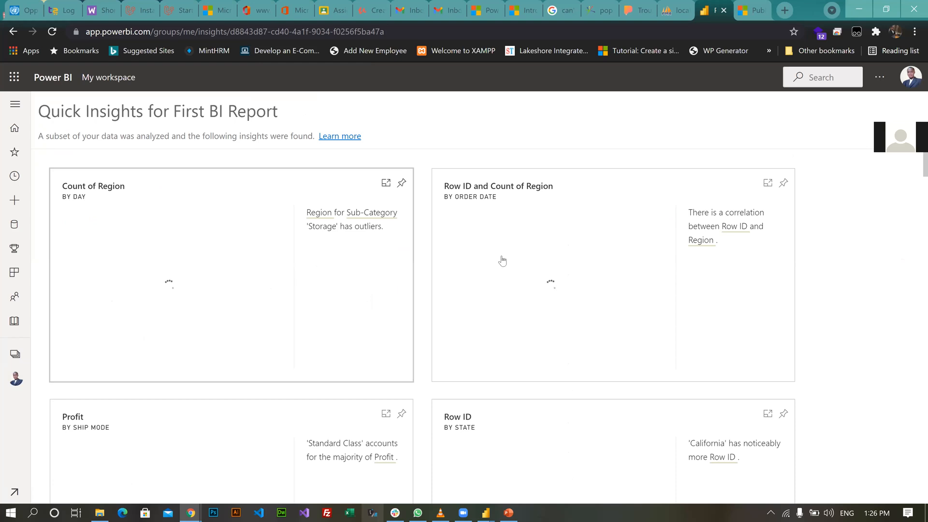
Look through the reopened quick insights, down to the Profit by City chart for the state of Pennsylvania
{"action": "scroll", "coordinate": [505, 285], "scroll_direction": "down", "scroll_amount": 1}
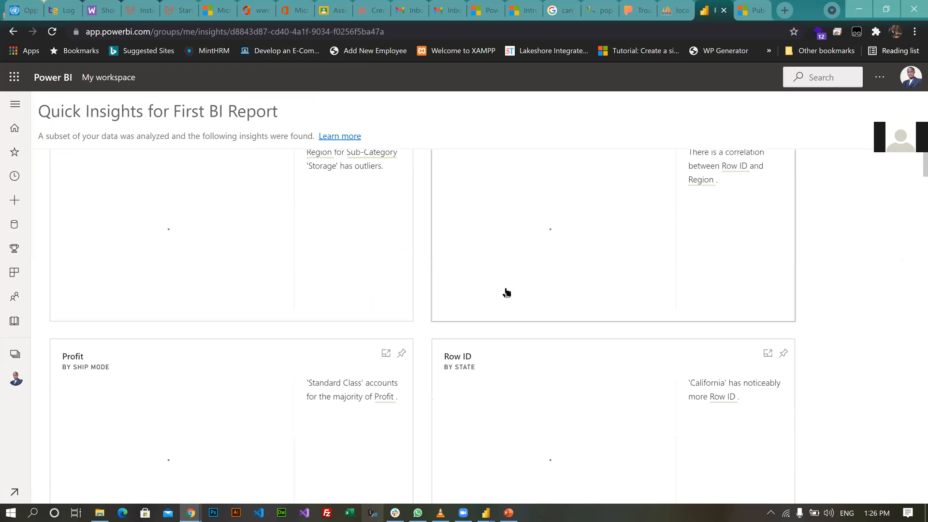
{"action": "scroll", "coordinate": [506, 292], "scroll_direction": "down", "scroll_amount": 3}
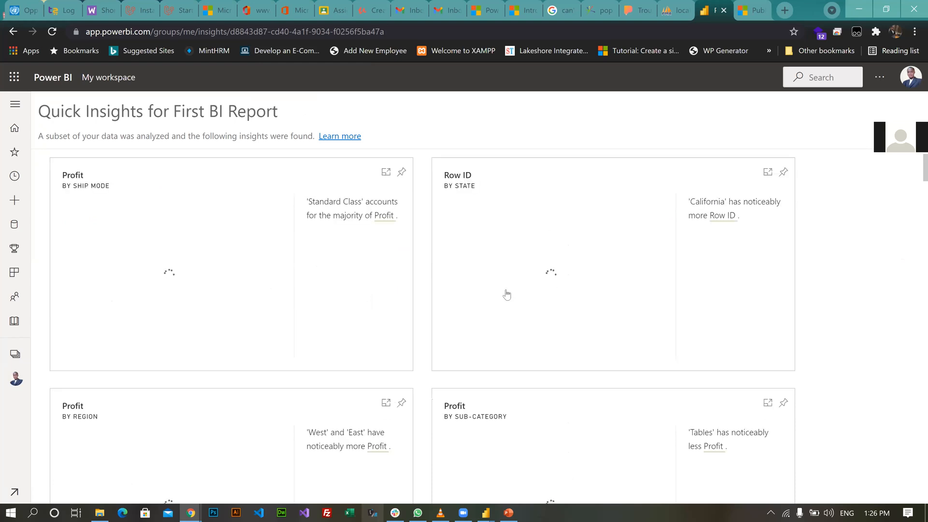
{"action": "scroll", "coordinate": [507, 294], "scroll_direction": "up", "scroll_amount": 4}
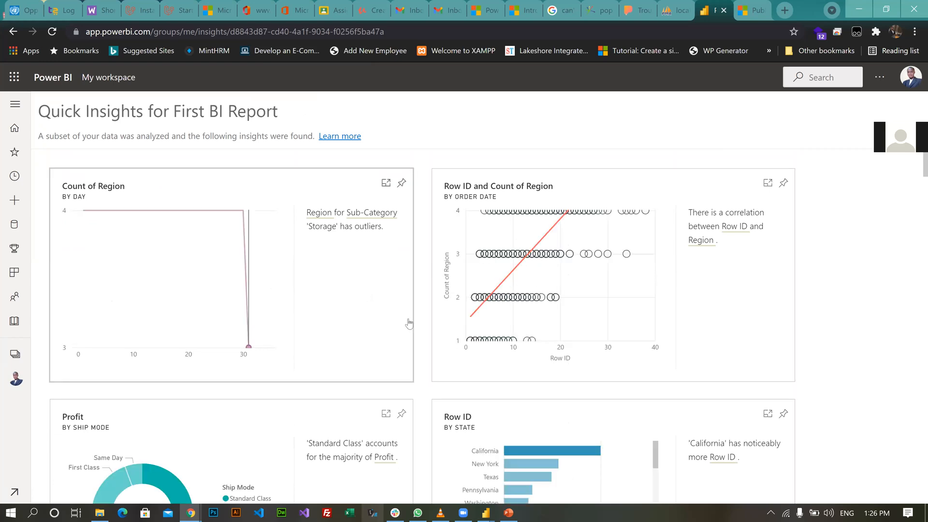
{"action": "scroll", "coordinate": [428, 311], "scroll_direction": "down", "scroll_amount": 10}
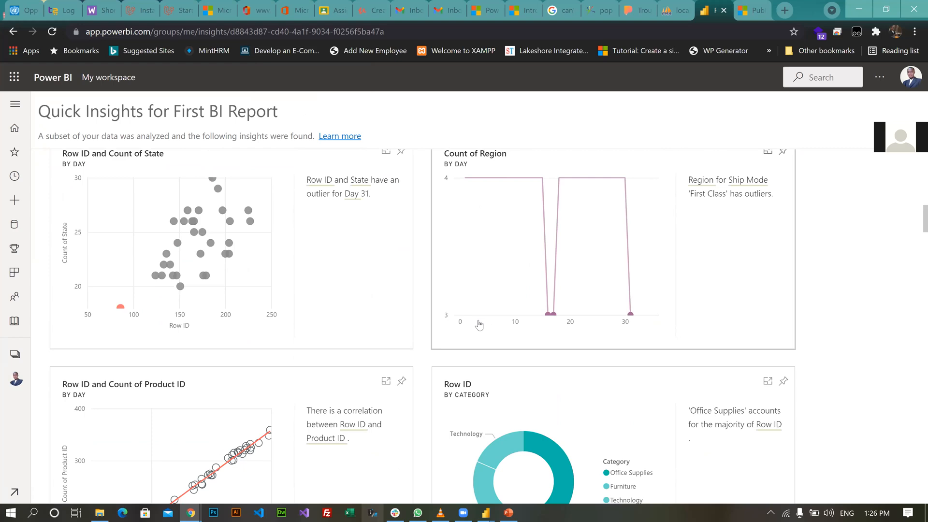
{"action": "scroll", "coordinate": [403, 310], "scroll_direction": "up", "scroll_amount": 1}
{"action": "scroll", "coordinate": [401, 306], "scroll_direction": "down", "scroll_amount": 2}
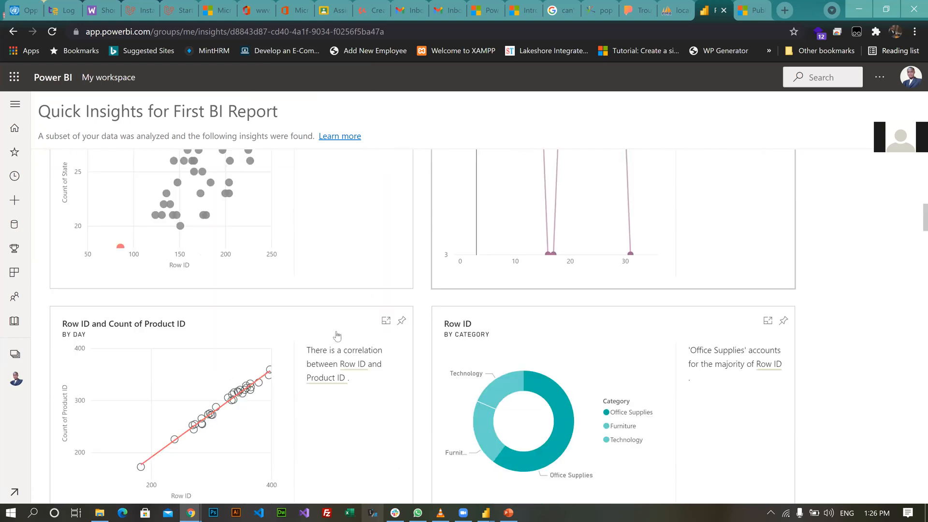
{"action": "scroll", "coordinate": [423, 307], "scroll_direction": "down", "scroll_amount": 5}
{"action": "scroll", "coordinate": [424, 306], "scroll_direction": "down", "scroll_amount": 7}
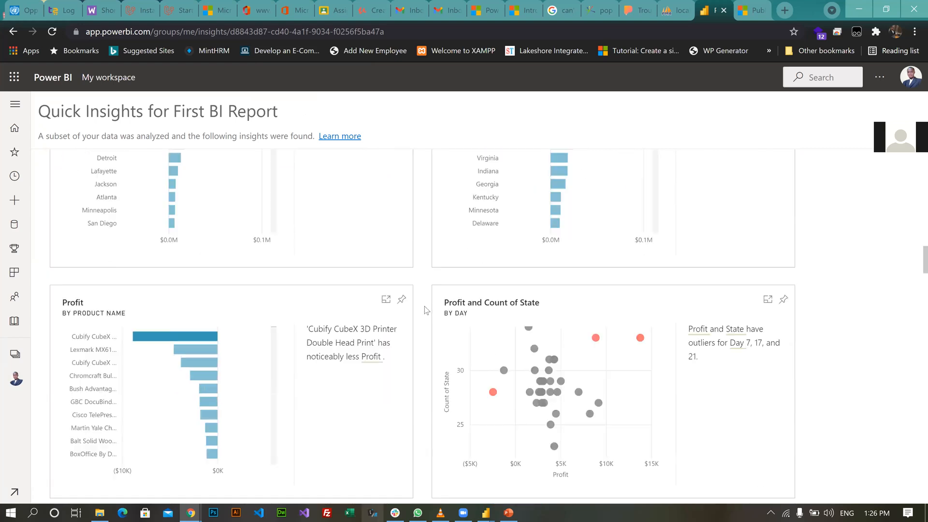
{"action": "scroll", "coordinate": [430, 303], "scroll_direction": "down", "scroll_amount": 2}
{"action": "scroll", "coordinate": [434, 308], "scroll_direction": "down", "scroll_amount": 11}
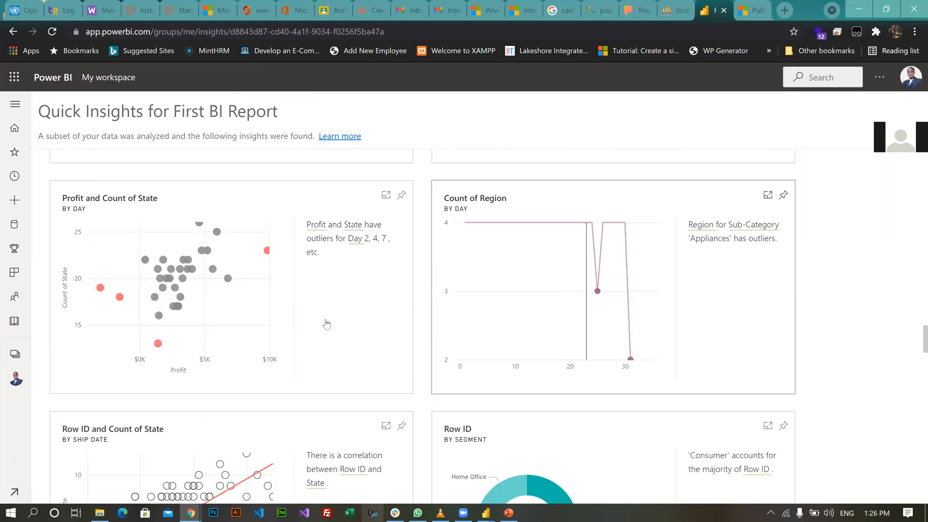
{"action": "scroll", "coordinate": [324, 323], "scroll_direction": "down", "scroll_amount": 1}
{"action": "scroll", "coordinate": [214, 261], "scroll_direction": "down", "scroll_amount": 4}
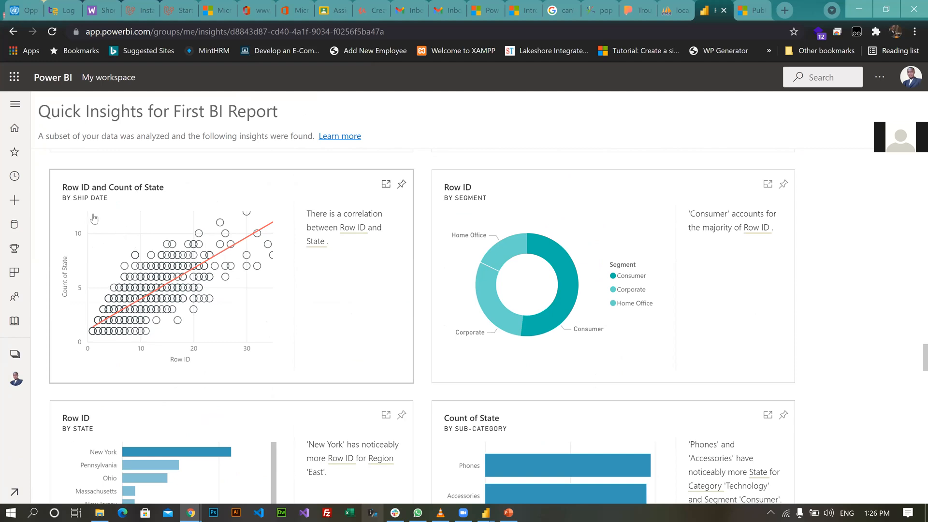
{"action": "scroll", "coordinate": [274, 306], "scroll_direction": "down", "scroll_amount": 2}
{"action": "scroll", "coordinate": [280, 300], "scroll_direction": "down", "scroll_amount": 3}
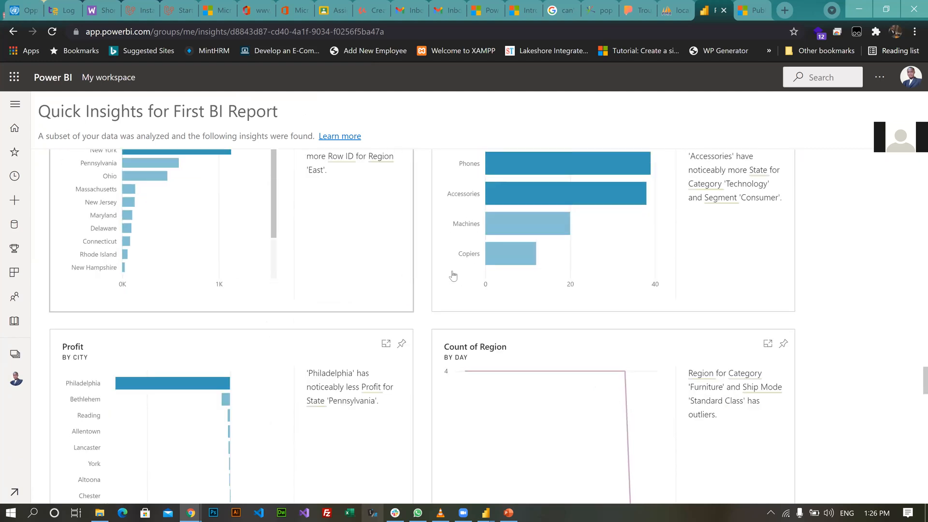
{"action": "scroll", "coordinate": [283, 297], "scroll_direction": "down", "scroll_amount": 2}
{"action": "scroll", "coordinate": [213, 282], "scroll_direction": "down", "scroll_amount": 2}
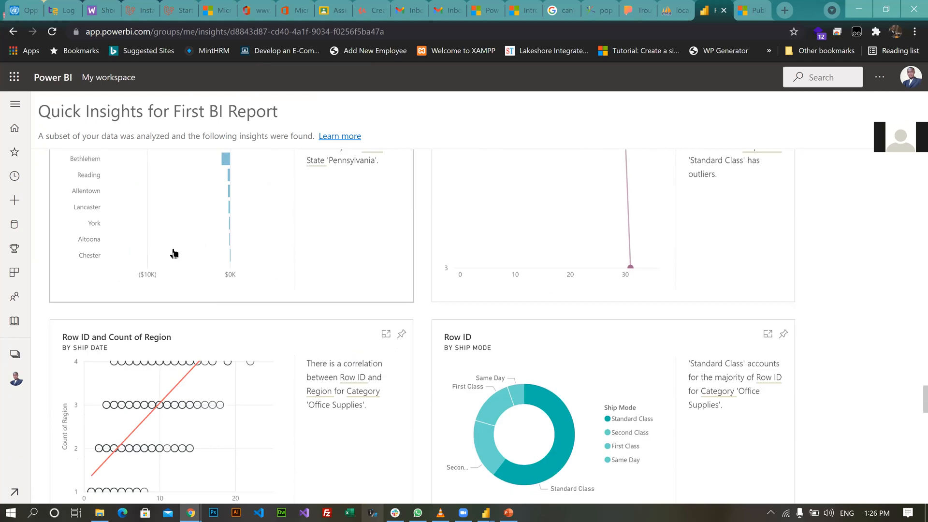
{"action": "scroll", "coordinate": [190, 271], "scroll_direction": "up", "scroll_amount": 2}
{"action": "mouse_move", "coordinate": [191, 263]}
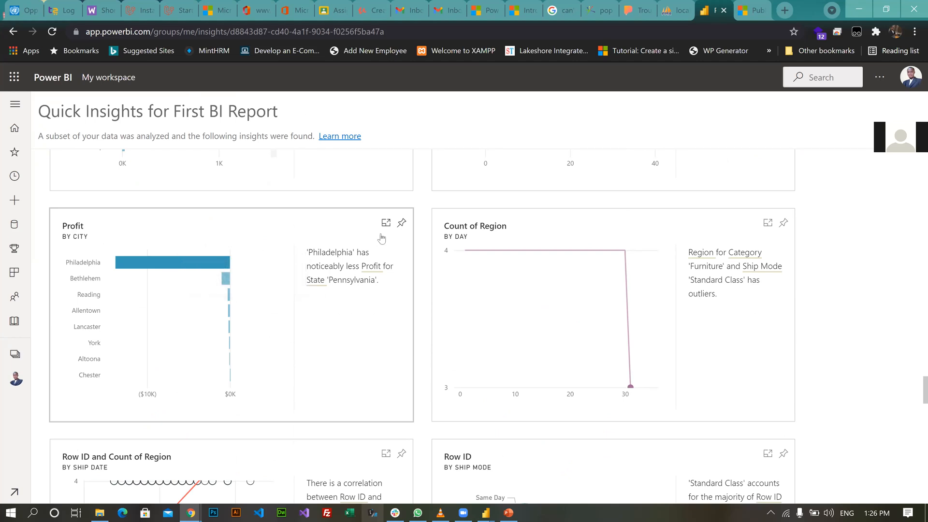
{"action": "scroll", "coordinate": [267, 348], "scroll_direction": "down", "scroll_amount": 1}
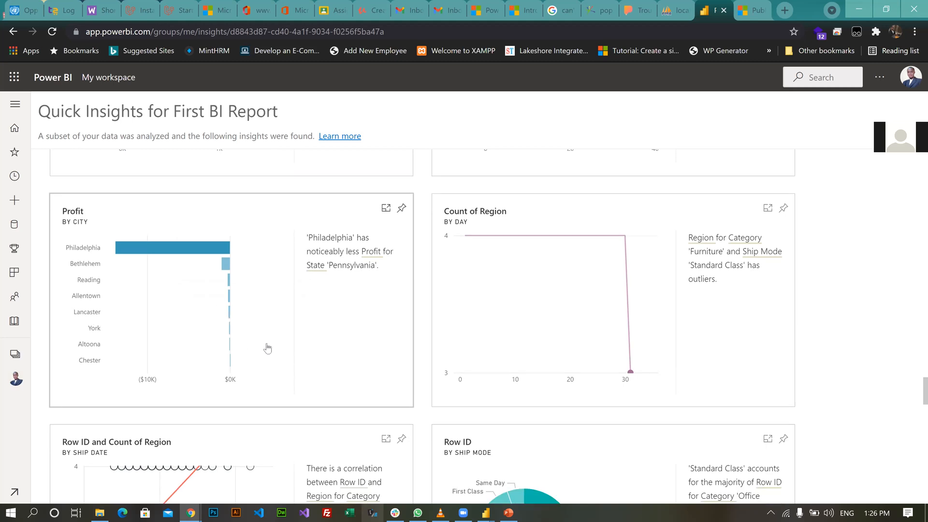
Open the Profit by Day insight for segment Consumer and ship mode Standard Class in focus mode
{"action": "scroll", "coordinate": [457, 303], "scroll_direction": "down", "scroll_amount": 10}
{"action": "scroll", "coordinate": [464, 301], "scroll_direction": "down", "scroll_amount": 4}
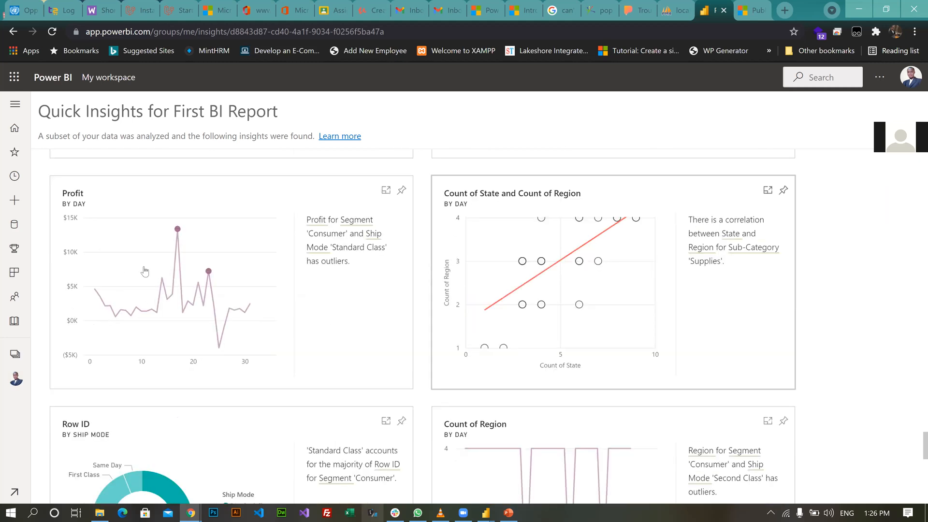
{"action": "left_click", "coordinate": [178, 230]}
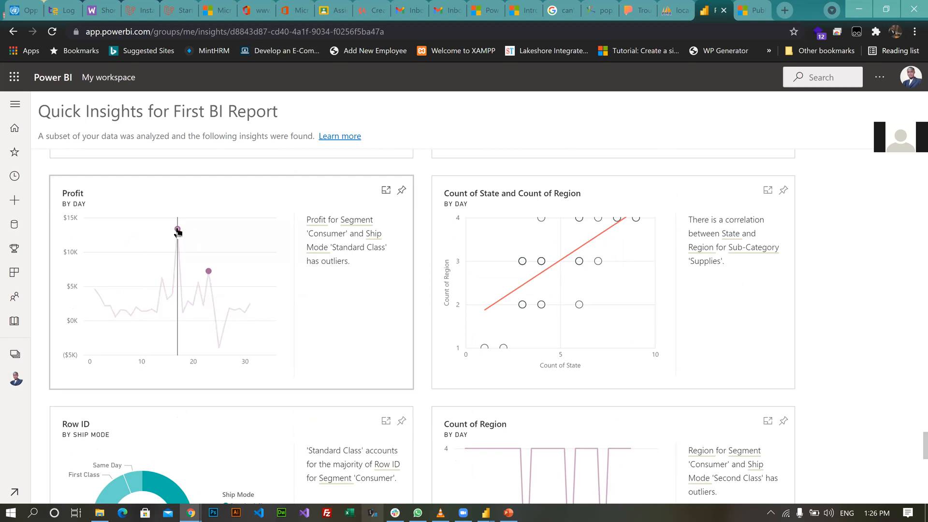
{"action": "left_click", "coordinate": [177, 230]}
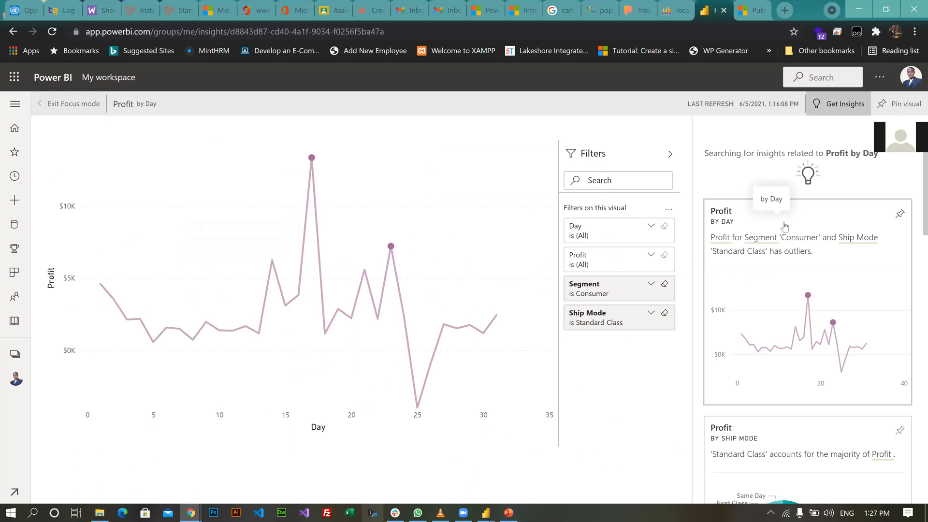
Look through the related insights for the Profit by Day chart, down to the Profit by Ship Mode cards
{"action": "scroll", "coordinate": [800, 234], "scroll_direction": "down", "scroll_amount": 3}
{"action": "scroll", "coordinate": [807, 241], "scroll_direction": "up", "scroll_amount": 3}
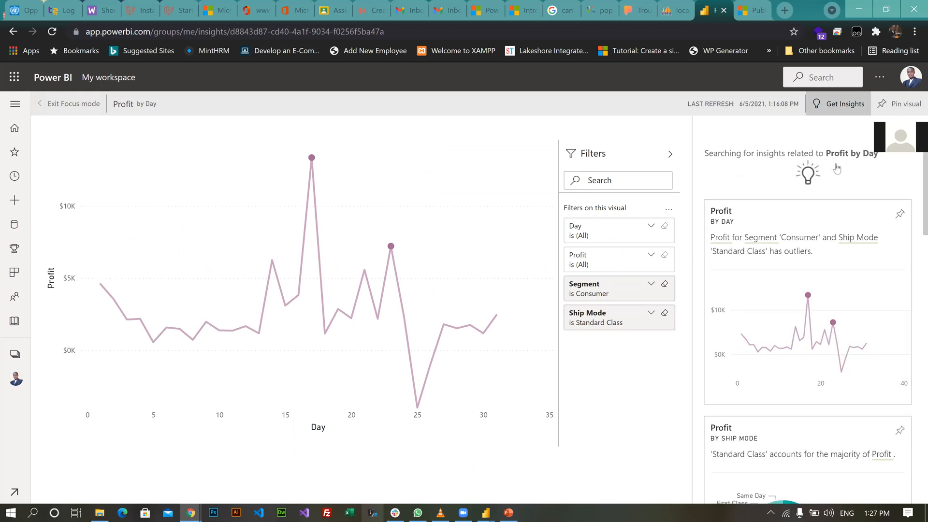
{"action": "scroll", "coordinate": [837, 168], "scroll_direction": "down", "scroll_amount": 4}
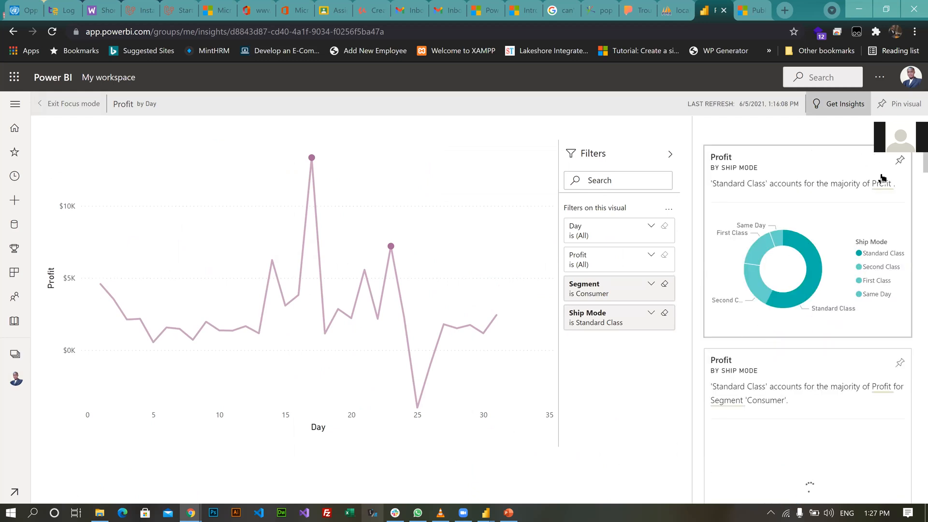
{"action": "left_click", "coordinate": [839, 104]}
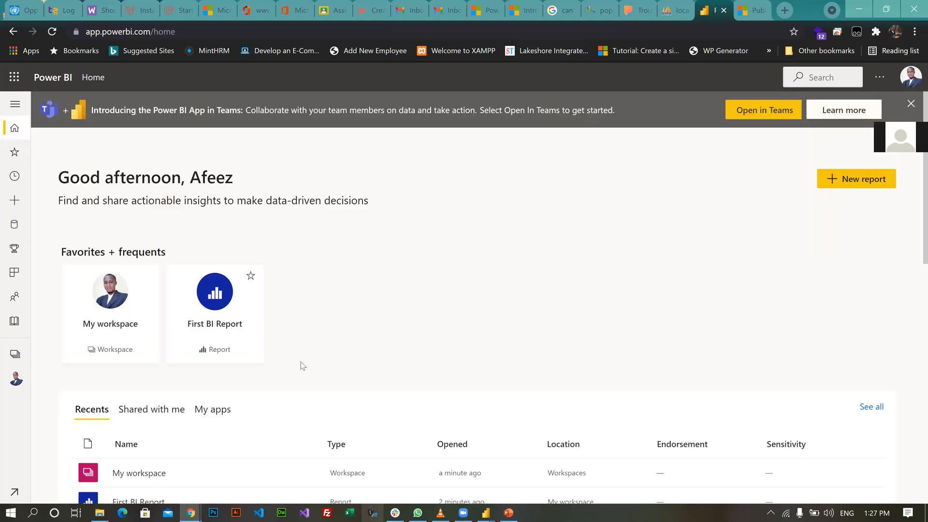
Reopen First BI Report from the Home page and check the data-point actions for Phoenix in the Sales by City chart
{"action": "scroll", "coordinate": [247, 361], "scroll_direction": "down", "scroll_amount": 4}
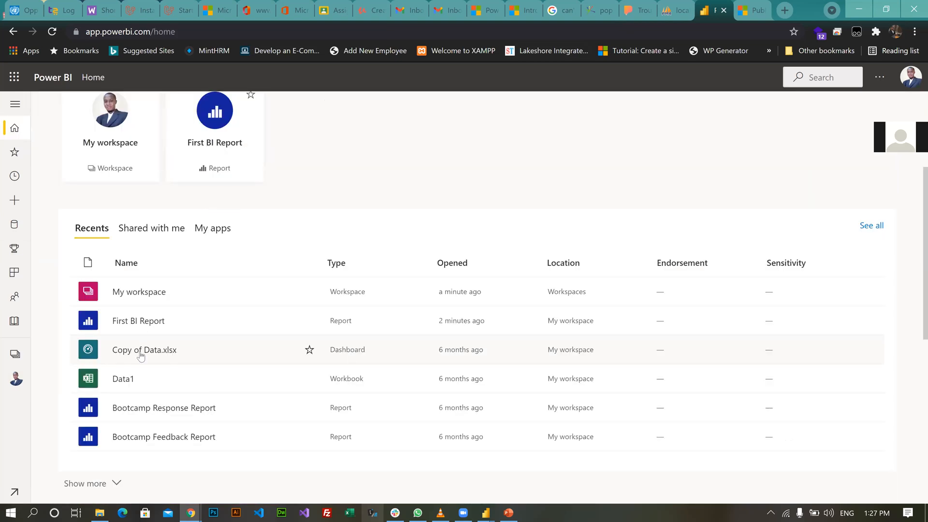
{"action": "scroll", "coordinate": [243, 355], "scroll_direction": "up", "scroll_amount": 3}
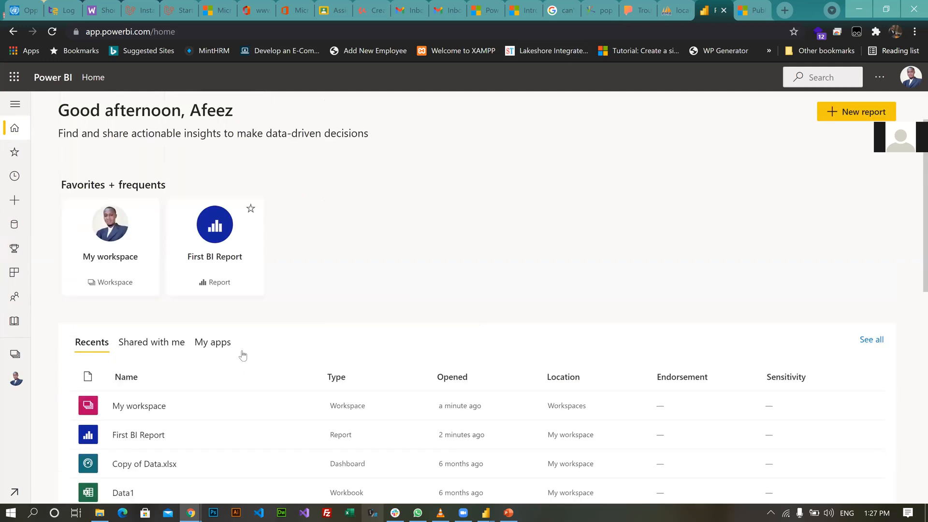
{"action": "scroll", "coordinate": [213, 317], "scroll_direction": "up", "scroll_amount": 2}
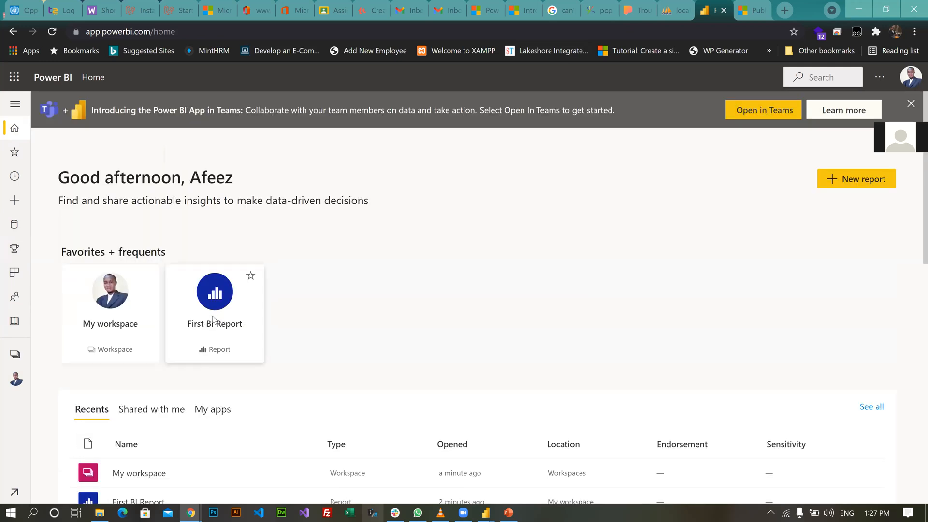
{"action": "left_click", "coordinate": [213, 317]}
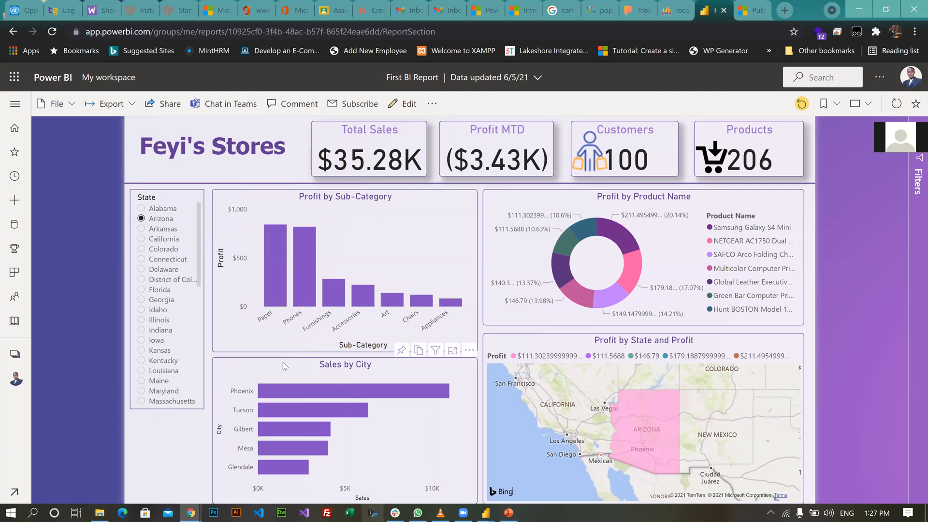
{"action": "right_click", "coordinate": [289, 395]}
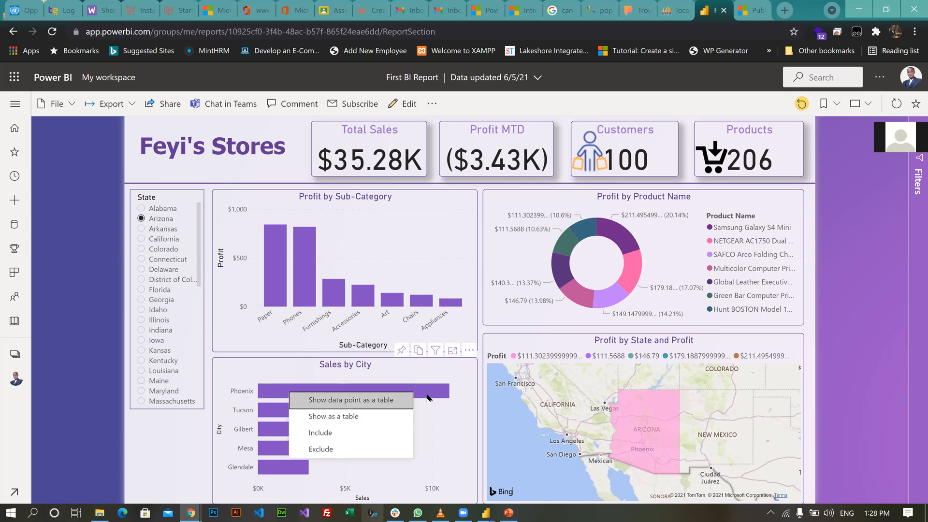
{"action": "left_click", "coordinate": [460, 372]}
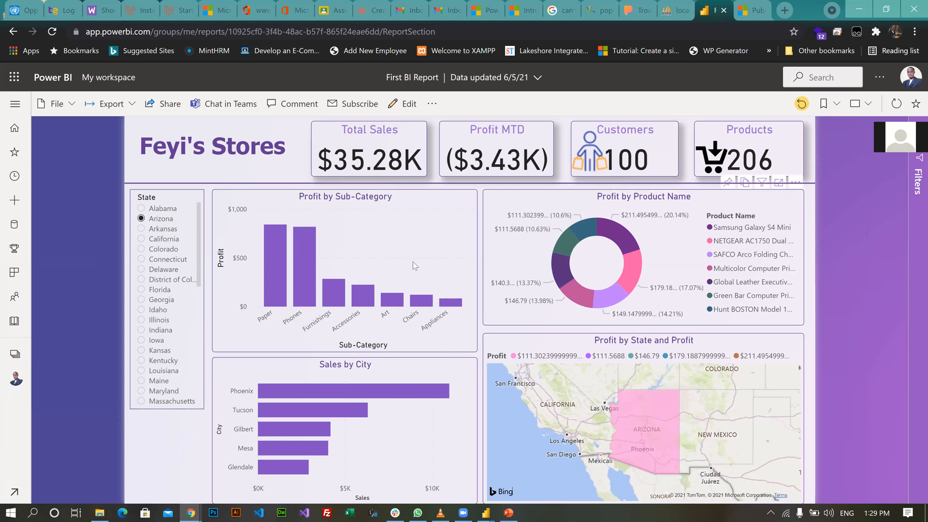
Switch to File Explorer and open DA-100 Mod4-Design a Data Model from the DA-100T00A-ENU-PowerPoint folder inside the desktop's LDC folder
{"action": "left_click", "coordinate": [107, 510]}
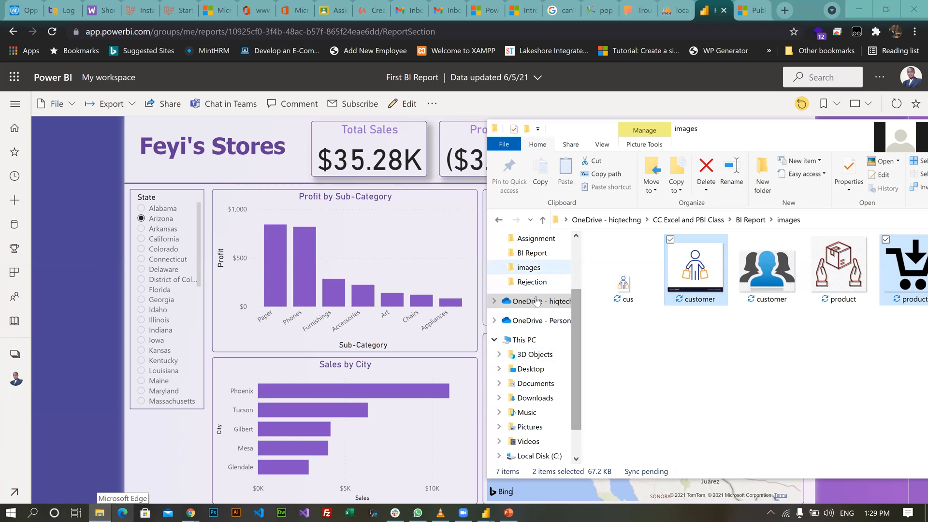
{"action": "left_click", "coordinate": [531, 372]}
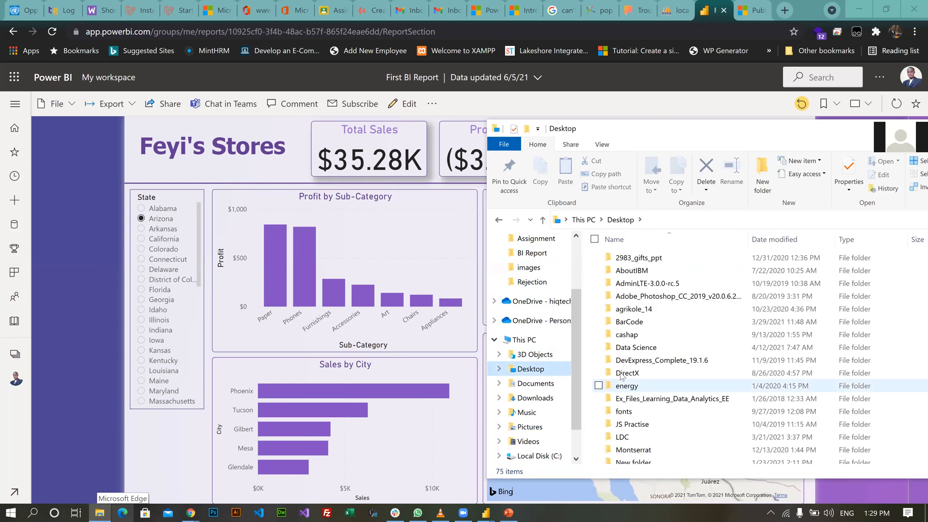
{"action": "left_click", "coordinate": [627, 373]}
{"action": "double_click", "coordinate": [623, 437]}
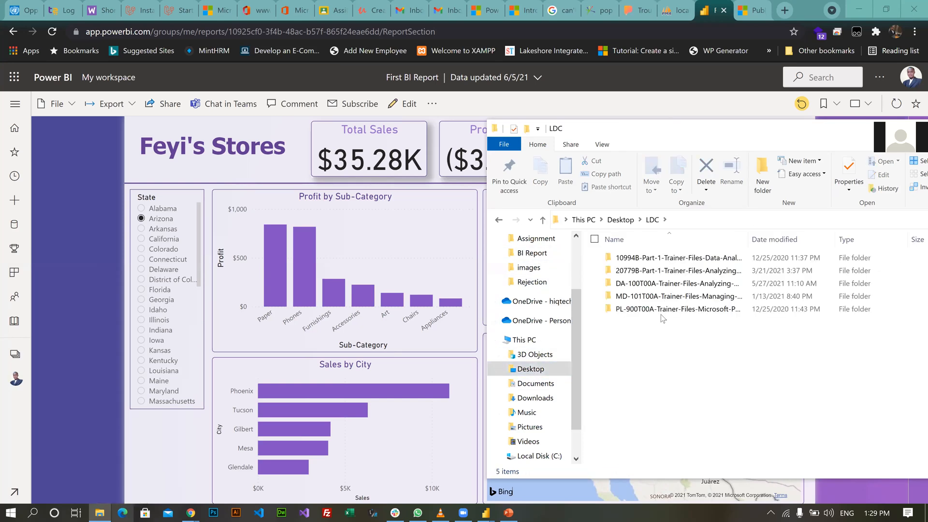
{"action": "left_click", "coordinate": [647, 284]}
{"action": "double_click", "coordinate": [646, 283]}
{"action": "double_click", "coordinate": [634, 262]}
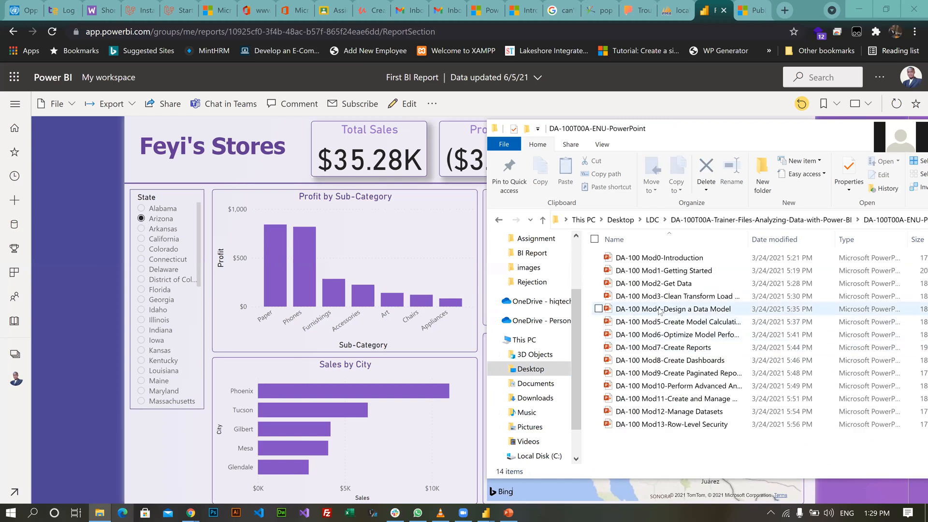
{"action": "left_click", "coordinate": [688, 310]}
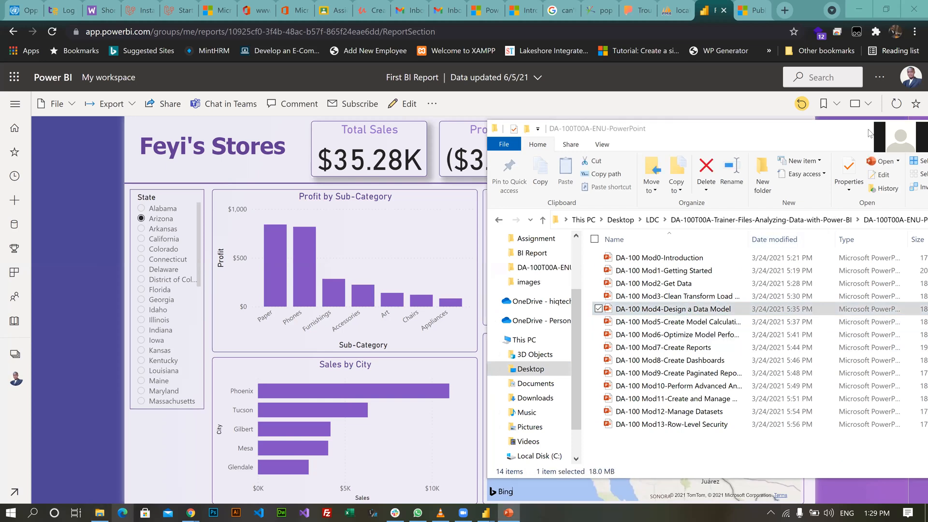
{"action": "left_click_drag", "start_coordinate": [828, 135], "coordinate": [561, 143]}
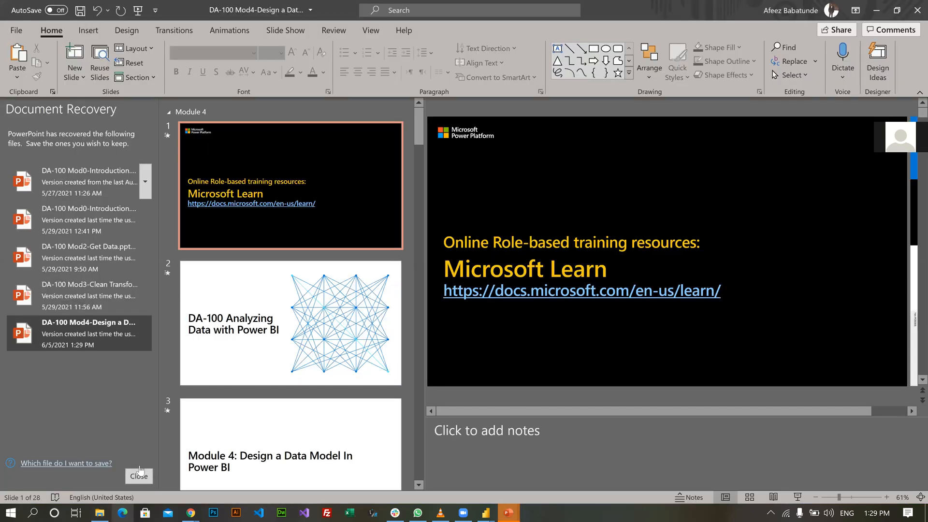
Dismiss the recovered-files list, narrow the slide thumbnails and bring up the Learning Objectives slide
{"action": "left_click", "coordinate": [139, 475]}
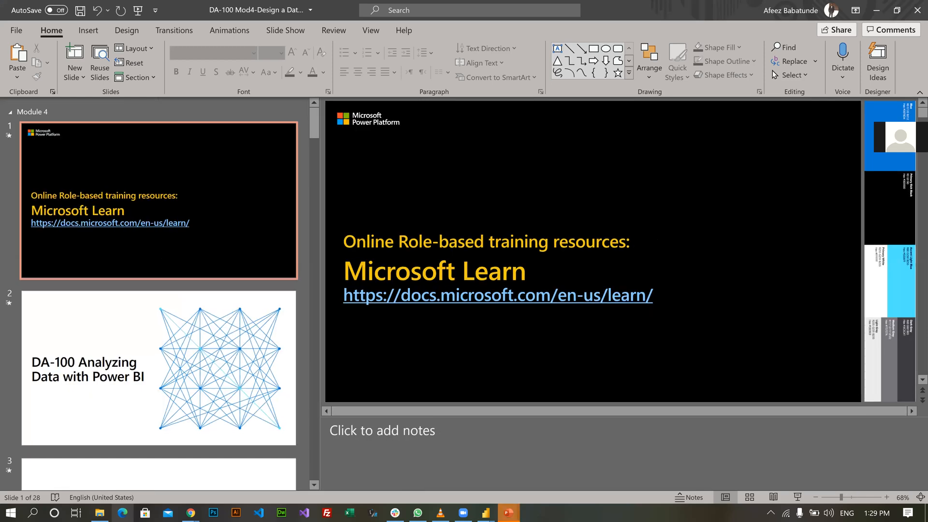
{"action": "left_click_drag", "start_coordinate": [321, 264], "coordinate": [154, 265]}
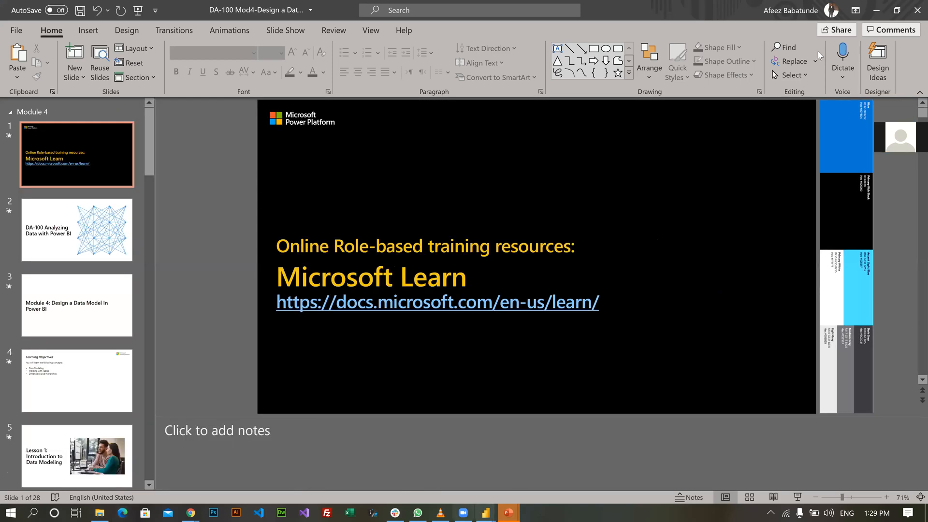
{"action": "left_click", "coordinate": [106, 232]}
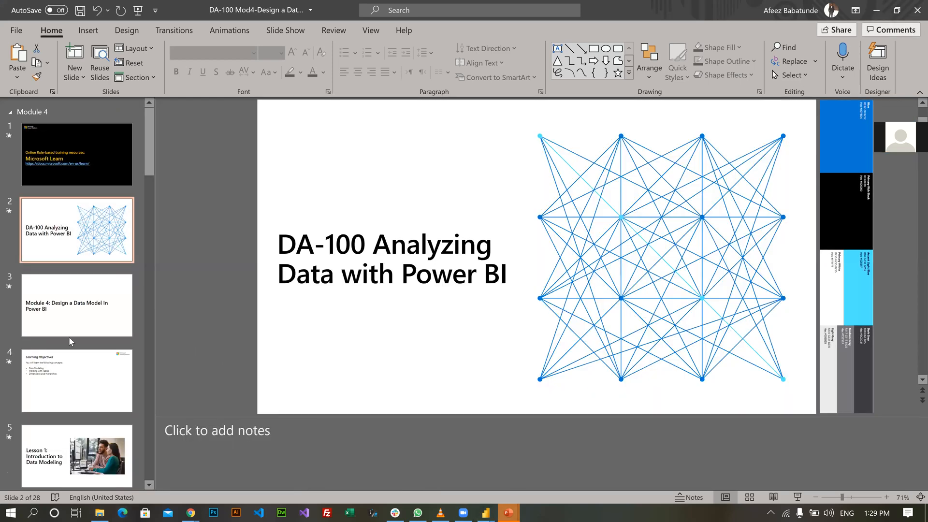
{"action": "left_click", "coordinate": [71, 342]}
{"action": "left_click", "coordinate": [92, 386]}
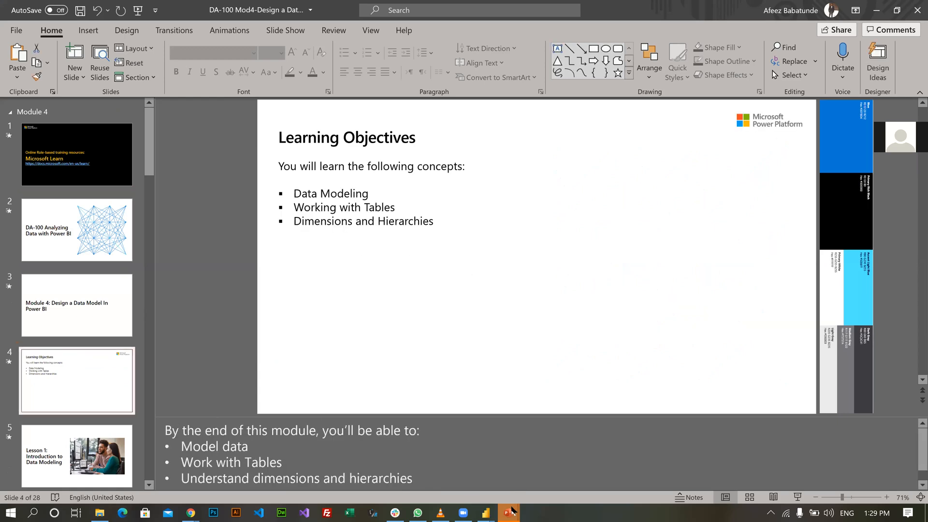
Switch back to the Power BI service in the browser and open Sales Dashboard from My workspace
{"action": "left_click", "coordinate": [483, 509]}
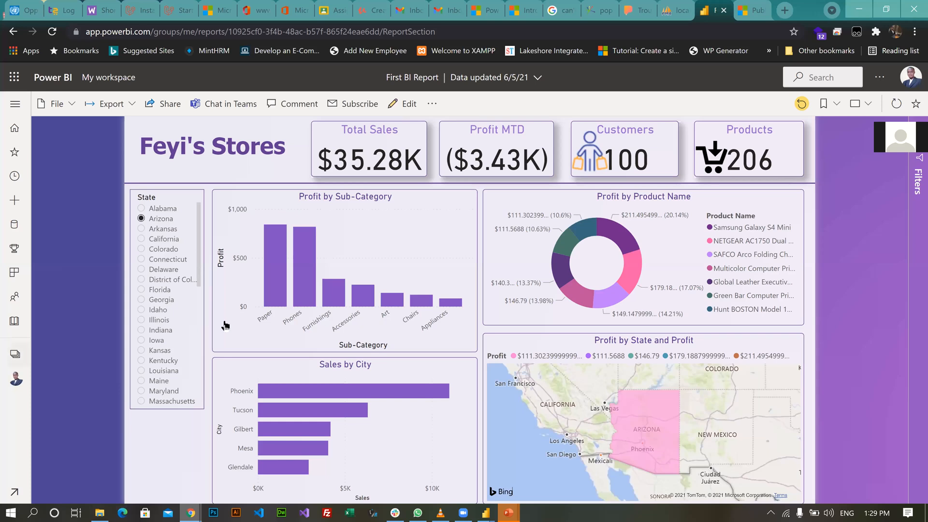
{"action": "scroll", "coordinate": [283, 339], "scroll_direction": "down", "scroll_amount": 2}
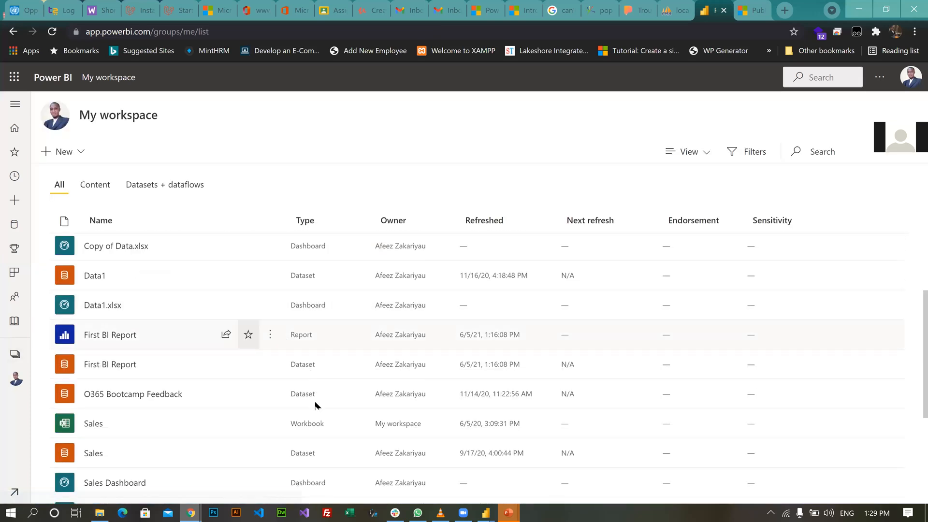
{"action": "scroll", "coordinate": [270, 411], "scroll_direction": "down", "scroll_amount": 1}
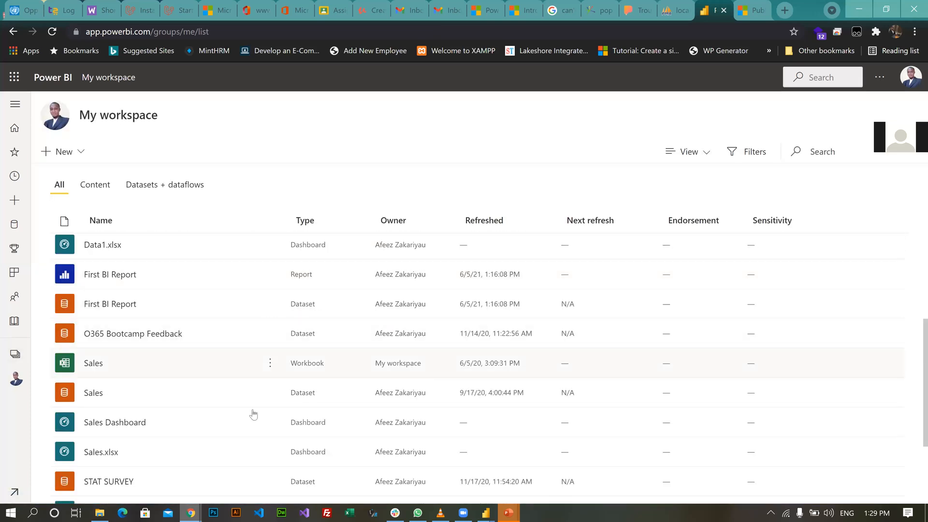
{"action": "left_click", "coordinate": [117, 429]}
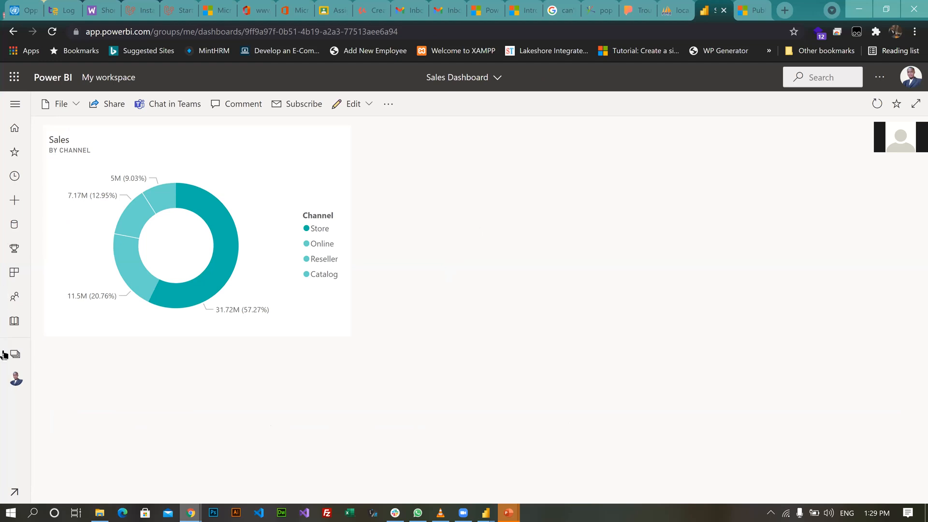
Return to My workspace, look through its items and check the available options for the First BI Report report
{"action": "left_click", "coordinate": [16, 379]}
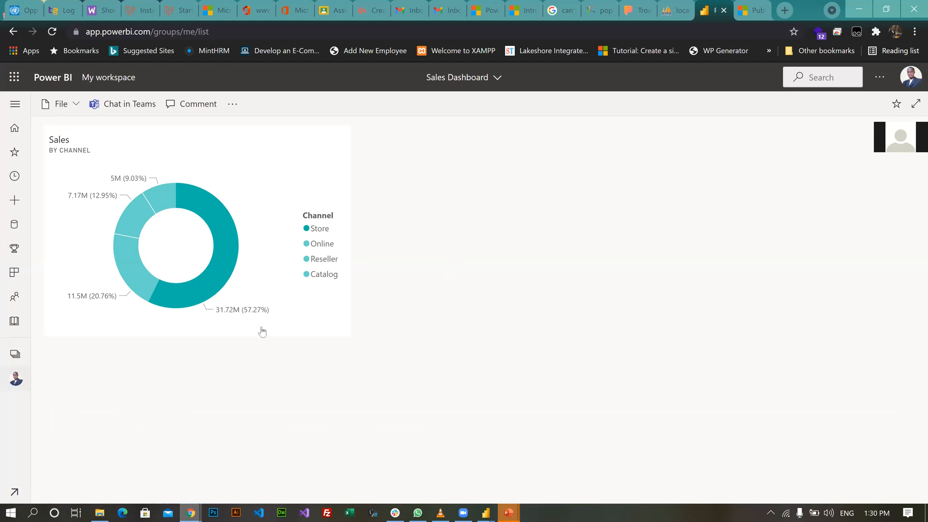
{"action": "scroll", "coordinate": [180, 386], "scroll_direction": "down", "scroll_amount": 6}
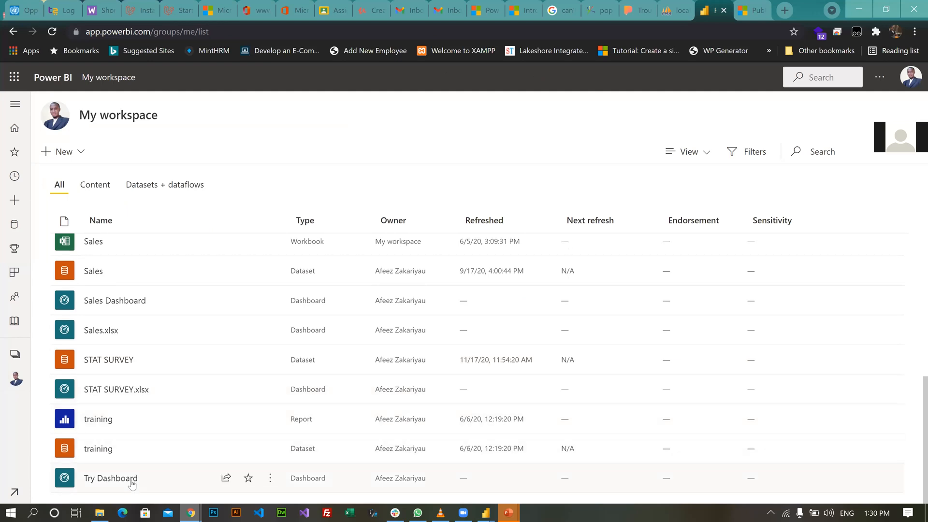
{"action": "scroll", "coordinate": [137, 372], "scroll_direction": "up", "scroll_amount": 2}
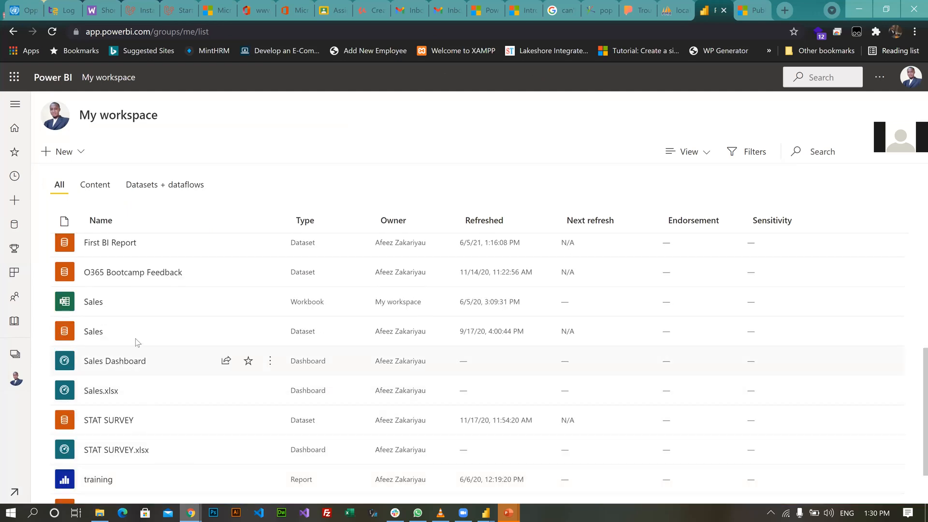
{"action": "scroll", "coordinate": [134, 343], "scroll_direction": "up", "scroll_amount": 2}
{"action": "scroll", "coordinate": [149, 316], "scroll_direction": "up", "scroll_amount": 2}
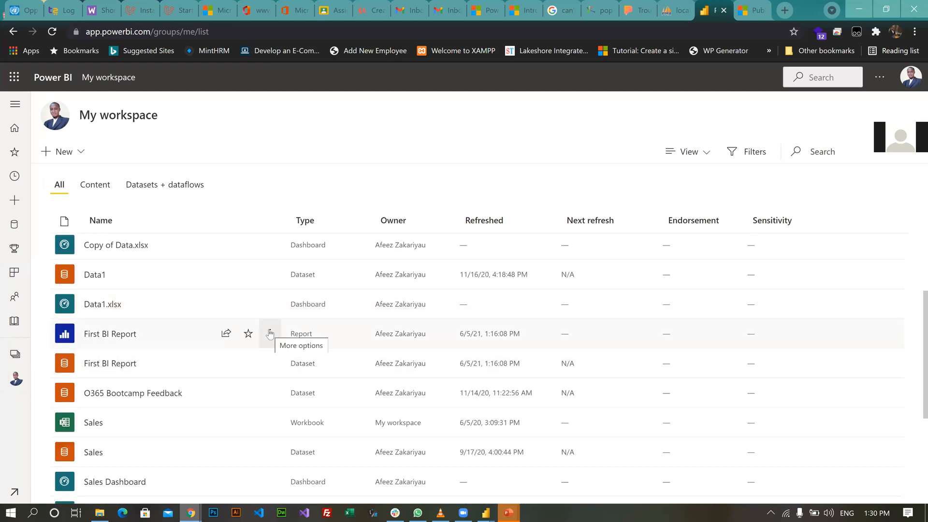
{"action": "left_click", "coordinate": [270, 334]}
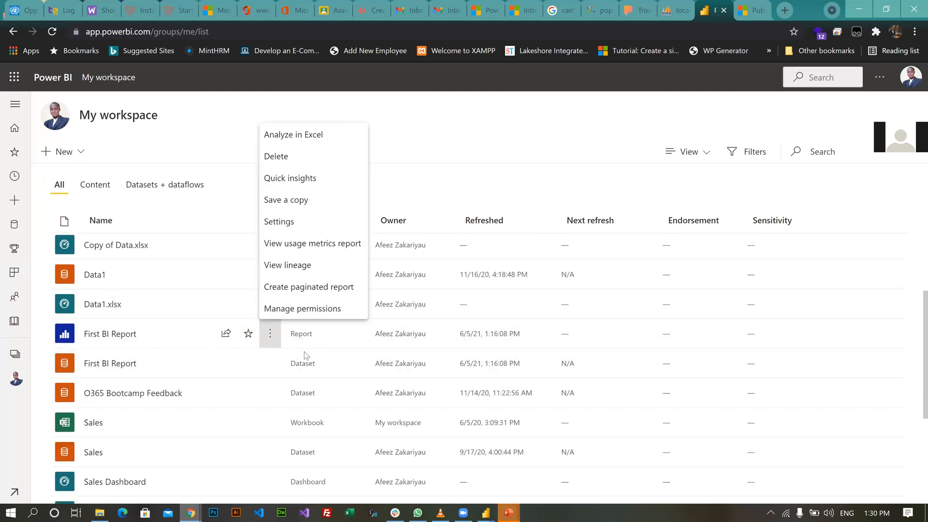
{"action": "left_click", "coordinate": [180, 372]}
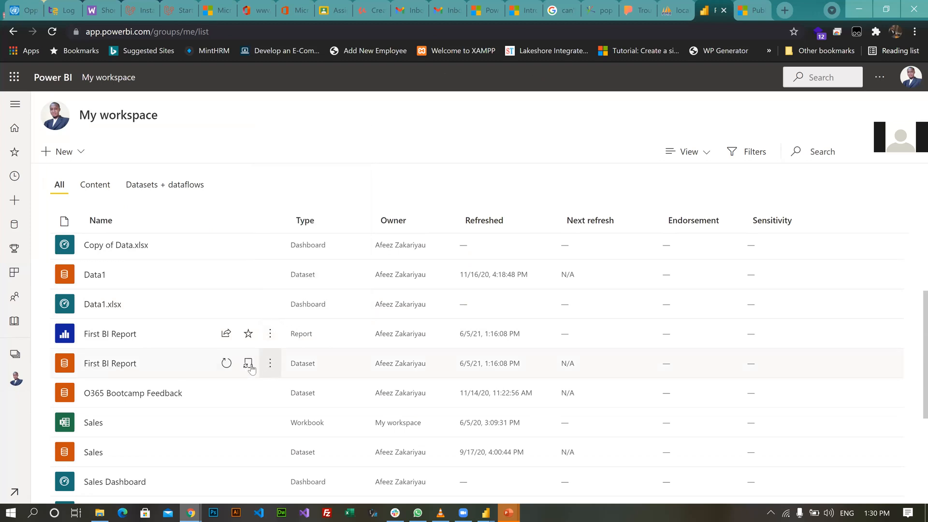
Open the quick insights for the First BI Report dataset and look through them down to the Profit by Region chart
{"action": "left_click", "coordinate": [271, 363]}
{"action": "left_click", "coordinate": [307, 213]}
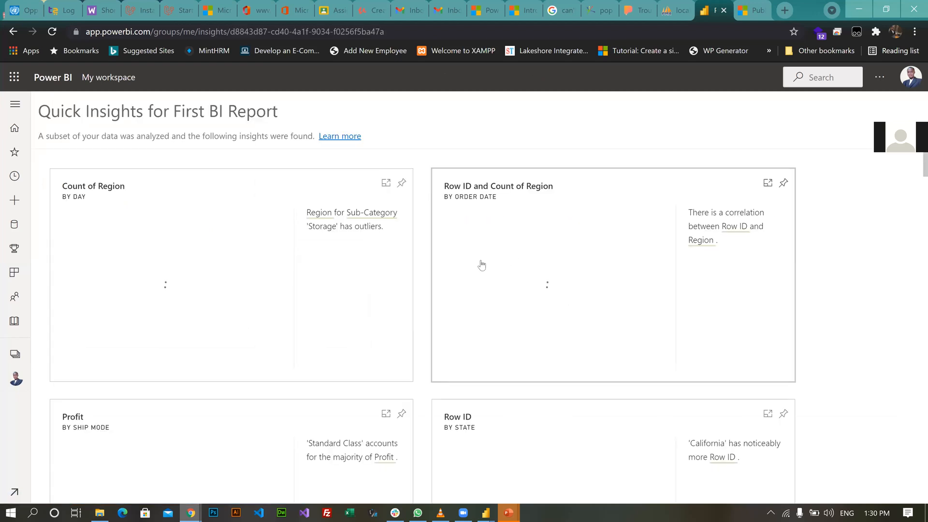
{"action": "scroll", "coordinate": [466, 283], "scroll_direction": "down", "scroll_amount": 5}
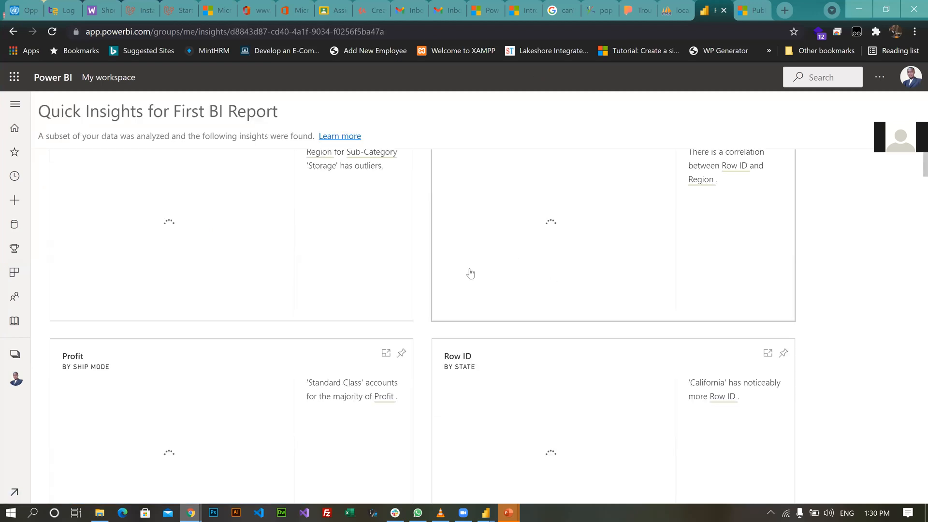
{"action": "scroll", "coordinate": [475, 265], "scroll_direction": "down", "scroll_amount": 1}
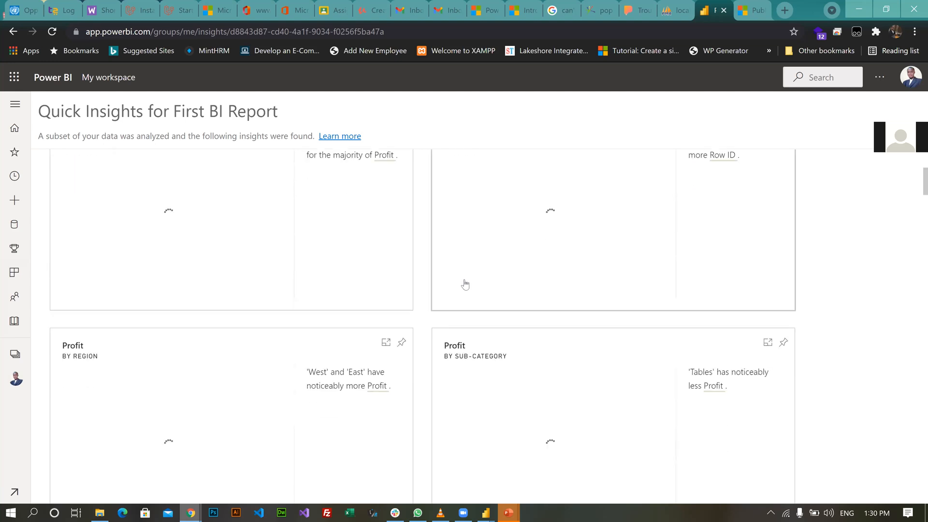
{"action": "scroll", "coordinate": [464, 284], "scroll_direction": "down", "scroll_amount": 3}
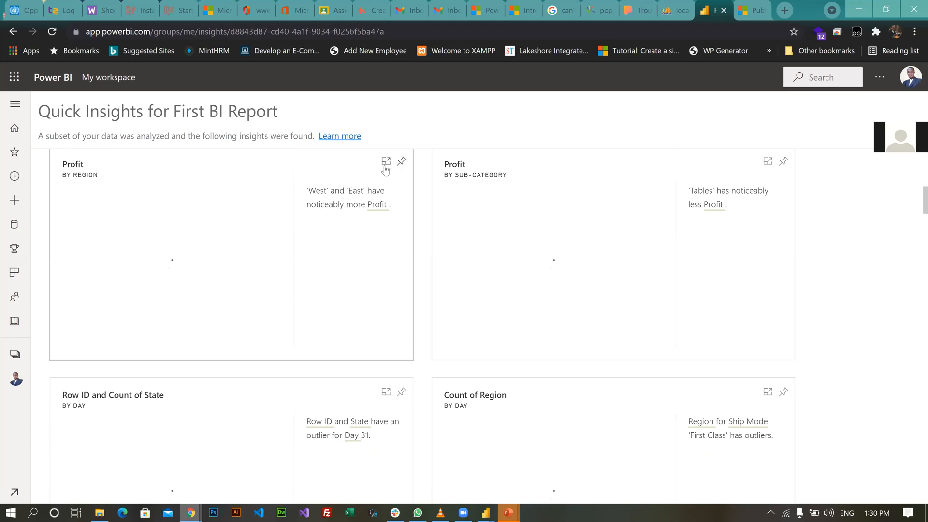
{"action": "right_click", "coordinate": [363, 173]}
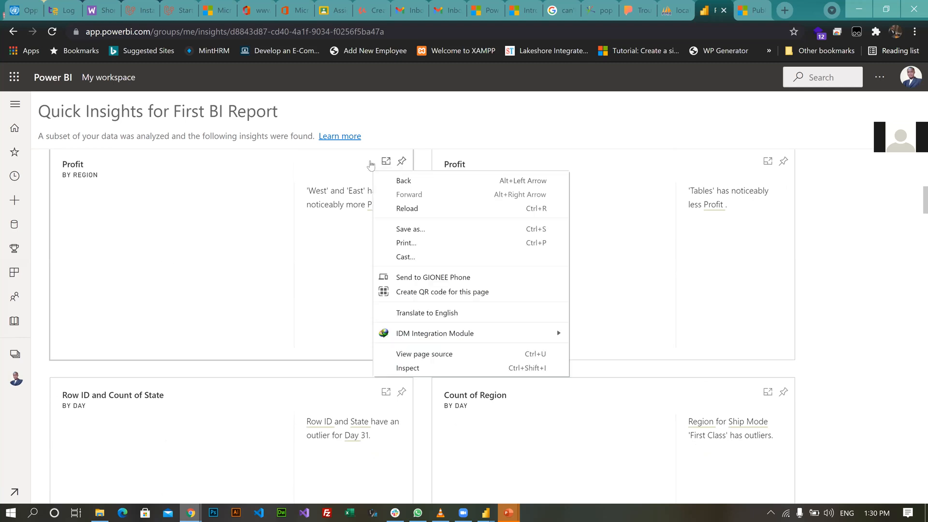
{"action": "left_click", "coordinate": [386, 163]}
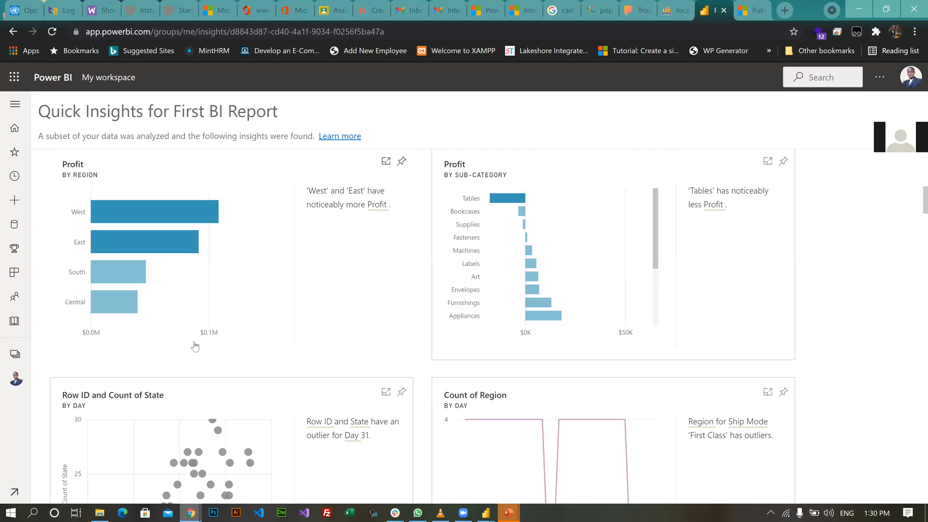
Open the Profit by Region insight in focus mode and pin it to a new dashboard named Practice
{"action": "scroll", "coordinate": [261, 269], "scroll_direction": "up", "scroll_amount": 4}
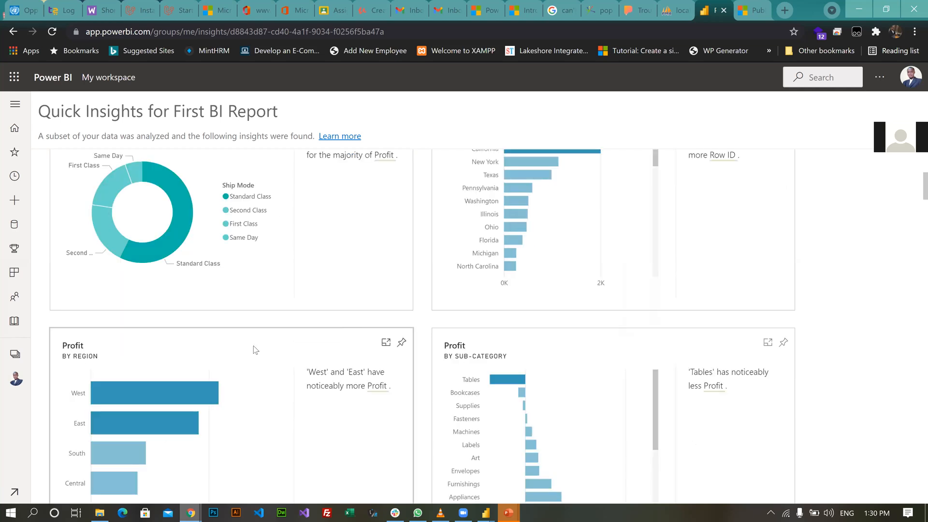
{"action": "left_click", "coordinate": [239, 353]}
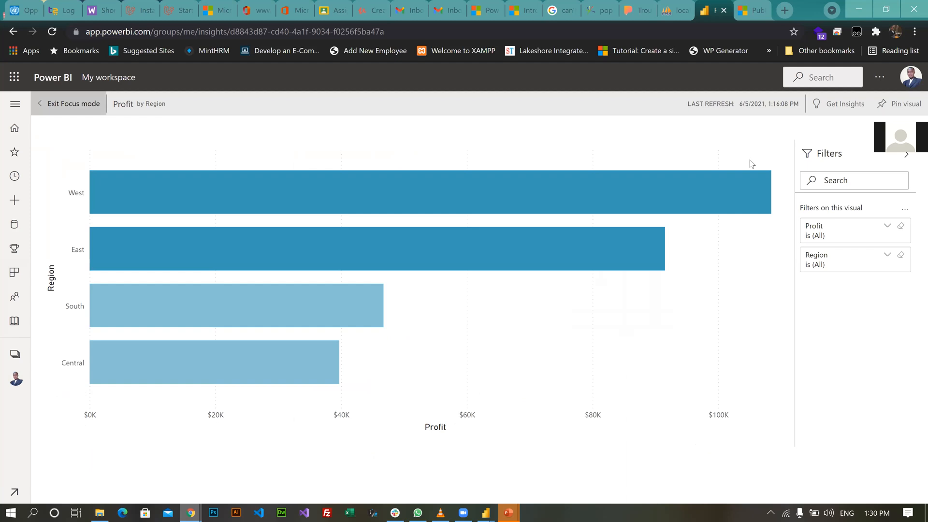
{"action": "left_click", "coordinate": [896, 106]}
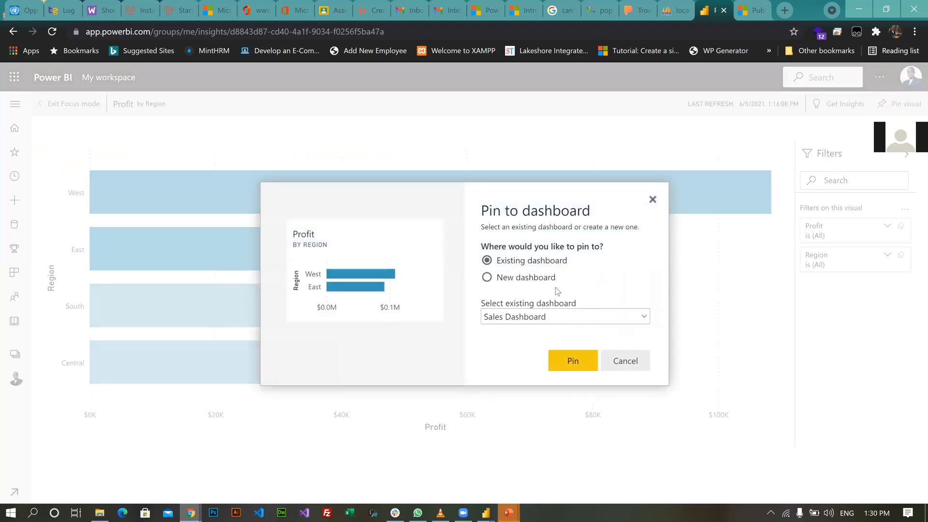
{"action": "left_click", "coordinate": [488, 278]}
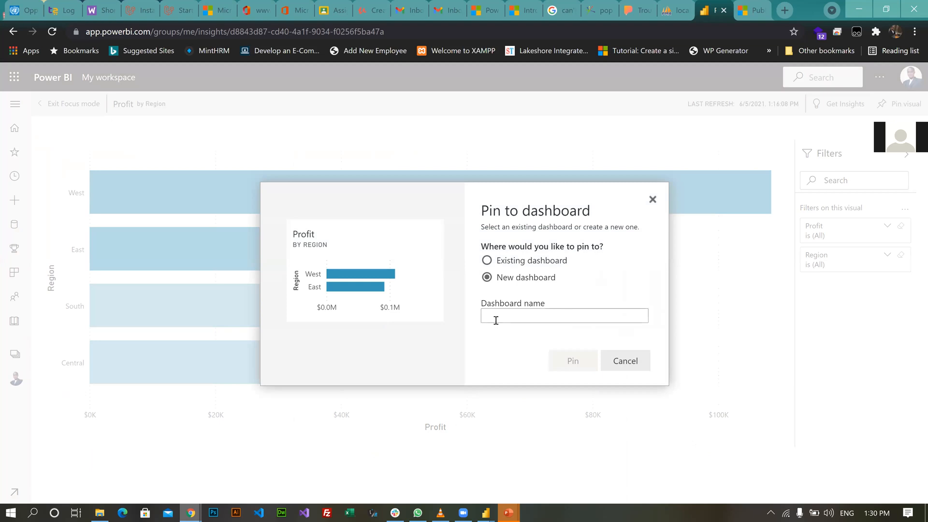
{"action": "left_click", "coordinate": [551, 319]}
{"action": "type", "text": "T"}
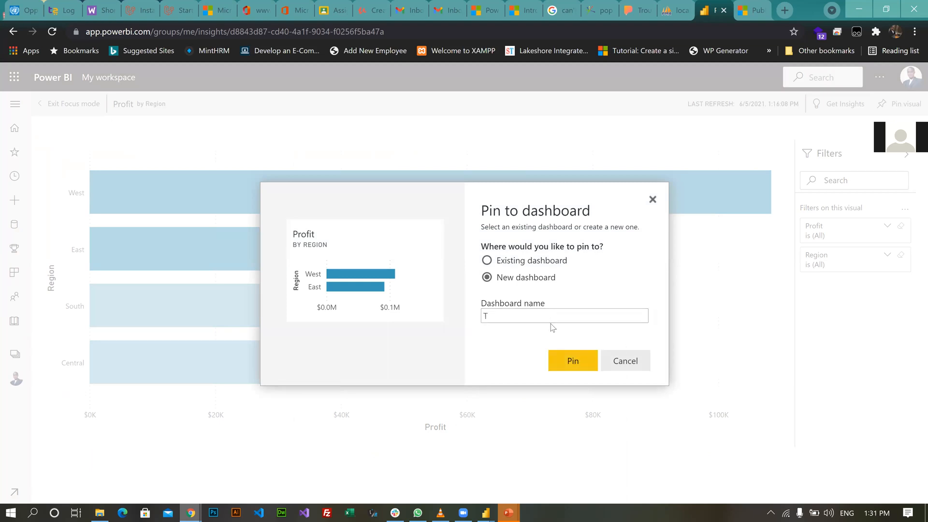
{"action": "type", "text": "ry da"}
{"action": "key", "text": "BackSpace"}
{"action": "type", "text": "Practice"}
{"action": "left_click", "coordinate": [573, 361]}
{"action": "left_click", "coordinate": [572, 362]}
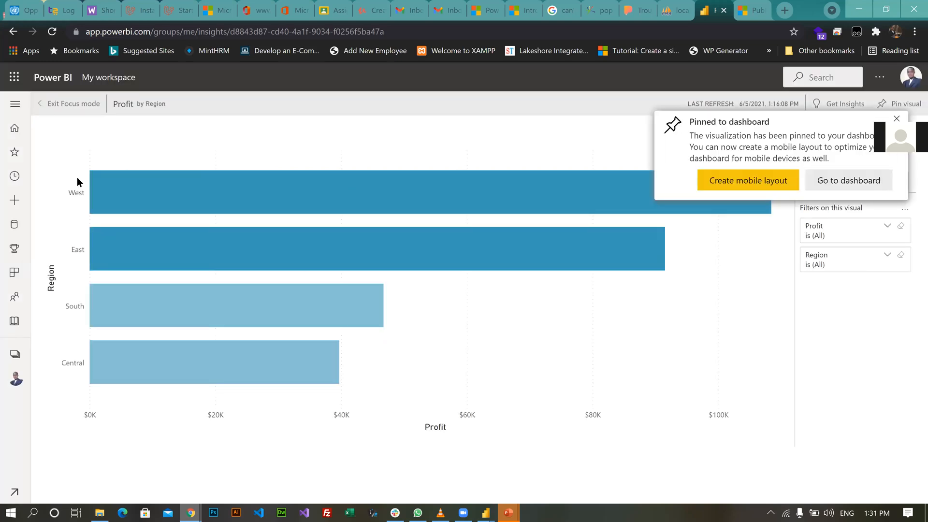
Leave the insight, dismiss the pin notification and look through the items in My workspace, including the Practice dashboard
{"action": "left_click", "coordinate": [74, 103]}
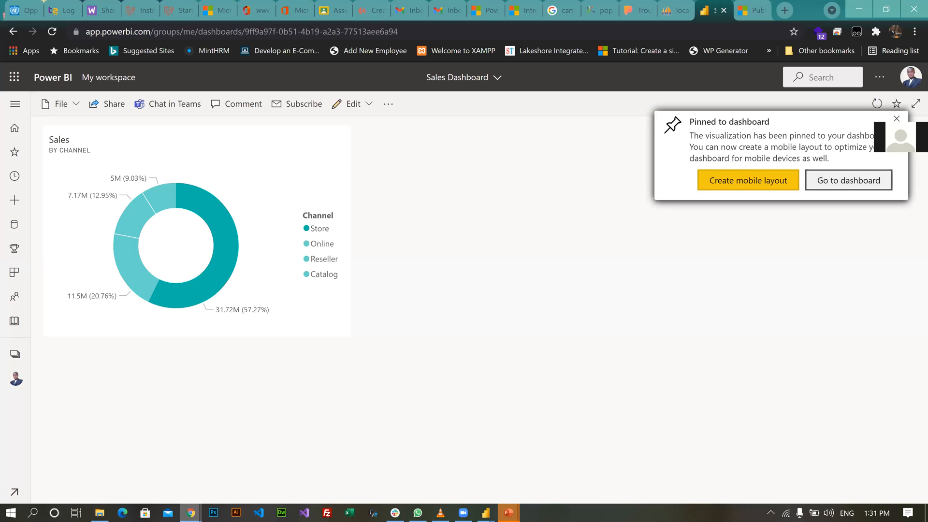
{"action": "left_click", "coordinate": [897, 119]}
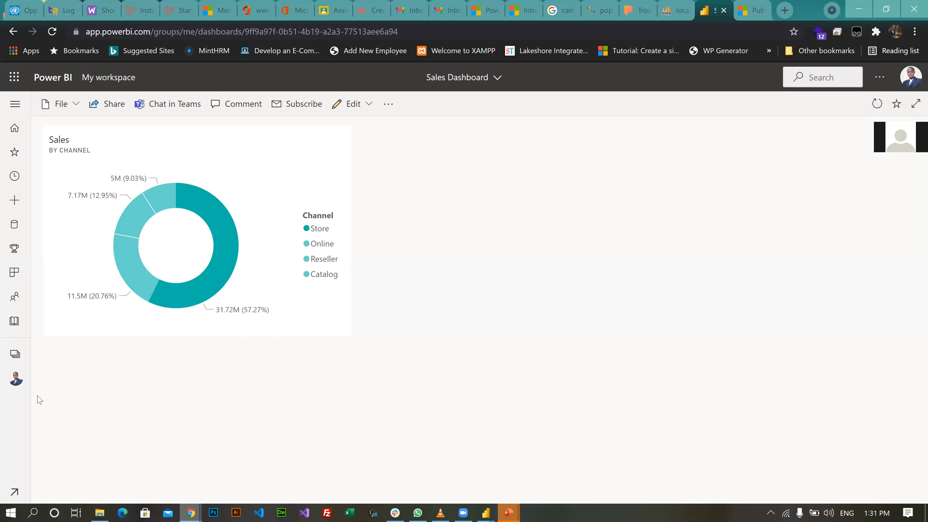
{"action": "left_click", "coordinate": [16, 379]}
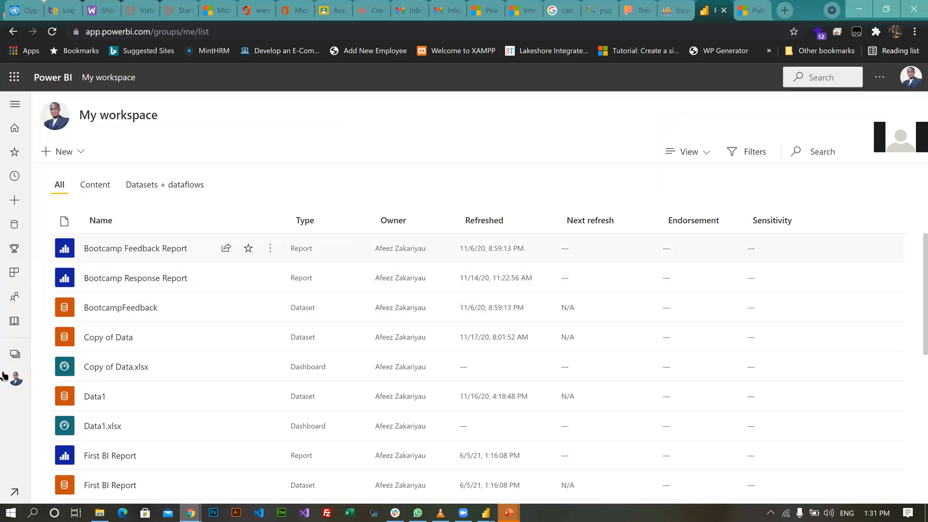
{"action": "scroll", "coordinate": [115, 367], "scroll_direction": "down", "scroll_amount": 7}
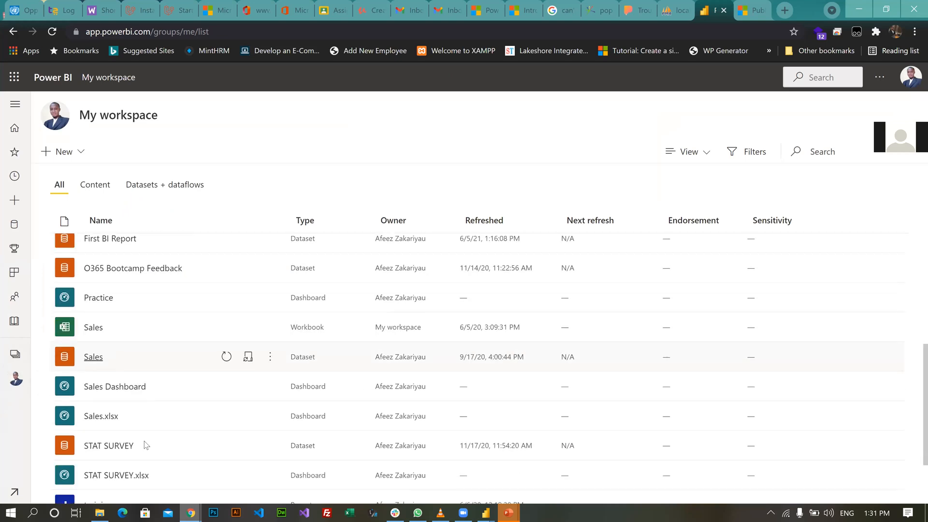
{"action": "scroll", "coordinate": [107, 396], "scroll_direction": "up", "scroll_amount": 4}
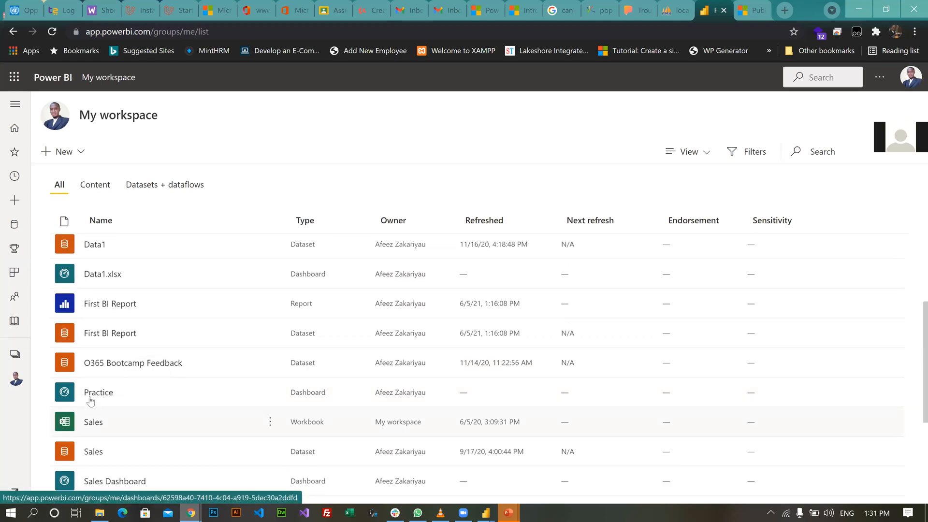
{"action": "scroll", "coordinate": [94, 399], "scroll_direction": "up", "scroll_amount": 3}
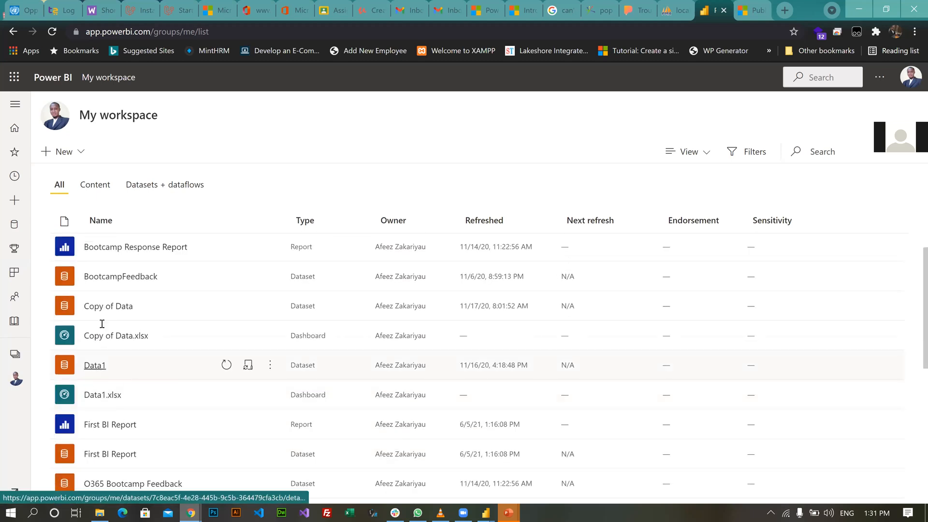
{"action": "scroll", "coordinate": [103, 314], "scroll_direction": "up", "scroll_amount": 1}
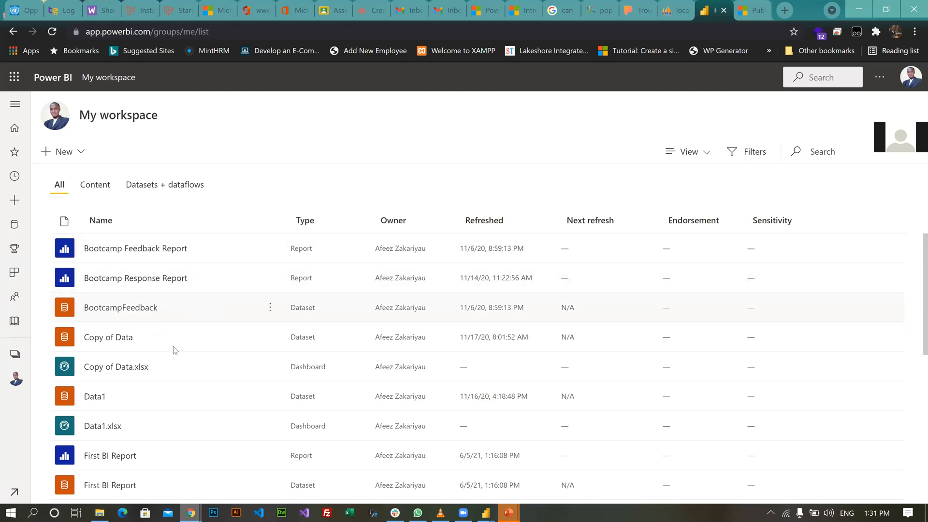
{"action": "scroll", "coordinate": [102, 348], "scroll_direction": "down", "scroll_amount": 2}
{"action": "scroll", "coordinate": [97, 333], "scroll_direction": "up", "scroll_amount": 2}
Go to the Power BI Home page and look through its favorites and recent items
{"action": "left_click", "coordinate": [21, 126]}
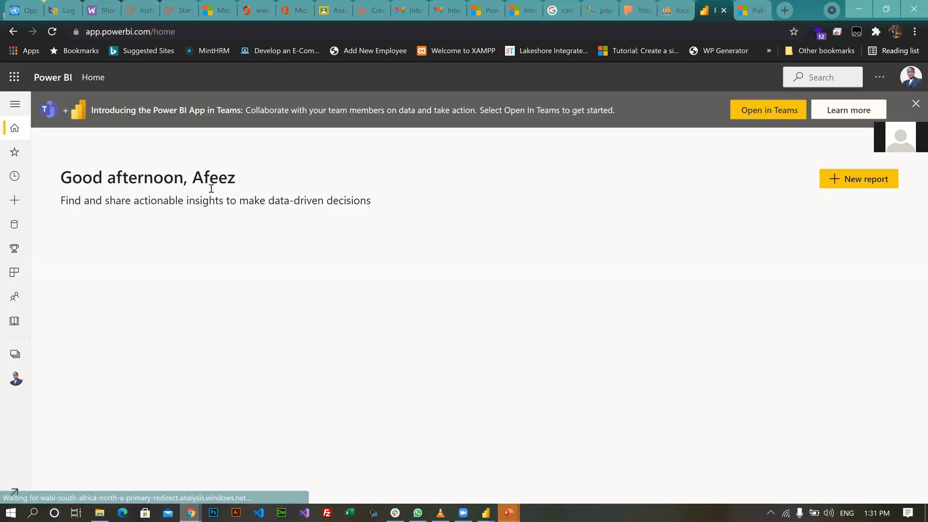
{"action": "scroll", "coordinate": [220, 354], "scroll_direction": "down", "scroll_amount": 2}
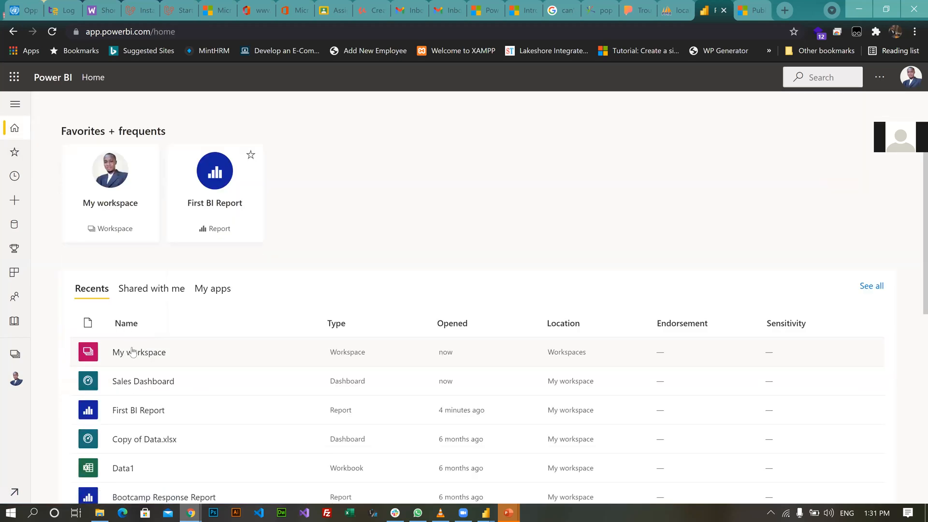
{"action": "scroll", "coordinate": [154, 332], "scroll_direction": "down", "scroll_amount": 2}
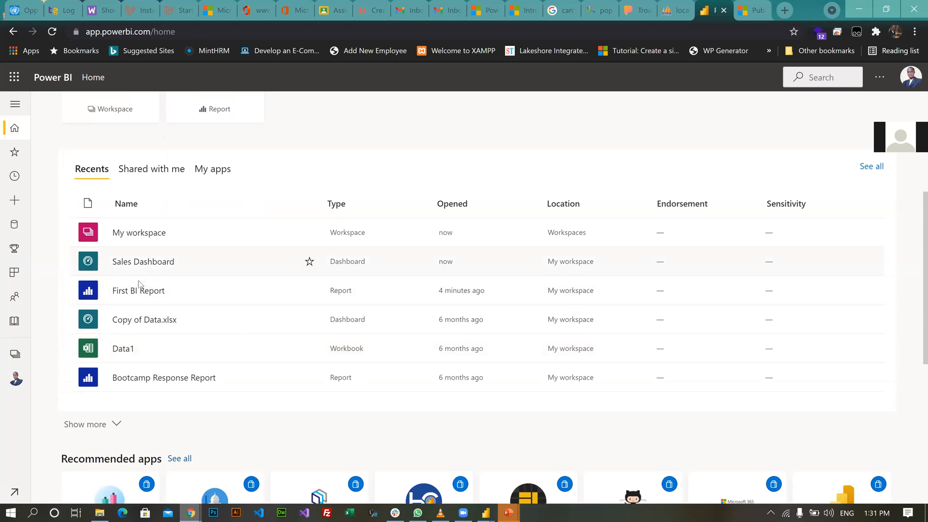
{"action": "scroll", "coordinate": [97, 338], "scroll_direction": "up", "scroll_amount": 1}
Return to My workspace and open the Practice dashboard to view its Profit by Region tile
{"action": "left_click", "coordinate": [16, 379]}
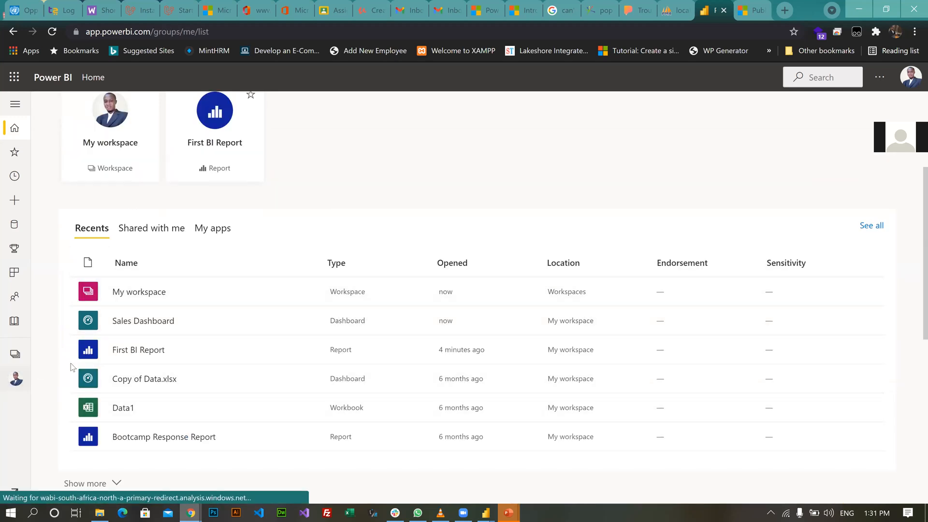
{"action": "scroll", "coordinate": [203, 319], "scroll_direction": "down", "scroll_amount": 5}
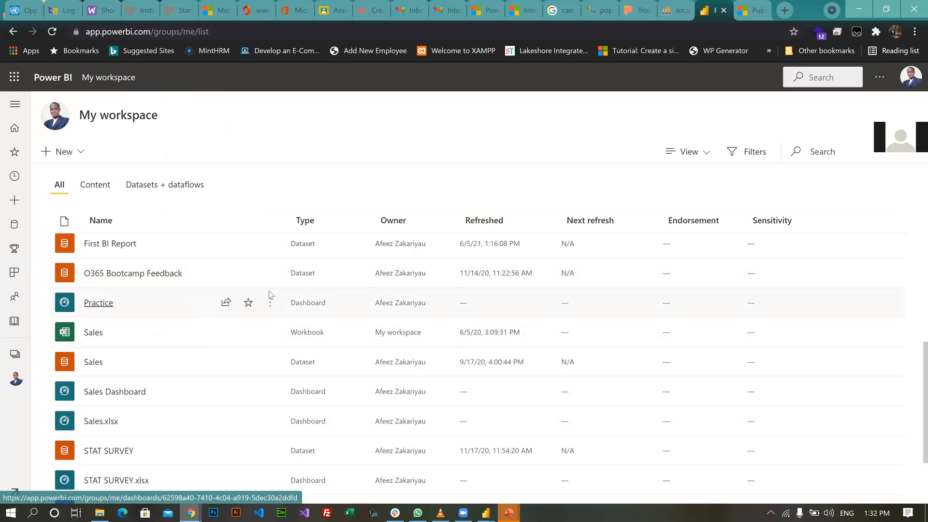
{"action": "left_click", "coordinate": [98, 303]}
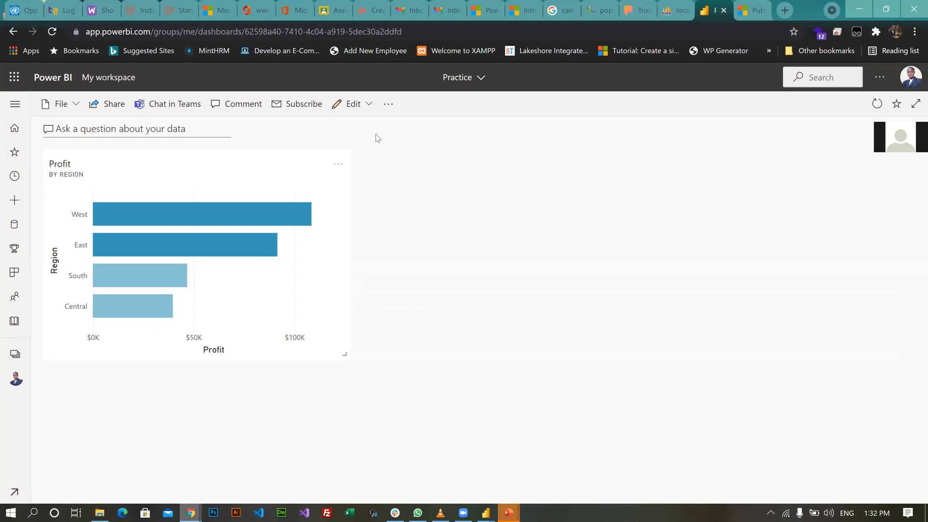
{"action": "mouse_move", "coordinate": [347, 355]}
{"action": "left_mouse_down"}
{"action": "mouse_move", "coordinate": [297, 317]}
{"action": "mouse_move", "coordinate": [354, 354]}
{"action": "mouse_move", "coordinate": [335, 360]}
{"action": "mouse_move", "coordinate": [351, 357]}
{"action": "left_mouse_up"}
Open the First BI Report report from My workspace and check its additional options, including pinning to a dashboard
{"action": "left_click", "coordinate": [18, 380]}
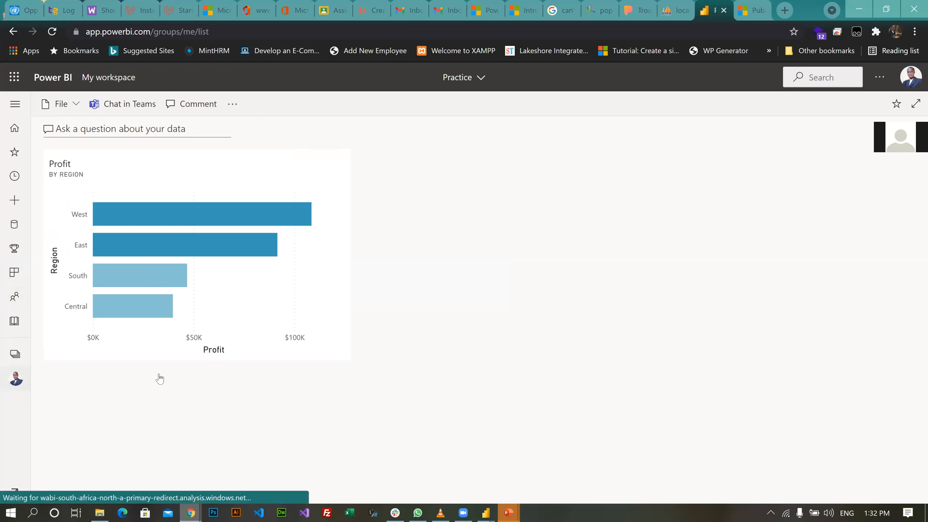
{"action": "scroll", "coordinate": [108, 348], "scroll_direction": "down", "scroll_amount": 2}
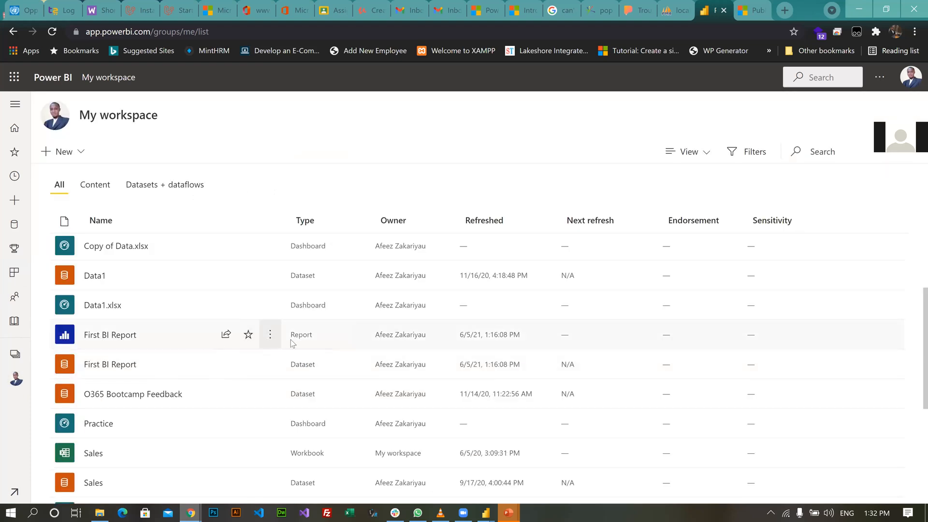
{"action": "left_click", "coordinate": [124, 335]}
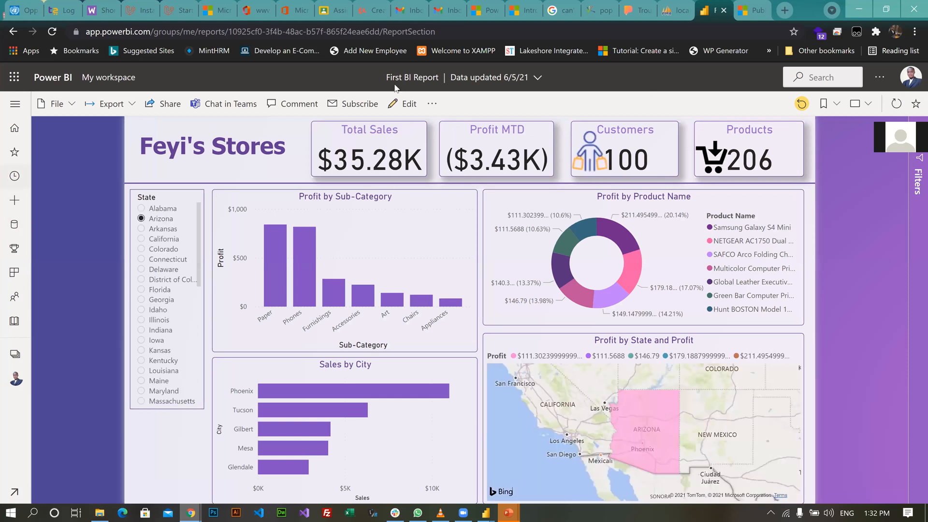
{"action": "left_click", "coordinate": [439, 104]}
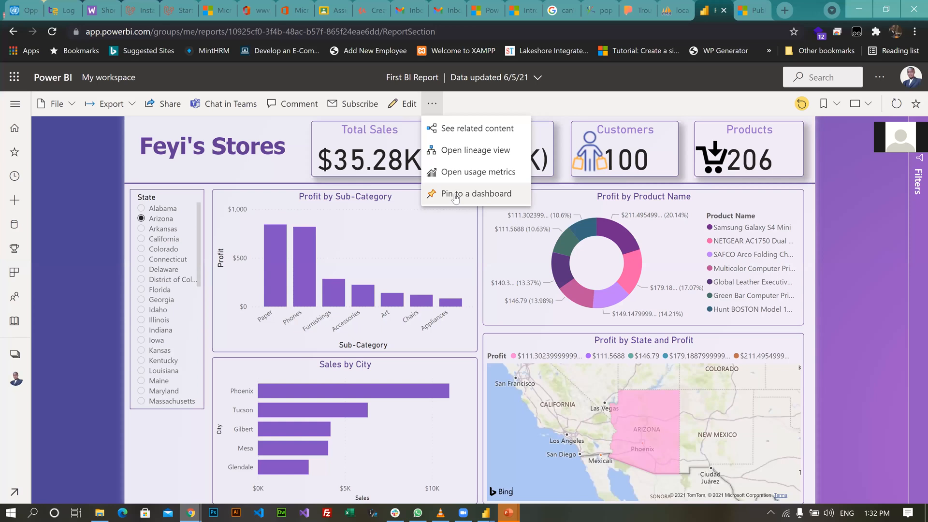
{"action": "left_click", "coordinate": [157, 451]}
Pin Page 1 of First BI Report as a live page to the existing Practice dashboard
{"action": "mouse_move", "coordinate": [428, 202]}
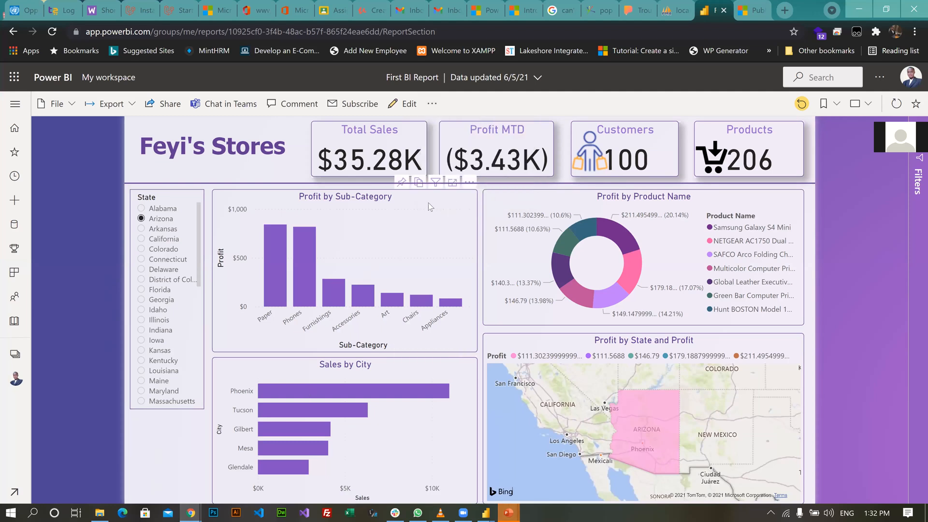
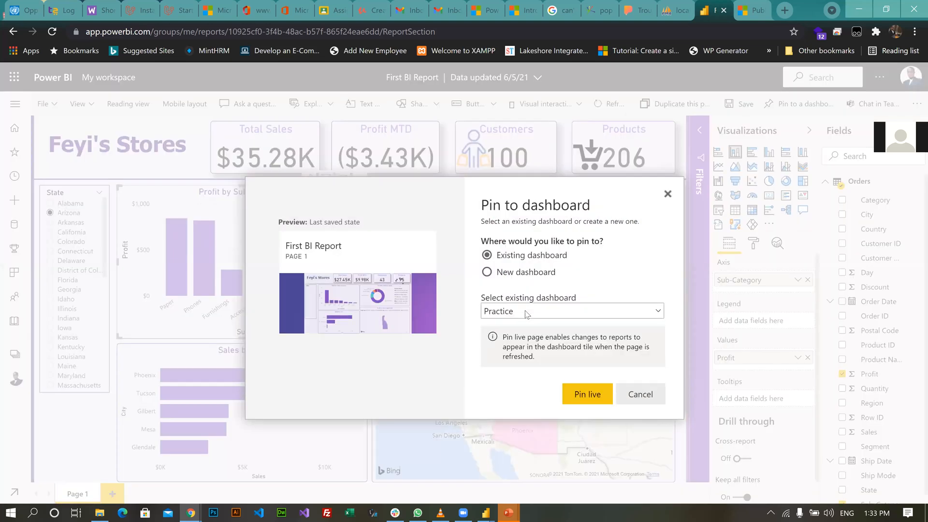
{"action": "left_click", "coordinate": [522, 310]}
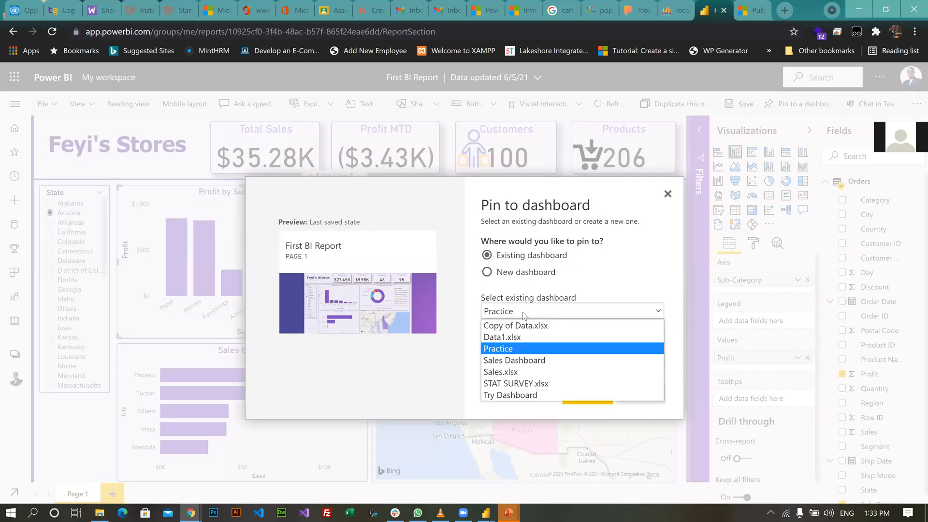
{"action": "left_click", "coordinate": [529, 345]}
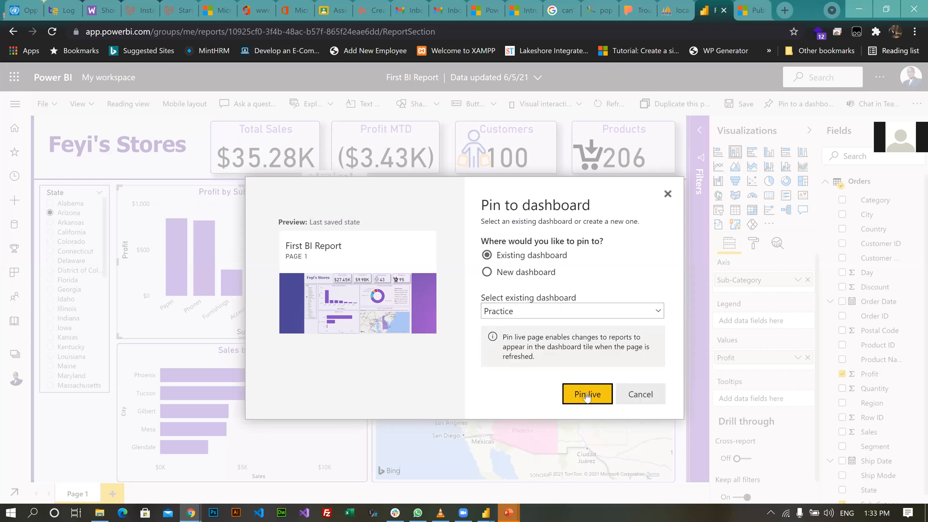
{"action": "left_click", "coordinate": [589, 396]}
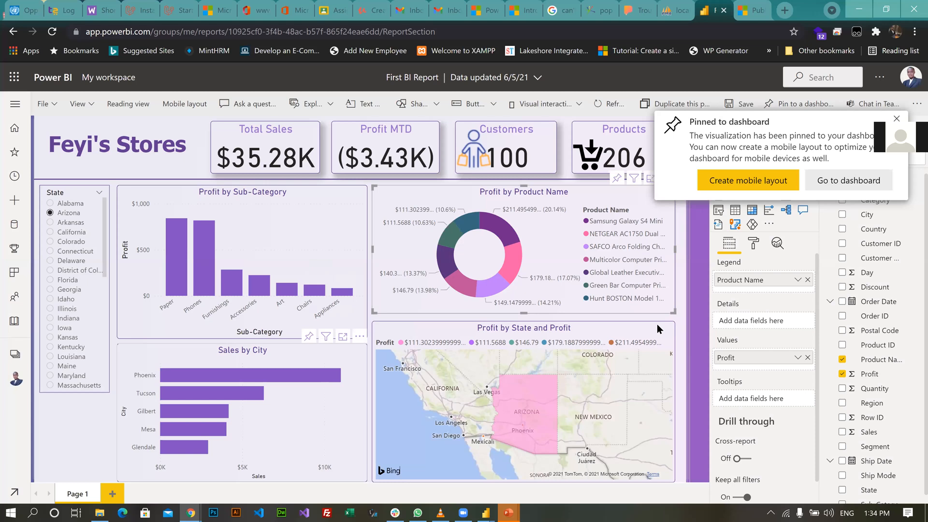
Pin the live report page to Practice twice more, with the Sales by City chart and the Profit by State map selected
{"action": "left_click", "coordinate": [793, 100]}
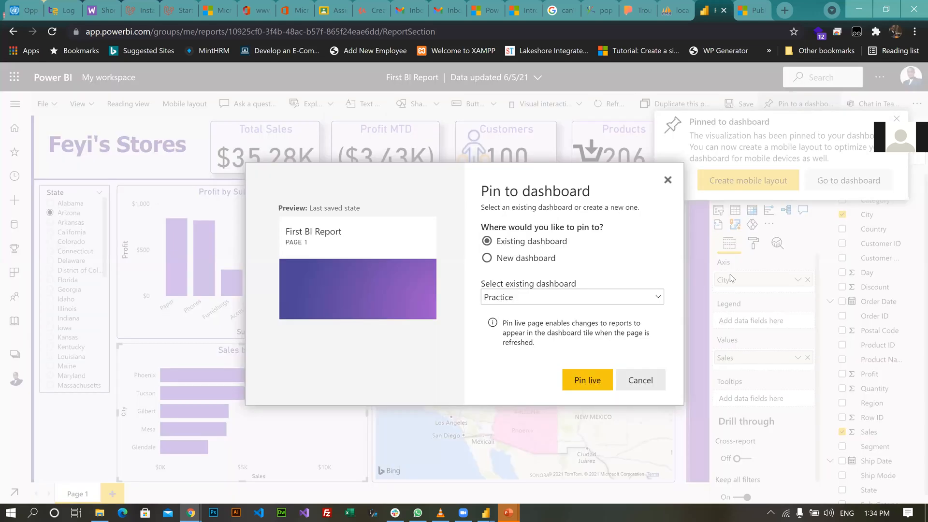
{"action": "left_click", "coordinate": [586, 380]}
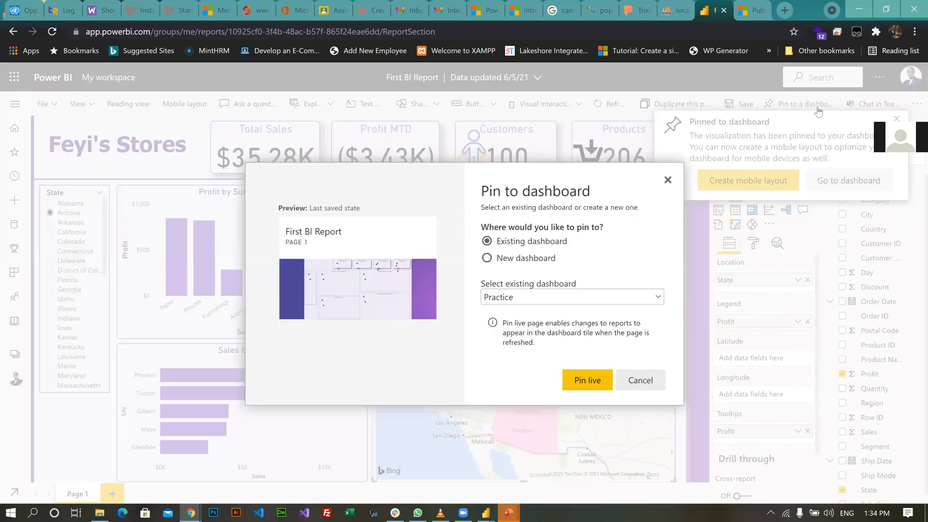
{"action": "left_click", "coordinate": [803, 105]}
{"action": "left_click", "coordinate": [587, 381]}
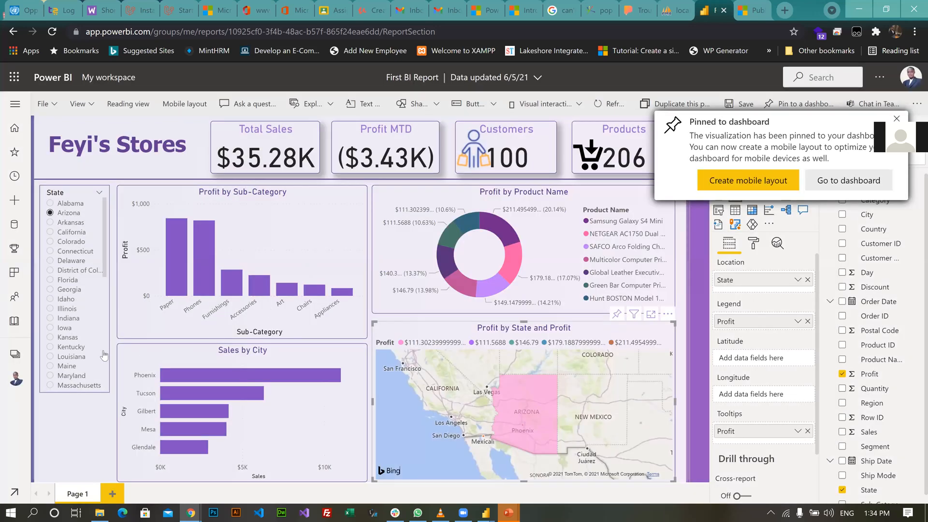
Open the Practice dashboard from My workspace and look through the pinned First BI Report page tiles
{"action": "left_click", "coordinate": [16, 378]}
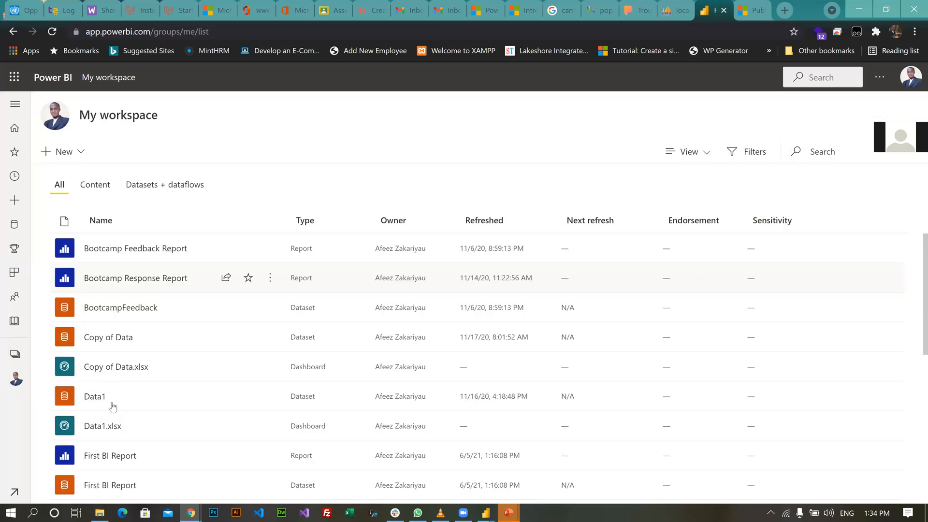
{"action": "left_click", "coordinate": [113, 407]}
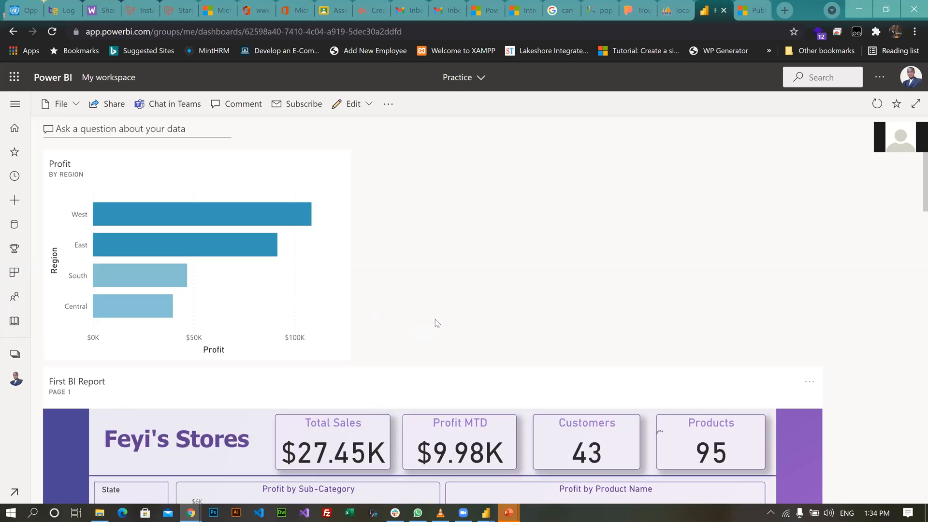
{"action": "scroll", "coordinate": [435, 319], "scroll_direction": "down", "scroll_amount": 1}
{"action": "scroll", "coordinate": [436, 322], "scroll_direction": "down", "scroll_amount": 3}
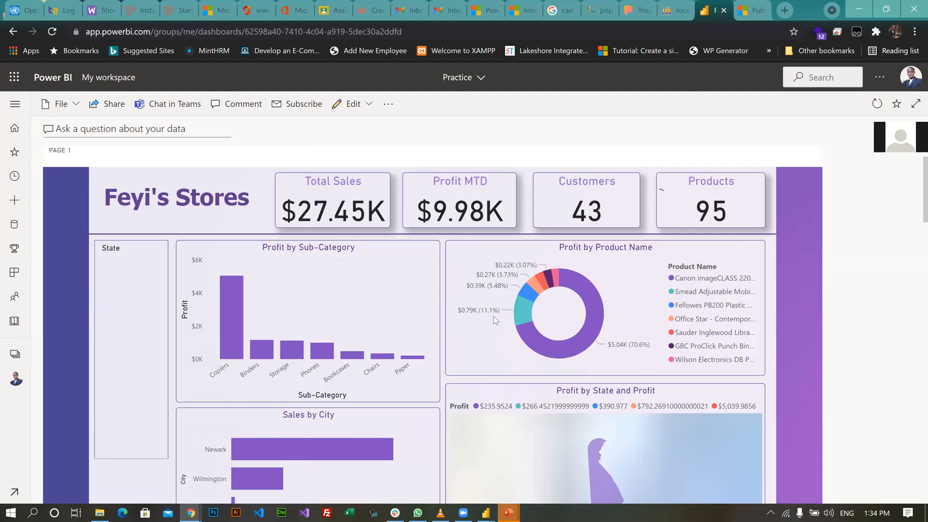
{"action": "scroll", "coordinate": [494, 316], "scroll_direction": "up", "scroll_amount": 3}
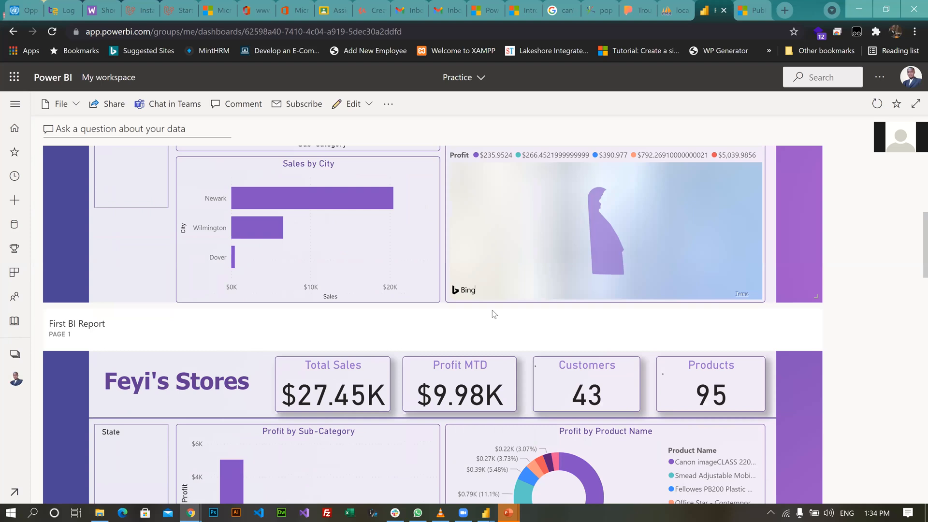
Delete the Profit by Region tile from the Practice dashboard
{"action": "scroll", "coordinate": [713, 230], "scroll_direction": "up", "scroll_amount": 2}
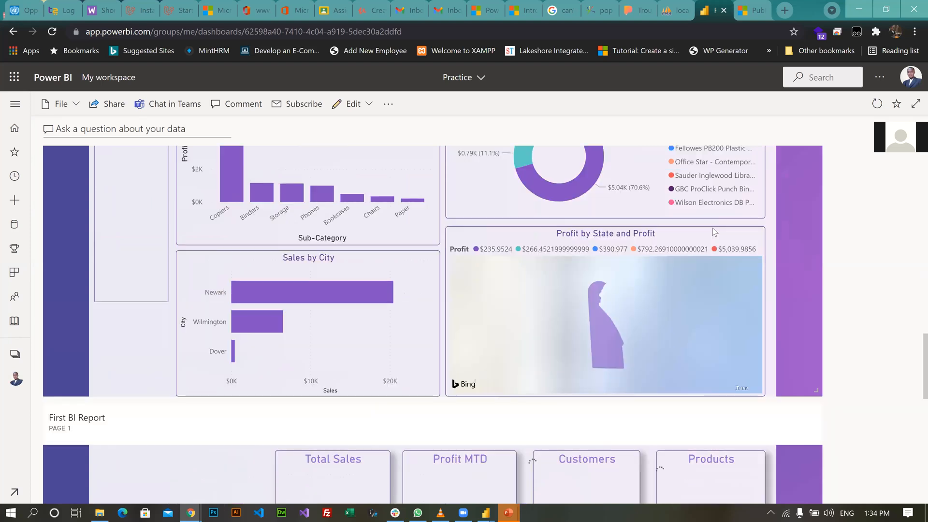
{"action": "scroll", "coordinate": [773, 252], "scroll_direction": "down", "scroll_amount": 5}
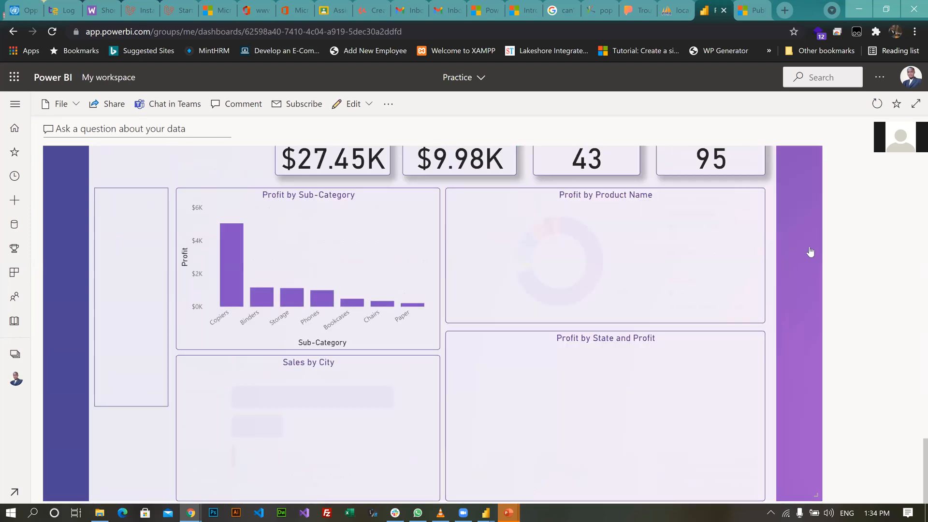
{"action": "scroll", "coordinate": [810, 251], "scroll_direction": "up", "scroll_amount": 3}
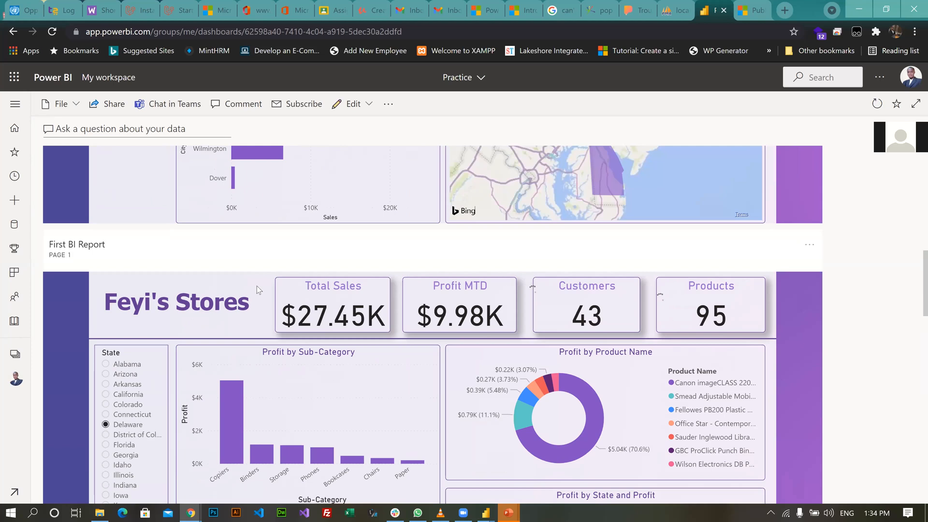
{"action": "scroll", "coordinate": [450, 264], "scroll_direction": "up", "scroll_amount": 2}
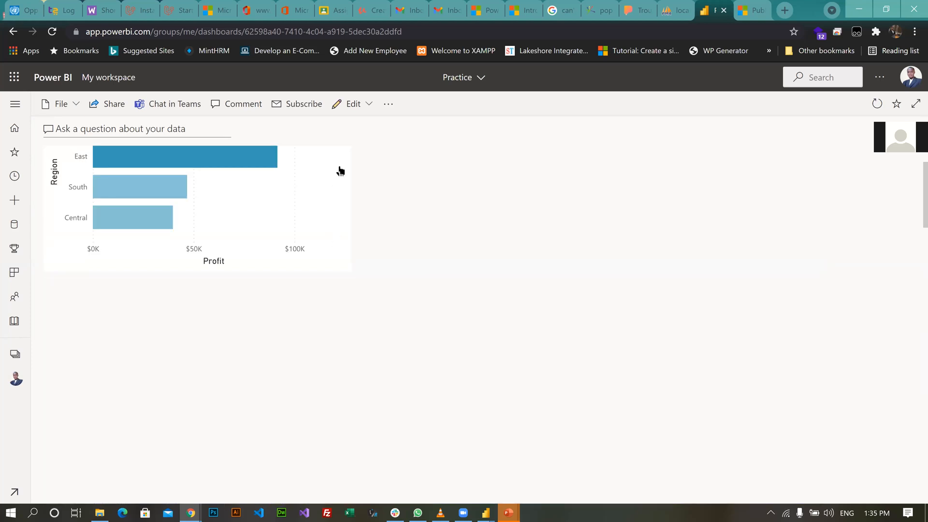
{"action": "scroll", "coordinate": [385, 353], "scroll_direction": "up", "scroll_amount": 2}
{"action": "left_click", "coordinate": [339, 163]}
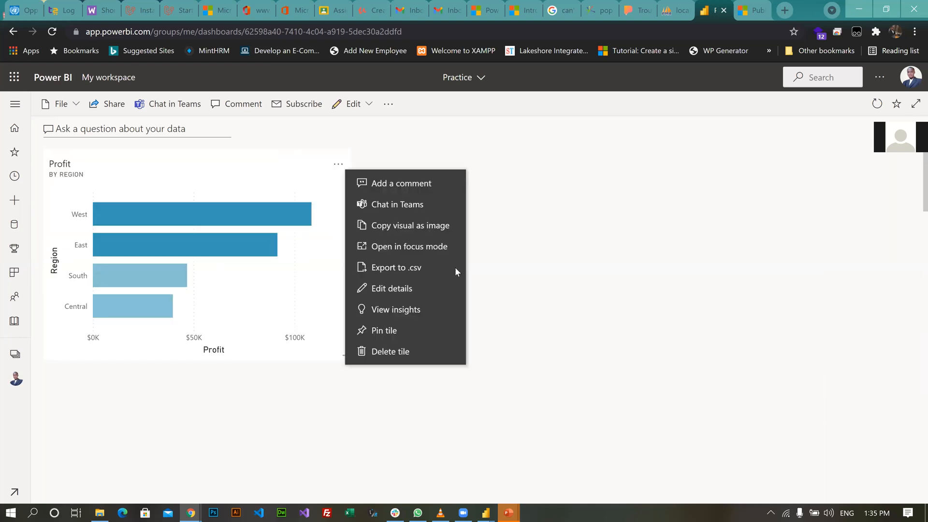
{"action": "left_click", "coordinate": [391, 352]}
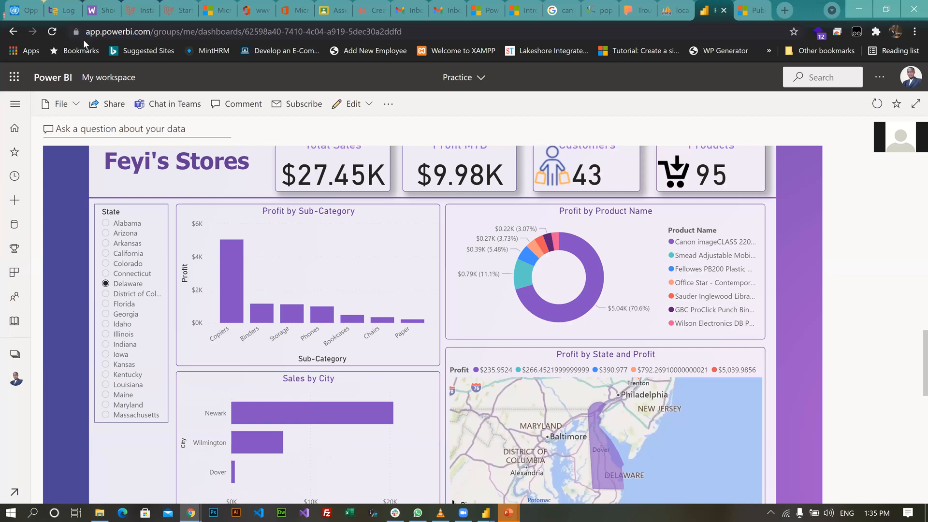
Move a First BI Report page tile up to the top of the Practice dashboard
{"action": "scroll", "coordinate": [572, 219], "scroll_direction": "down", "scroll_amount": 2}
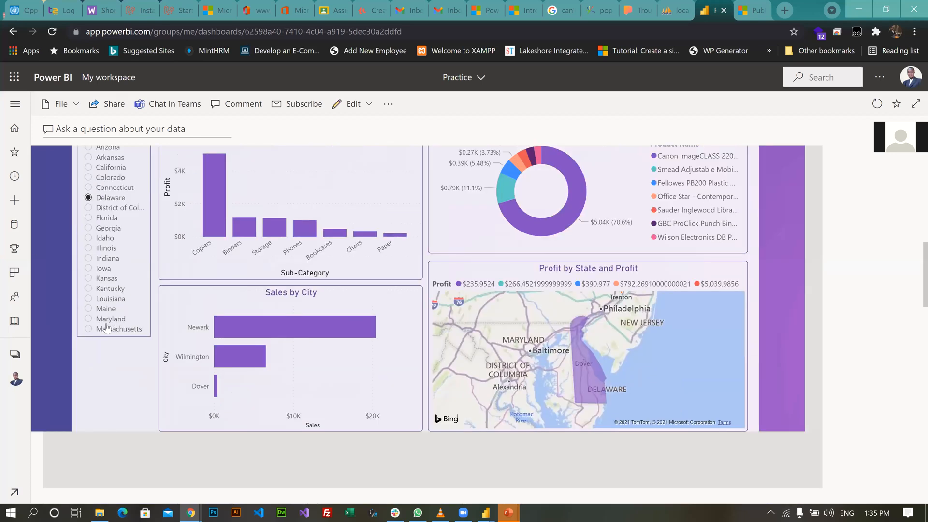
{"action": "scroll", "coordinate": [280, 297], "scroll_direction": "down", "scroll_amount": 1}
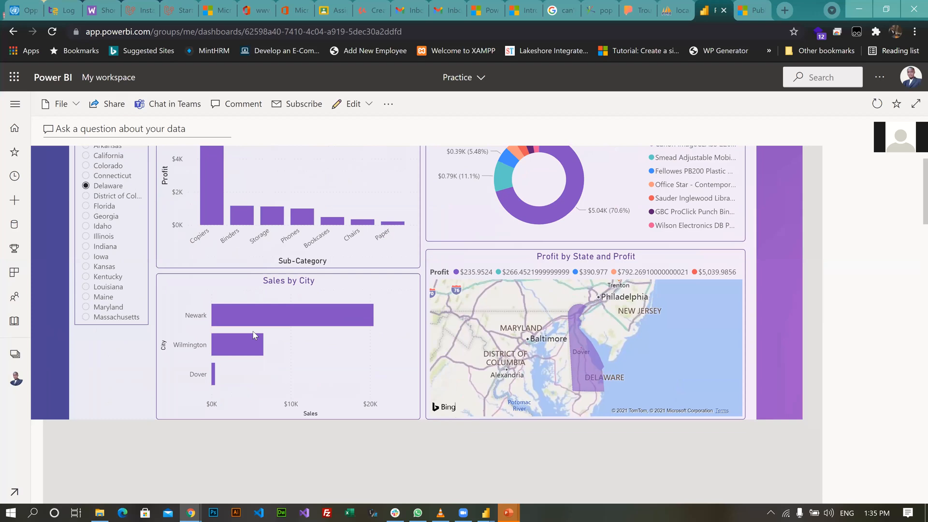
{"action": "scroll", "coordinate": [254, 334], "scroll_direction": "up", "scroll_amount": 3}
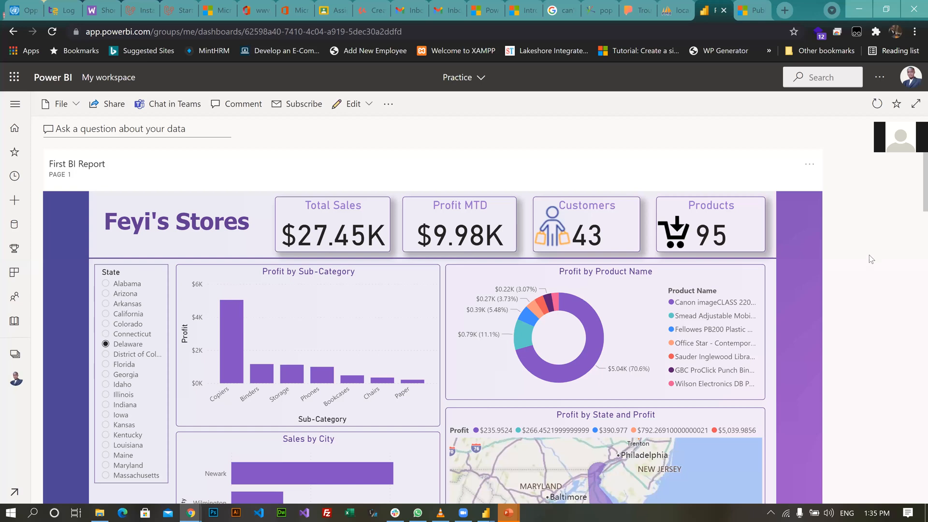
{"action": "mouse_move", "coordinate": [508, 513]}
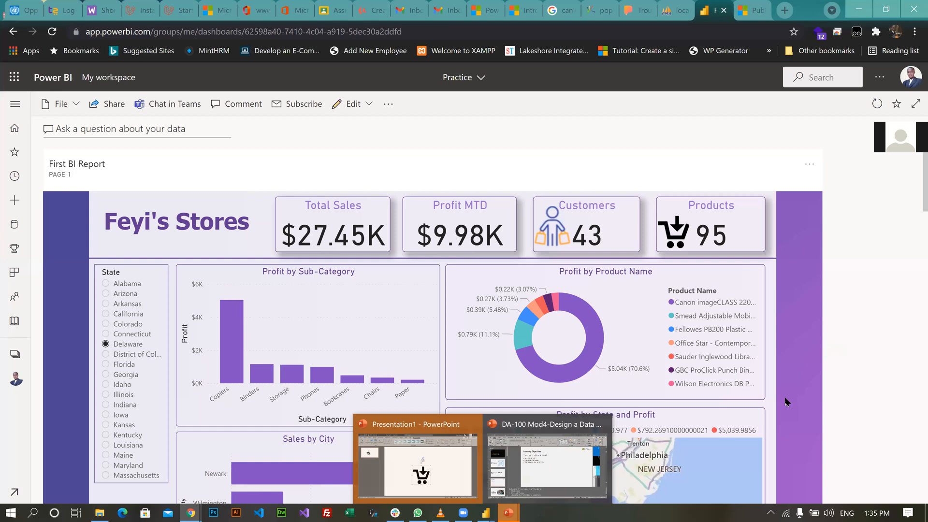
{"action": "scroll", "coordinate": [782, 399], "scroll_direction": "down", "scroll_amount": 2}
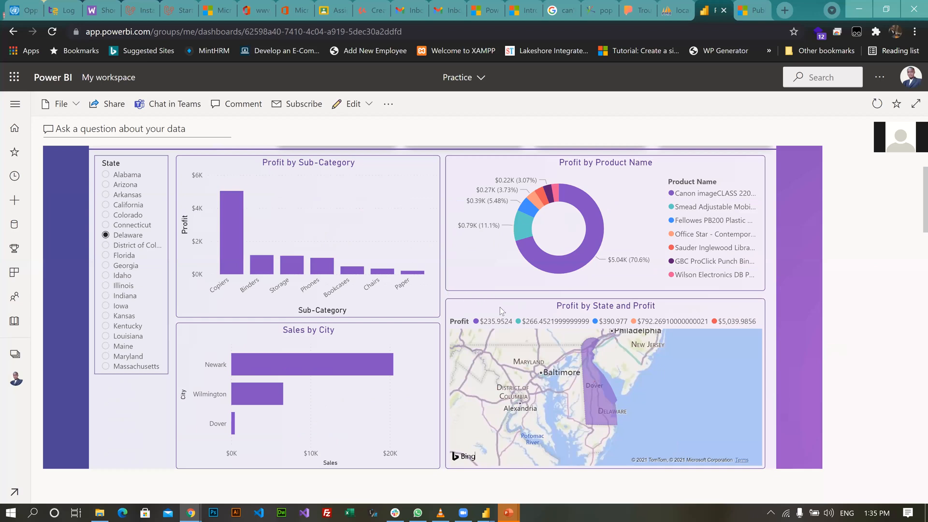
{"action": "scroll", "coordinate": [500, 307], "scroll_direction": "up", "scroll_amount": 2}
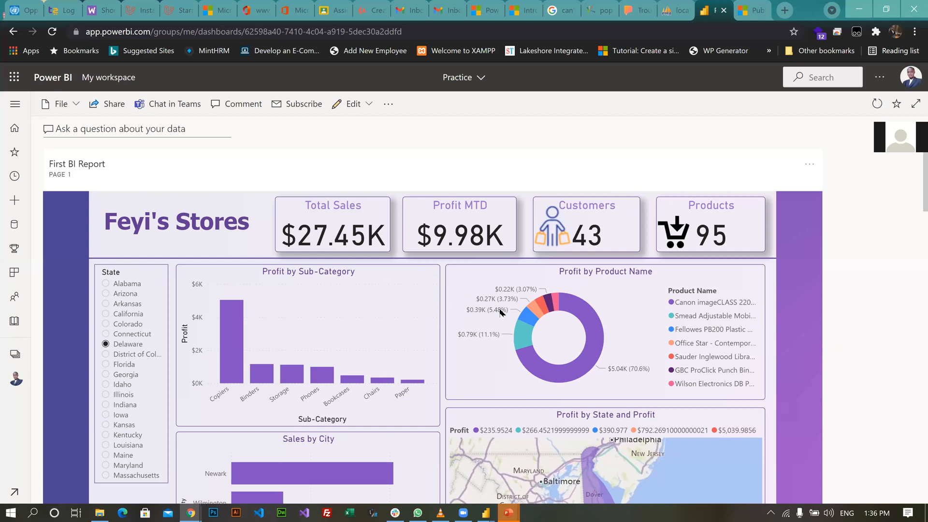
{"action": "mouse_move", "coordinate": [501, 312]}
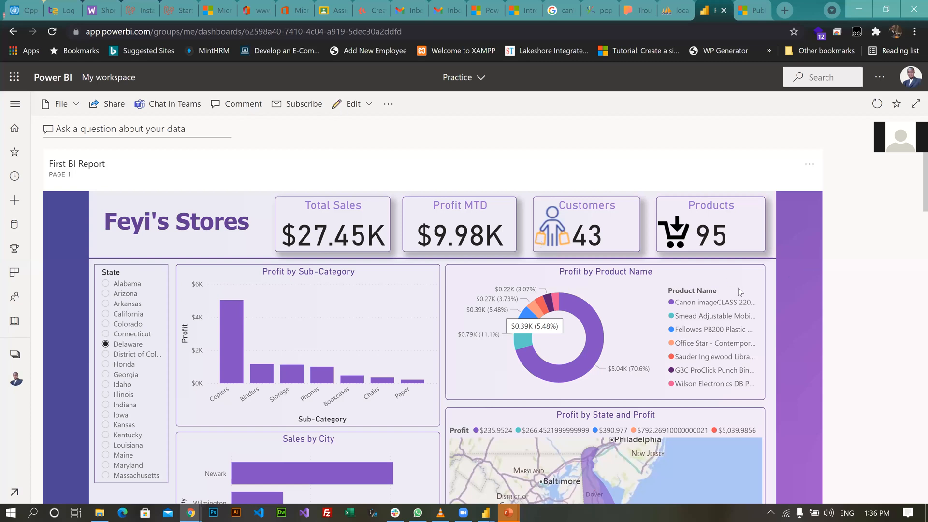
Open First BI Report from My workspace and check the Profit by Product Name chart's focus mode and additional options
{"action": "left_click", "coordinate": [12, 380]}
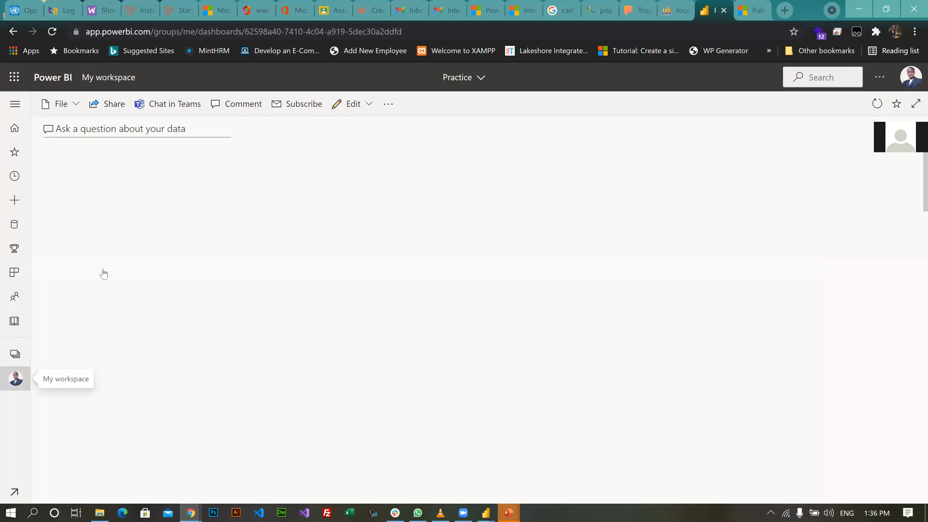
{"action": "scroll", "coordinate": [90, 276], "scroll_direction": "down", "scroll_amount": 4}
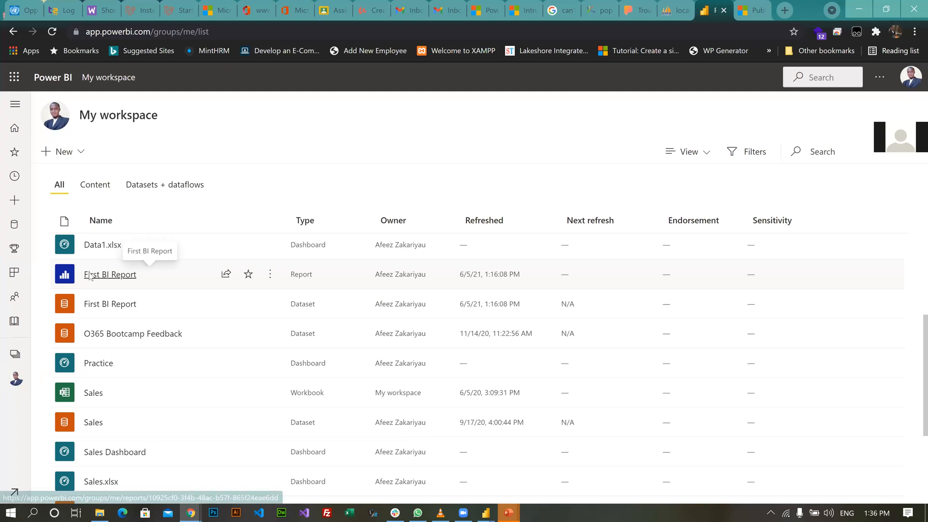
{"action": "left_click", "coordinate": [90, 275]}
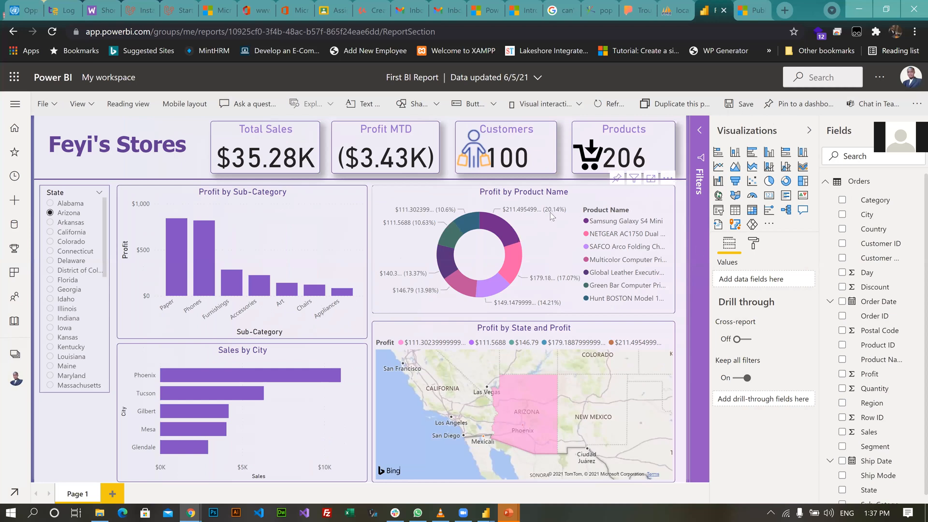
{"action": "left_click", "coordinate": [470, 216]}
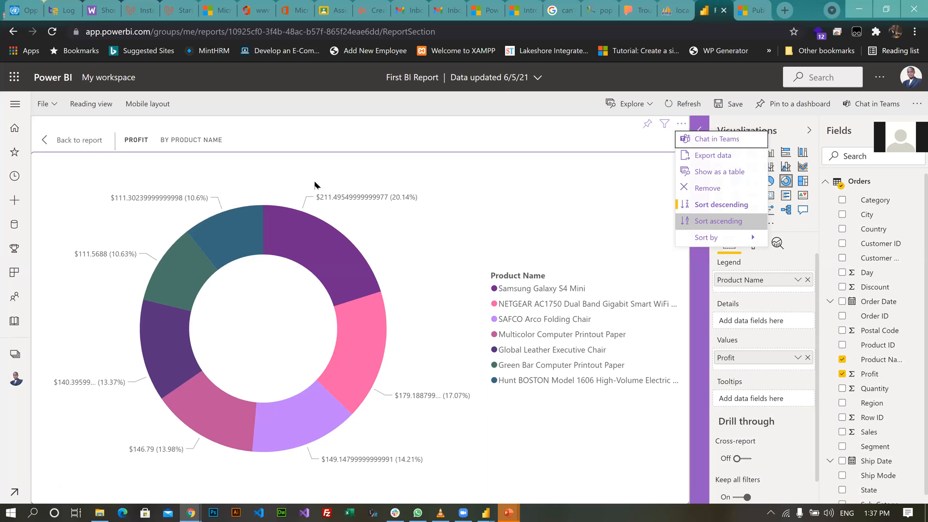
{"action": "key", "text": "Escape"}
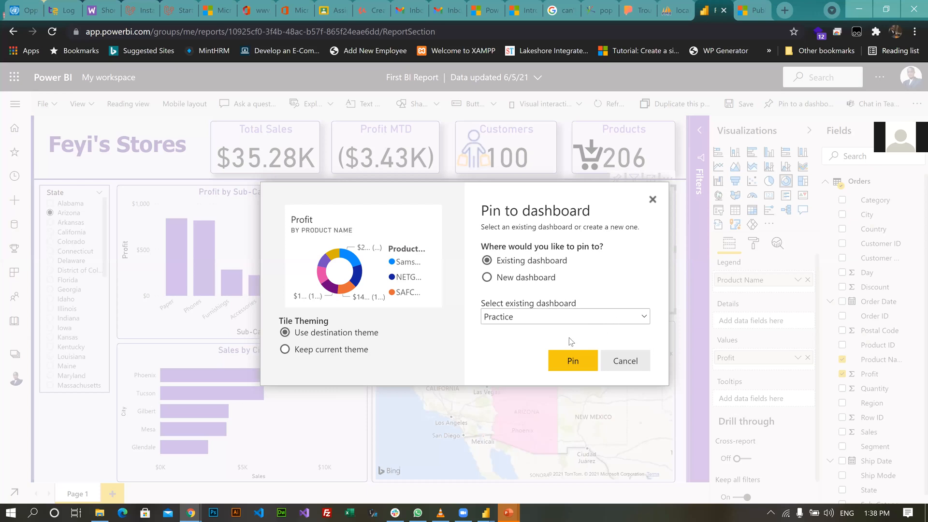
Pin the donut, bar charts, state map, Total Sales and Profit MTD cards individually to the existing Practice dashboard, and open that dashboard
{"action": "left_click", "coordinate": [569, 367]}
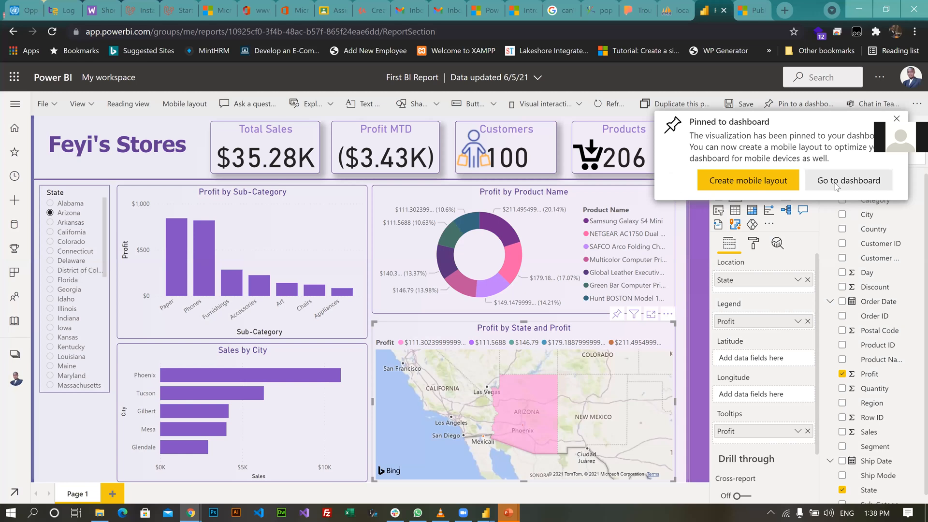
{"action": "left_click", "coordinate": [265, 148]}
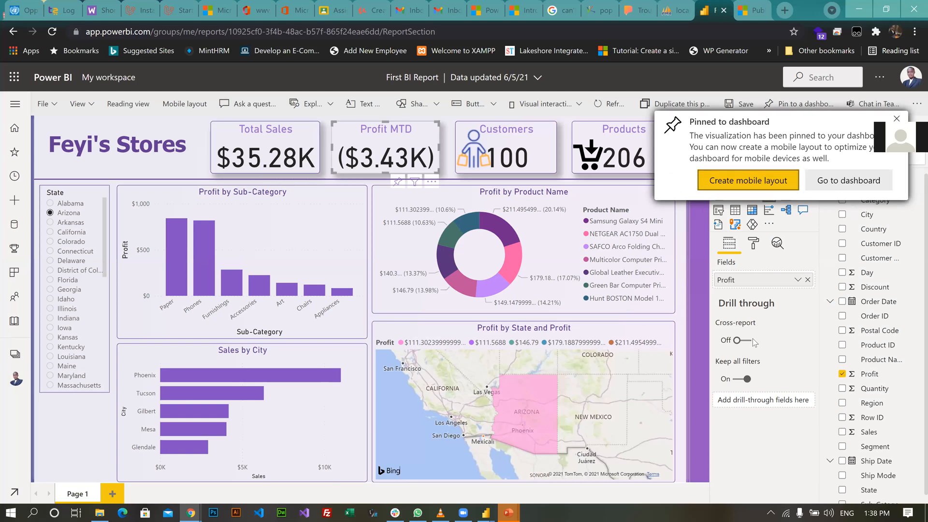
{"action": "left_click", "coordinate": [848, 180]}
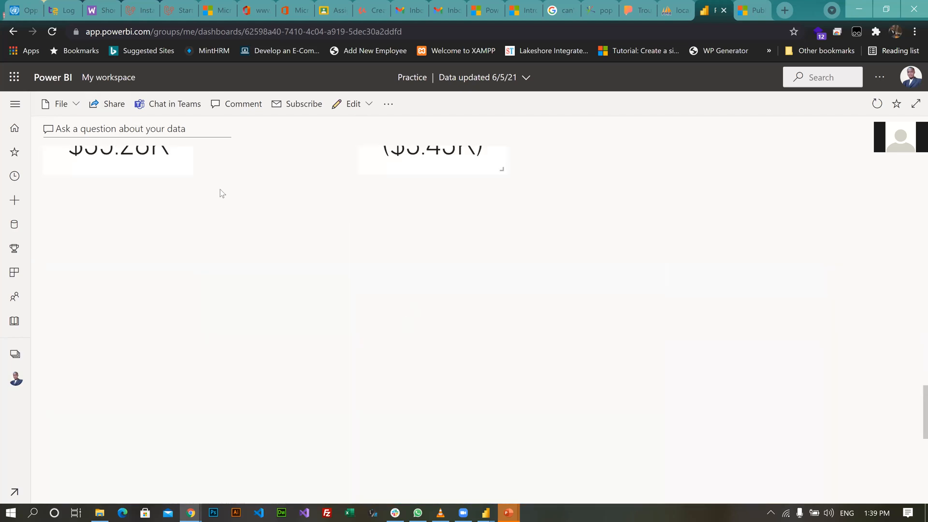
Move the Profit MTD and Total Sales card tiles up from the lower end of the Practice dashboard
{"action": "scroll", "coordinate": [219, 190], "scroll_direction": "up", "scroll_amount": 4}
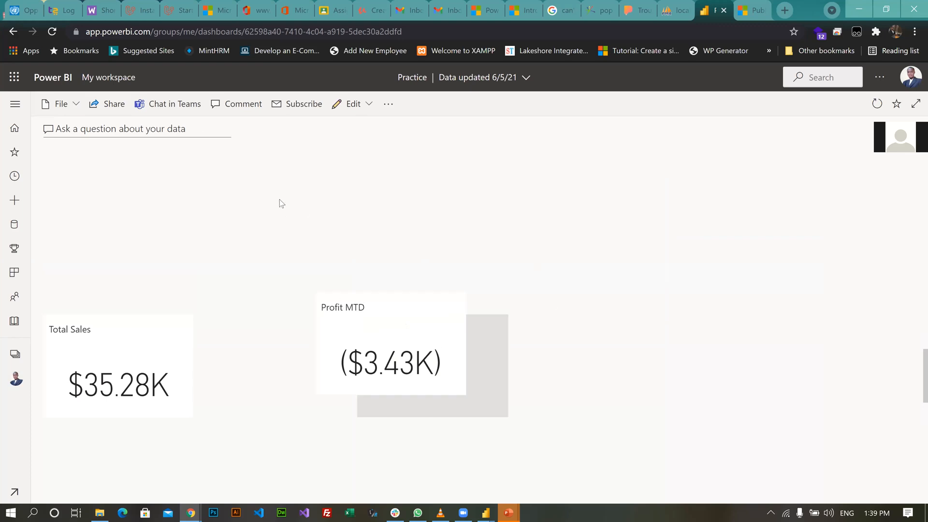
{"action": "left_click_drag", "start_coordinate": [497, 297], "coordinate": [246, 35]}
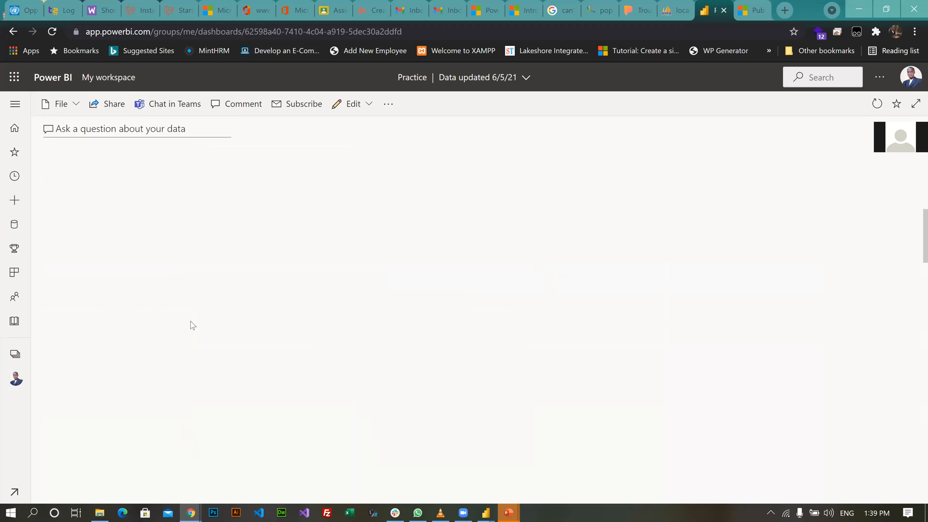
{"action": "scroll", "coordinate": [163, 326], "scroll_direction": "down", "scroll_amount": 10}
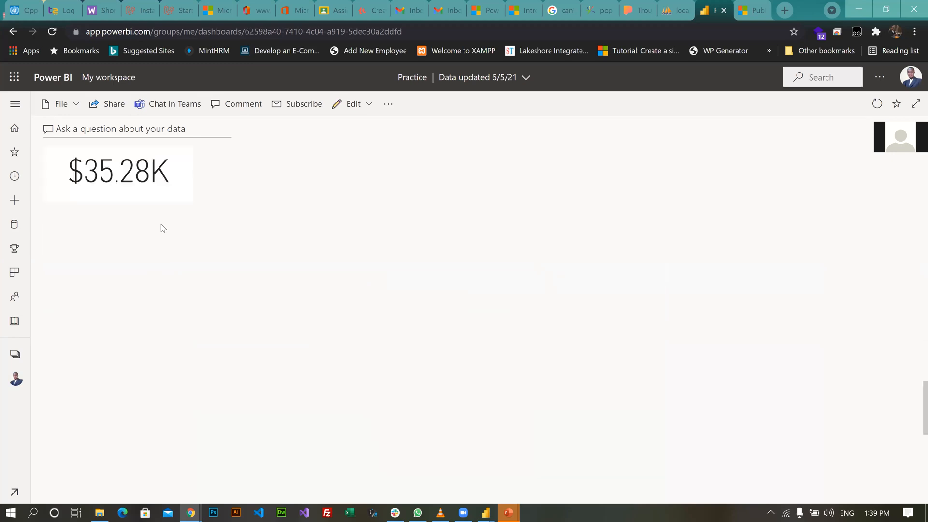
{"action": "scroll", "coordinate": [143, 115], "scroll_direction": "up", "scroll_amount": 5}
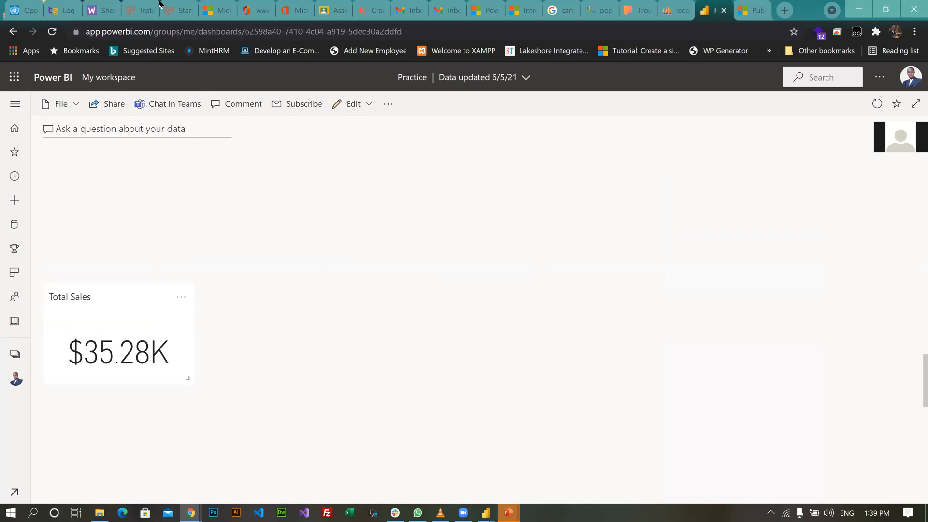
{"action": "left_click_drag", "start_coordinate": [143, 113], "coordinate": [179, 61]}
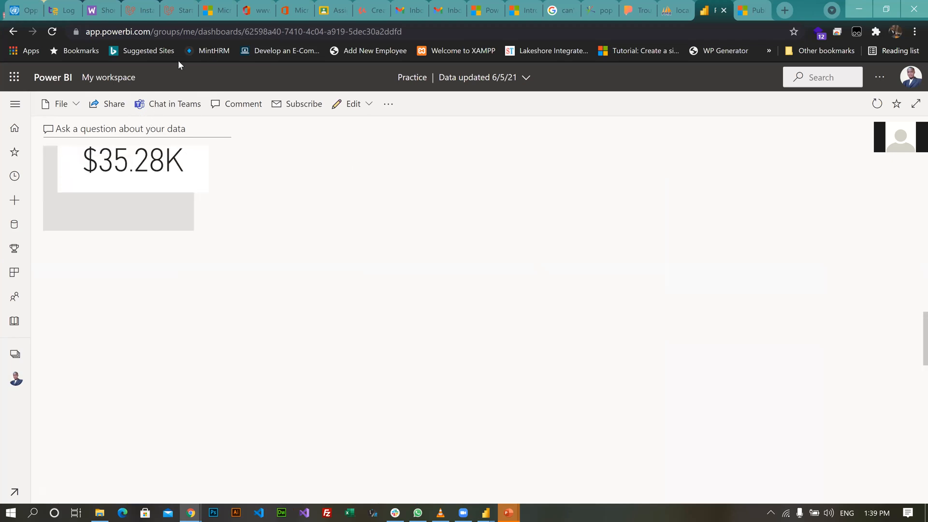
{"action": "left_click_drag", "start_coordinate": [201, 120], "coordinate": [131, 180]}
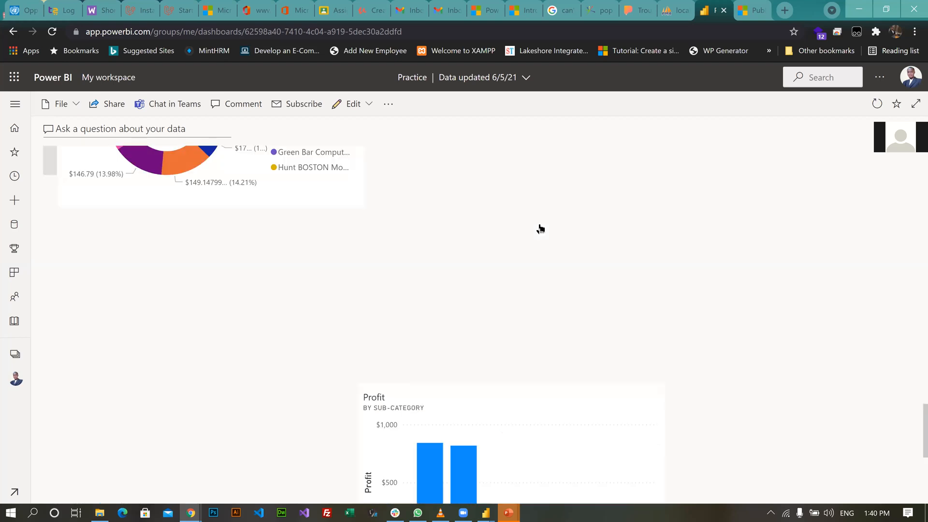
Move the Profit by Product Name donut tile up the dashboard along its first column
{"action": "scroll", "coordinate": [541, 230], "scroll_direction": "down", "scroll_amount": 3}
{"action": "left_click", "coordinate": [538, 229]}
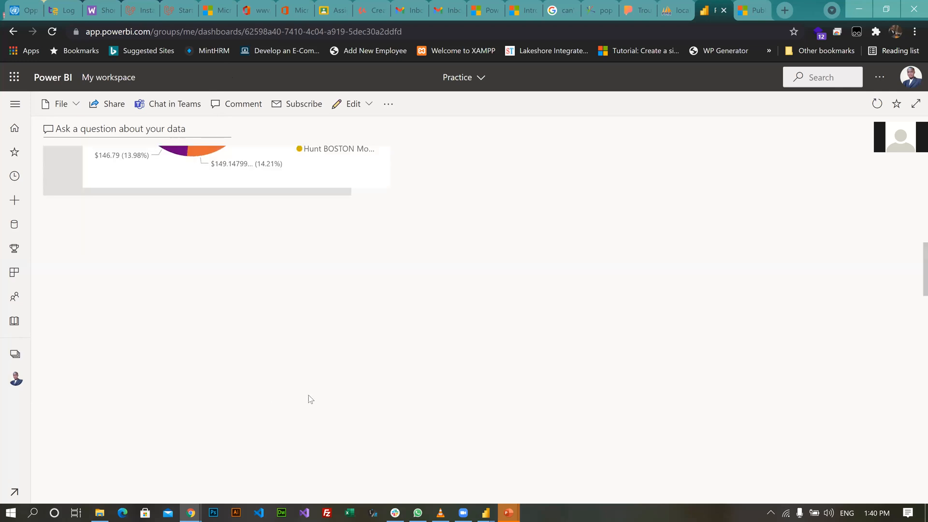
{"action": "scroll", "coordinate": [338, 390], "scroll_direction": "up", "scroll_amount": 4}
Move the Profit by Sub-Category tile up the dashboard to sit beside the Profit by Product Name donut
{"action": "scroll", "coordinate": [338, 396], "scroll_direction": "down", "scroll_amount": 20}
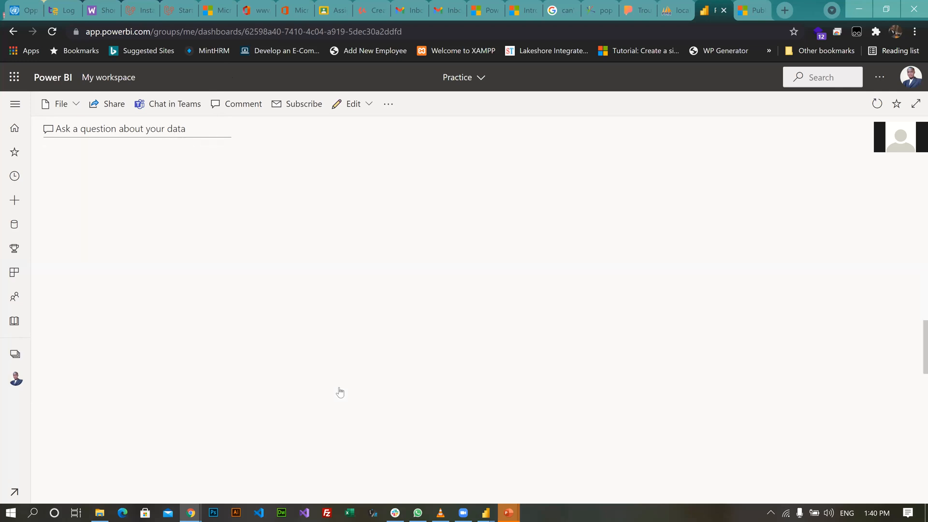
{"action": "scroll", "coordinate": [467, 337], "scroll_direction": "up", "scroll_amount": 5}
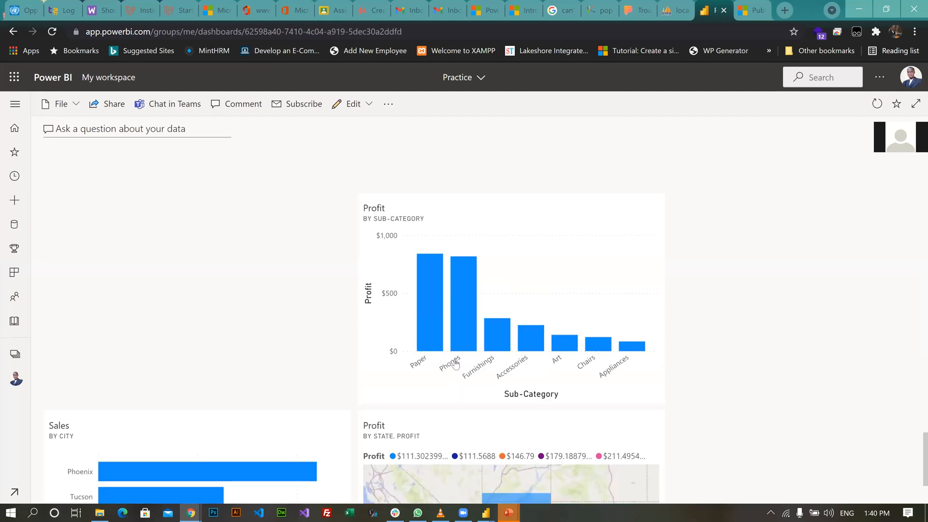
{"action": "scroll", "coordinate": [438, 228], "scroll_direction": "down", "scroll_amount": 2}
{"action": "left_click_drag", "start_coordinate": [505, 40], "coordinate": [481, 29]}
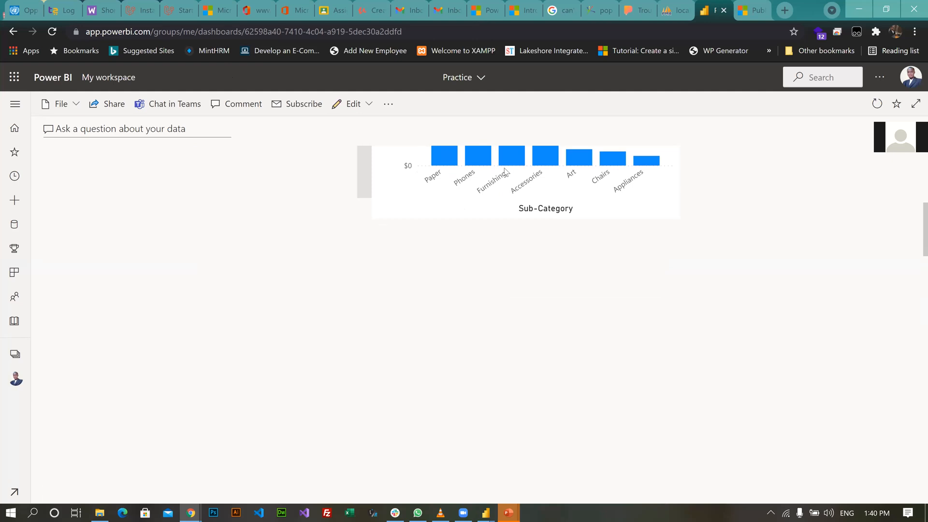
{"action": "left_click_drag", "start_coordinate": [505, 170], "coordinate": [505, 170]}
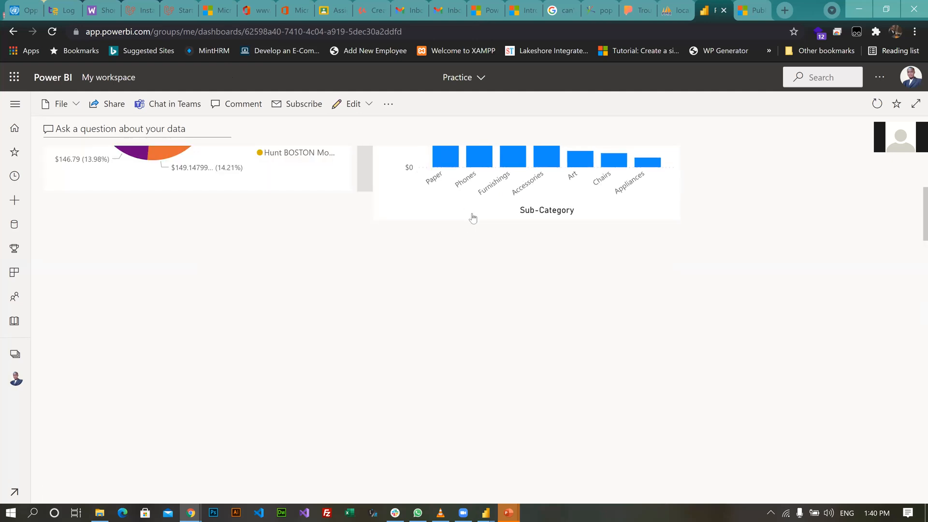
{"action": "scroll", "coordinate": [348, 396], "scroll_direction": "up", "scroll_amount": 4}
Move the Sales by City tile higher up the dashboard, away from the Profit by State map
{"action": "scroll", "coordinate": [256, 422], "scroll_direction": "down", "scroll_amount": 20}
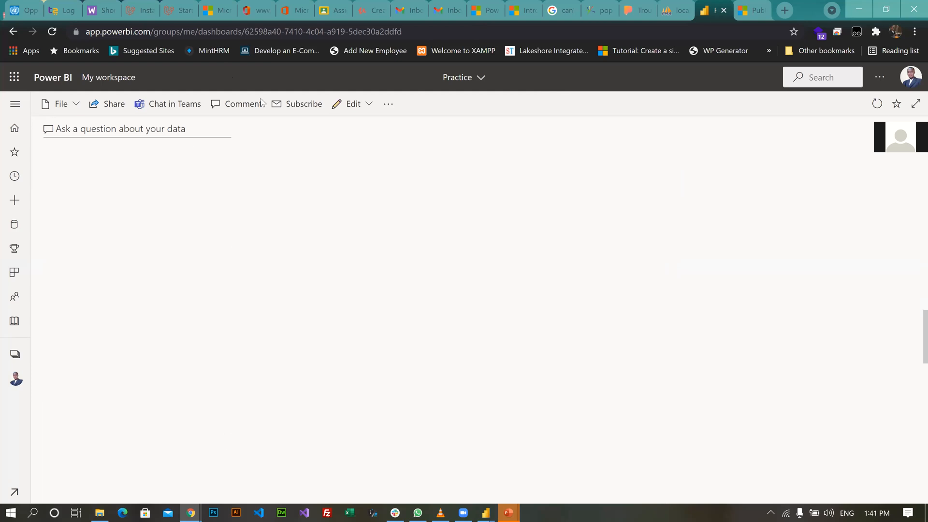
{"action": "left_click_drag", "start_coordinate": [237, 126], "coordinate": [238, 177]}
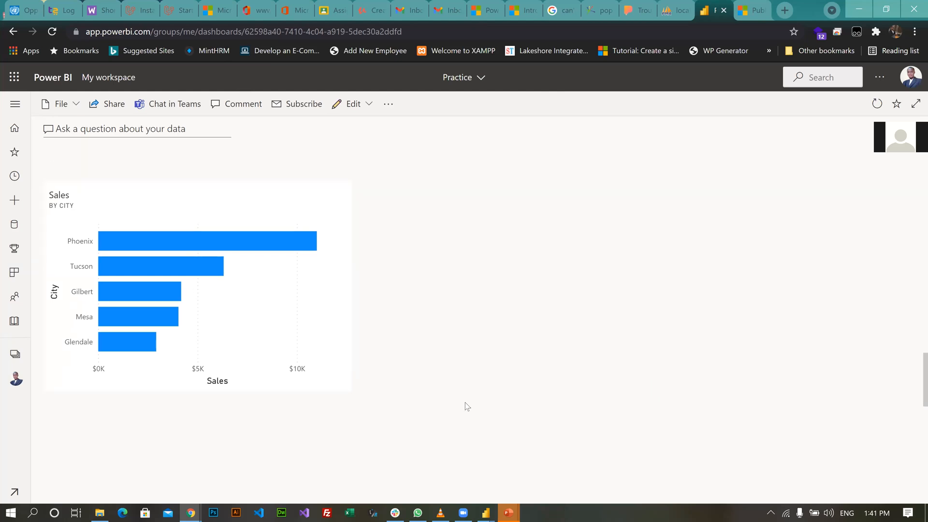
{"action": "scroll", "coordinate": [477, 387], "scroll_direction": "down", "scroll_amount": 10}
{"action": "scroll", "coordinate": [485, 180], "scroll_direction": "up", "scroll_amount": 1}
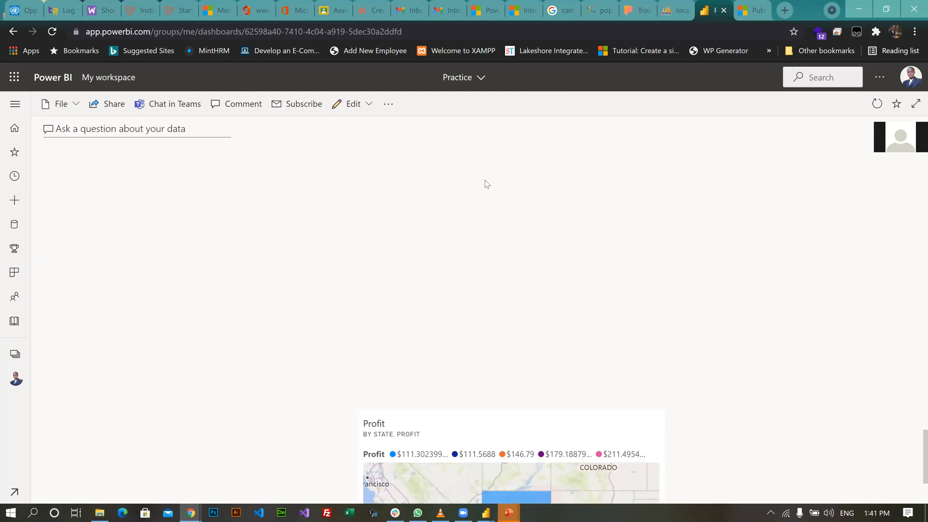
Move the Profit by State map and Sales by City tiles up the dashboard to form a row below the two Profit charts
{"action": "left_click_drag", "start_coordinate": [482, 94], "coordinate": [526, 132]}
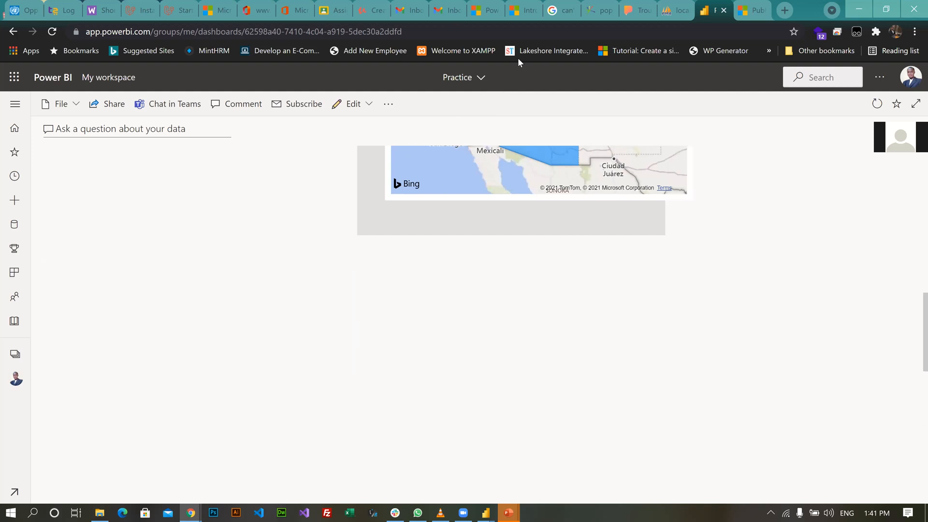
{"action": "scroll", "coordinate": [509, 338], "scroll_direction": "up", "scroll_amount": 3}
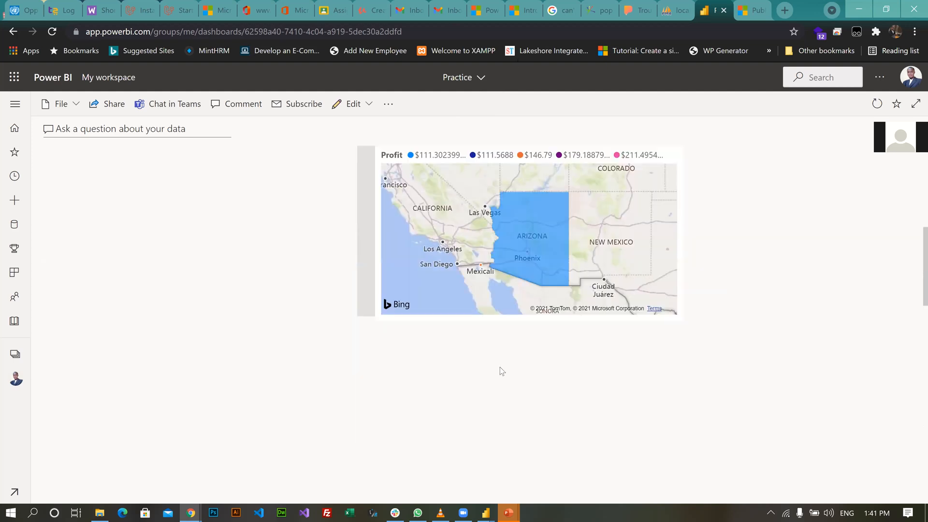
{"action": "scroll", "coordinate": [468, 385], "scroll_direction": "down", "scroll_amount": 5}
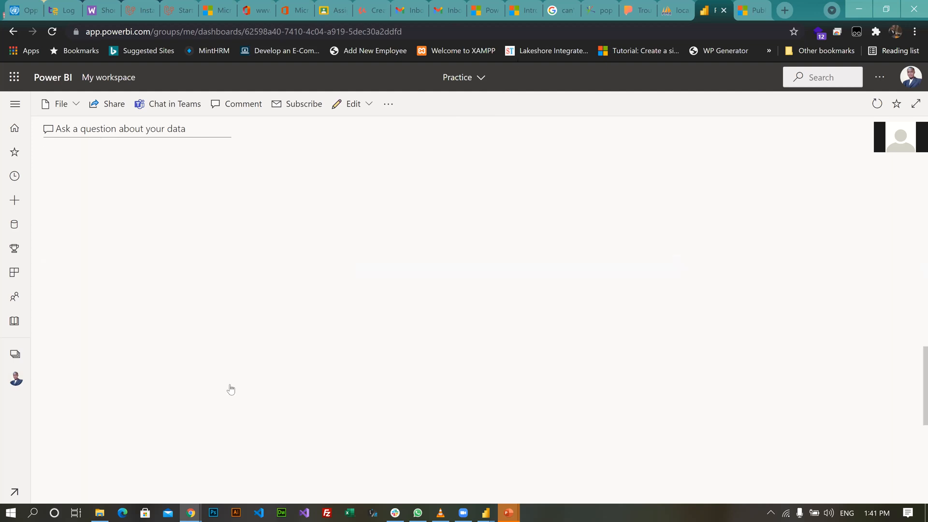
{"action": "scroll", "coordinate": [264, 155], "scroll_direction": "up", "scroll_amount": 1}
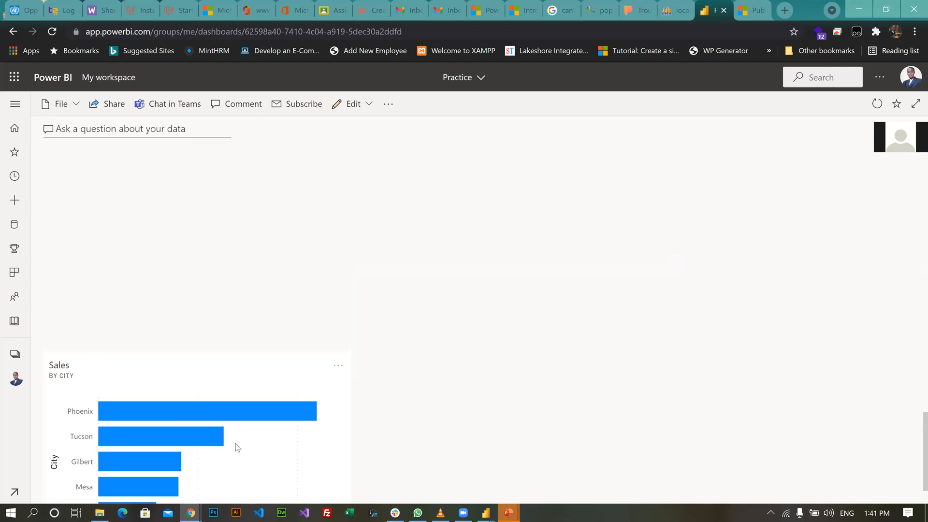
{"action": "scroll", "coordinate": [233, 384], "scroll_direction": "down", "scroll_amount": 5}
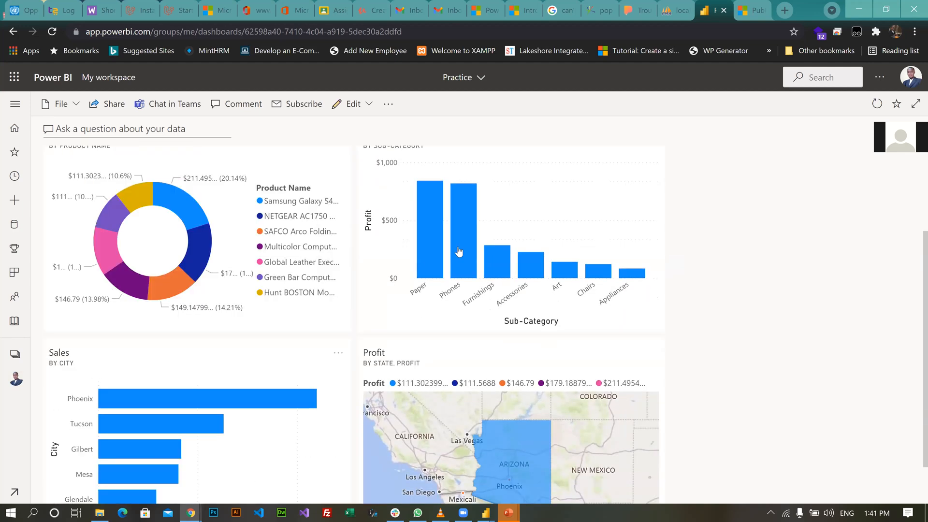
{"action": "scroll", "coordinate": [483, 322], "scroll_direction": "down", "scroll_amount": 1}
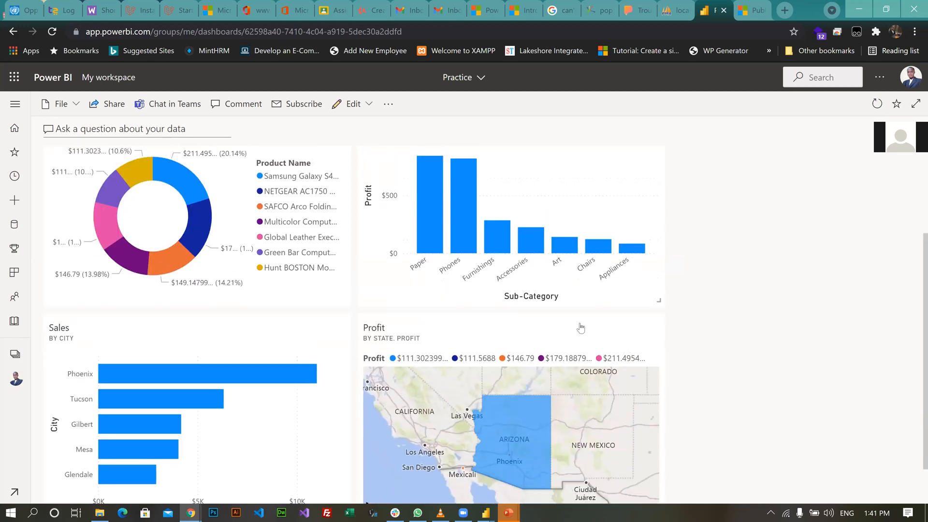
Check the source report behind the Profit by Sub-Category tile, return to the Practice dashboard and review the arranged tiles
{"action": "left_click", "coordinate": [510, 296]}
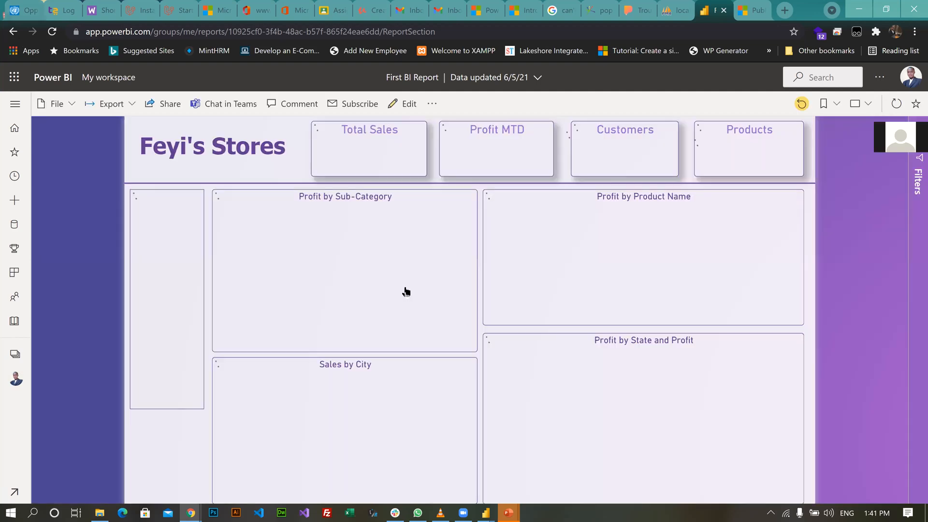
{"action": "key", "text": "alt+Left"}
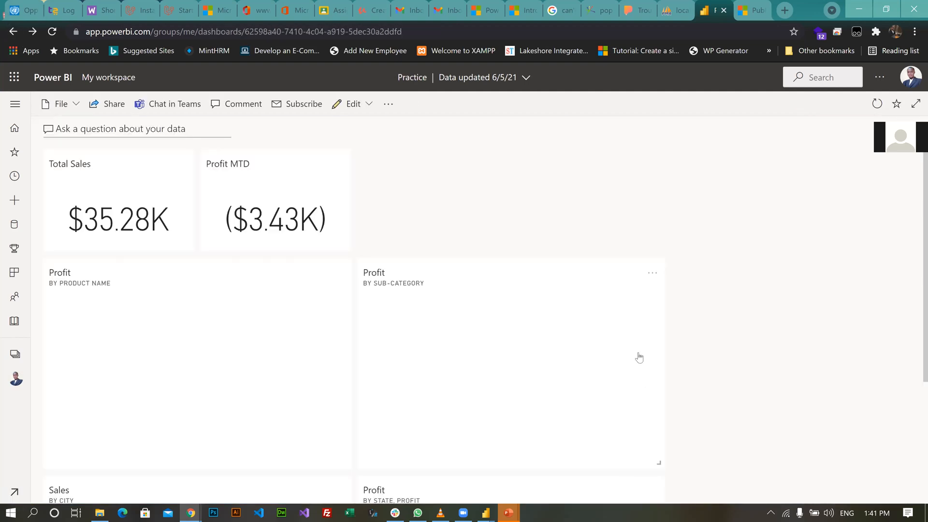
{"action": "scroll", "coordinate": [660, 311], "scroll_direction": "down", "scroll_amount": 4}
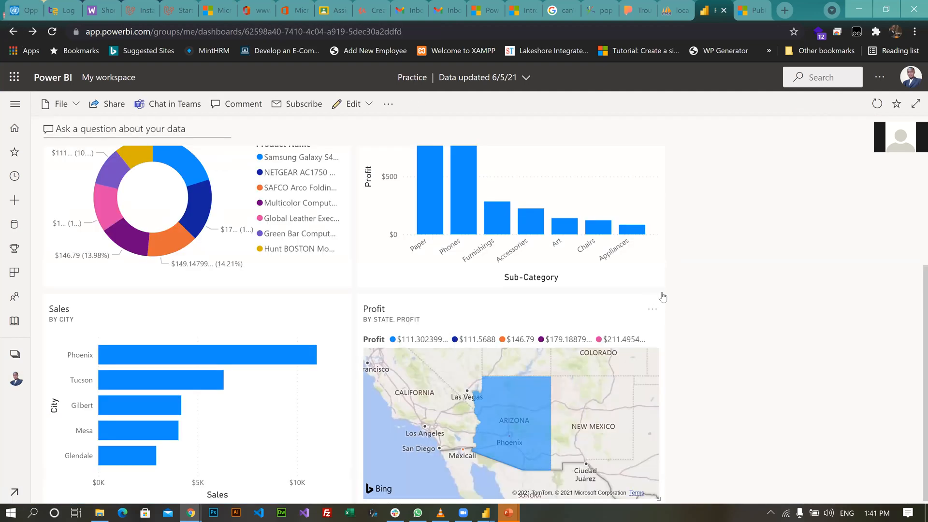
{"action": "scroll", "coordinate": [659, 297], "scroll_direction": "down", "scroll_amount": 1}
{"action": "left_click_drag", "start_coordinate": [647, 299], "coordinate": [517, 319]}
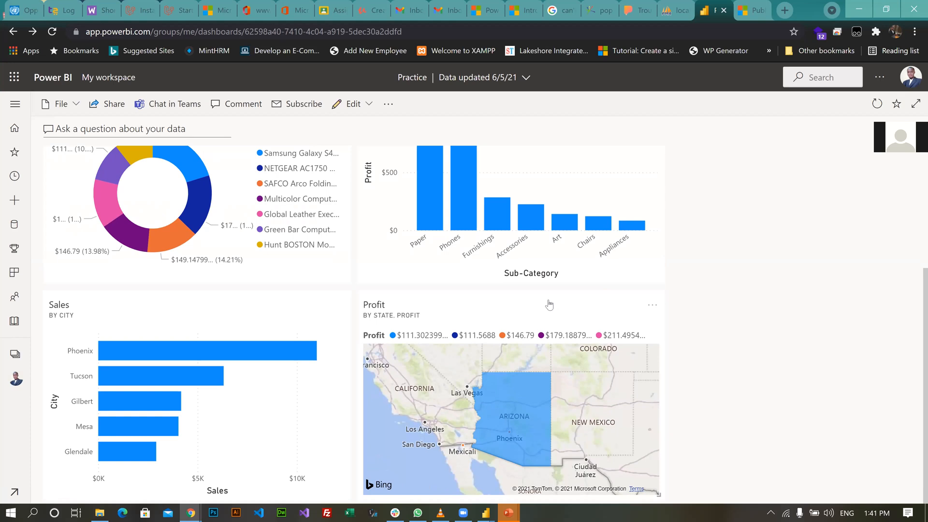
{"action": "scroll", "coordinate": [461, 289], "scroll_direction": "up", "scroll_amount": 3}
{"action": "scroll", "coordinate": [449, 300], "scroll_direction": "down", "scroll_amount": 3}
{"action": "scroll", "coordinate": [770, 282], "scroll_direction": "up", "scroll_amount": 3}
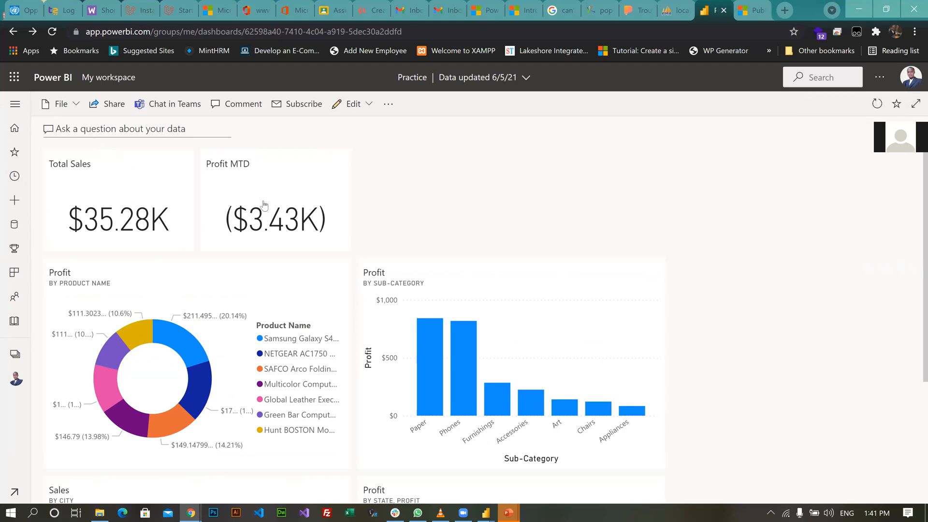
View the Practice dashboard in full screen and exit full-screen mode
{"action": "left_click", "coordinate": [388, 104]}
{"action": "left_click", "coordinate": [538, 200]}
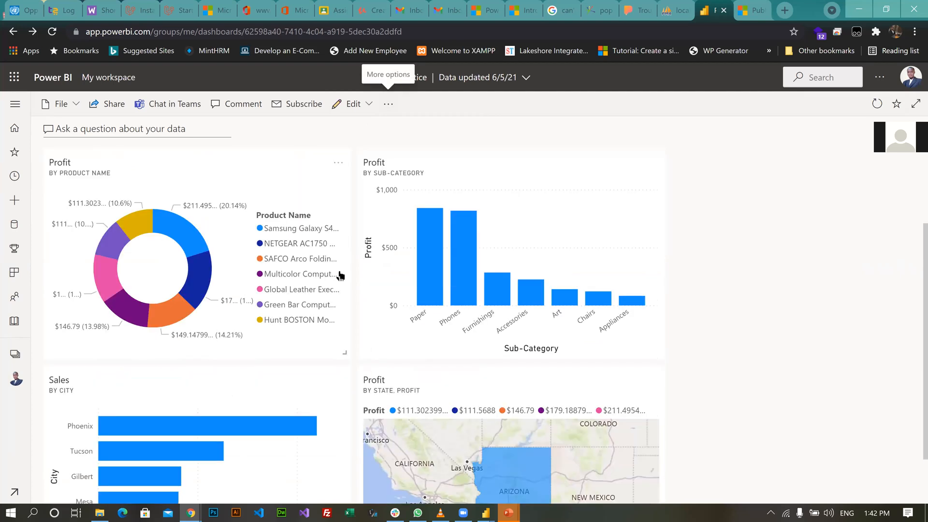
{"action": "left_click", "coordinate": [339, 274]}
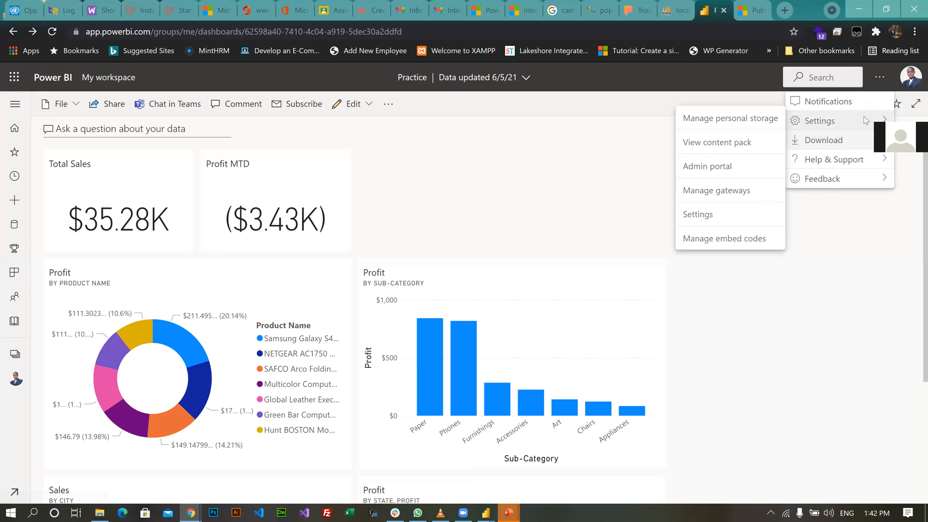
{"action": "mouse_move", "coordinate": [861, 139]}
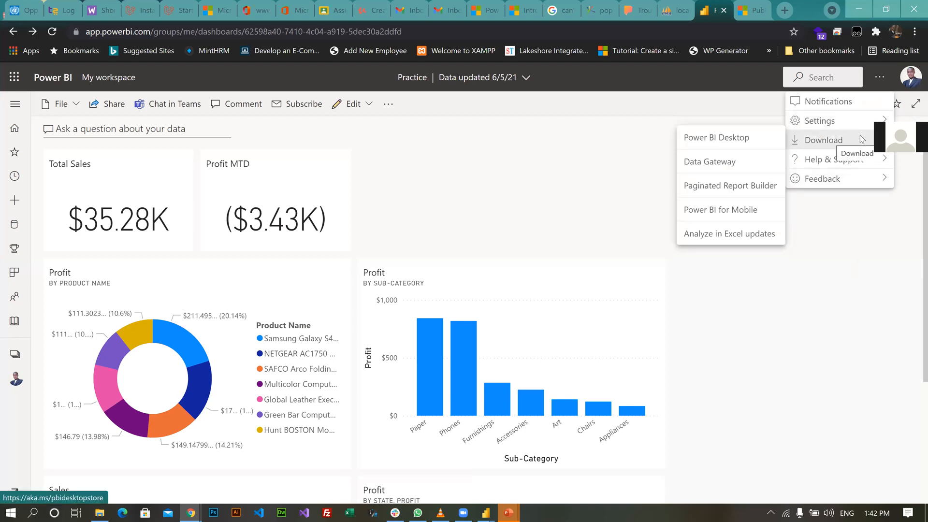
{"action": "left_click", "coordinate": [914, 163]}
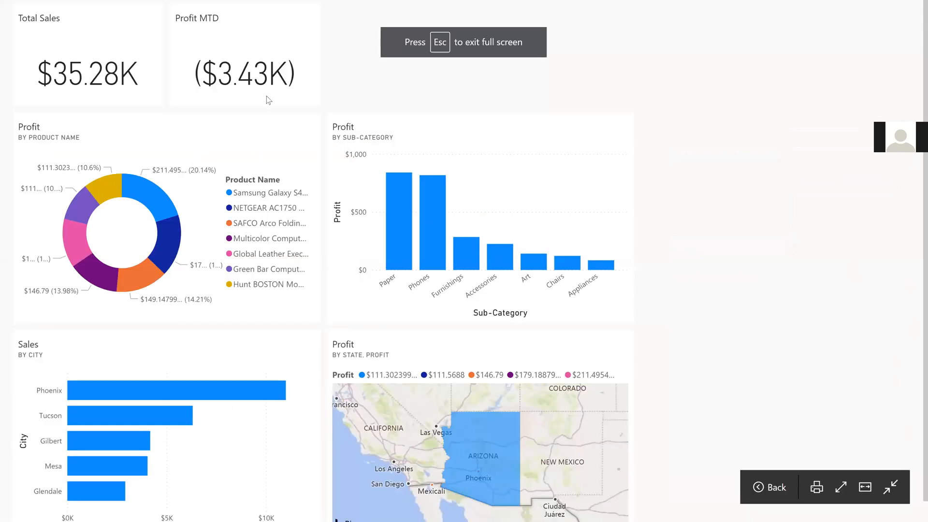
{"action": "key", "text": "Escape"}
{"action": "left_click", "coordinate": [77, 108]}
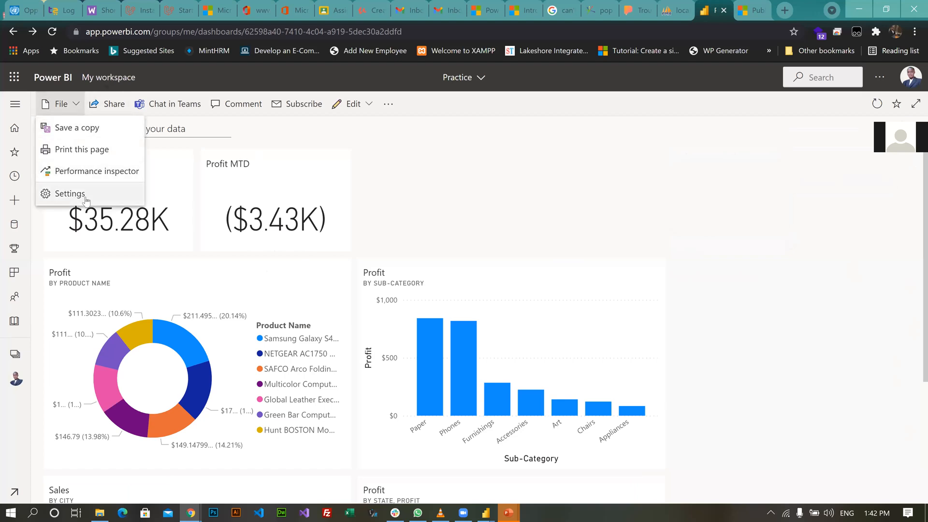
{"action": "left_click", "coordinate": [795, 139]}
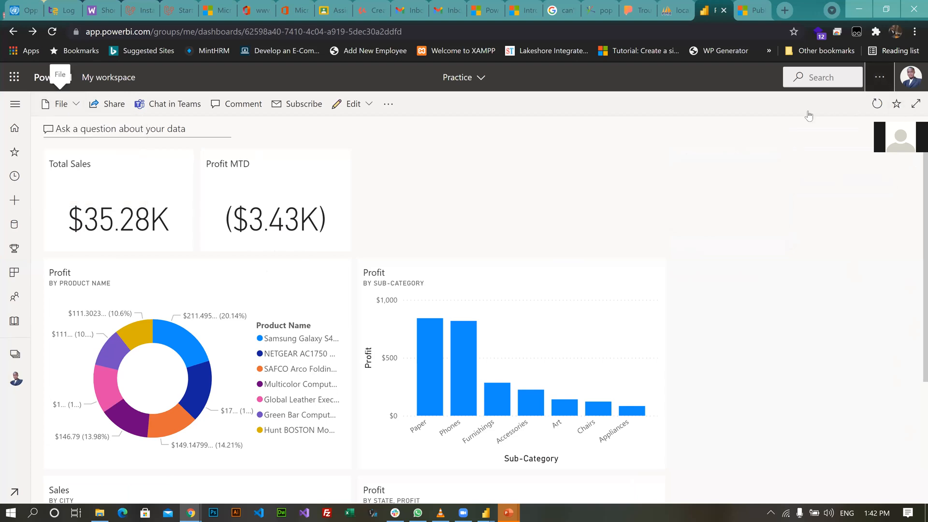
{"action": "mouse_move", "coordinate": [797, 123]}
{"action": "left_click", "coordinate": [628, 166]}
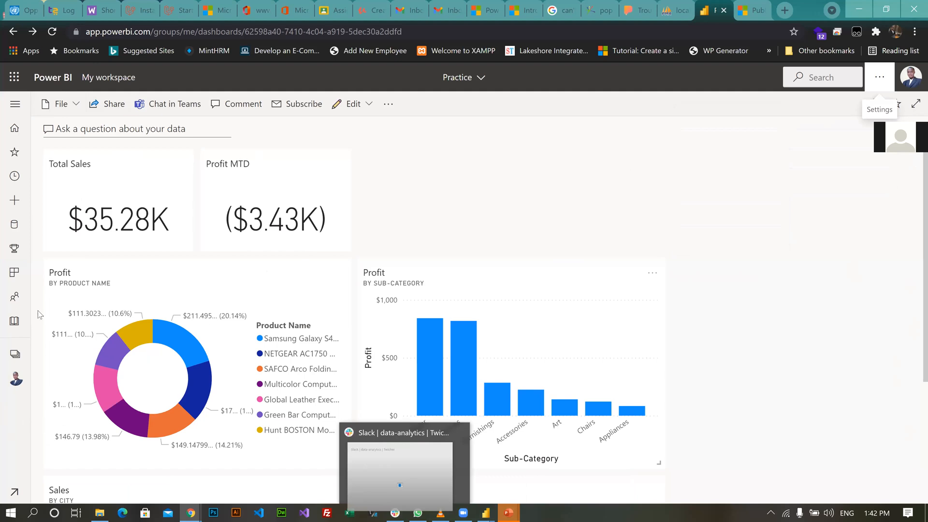
{"action": "left_click", "coordinate": [481, 77]}
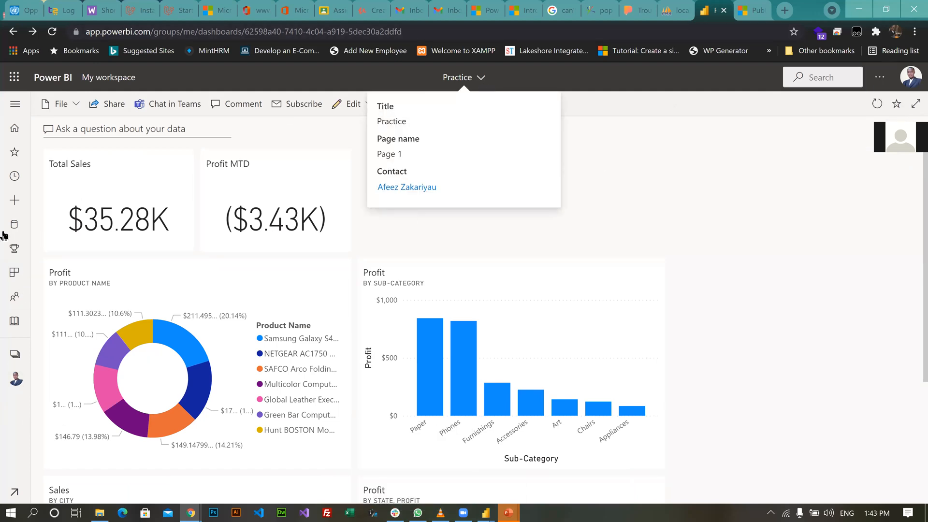
{"action": "left_click", "coordinate": [2, 215]}
Open the First BI Report from My workspace and pin its Customers card to the Practice dashboard
{"action": "left_click", "coordinate": [16, 380]}
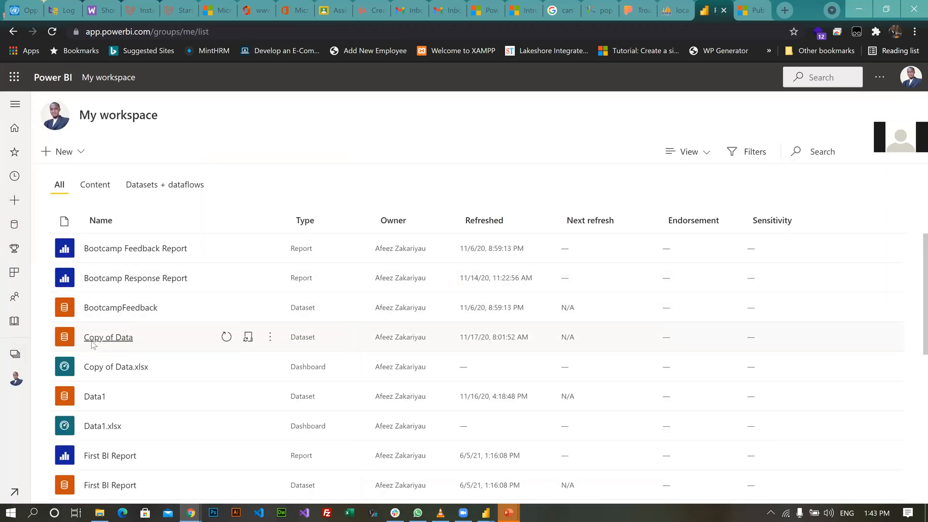
{"action": "scroll", "coordinate": [145, 335], "scroll_direction": "down", "scroll_amount": 10}
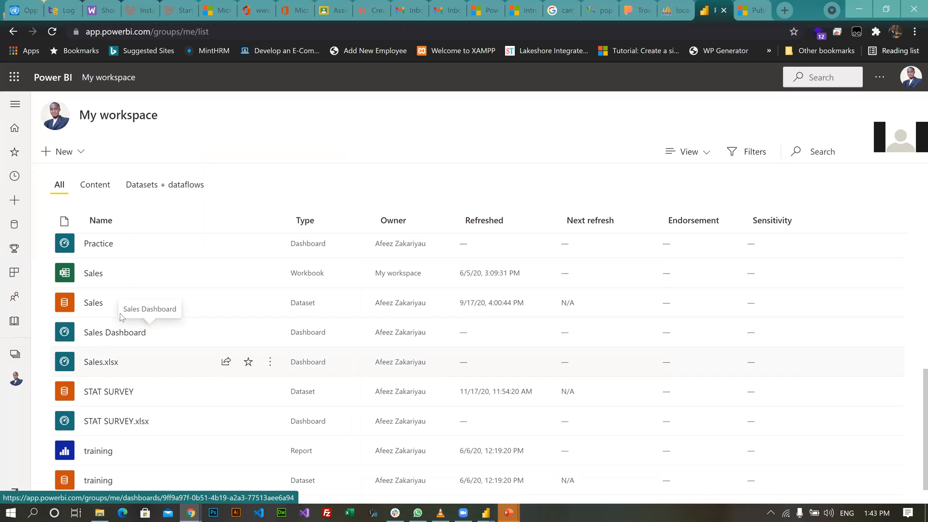
{"action": "scroll", "coordinate": [110, 326], "scroll_direction": "up", "scroll_amount": 2}
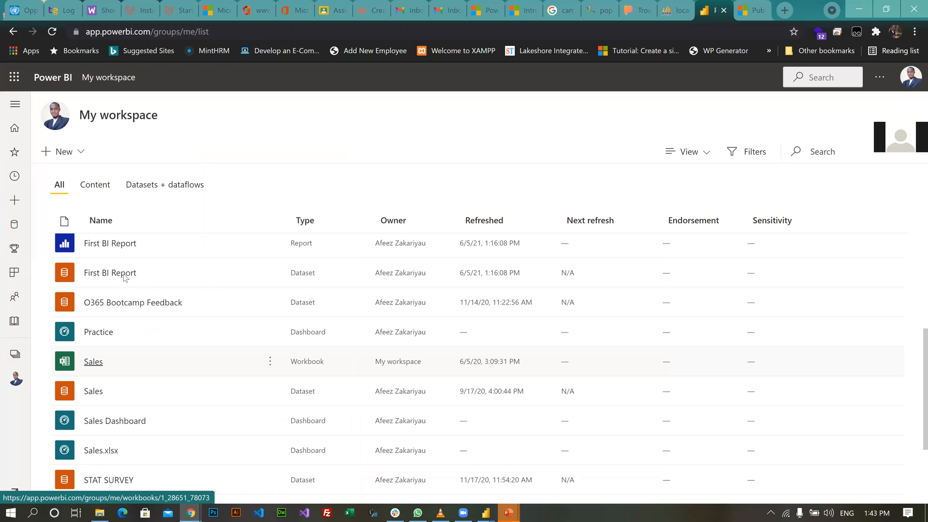
{"action": "scroll", "coordinate": [384, 160], "scroll_direction": "up", "scroll_amount": 3}
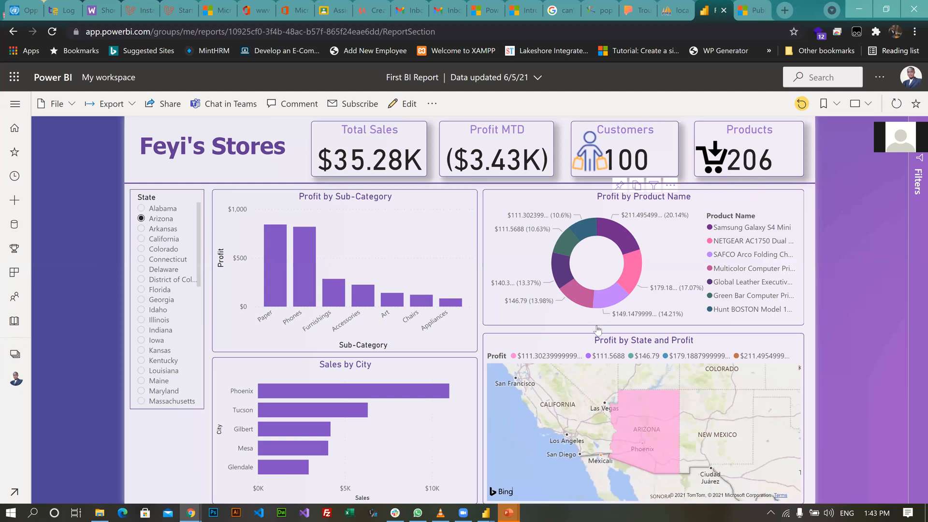
{"action": "left_click", "coordinate": [620, 185]}
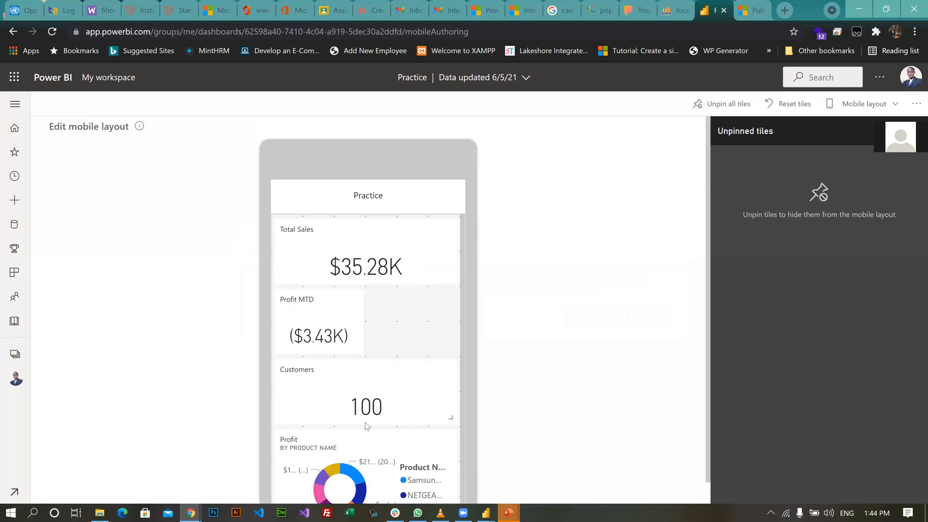
In the Practice dashboard's mobile layout, shrink the Customers tile and place it beside the Profit MTD tile
{"action": "mouse_move", "coordinate": [452, 418]}
{"action": "left_mouse_down"}
{"action": "mouse_move", "coordinate": [358, 417]}
{"action": "mouse_move", "coordinate": [407, 365]}
{"action": "mouse_move", "coordinate": [412, 344]}
{"action": "left_mouse_up"}
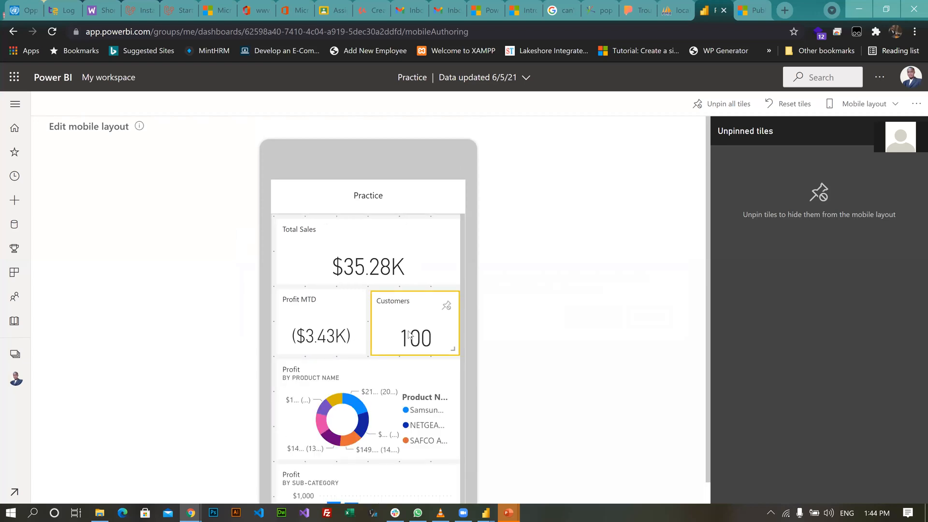
{"action": "scroll", "coordinate": [363, 376], "scroll_direction": "down", "scroll_amount": 5}
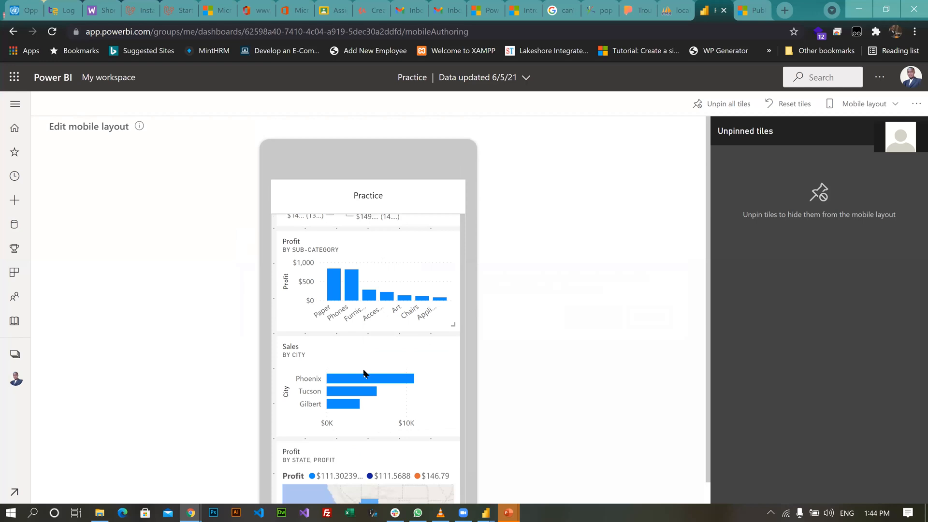
{"action": "scroll", "coordinate": [377, 354], "scroll_direction": "down", "scroll_amount": 1}
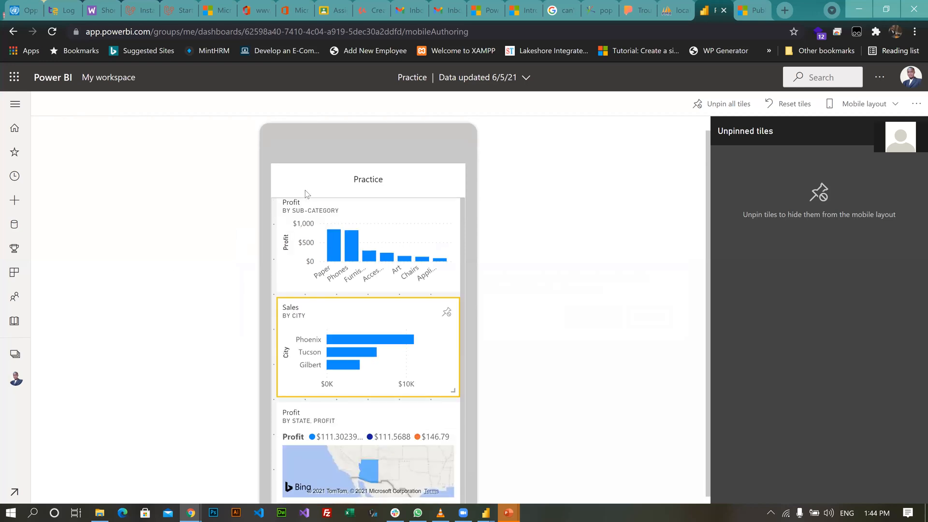
{"action": "scroll", "coordinate": [306, 192], "scroll_direction": "down", "scroll_amount": 1}
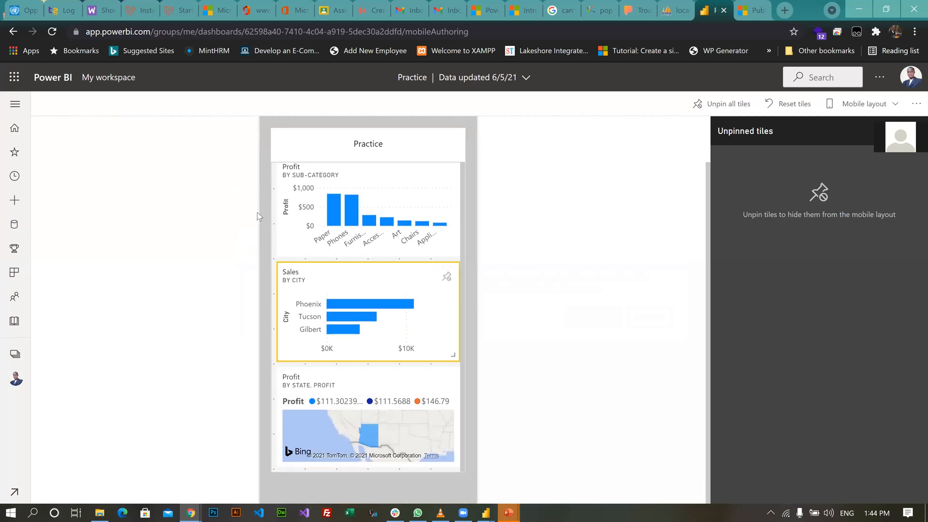
Switch to the Windows Start menu and resize its Office tile to Wide
{"action": "key", "text": "super"}
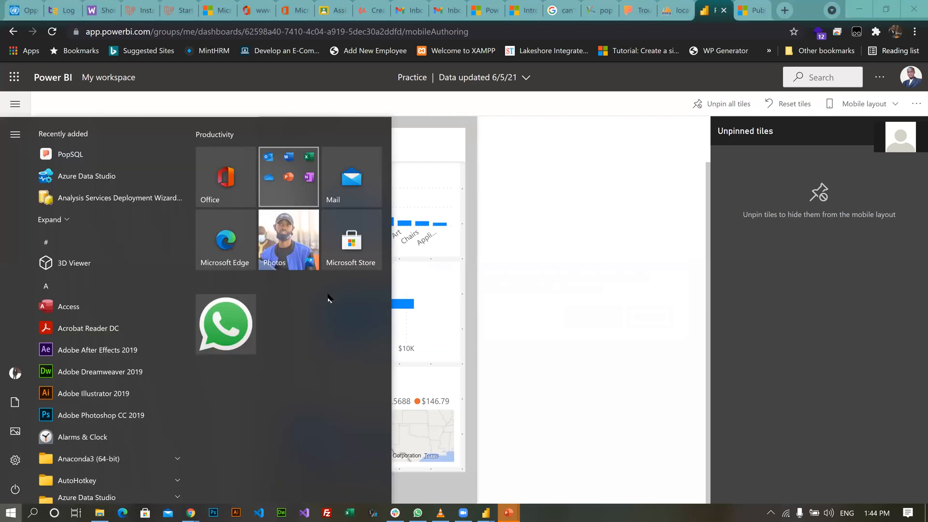
{"action": "left_click_drag", "start_coordinate": [227, 197], "coordinate": [242, 186]}
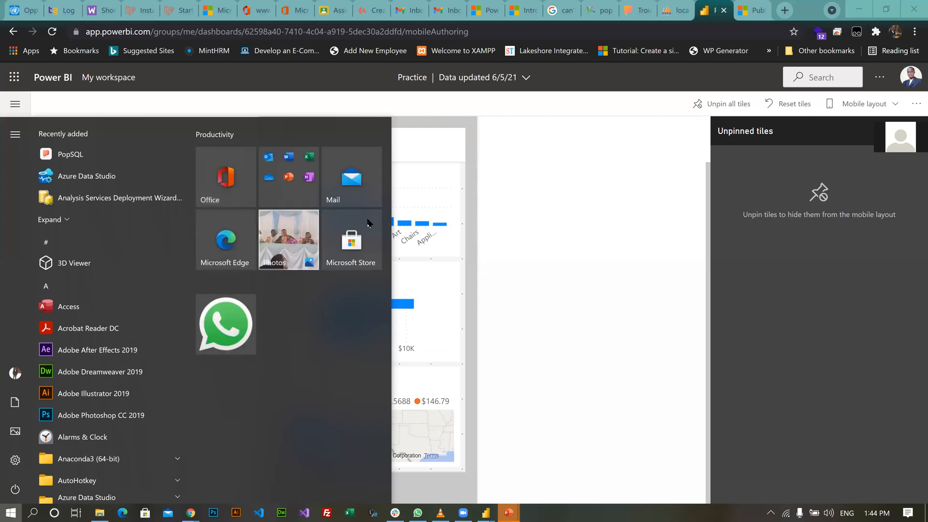
{"action": "right_click", "coordinate": [239, 190]}
{"action": "mouse_move", "coordinate": [338, 223]}
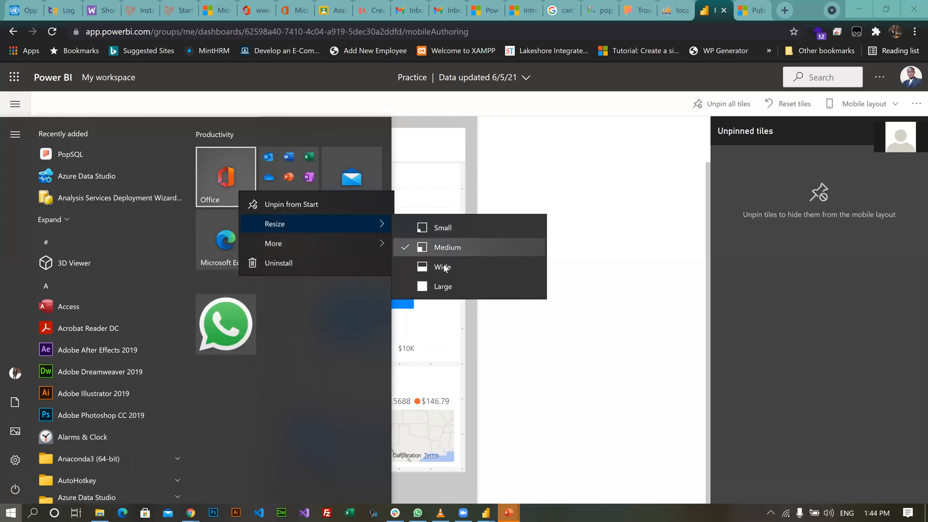
{"action": "left_click", "coordinate": [444, 272]}
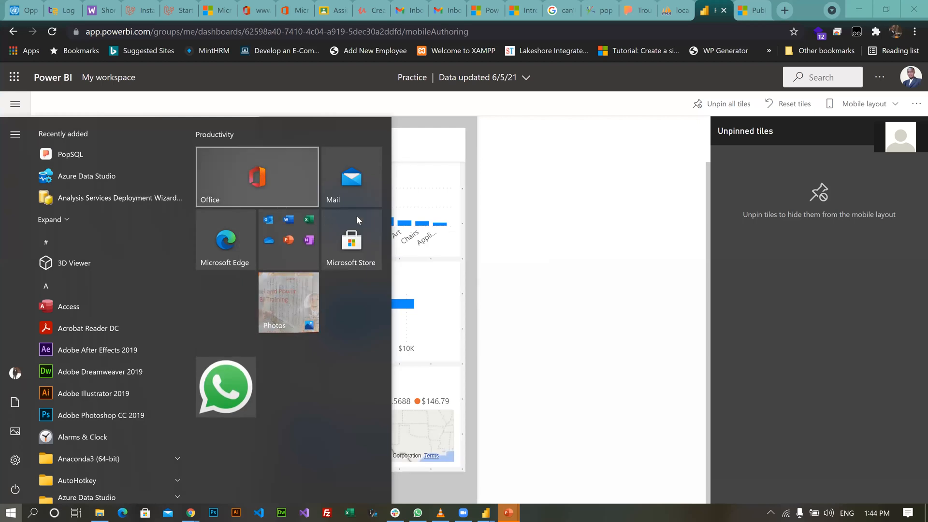
Unpin the Office tile from the Windows Start menu and rearrange the tiles below it before closing the menu
{"action": "right_click", "coordinate": [292, 182]}
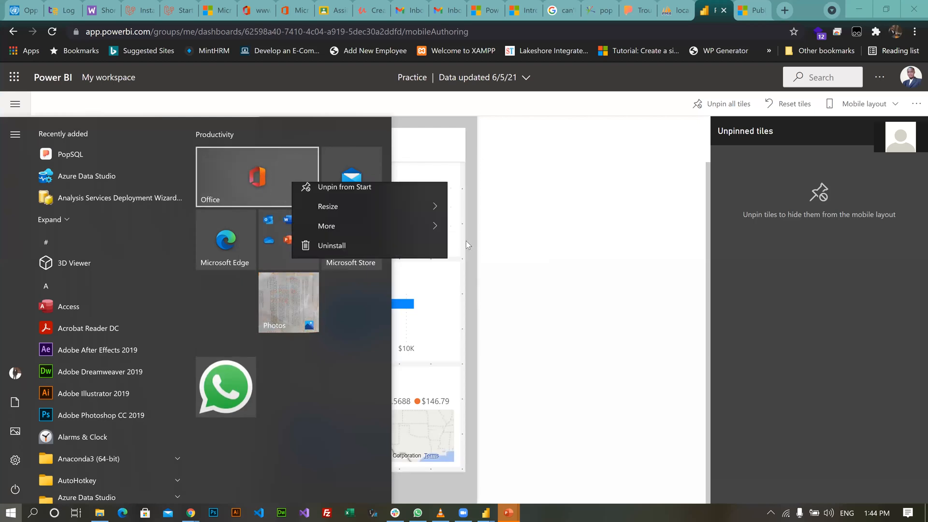
{"action": "left_click", "coordinate": [303, 187]}
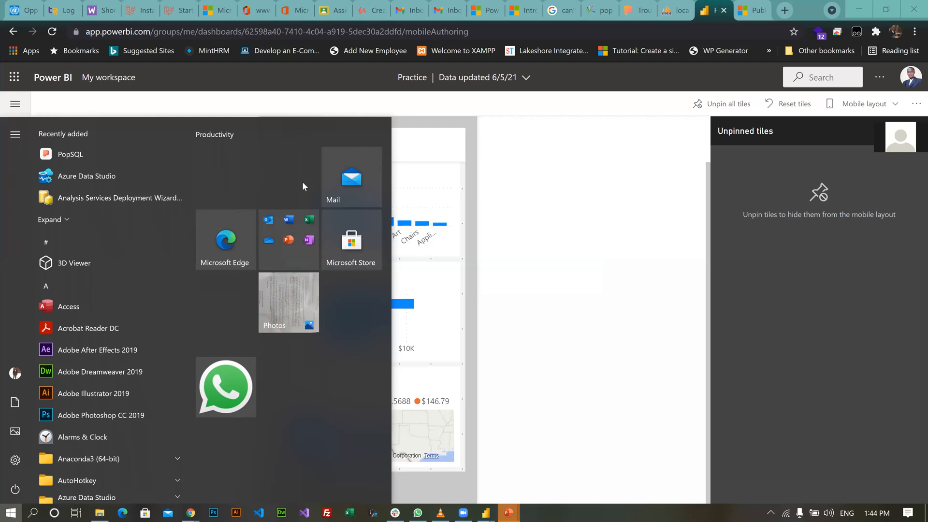
{"action": "mouse_move", "coordinate": [293, 266]}
{"action": "left_mouse_down"}
{"action": "mouse_move", "coordinate": [286, 294]}
{"action": "mouse_move", "coordinate": [294, 248]}
{"action": "left_mouse_up"}
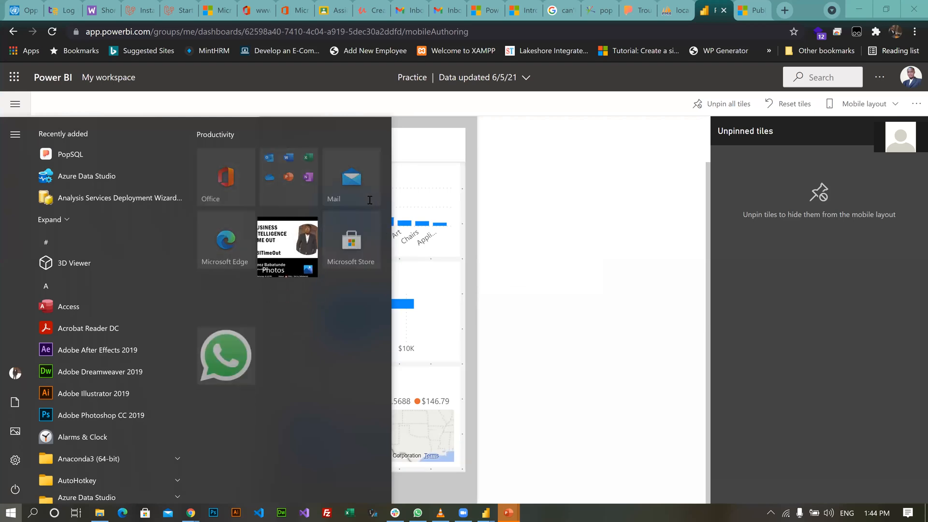
{"action": "key", "text": "super"}
Look over the tiles in the Practice dashboard's mobile layout and collapse the Unpinned tiles pane
{"action": "scroll", "coordinate": [401, 220], "scroll_direction": "up", "scroll_amount": 1}
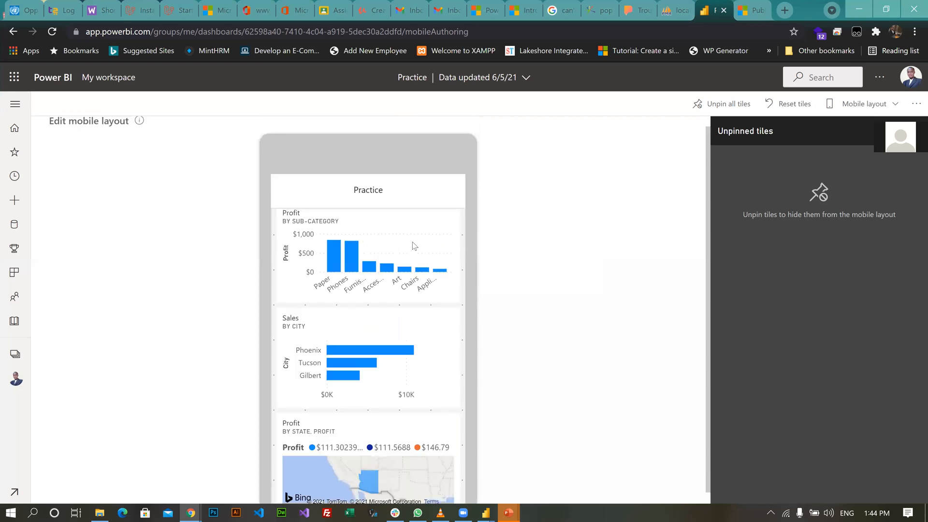
{"action": "scroll", "coordinate": [414, 256], "scroll_direction": "up", "scroll_amount": 4}
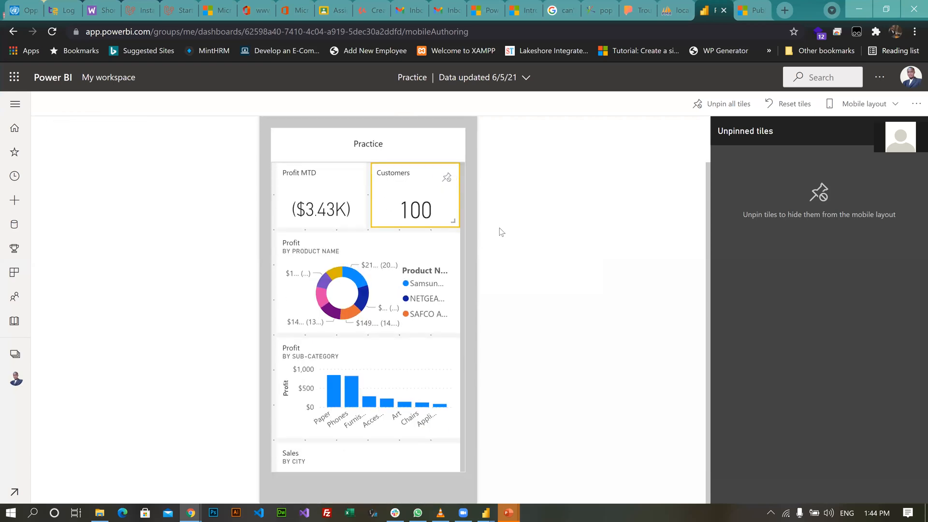
{"action": "scroll", "coordinate": [517, 200], "scroll_direction": "down", "scroll_amount": 1}
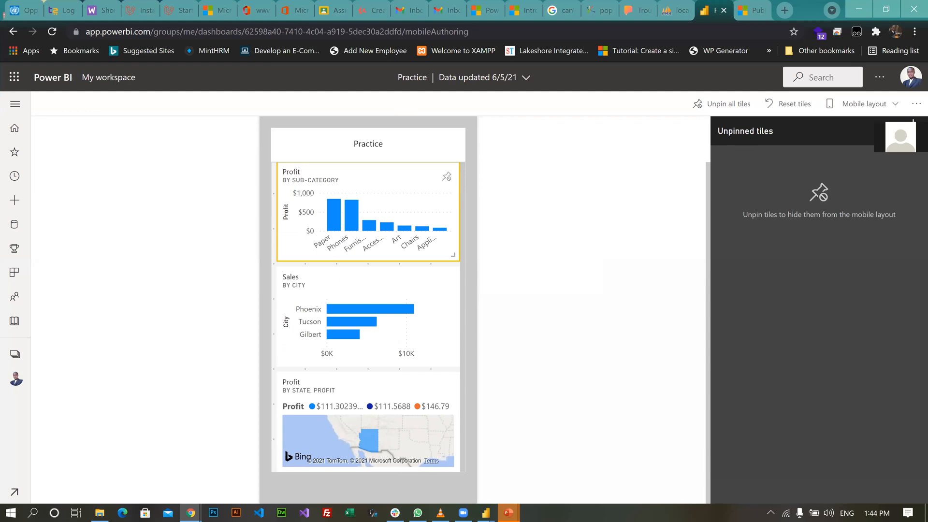
{"action": "left_click", "coordinate": [882, 195]}
{"action": "left_click", "coordinate": [847, 180]}
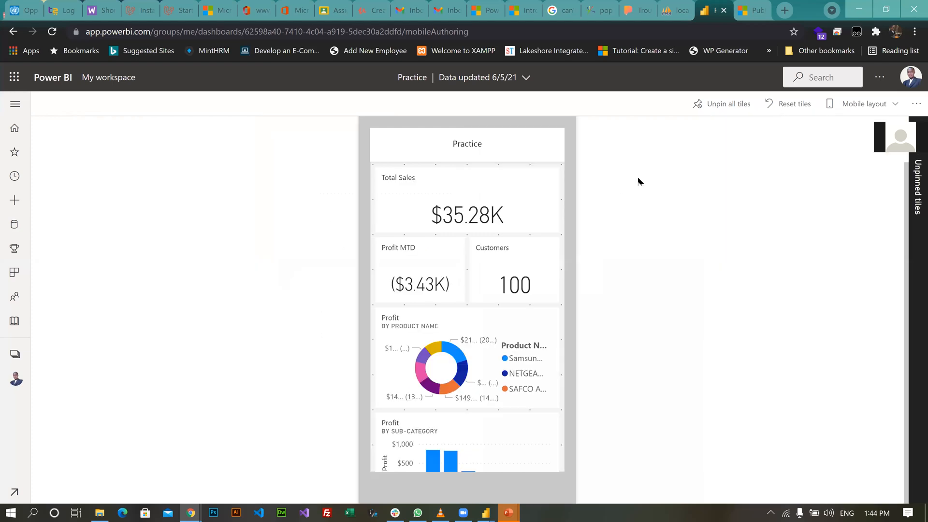
Switch the Practice dashboard to web layout and move the Customers tile beside the Profit MTD tile
{"action": "left_click", "coordinate": [891, 105]}
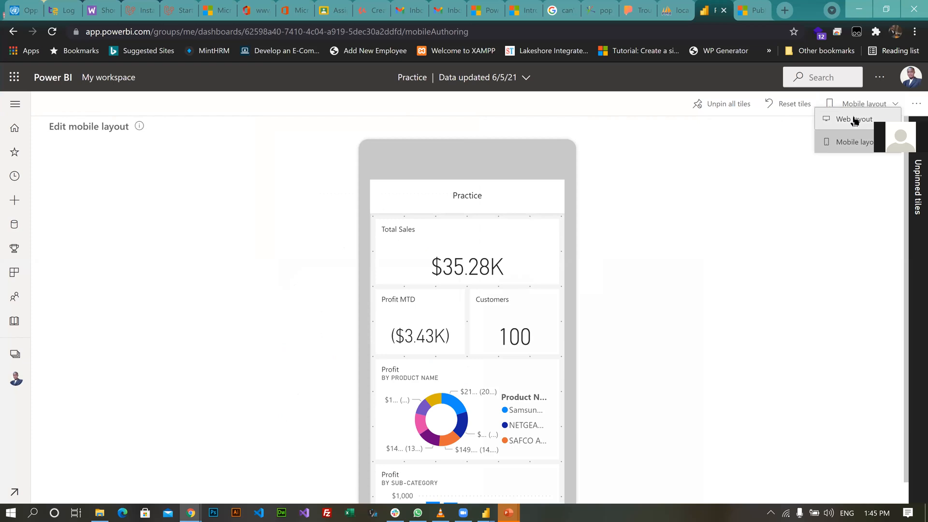
{"action": "left_click", "coordinate": [854, 119]}
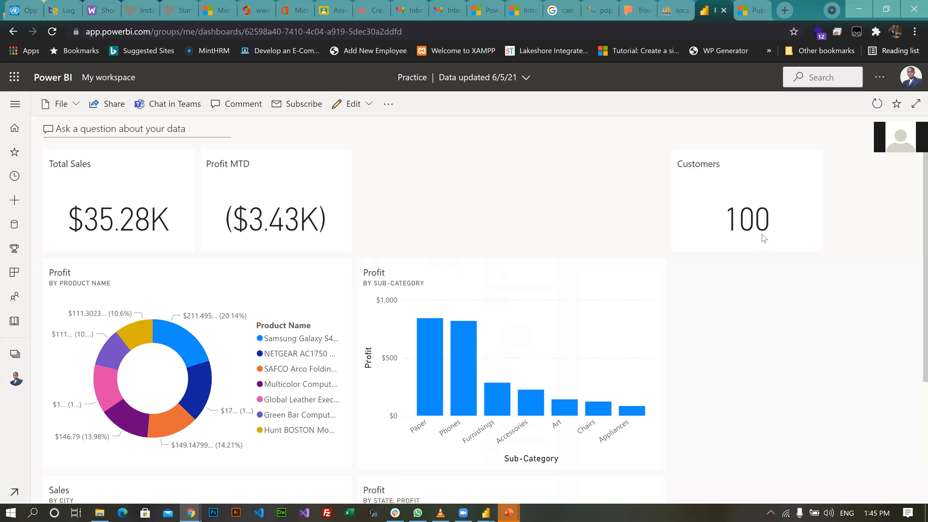
{"action": "left_click_drag", "start_coordinate": [752, 242], "coordinate": [435, 253]}
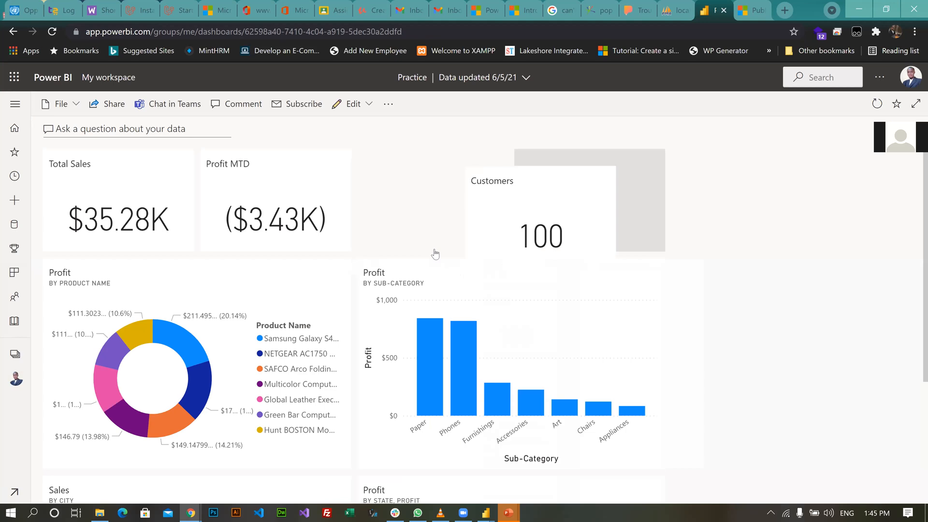
{"action": "left_click_drag", "start_coordinate": [435, 254], "coordinate": [435, 253]}
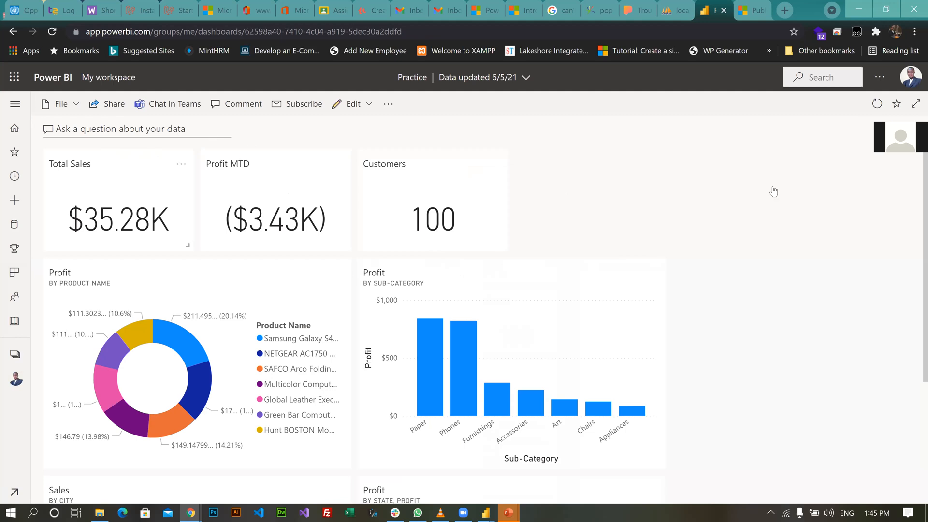
Open Q&A from the Practice dashboard and query Total sale, changing the question to Total profit
{"action": "left_click", "coordinate": [250, 203]}
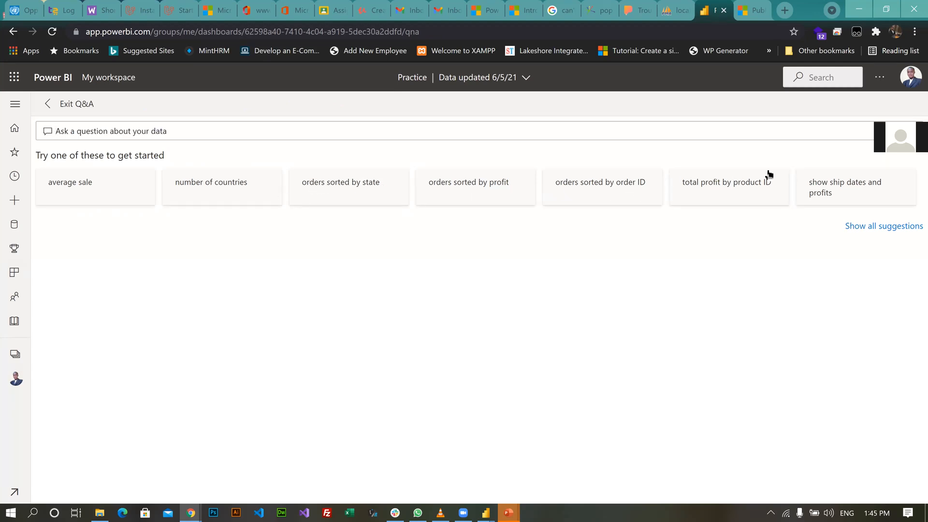
{"action": "left_click", "coordinate": [180, 130]}
{"action": "type", "text": "Total sa"}
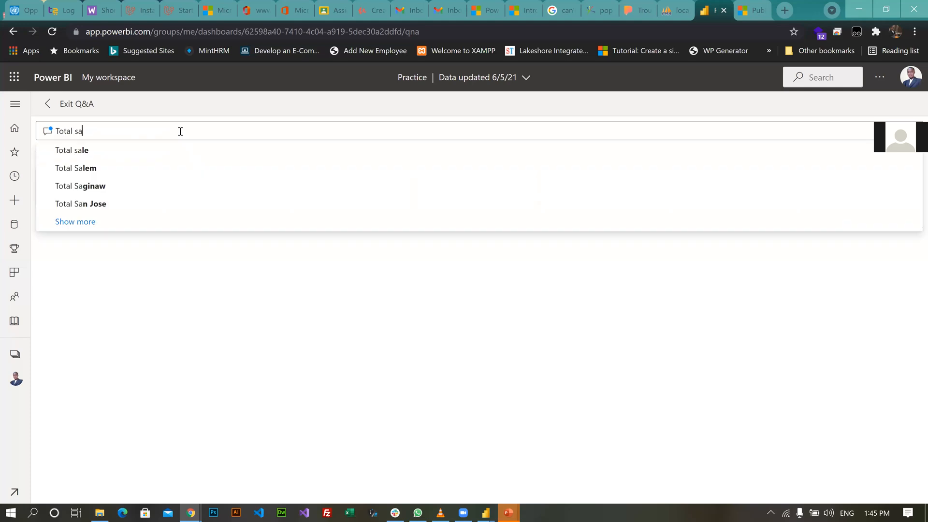
{"action": "type", "text": "le"}
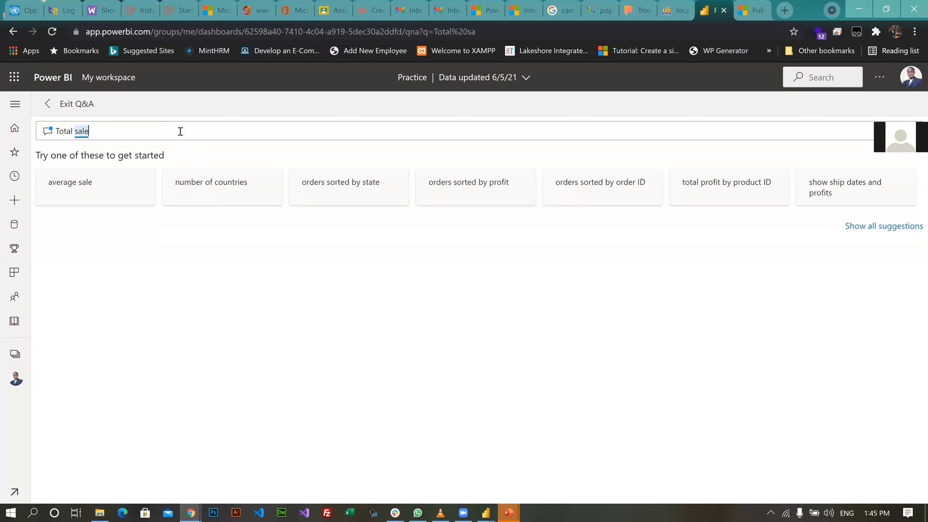
{"action": "key", "text": "Return"}
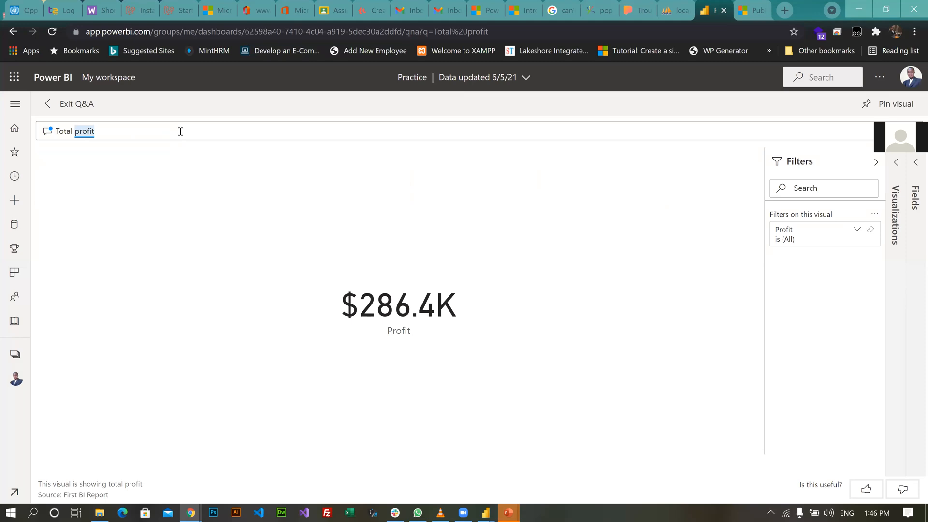
Extend the Q&A question to Total profit by state, examine the resulting chart and exit Q&A
{"action": "type", "text": "by state"}
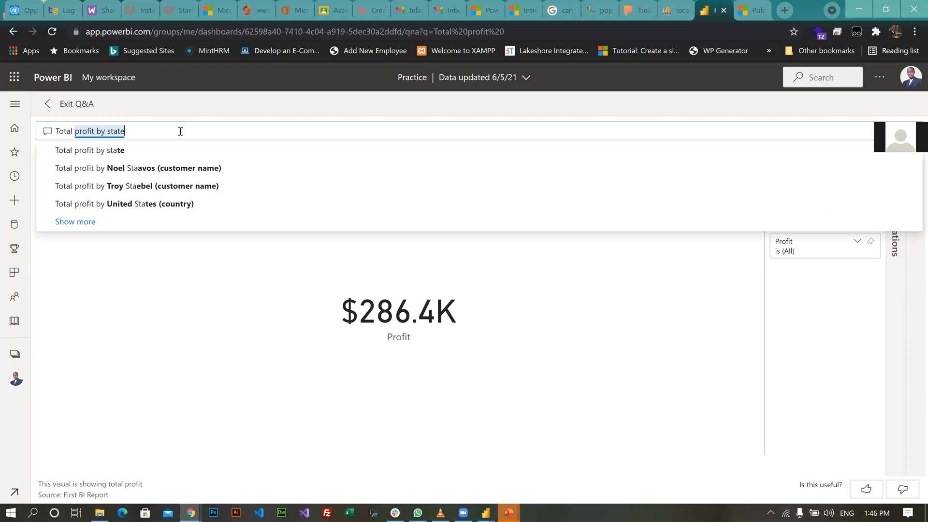
{"action": "key", "text": "Return"}
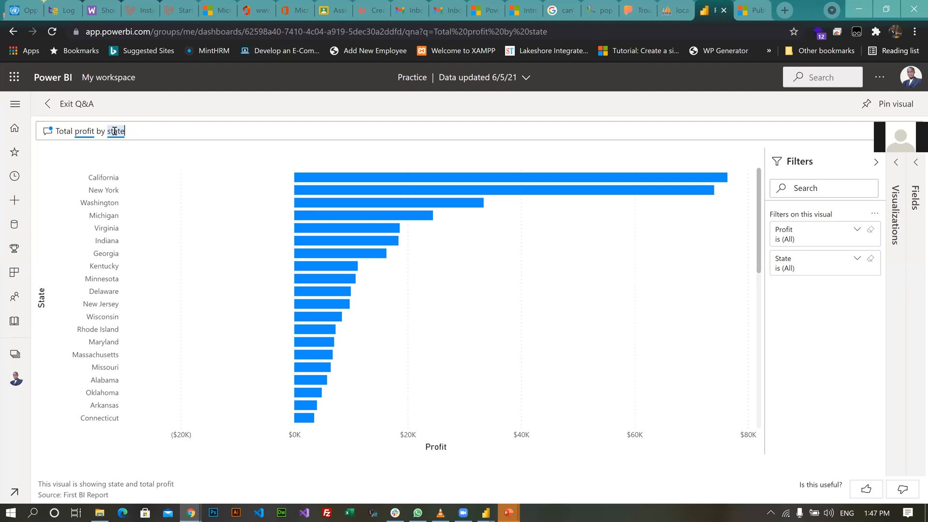
{"action": "left_click_drag", "start_coordinate": [127, 131], "coordinate": [75, 131]}
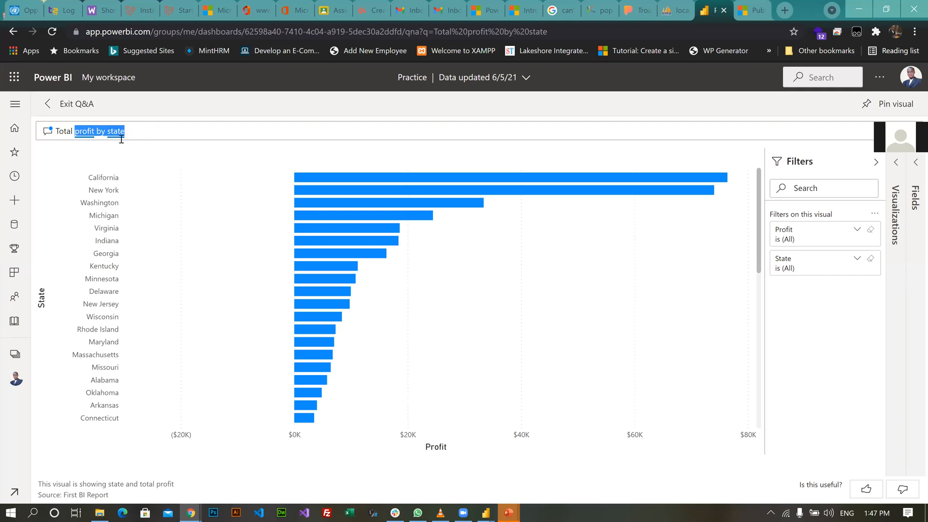
{"action": "left_click", "coordinate": [136, 135]}
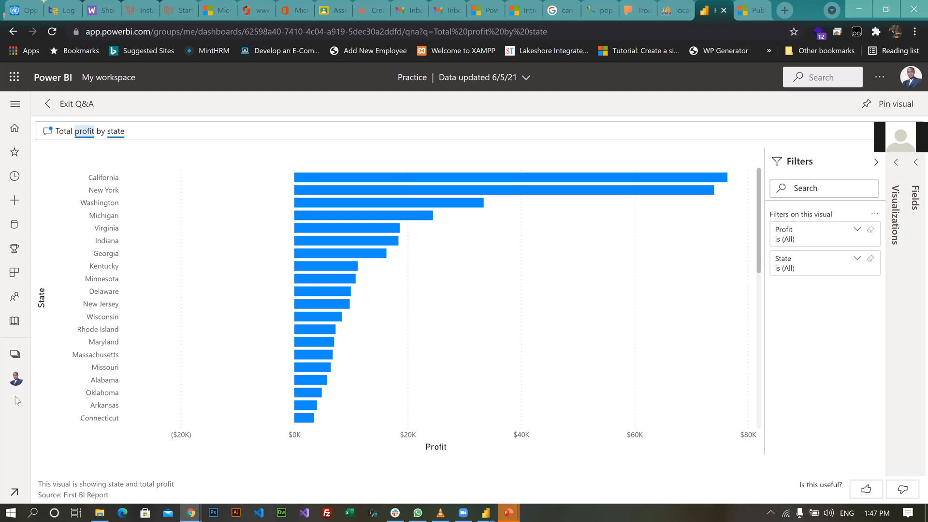
{"action": "left_click", "coordinate": [51, 109]}
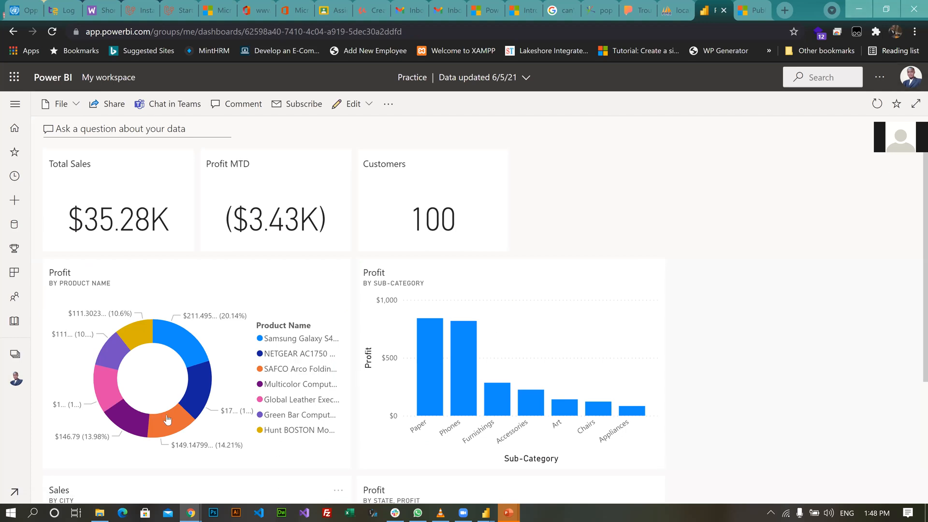
Browse the content list in My workspace and examine the settings of the Practice dashboard
{"action": "left_click", "coordinate": [15, 379]}
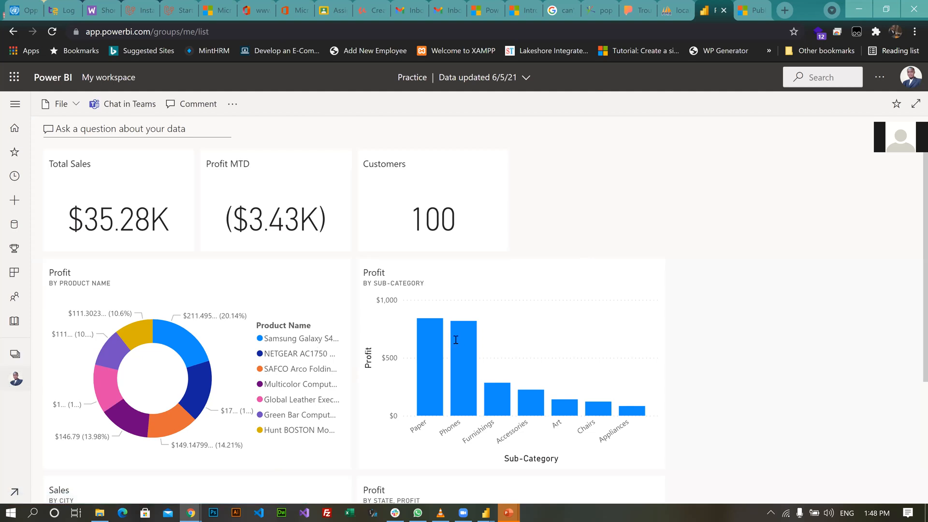
{"action": "scroll", "coordinate": [260, 337], "scroll_direction": "down", "scroll_amount": 3}
{"action": "scroll", "coordinate": [269, 352], "scroll_direction": "up", "scroll_amount": 2}
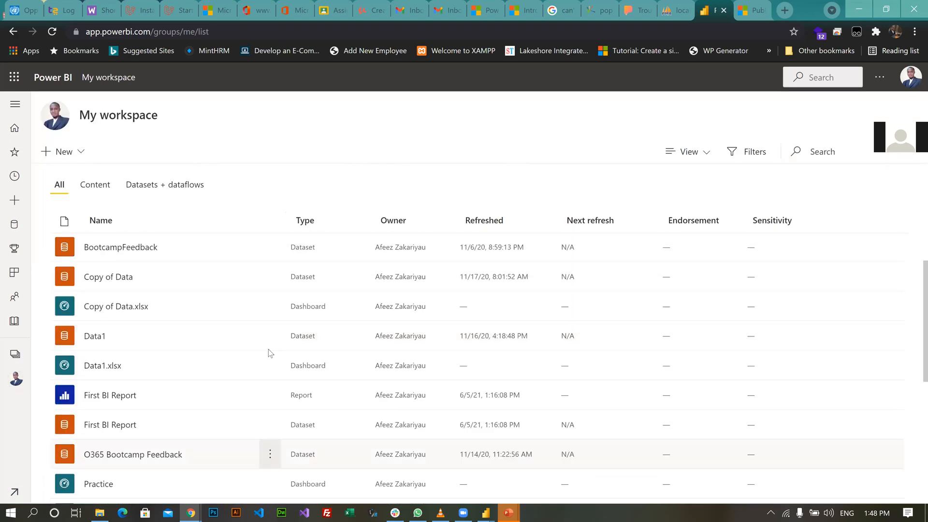
{"action": "scroll", "coordinate": [338, 358], "scroll_direction": "down", "scroll_amount": 2}
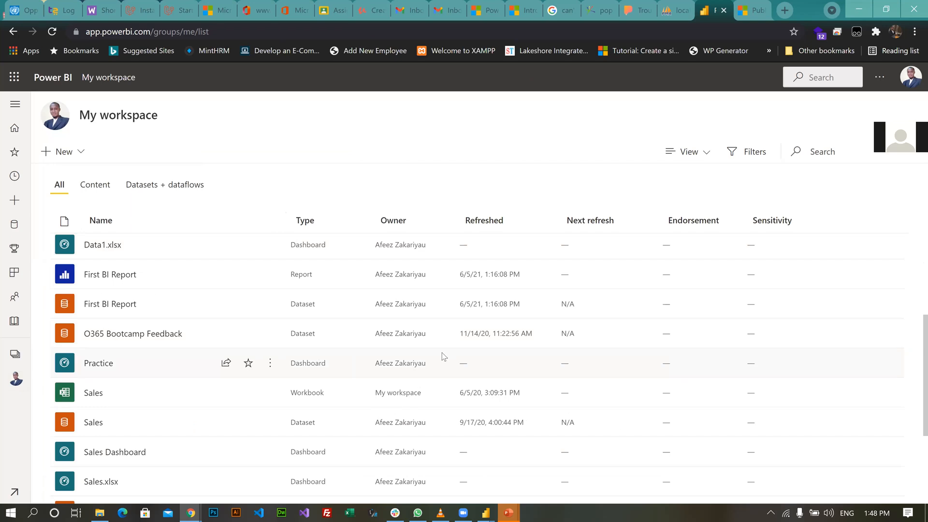
{"action": "scroll", "coordinate": [299, 348], "scroll_direction": "down", "scroll_amount": 2}
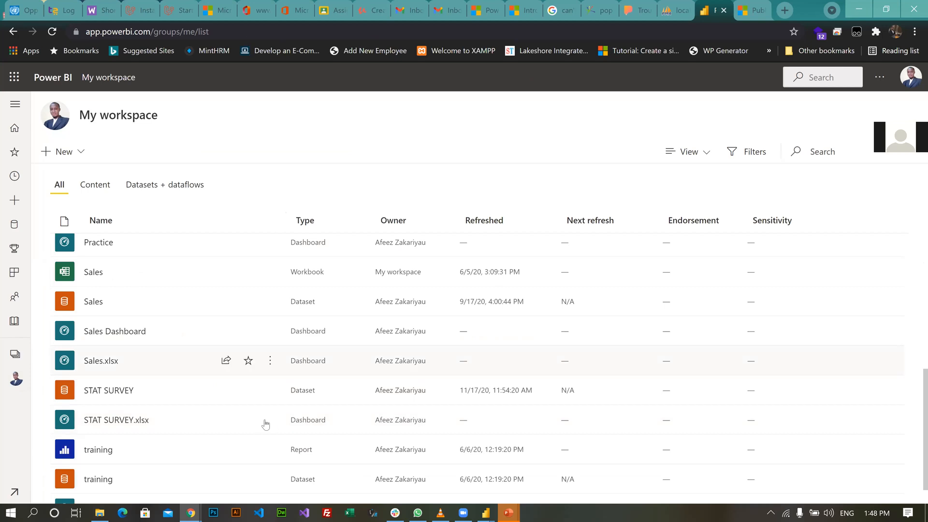
{"action": "scroll", "coordinate": [266, 419], "scroll_direction": "down", "scroll_amount": 1}
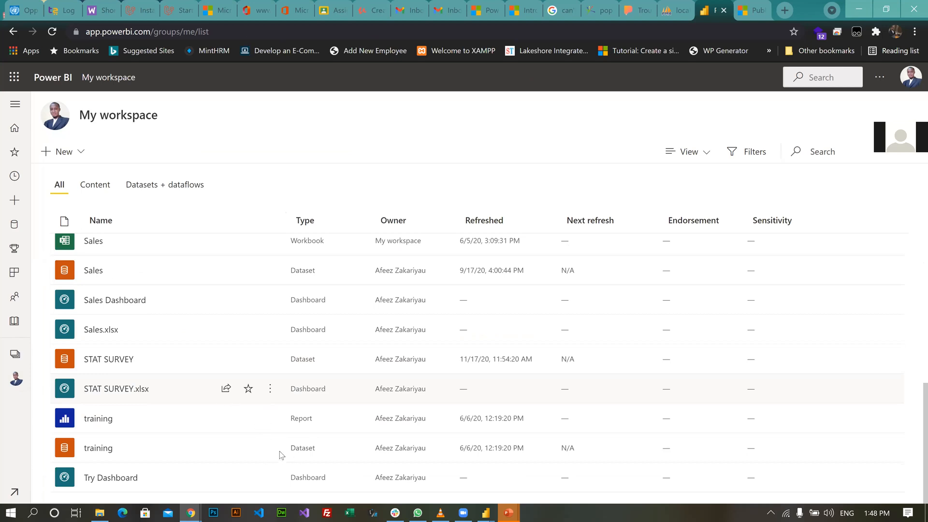
{"action": "scroll", "coordinate": [292, 389], "scroll_direction": "up", "scroll_amount": 5}
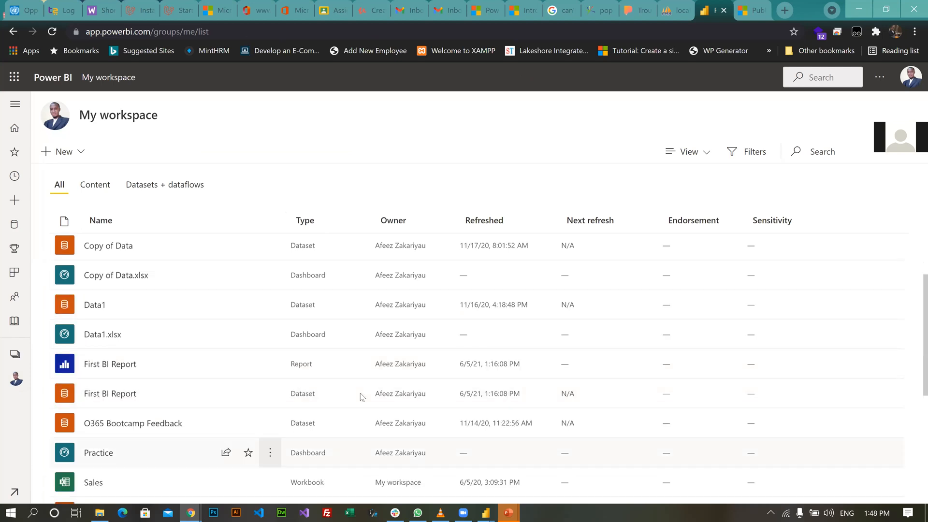
{"action": "left_click", "coordinate": [270, 453]}
{"action": "left_click", "coordinate": [612, 354]}
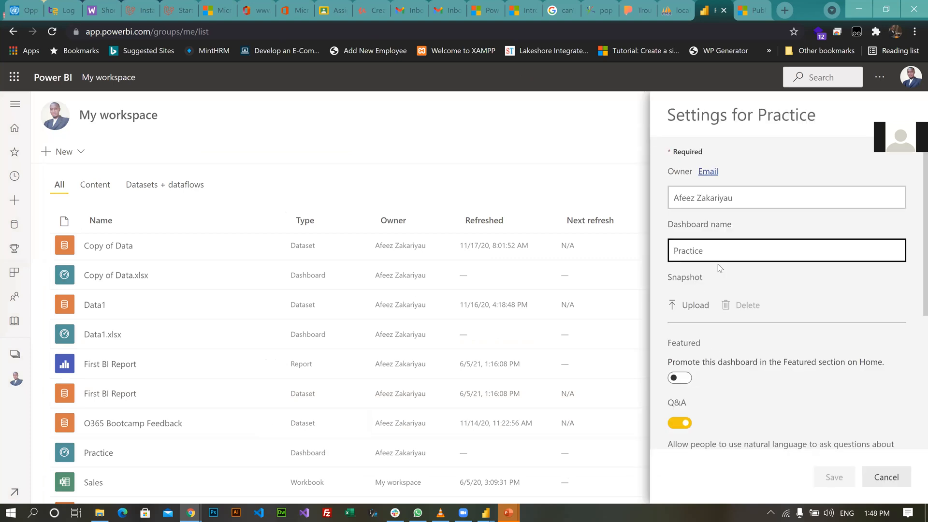
{"action": "scroll", "coordinate": [719, 268], "scroll_direction": "down", "scroll_amount": 5}
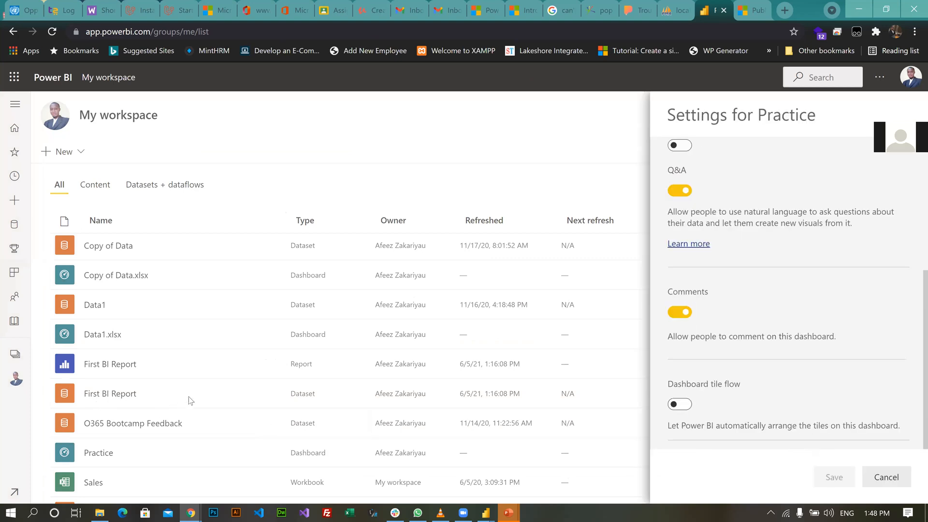
Open the settings of the First BI Report report and examine its endorsement, visual, export, filtering and comment options
{"action": "left_click", "coordinate": [270, 366]}
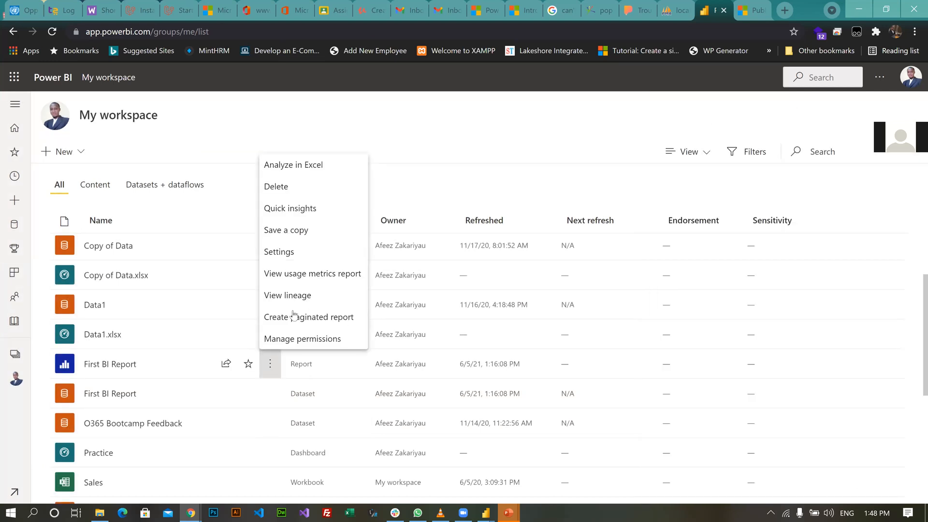
{"action": "left_click", "coordinate": [298, 254]}
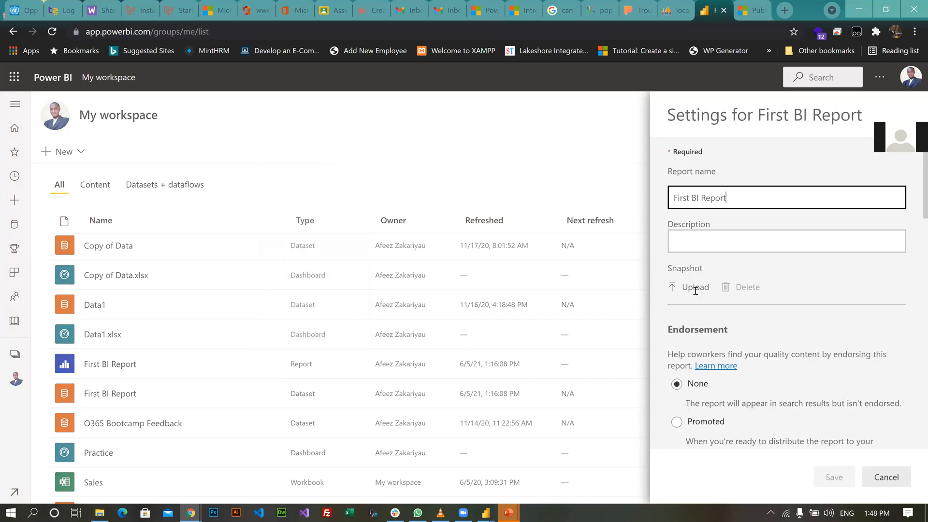
{"action": "scroll", "coordinate": [695, 295], "scroll_direction": "down", "scroll_amount": 1}
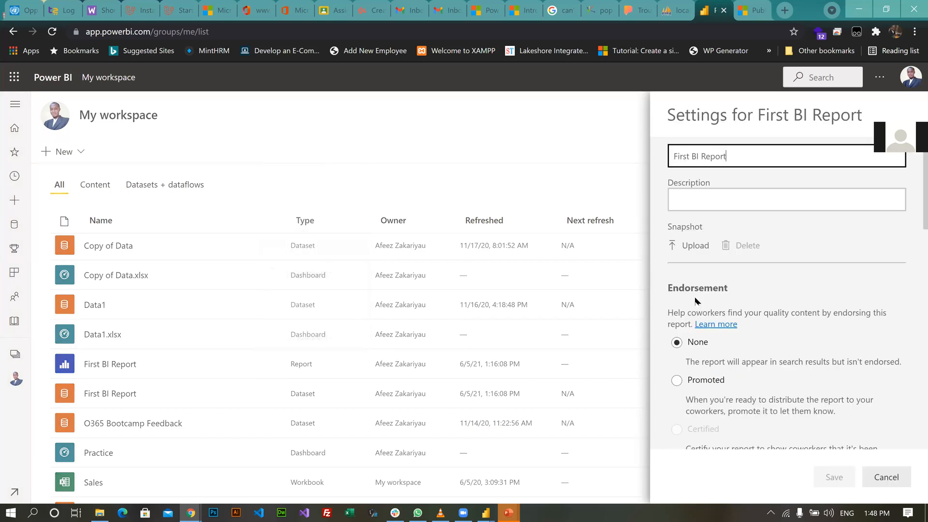
{"action": "scroll", "coordinate": [695, 297], "scroll_direction": "down", "scroll_amount": 3}
{"action": "scroll", "coordinate": [698, 317], "scroll_direction": "down", "scroll_amount": 6}
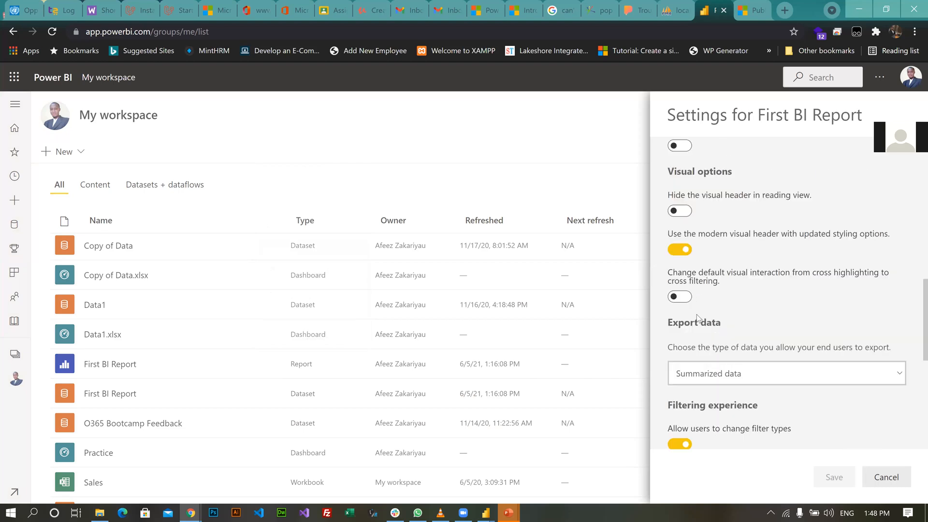
{"action": "scroll", "coordinate": [697, 317], "scroll_direction": "down", "scroll_amount": 3}
{"action": "scroll", "coordinate": [698, 350], "scroll_direction": "down", "scroll_amount": 1}
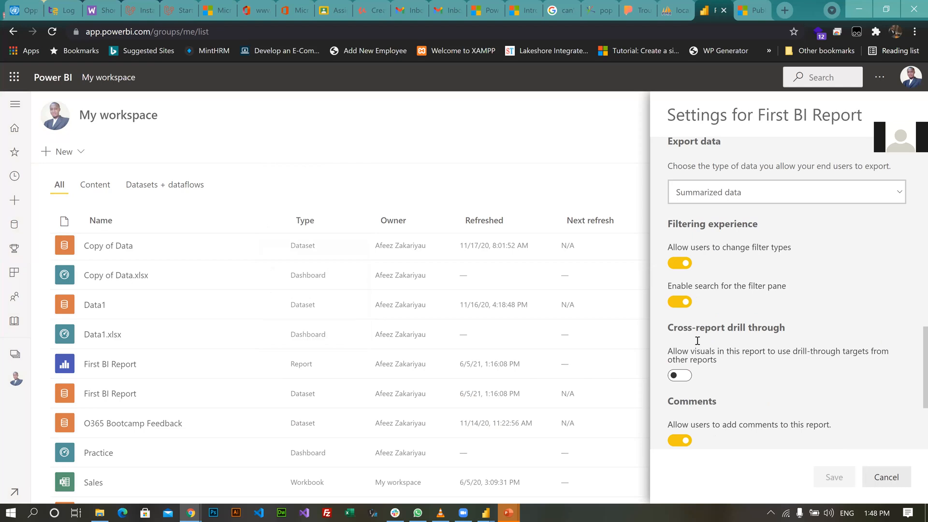
{"action": "scroll", "coordinate": [708, 235], "scroll_direction": "down", "scroll_amount": 3}
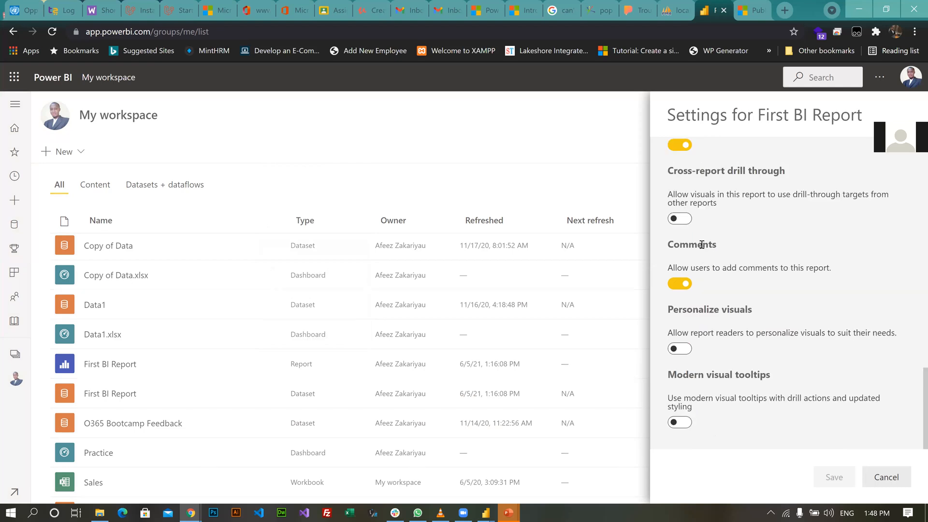
{"action": "scroll", "coordinate": [681, 333], "scroll_direction": "up", "scroll_amount": 10}
{"action": "scroll", "coordinate": [696, 317], "scroll_direction": "up", "scroll_amount": 2}
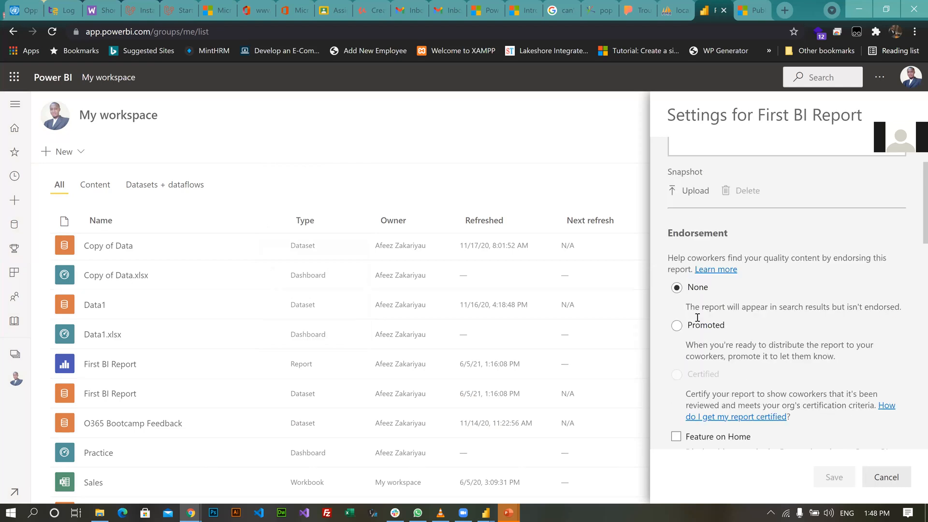
Review the name, description, snapshot and endorsement settings of the First BI Report report again
{"action": "scroll", "coordinate": [679, 301], "scroll_direction": "up", "scroll_amount": 2}
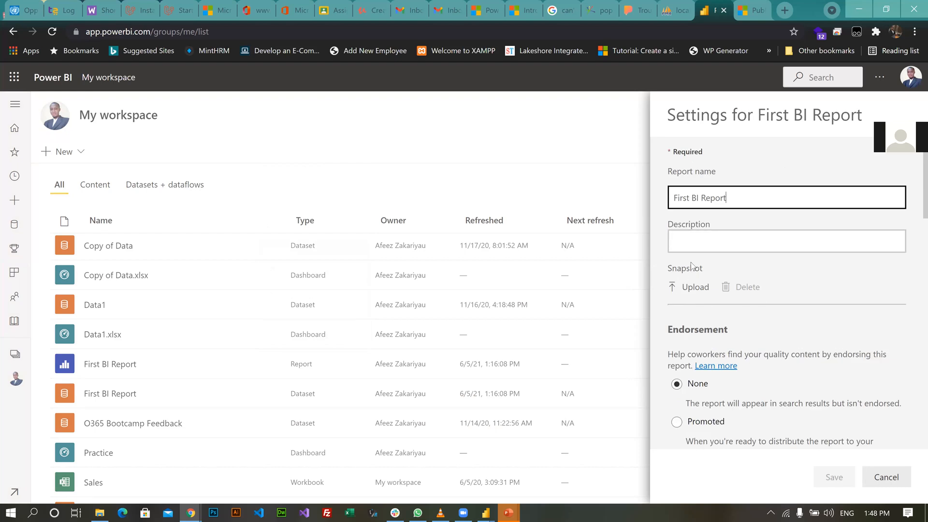
{"action": "scroll", "coordinate": [725, 271], "scroll_direction": "down", "scroll_amount": 1}
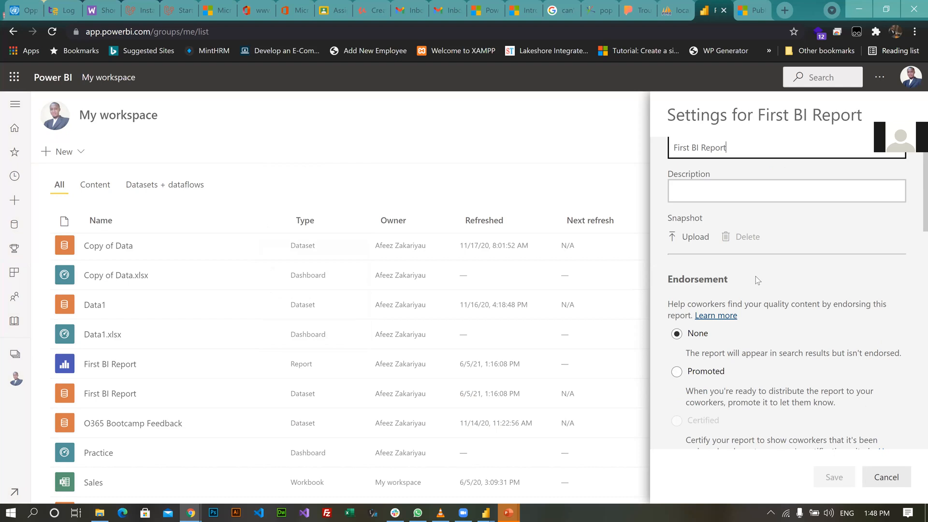
{"action": "scroll", "coordinate": [757, 281], "scroll_direction": "down", "scroll_amount": 1}
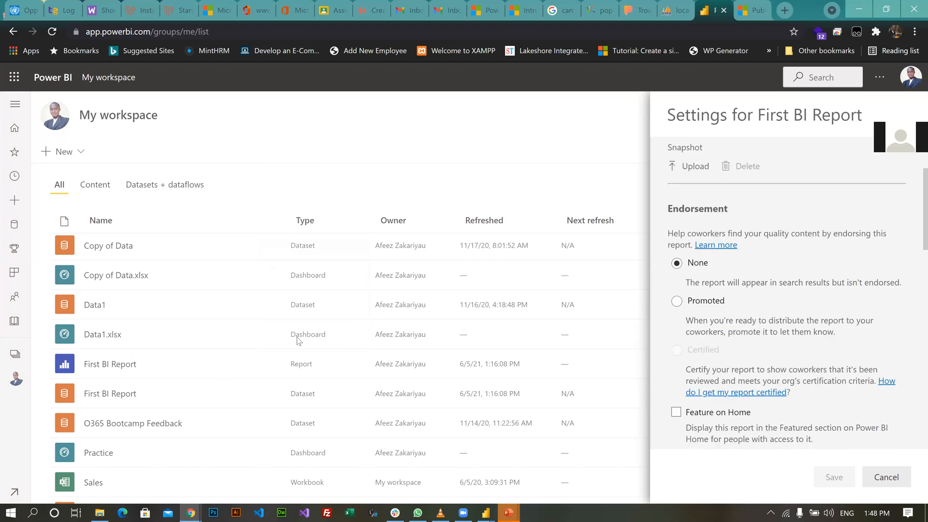
{"action": "scroll", "coordinate": [704, 319], "scroll_direction": "down", "scroll_amount": 4}
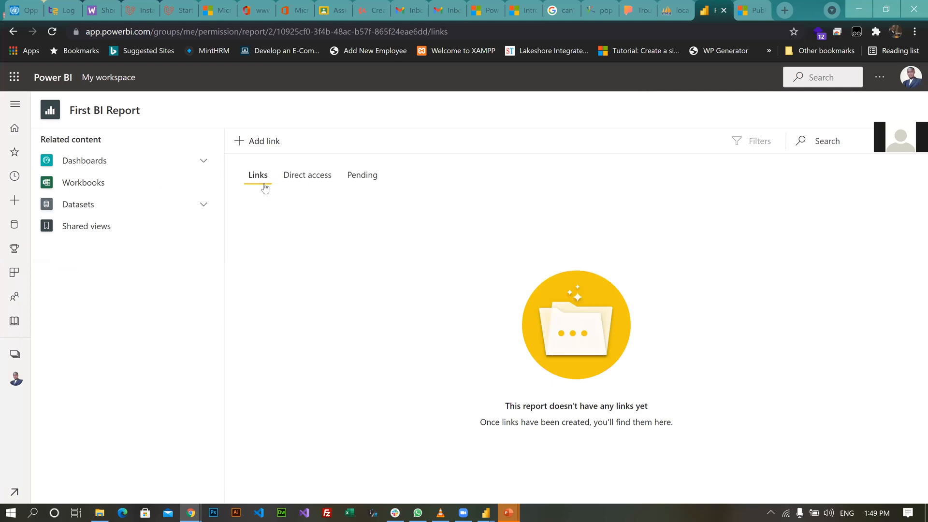
Examine the link and direct access permissions of the First BI Report report and its dataset, and return to My workspace
{"action": "left_click", "coordinate": [309, 180]}
{"action": "left_click", "coordinate": [258, 177]}
{"action": "left_click", "coordinate": [93, 207]}
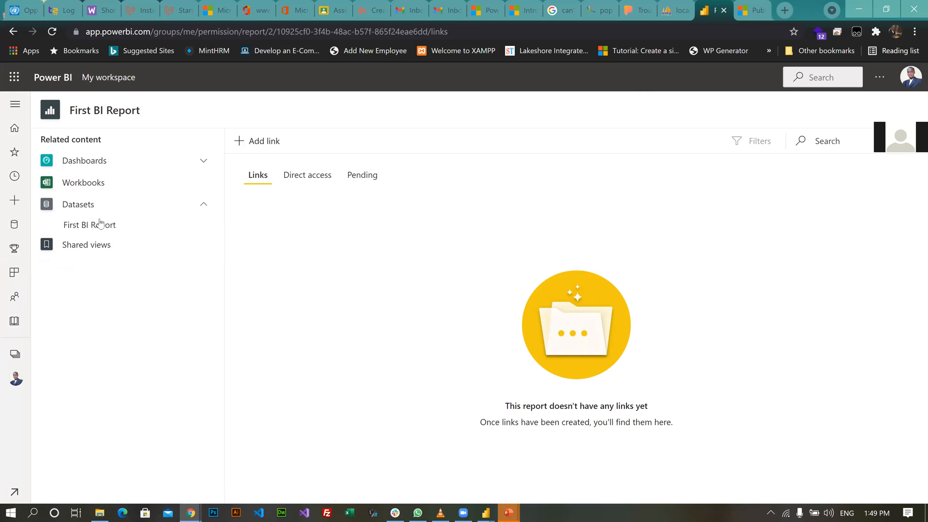
{"action": "left_click", "coordinate": [106, 229]}
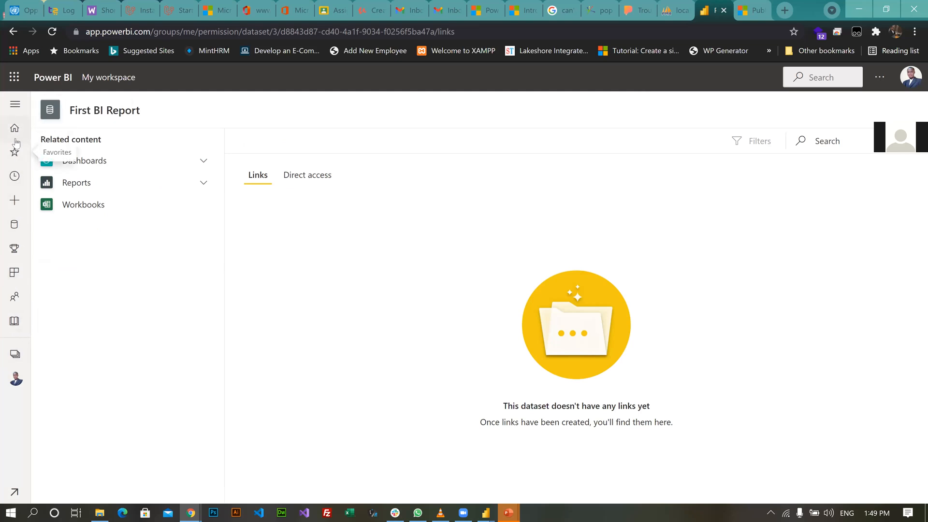
{"action": "left_click", "coordinate": [20, 384]}
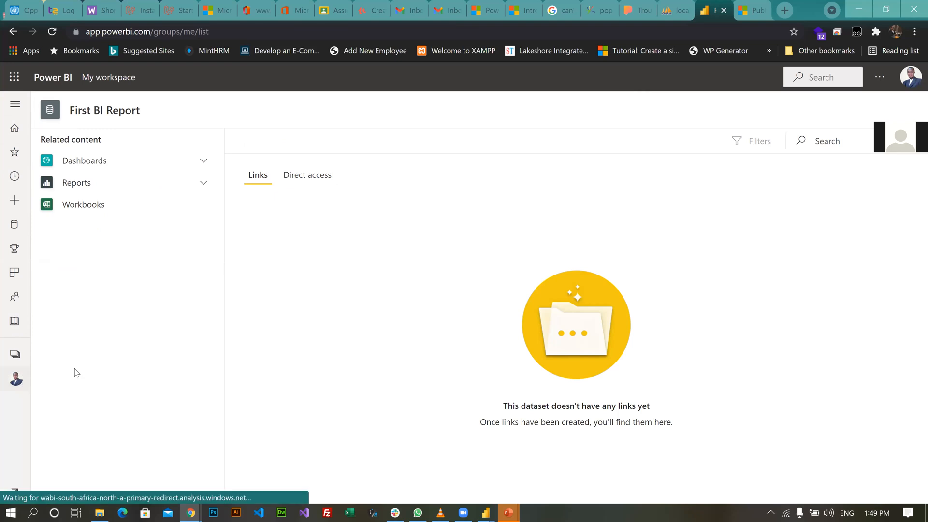
Open the First BI Report report from My workspace and examine its export and share options
{"action": "scroll", "coordinate": [104, 363], "scroll_direction": "down", "scroll_amount": 4}
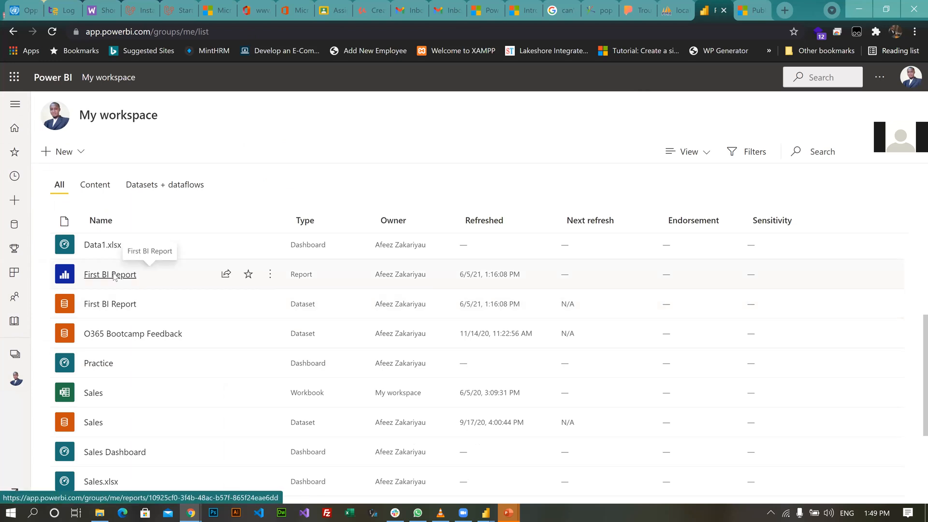
{"action": "left_click", "coordinate": [113, 275]}
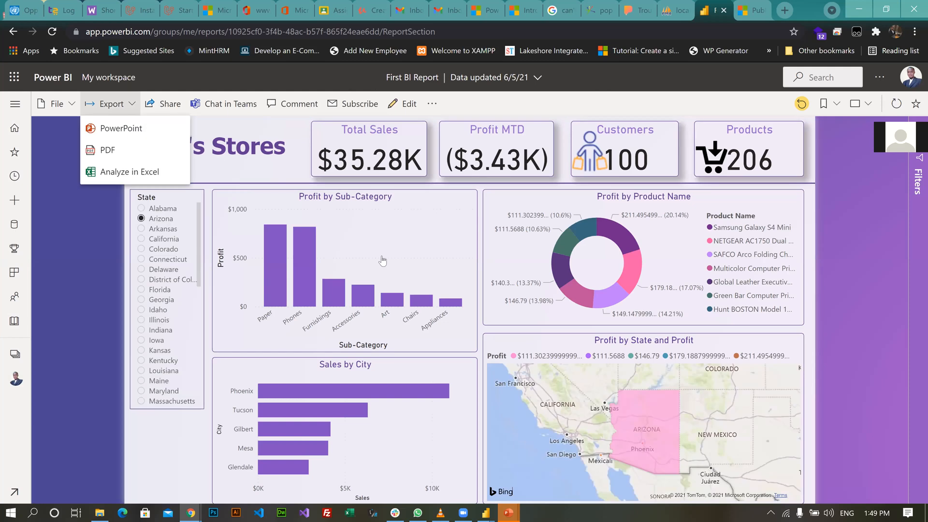
{"action": "left_click", "coordinate": [409, 306]}
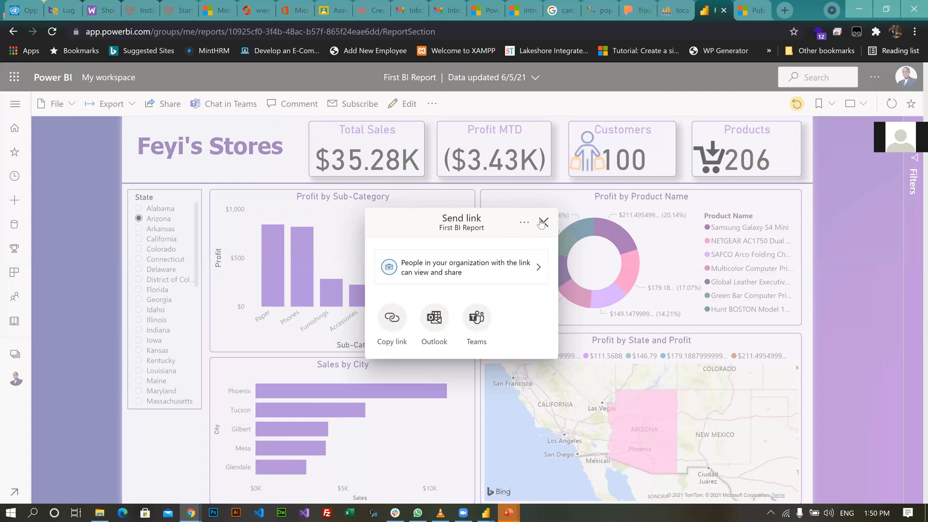
{"action": "left_click", "coordinate": [17, 122]}
{"action": "left_click", "coordinate": [108, 197]}
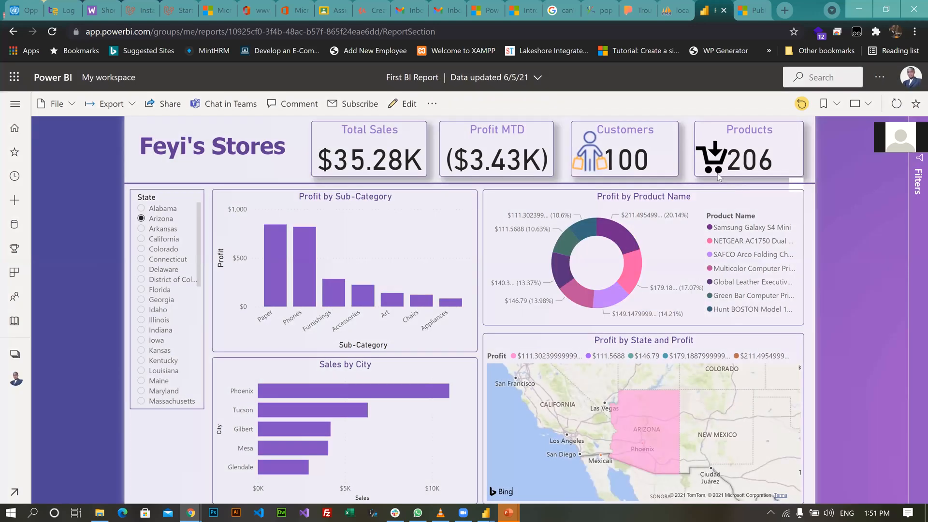
Open the Admin portal and view its Premium Per User and Embed Codes pages
{"action": "left_click", "coordinate": [880, 77]}
{"action": "mouse_move", "coordinate": [820, 121]}
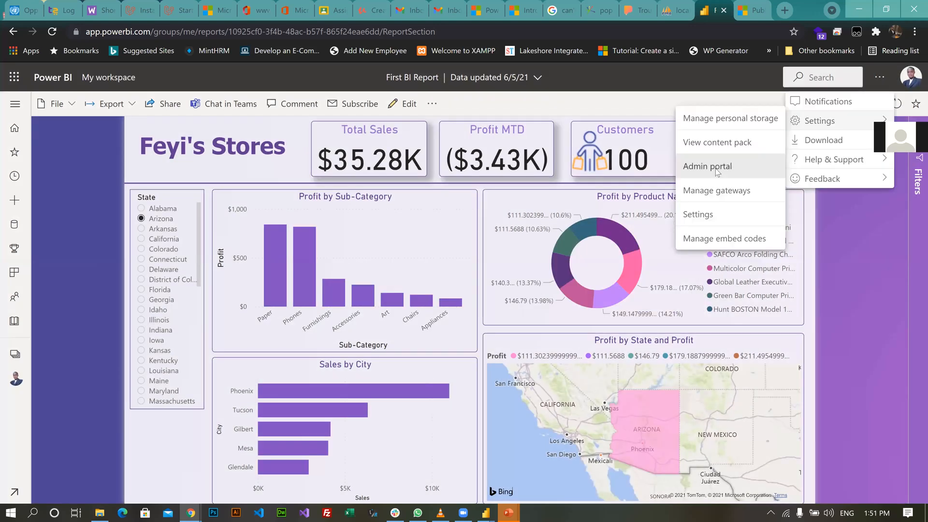
{"action": "right_click", "coordinate": [699, 167]}
{"action": "left_click", "coordinate": [694, 161]}
{"action": "right_click", "coordinate": [694, 162]}
{"action": "left_click", "coordinate": [647, 157]}
{"action": "left_click", "coordinate": [668, 310]}
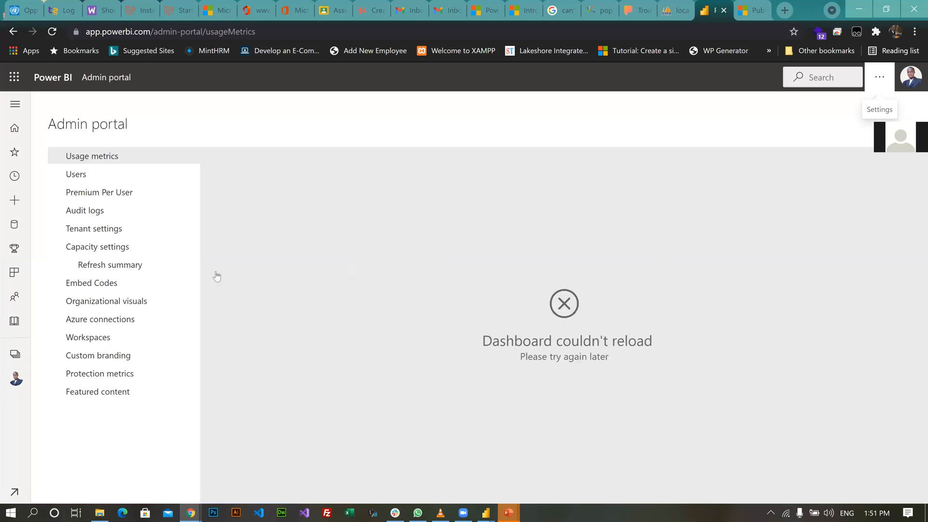
{"action": "left_click", "coordinate": [101, 193]}
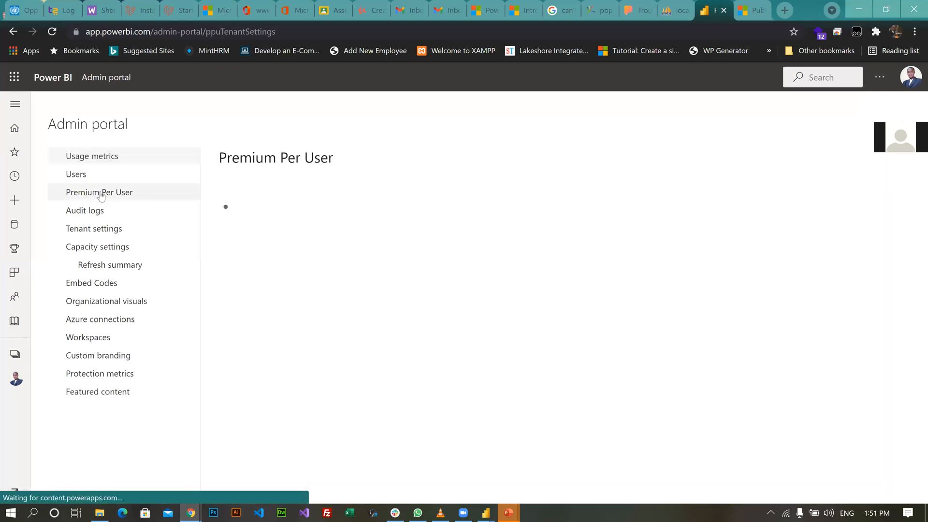
{"action": "left_click", "coordinate": [99, 287]}
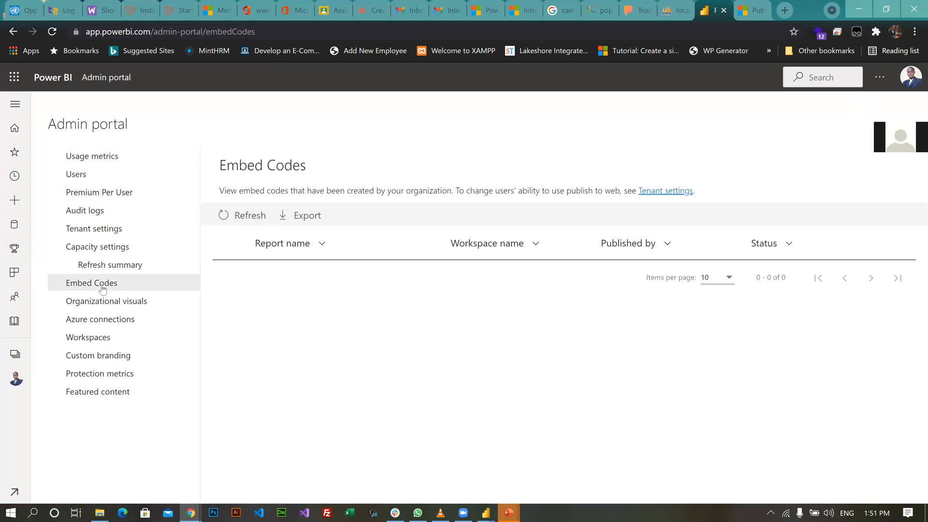
Open Tenant settings in a new browser tab and browse the help, support and workspace settings
{"action": "right_click", "coordinate": [661, 191]}
{"action": "left_click", "coordinate": [677, 200]}
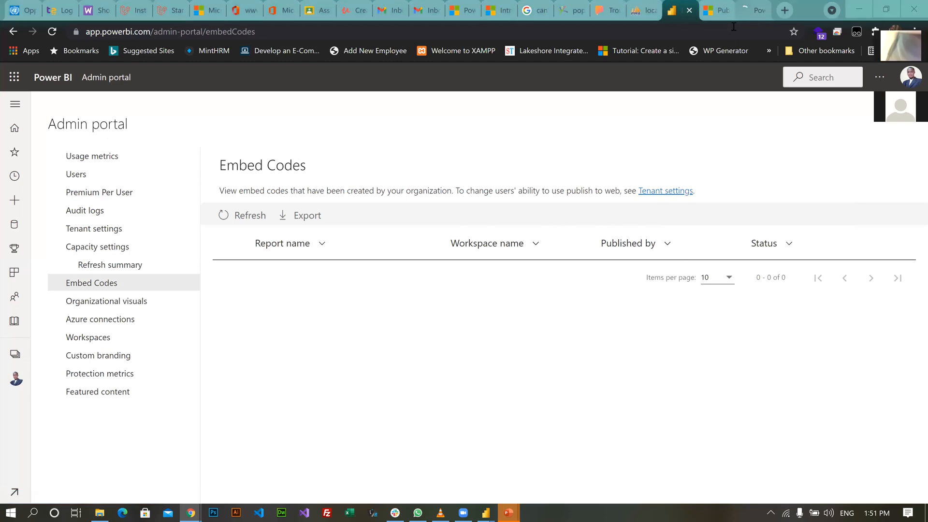
{"action": "left_click", "coordinate": [748, 12]}
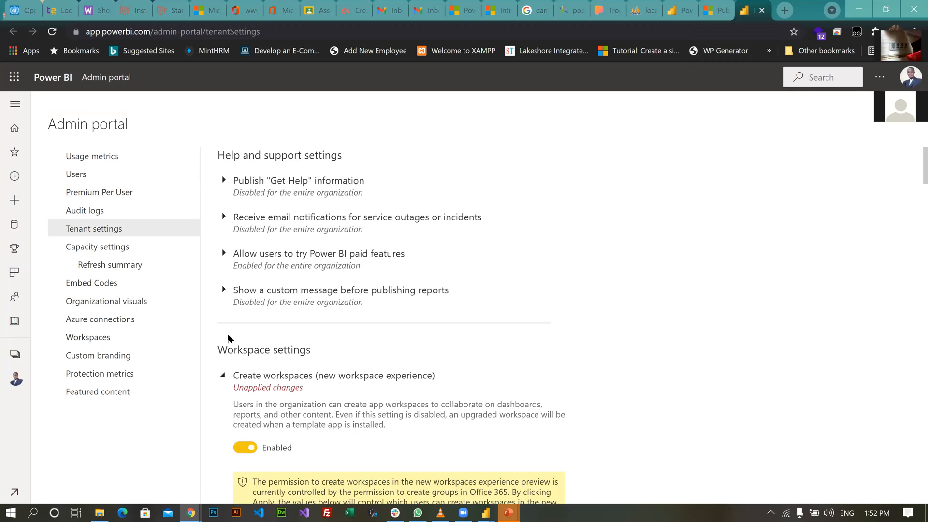
{"action": "scroll", "coordinate": [271, 401], "scroll_direction": "down", "scroll_amount": 4}
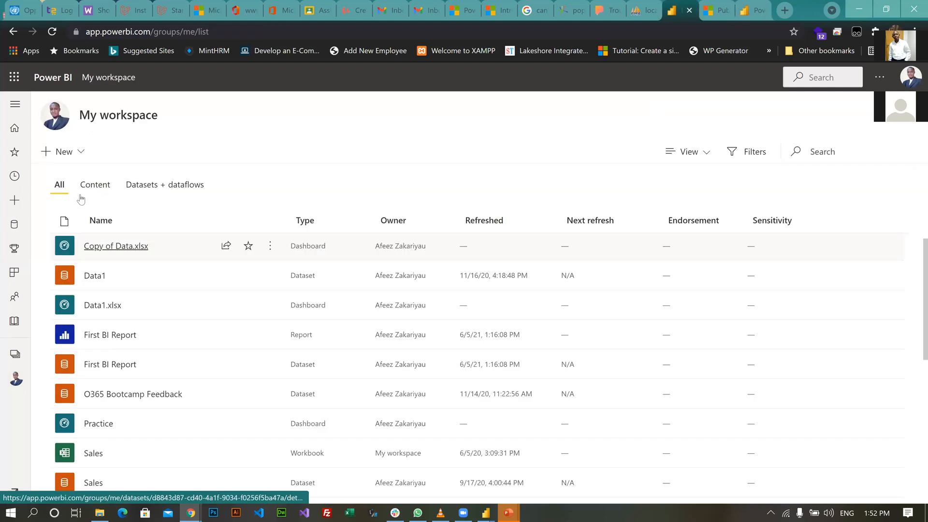
Expand the Publish to web tenant setting and examine its embed code and organization scope options
{"action": "left_click", "coordinate": [81, 200]}
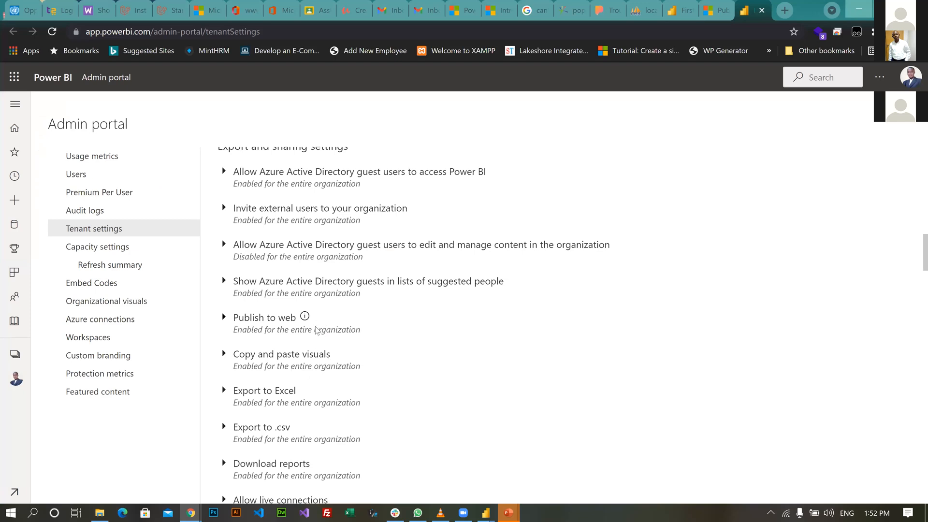
{"action": "left_click", "coordinate": [314, 330]}
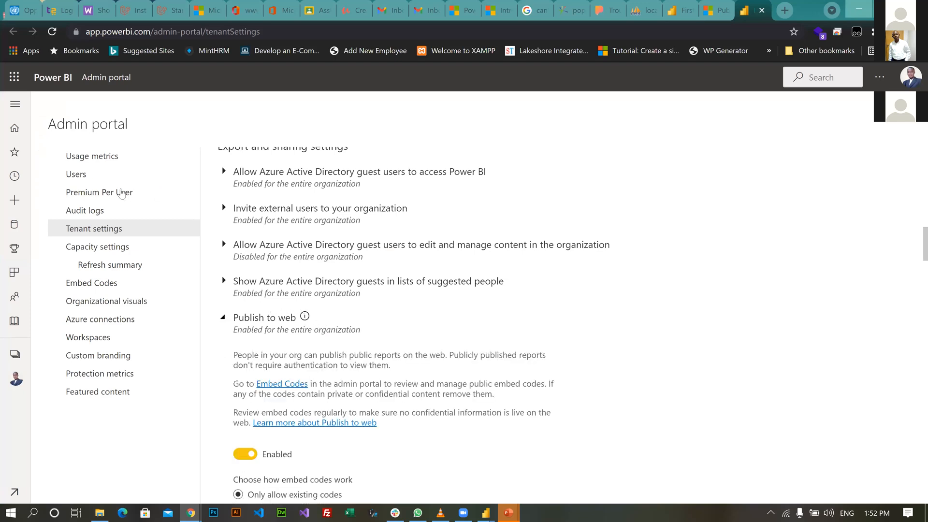
{"action": "scroll", "coordinate": [286, 265], "scroll_direction": "down", "scroll_amount": 3}
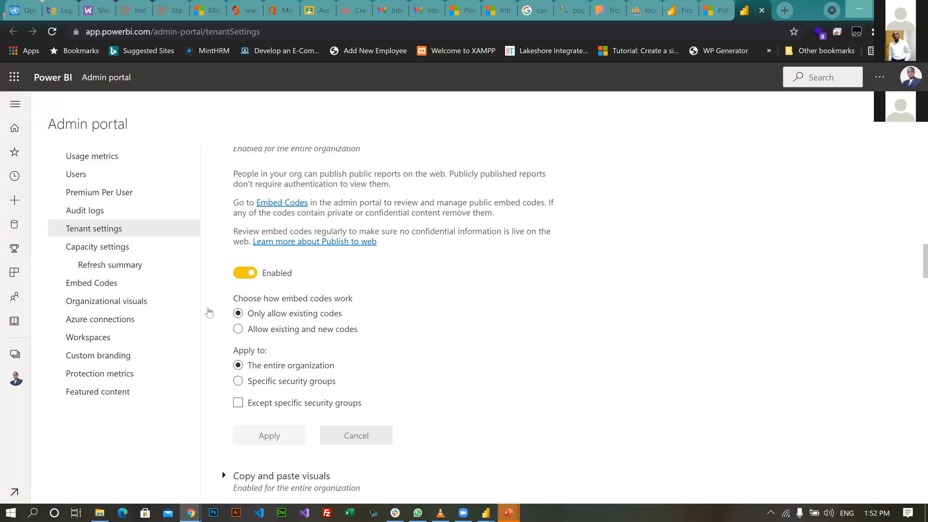
{"action": "scroll", "coordinate": [282, 315], "scroll_direction": "up", "scroll_amount": 1}
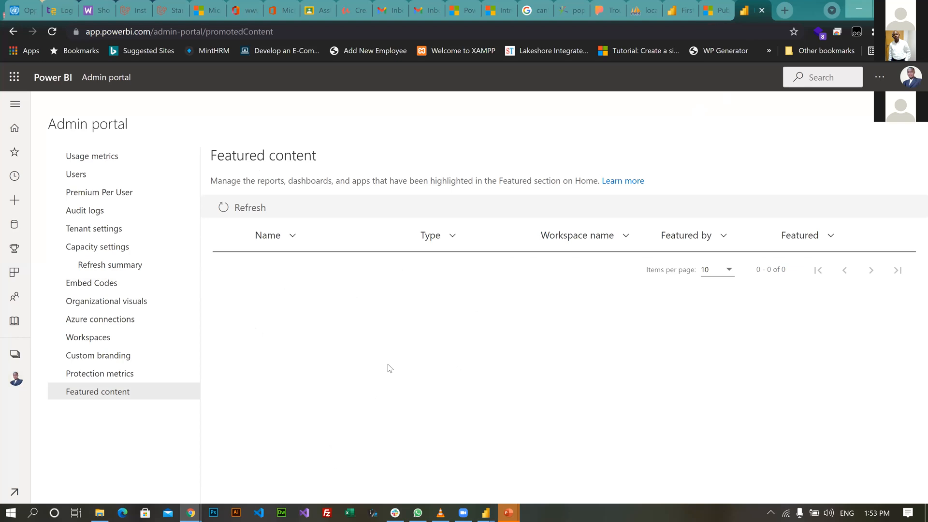
Read the Microsoft documentation on managing Publish to web embed codes and their statuses, and return to the Power BI service
{"action": "key", "text": "ctrl+shift+Tab"}
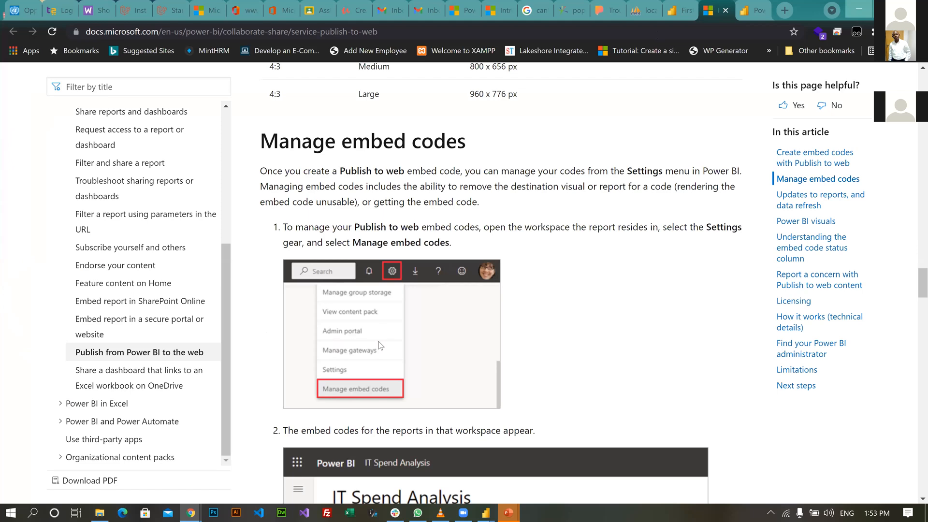
{"action": "scroll", "coordinate": [380, 345], "scroll_direction": "down", "scroll_amount": 20}
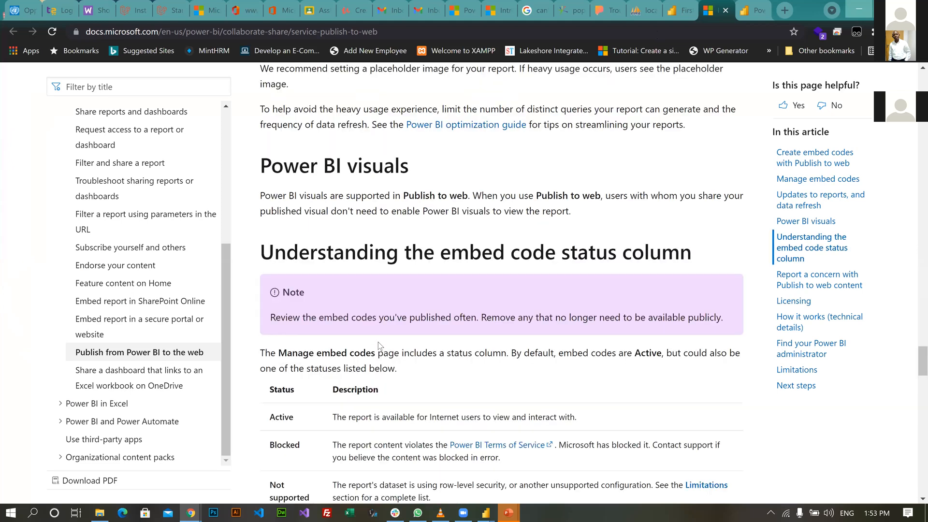
{"action": "key", "text": "ctrl+shift+Tab"}
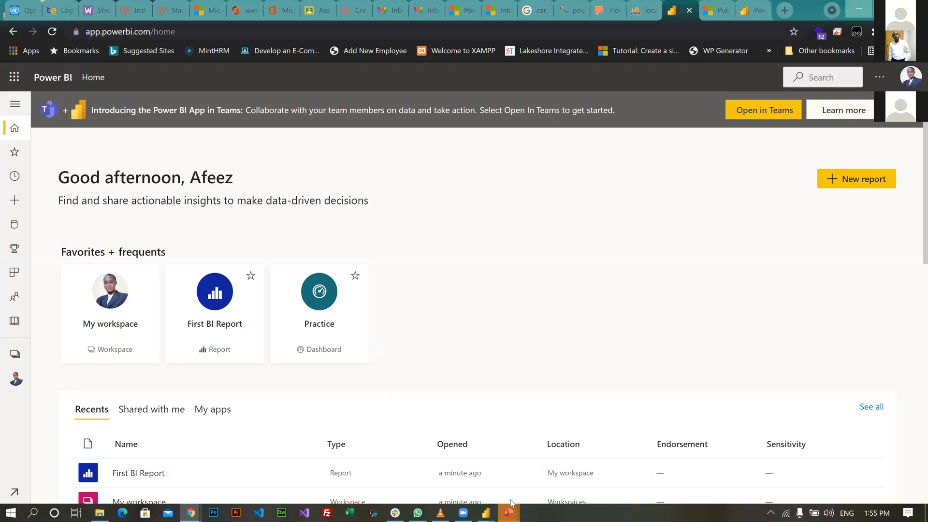
Switch to the Stock Report file in Power BI Desktop and view the In-Stock measure's formula
{"action": "mouse_move", "coordinate": [508, 511]}
{"action": "left_click", "coordinate": [516, 511]}
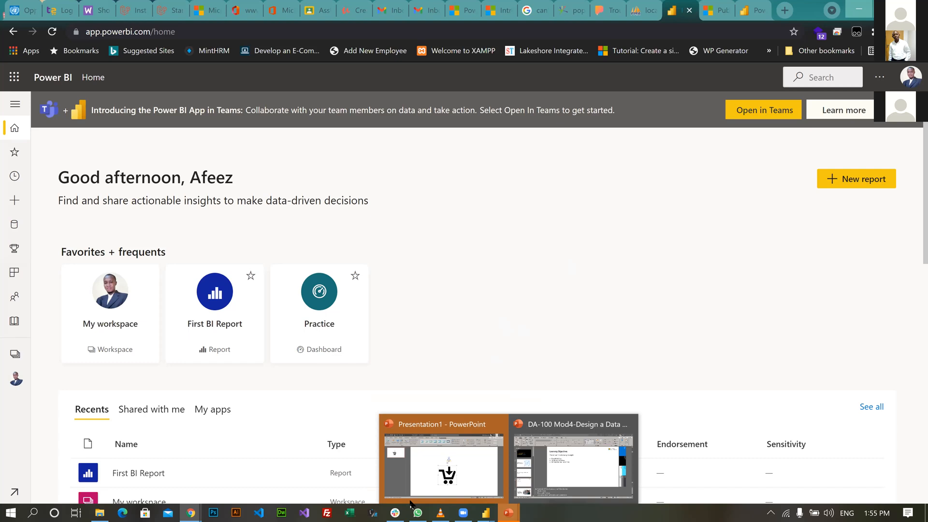
{"action": "left_click", "coordinate": [396, 461]}
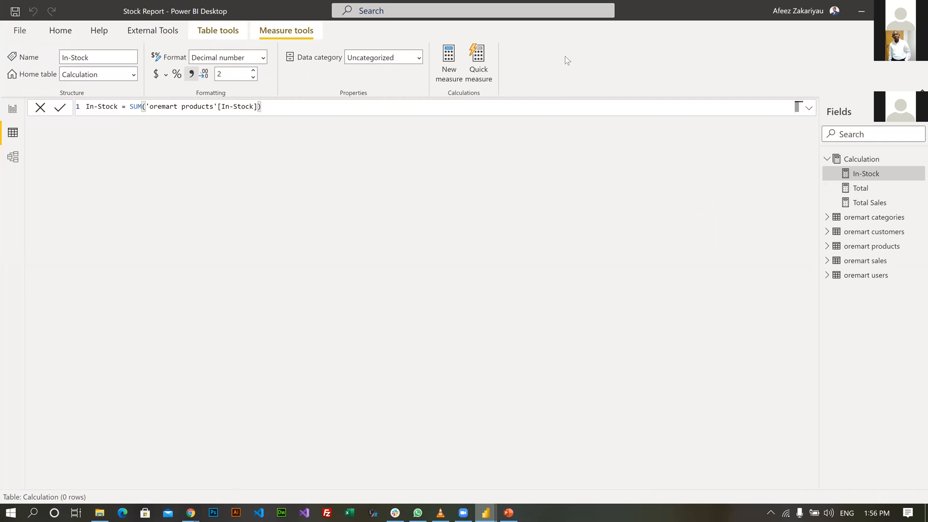
Switch to Chrome, open the Microsoft DAX overview article and read from calculated columns to row-level security
{"action": "key", "text": "super+5"}
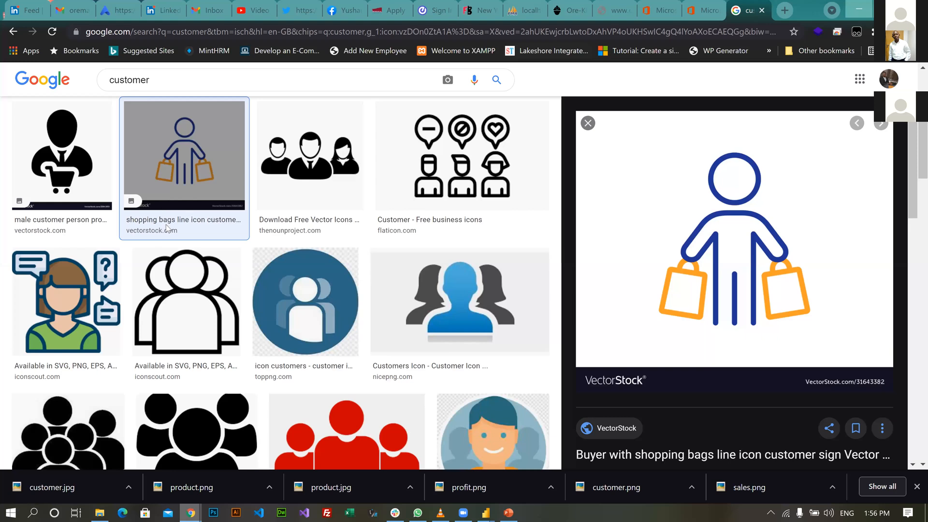
{"action": "key", "text": "ctrl+l"}
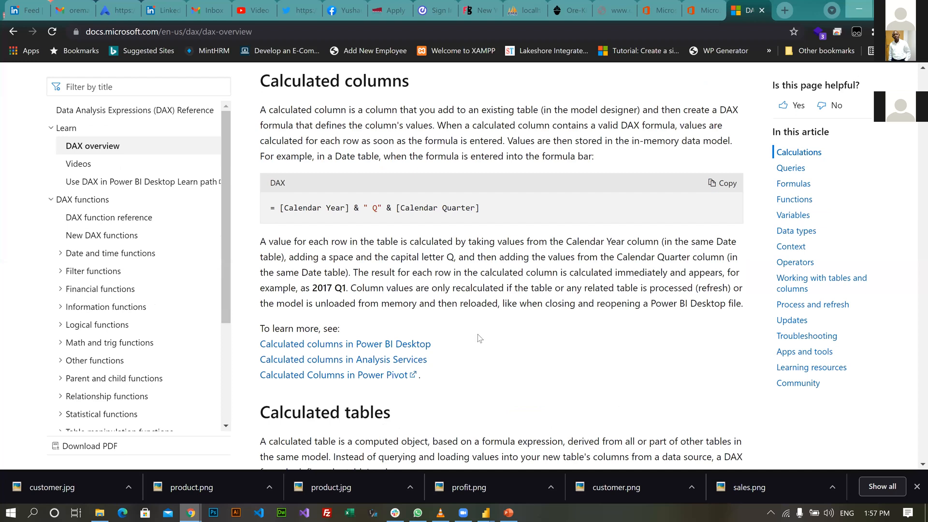
{"action": "scroll", "coordinate": [441, 167], "scroll_direction": "down", "scroll_amount": 10}
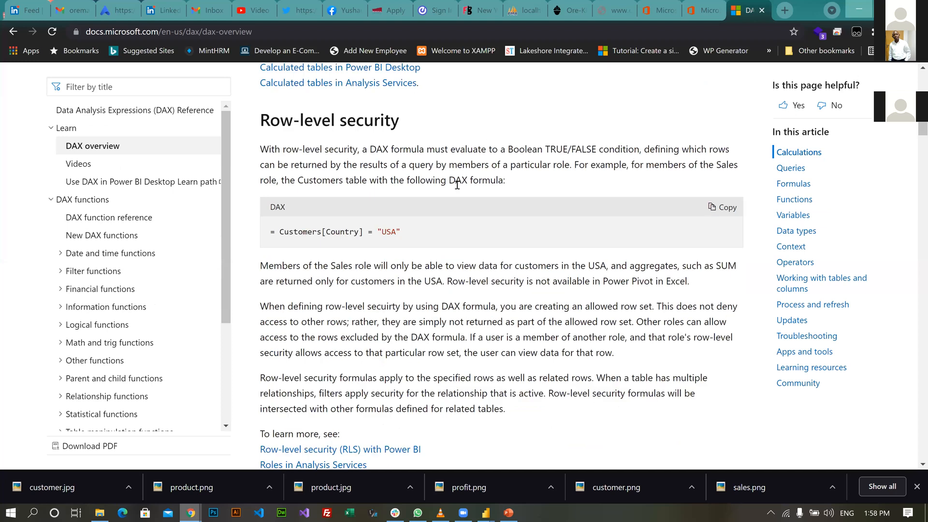